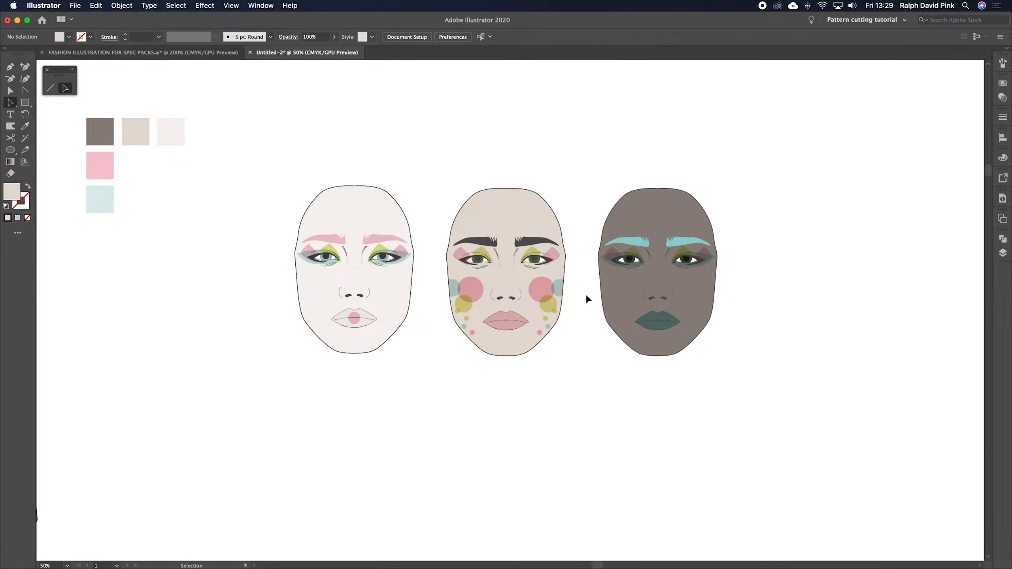
# Space the three faces apart by moving the dark face further right and the pale face further left.
pyautogui.press('super+minus')
pyautogui.moveTo(585, 294); pyautogui.dragTo(692, 295)
pyautogui.moveTo(429, 293); pyautogui.dragTo(340, 293)
# Place the teal fringed bob hairstyle over the middle beige face and fine-tune its alignment.
pyautogui.moveTo(404, 333); pyautogui.dragTo(527, 211)
pyautogui.moveTo(333, 419); pyautogui.dragTo(597, 157)
pyautogui.moveTo(624, 200); pyautogui.dragTo(602, 217)
pyautogui.click(567, 246)
pyautogui.click(757, 246)
# Place the black ponytail hairstyle over the pale face with pink eyebrows.
pyautogui.click(370, 261)
pyautogui.press('super+equal')
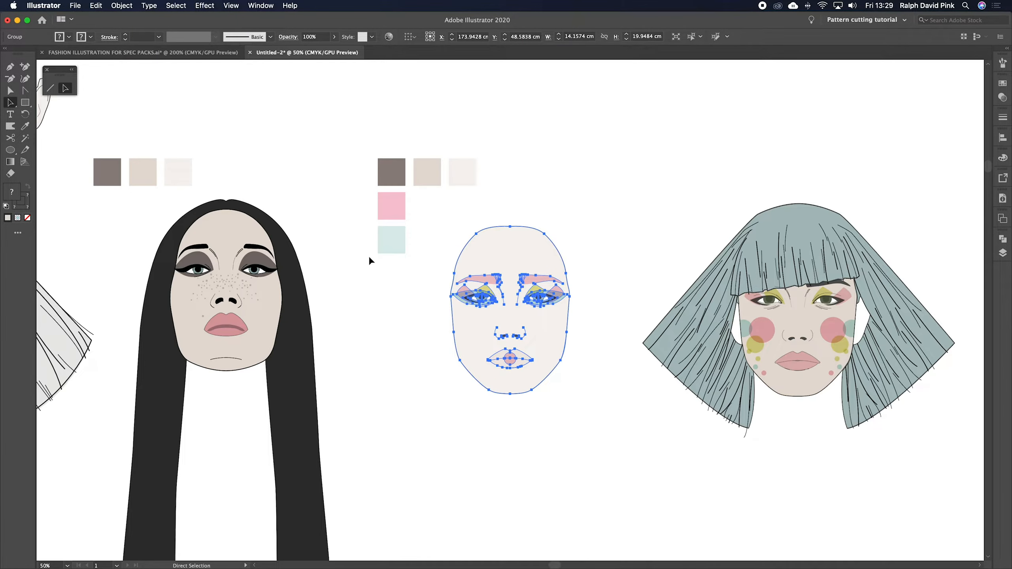
pyautogui.moveTo(592, 311); pyautogui.dragTo(285, 258)
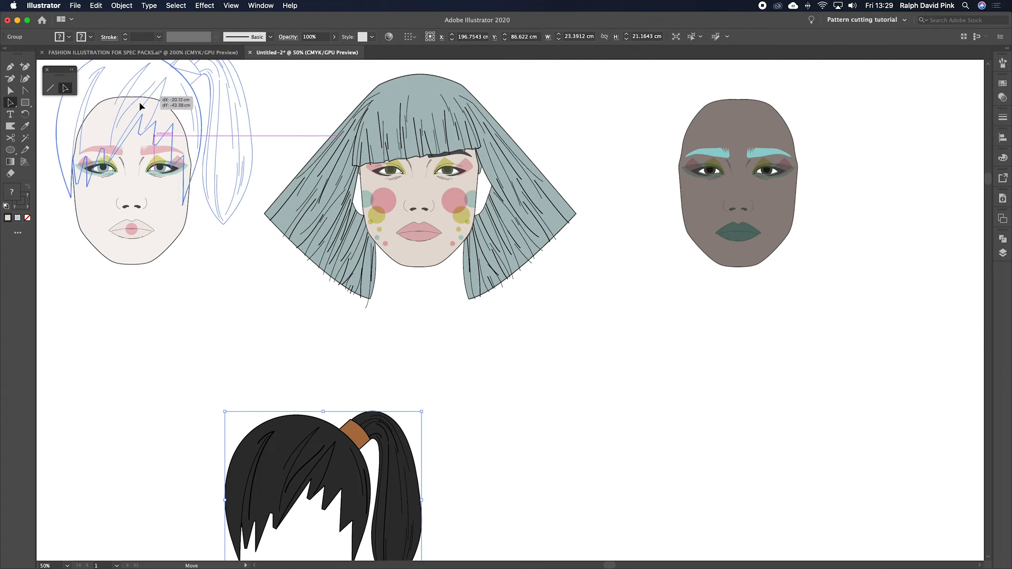
pyautogui.moveTo(140, 101); pyautogui.dragTo(147, 108)
pyautogui.hscroll(-5, 353, 218)
pyautogui.scroll(2, 354, 219)
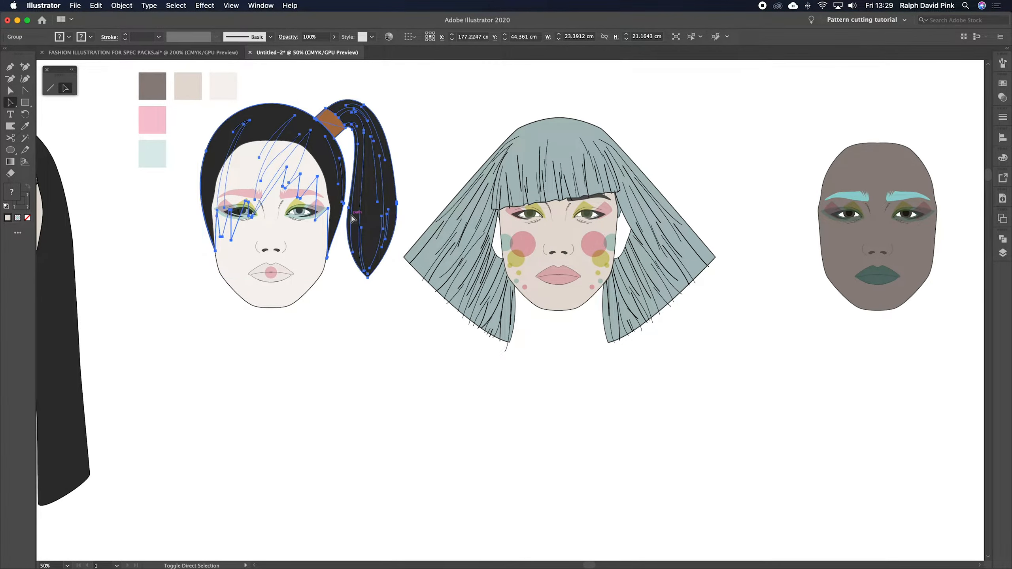
pyautogui.click(414, 156)
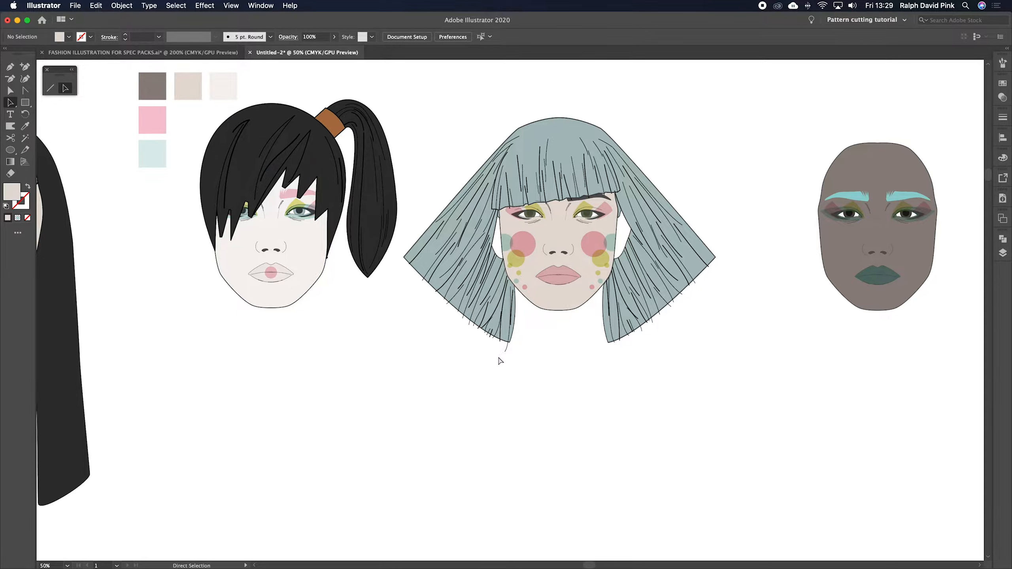
# Undo the placement of the black ponytail hairstyle on the pale face.
pyautogui.press('super+z')
pyautogui.press('super+z')
pyautogui.press('super+z')
pyautogui.press('v')
pyautogui.click(441, 367)
pyautogui.click(505, 315)
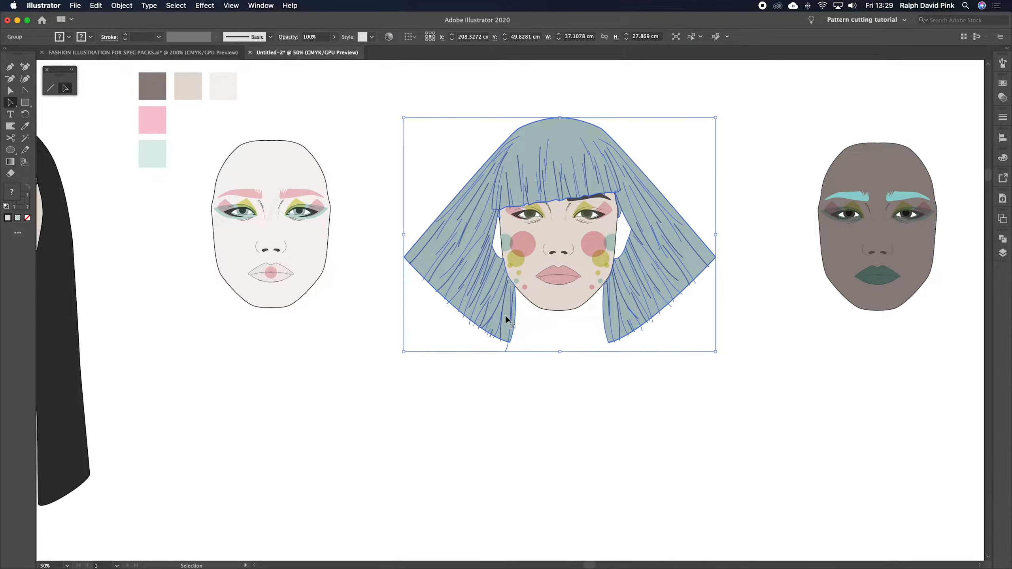
pyautogui.click(384, 372)
# Copy the pair of ears above the white-haired head and paste it near the teal-haired face.
pyautogui.moveTo(293, 359); pyautogui.dragTo(628, 488)
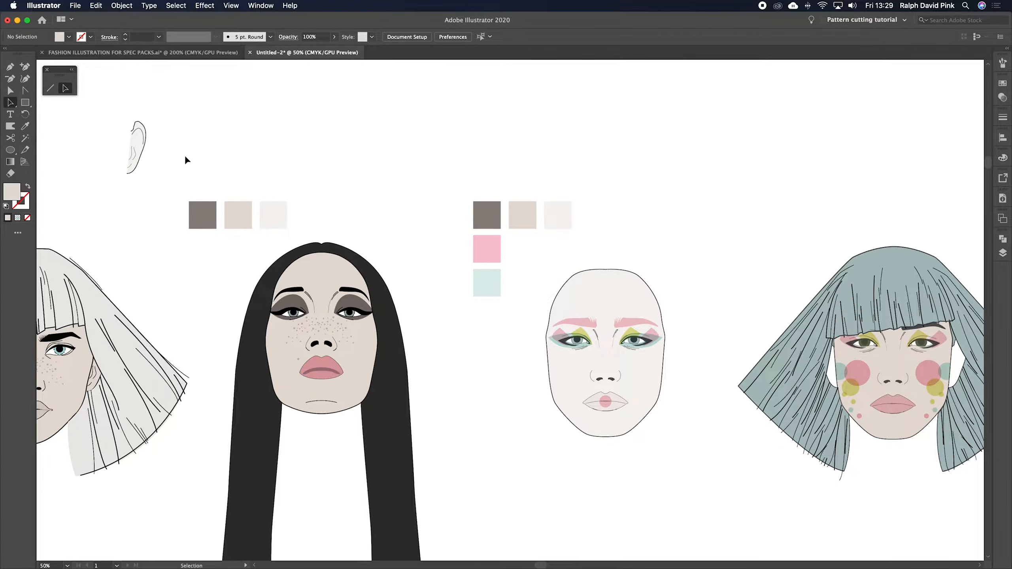
pyautogui.click(143, 158)
pyautogui.moveTo(224, 165); pyautogui.dragTo(309, 185)
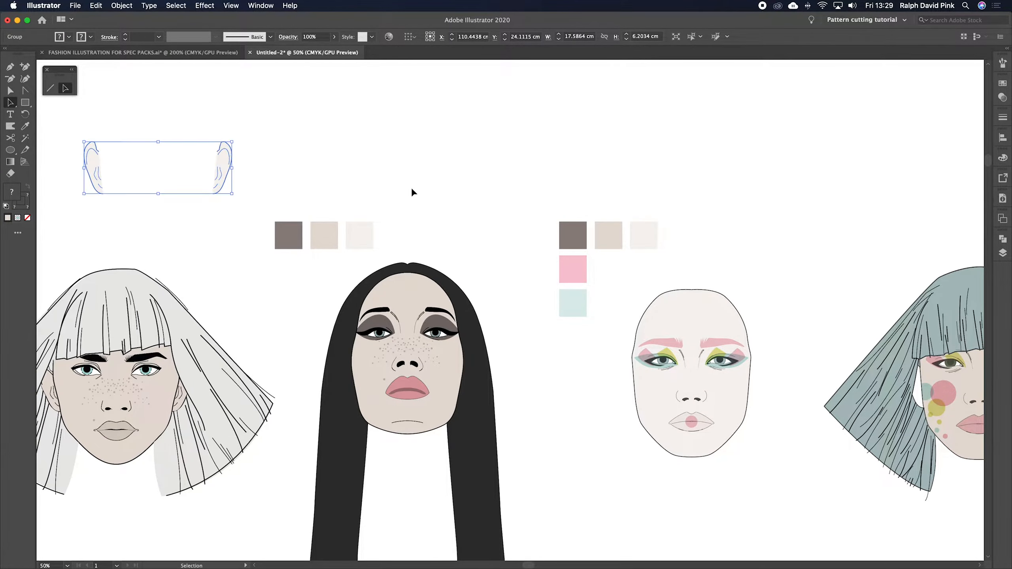
pyautogui.moveTo(729, 184); pyautogui.dragTo(185, 151)
pyautogui.press('super+v')
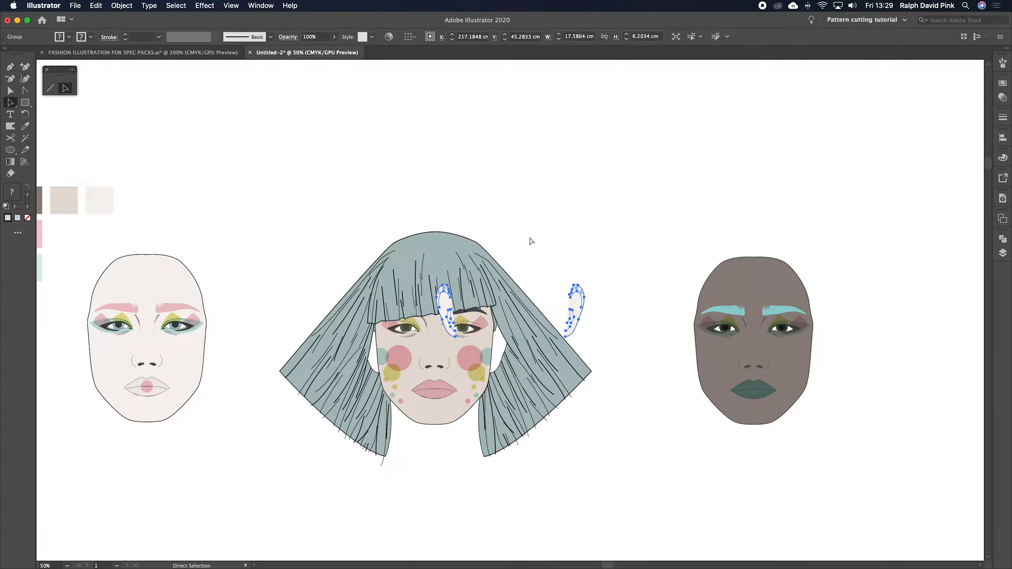
# Align the pasted ears with both sides of the middle face and send them behind the face and teal hair.
pyautogui.press('super+1')
pyautogui.moveTo(566, 272); pyautogui.dragTo(638, 209)
pyautogui.moveTo(712, 243); pyautogui.dragTo(557, 317)
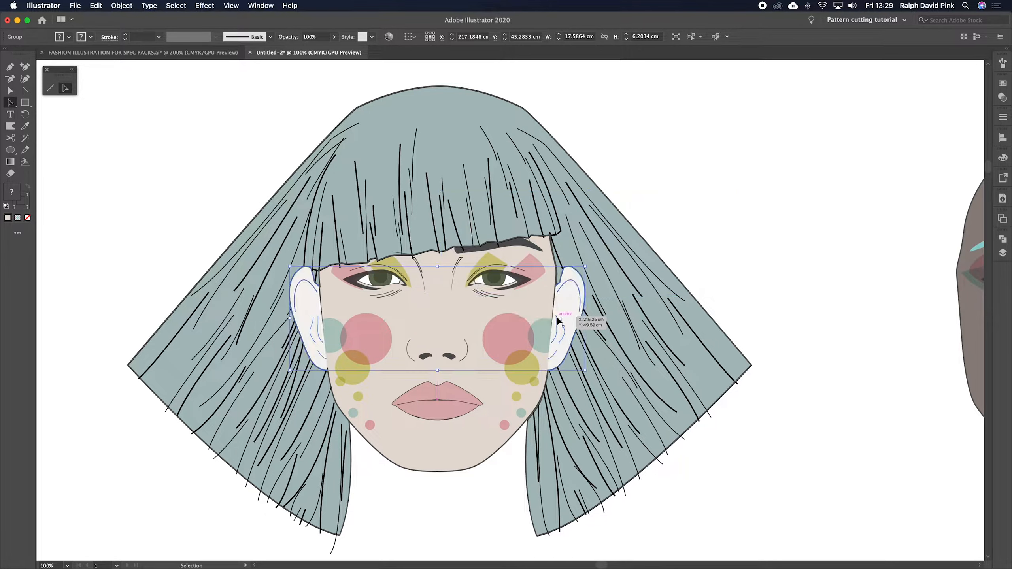
pyautogui.press('shift+super+bracketleft')
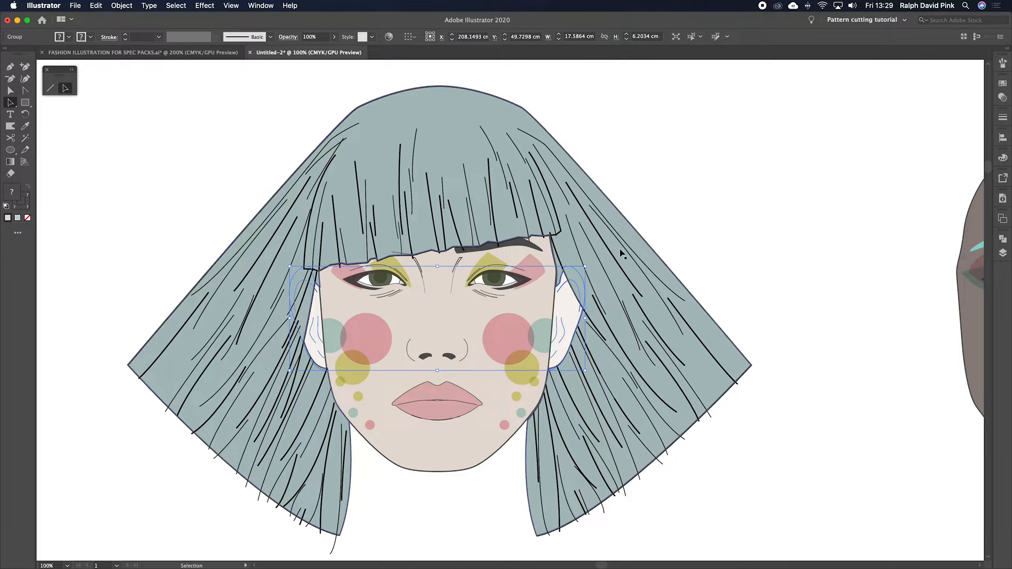
pyautogui.click(692, 207)
pyautogui.press('super+minus')
pyautogui.scroll(-1, 670, 219)
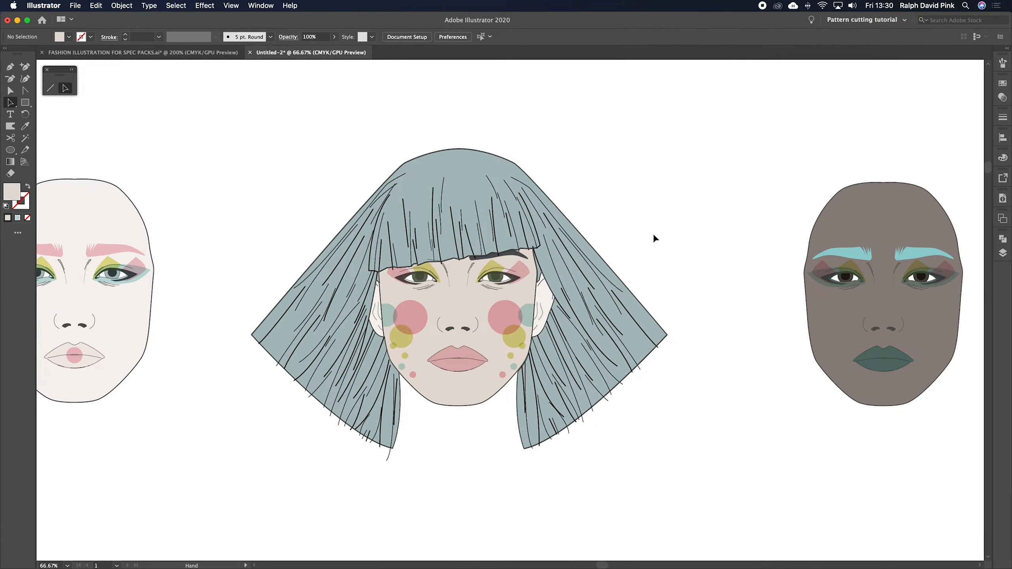
# Recolour both ear shapes to the middle face's beige skin tone with the Eyedropper.
pyautogui.click(546, 298)
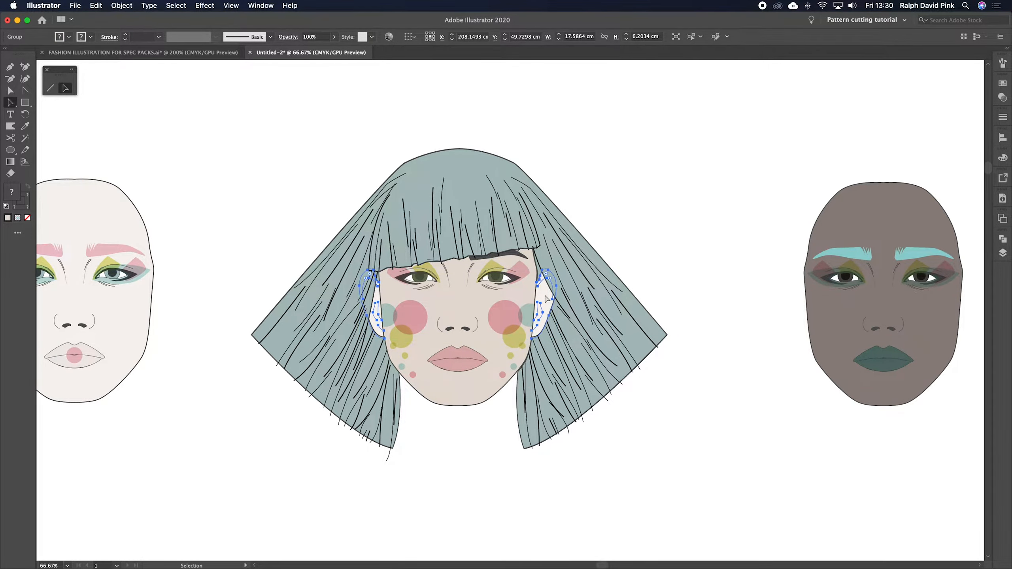
pyautogui.press('super+plus')
pyautogui.moveTo(660, 259)
pyautogui.mouseDown()
pyautogui.moveTo(644, 283)
pyautogui.moveTo(591, 288)
pyautogui.moveTo(662, 258)
pyautogui.mouseUp()
pyautogui.press('a')
pyautogui.click(746, 239)
pyautogui.click(640, 290)
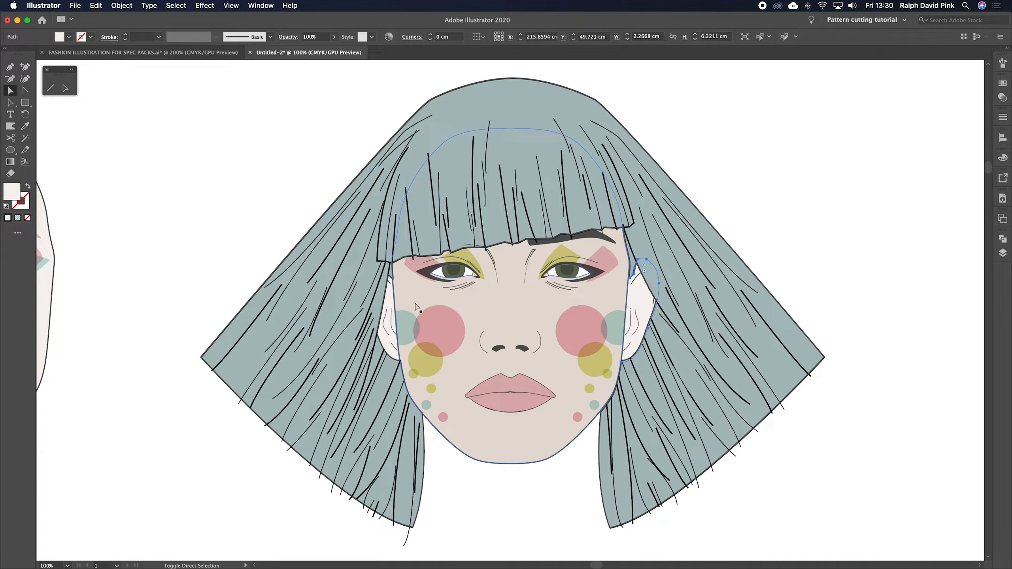
pyautogui.keyDown('shift'); pyautogui.click(391, 302); pyautogui.keyUp('shift')
pyautogui.press('i')
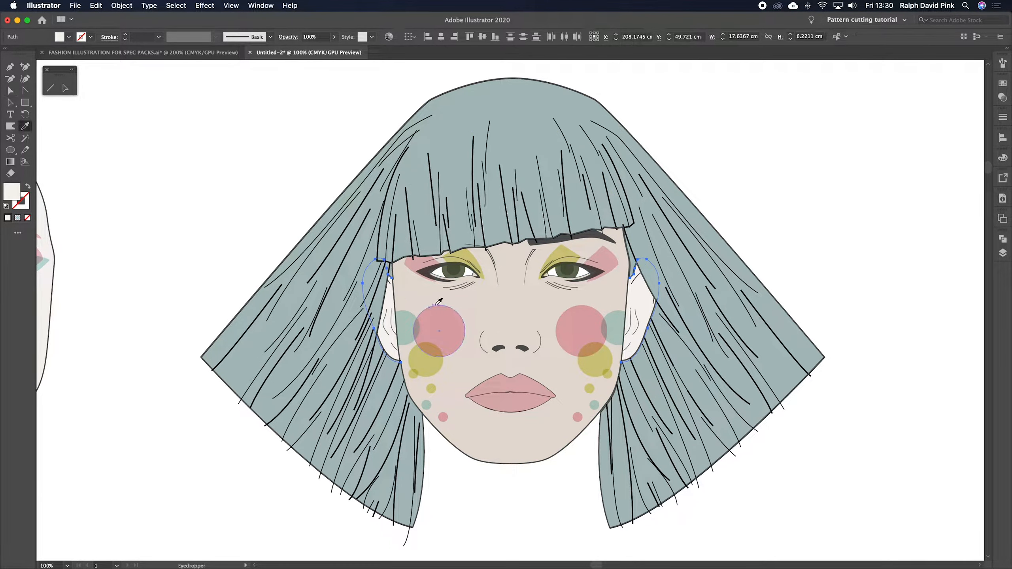
pyautogui.click(500, 308)
pyautogui.press('super+shift+a')
pyautogui.press('a')
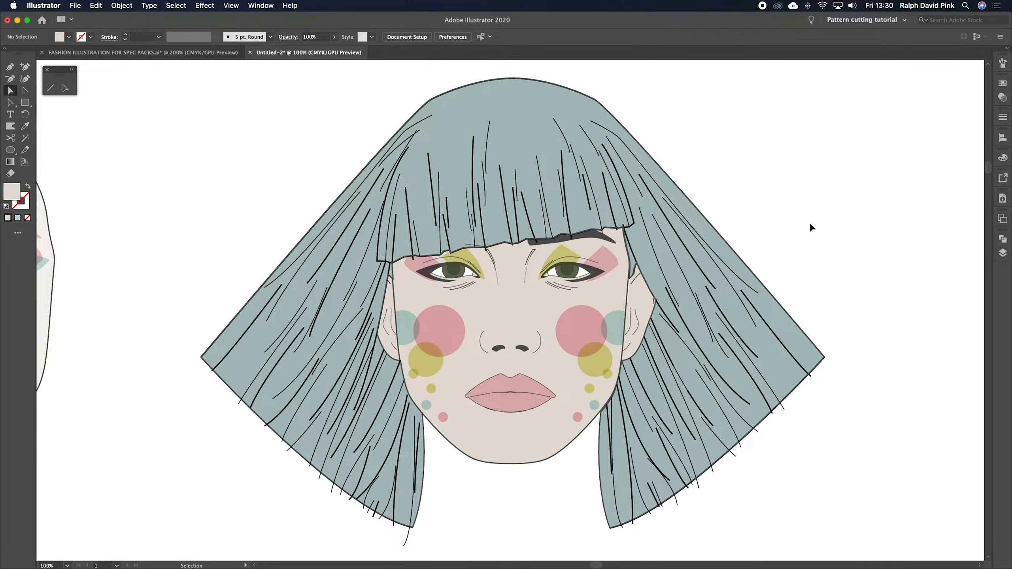
# Undo the recolouring, placement and pasting of the ears on the teal-haired face.
pyautogui.press('super+minus')
pyautogui.press('super+minus')
pyautogui.press('super+z')
pyautogui.press('super+z')
pyautogui.press('super+z')
pyautogui.press('super+z')
pyautogui.press('super+z')
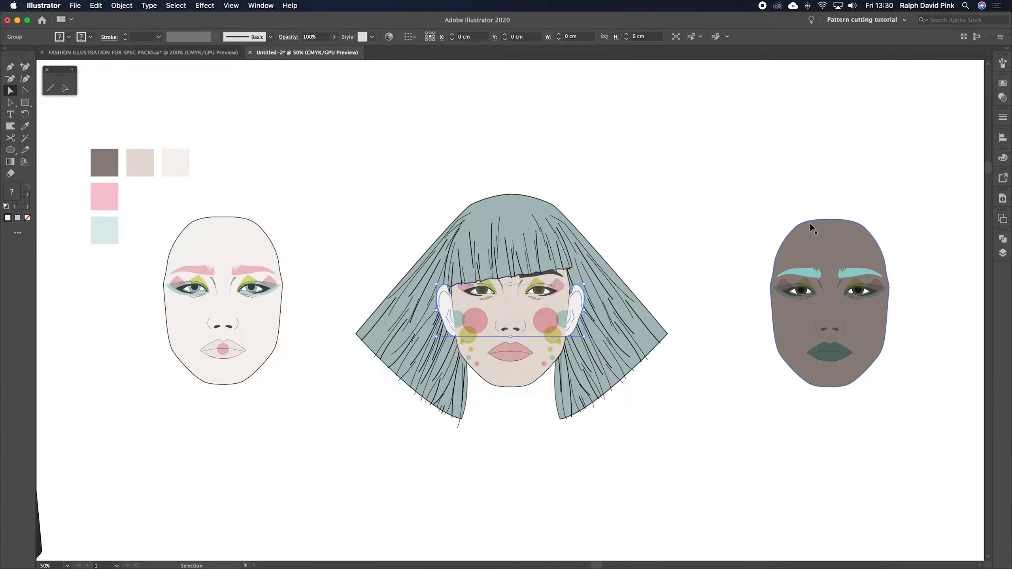
pyautogui.press('super+z')
pyautogui.press('super+z')
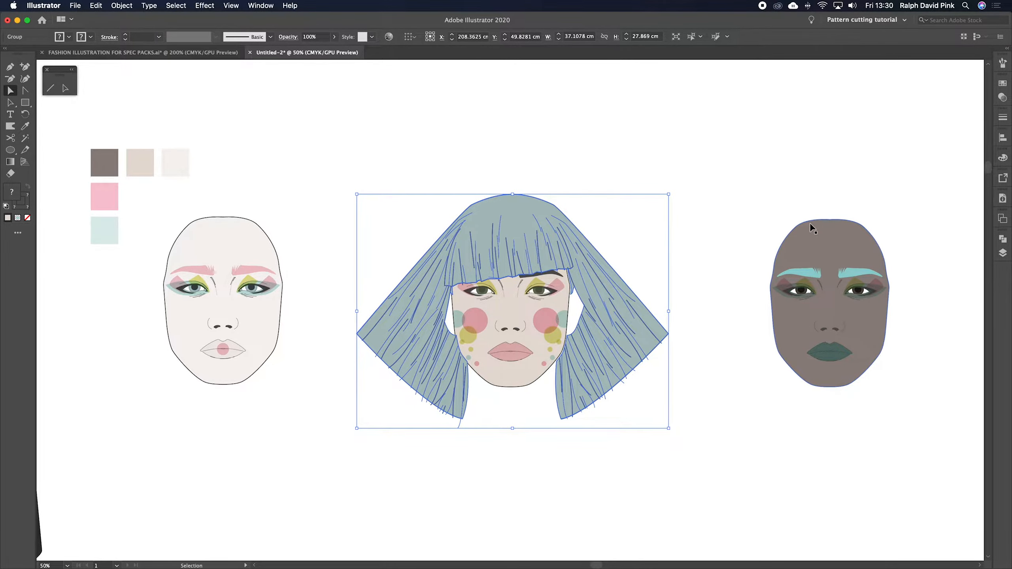
# Move the teal bob hairstyle off the middle face into the empty area below the faces.
pyautogui.click(650, 238)
pyautogui.scroll(-5, 650, 199)
pyautogui.hscroll(-4, 650, 200)
pyautogui.moveTo(652, 152); pyautogui.dragTo(281, 448)
pyautogui.scroll(-3, 255, 399)
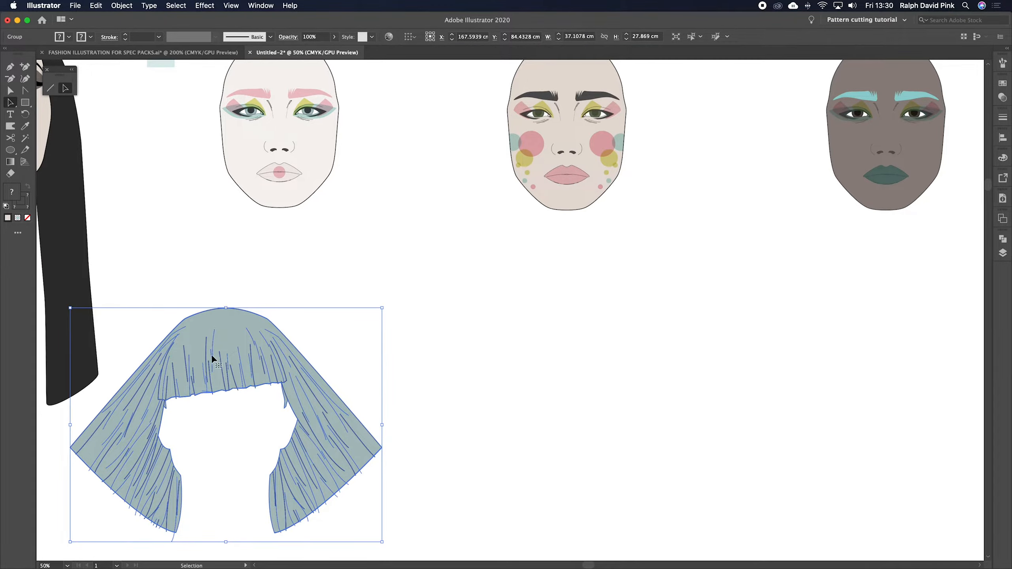
pyautogui.moveTo(265, 375)
pyautogui.mouseDown()
pyautogui.moveTo(450, 313)
pyautogui.moveTo(272, 384)
pyautogui.mouseUp()
pyautogui.click(572, 306)
# Copy the pair of ears from above the white-haired head and paste it onto the middle beige face.
pyautogui.scroll(1, 590, 294)
pyautogui.hscroll(1, 590, 294)
pyautogui.click(469, 283)
pyautogui.scroll(5, 273, 382)
pyautogui.hscroll(-7, 272, 382)
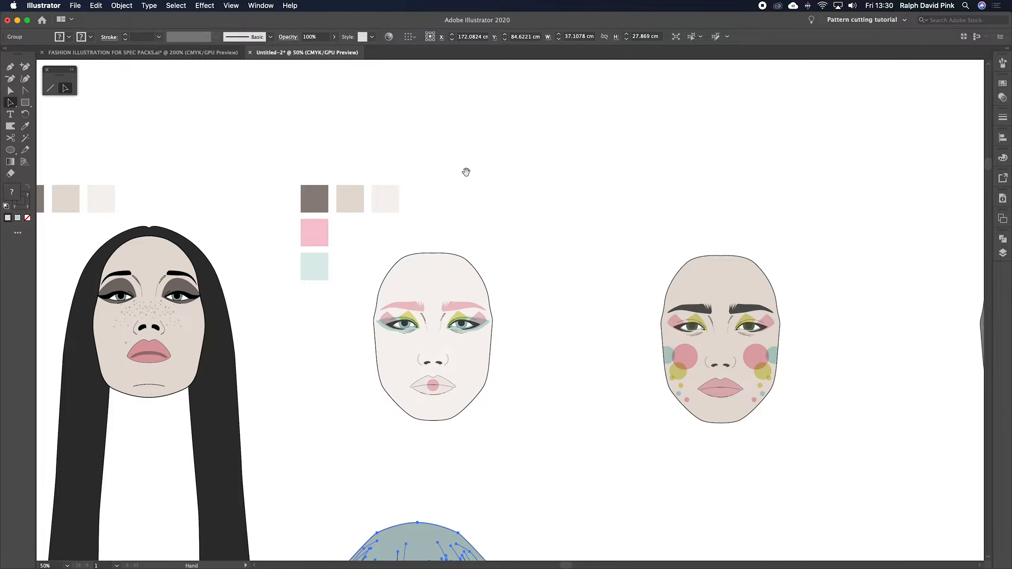
pyautogui.moveTo(39, 134); pyautogui.dragTo(110, 166)
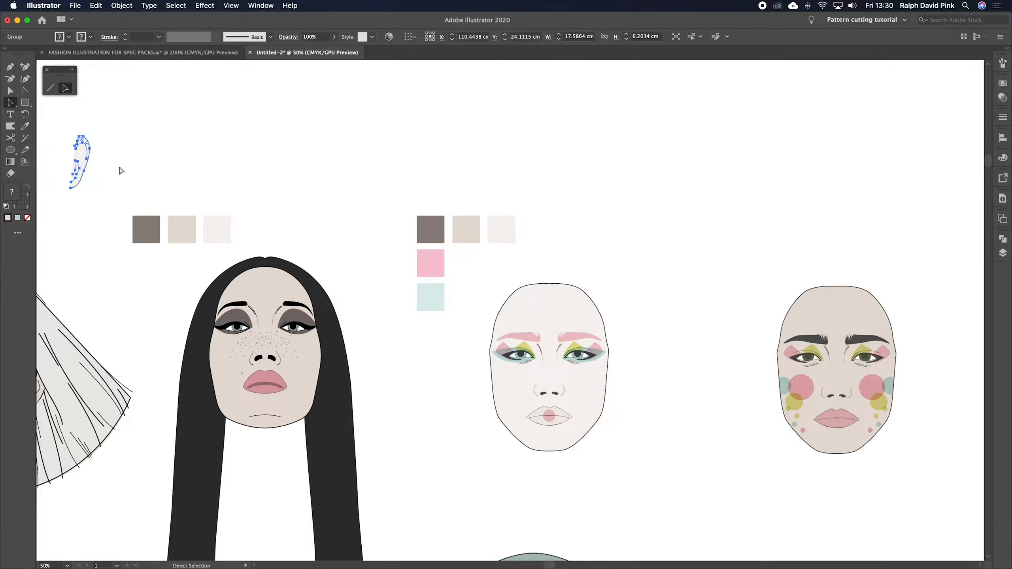
pyautogui.hscroll(7, 481, 309)
pyautogui.scroll(-1, 480, 308)
pyautogui.click(420, 313)
pyautogui.press('super+v')
# Nudge the pasted ears right and down until they sit symmetrically against the sides of the beige face.
pyautogui.press('super+equal')
pyautogui.hotkey('shift', 'Right')
pyautogui.hotkey('shift', 'Right')
pyautogui.hotkey('shift', 'Right')
pyautogui.hotkey('shift', 'Right')
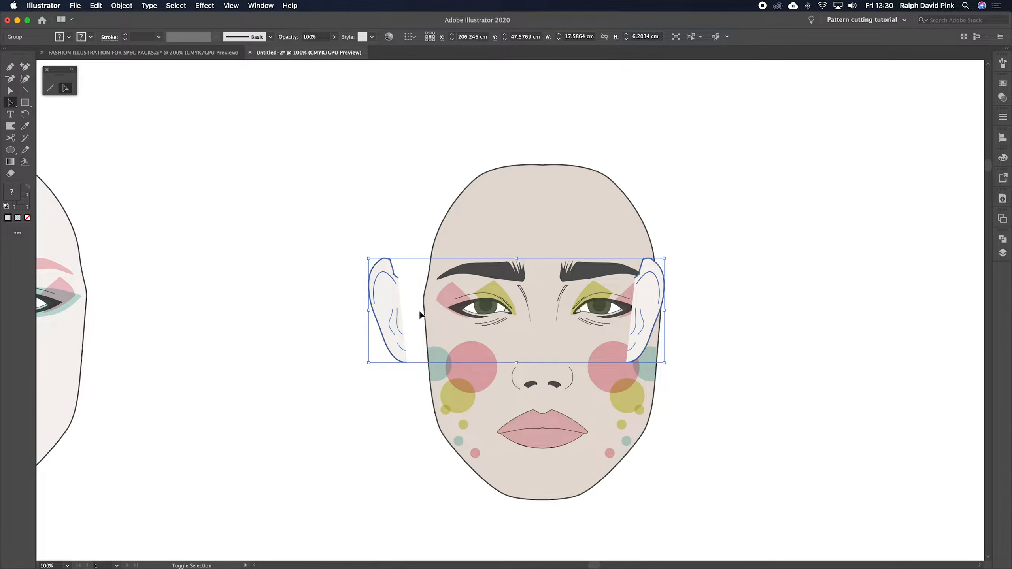
pyautogui.hotkey('shift', 'Down')
pyautogui.hotkey('shift', 'Down')
pyautogui.hotkey('shift', 'Down')
pyautogui.hotkey('shift', 'Down')
pyautogui.hotkey('shift', 'Down')
pyautogui.hotkey('shift', 'Down')
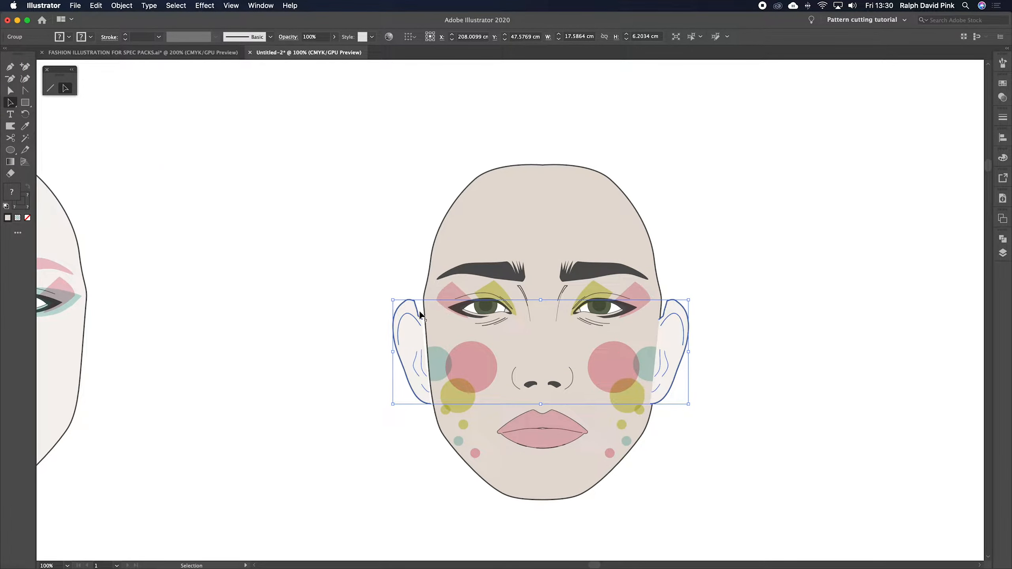
pyautogui.hotkey('shift', 'Up')
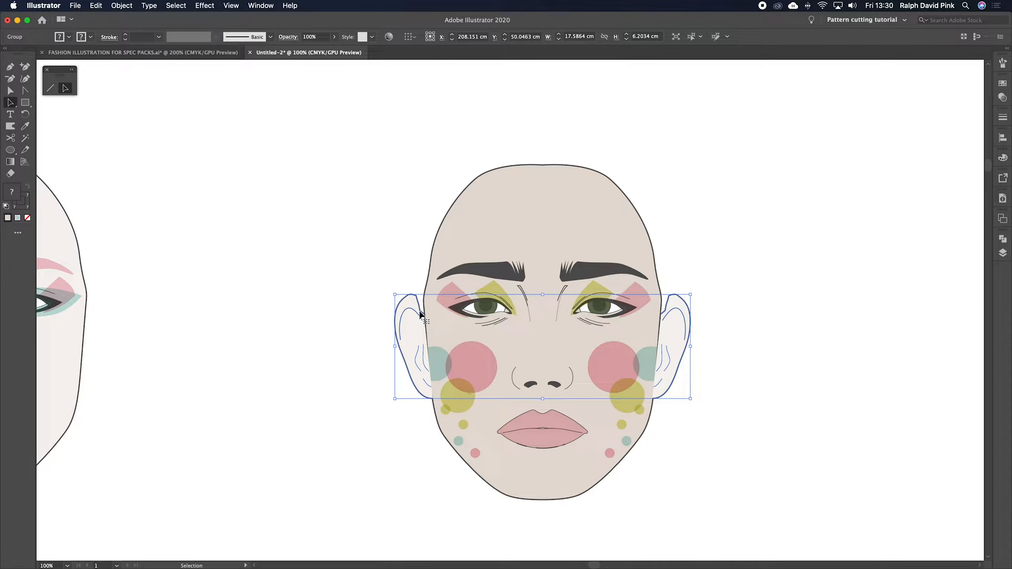
# Select both ear shapes and match their fill to the face's beige skin tone with the Eyedropper.
pyautogui.keyDown('super'); pyautogui.click(691, 316); pyautogui.keyUp('super')
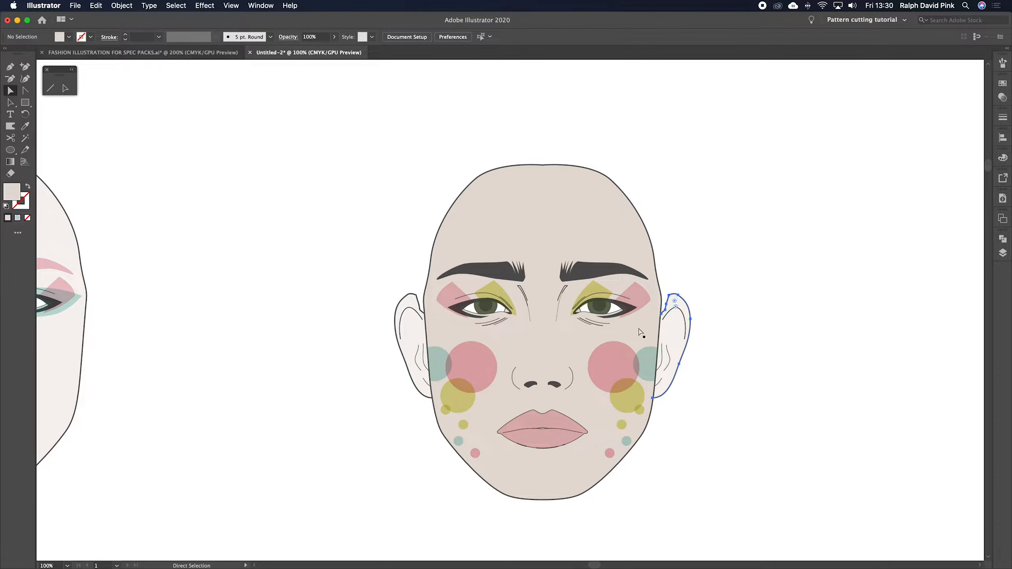
pyautogui.click(379, 252)
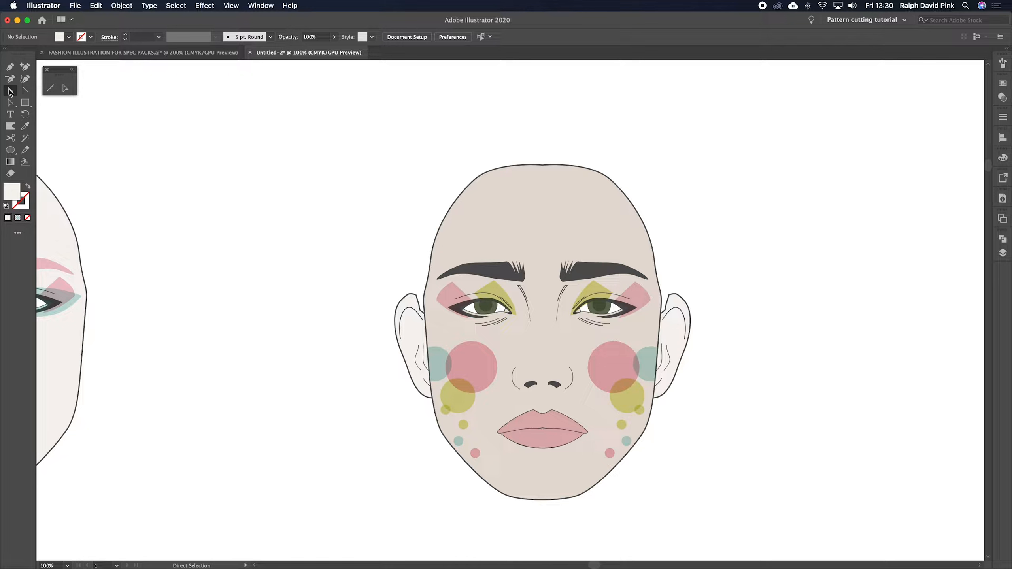
pyautogui.keyDown('super'); pyautogui.click(415, 337); pyautogui.keyUp('super')
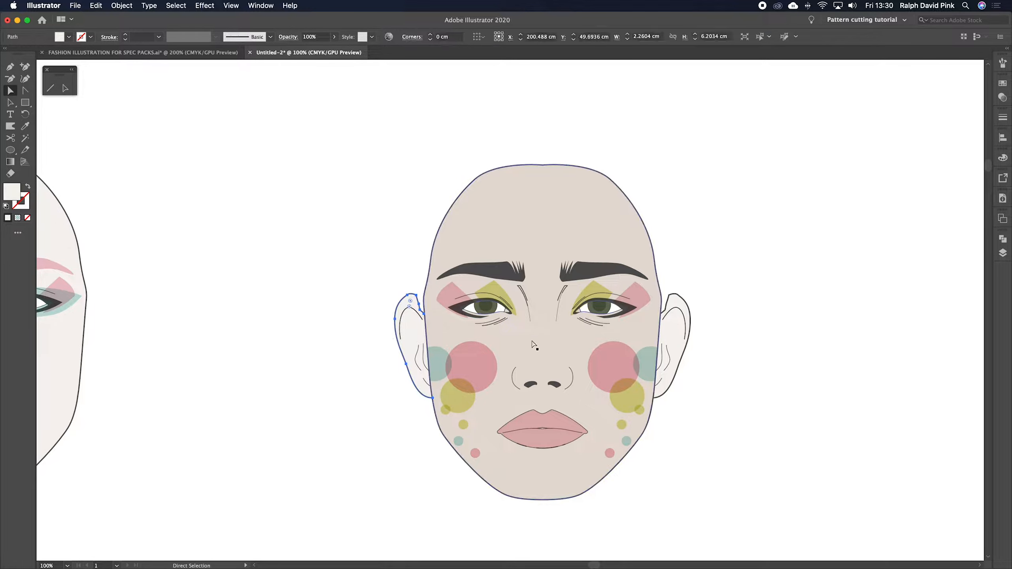
pyautogui.keyDown('shift'); pyautogui.keyDown('super'); pyautogui.click(673, 338); pyautogui.keyUp('super'); pyautogui.keyUp('shift')
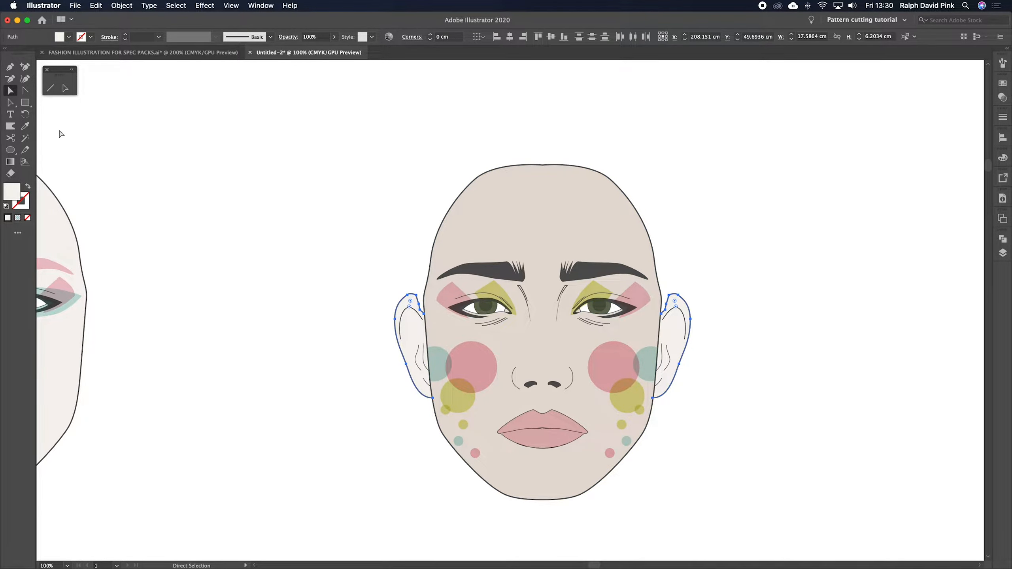
pyautogui.click(28, 128)
pyautogui.click(591, 201)
pyautogui.press('super+shift+a')
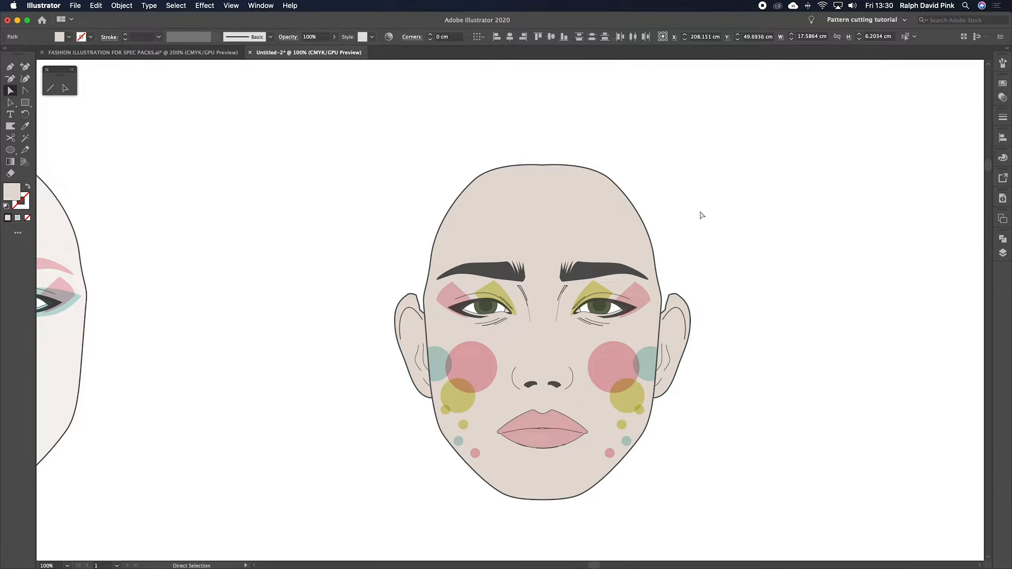
# Examine the middle face with its ears and the teal bob hairstyle set aside below.
pyautogui.press('super+minus')
pyautogui.press('v')
pyautogui.scroll(-1, 686, 240)
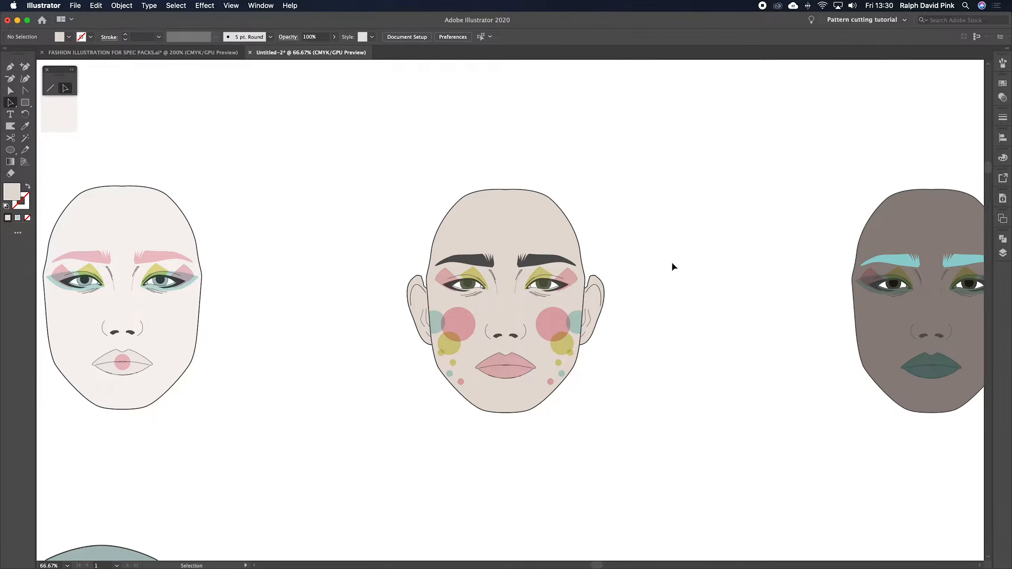
pyautogui.moveTo(405, 378); pyautogui.dragTo(586, 176)
pyautogui.scroll(-5, 499, 332)
pyautogui.hscroll(-2, 499, 332)
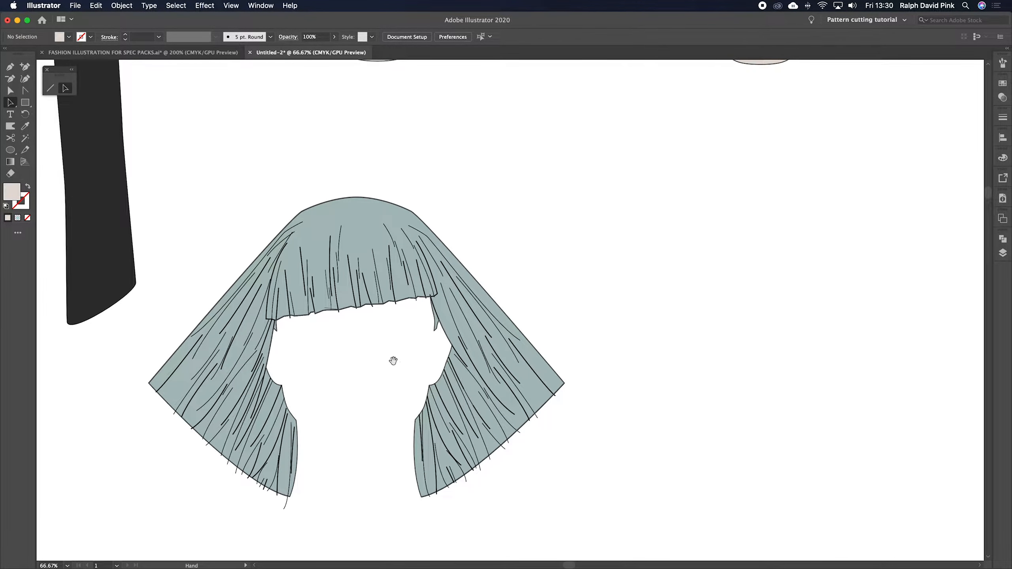
pyautogui.scroll(10, 720, 246)
pyautogui.hscroll(7, 720, 246)
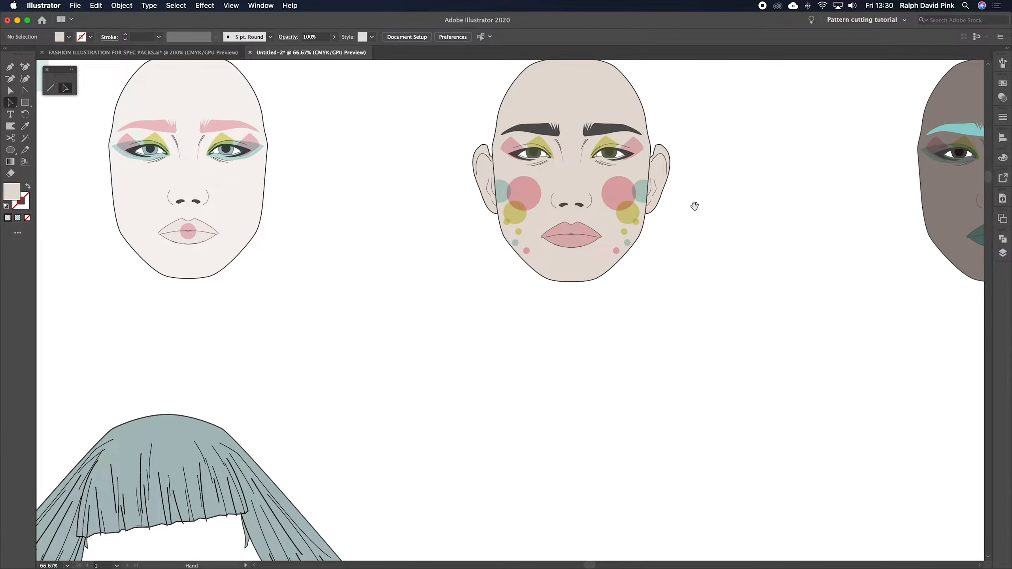
pyautogui.press('super+plus')
pyautogui.moveTo(668, 205); pyautogui.dragTo(562, 331)
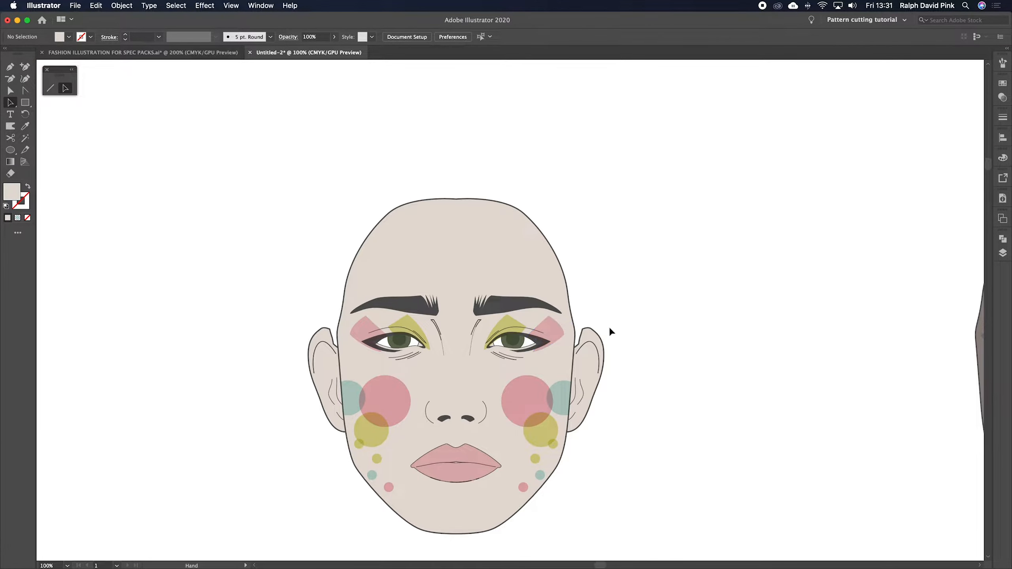
pyautogui.moveTo(639, 270); pyautogui.dragTo(655, 195)
pyautogui.moveTo(480, 197); pyautogui.dragTo(589, 190)
pyautogui.press('super+z')
pyautogui.moveTo(614, 280); pyautogui.dragTo(684, 242)
pyautogui.press('super+z')
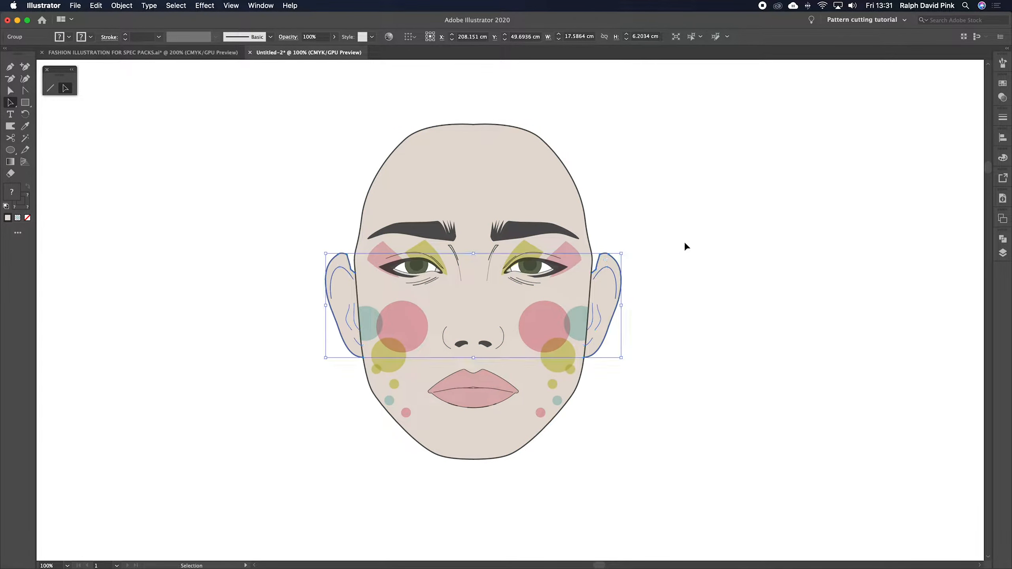
# Select the whole beige face with its ears and lock it in place.
pyautogui.click(687, 205)
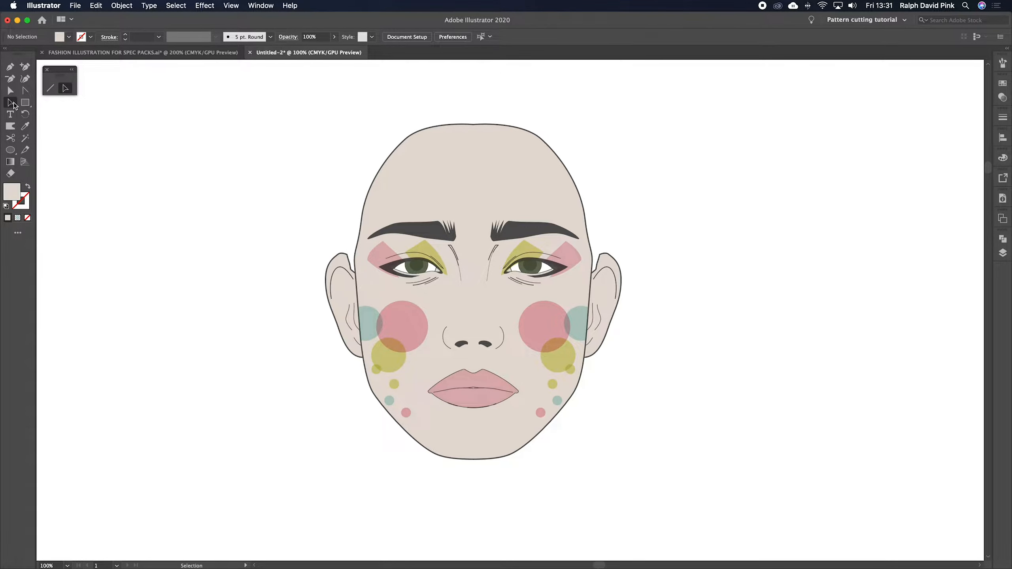
pyautogui.moveTo(281, 103); pyautogui.dragTo(673, 428)
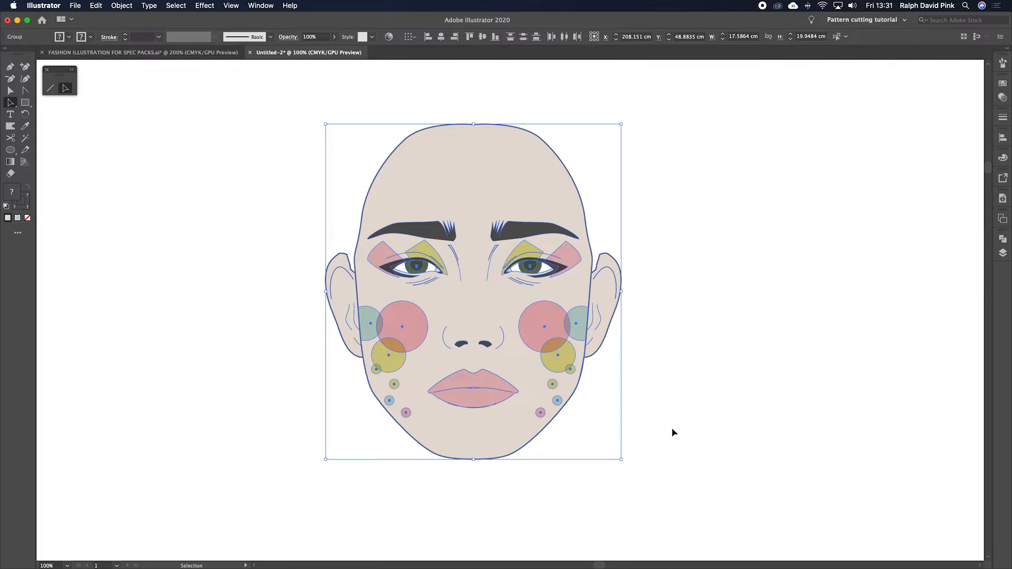
pyautogui.click(122, 5)
pyautogui.moveTo(191, 70)
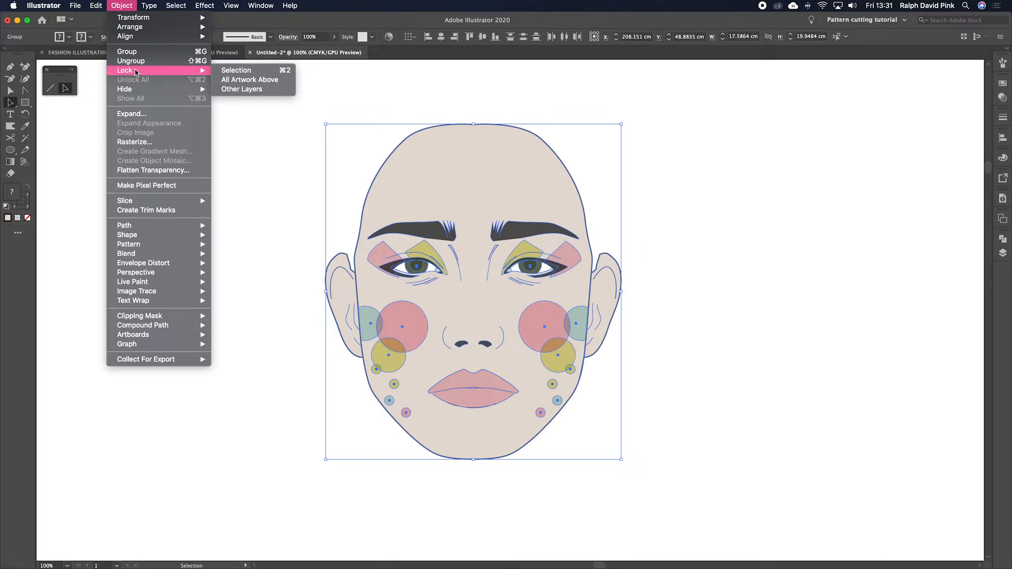
pyautogui.click(240, 71)
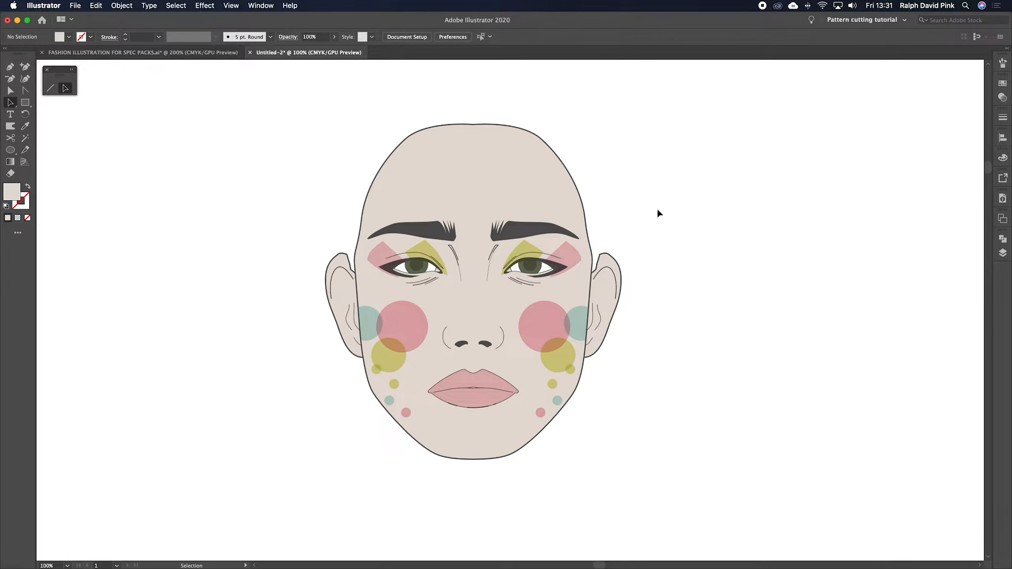
pyautogui.press('super+minus')
pyautogui.moveTo(657, 209); pyautogui.dragTo(628, 203)
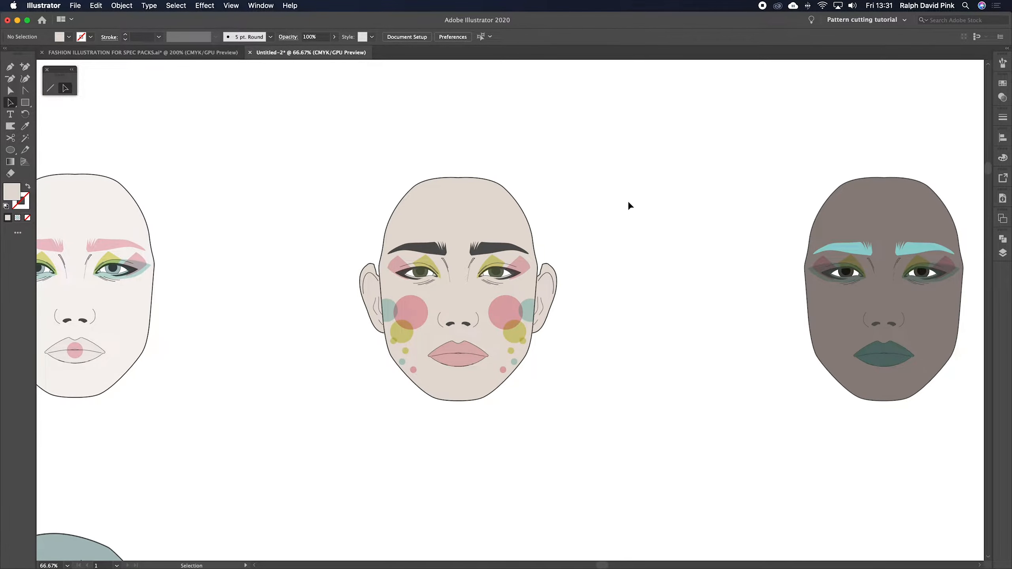
pyautogui.click(10, 66)
pyautogui.press('super+plus')
pyautogui.moveTo(399, 135); pyautogui.dragTo(390, 226)
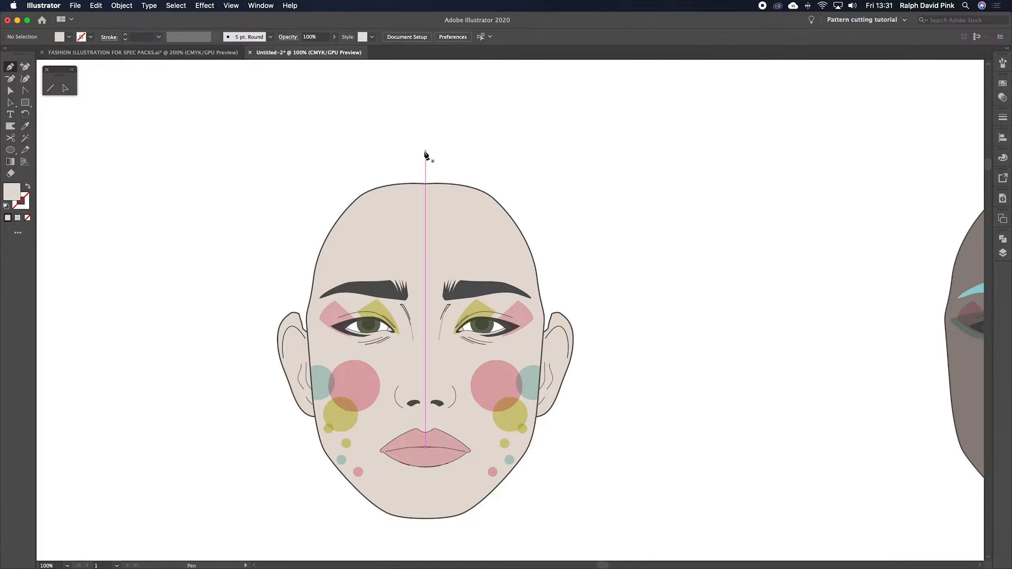
pyautogui.click(425, 153)
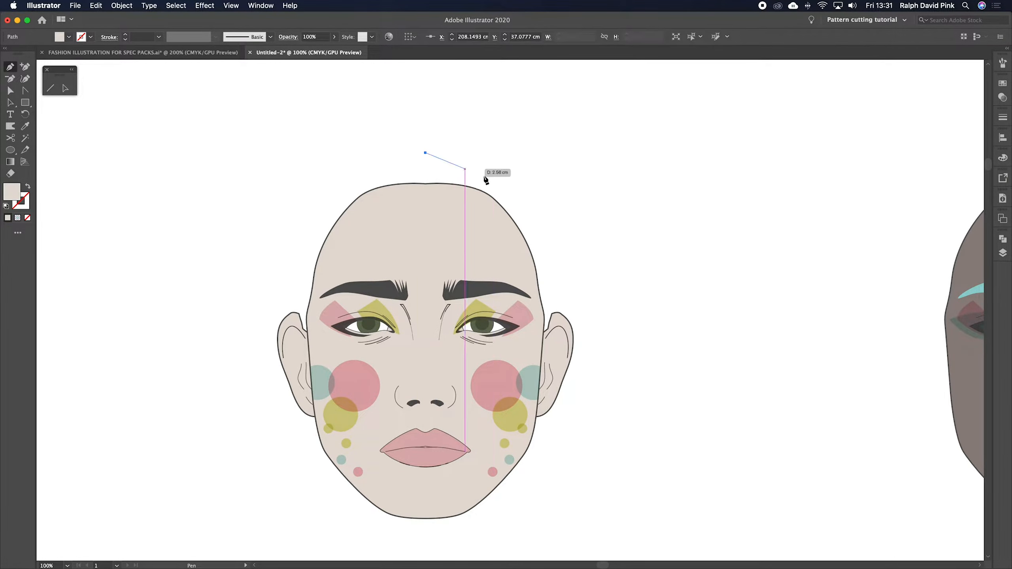
pyautogui.click(705, 393)
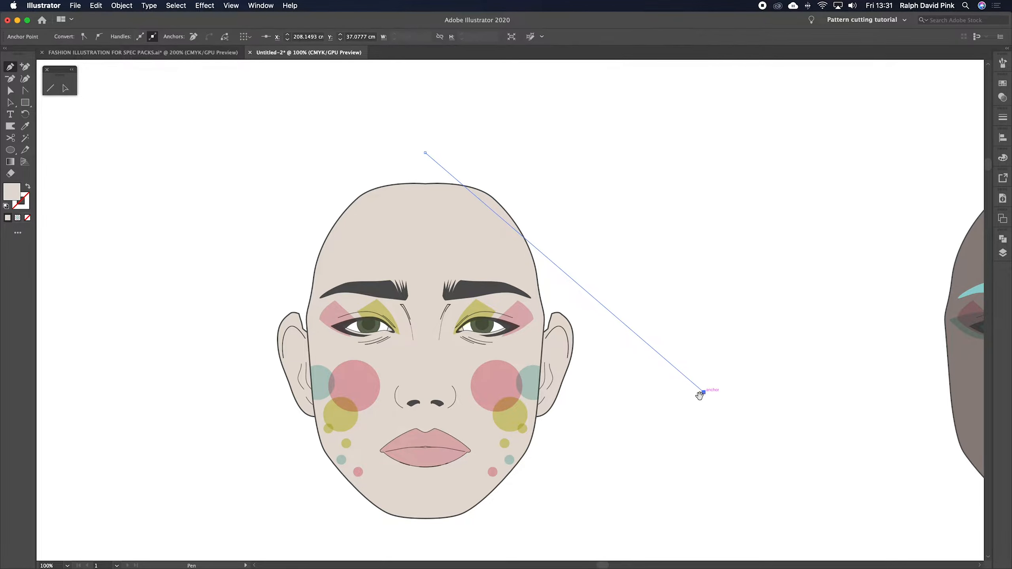
pyautogui.scroll(-5, 661, 339)
pyautogui.moveTo(431, 398); pyautogui.dragTo(253, 418)
pyautogui.moveTo(613, 227); pyautogui.dragTo(568, 310)
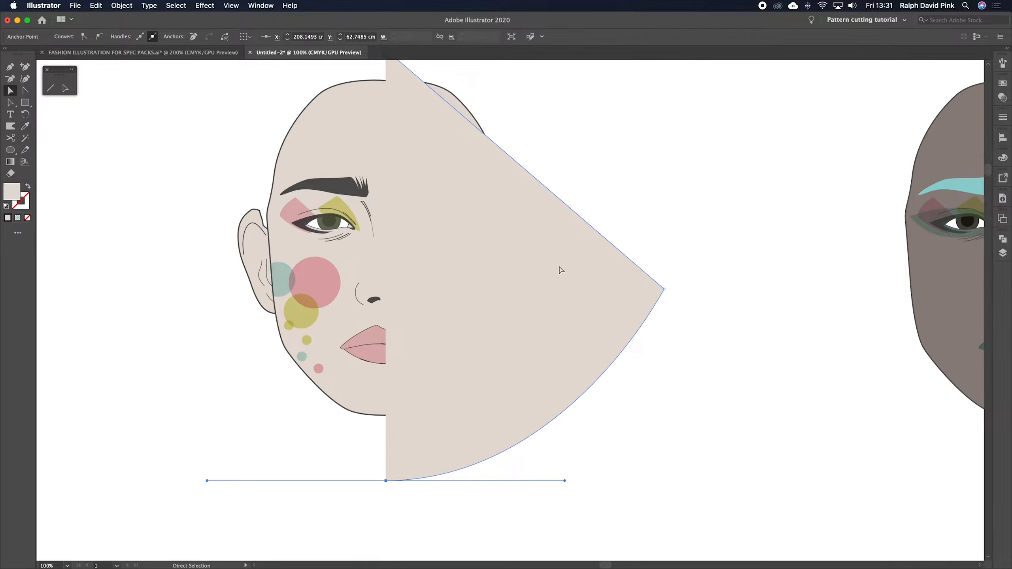
pyautogui.press('Delete')
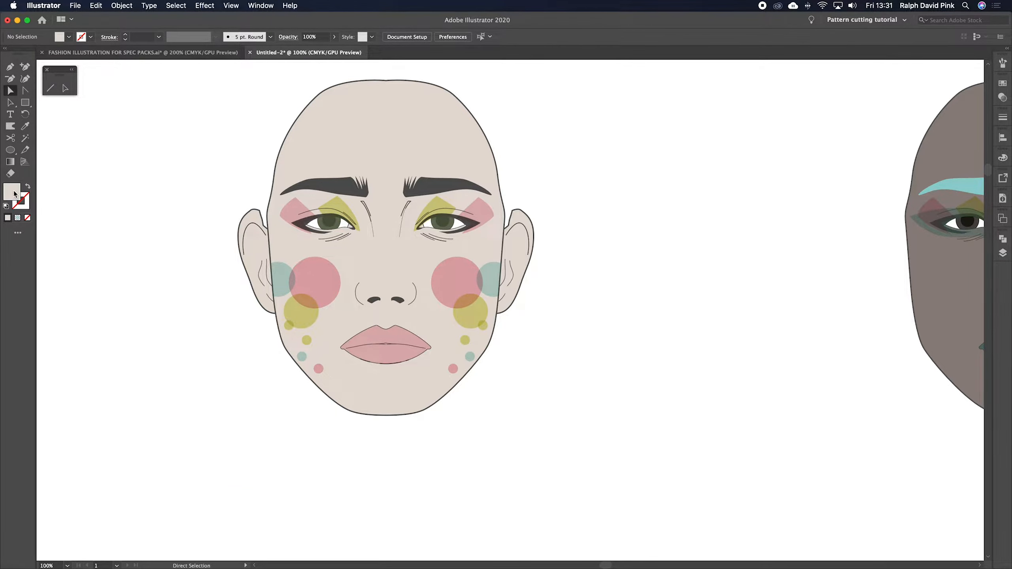
# Set the drawing style to no fill with a black 2 pt stroke.
pyautogui.click(28, 218)
pyautogui.doubleClick(11, 191)
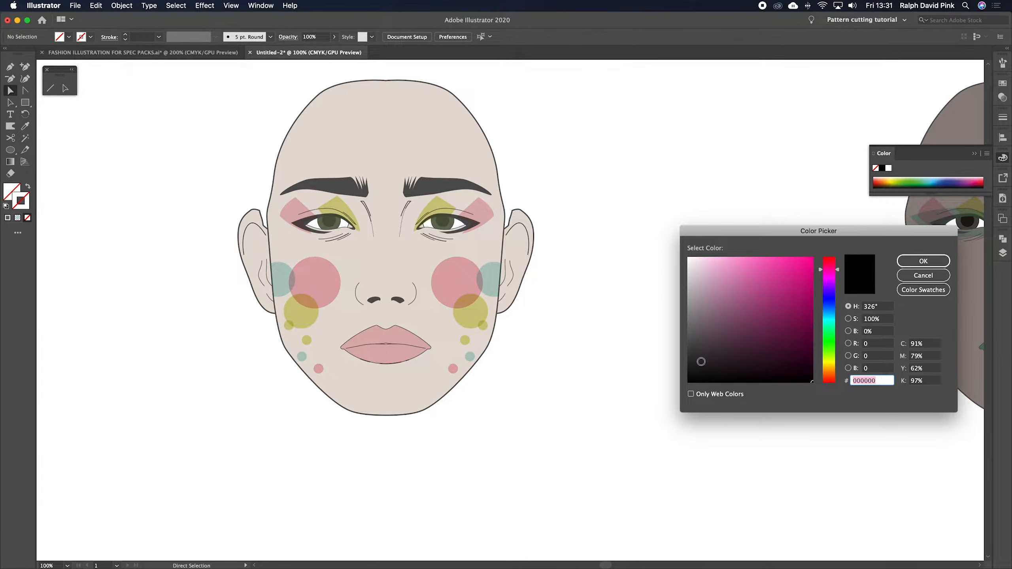
pyautogui.click(921, 263)
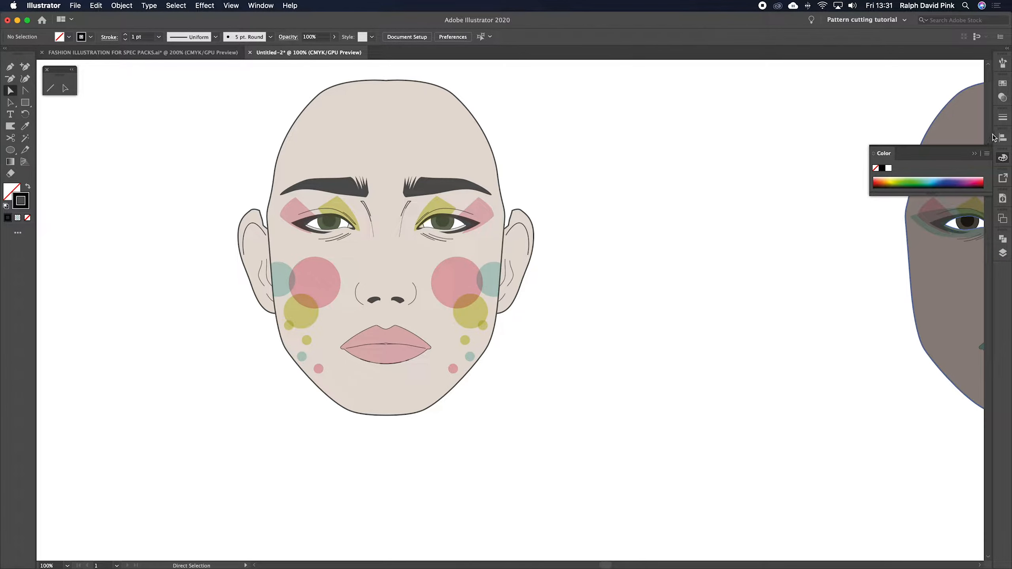
pyautogui.click(1003, 119)
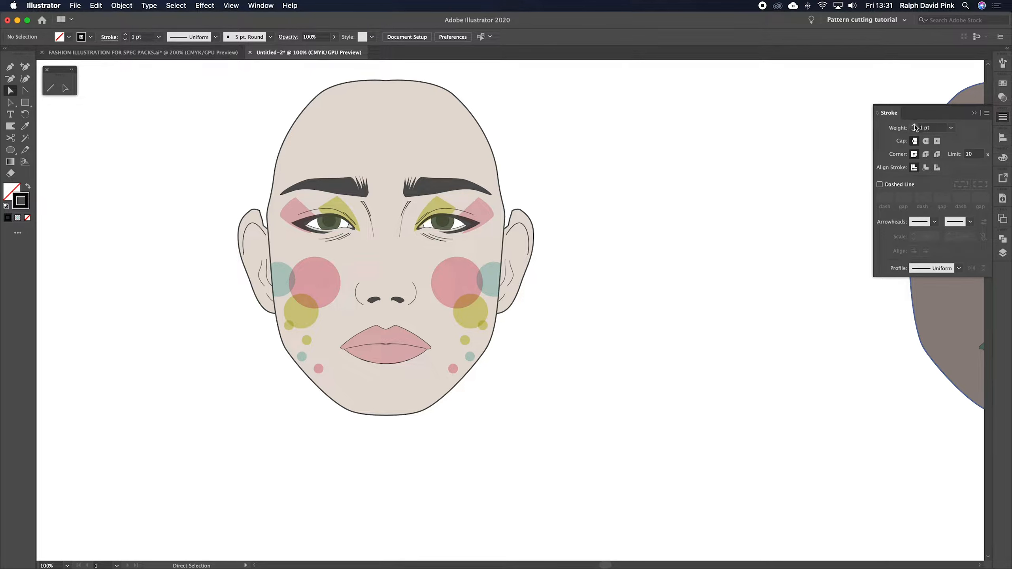
pyautogui.click(975, 114)
pyautogui.scroll(2, 370, 97)
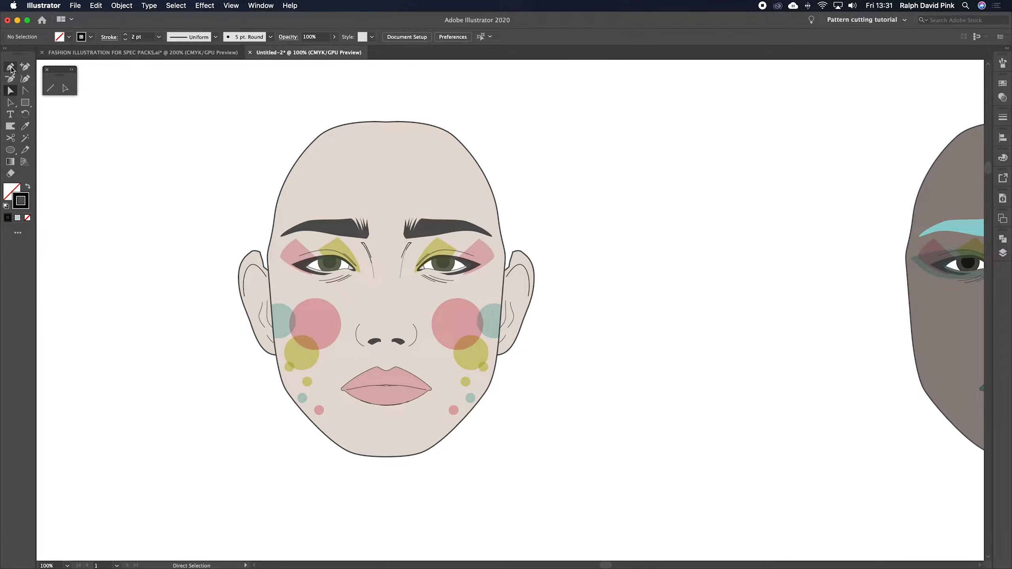
# Draw half a hair outline with the Pen tool, from above the crown's centre out past the right ear, curving to below the chin's centre.
pyautogui.click(11, 67)
pyautogui.click(386, 89)
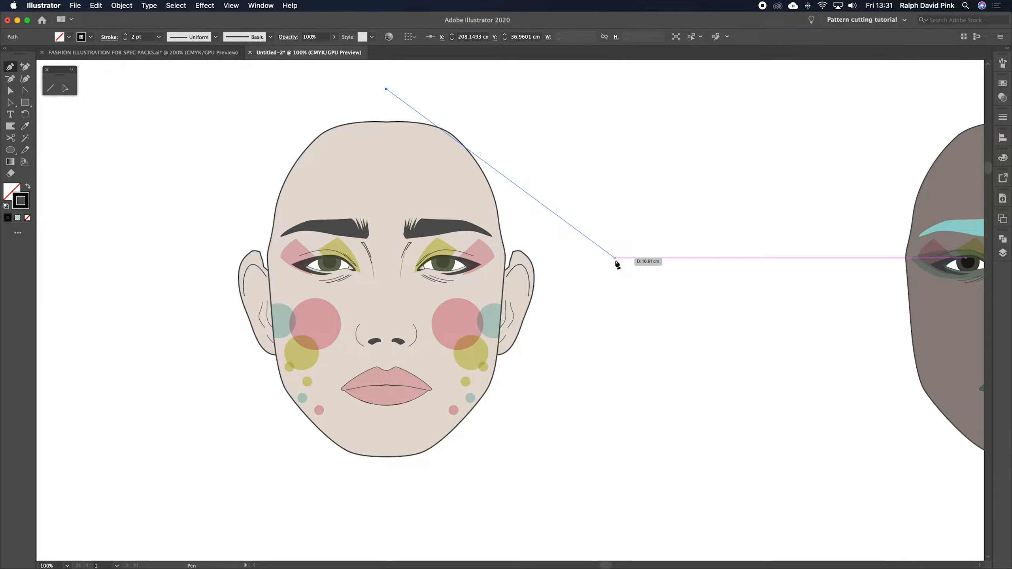
pyautogui.click(465, 108)
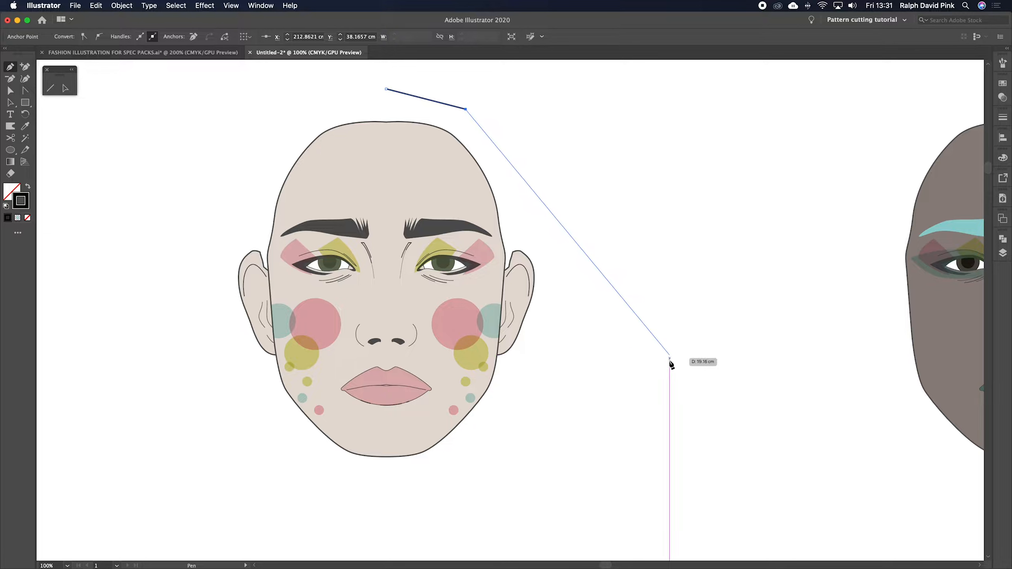
pyautogui.click(688, 372)
pyautogui.moveTo(386, 525)
pyautogui.mouseDown()
pyautogui.moveTo(301, 526)
pyautogui.moveTo(308, 500)
pyautogui.moveTo(208, 518)
pyautogui.mouseUp()
pyautogui.keyDown('super'); pyautogui.click(574, 396); pyautogui.keyUp('super')
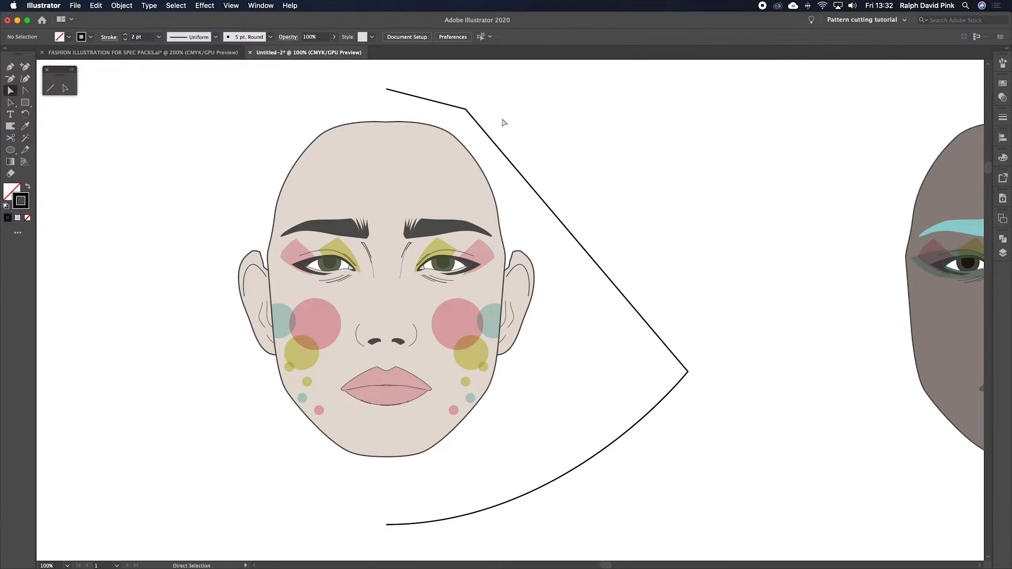
# Convert the hair outline's corner anchor beside the crown into a smooth curve.
pyautogui.click(26, 91)
pyautogui.moveTo(472, 112); pyautogui.dragTo(490, 121)
pyautogui.press('a')
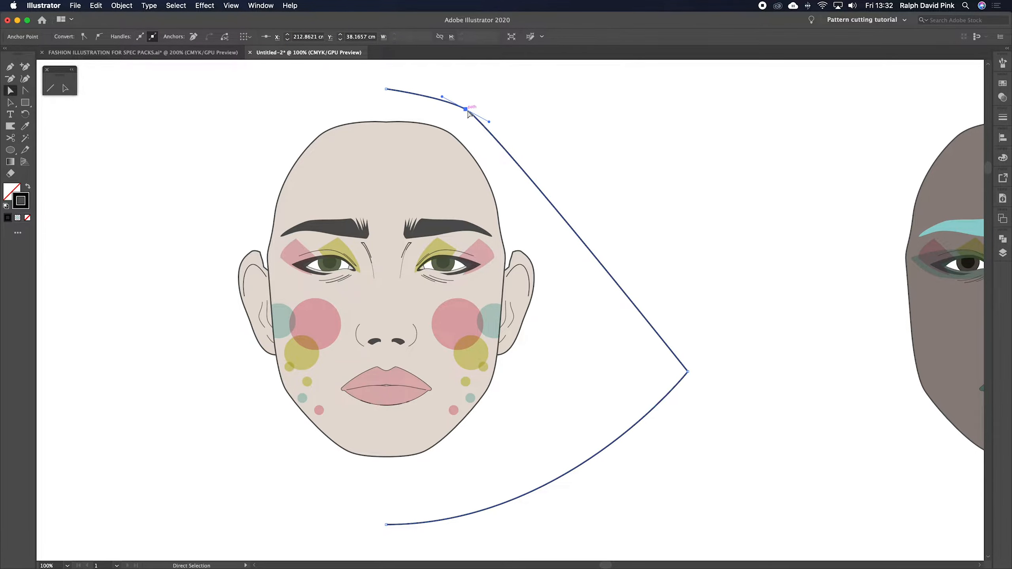
pyautogui.click(469, 127)
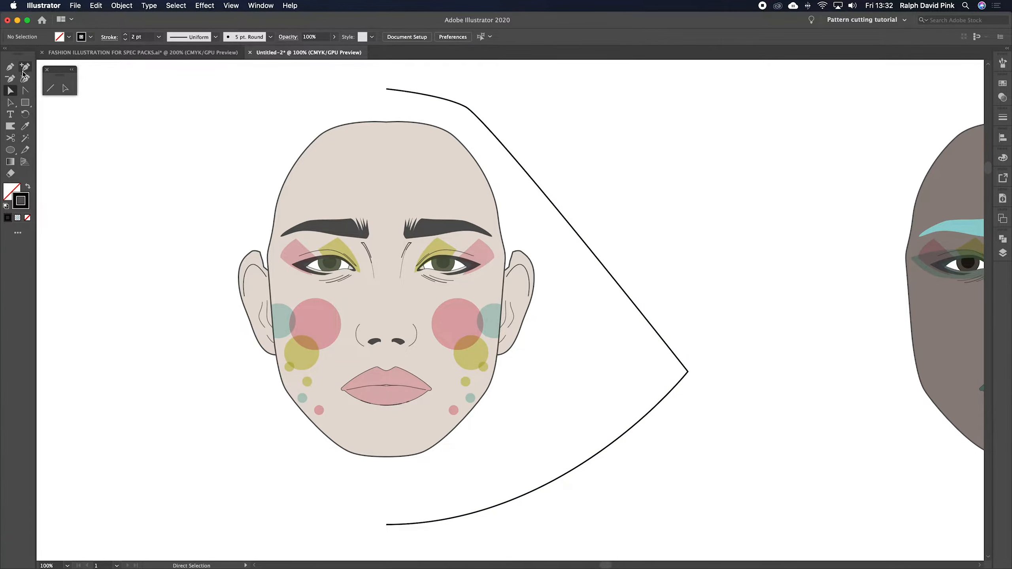
# Nudge the smoothed crown anchor of the hair outline slightly right and down to refine the curve.
pyautogui.click(467, 104)
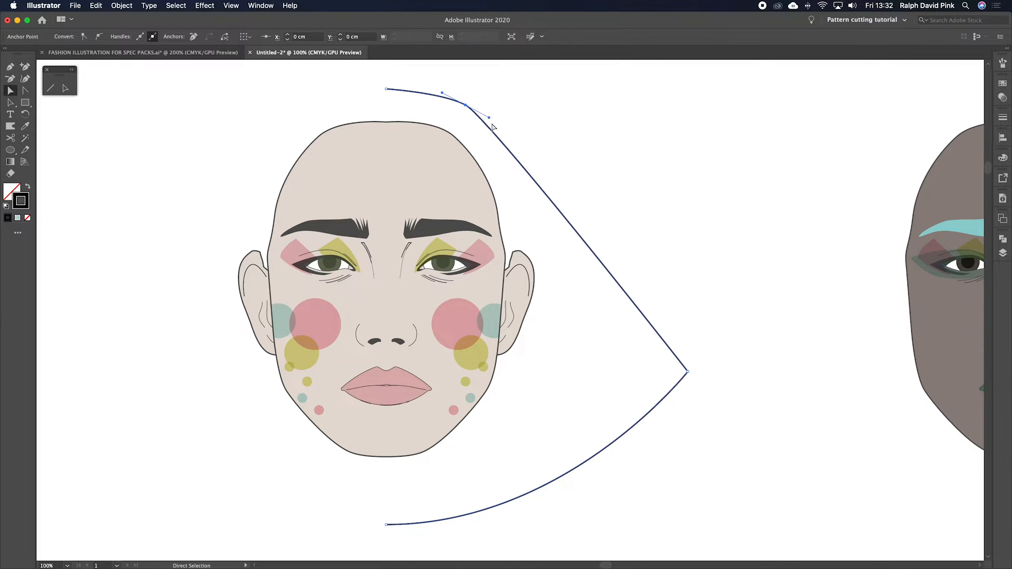
pyautogui.press('Right')
pyautogui.press('Right')
pyautogui.press('Right')
pyautogui.press('Down')
pyautogui.press('Down')
pyautogui.press('Down')
pyautogui.press('Down')
pyautogui.press('Right')
pyautogui.press('Up')
pyautogui.press('Up')
# Give the hair outline's top end point a horizontal curve handle so the crown flattens at the centre line.
pyautogui.click(386, 90)
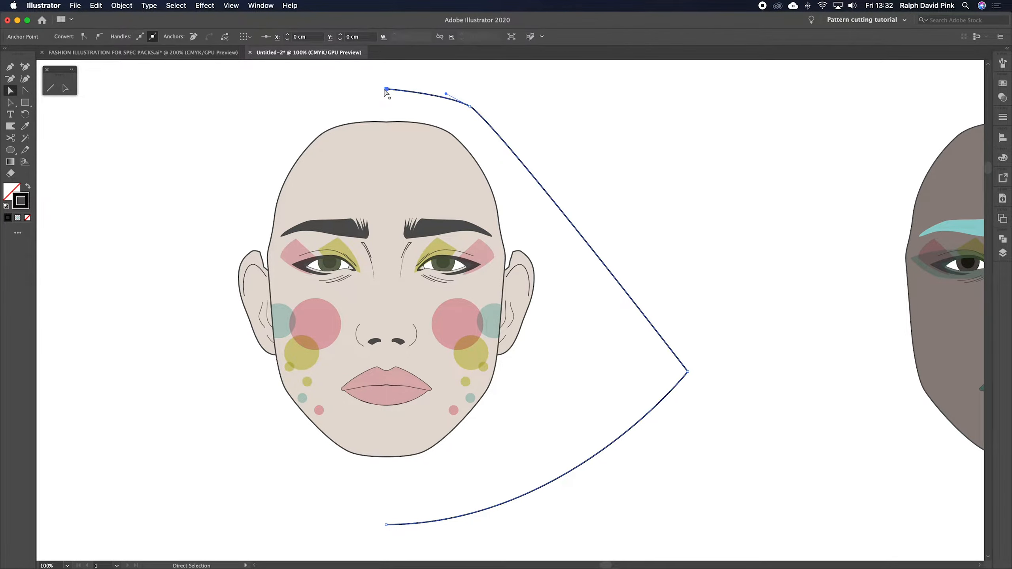
pyautogui.click(25, 90)
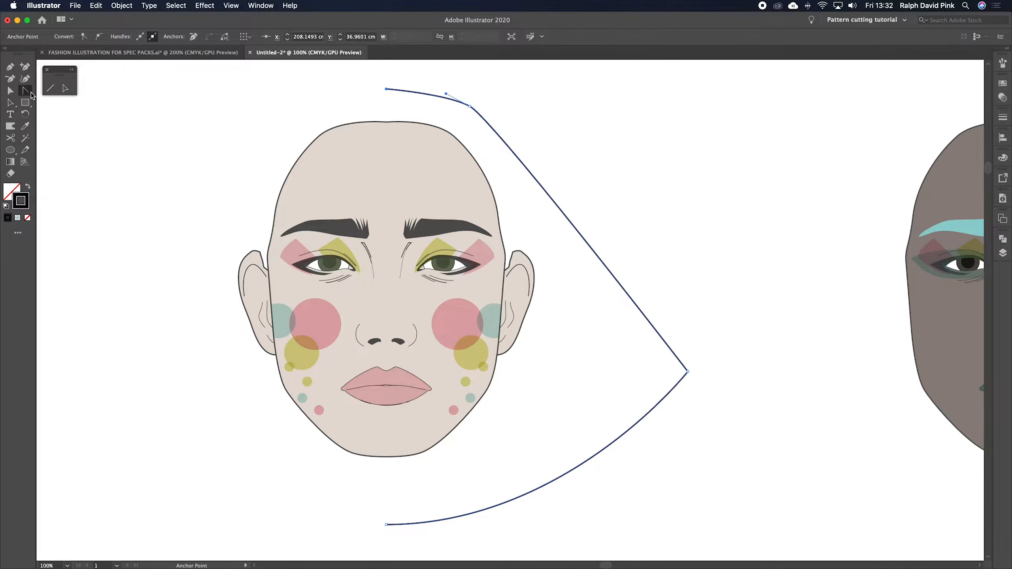
pyautogui.moveTo(386, 89); pyautogui.dragTo(396, 92)
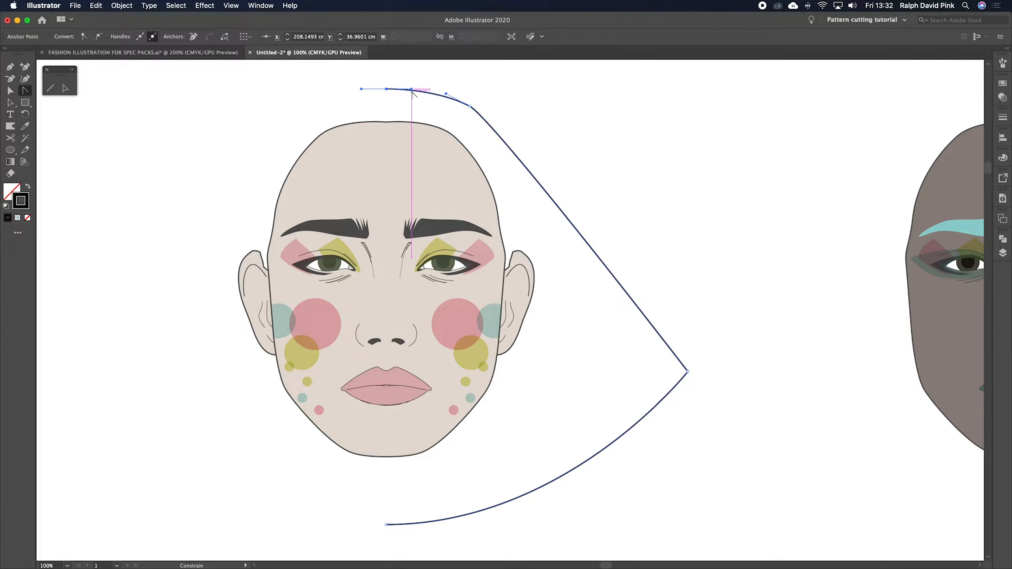
pyautogui.keyDown('super'); pyautogui.click(543, 125); pyautogui.keyUp('super')
pyautogui.scroll(-1, 626, 186)
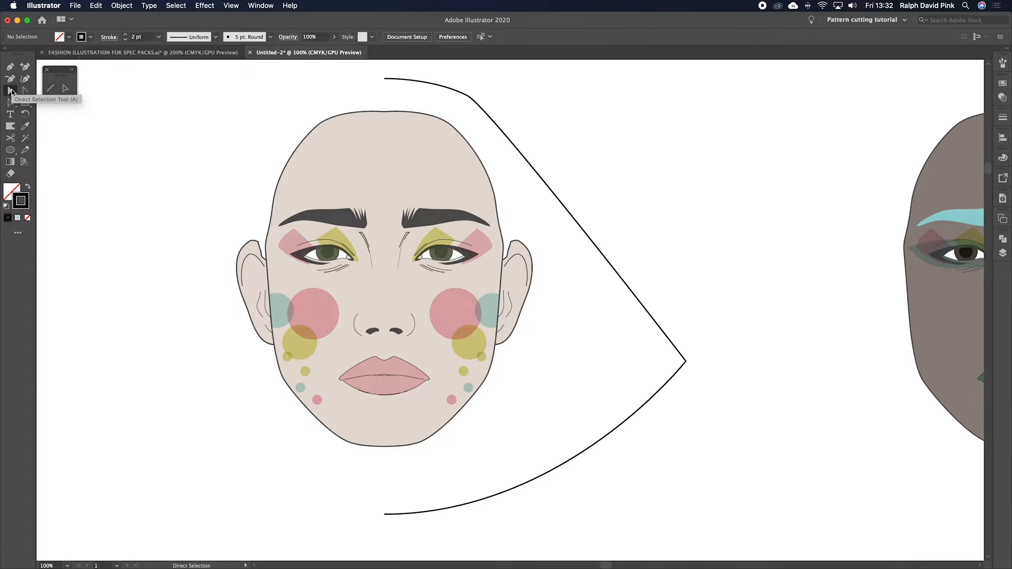
# Draw a slanted straight fringe line about 14.5 cm long across the brows, from the right temple to the top of the left ear.
pyautogui.click(10, 66)
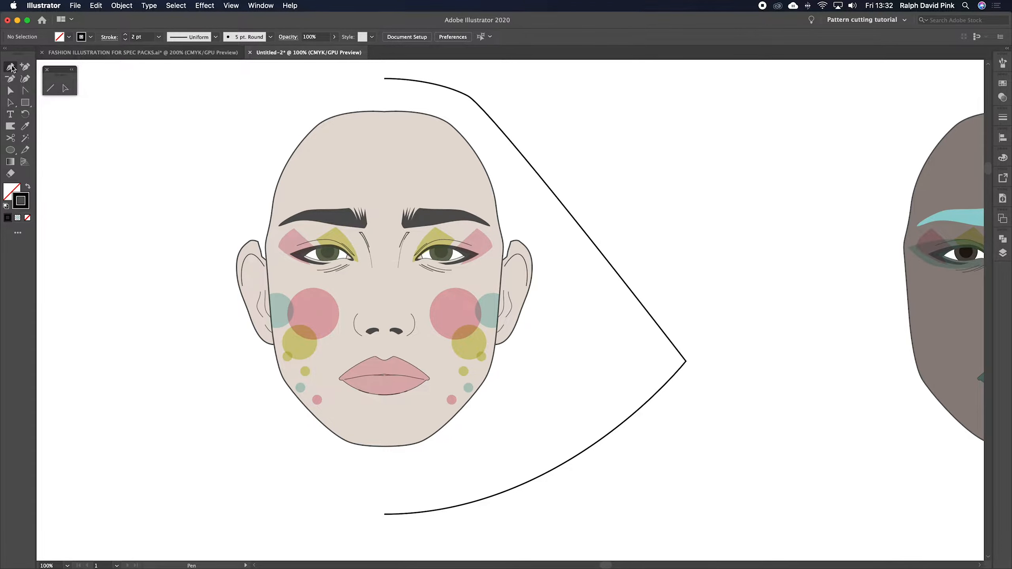
pyautogui.click(504, 210)
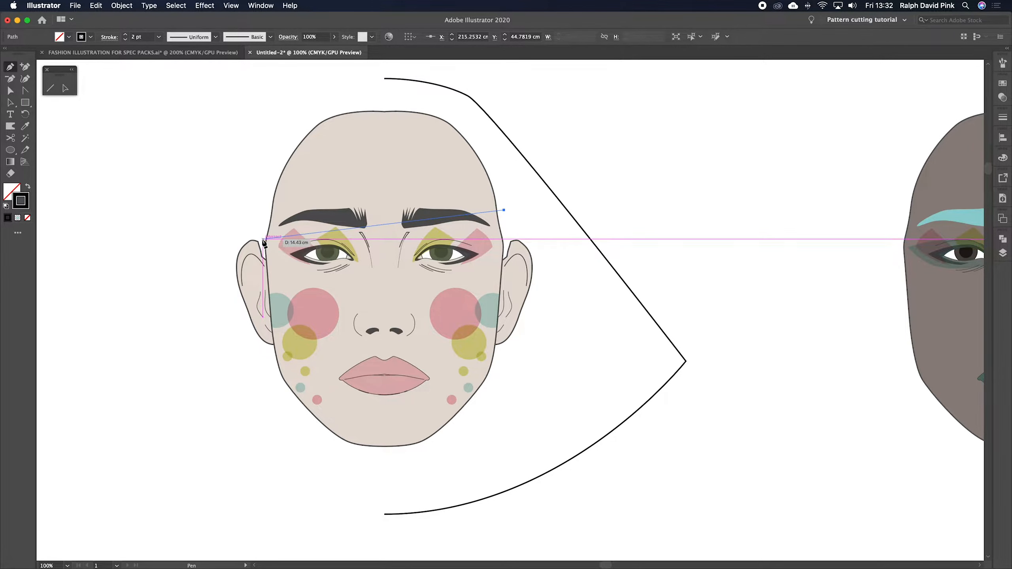
pyautogui.click(263, 241)
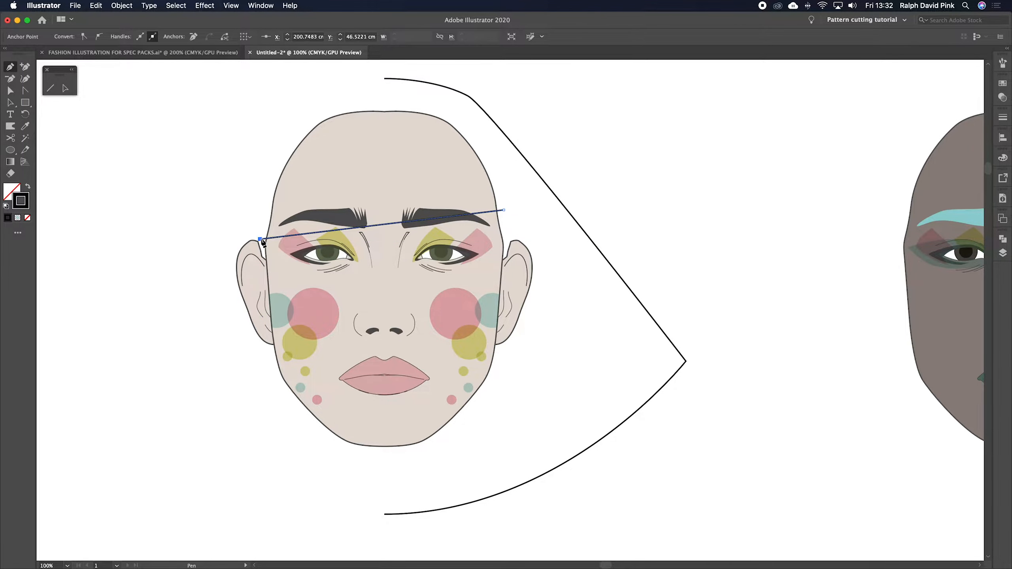
pyautogui.keyDown('super'); pyautogui.click(507, 214); pyautogui.keyUp('super')
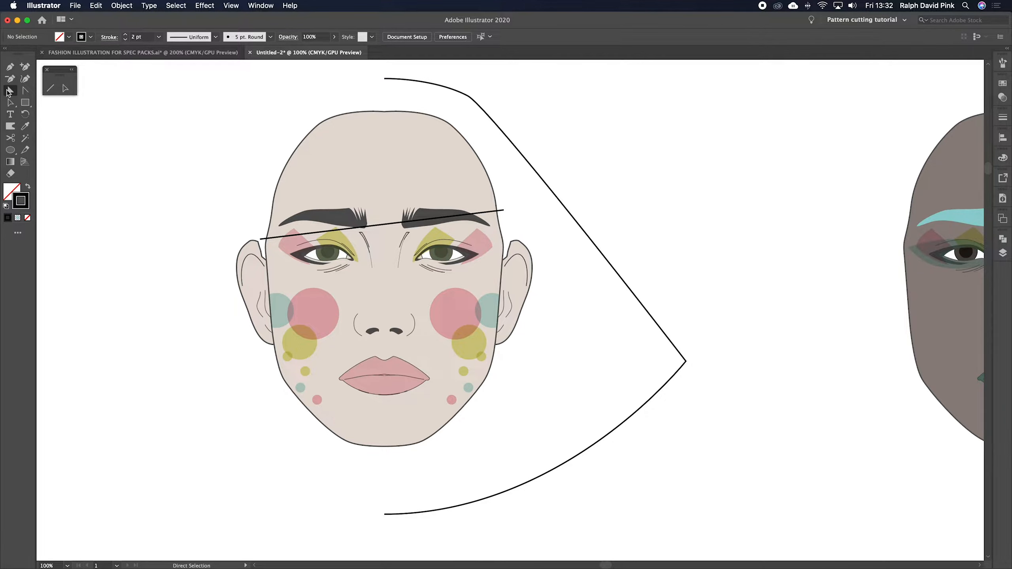
# Reposition the fringe line's end points, lowering the left one beside the ear for a steeper slant.
pyautogui.moveTo(504, 210)
pyautogui.mouseDown()
pyautogui.moveTo(505, 185)
pyautogui.moveTo(505, 288)
pyautogui.moveTo(505, 208)
pyautogui.mouseUp()
pyautogui.moveTo(260, 240); pyautogui.dragTo(270, 259)
pyautogui.click(257, 217)
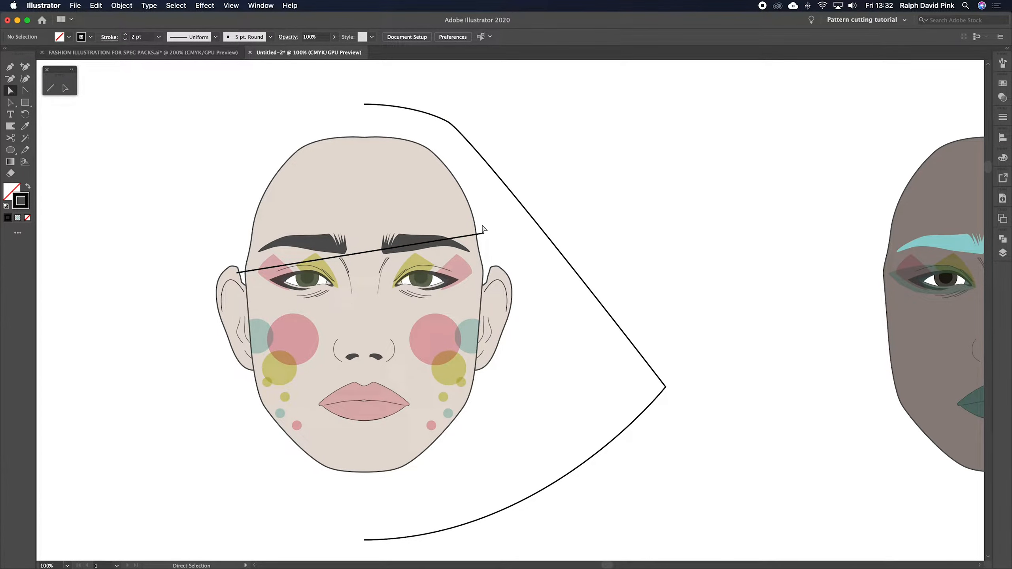
pyautogui.moveTo(484, 233); pyautogui.dragTo(485, 235)
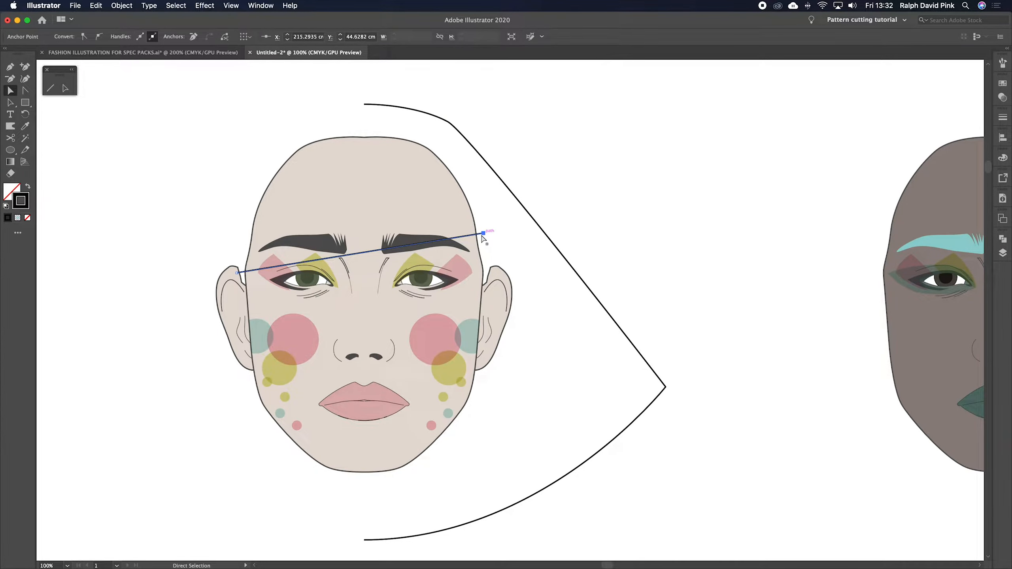
pyautogui.click(435, 210)
# Extend the fringe line's right end with a curve up along the side of the head towards the crown.
pyautogui.click(10, 66)
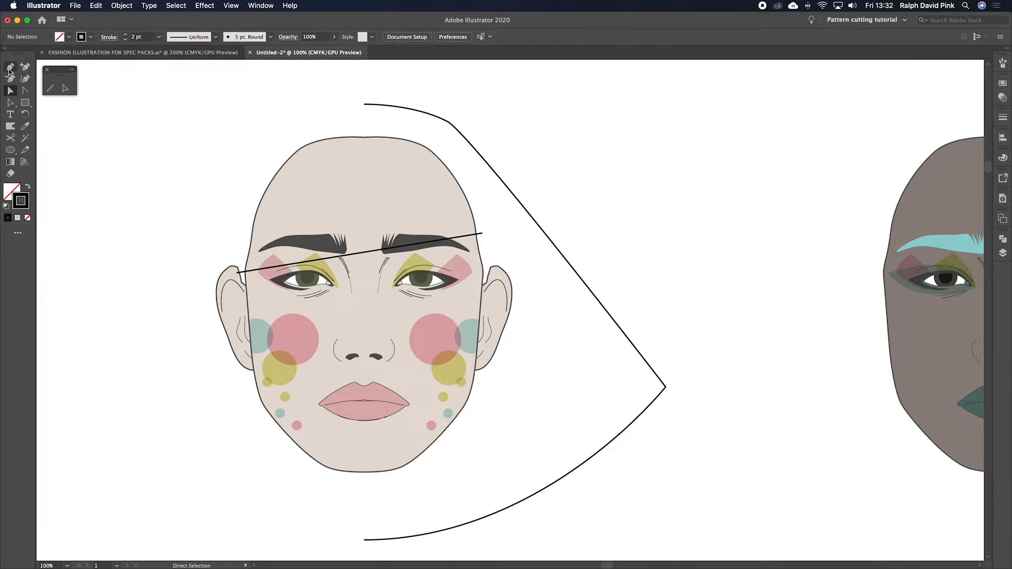
pyautogui.moveTo(482, 233); pyautogui.dragTo(429, 136)
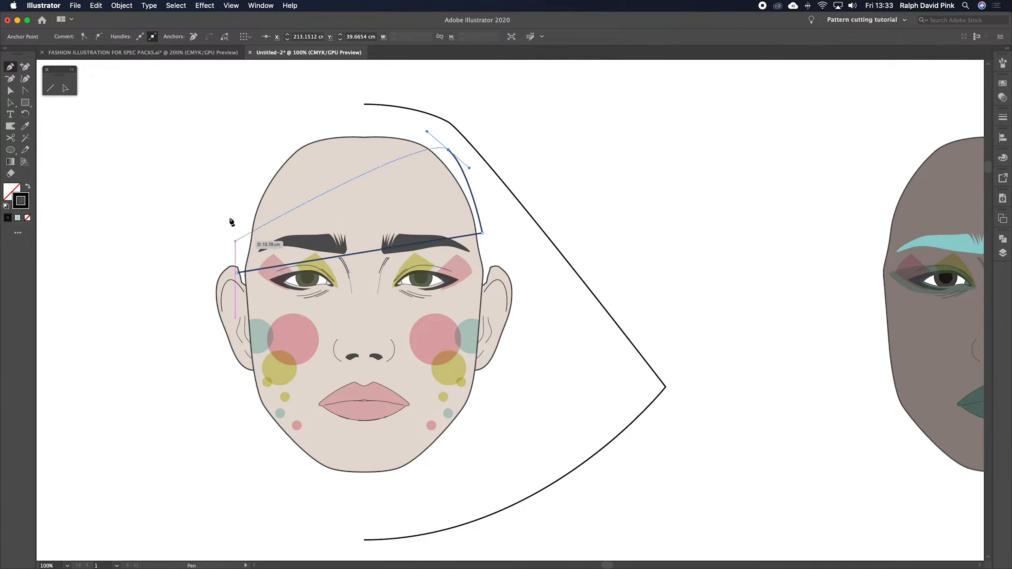
pyautogui.click(13, 92)
pyautogui.click(205, 136)
# Extend the fringe line's left end with a curve rising outside the head towards the crown.
pyautogui.click(10, 67)
pyautogui.click(238, 273)
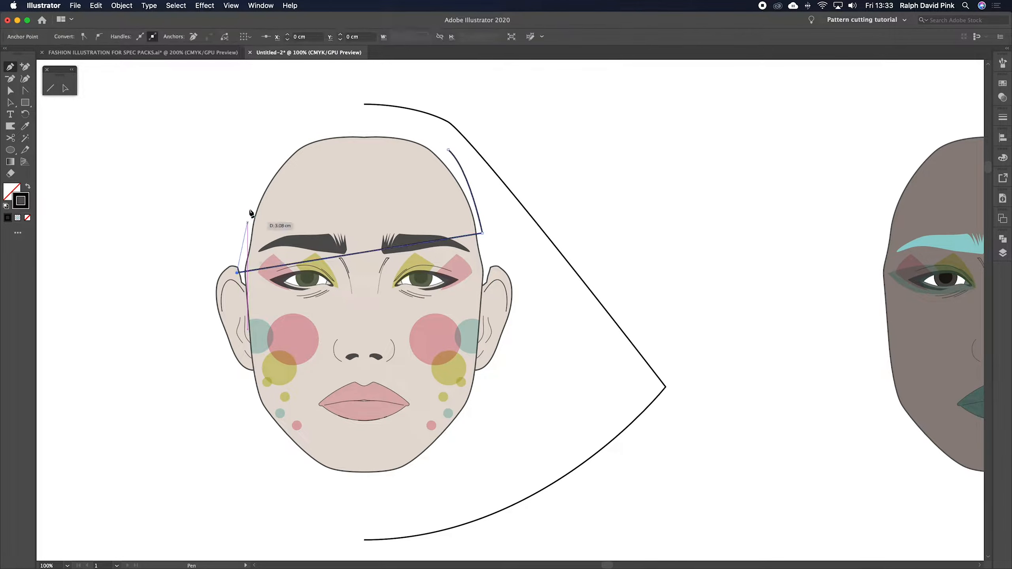
pyautogui.moveTo(267, 152); pyautogui.dragTo(353, 115)
pyautogui.press('v')
pyautogui.click(315, 128)
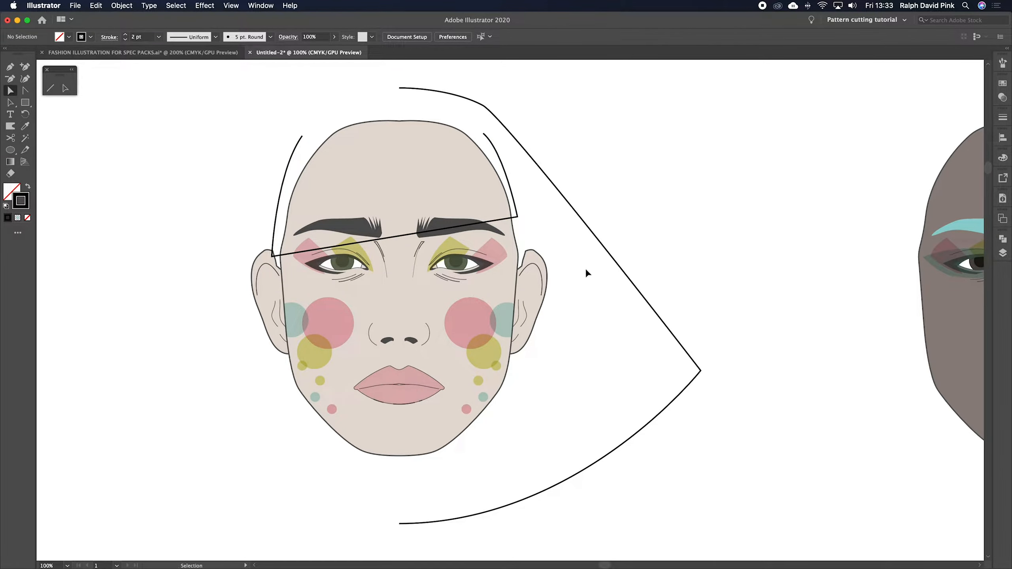
pyautogui.press('super+minus')
pyautogui.scroll(-1, 588, 272)
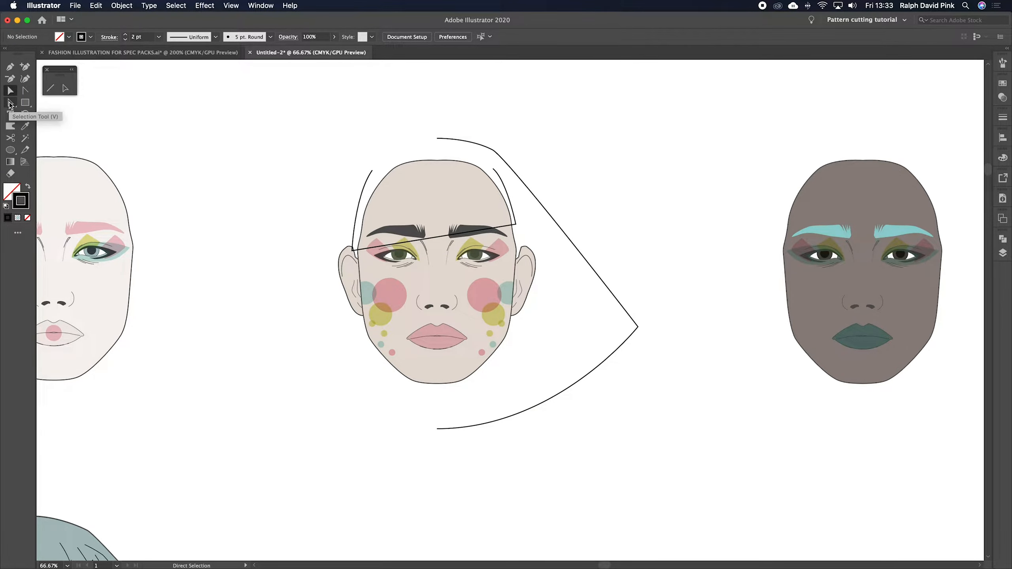
# Reflect a copy of the open hair outline across the vertical axis and place it as the mirrored left half.
pyautogui.click(10, 103)
pyautogui.click(523, 188)
pyautogui.rightClick(527, 191)
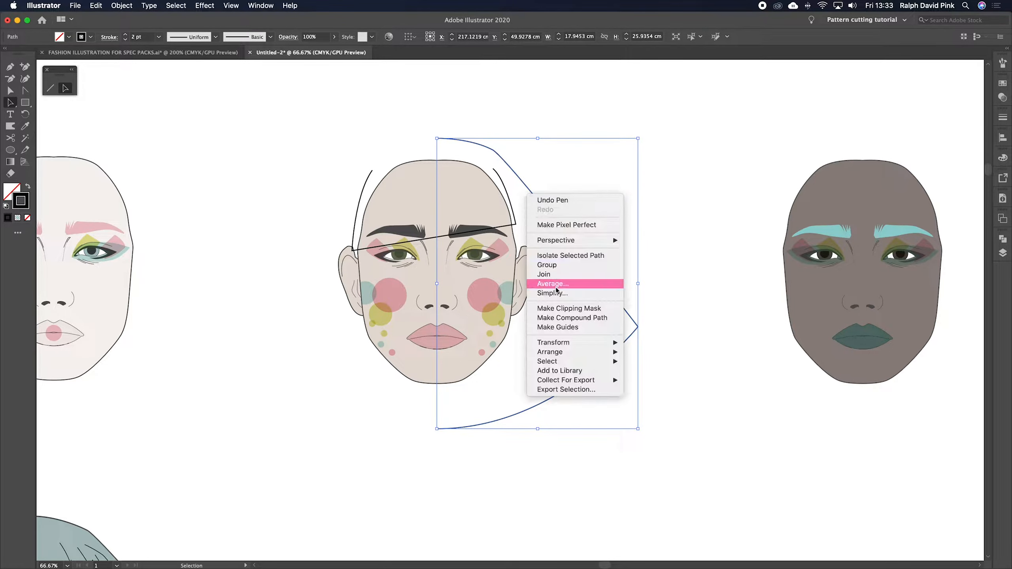
pyautogui.moveTo(574, 342)
pyautogui.click(633, 368)
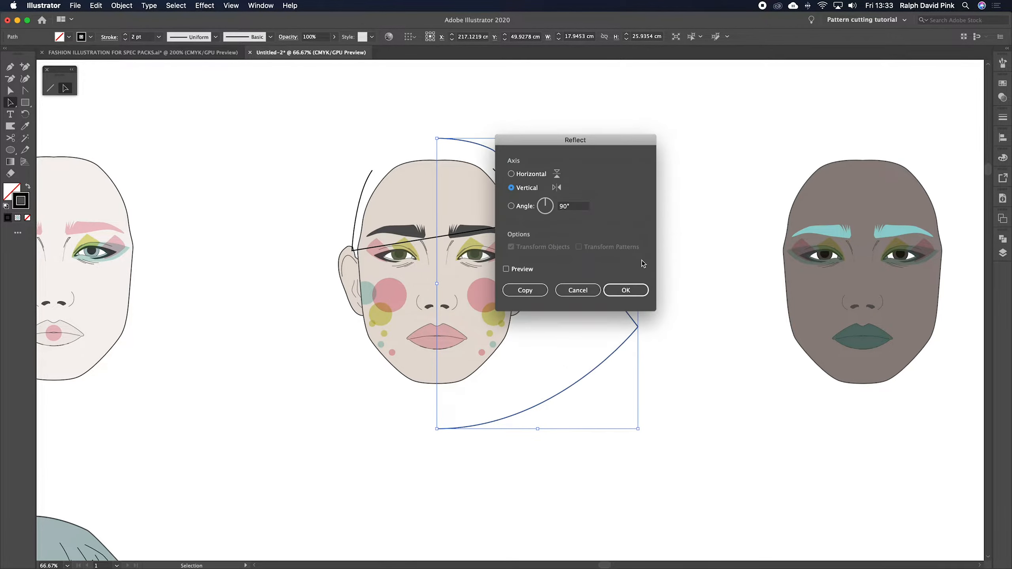
pyautogui.click(524, 292)
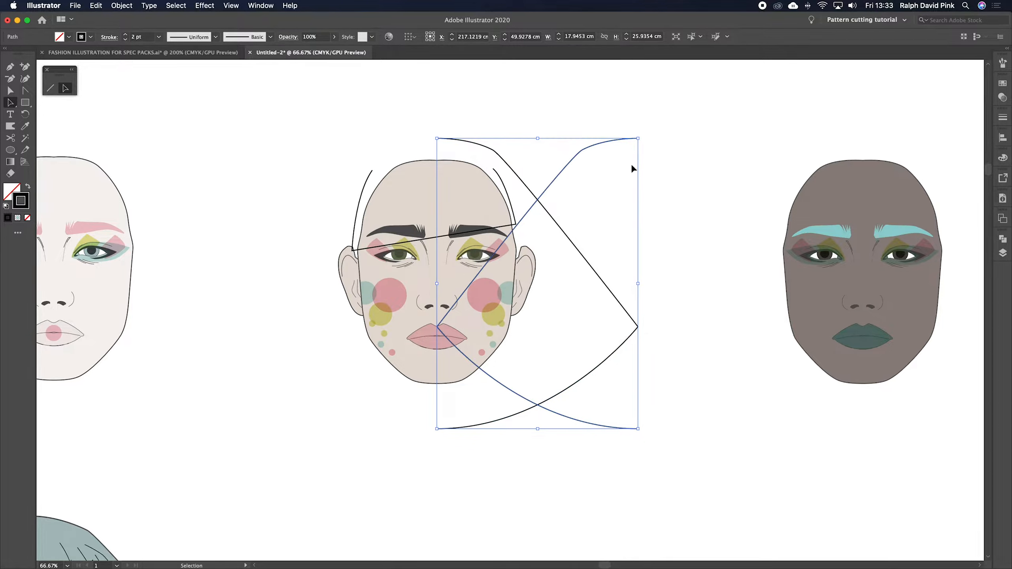
pyautogui.moveTo(601, 145); pyautogui.dragTo(400, 165)
pyautogui.click(392, 133)
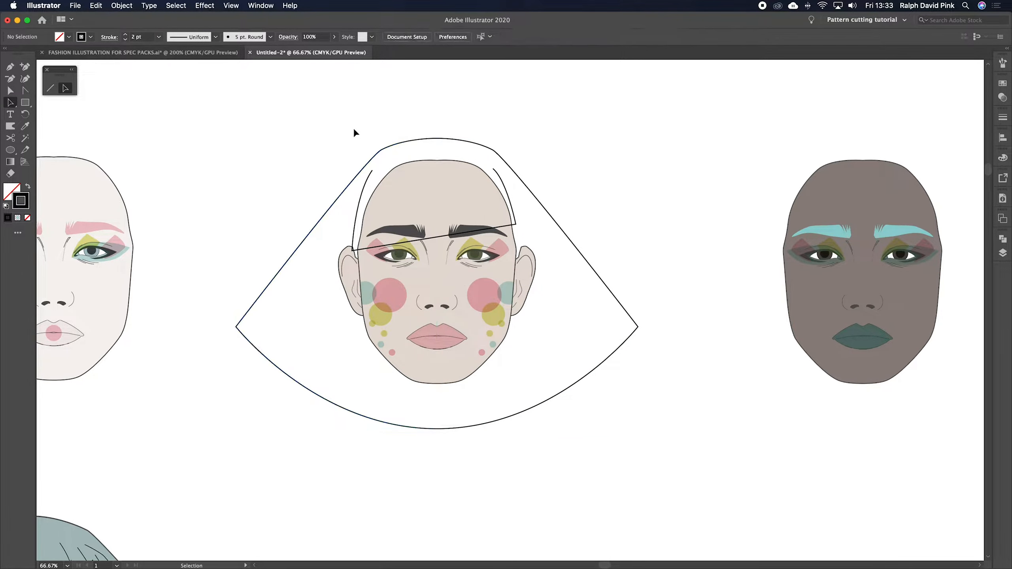
# Join the two hair outline halves at their meeting points above the crown and below the chin.
pyautogui.click(10, 92)
pyautogui.moveTo(438, 128); pyautogui.dragTo(432, 149)
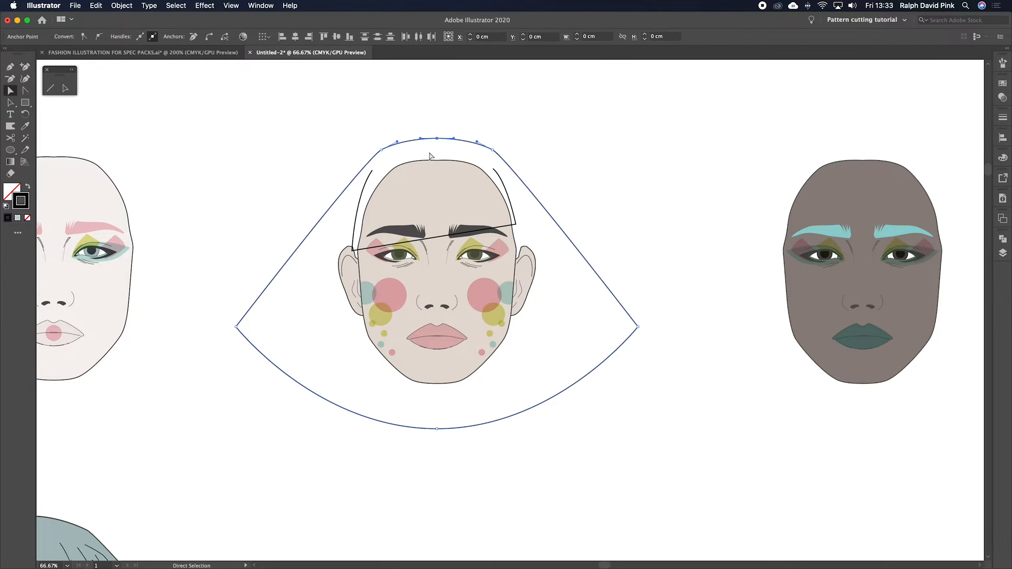
pyautogui.click(440, 146)
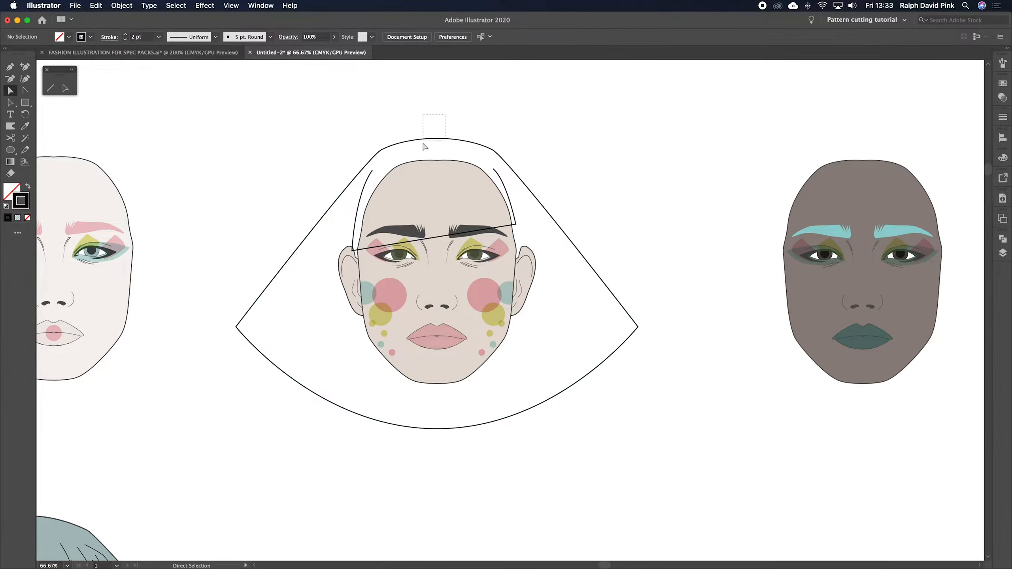
pyautogui.moveTo(424, 143); pyautogui.dragTo(430, 144)
pyautogui.rightClick(434, 146)
pyautogui.click(446, 217)
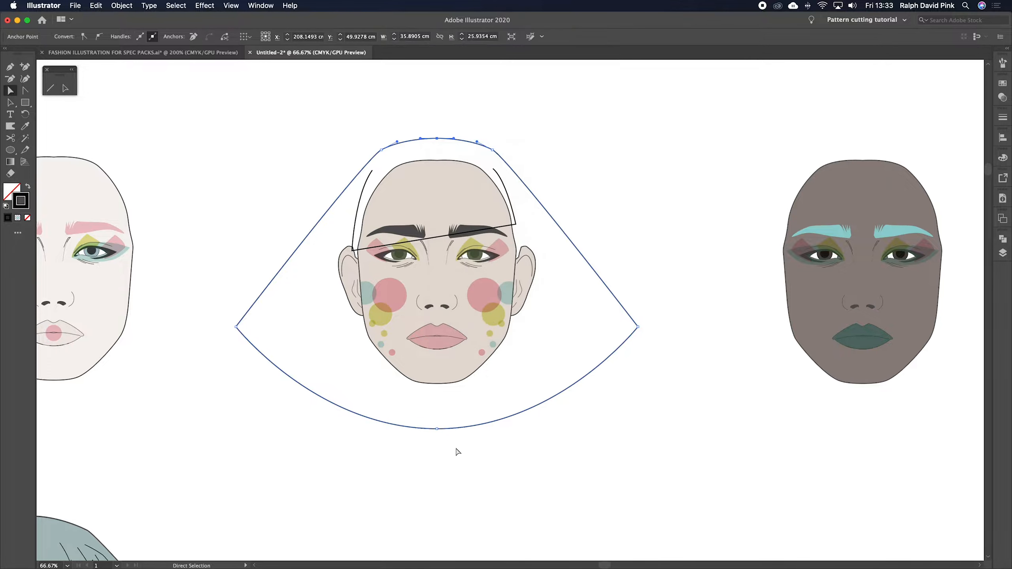
pyautogui.rightClick(461, 406)
pyautogui.click(484, 443)
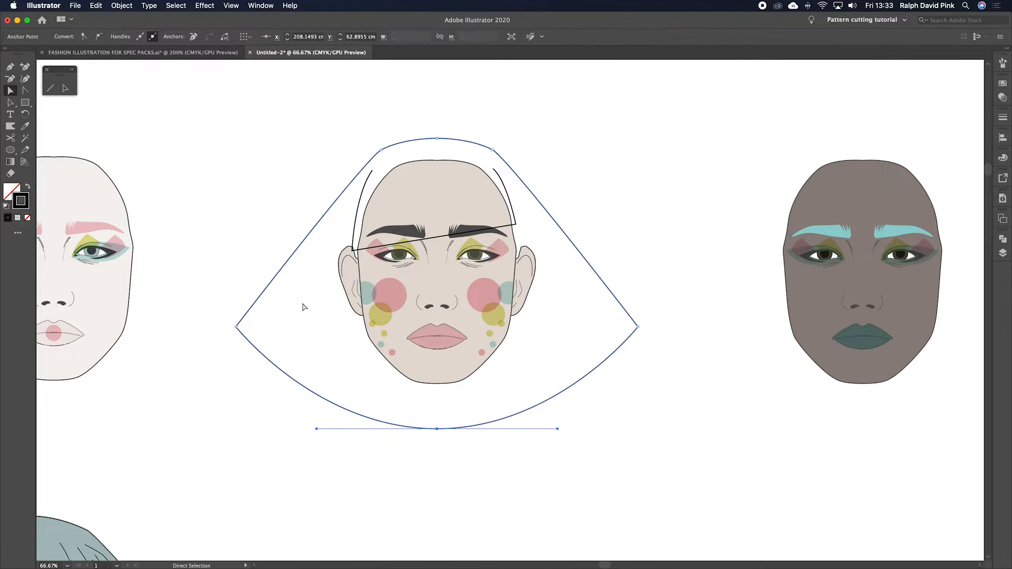
pyautogui.click(303, 307)
# Draw a curved neck line about 8 cm long from the right side of the jaw down past the hair outline.
pyautogui.press('super+equal')
pyautogui.moveTo(522, 356); pyautogui.dragTo(597, 380)
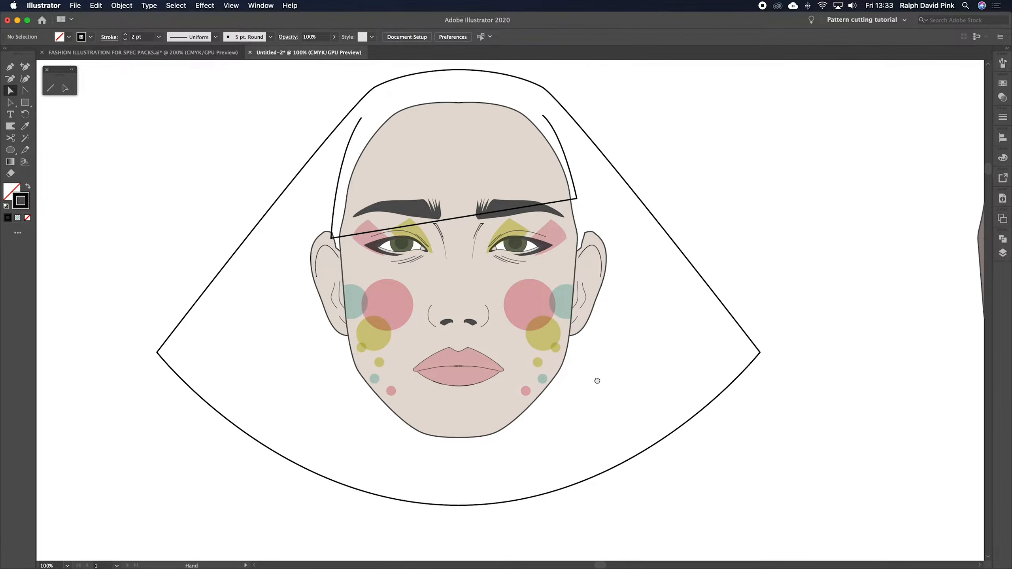
pyautogui.press('p')
pyautogui.press('super+minus')
pyautogui.scroll(-2, 547, 400)
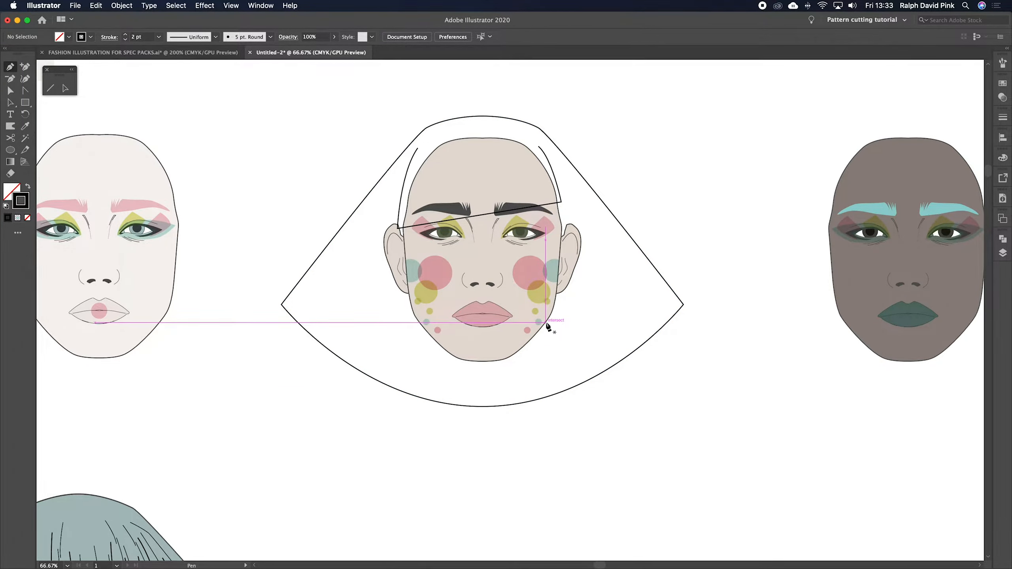
pyautogui.click(546, 322)
pyautogui.moveTo(547, 412); pyautogui.dragTo(563, 429)
pyautogui.press('v')
pyautogui.click(557, 370)
pyautogui.press('a')
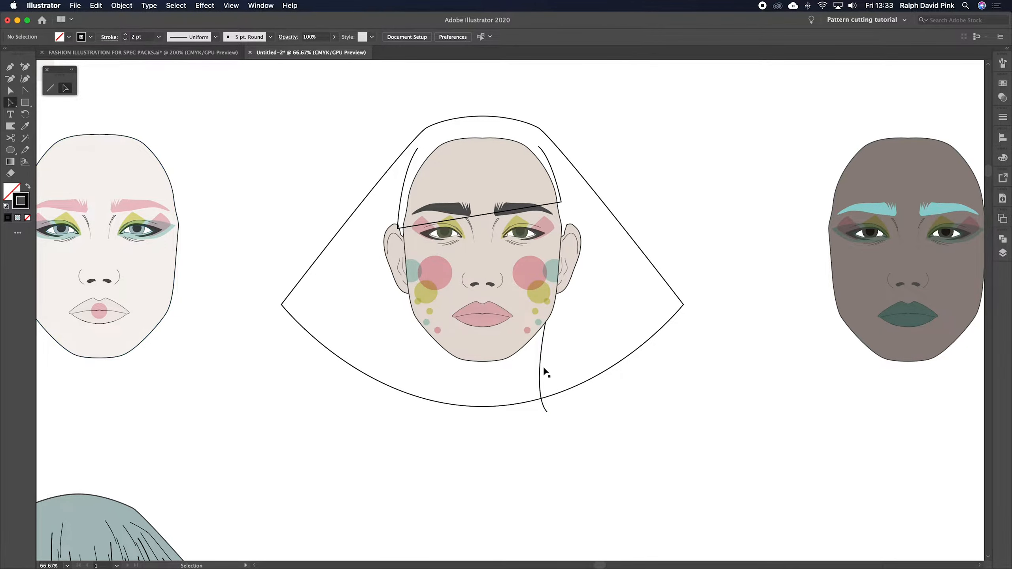
# Reflect a copy of the neck line across the vertical axis and position it under the left side of the jaw.
pyautogui.click(540, 371)
pyautogui.rightClick(543, 360)
pyautogui.moveTo(595, 510)
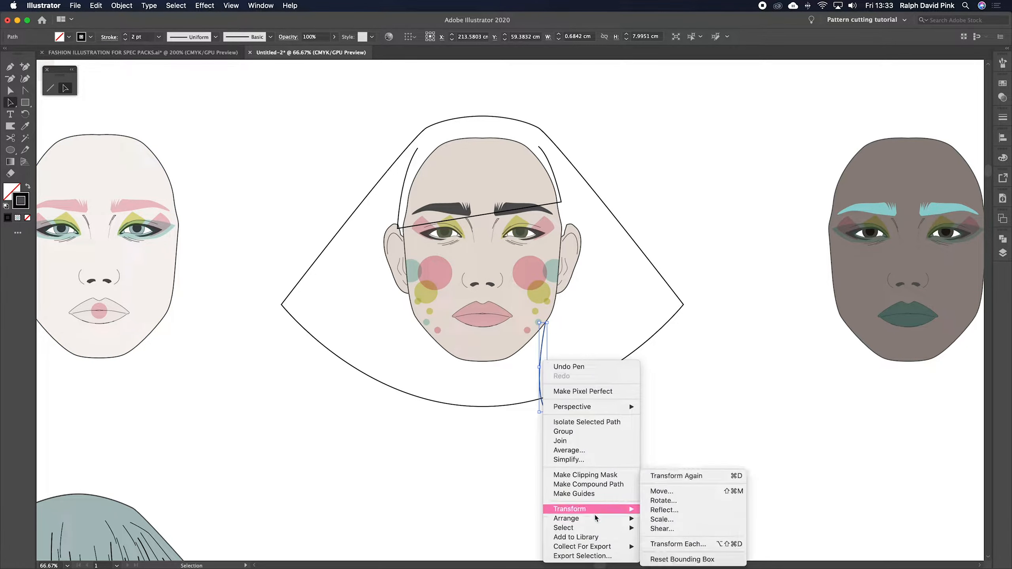
pyautogui.click(664, 510)
pyautogui.click(530, 292)
pyautogui.moveTo(547, 358); pyautogui.dragTo(424, 369)
pyautogui.click(589, 330)
# Adjust the curve handles at the lower ends of the neck lines to refine their shape.
pyautogui.press('a')
pyautogui.click(541, 366)
pyautogui.moveTo(533, 396); pyautogui.dragTo(530, 381)
pyautogui.click(425, 385)
pyautogui.click(495, 385)
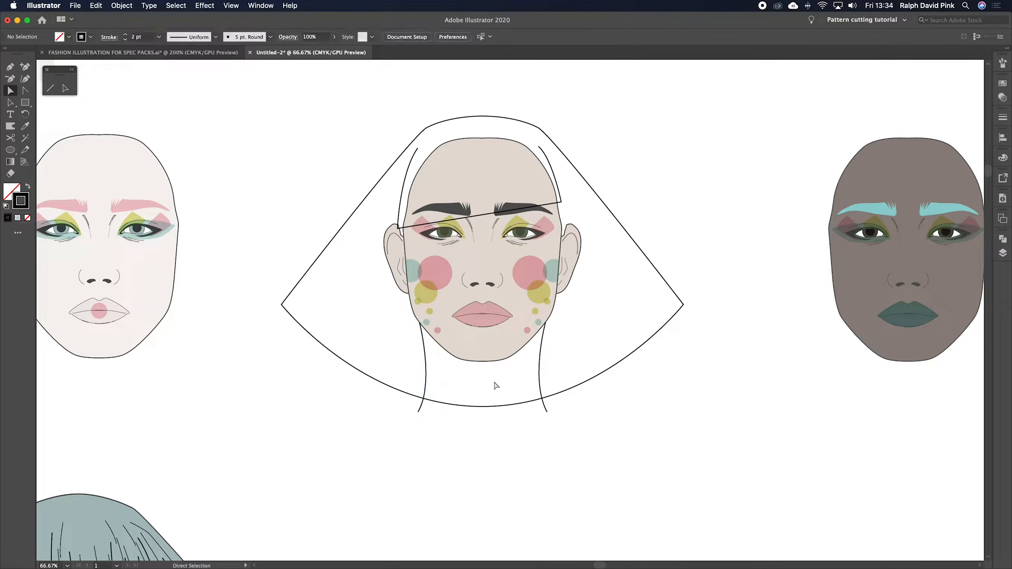
# Join the upper end points of the two neck lines with a straight segment across the jaw.
pyautogui.scroll(-1, 547, 359)
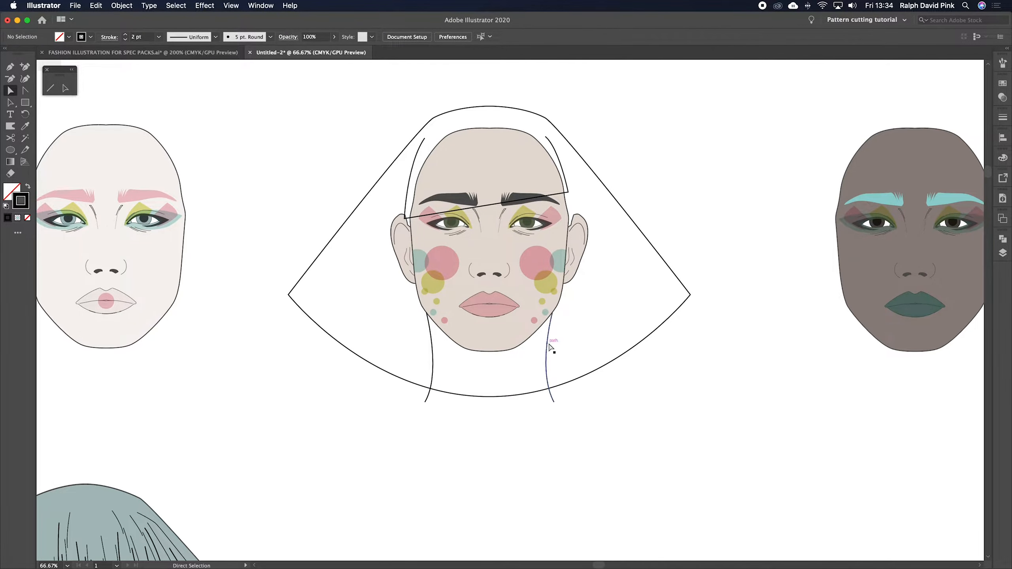
pyautogui.click(549, 345)
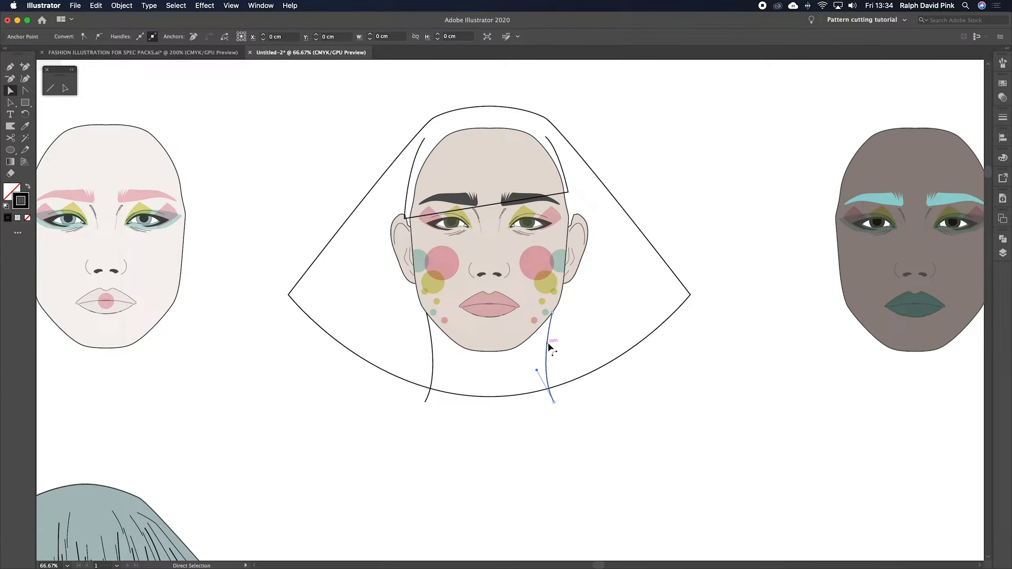
pyautogui.click(552, 314)
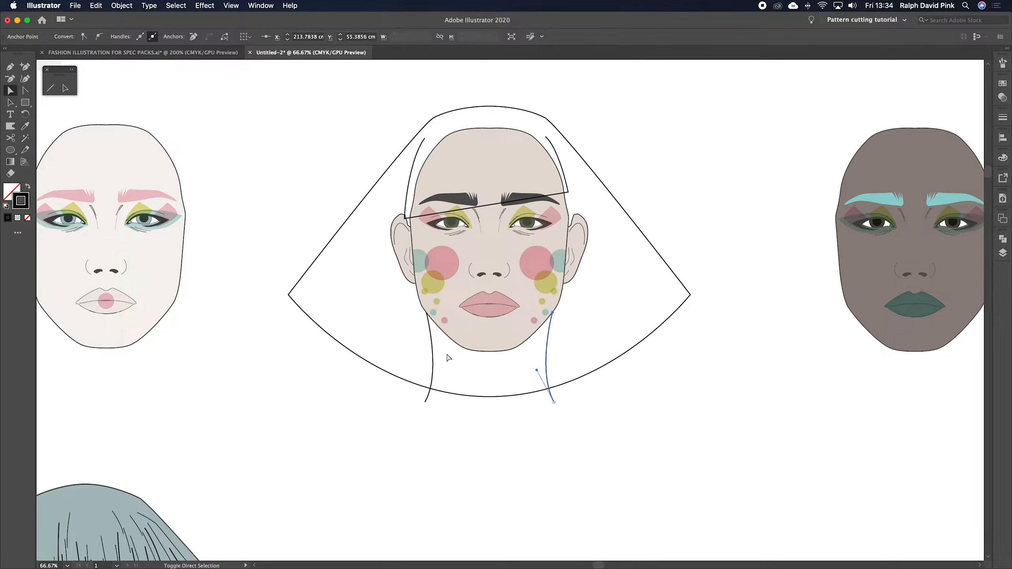
pyautogui.keyDown('shift'); pyautogui.click(435, 337); pyautogui.keyUp('shift')
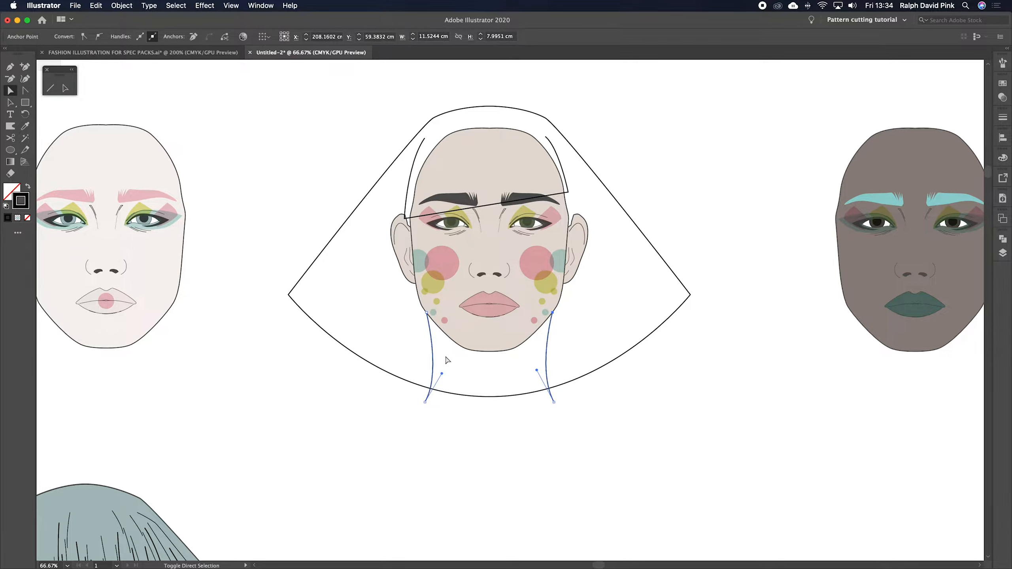
pyautogui.keyDown('shift'); pyautogui.click(427, 313); pyautogui.keyUp('shift')
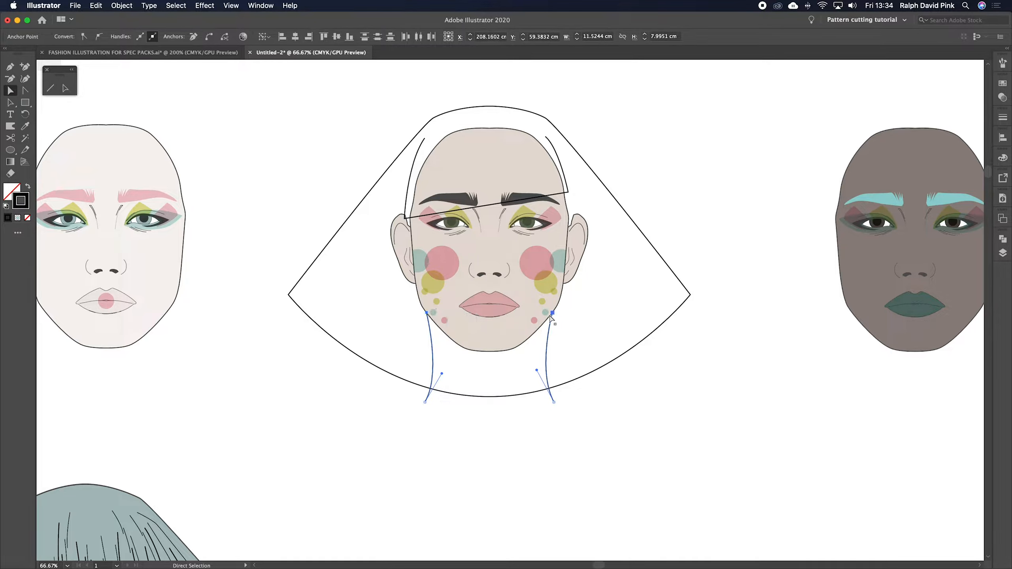
pyautogui.rightClick(530, 303)
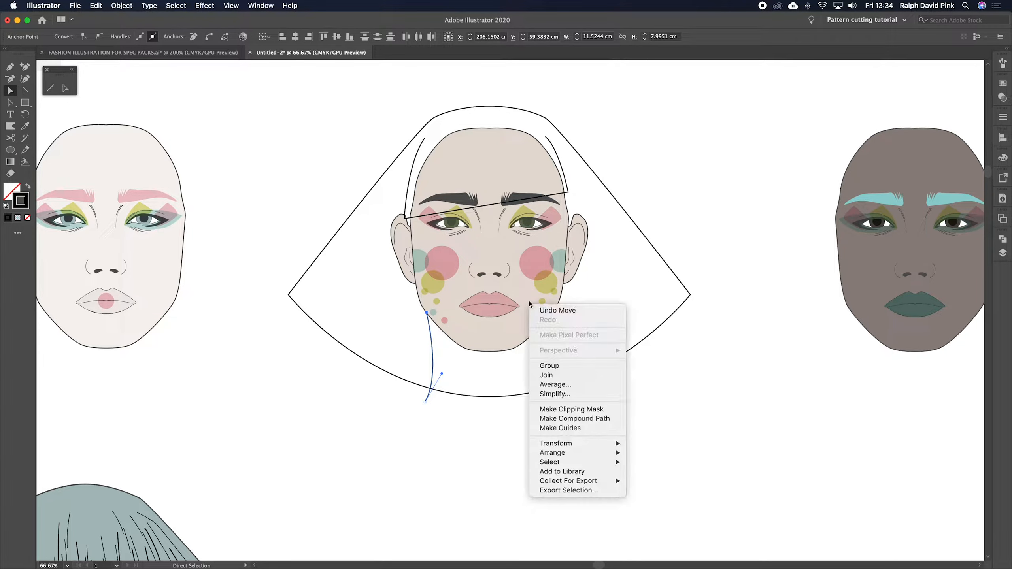
pyautogui.click(558, 376)
# Try to fill the neck outline by sampling the face's beige with the Eyedropper.
pyautogui.click(25, 127)
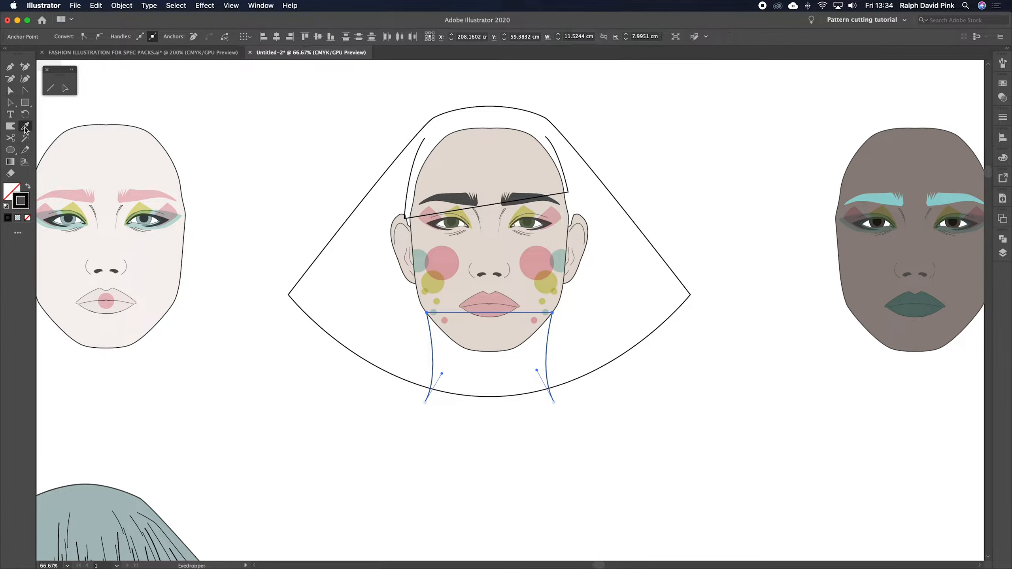
pyautogui.click(510, 166)
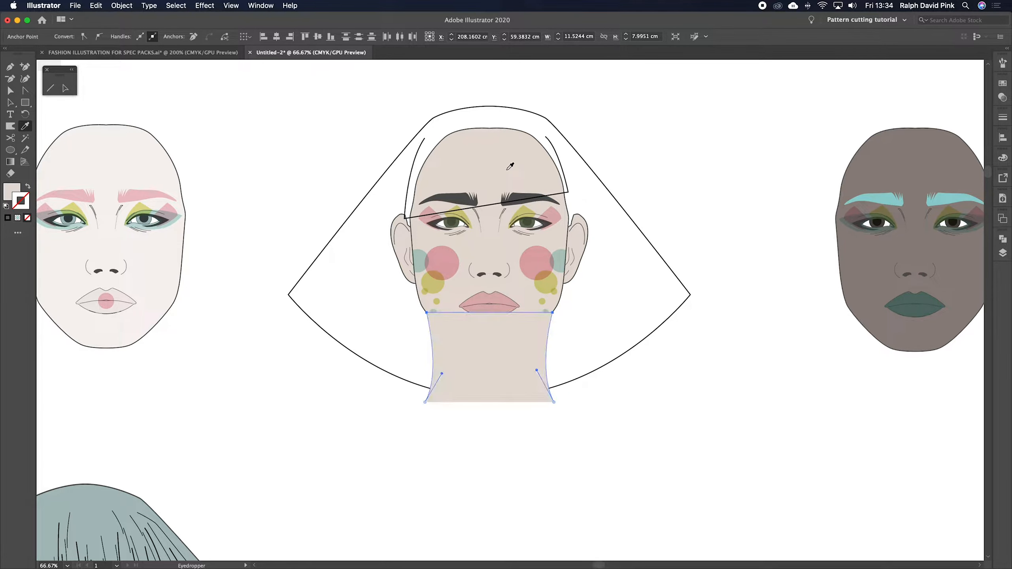
pyautogui.press('super+z')
# Duplicate the neck outline in place directly over the original.
pyautogui.click(10, 91)
pyautogui.click(314, 169)
pyautogui.moveTo(544, 321); pyautogui.dragTo(500, 296)
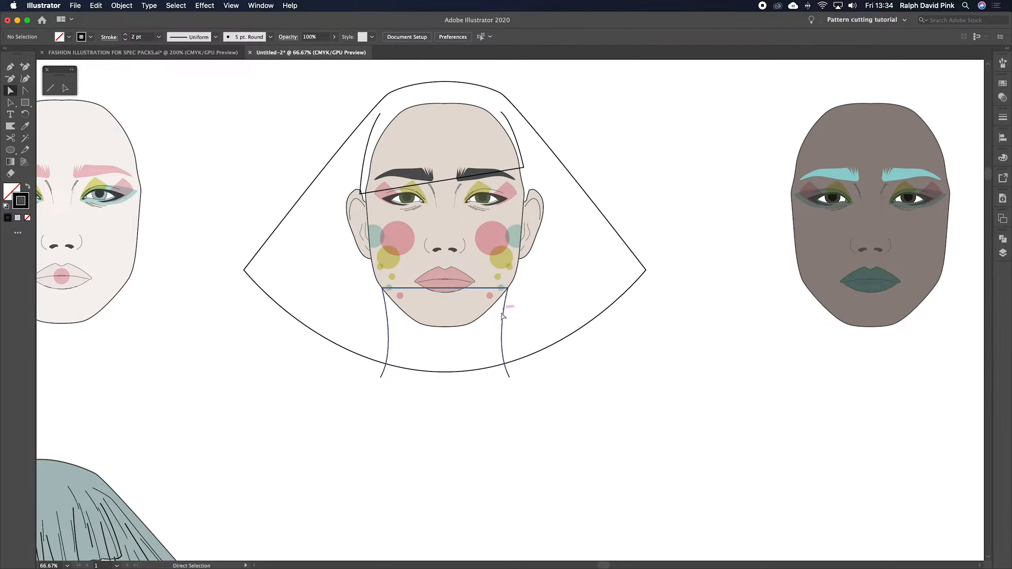
pyautogui.press('v')
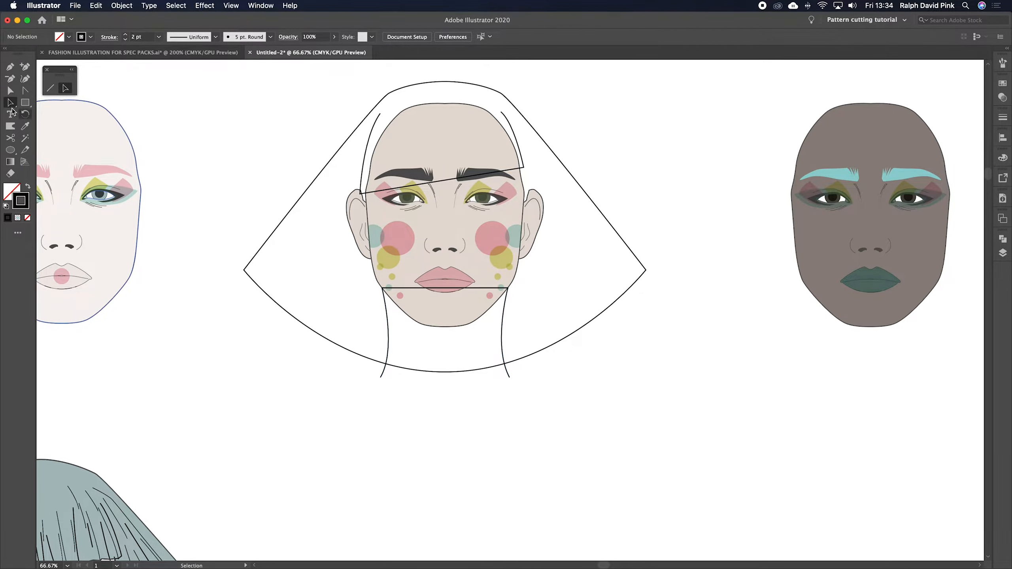
pyautogui.click(502, 330)
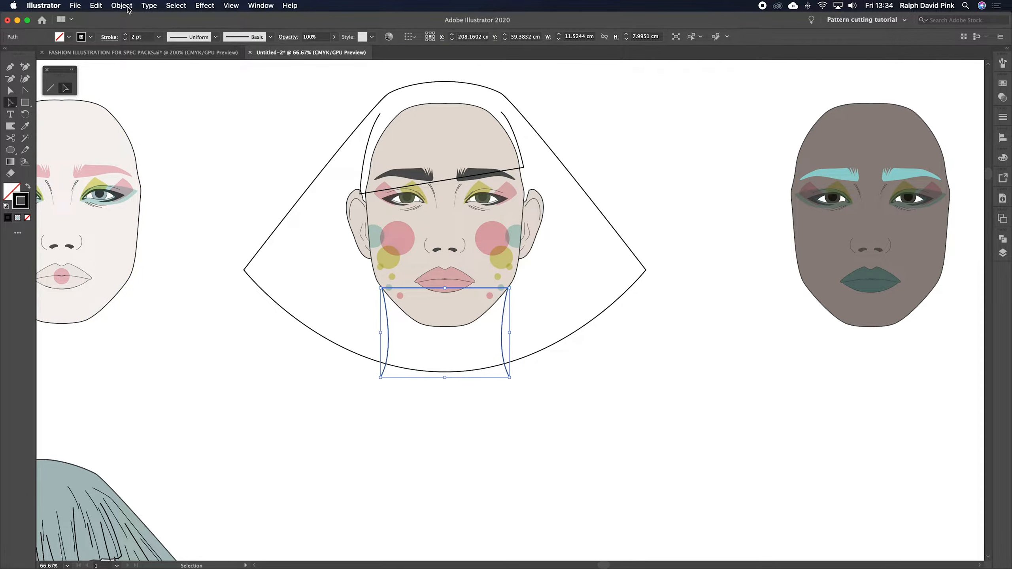
pyautogui.click(96, 5)
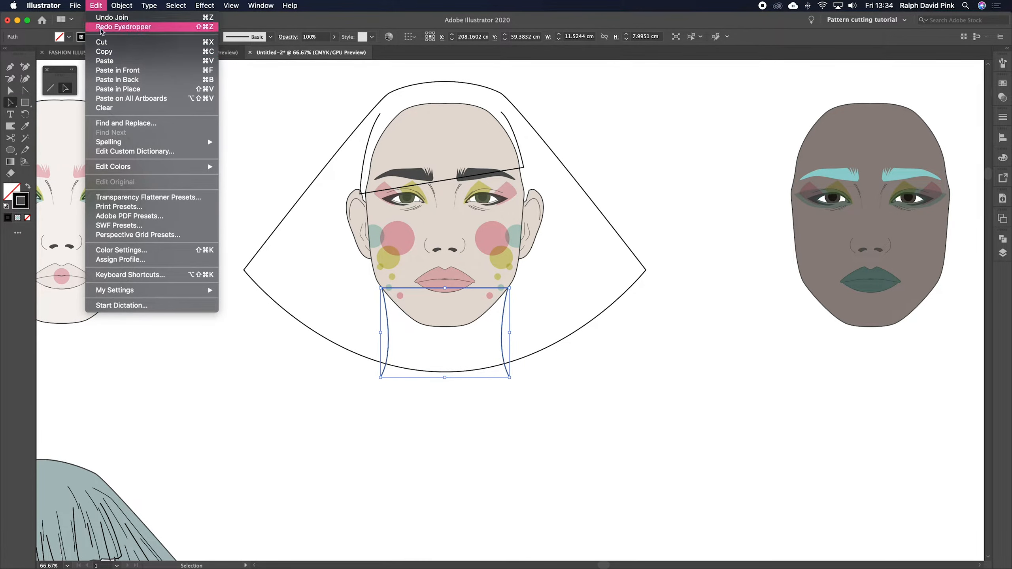
pyautogui.click(106, 60)
pyautogui.click(585, 297)
pyautogui.moveTo(575, 261); pyautogui.dragTo(509, 289)
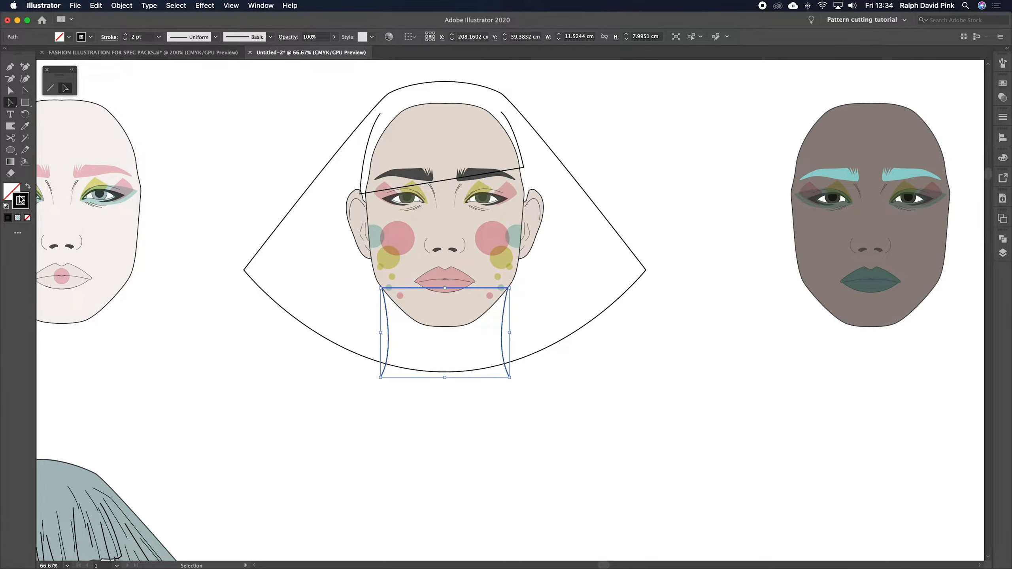
# Remove the stroke from the duplicated neck shape and fill it with the face's beige using the Eyedropper.
pyautogui.click(28, 218)
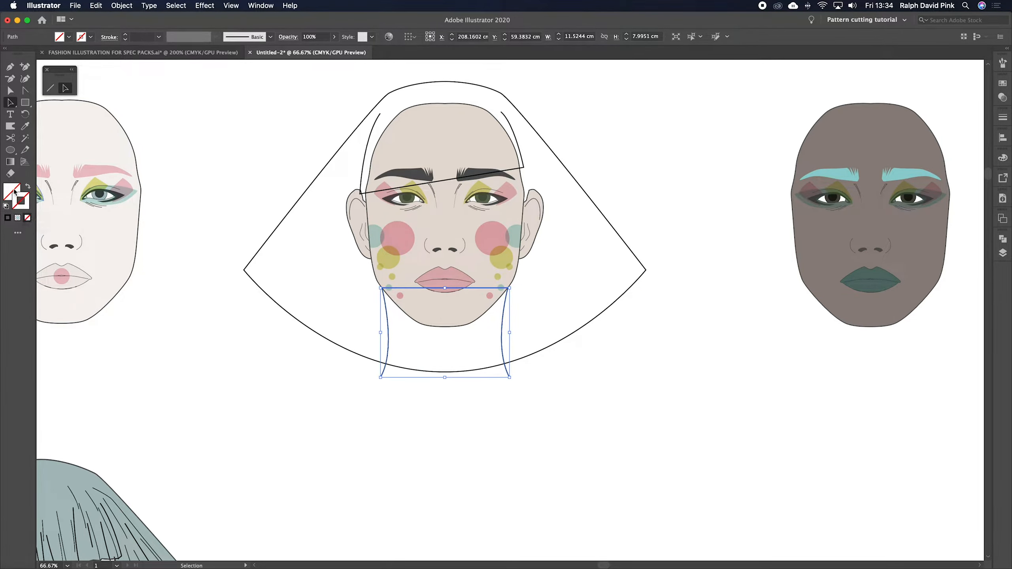
pyautogui.click(25, 126)
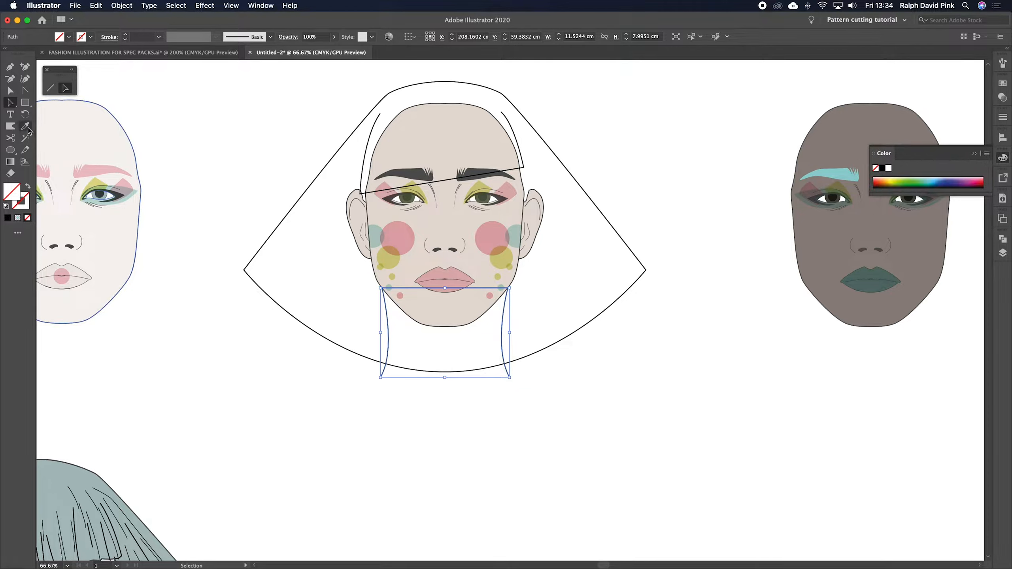
pyautogui.click(487, 146)
pyautogui.press('v')
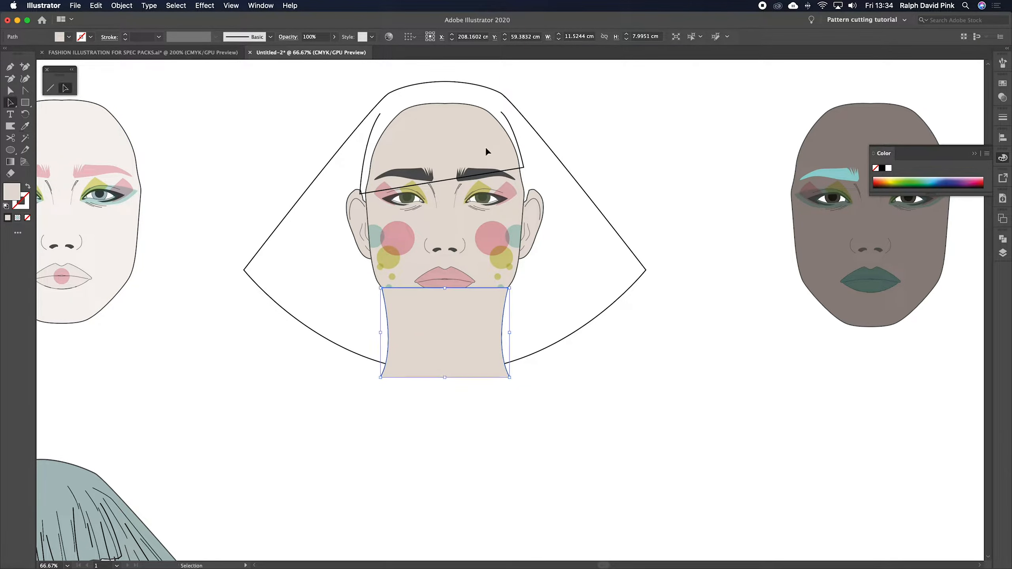
# Send the beige neck fill behind all the other artwork.
pyautogui.click(122, 6)
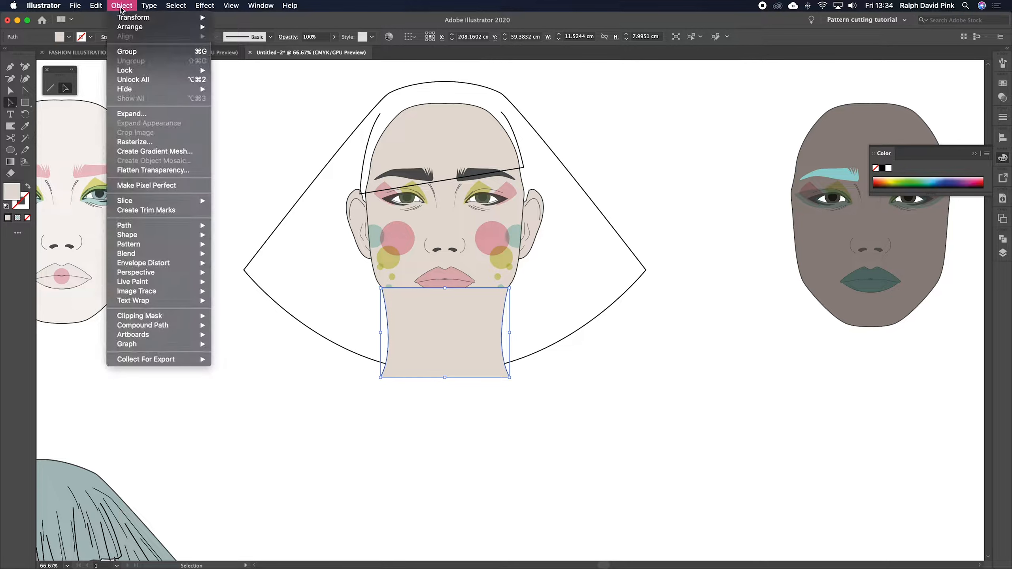
pyautogui.moveTo(138, 30)
pyautogui.click(248, 55)
pyautogui.click(561, 277)
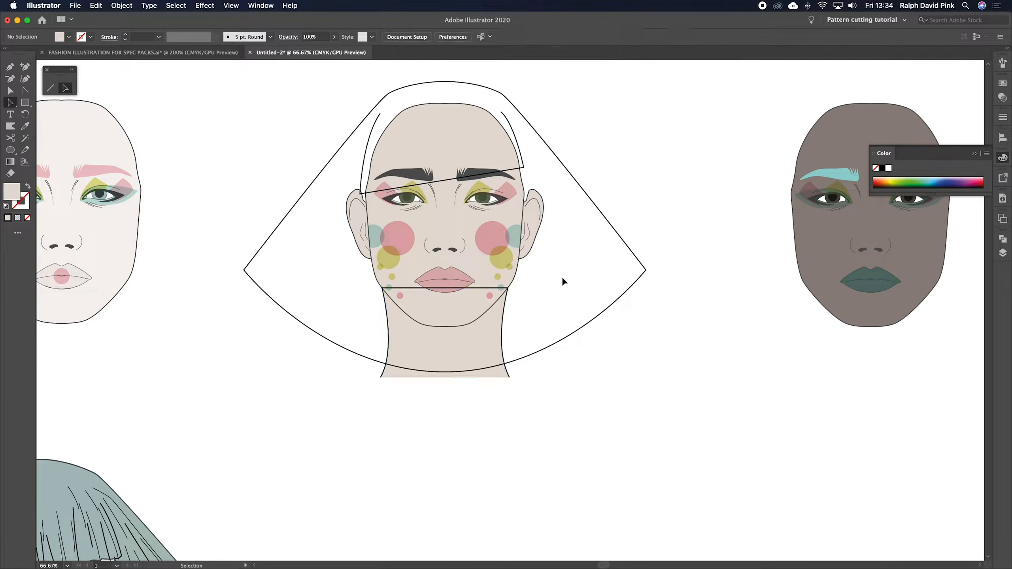
# Send the black neck outline to the back so the face covers its straight upper segment.
pyautogui.click(481, 289)
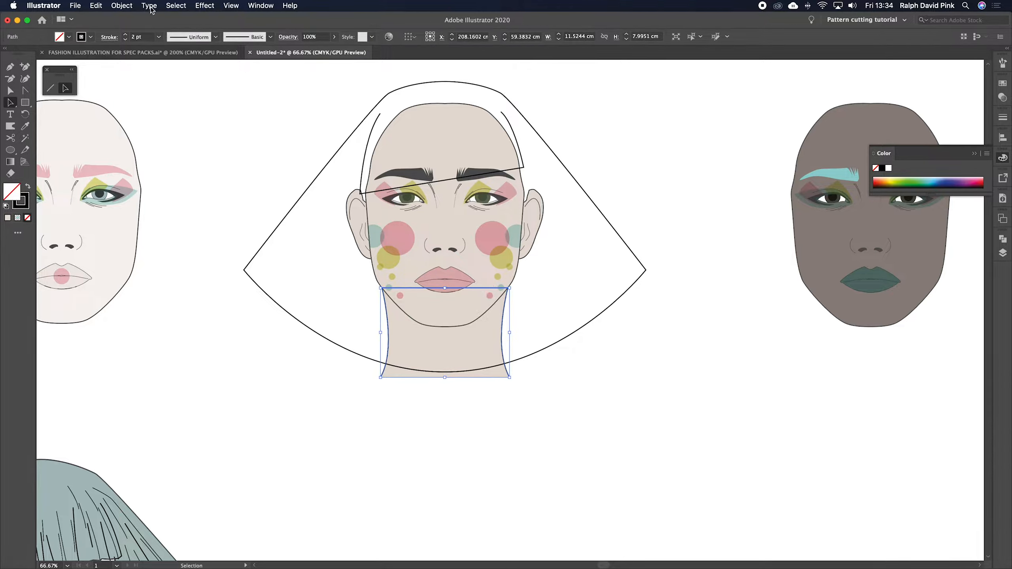
pyautogui.click(122, 5)
pyautogui.moveTo(138, 30)
pyautogui.click(243, 57)
pyautogui.click(555, 267)
# Bring the beige neck fill to the front and select it again.
pyautogui.click(484, 336)
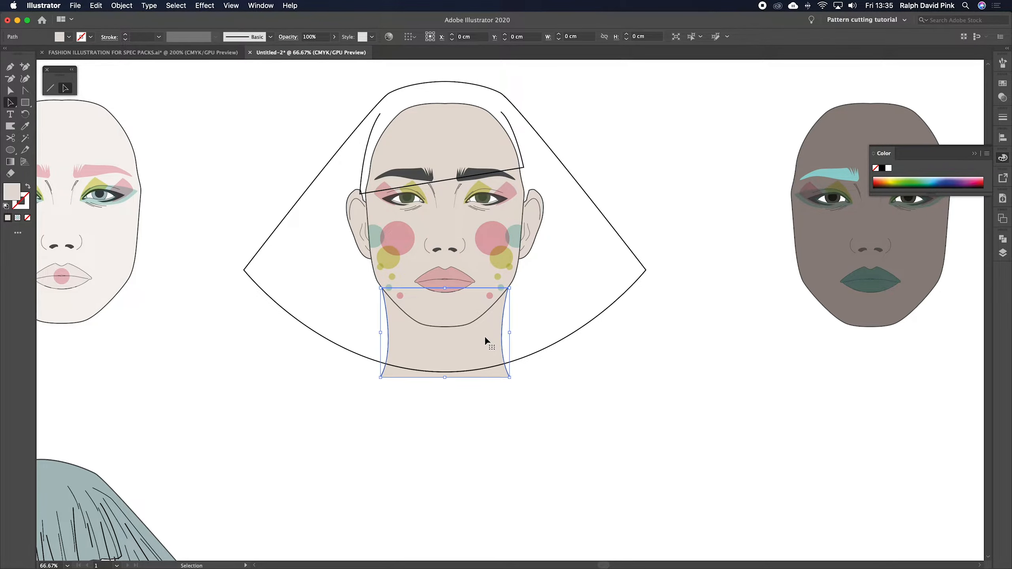
pyautogui.press('shift+super+]')
pyautogui.click(536, 304)
pyautogui.press('super+equal')
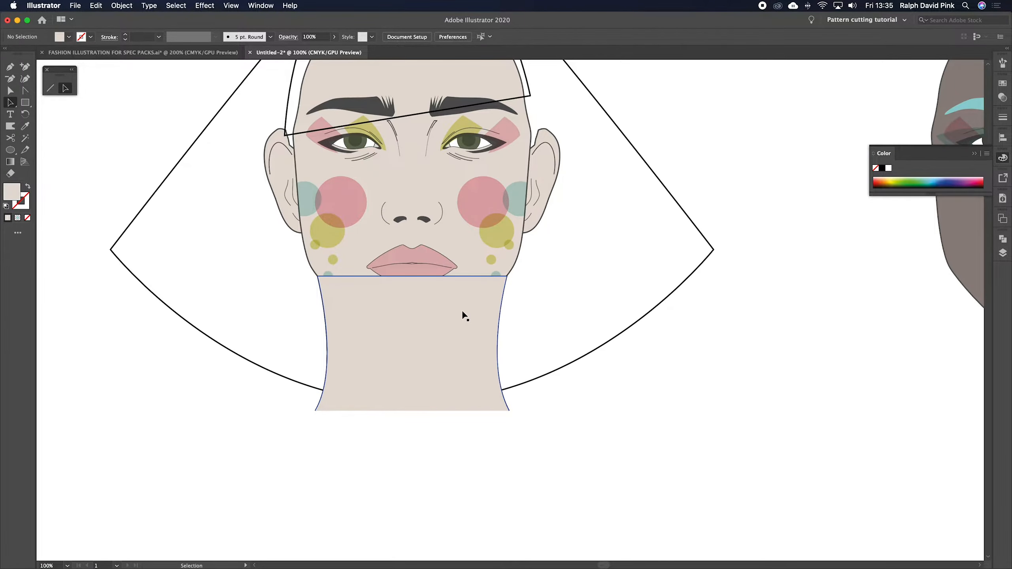
pyautogui.click(452, 307)
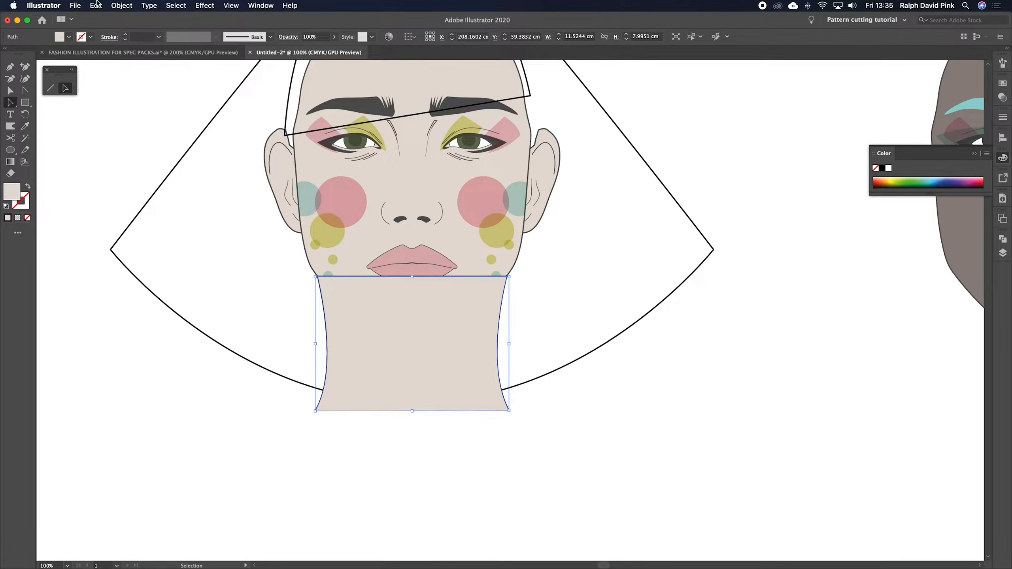
# Send the beige neck fill behind all the other artwork and deselect it.
pyautogui.click(119, 5)
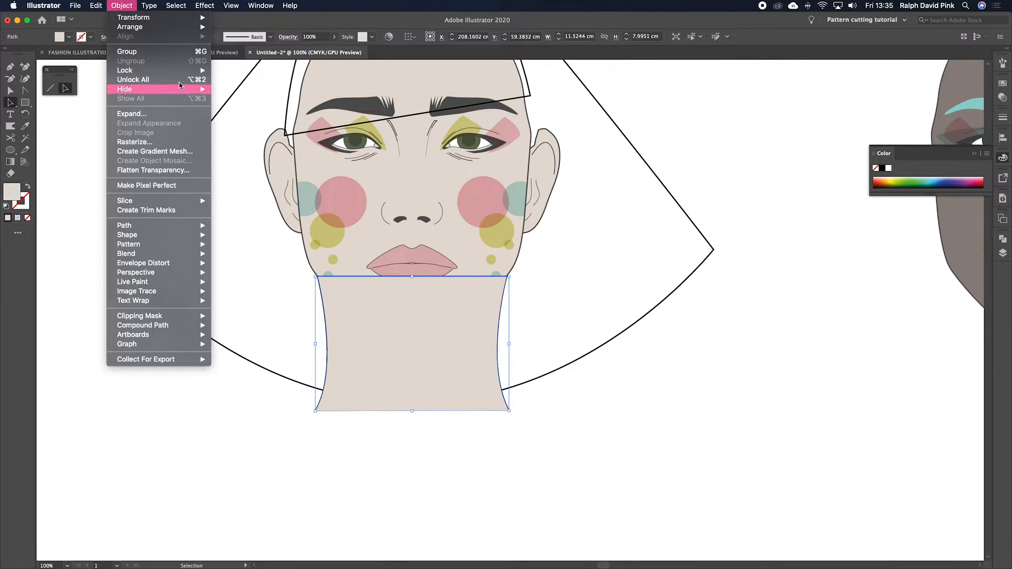
pyautogui.moveTo(152, 27)
pyautogui.click(259, 55)
pyautogui.click(549, 305)
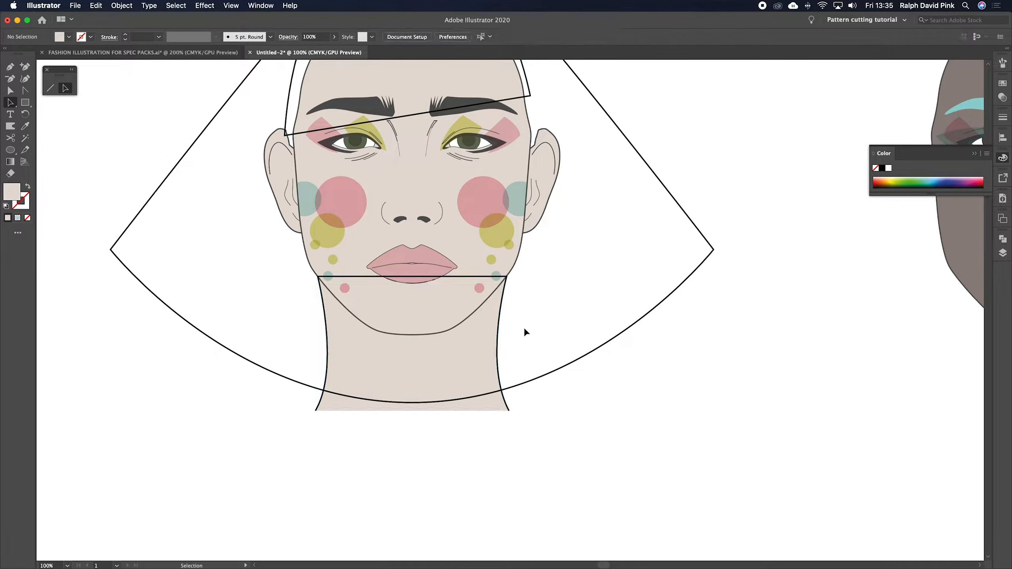
# Select the neck outline together with its beige fill and send both to the back, behind the face.
pyautogui.click(494, 354)
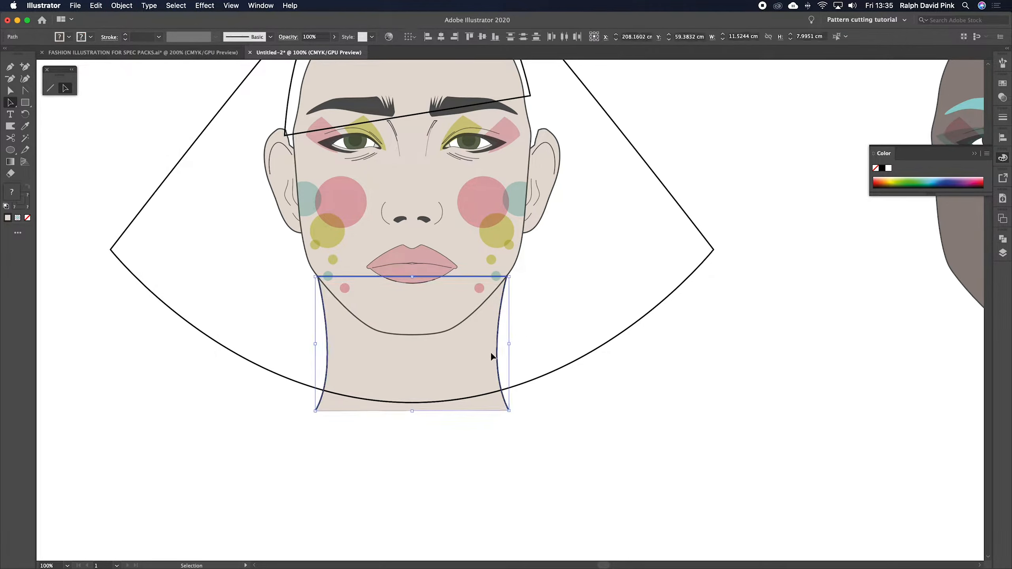
pyautogui.click(121, 6)
pyautogui.moveTo(188, 27)
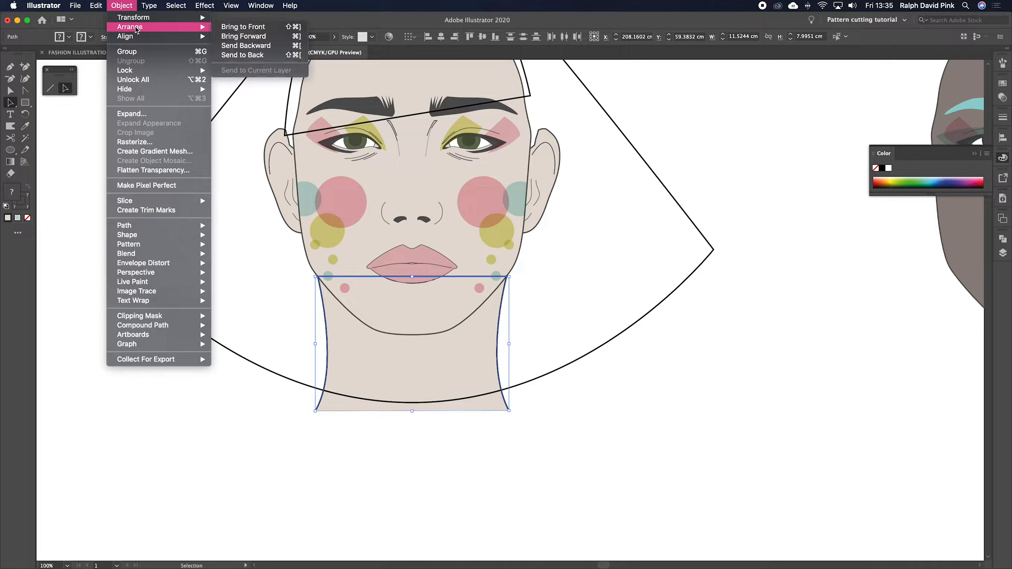
pyautogui.click(251, 55)
pyautogui.click(550, 330)
pyautogui.scroll(-2, 518, 323)
pyautogui.hscroll(-2, 518, 324)
pyautogui.moveTo(487, 335); pyautogui.dragTo(487, 426)
pyautogui.press('super+z')
pyautogui.click(609, 255)
pyautogui.scroll(4, 595, 285)
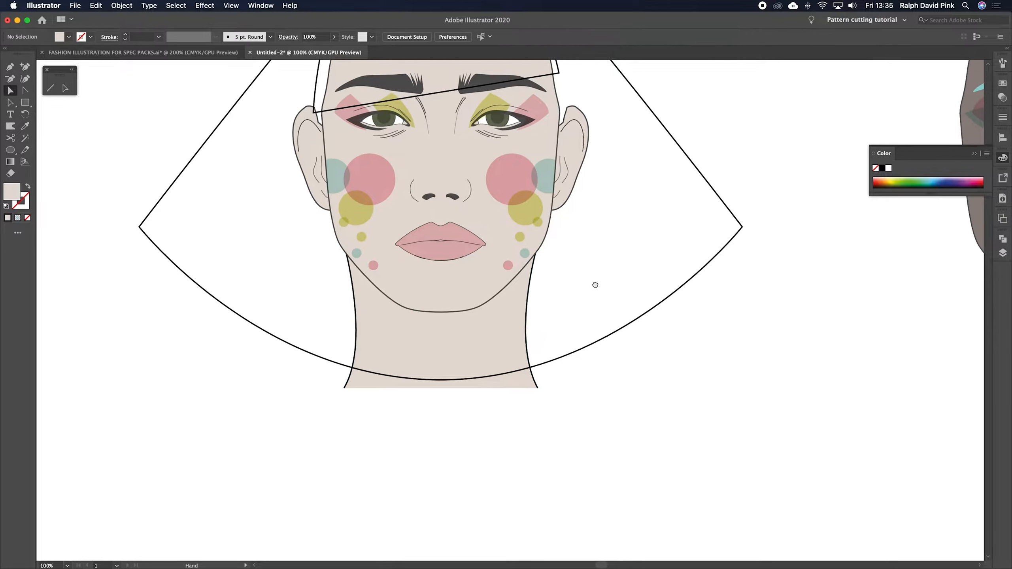
pyautogui.press('a')
pyautogui.press('super+minus')
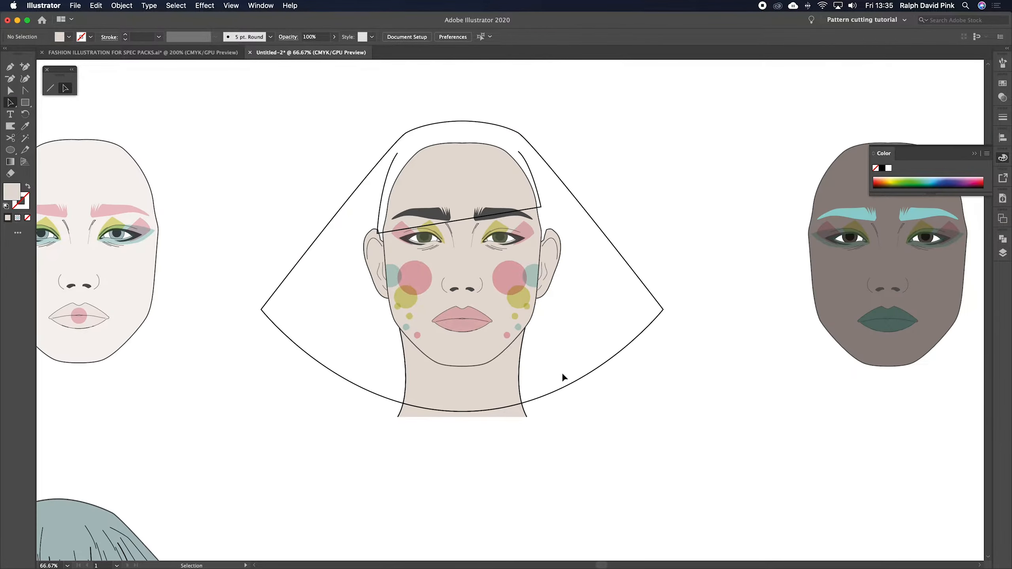
pyautogui.click(521, 345)
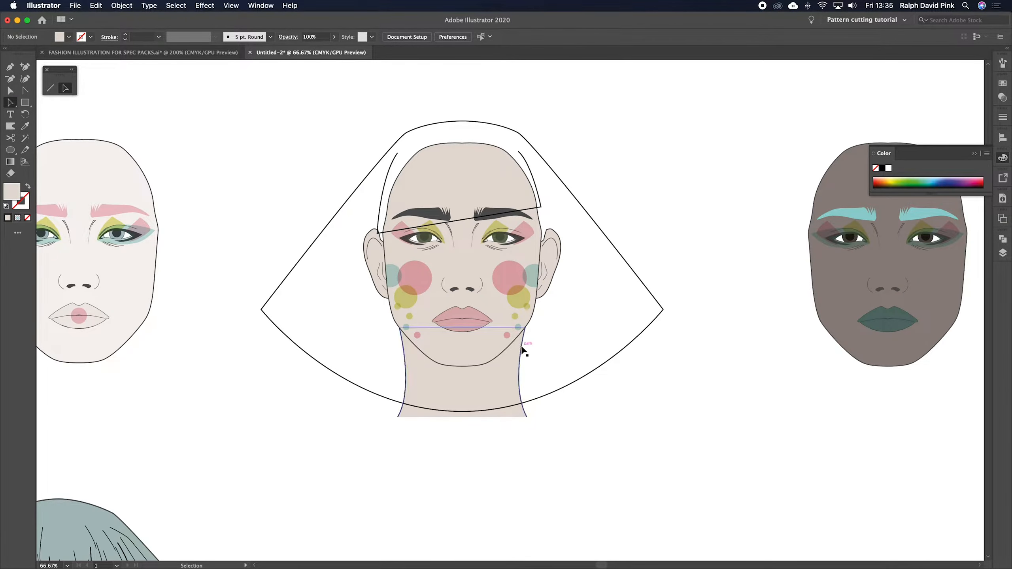
pyautogui.click(580, 326)
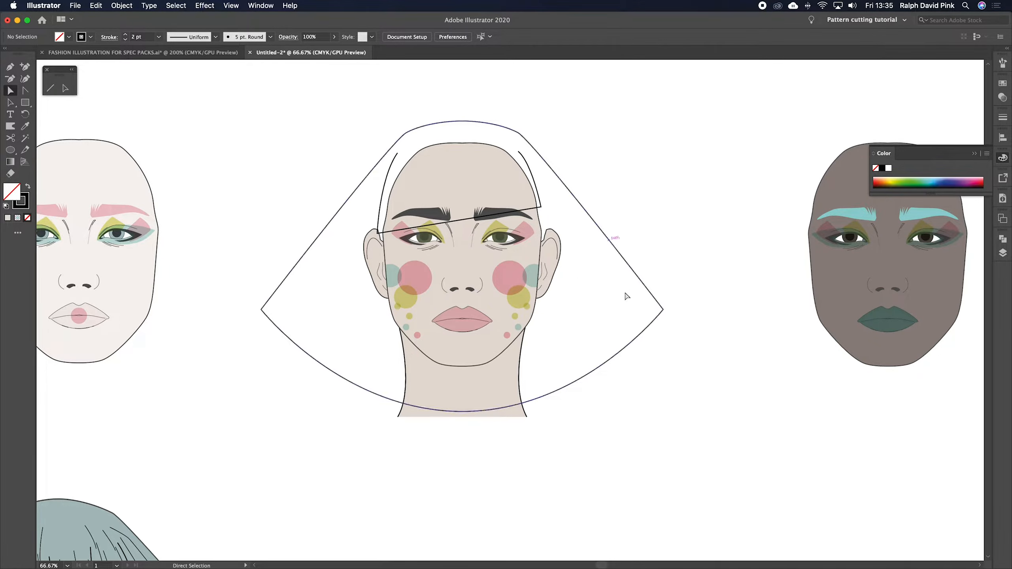
pyautogui.moveTo(221, 377); pyautogui.dragTo(586, 131)
pyautogui.hscroll(10, 459, 398)
pyautogui.scroll(6, 459, 398)
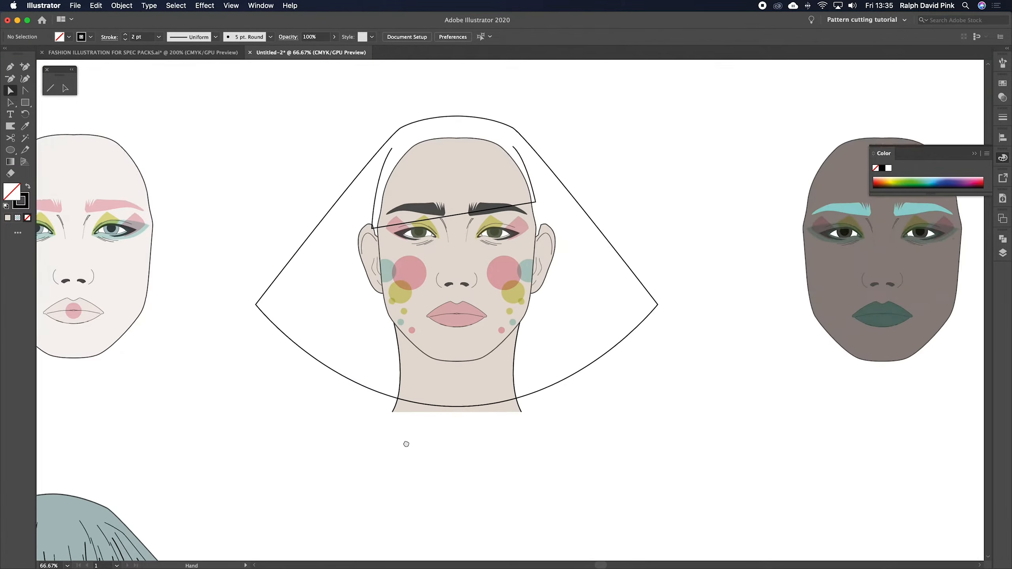
pyautogui.press('super+=')
pyautogui.moveTo(501, 151); pyautogui.dragTo(508, 238)
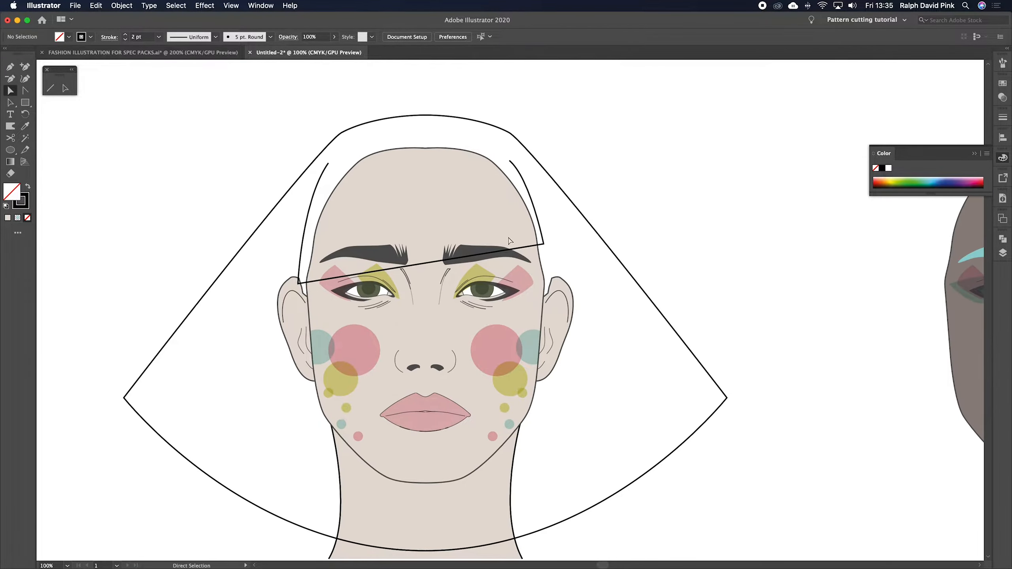
pyautogui.click(306, 228)
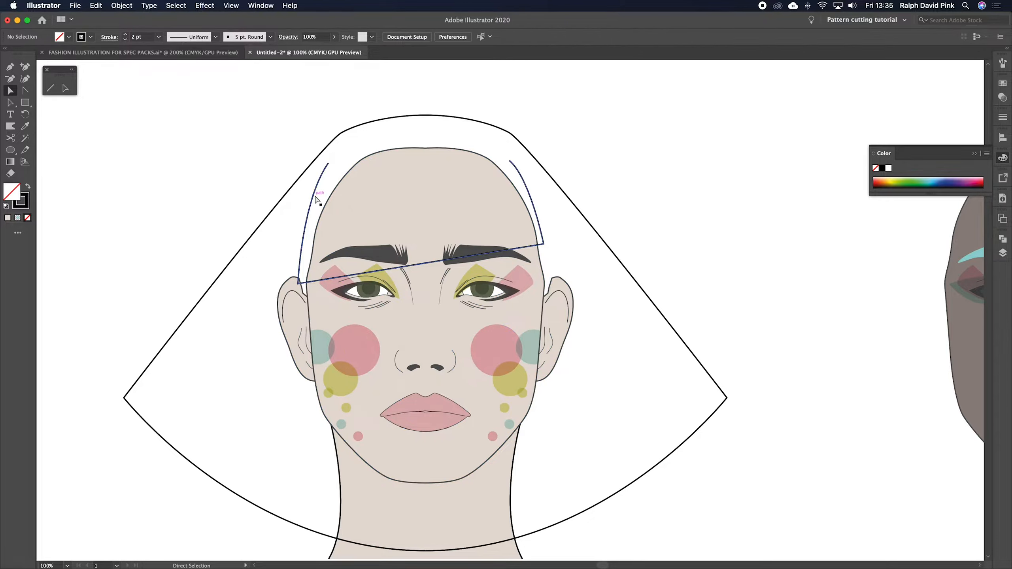
pyautogui.press('super+z')
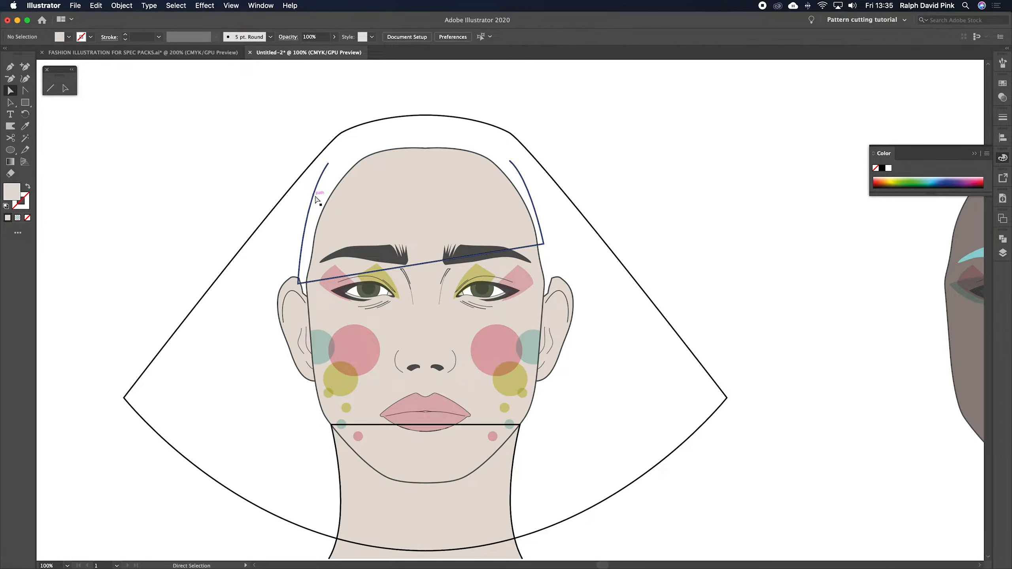
pyautogui.press('shift+super+z')
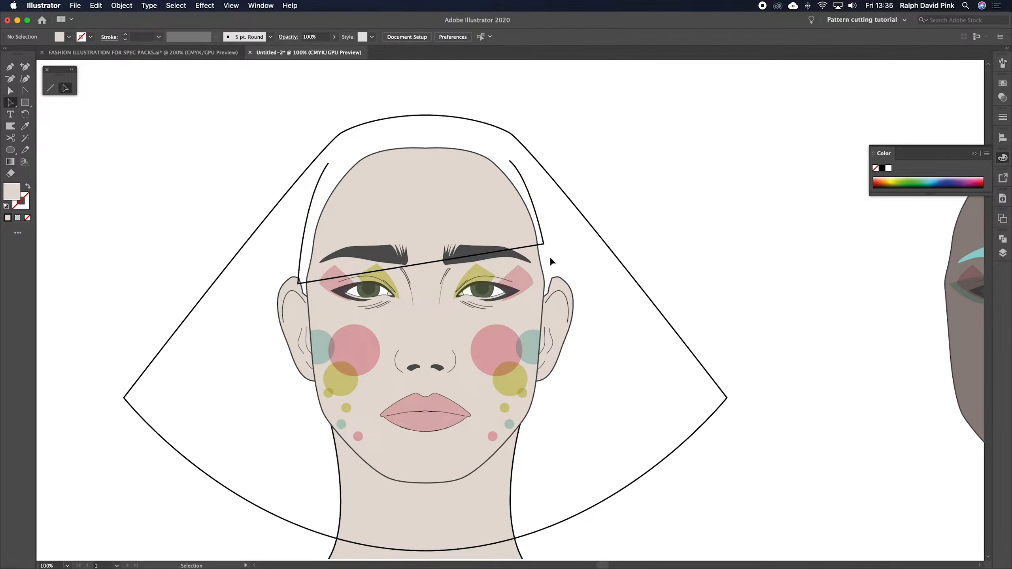
# Fill the fringe shape across the forehead with white.
pyautogui.click(543, 244)
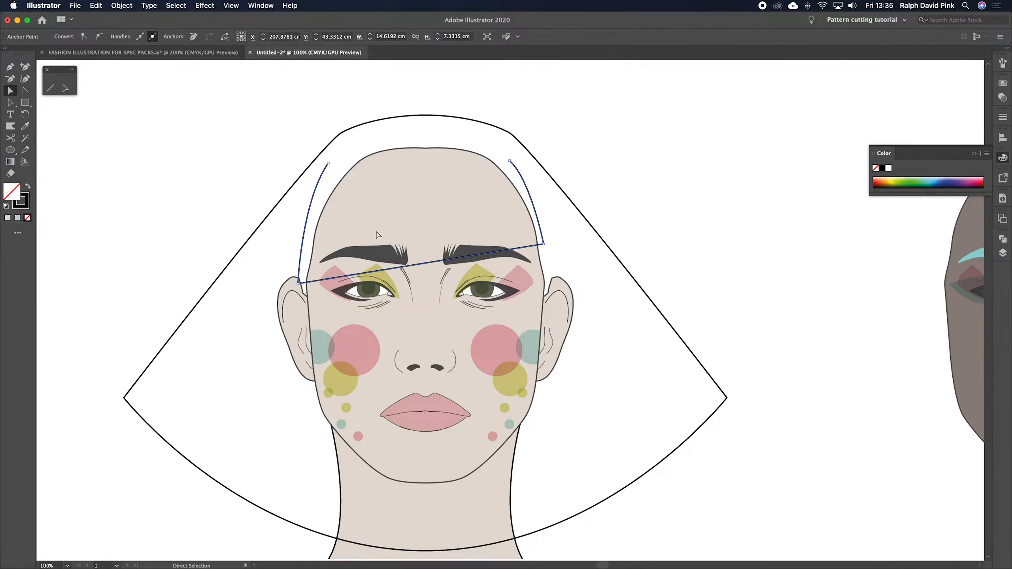
pyautogui.moveTo(312, 205)
pyautogui.mouseDown()
pyautogui.moveTo(301, 201)
pyautogui.moveTo(303, 215)
pyautogui.mouseUp()
pyautogui.doubleClick(16, 194)
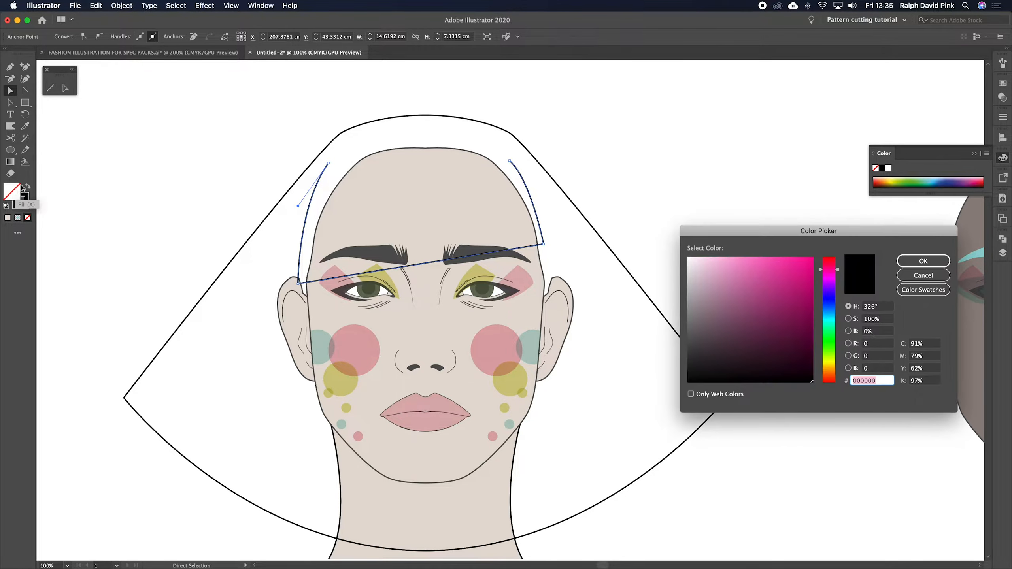
pyautogui.click(686, 256)
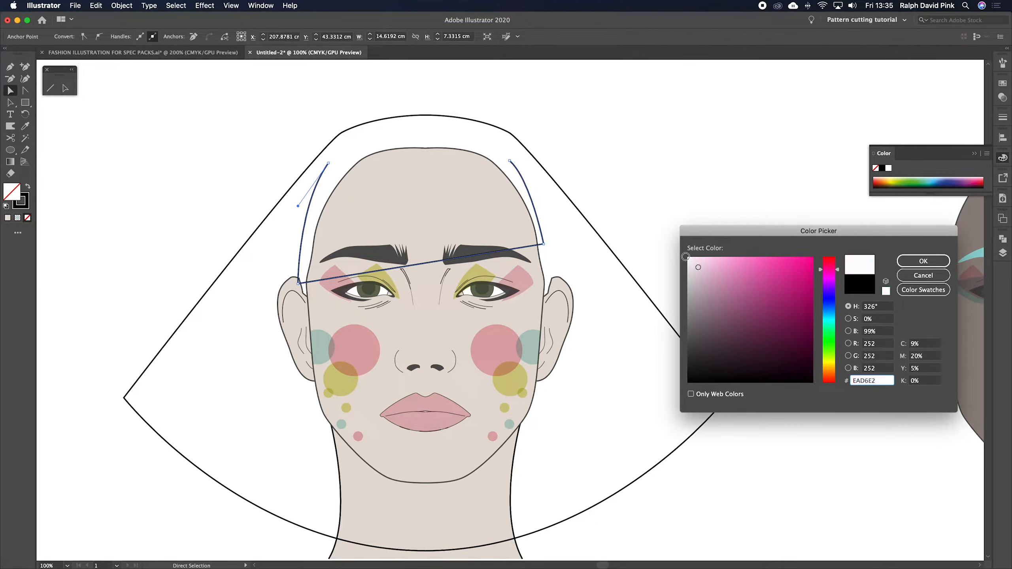
pyautogui.click(937, 262)
pyautogui.click(634, 207)
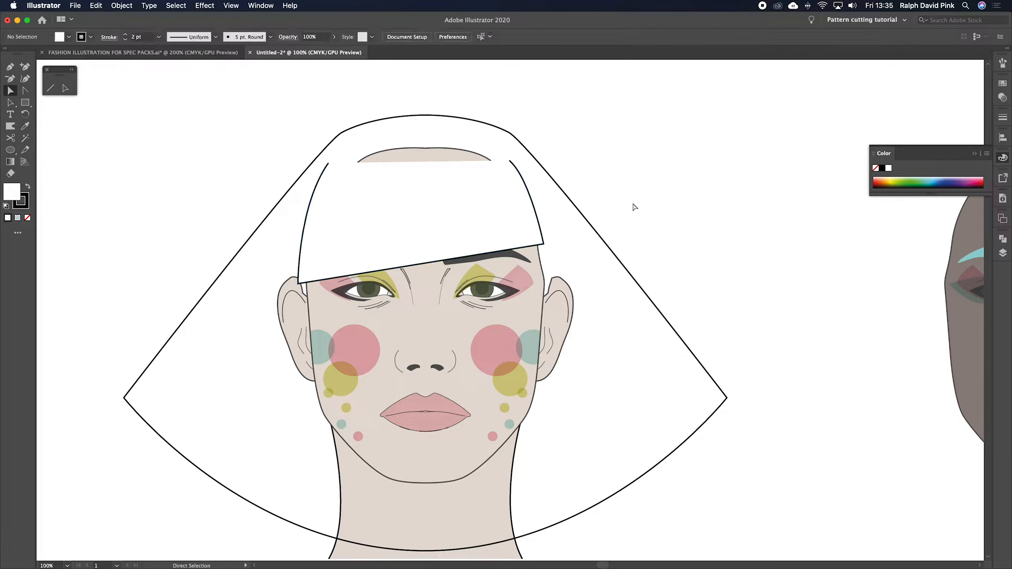
# Reshape the white fringe by shifting its upper right end and both lower corners so the lower edge slopes more steeply.
pyautogui.moveTo(514, 161); pyautogui.dragTo(509, 155)
pyautogui.click(605, 163)
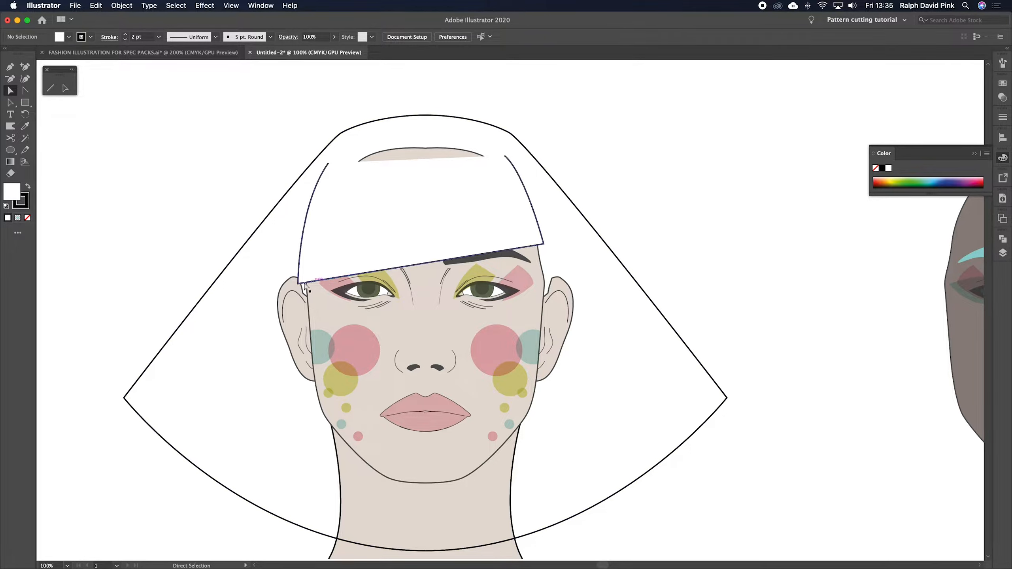
pyautogui.moveTo(298, 284); pyautogui.dragTo(300, 301)
pyautogui.moveTo(545, 245); pyautogui.dragTo(543, 239)
pyautogui.click(645, 208)
pyautogui.scroll(-1, 649, 208)
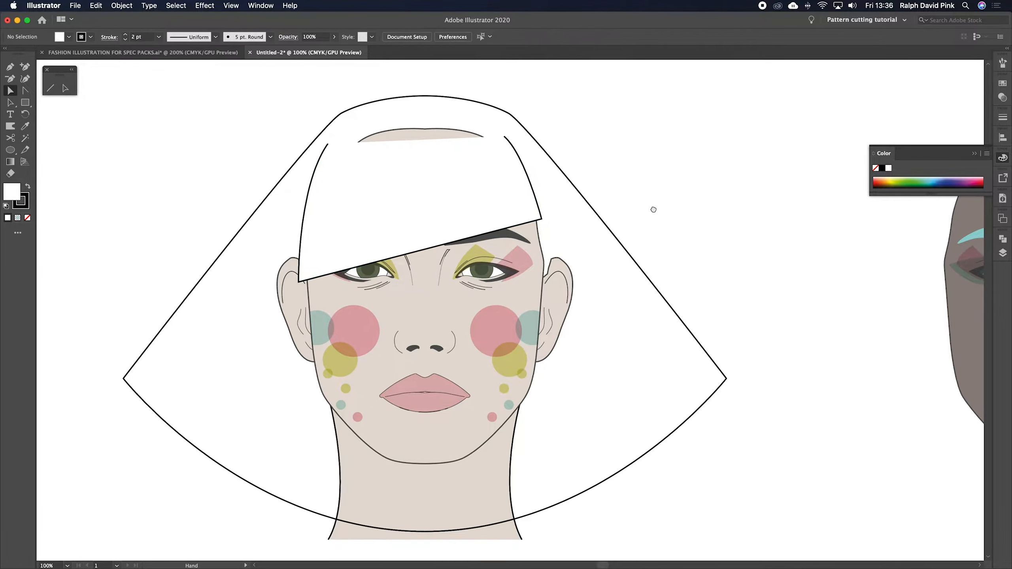
pyautogui.click(541, 220)
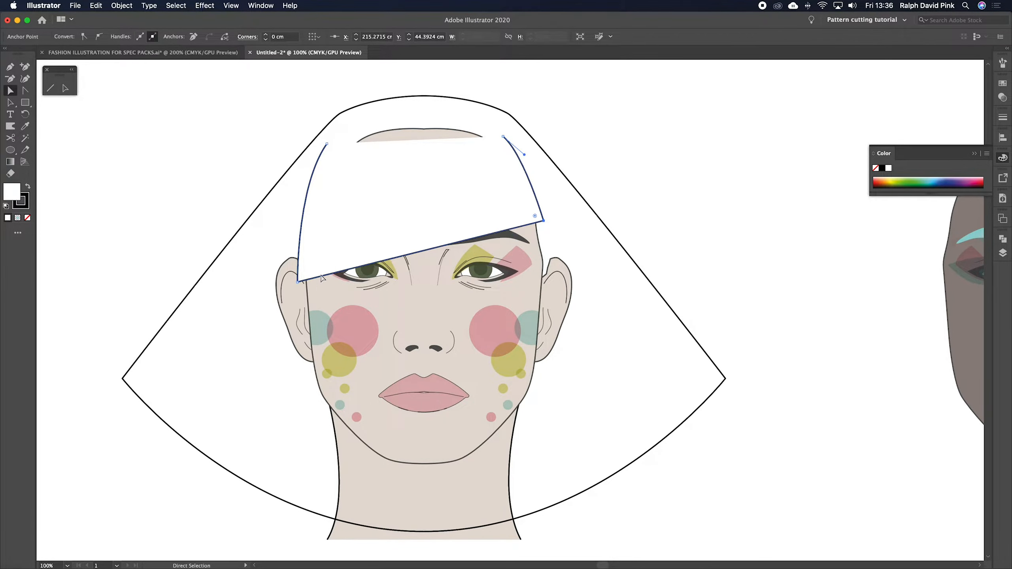
pyautogui.moveTo(297, 283); pyautogui.dragTo(296, 280)
pyautogui.click(644, 211)
pyautogui.scroll(1, 645, 214)
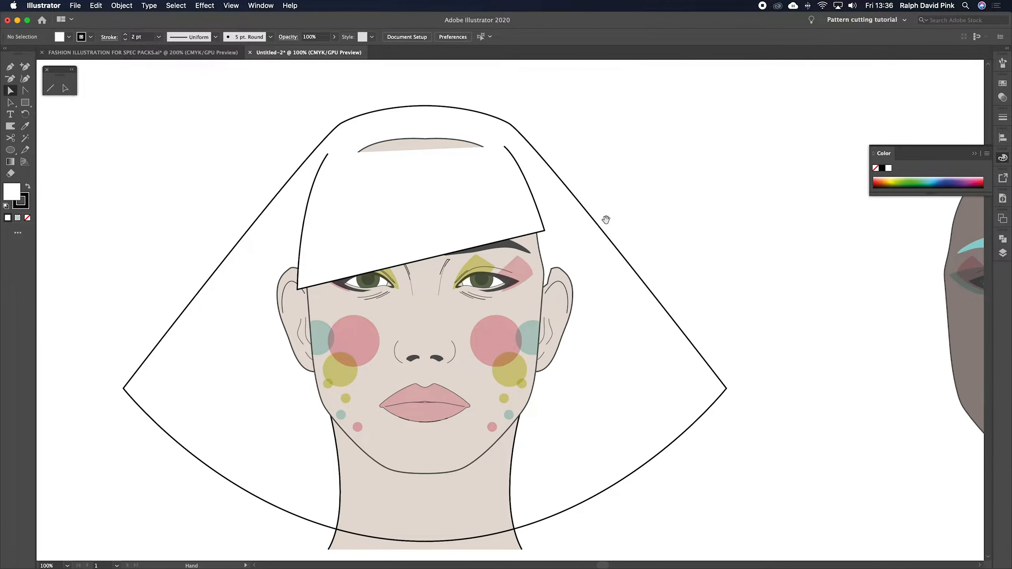
# Collapse the Color panel and activate the Pen tool for drawing over the fringe.
pyautogui.moveTo(606, 220); pyautogui.dragTo(677, 229)
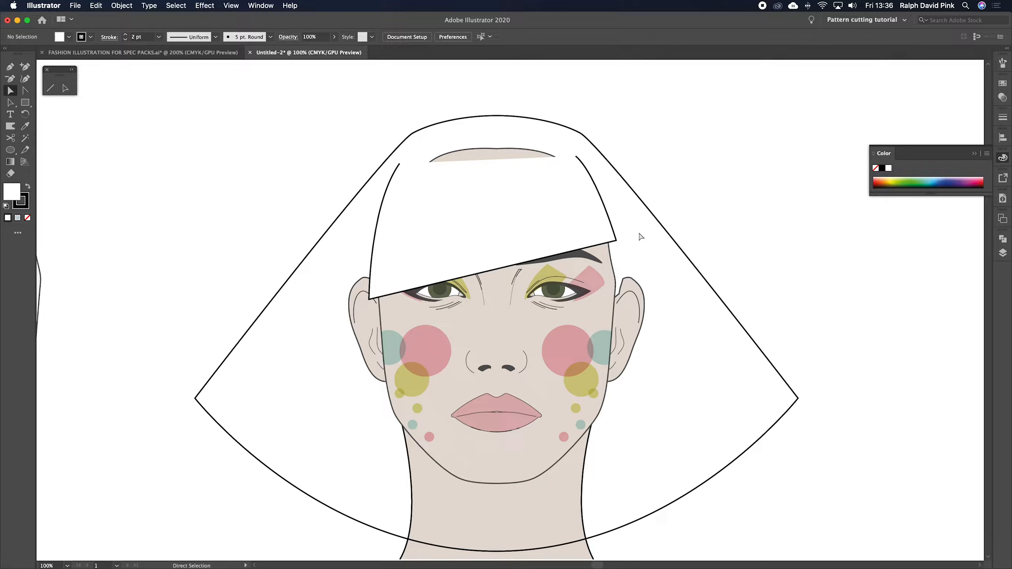
pyautogui.click(10, 67)
pyautogui.click(974, 153)
pyautogui.press('super+=')
pyautogui.moveTo(686, 204); pyautogui.dragTo(680, 303)
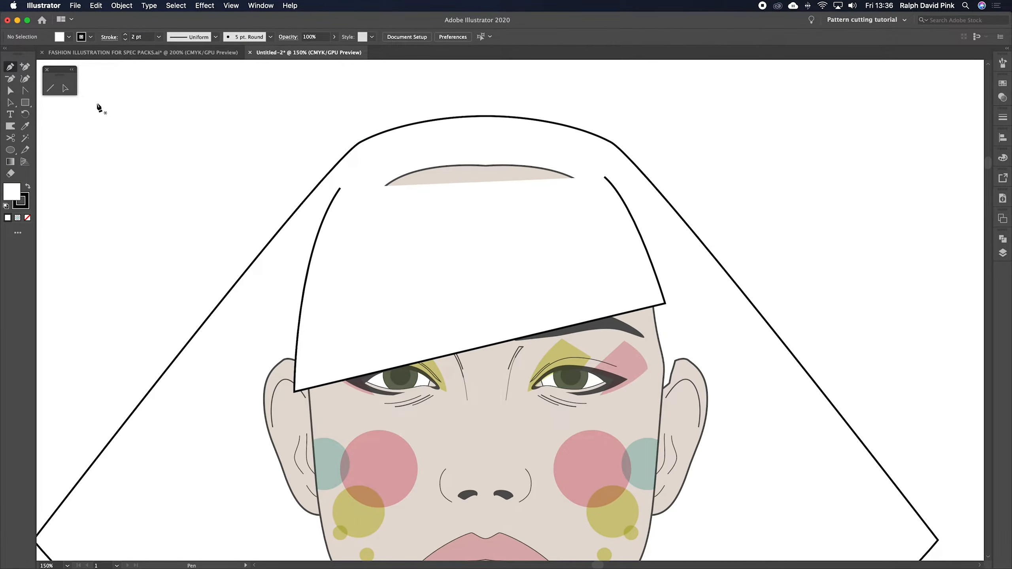
pyautogui.click(519, 237)
pyautogui.click(544, 257)
pyautogui.click(485, 295)
pyautogui.click(430, 245)
pyautogui.click(491, 225)
pyautogui.press('BackSpace')
pyautogui.press('a')
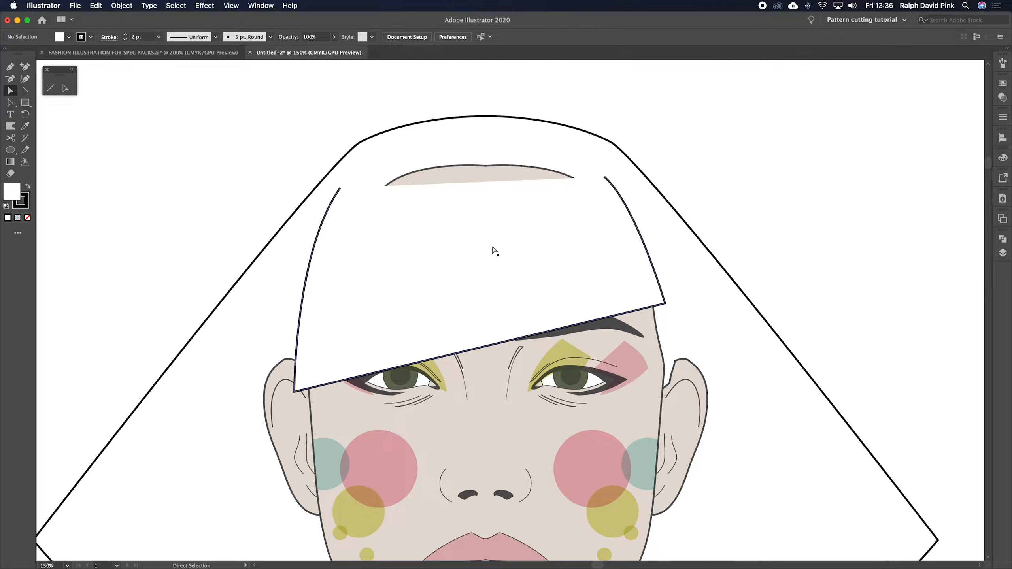
pyautogui.press('p')
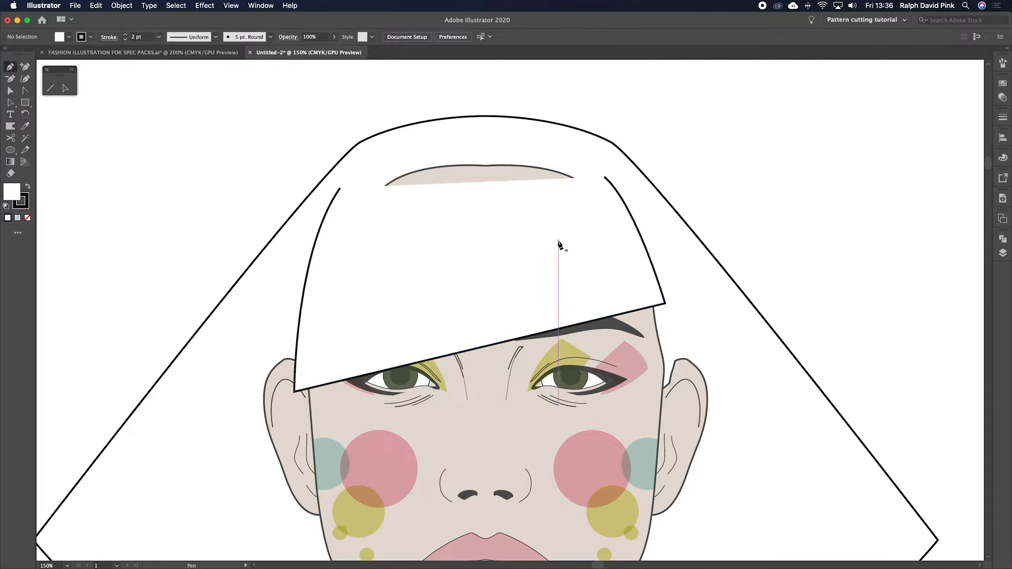
pyautogui.press('a')
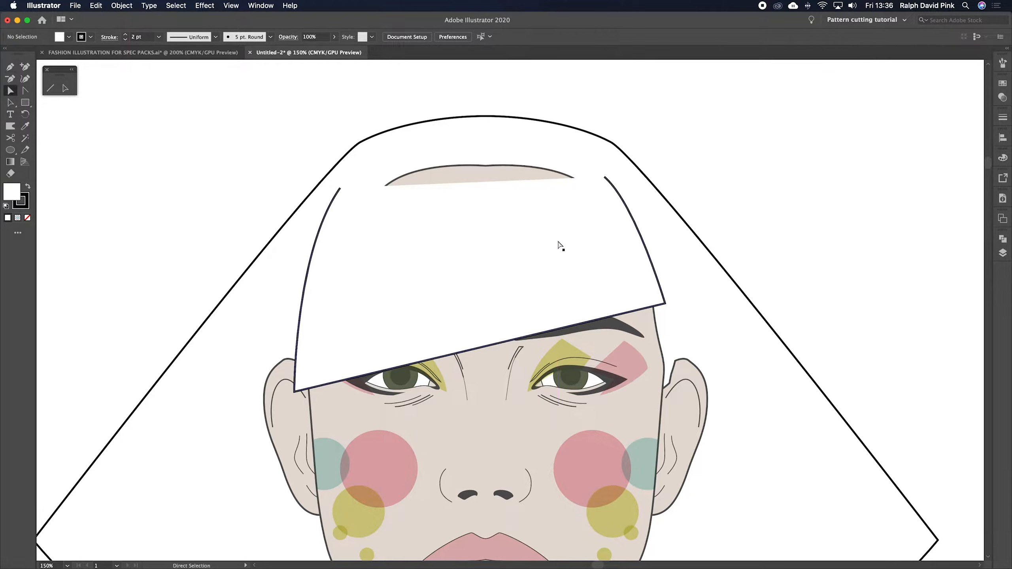
pyautogui.click(560, 246)
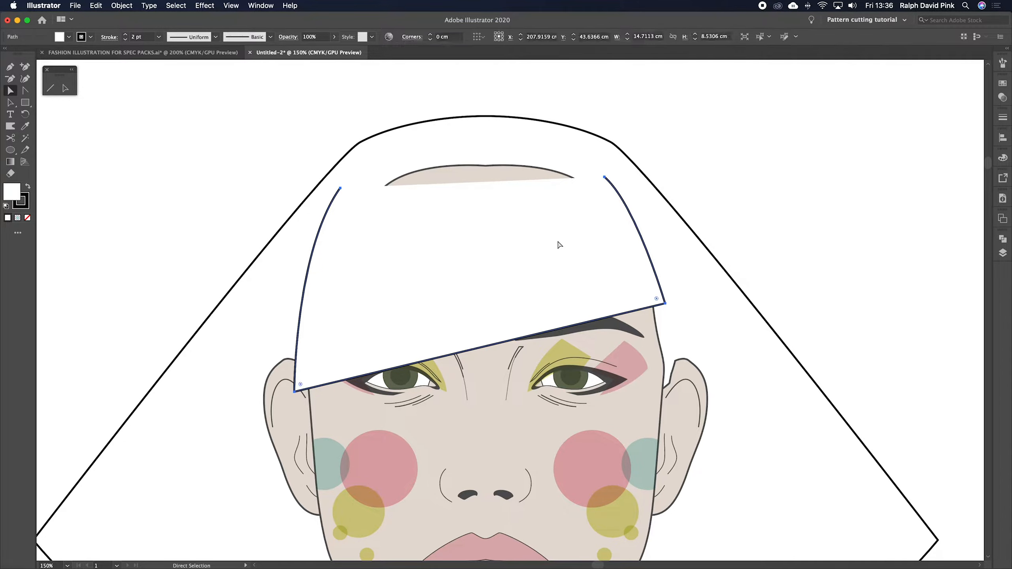
pyautogui.click(662, 226)
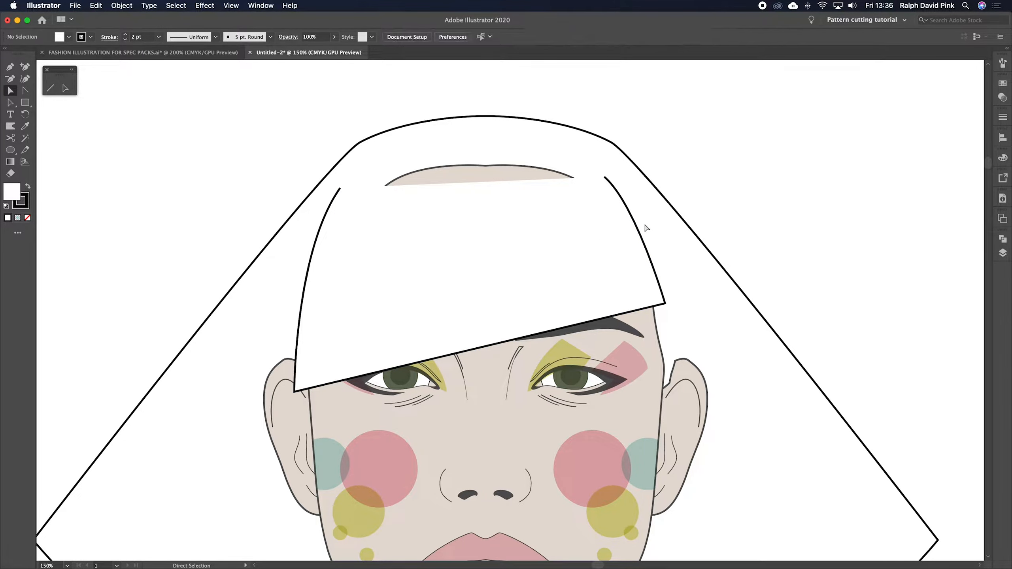
# Draw two slightly curved hair strands, one long and one short, inside the fringe's right edge, ending just past its lower edge.
pyautogui.press('p')
pyautogui.click(604, 191)
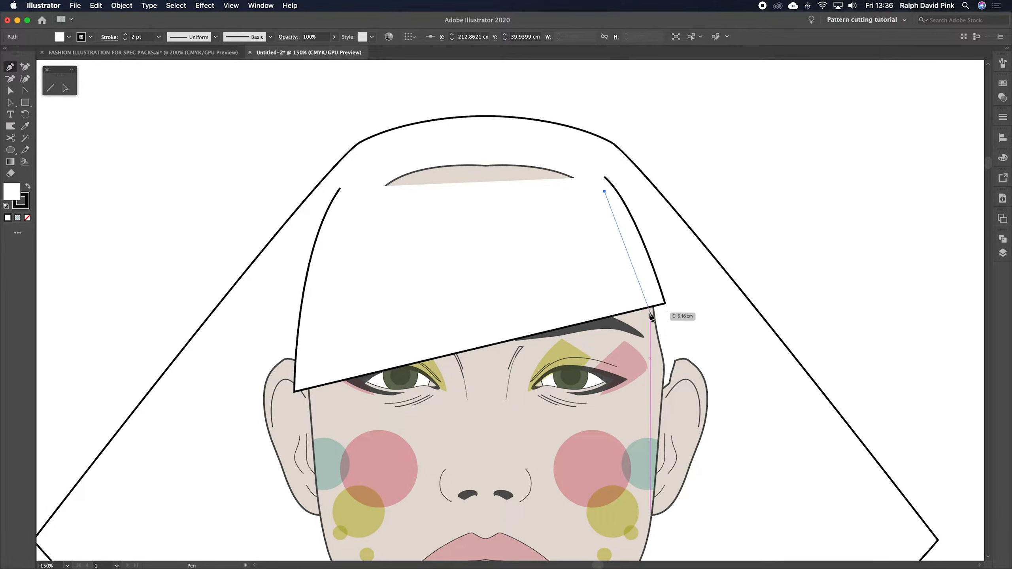
pyautogui.moveTo(647, 313); pyautogui.dragTo(659, 354)
pyautogui.press('v')
pyautogui.click(692, 299)
pyautogui.moveTo(685, 297)
pyautogui.mouseDown()
pyautogui.moveTo(663, 288)
pyautogui.moveTo(637, 300)
pyautogui.moveTo(640, 320)
pyautogui.mouseUp()
pyautogui.press('p')
pyautogui.click(618, 247)
pyautogui.press('a')
pyautogui.press('super+shift+a')
# Add two more separate hair strands further in from the fringe's right side, each running down to its lower edge.
pyautogui.press('p')
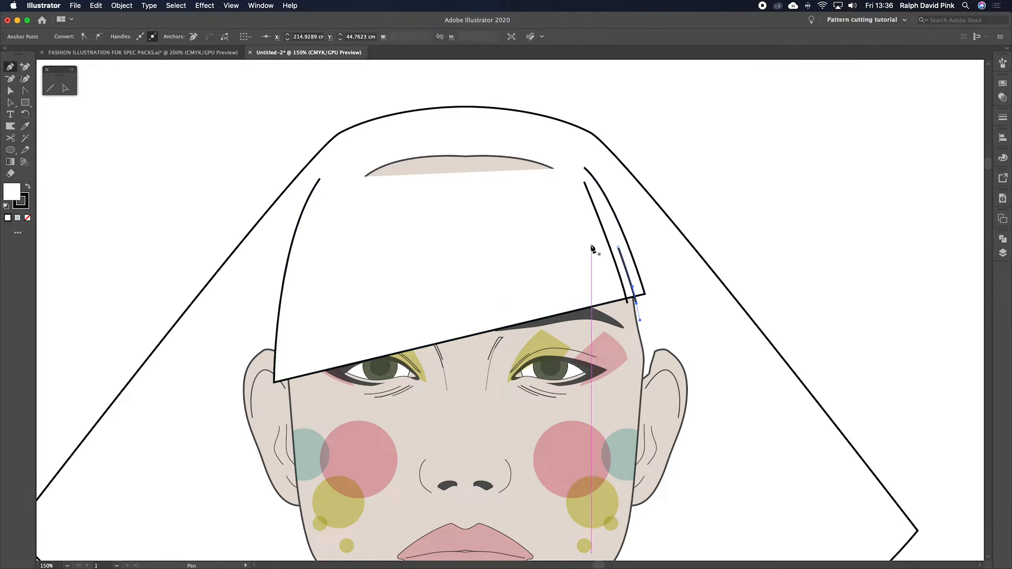
pyautogui.click(592, 220)
pyautogui.moveTo(616, 305); pyautogui.dragTo(620, 324)
pyautogui.press('a')
pyautogui.press('super+shift+a')
pyautogui.press('p')
pyautogui.click(577, 198)
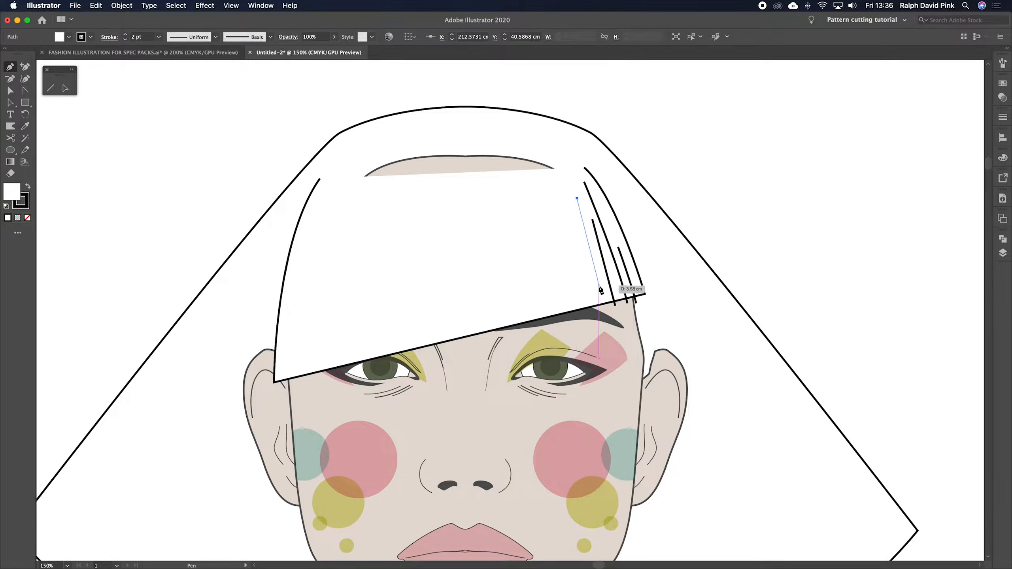
pyautogui.moveTo(607, 306); pyautogui.dragTo(612, 338)
pyautogui.click(556, 209)
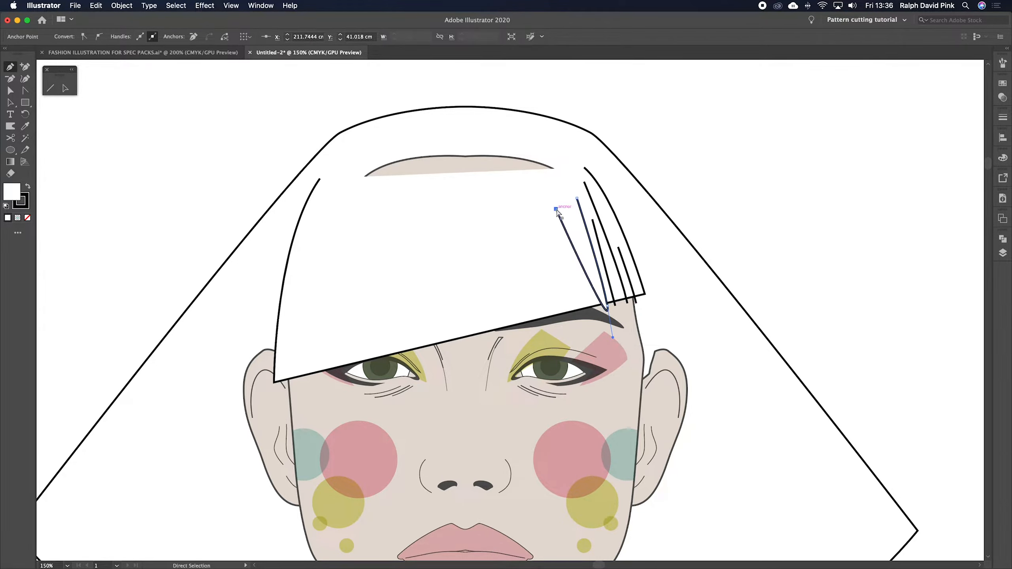
pyautogui.press('super+z')
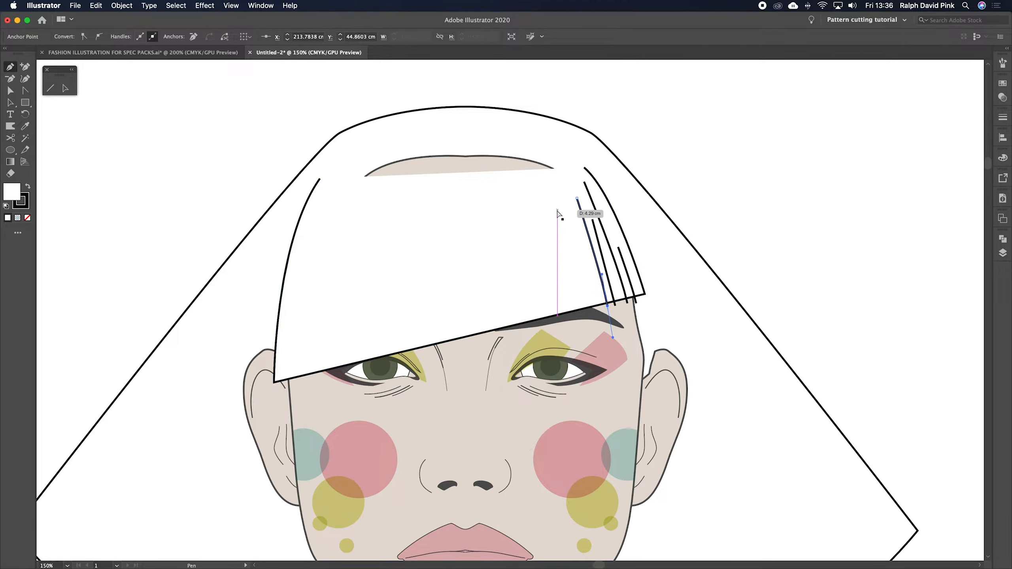
# Draw three separate 2 pt strands further in from the fringe's right side, one stopping short of its lower edge and two reaching it.
pyautogui.keyDown('super'); pyautogui.click(566, 185); pyautogui.keyUp('super')
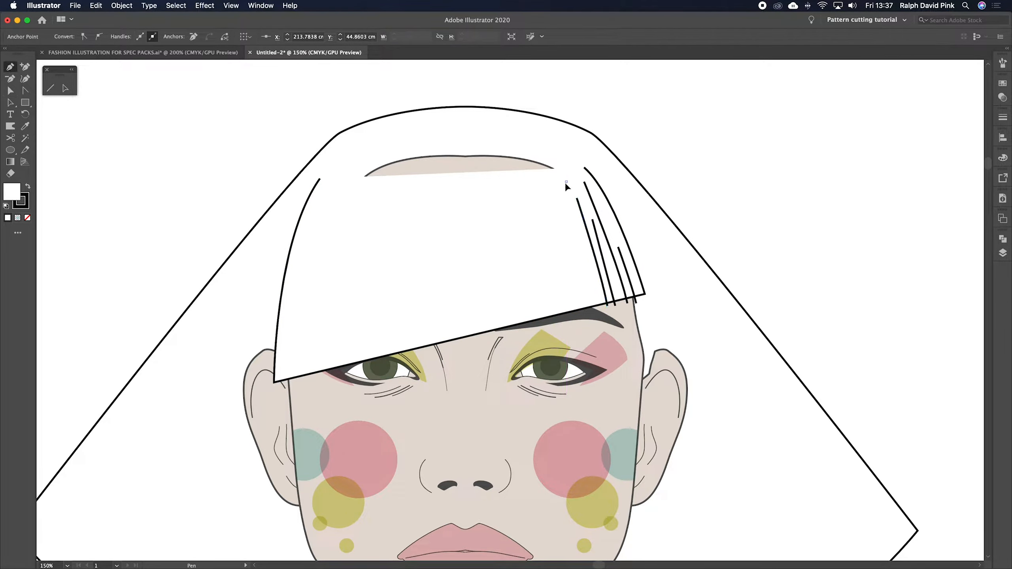
pyautogui.moveTo(586, 280); pyautogui.dragTo(588, 286)
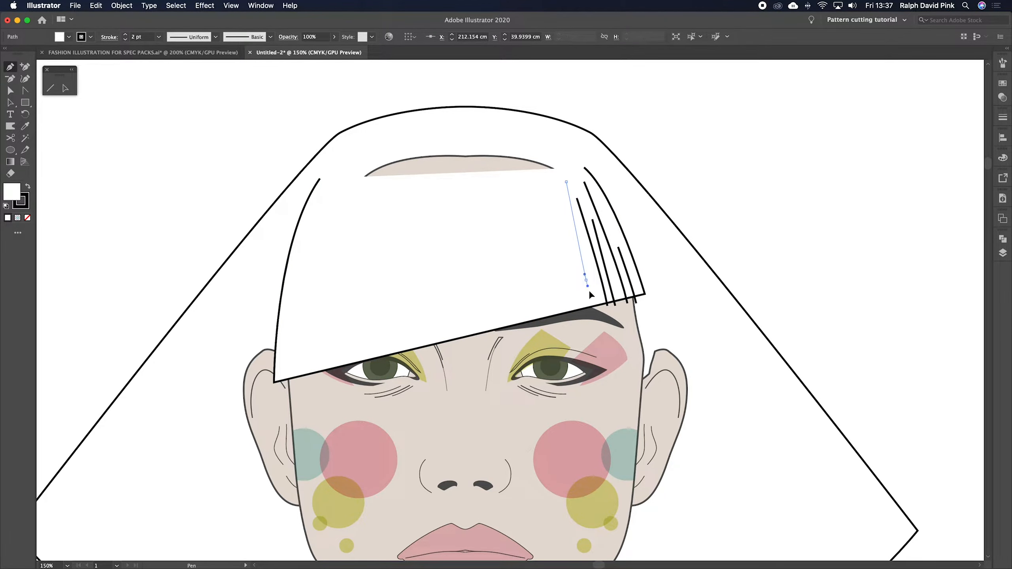
pyautogui.keyDown('super'); pyautogui.click(555, 260); pyautogui.keyUp('super')
pyautogui.click(550, 177)
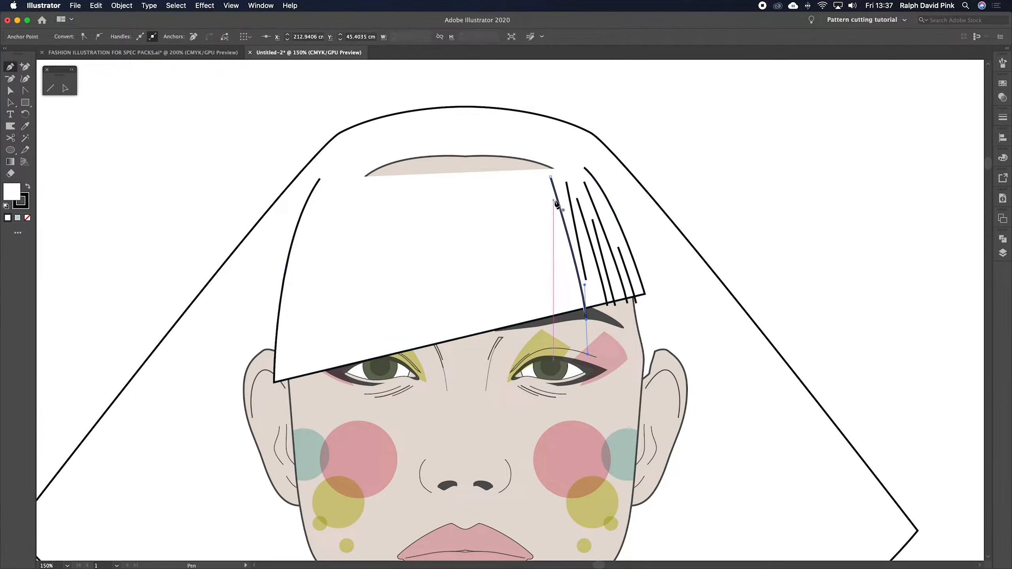
pyautogui.keyDown('super'); pyautogui.click(554, 202); pyautogui.keyUp('super')
pyautogui.click(552, 201)
pyautogui.moveTo(567, 319); pyautogui.dragTo(576, 352)
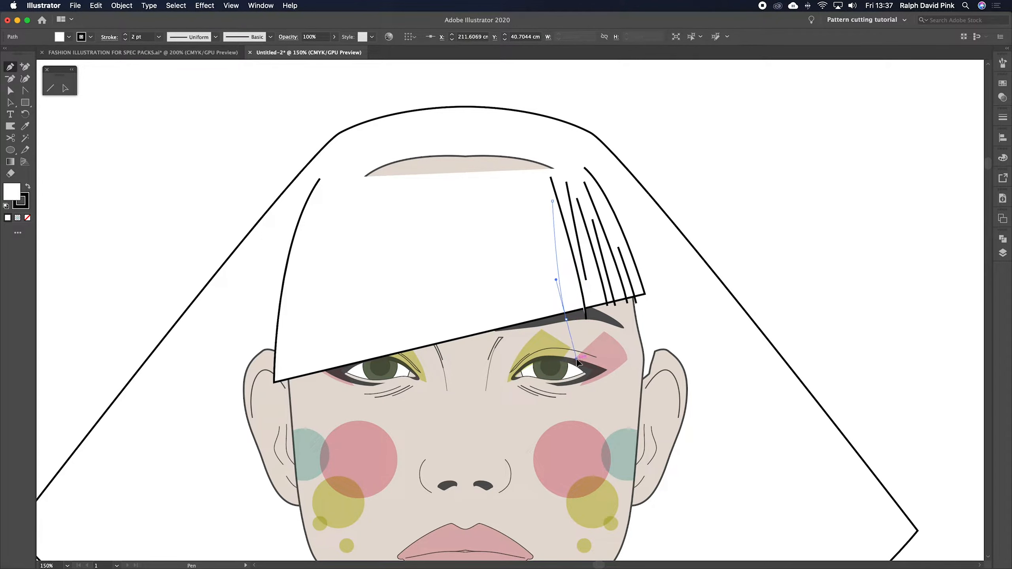
pyautogui.keyDown('super'); pyautogui.click(652, 260); pyautogui.keyUp('super')
pyautogui.moveTo(661, 270); pyautogui.dragTo(639, 269)
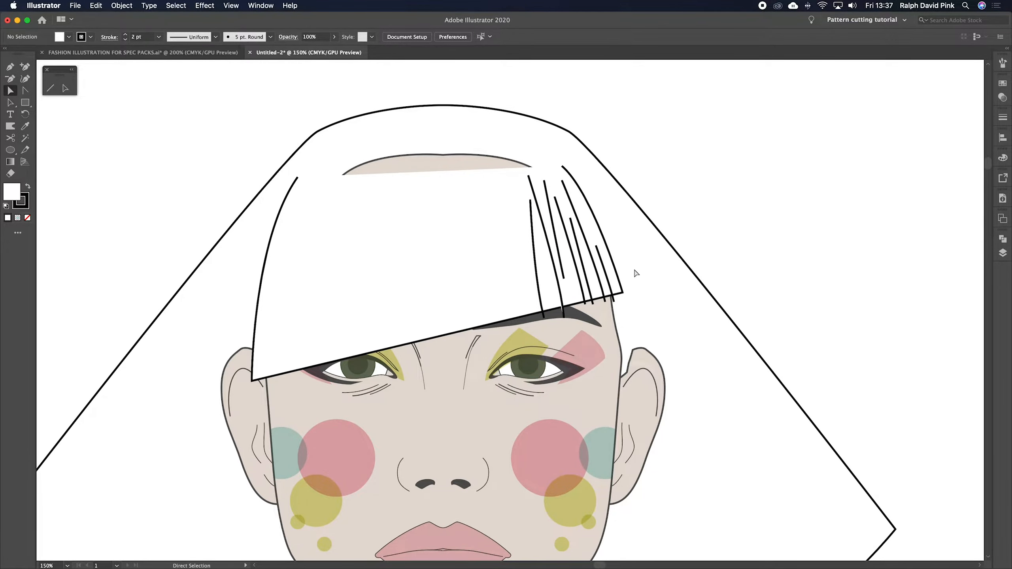
# Examine the strand layout and line weights in the fringe of the finished blue-green hairstyle for reference.
pyautogui.press('super+equal')
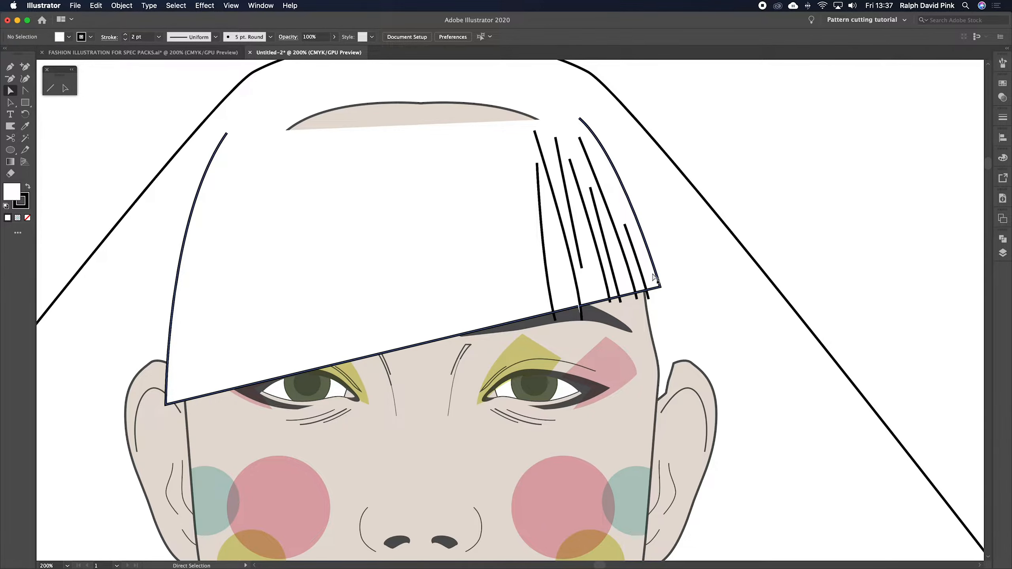
pyautogui.press('super+minus')
pyautogui.press('space')
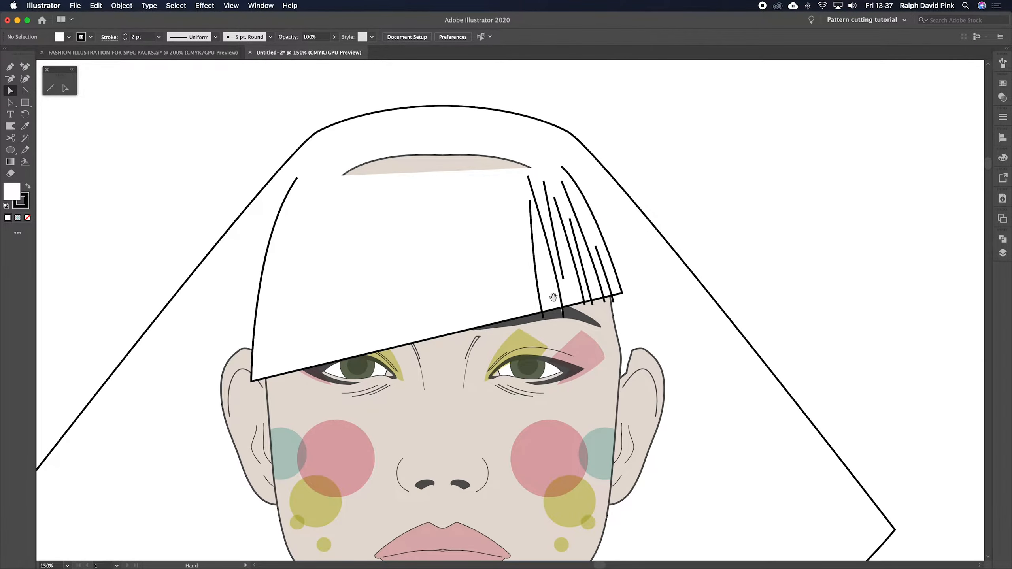
pyautogui.moveTo(399, 378); pyautogui.dragTo(794, 137)
pyautogui.moveTo(433, 366); pyautogui.dragTo(787, 63)
pyautogui.moveTo(467, 373); pyautogui.dragTo(591, 59)
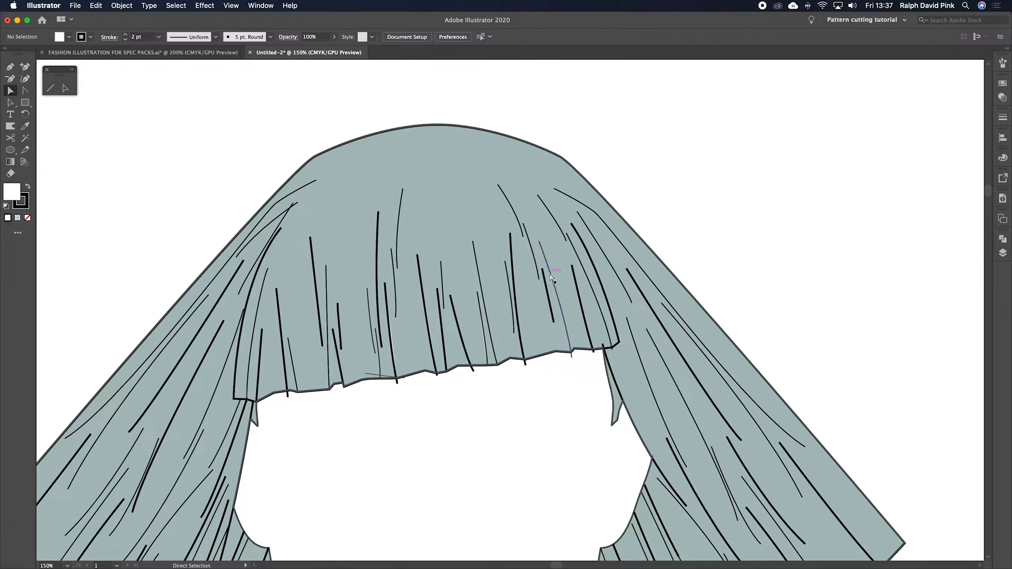
pyautogui.press('super+minus')
pyautogui.scroll(-3, 566, 268)
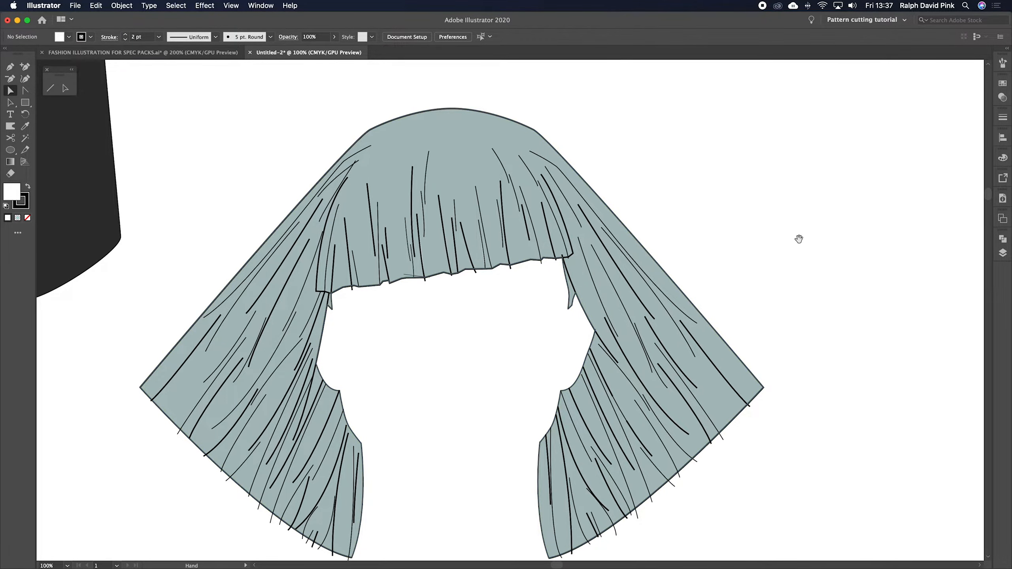
pyautogui.moveTo(799, 240); pyautogui.dragTo(529, 383)
pyautogui.moveTo(720, 235); pyautogui.dragTo(474, 433)
pyautogui.moveTo(653, 271); pyautogui.dragTo(601, 411)
pyautogui.moveTo(632, 120); pyautogui.dragTo(637, 217)
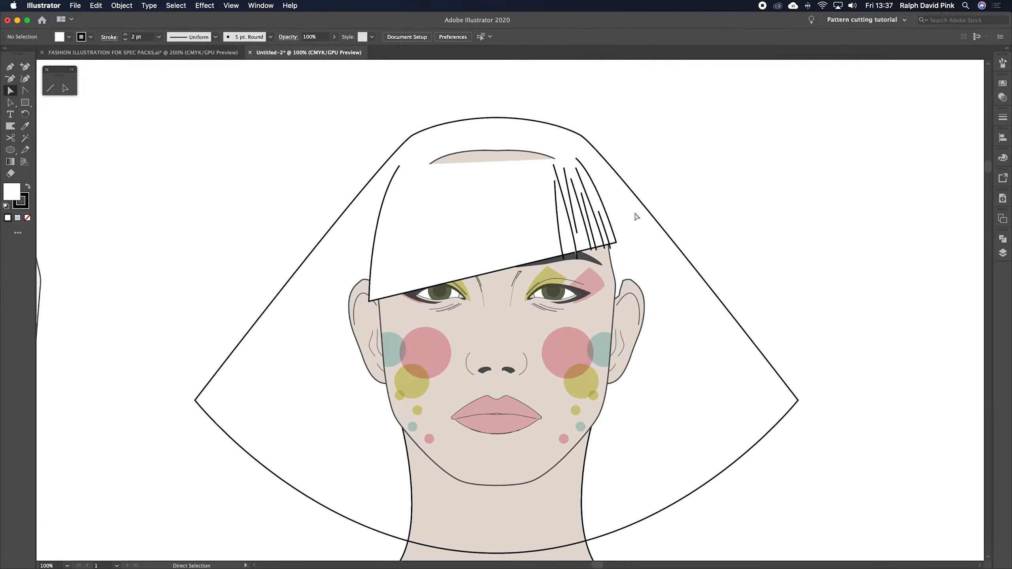
# Set the stroke weight of four strands on the fringe's right side to 1 pt, leaving thicker strands between them.
pyautogui.press('super+plus')
pyautogui.moveTo(692, 190); pyautogui.dragTo(642, 259)
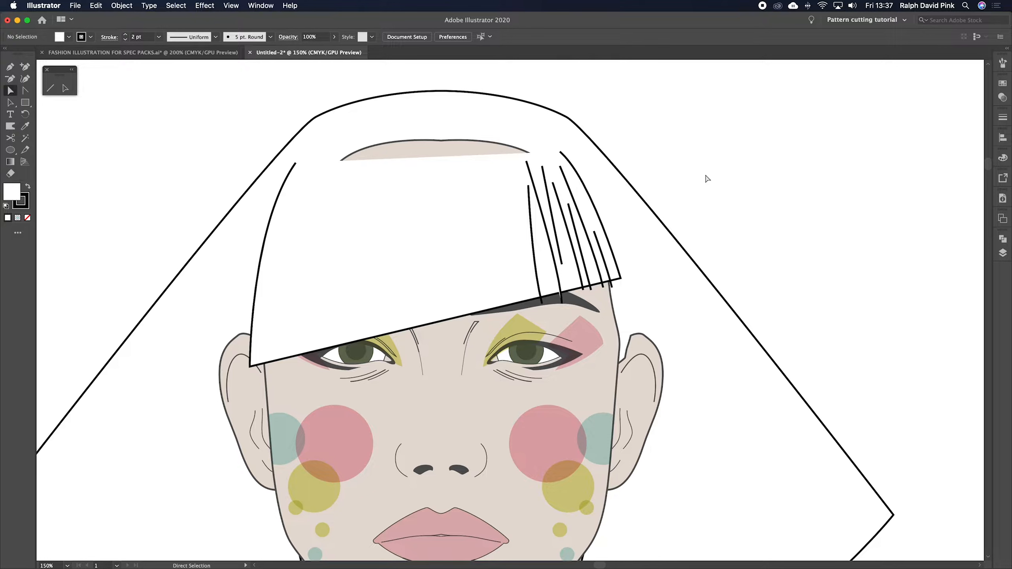
pyautogui.click(582, 225)
pyautogui.keyDown('shift'); pyautogui.click(559, 218); pyautogui.keyUp('shift')
pyautogui.keyDown('shift'); pyautogui.click(554, 221); pyautogui.keyUp('shift')
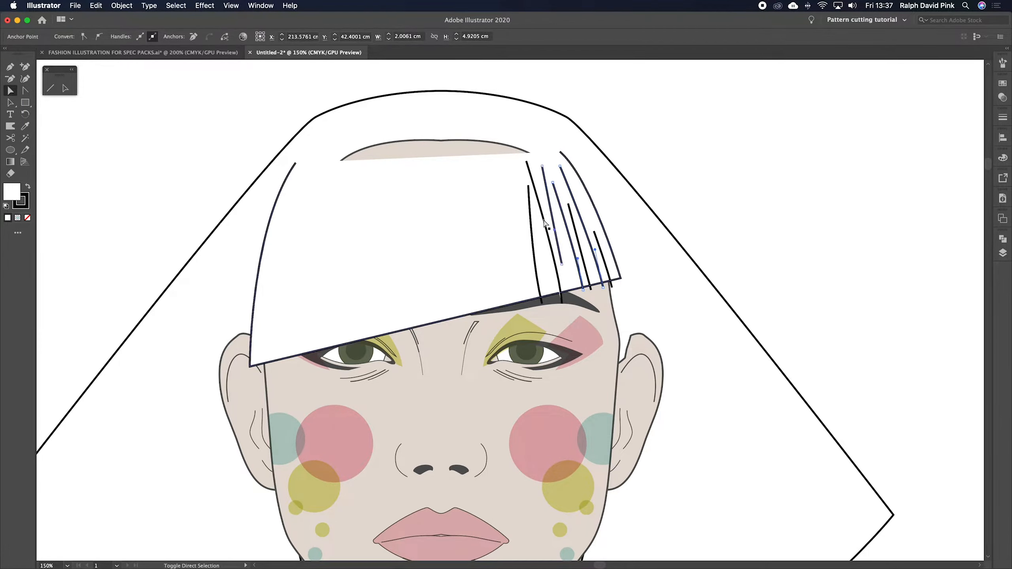
pyautogui.keyDown('shift'); pyautogui.click(533, 230); pyautogui.keyUp('shift')
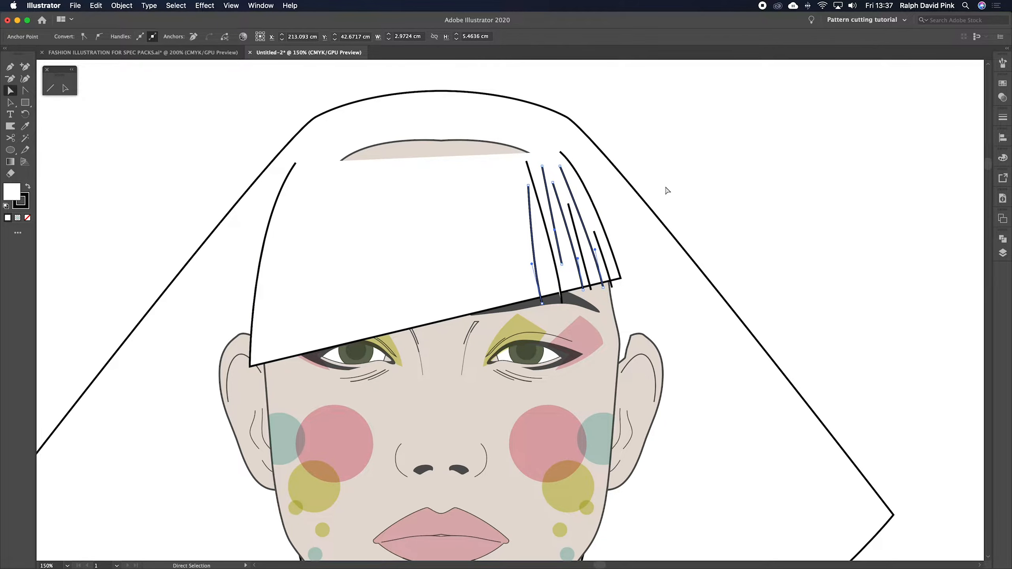
pyautogui.click(579, 213)
pyautogui.keyDown('shift'); pyautogui.click(552, 199); pyautogui.keyUp('shift')
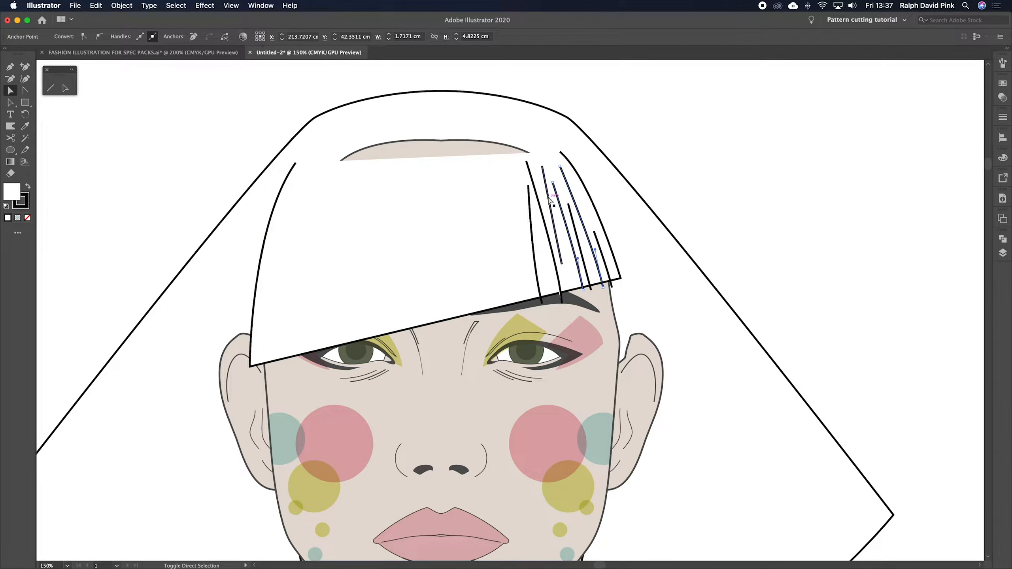
pyautogui.click(1002, 119)
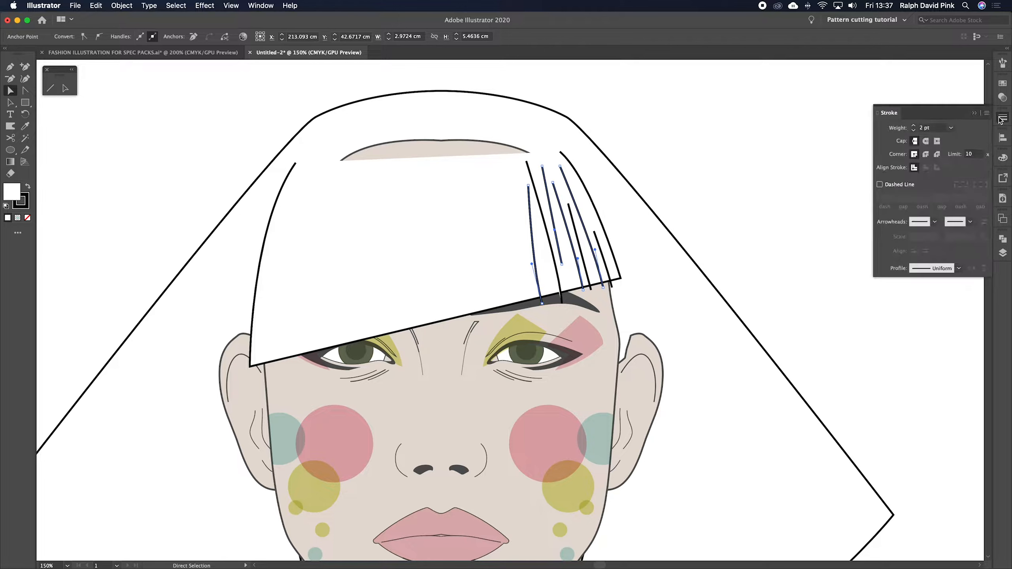
pyautogui.click(915, 131)
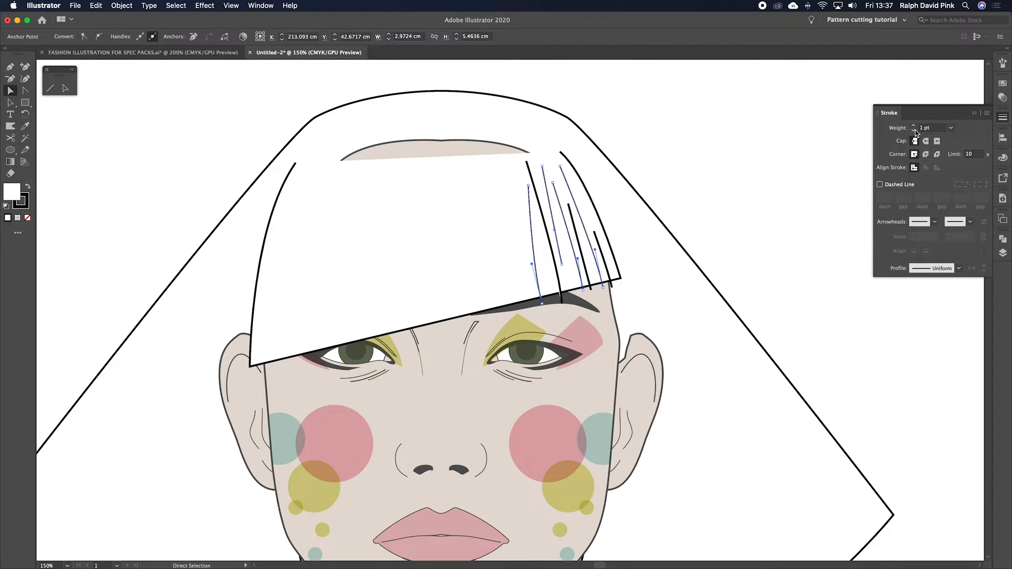
pyautogui.click(814, 171)
pyautogui.scroll(-3, 716, 210)
pyautogui.hscroll(-3, 716, 210)
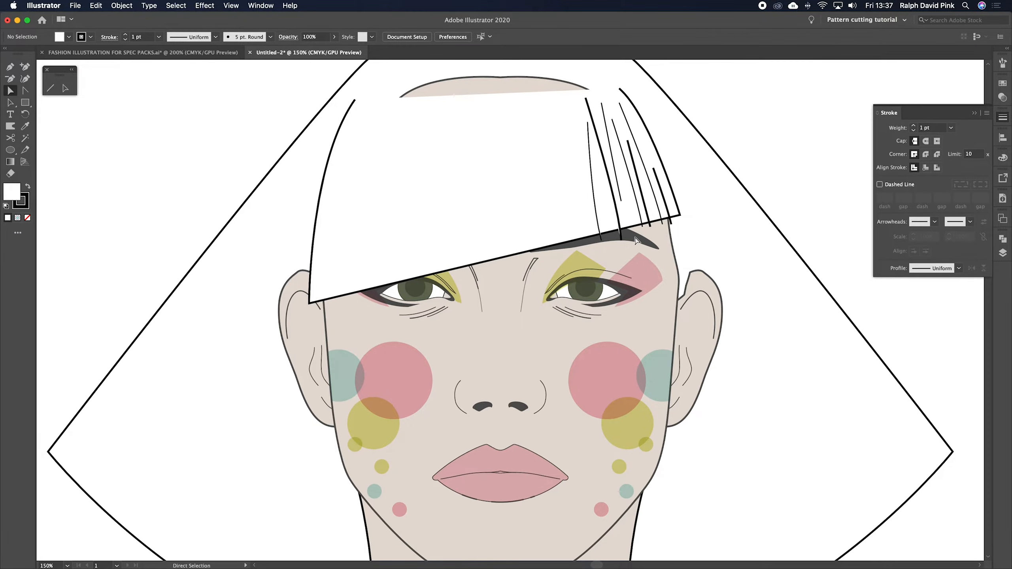
pyautogui.click(982, 113)
# Draw two thin 1 pt strands inward of the right-hand group, one nearly full length and one short near the fringe's lower edge.
pyautogui.moveTo(741, 155); pyautogui.dragTo(746, 174)
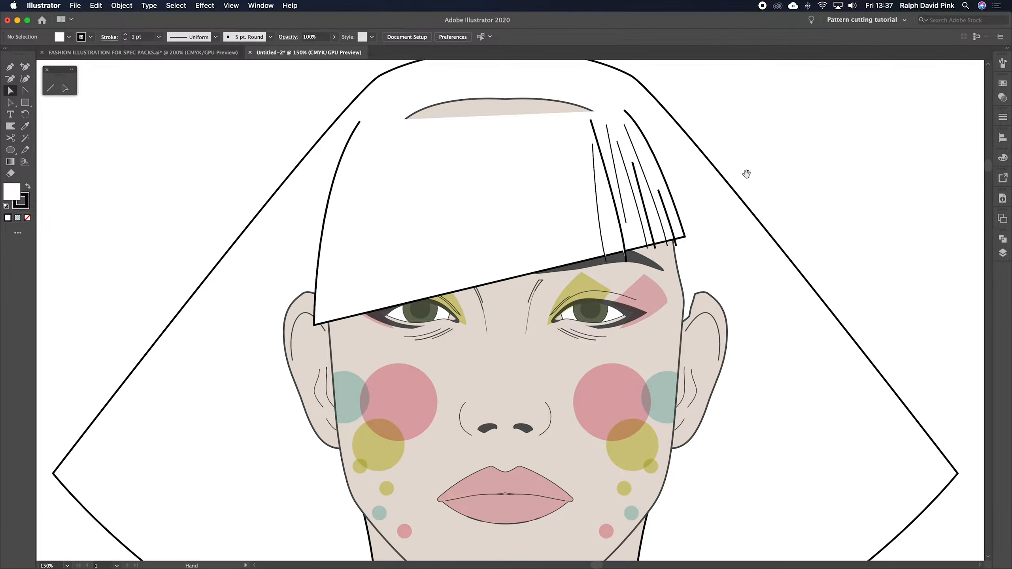
pyautogui.press('p')
pyautogui.click(577, 120)
pyautogui.moveTo(596, 259); pyautogui.dragTo(607, 305)
pyautogui.press('v')
pyautogui.press('p')
pyautogui.click(580, 208)
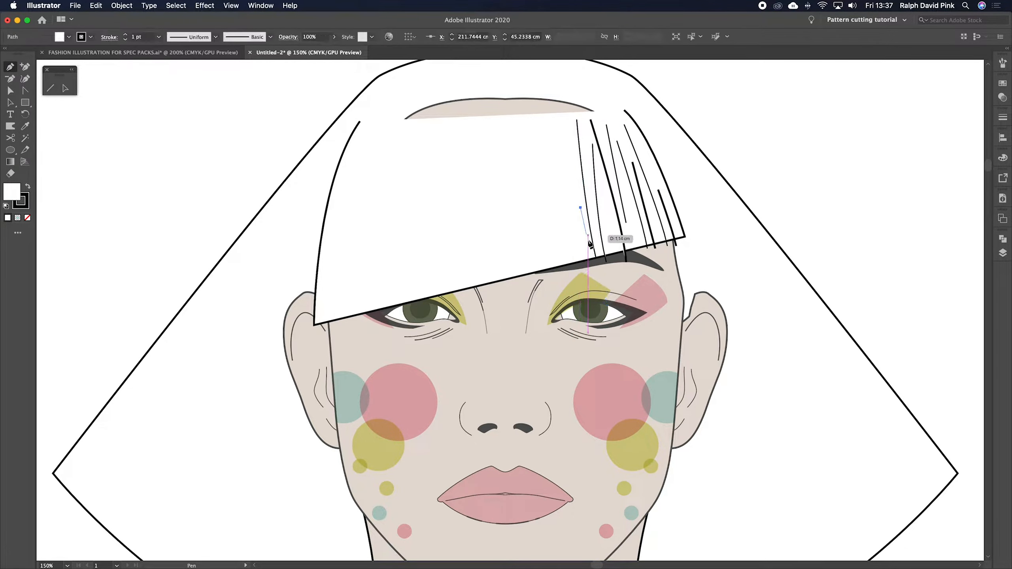
pyautogui.moveTo(596, 281); pyautogui.dragTo(592, 275)
pyautogui.press('v')
pyautogui.click(543, 215)
# Draw a long curved 2 pt strand along the fringe's left edge and a short one beside it at the lower edge.
pyautogui.press('p')
pyautogui.click(367, 132)
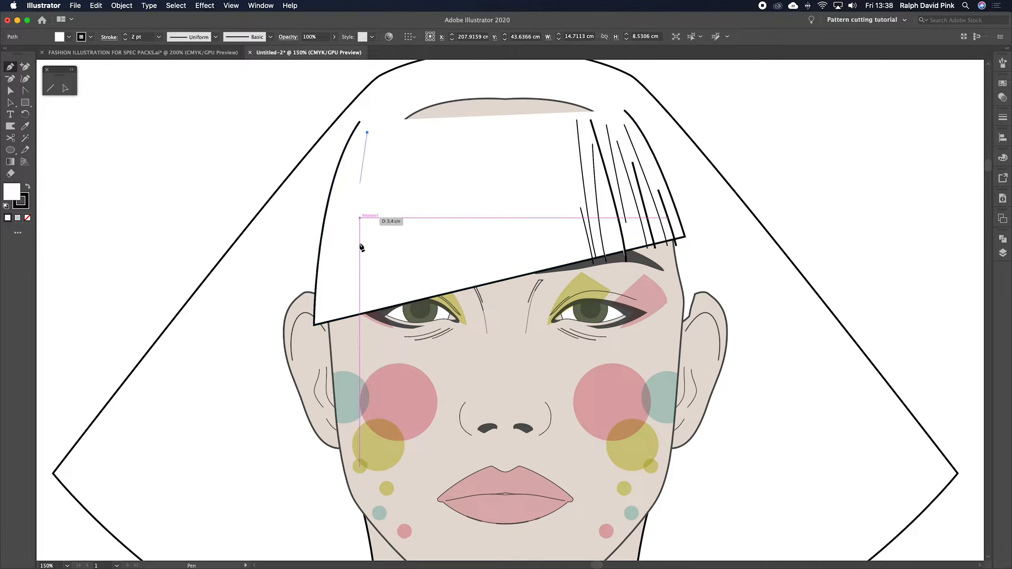
pyautogui.moveTo(355, 322); pyautogui.dragTo(366, 416)
pyautogui.press('a')
pyautogui.press('p')
pyautogui.click(360, 276)
pyautogui.moveTo(363, 318); pyautogui.dragTo(363, 334)
pyautogui.press('a')
pyautogui.click(384, 262)
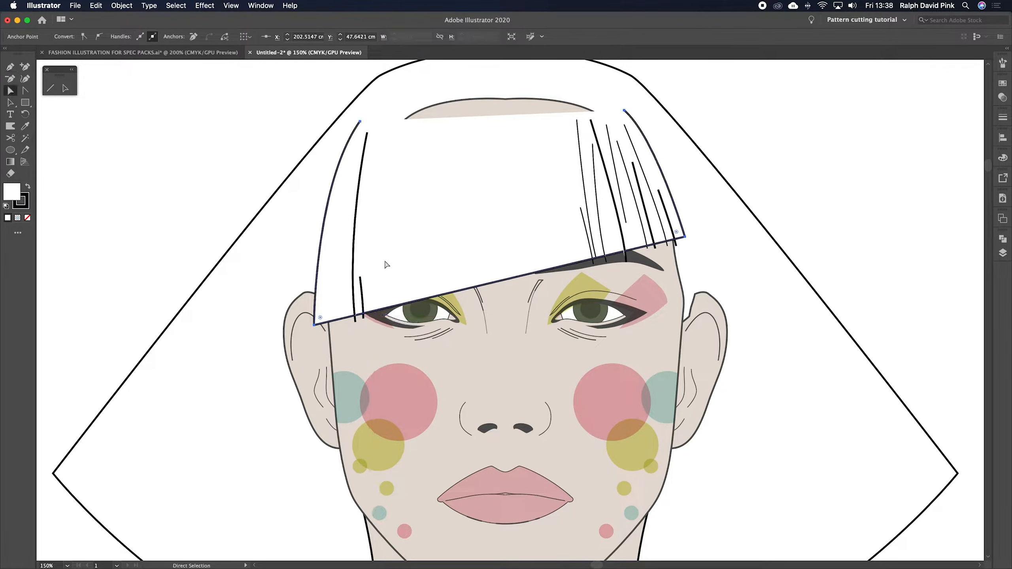
pyautogui.press('super+shift+a')
# Add three 2 pt strands to the fringe's left side: a long one, a short upper one and a slanted lower one reaching the edge.
pyautogui.press('p')
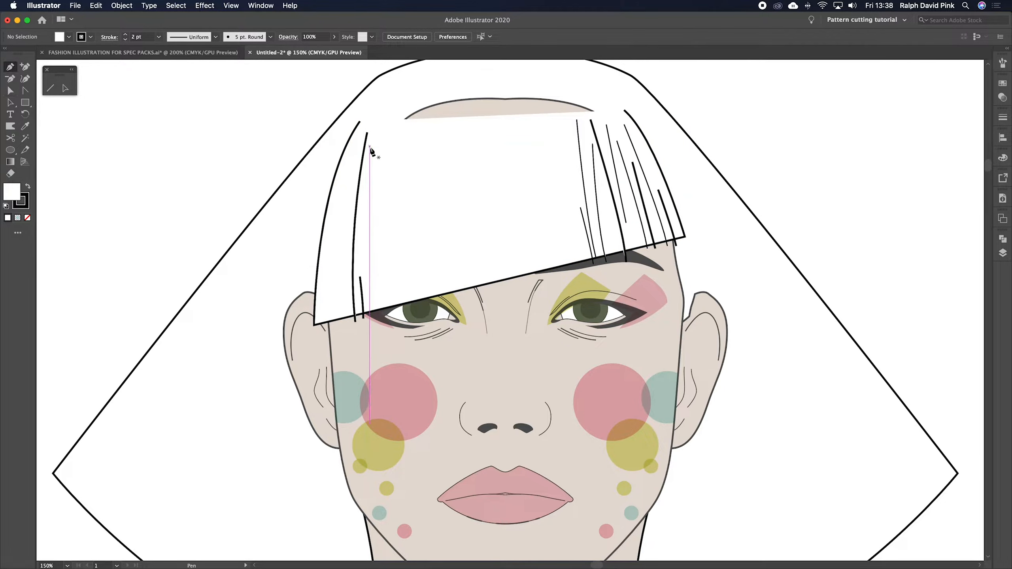
pyautogui.click(367, 162)
pyautogui.moveTo(373, 340); pyautogui.dragTo(373, 344)
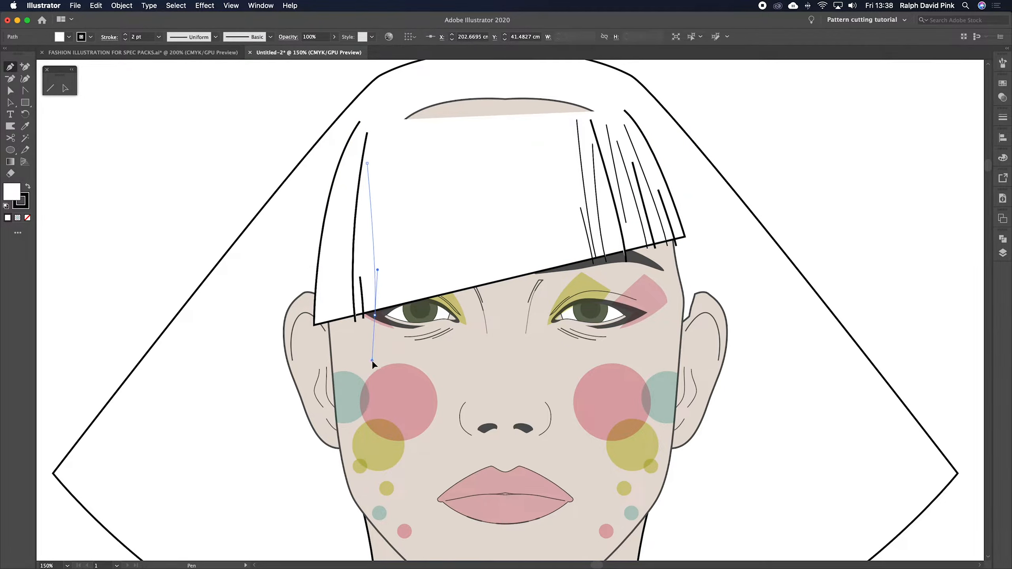
pyautogui.press('super+shift+a')
pyautogui.click(379, 162)
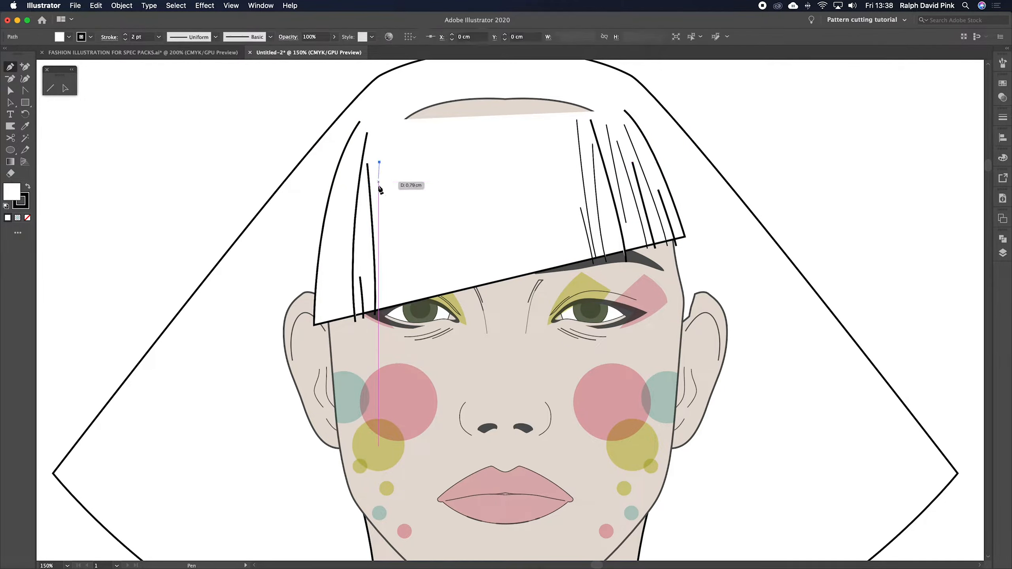
pyautogui.click(380, 232)
pyautogui.press('super+z')
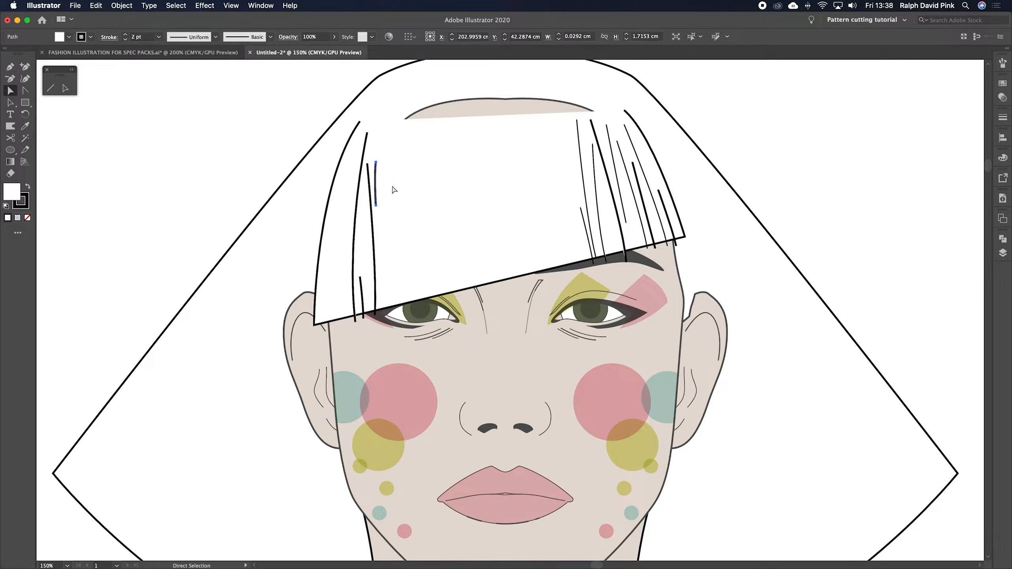
pyautogui.press('super+shift+a')
pyautogui.press('p')
pyautogui.click(378, 226)
pyautogui.click(394, 314)
pyautogui.press('super+shift+a')
# Draw a long curved strand inward of the left group and adjust its lower end and middle anchor so it bows further left.
pyautogui.press('p')
pyautogui.click(394, 134)
pyautogui.moveTo(391, 198); pyautogui.dragTo(393, 230)
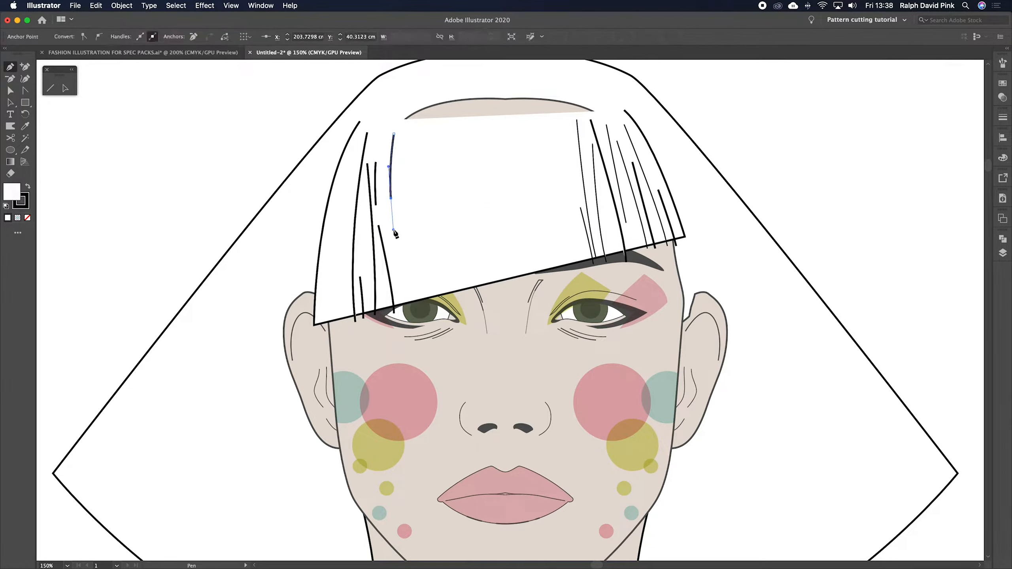
pyautogui.click(407, 302)
pyautogui.press('super')
pyautogui.moveTo(408, 322); pyautogui.dragTo(404, 310)
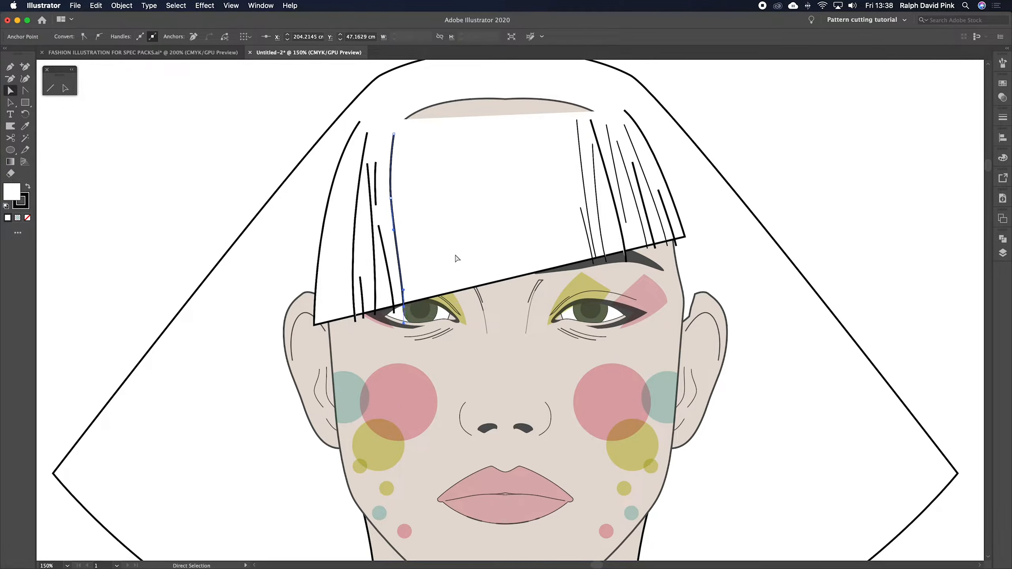
pyautogui.moveTo(394, 198); pyautogui.dragTo(385, 202)
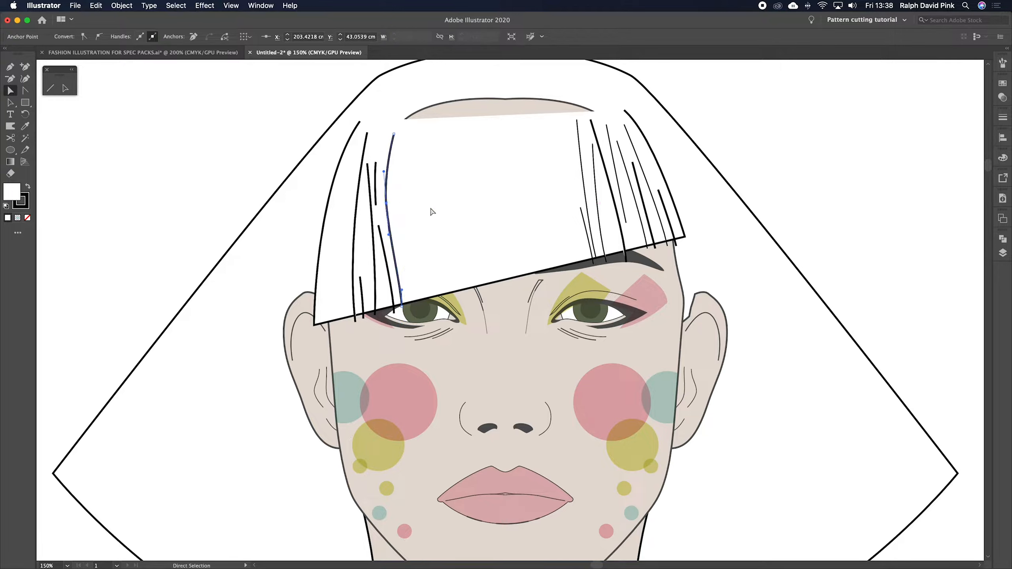
# Add two strands inward of the bowed one, one running to the fringe's lower edge and one from the upper area to mid-height.
pyautogui.press('p')
pyautogui.click(393, 213)
pyautogui.moveTo(415, 307); pyautogui.dragTo(418, 337)
pyautogui.press('a')
pyautogui.click(428, 223)
pyautogui.press('p')
pyautogui.click(407, 126)
pyautogui.moveTo(422, 250)
pyautogui.mouseDown()
pyautogui.moveTo(429, 325)
pyautogui.moveTo(452, 319)
pyautogui.mouseUp()
pyautogui.press('a')
pyautogui.click(451, 212)
# Draw three strands toward the fringe's centre, two reaching its lower edge and a short one at mid-height.
pyautogui.press('p')
pyautogui.click(426, 184)
pyautogui.click(466, 177)
pyautogui.moveTo(478, 231); pyautogui.dragTo(478, 243)
pyautogui.click(466, 201)
pyautogui.moveTo(484, 288); pyautogui.dragTo(488, 301)
# Draw four strands right of the fringe's centre: a long one, two starting near the hairline and one in the lower half.
pyautogui.click(552, 113)
pyautogui.moveTo(577, 264); pyautogui.dragTo(583, 289)
pyautogui.click(537, 110)
pyautogui.moveTo(548, 147); pyautogui.dragTo(555, 220)
pyautogui.click(518, 92)
pyautogui.keyDown('super'); pyautogui.click(522, 185); pyautogui.keyUp('super')
pyautogui.click(547, 195)
pyautogui.moveTo(565, 269); pyautogui.dragTo(569, 285)
pyautogui.press('a')
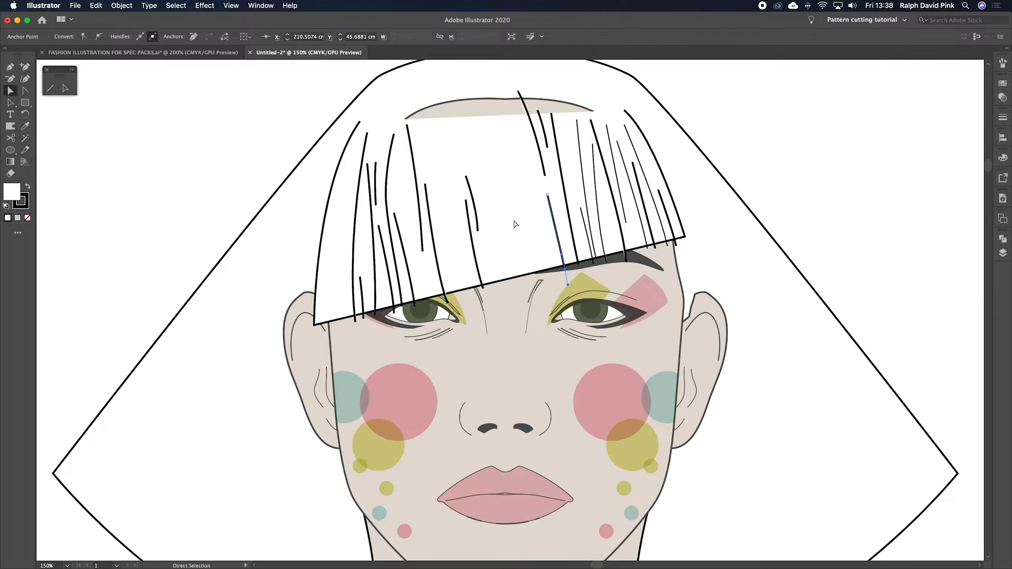
pyautogui.click(515, 224)
# Draw two strands starting at the left part of the hairline, a short curved one and a longer one running to mid-fringe.
pyautogui.scroll(1, 513, 228)
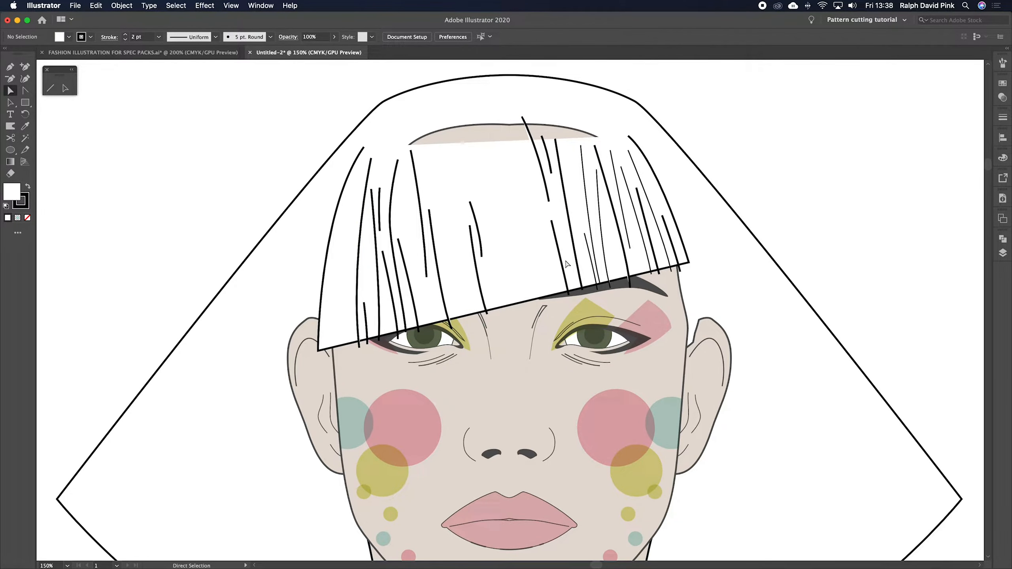
pyautogui.press('p')
pyautogui.click(429, 120)
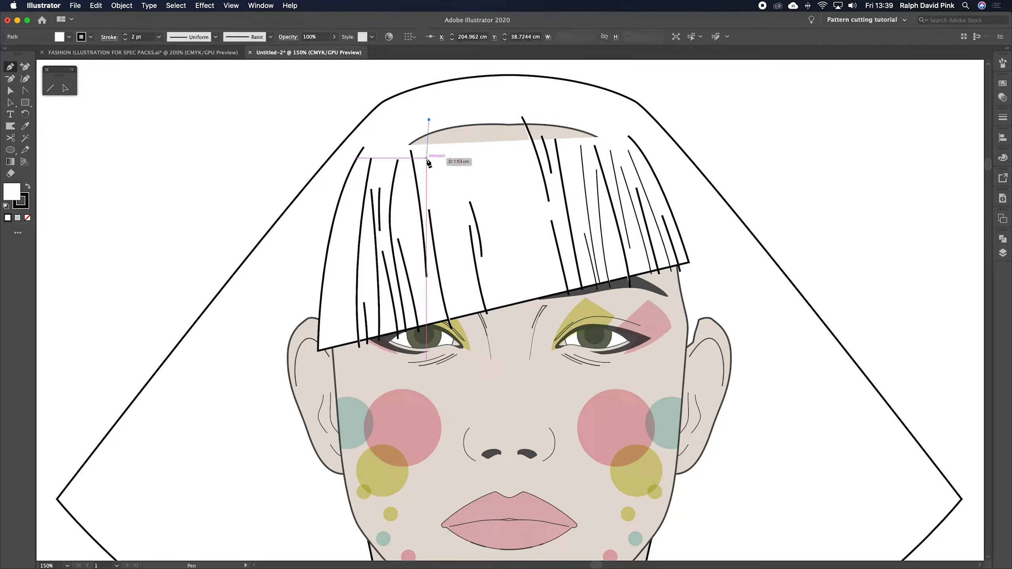
pyautogui.moveTo(424, 170); pyautogui.dragTo(425, 178)
pyautogui.keyDown('super'); pyautogui.click(448, 172); pyautogui.keyUp('super')
pyautogui.click(434, 138)
pyautogui.click(446, 239)
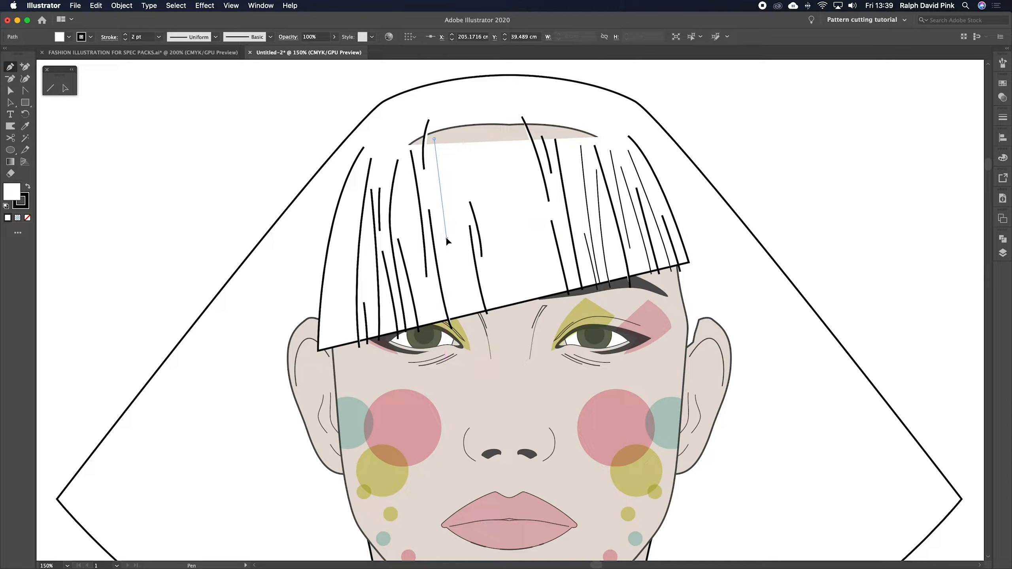
pyautogui.keyDown('super'); pyautogui.click(461, 178); pyautogui.keyUp('super')
# Fill the gaps left of the fringe's centre with three short strands, one at mid-height and two lower down.
pyautogui.click(436, 186)
pyautogui.click(447, 262)
pyautogui.moveTo(460, 301); pyautogui.dragTo(460, 302)
pyautogui.press('v')
pyautogui.press('p')
pyautogui.click(449, 275)
pyautogui.click(460, 323)
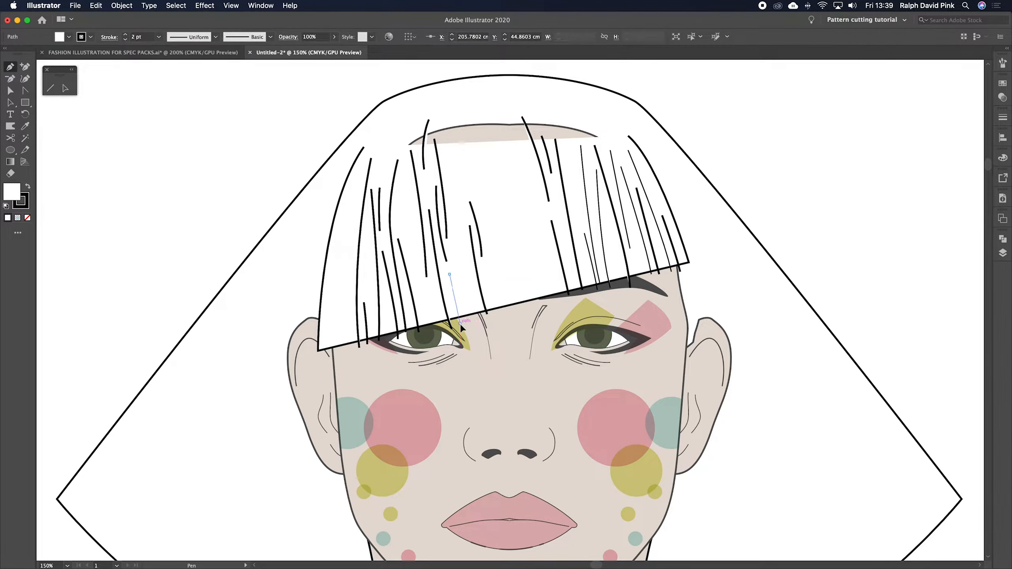
pyautogui.moveTo(462, 339)
pyautogui.mouseDown()
pyautogui.moveTo(436, 351)
pyautogui.moveTo(445, 378)
pyautogui.mouseUp()
pyautogui.press('super+shift+a')
pyautogui.click(417, 243)
pyautogui.press('a')
pyautogui.press('super+shift+a')
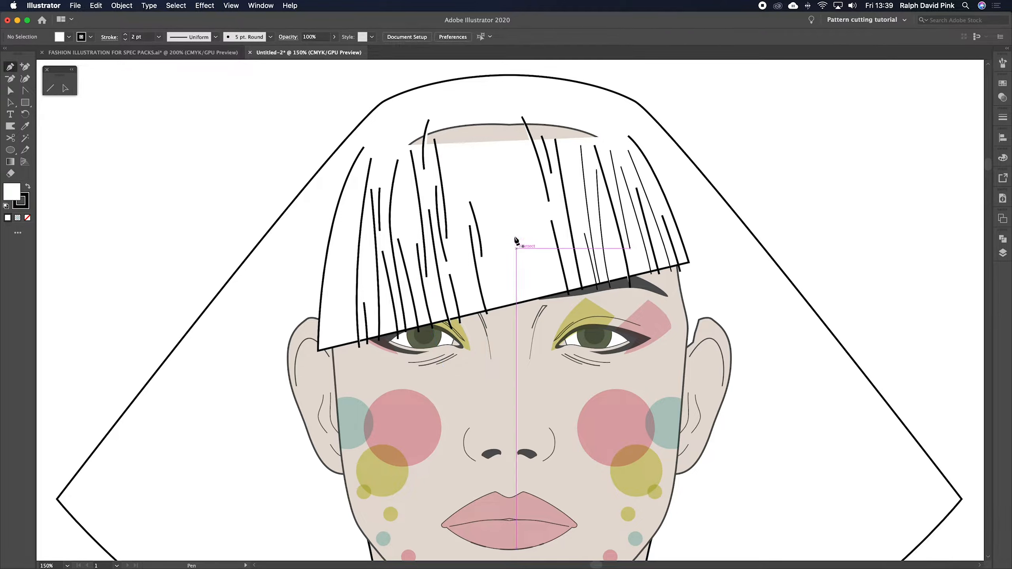
# Draw a long curved strand from the middle of the hairline and two short strands below it right of the fringe's centre.
pyautogui.click(507, 130)
pyautogui.moveTo(549, 237)
pyautogui.mouseDown()
pyautogui.moveTo(560, 287)
pyautogui.moveTo(549, 303)
pyautogui.moveTo(554, 342)
pyautogui.mouseUp()
pyautogui.press('Escape')
pyautogui.click(537, 215)
pyautogui.click(554, 297)
pyautogui.press('Escape')
pyautogui.click(555, 265)
pyautogui.click(562, 295)
# Add three long slanted strands in the middle of the fringe, starting just below the hairline.
pyautogui.click(510, 157)
pyautogui.click(510, 179)
pyautogui.press('v')
pyautogui.press('p')
pyautogui.click(492, 150)
pyautogui.moveTo(517, 253); pyautogui.dragTo(526, 293)
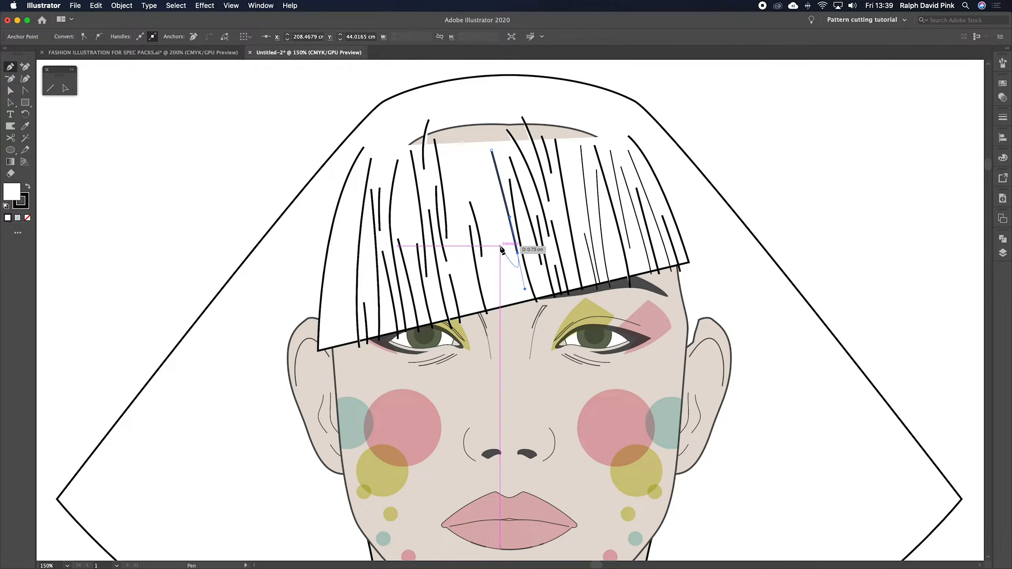
# Draw two long slanted strands in the middle of the fringe, one reaching the lower edge and one starting at the hairline.
pyautogui.keyDown('super'); pyautogui.click(489, 159); pyautogui.keyUp('super')
pyautogui.click(489, 158)
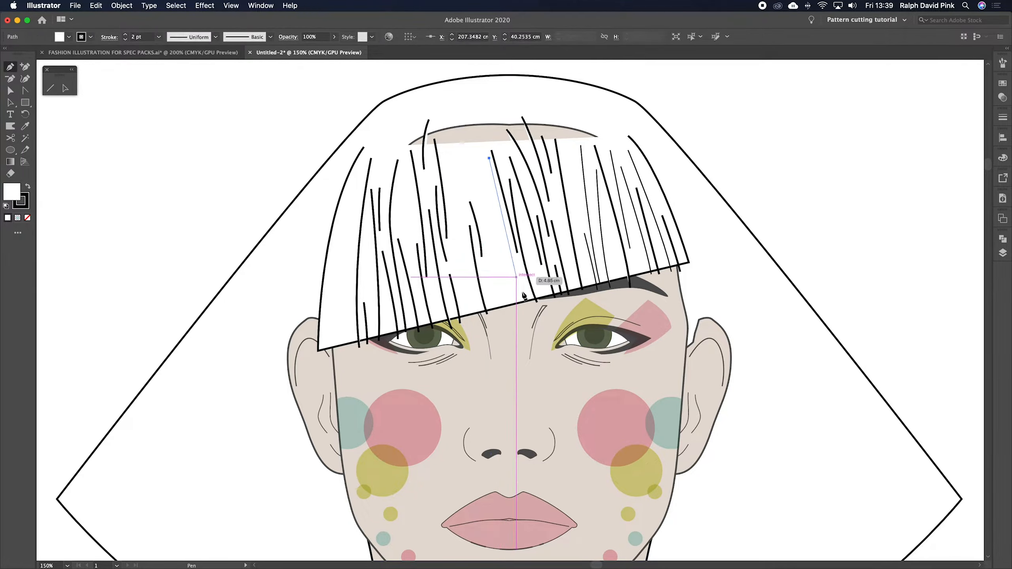
pyautogui.moveTo(524, 308); pyautogui.dragTo(534, 335)
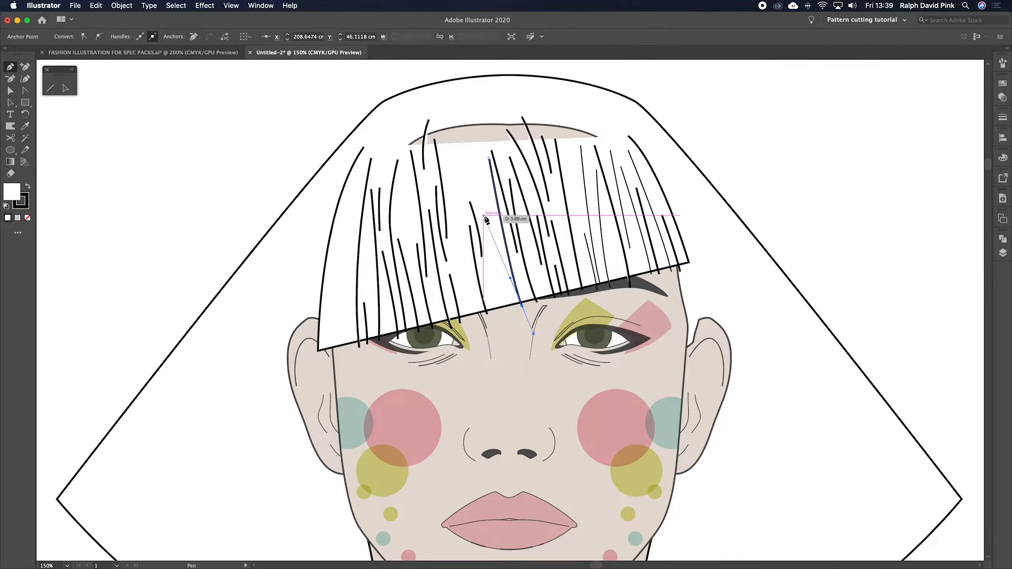
pyautogui.keyDown('super'); pyautogui.click(468, 147); pyautogui.keyUp('super')
pyautogui.click(467, 145)
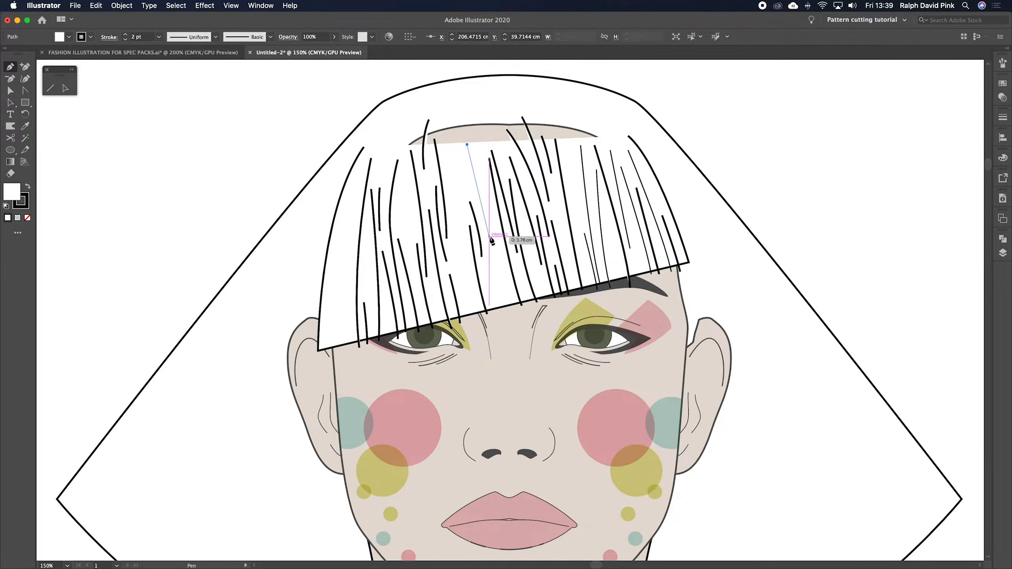
# Fill the gap at the lower edge of the fringe's centre with two short strands side by side.
pyautogui.keyDown('super'); pyautogui.click(491, 261); pyautogui.keyUp('super')
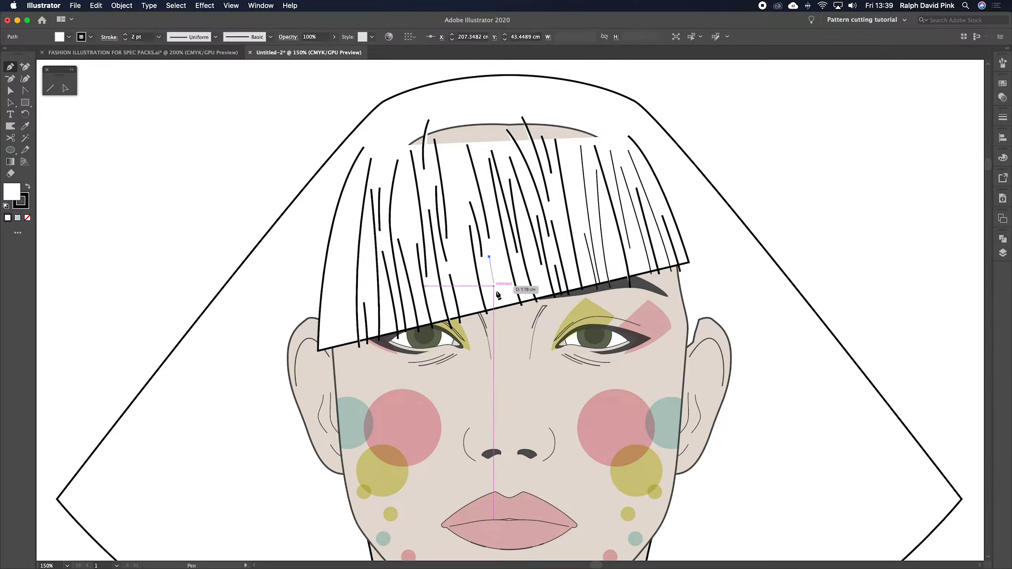
pyautogui.keyDown('super'); pyautogui.click(506, 327); pyautogui.keyUp('super')
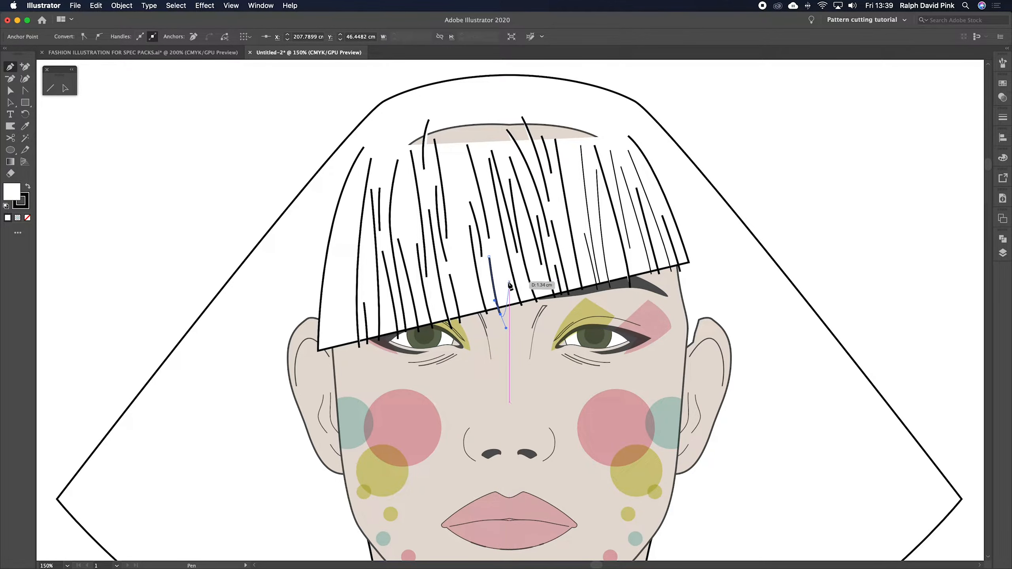
pyautogui.moveTo(494, 269); pyautogui.dragTo(498, 288)
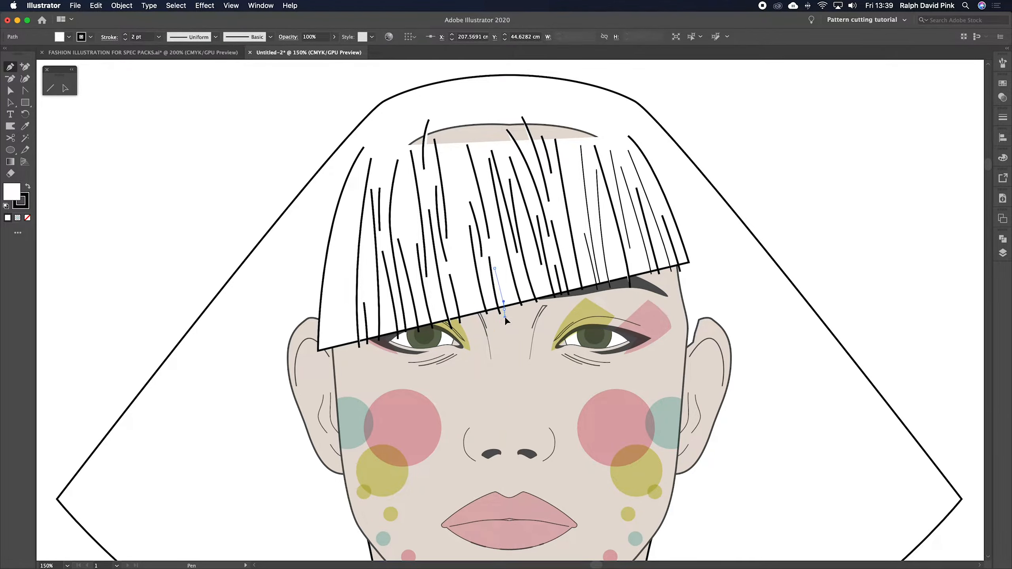
pyautogui.click(505, 317)
pyautogui.keyDown('super'); pyautogui.click(499, 255); pyautogui.keyUp('super')
# Draw a curved strand left of the fringe's centre that starts above the hairline.
pyautogui.click(457, 108)
pyautogui.moveTo(456, 162); pyautogui.dragTo(462, 203)
pyautogui.keyDown('super'); pyautogui.click(461, 203); pyautogui.keyUp('super')
# Fill the left edge of the fringe with three strands of decreasing length that run to the lower edge.
pyautogui.click(347, 214)
pyautogui.moveTo(341, 348); pyautogui.dragTo(338, 363)
pyautogui.click(337, 262)
pyautogui.click(333, 348)
pyautogui.click(325, 305)
pyautogui.click(331, 353)
# Add three strands in the left half of the fringe, one low, one at mid-height and a short one nearer the centre.
pyautogui.click(365, 251)
pyautogui.moveTo(371, 299); pyautogui.dragTo(372, 321)
pyautogui.click(406, 197)
pyautogui.moveTo(414, 267); pyautogui.dragTo(418, 290)
pyautogui.press('v')
pyautogui.press('super+shift+a')
pyautogui.moveTo(401, 222); pyautogui.dragTo(410, 220)
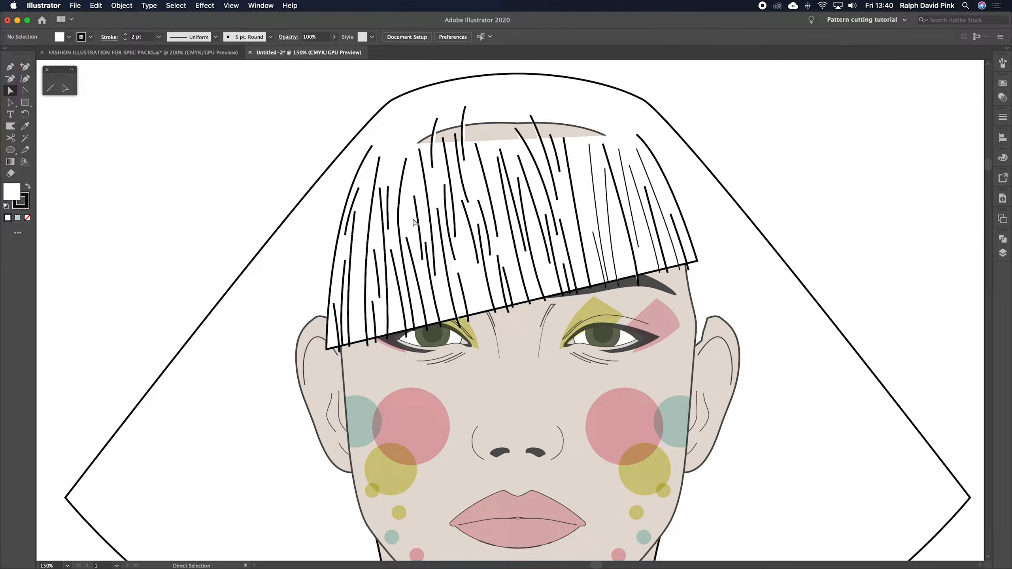
pyautogui.press('p')
pyautogui.click(458, 252)
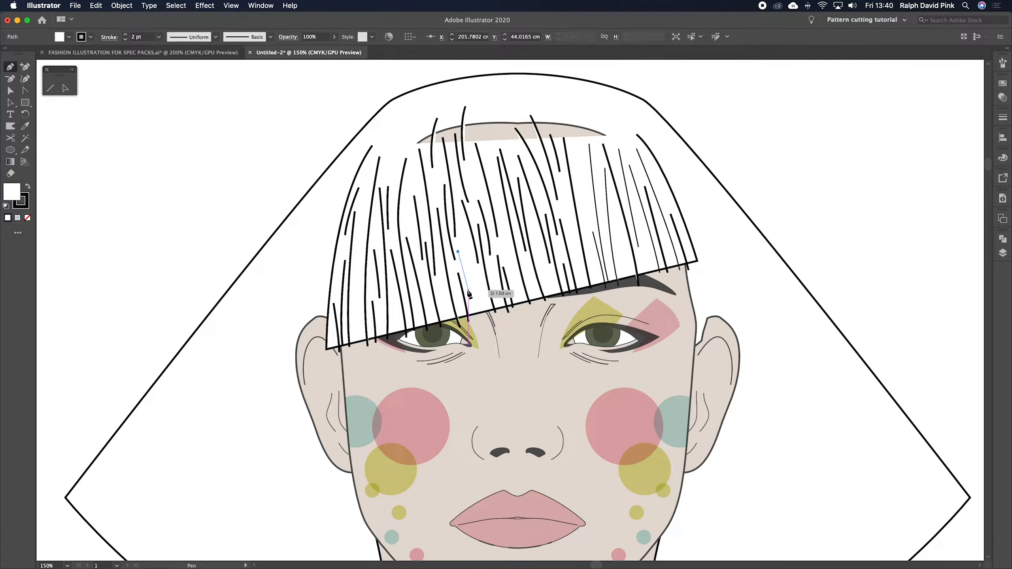
pyautogui.press('v')
pyautogui.press('super+shift+a')
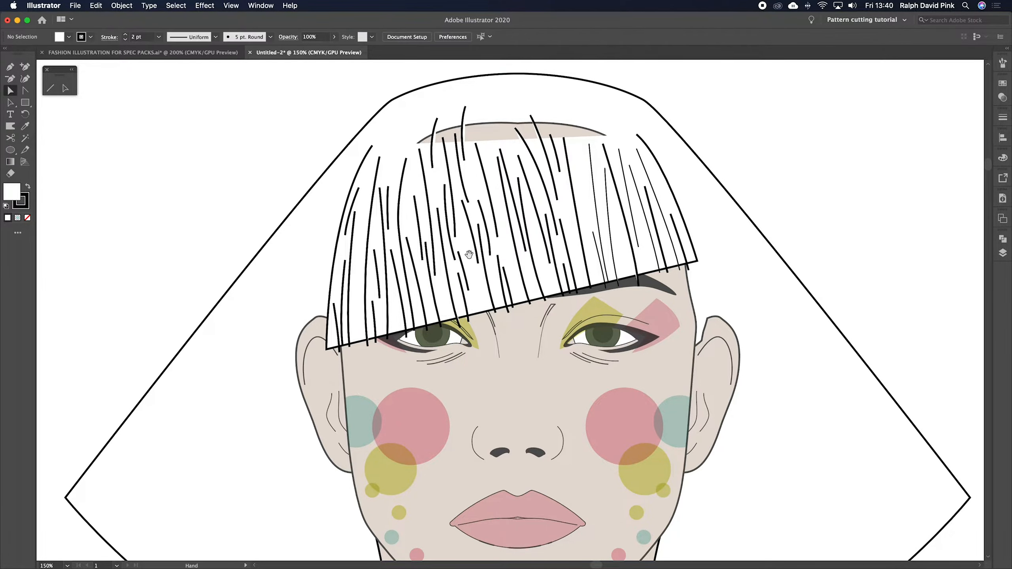
# Select a scattered set of strands across the middle and left of the fringe and set their stroke weight to 1 pt.
pyautogui.moveTo(471, 263); pyautogui.dragTo(475, 272)
pyautogui.moveTo(639, 222); pyautogui.dragTo(631, 225)
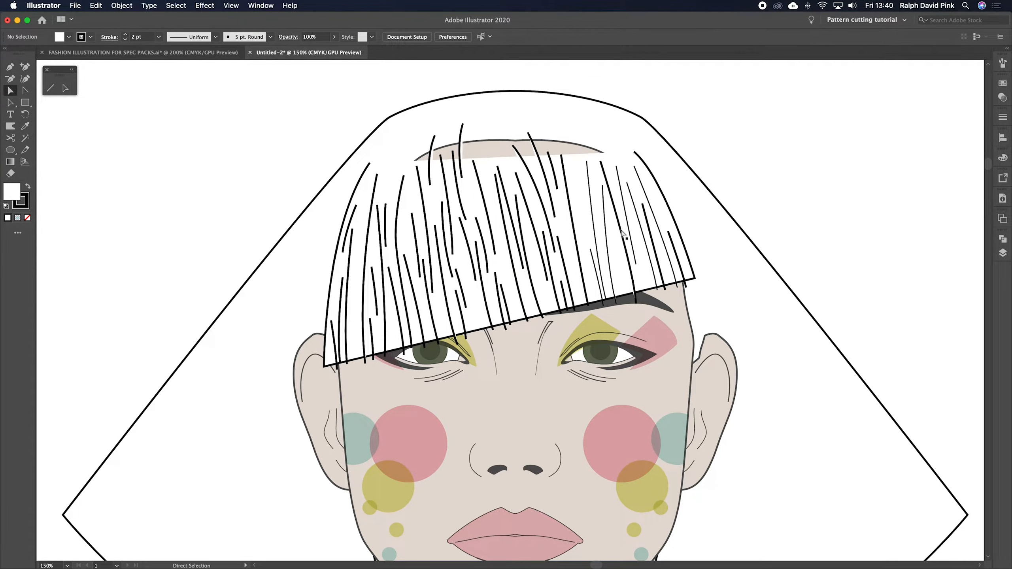
pyautogui.click(552, 206)
pyautogui.keyDown('shift'); pyautogui.click(530, 219); pyautogui.keyUp('shift')
pyautogui.keyDown('shift'); pyautogui.click(509, 210); pyautogui.keyUp('shift')
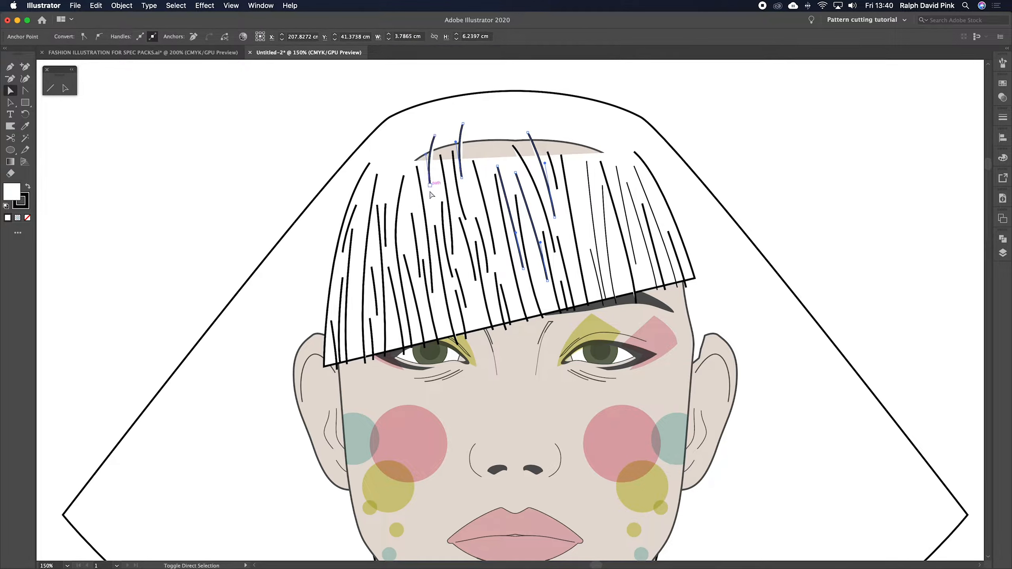
pyautogui.keyDown('shift'); pyautogui.click(444, 218); pyautogui.keyUp('shift')
pyautogui.keyDown('shift'); pyautogui.click(416, 239); pyautogui.keyUp('shift')
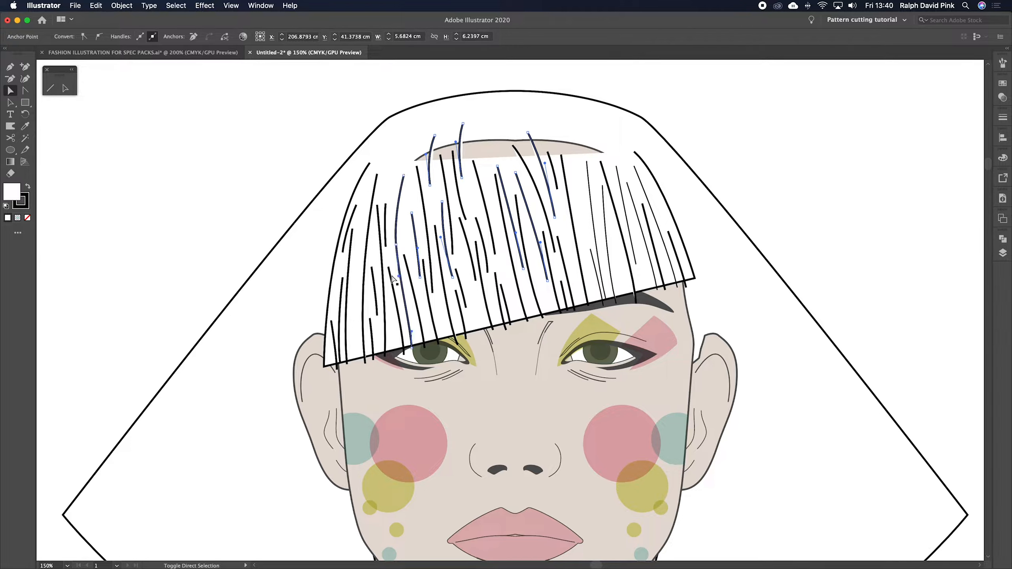
pyautogui.keyDown('shift'); pyautogui.click(382, 279); pyautogui.keyUp('shift')
pyautogui.keyDown('shift'); pyautogui.click(370, 280); pyautogui.keyUp('shift')
pyautogui.keyDown('shift'); pyautogui.click(358, 291); pyautogui.keyUp('shift')
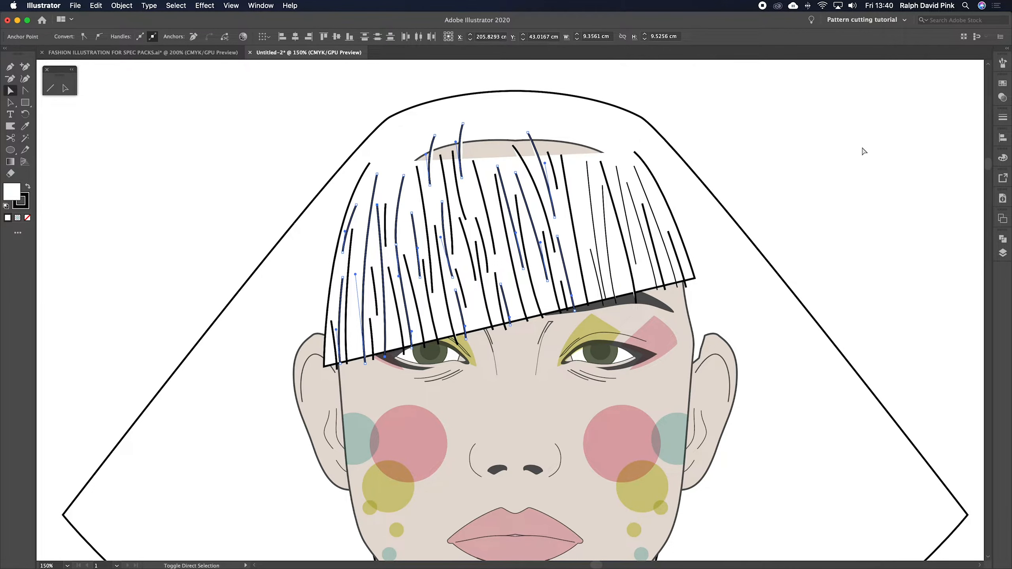
pyautogui.click(1005, 119)
pyautogui.click(913, 131)
pyautogui.click(769, 171)
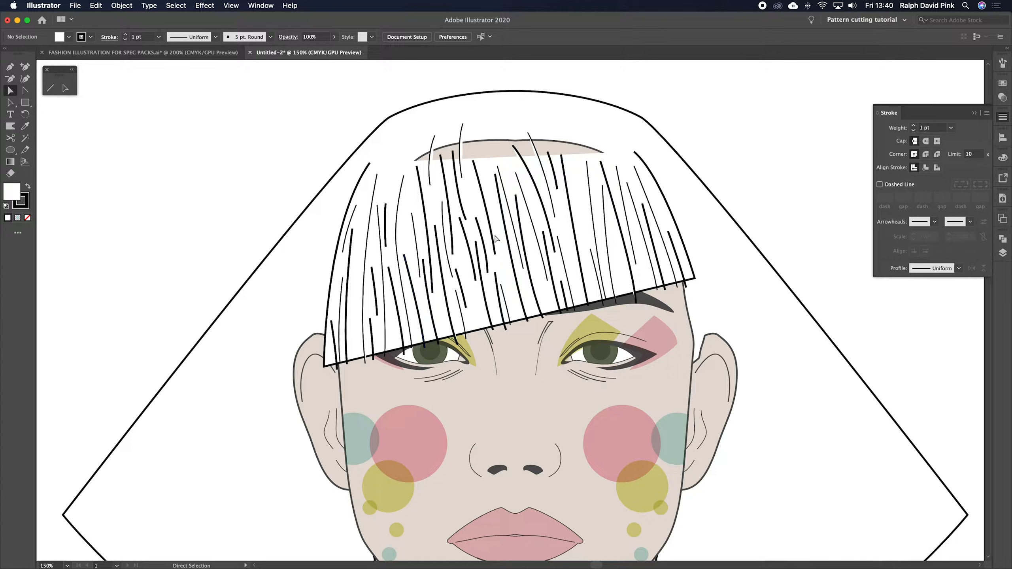
# Thin two more strands near the fringe's centre to 1 pt and draw a short strand below them at the lower edge.
pyautogui.click(484, 246)
pyautogui.keyDown('shift'); pyautogui.click(482, 284); pyautogui.keyUp('shift')
pyautogui.click(913, 131)
pyautogui.click(741, 172)
pyautogui.press('p')
pyautogui.click(469, 293)
pyautogui.click(487, 341)
pyautogui.keyDown('super'); pyautogui.click(731, 169); pyautogui.keyUp('super')
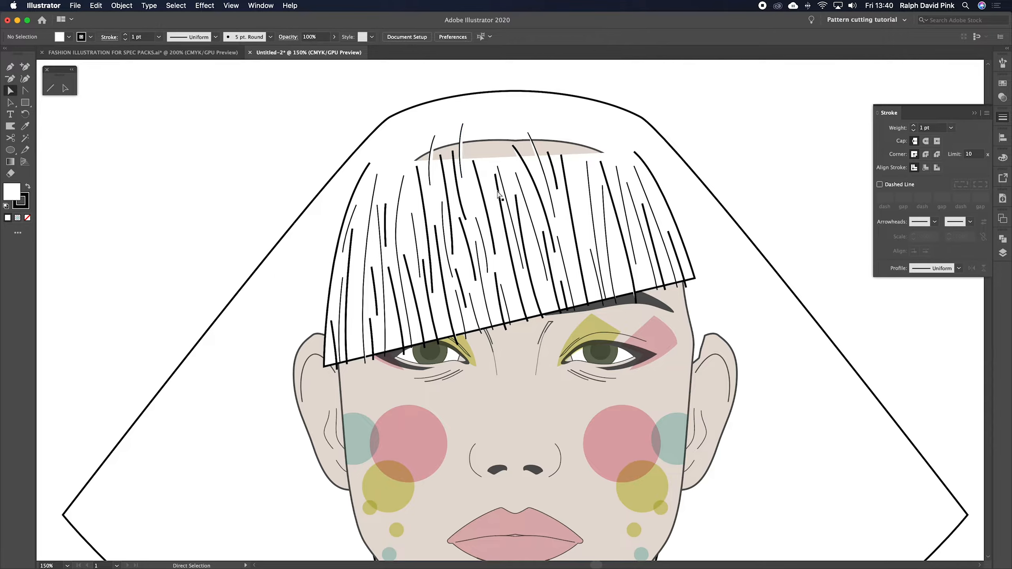
# Move the teal wig group next to the beige face, below the pale face, and deselect it.
pyautogui.moveTo(576, 255); pyautogui.dragTo(537, 152)
pyautogui.press('super+minus')
pyautogui.press('super+minus')
pyautogui.scroll(-1, 385, 315)
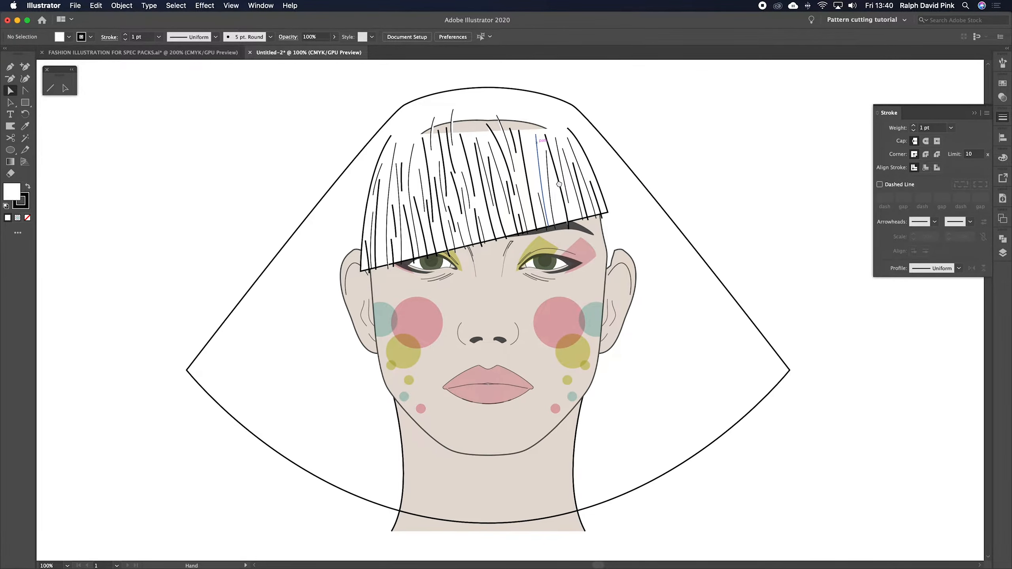
pyautogui.moveTo(385, 318); pyautogui.dragTo(545, 224)
pyautogui.moveTo(262, 471); pyautogui.dragTo(419, 295)
pyautogui.moveTo(509, 247); pyautogui.dragTo(404, 303)
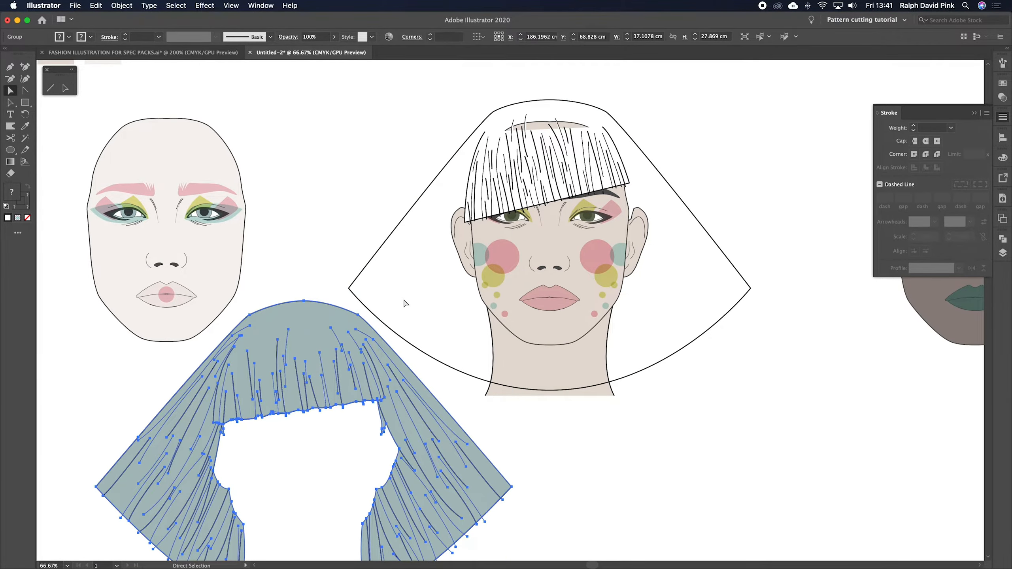
pyautogui.press('super+shift+a')
pyautogui.press('super+plus')
# Delete two strands from the crowded area at the centre and right of the fringe.
pyautogui.moveTo(458, 242); pyautogui.dragTo(486, 286)
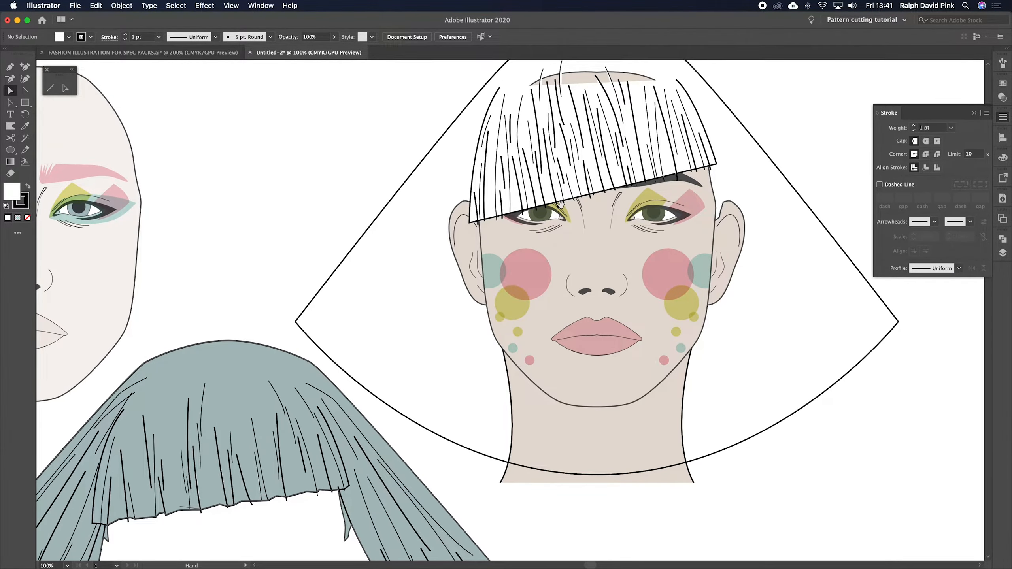
pyautogui.moveTo(560, 204); pyautogui.dragTo(571, 225)
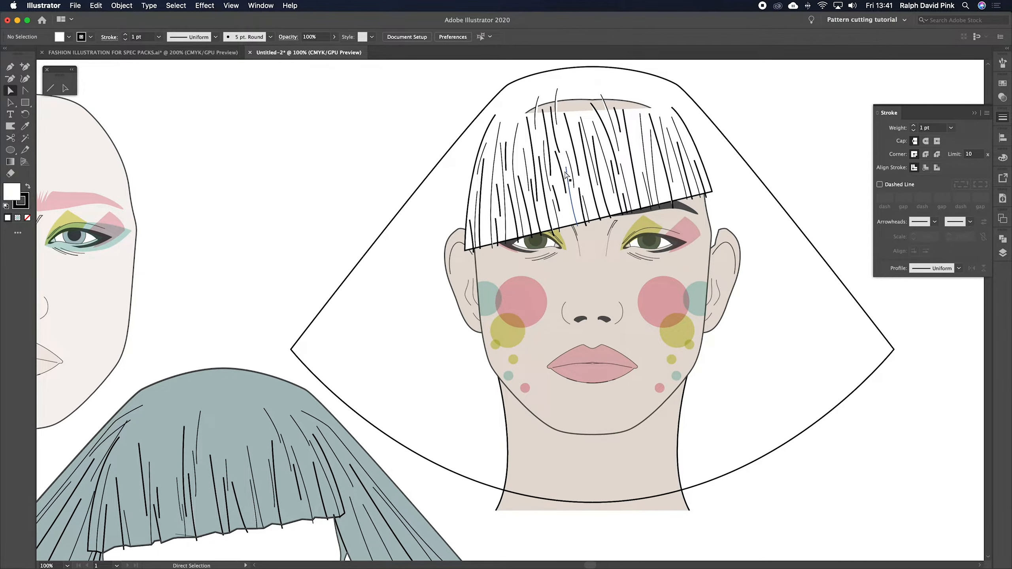
pyautogui.moveTo(572, 194); pyautogui.dragTo(554, 207)
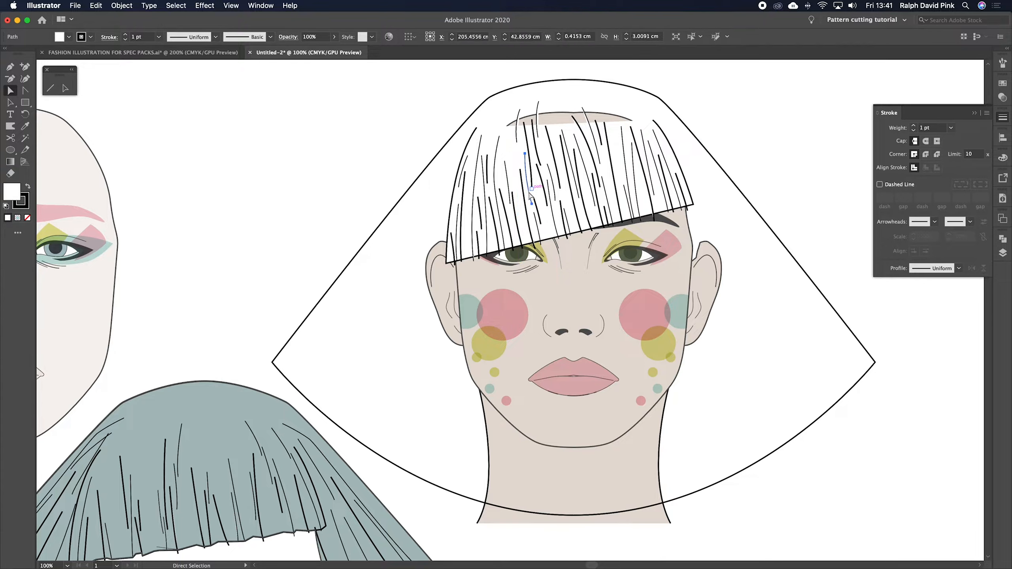
pyautogui.click(583, 192)
pyautogui.press('Delete')
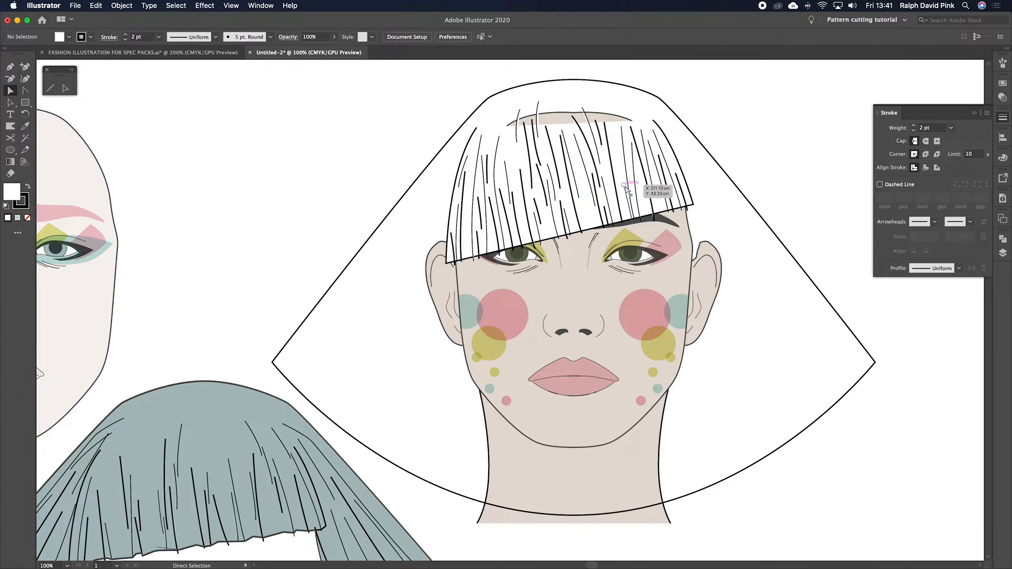
pyautogui.click(617, 179)
pyautogui.press('Delete')
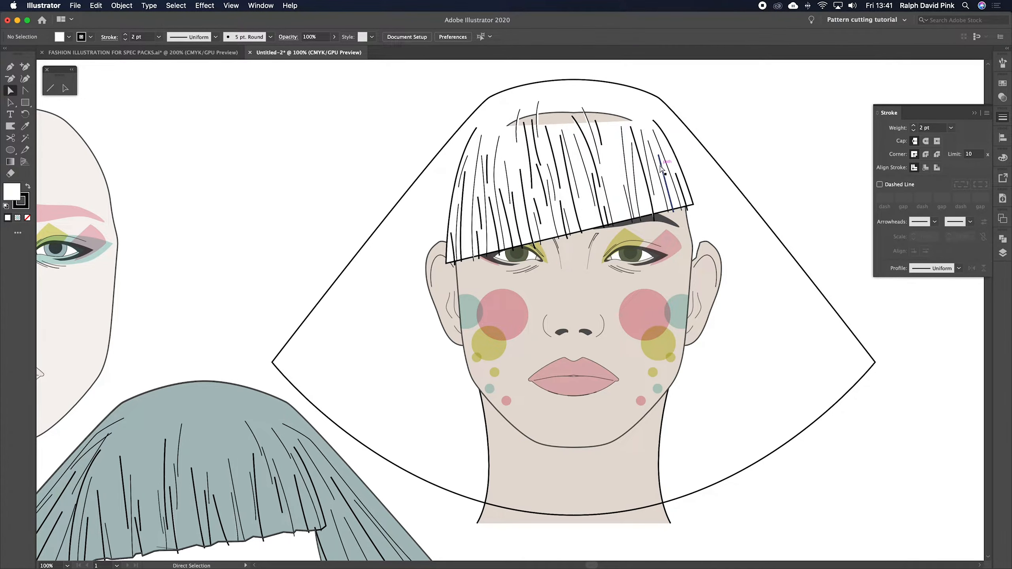
# Thin out the upper fringe by deleting five strands that cross or start close to the hairline.
pyautogui.click(538, 104)
pyautogui.press('Delete')
pyautogui.click(518, 113)
pyautogui.press('Delete')
pyautogui.click(535, 127)
pyautogui.press('Delete')
pyautogui.click(550, 139)
pyautogui.press('Delete')
pyautogui.click(589, 116)
pyautogui.press('Delete')
# Draw a thin 1 pt strand right of the fringe's centre, running from just below the hairline to the lower edge.
pyautogui.press('p')
pyautogui.click(606, 140)
pyautogui.click(632, 223)
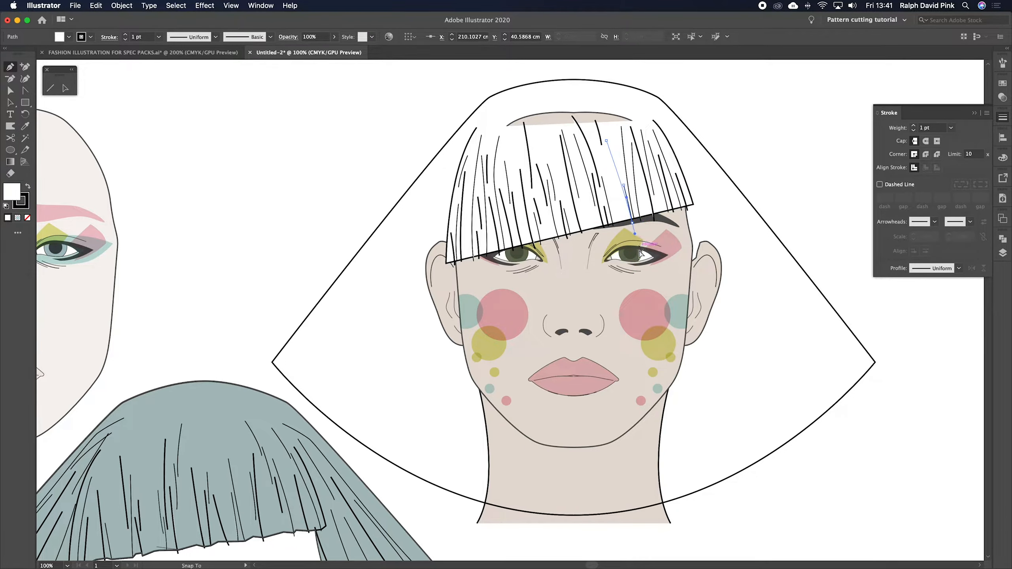
pyautogui.press('super+z')
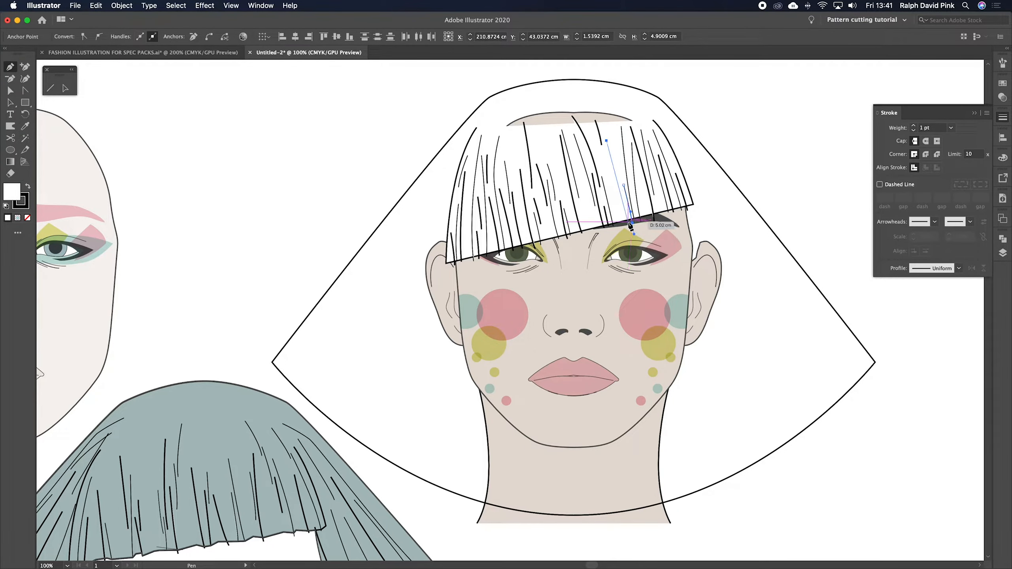
pyautogui.moveTo(633, 253); pyautogui.dragTo(634, 253)
pyautogui.press('a')
pyautogui.click(723, 135)
# Delete the remaining strands that start at the hairline just right of the fringe's centre.
pyautogui.click(581, 129)
pyautogui.press('Delete')
pyautogui.press('Delete')
pyautogui.click(597, 127)
pyautogui.press('Delete')
# Reshape the long thick strand left of the fringe's centre by shifting its upper end right and bending its curve.
pyautogui.moveTo(524, 122); pyautogui.dragTo(536, 119)
pyautogui.moveTo(532, 163); pyautogui.dragTo(527, 147)
pyautogui.click(727, 97)
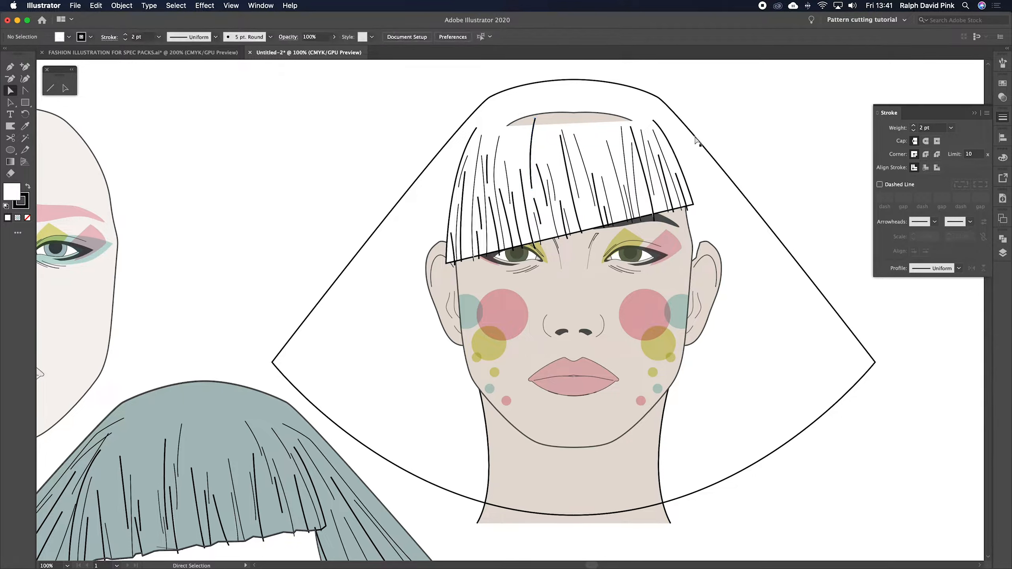
# Delete surplus strands from the right part of the fringe and from its lower left area.
pyautogui.click(647, 160)
pyautogui.press('Delete')
pyautogui.click(642, 169)
pyautogui.press('Delete')
pyautogui.click(496, 220)
pyautogui.press('Delete')
pyautogui.click(496, 219)
pyautogui.press('Delete')
# Draw a short 2 pt strand in the lower left of the fringe, ending at its lower edge.
pyautogui.press('p')
pyautogui.click(489, 214)
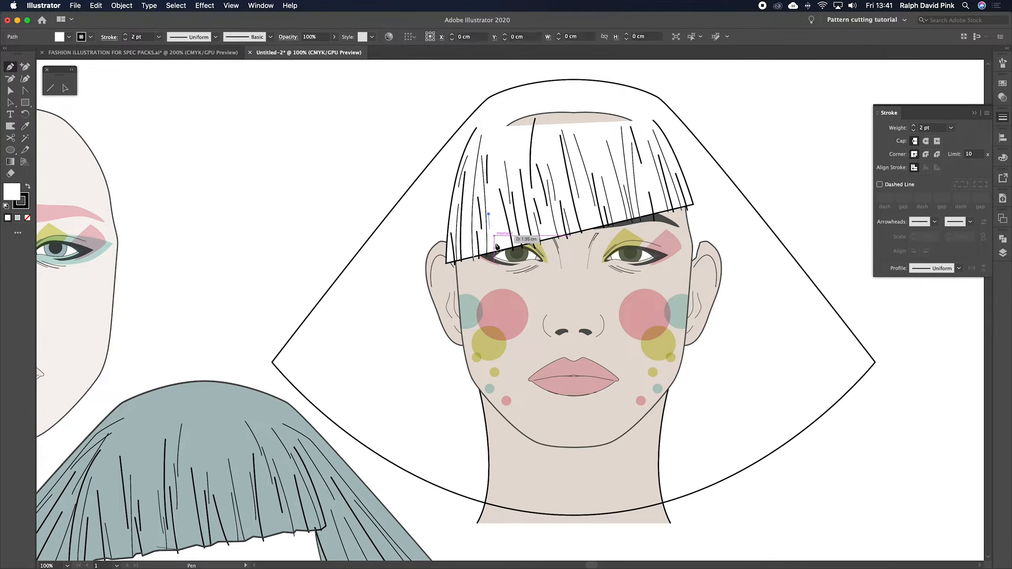
pyautogui.press('Escape')
pyautogui.press('v')
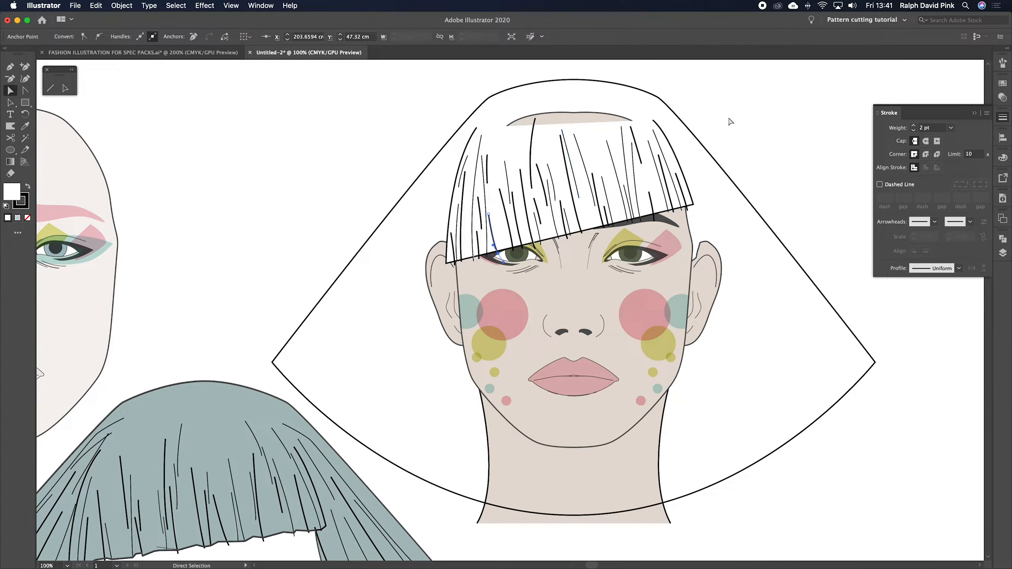
pyautogui.moveTo(722, 141)
pyautogui.mouseDown()
pyautogui.moveTo(735, 113)
pyautogui.moveTo(749, 149)
pyautogui.moveTo(728, 148)
pyautogui.mouseUp()
pyautogui.moveTo(675, 205); pyautogui.dragTo(681, 166)
pyautogui.moveTo(739, 115); pyautogui.dragTo(677, 178)
# Select all the artwork and lock it so that new strands can be drawn over it.
pyautogui.press('p')
pyautogui.moveTo(517, 347); pyautogui.dragTo(684, 136)
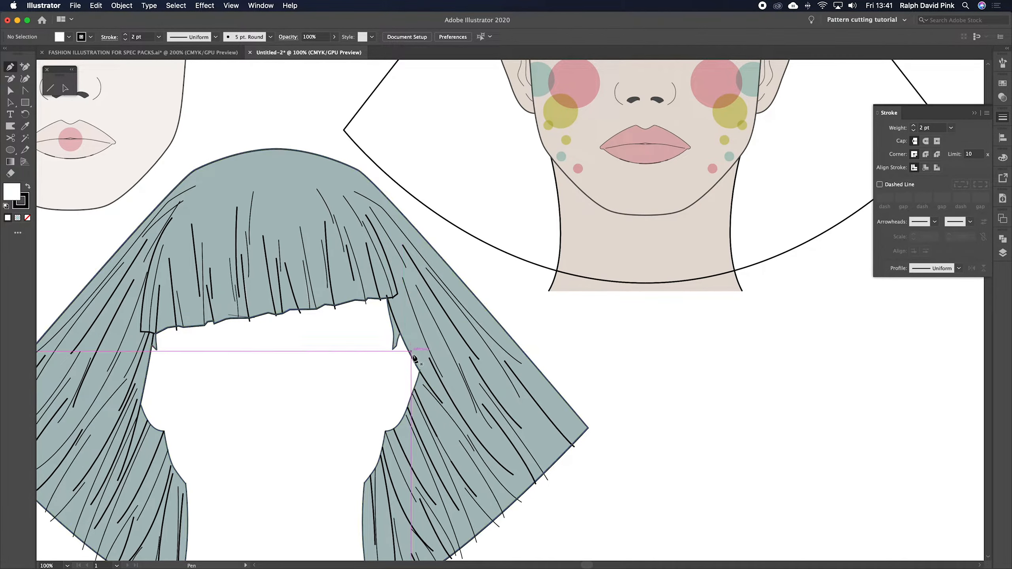
pyautogui.moveTo(696, 197); pyautogui.dragTo(495, 422)
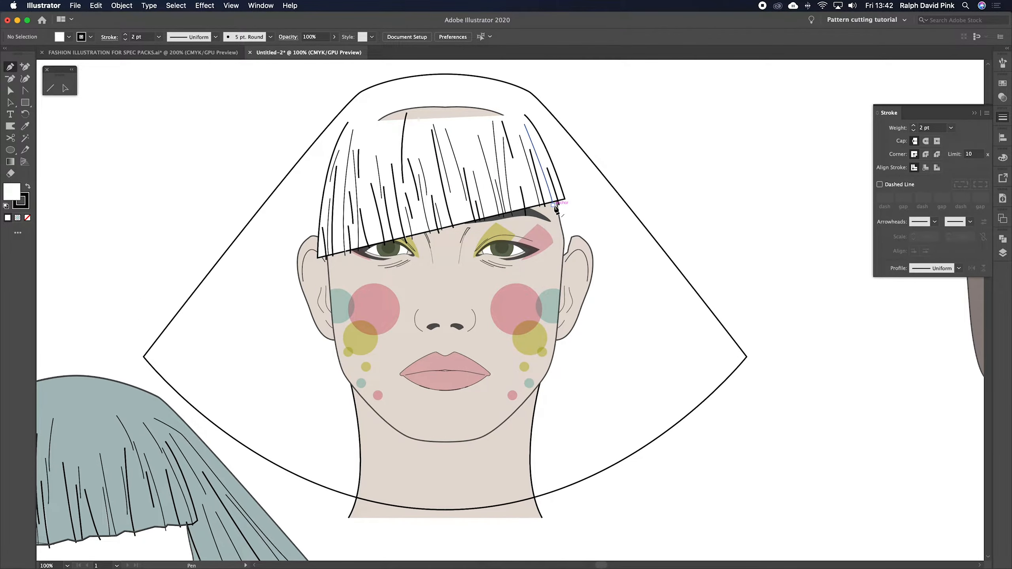
pyautogui.click(121, 5)
pyautogui.moveTo(98, 7)
pyautogui.click(175, 5)
pyautogui.click(176, 5)
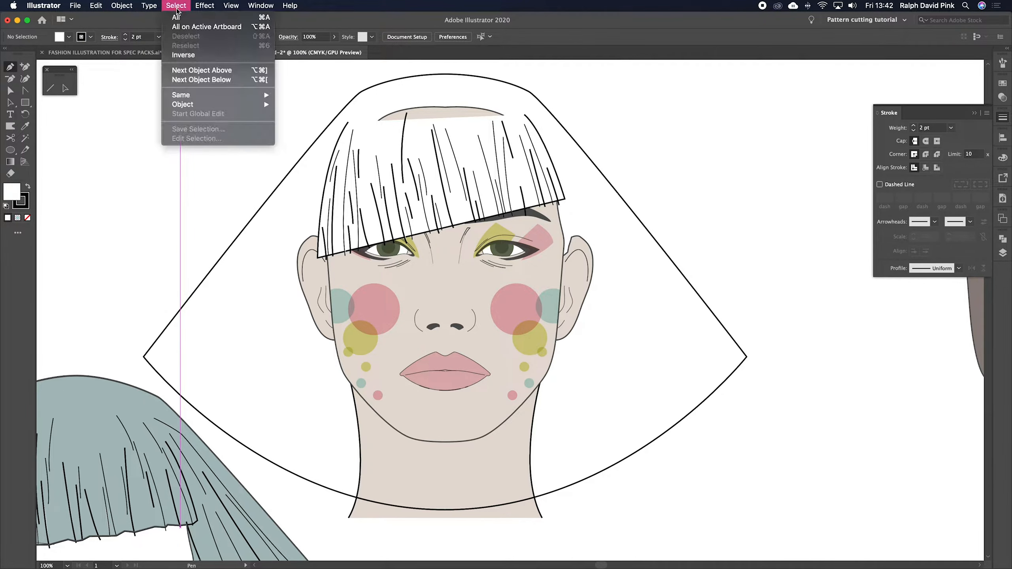
pyautogui.click(176, 18)
pyautogui.click(126, 6)
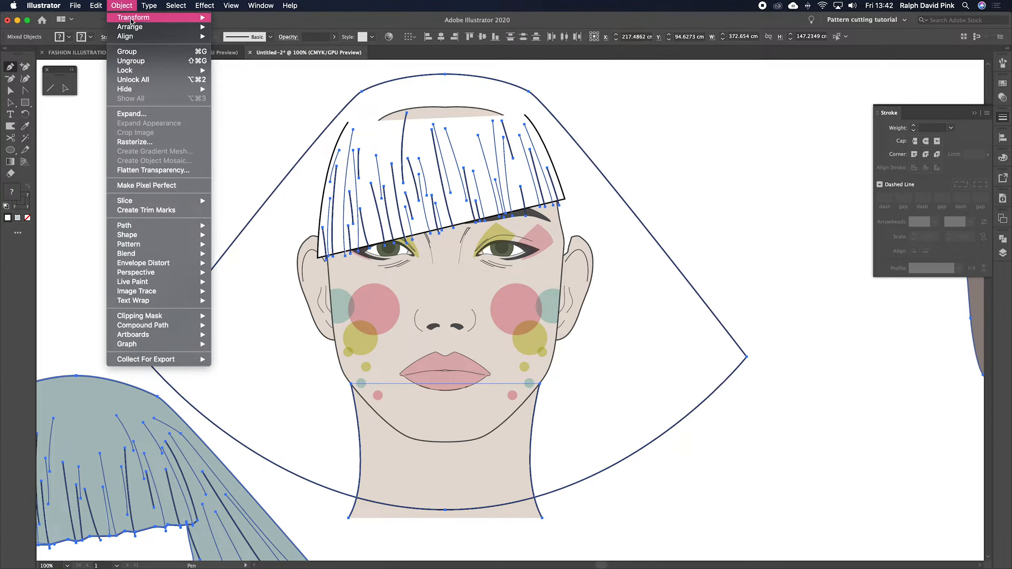
pyautogui.click(136, 80)
pyautogui.click(123, 5)
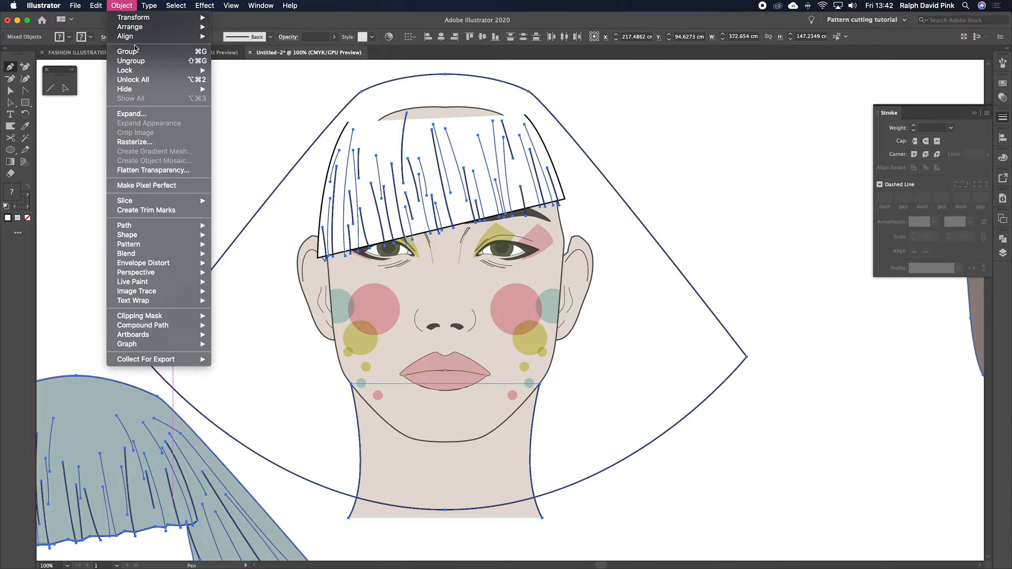
pyautogui.click(225, 69)
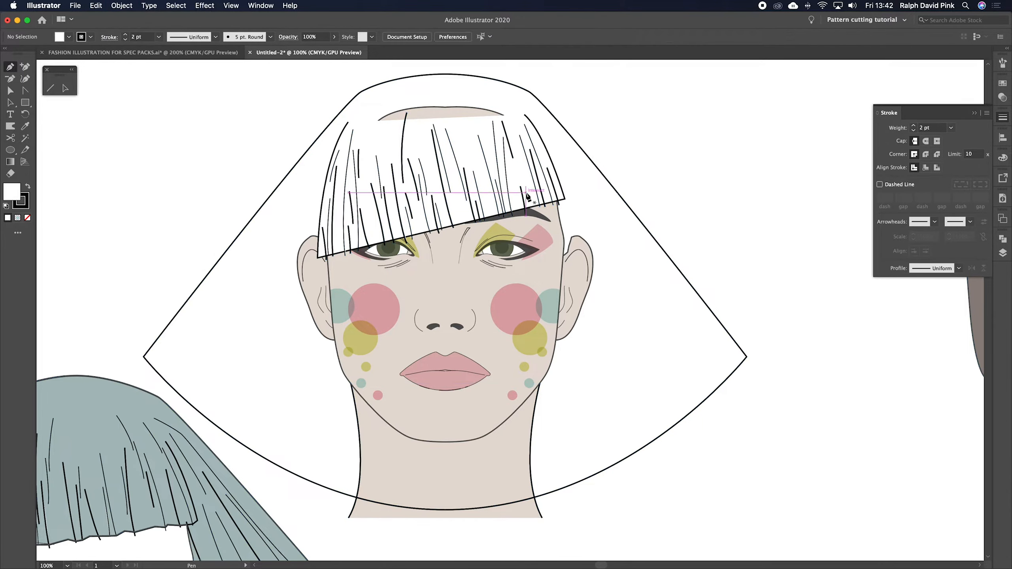
# Draw a long curved 2 pt strand from the right end of the fringe down past the ear into the side hair.
pyautogui.click(554, 203)
pyautogui.moveTo(618, 377); pyautogui.dragTo(658, 437)
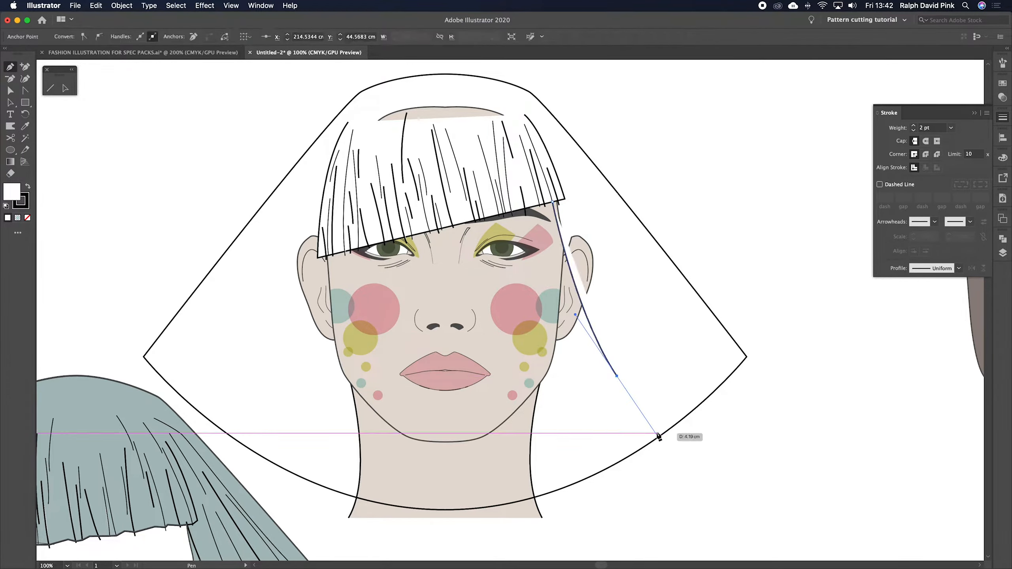
pyautogui.keyDown('super'); pyautogui.click(638, 291); pyautogui.keyUp('super')
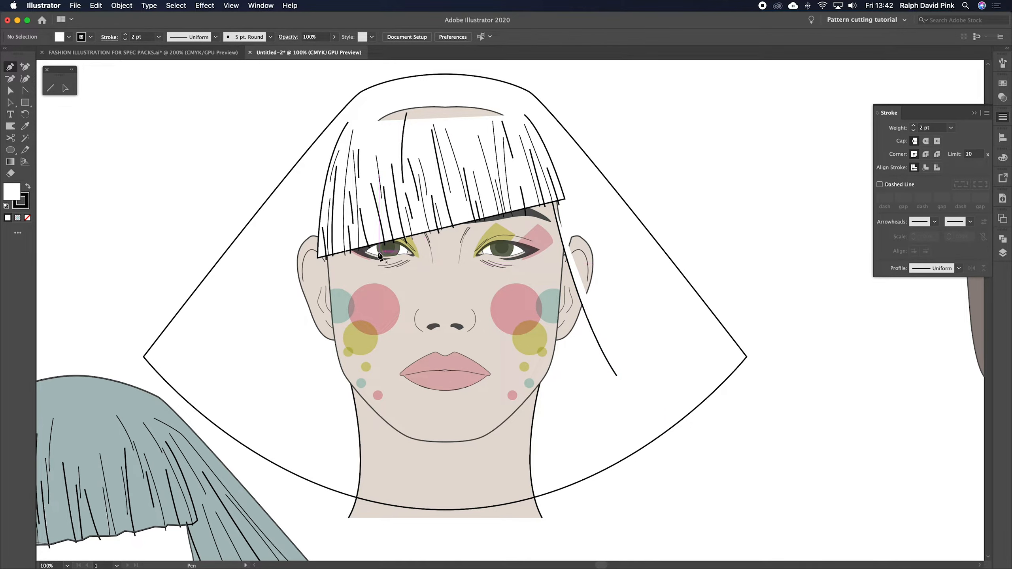
# Draw a long curved 2 pt strand from the left end of the fringe down past the ear, and move its lower end outward.
pyautogui.click(335, 253)
pyautogui.moveTo(293, 422); pyautogui.dragTo(245, 488)
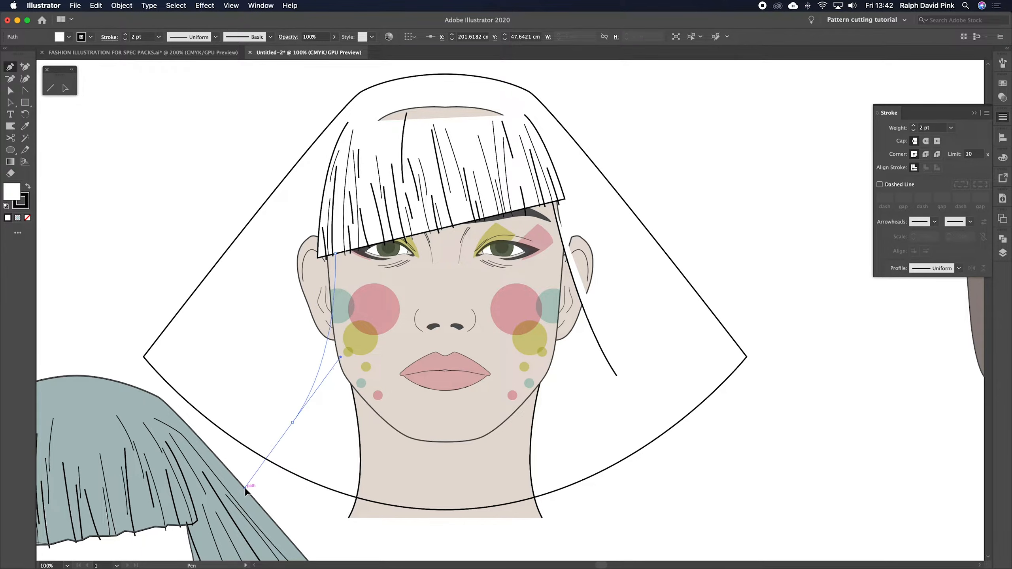
pyautogui.moveTo(293, 423); pyautogui.dragTo(261, 424)
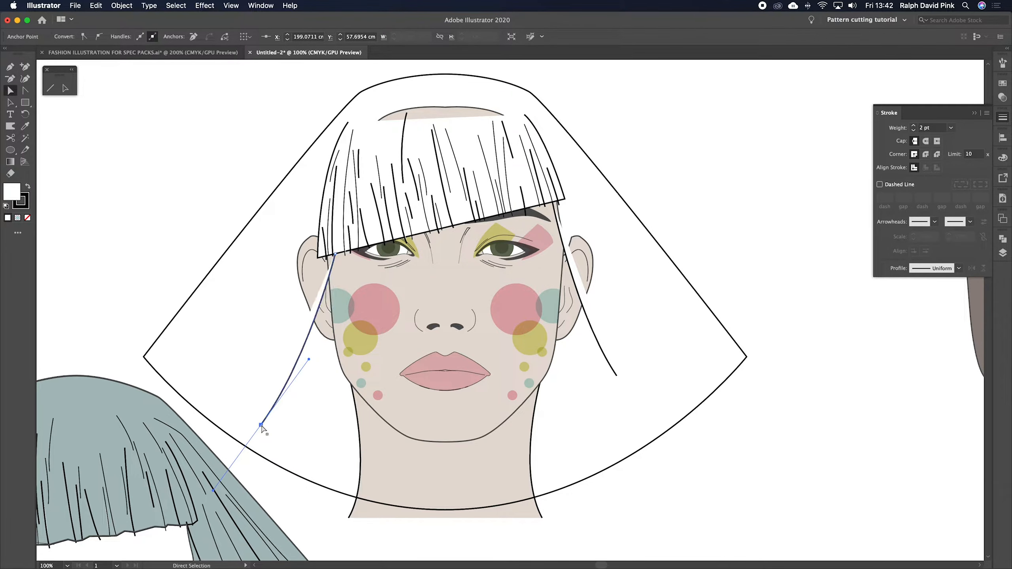
pyautogui.keyDown('super'); pyautogui.click(241, 301); pyautogui.keyUp('super')
pyautogui.moveTo(236, 306); pyautogui.dragTo(263, 276)
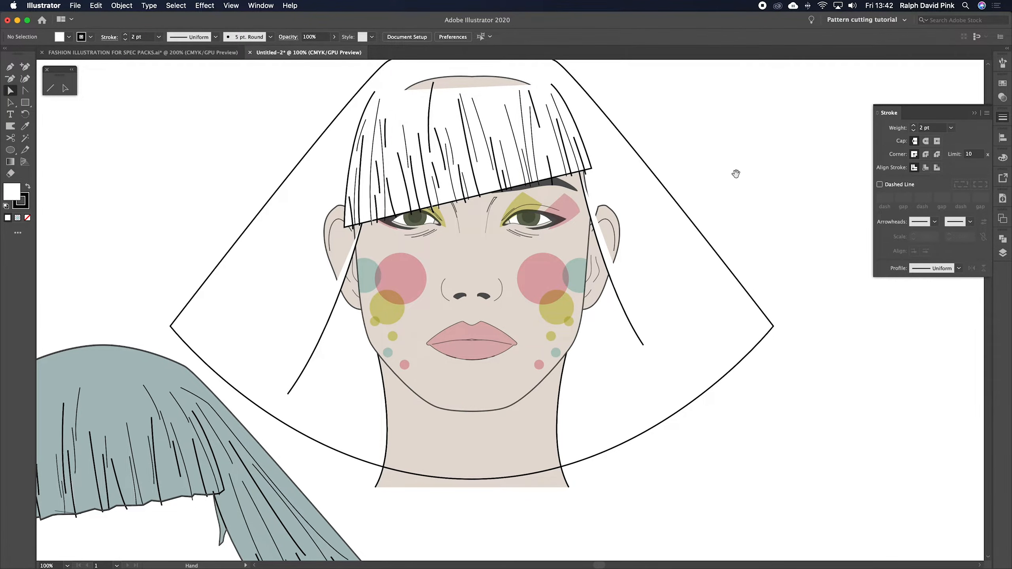
pyautogui.scroll(2, 658, 239)
pyautogui.hscroll(1, 657, 239)
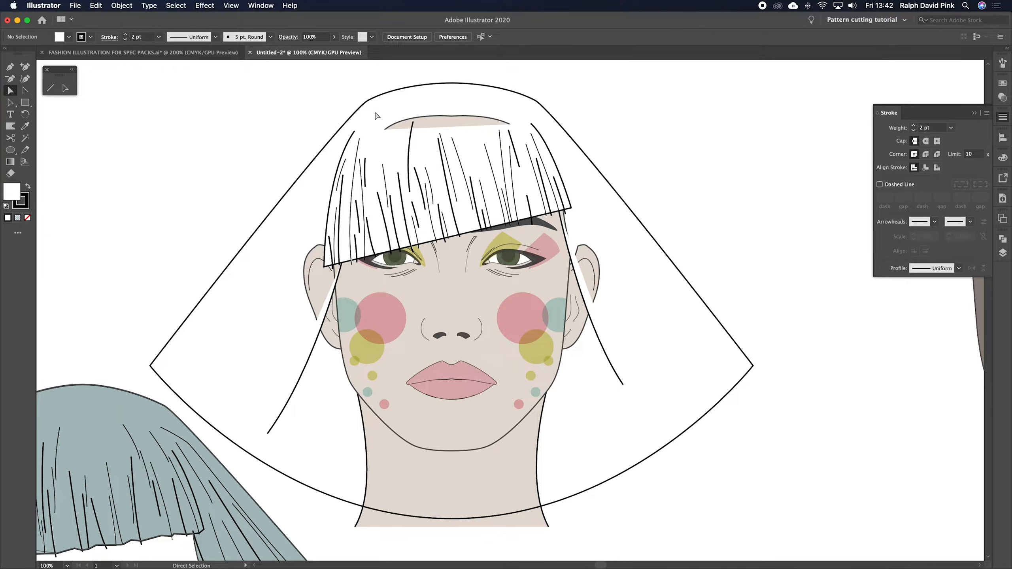
# Unlock all the artwork and cut the right ear's fill shape with Scissors where the long hair strand crosses it.
pyautogui.click(121, 5)
pyautogui.click(131, 79)
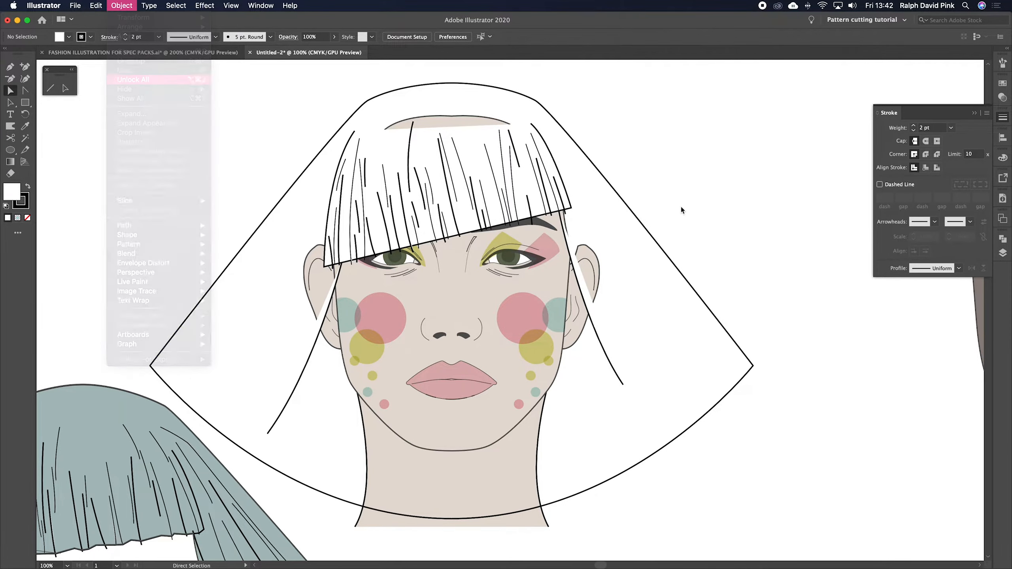
pyautogui.click(594, 275)
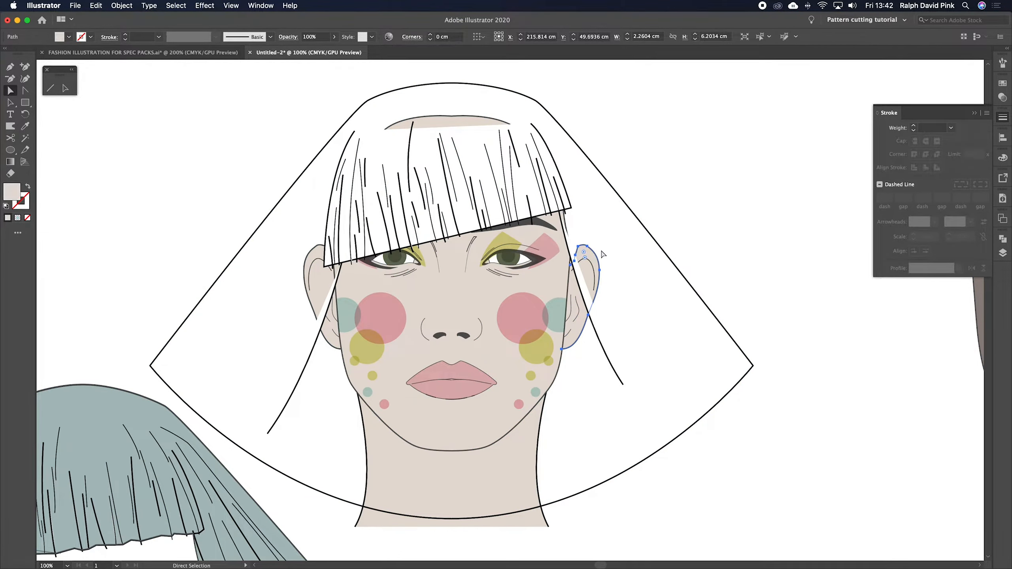
pyautogui.press('super+equal')
pyautogui.press('a')
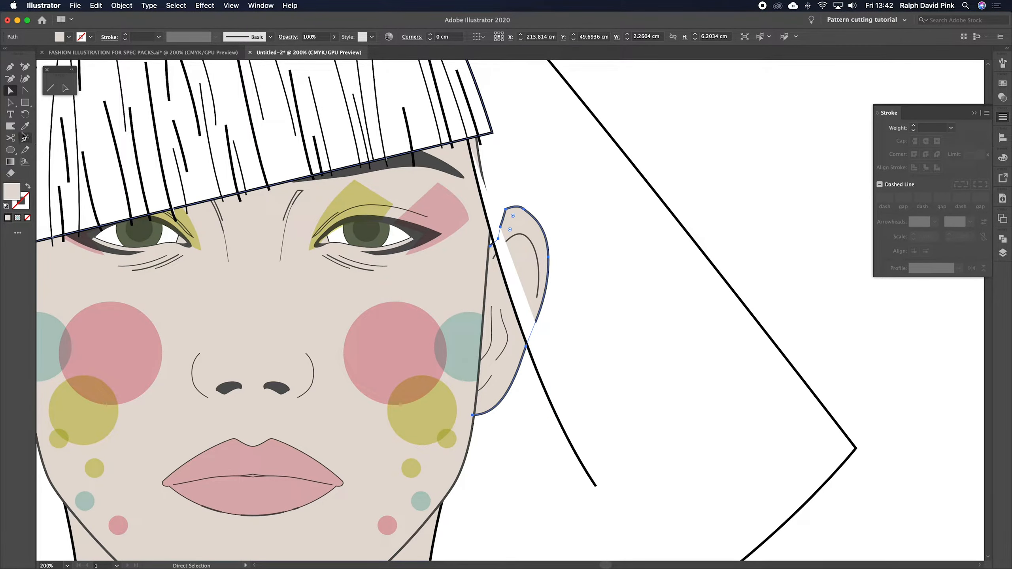
pyautogui.click(11, 138)
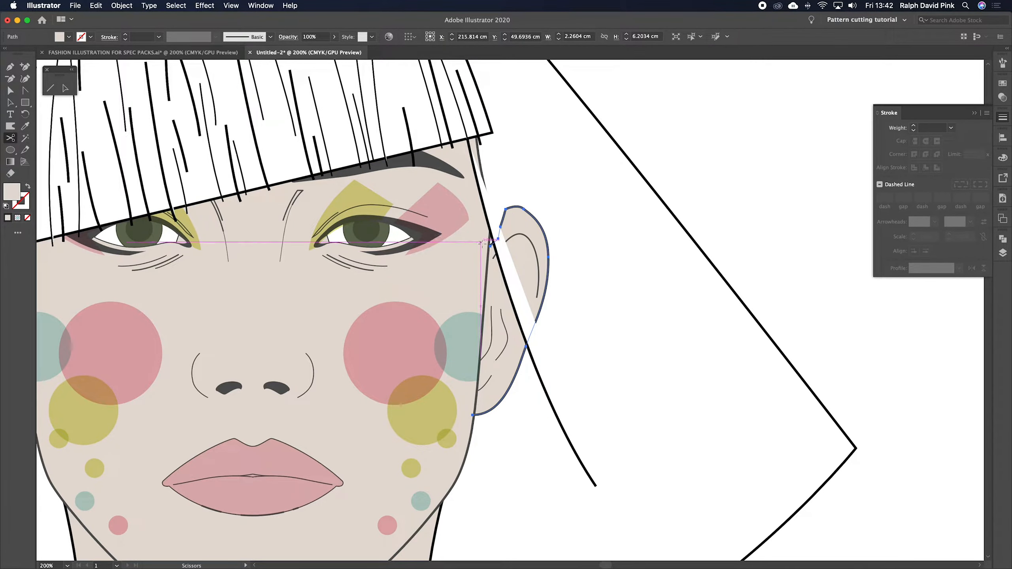
pyautogui.press('super+equal')
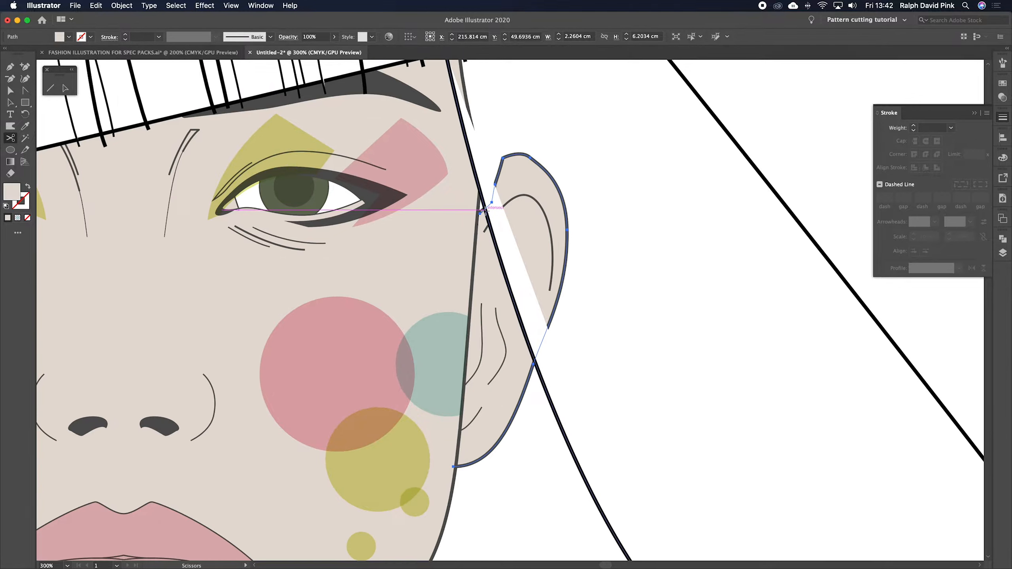
pyautogui.click(483, 210)
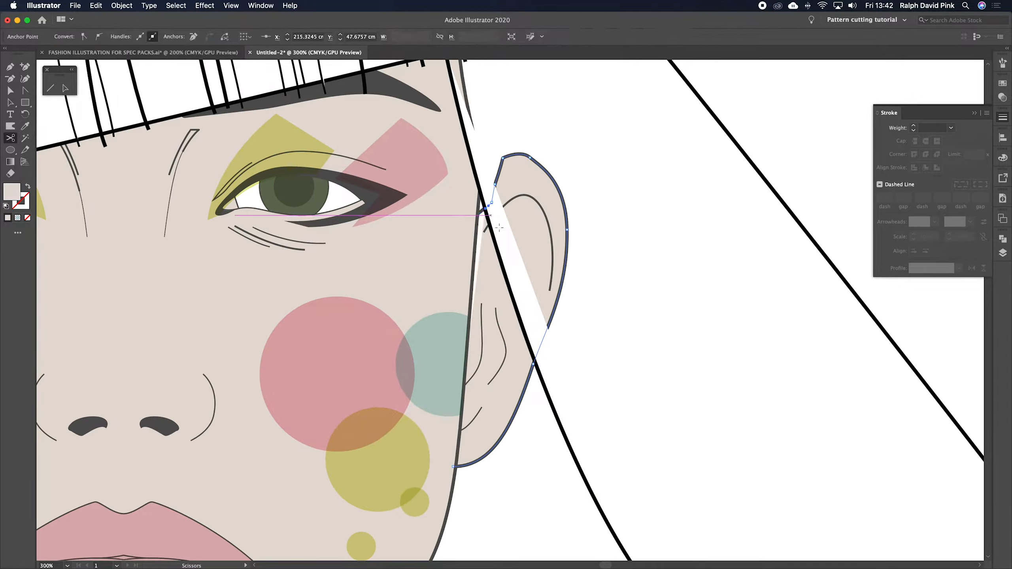
pyautogui.click(535, 359)
# Delete the outer parts of the right ear that lie beyond the hair strand.
pyautogui.press('a')
pyautogui.click(557, 303)
pyautogui.press('Delete')
pyautogui.click(558, 302)
pyautogui.press('Delete')
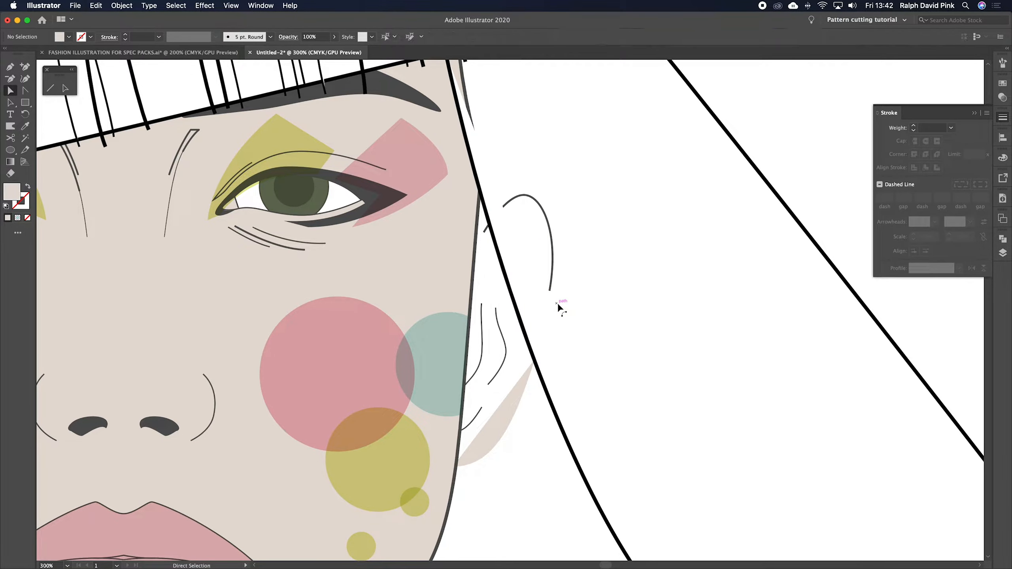
# Give the two remaining right ear pieces the 1 pt unfilled stroke of the inner ear curve using the Eyedropper.
pyautogui.click(523, 402)
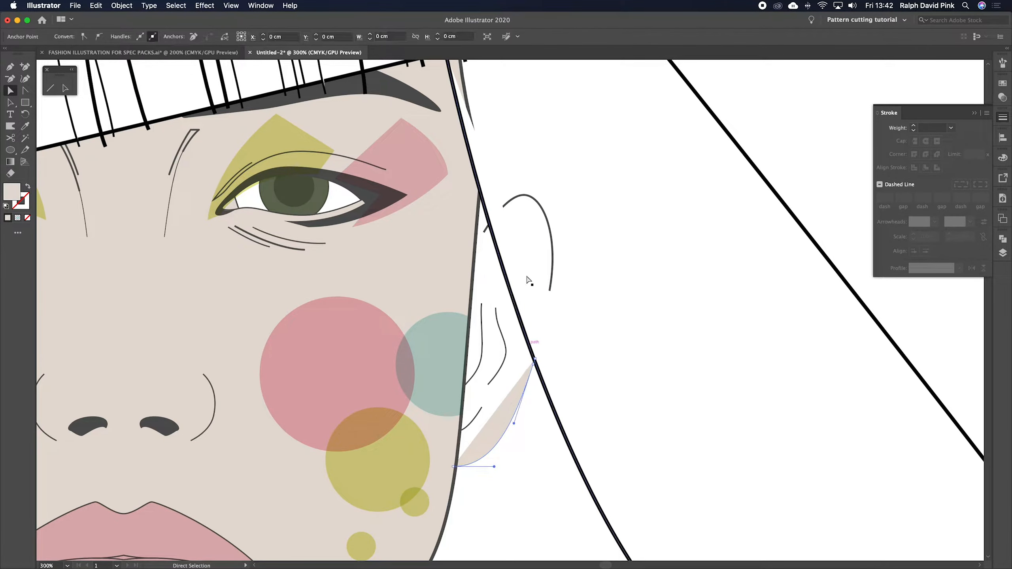
pyautogui.keyDown('shift'); pyautogui.click(482, 216); pyautogui.keyUp('shift')
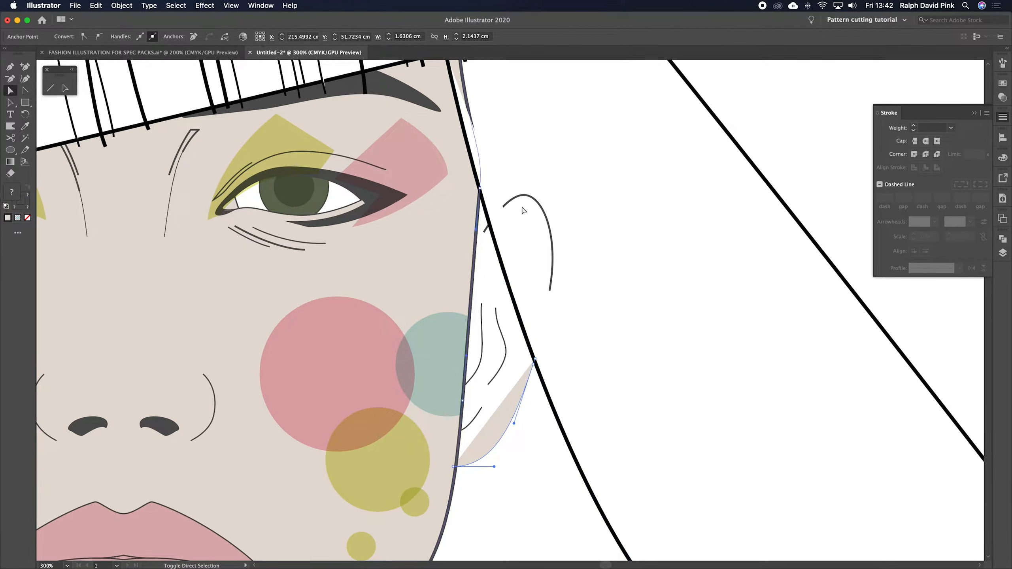
pyautogui.click(485, 215)
pyautogui.press('super+equal')
pyautogui.press('super+equal')
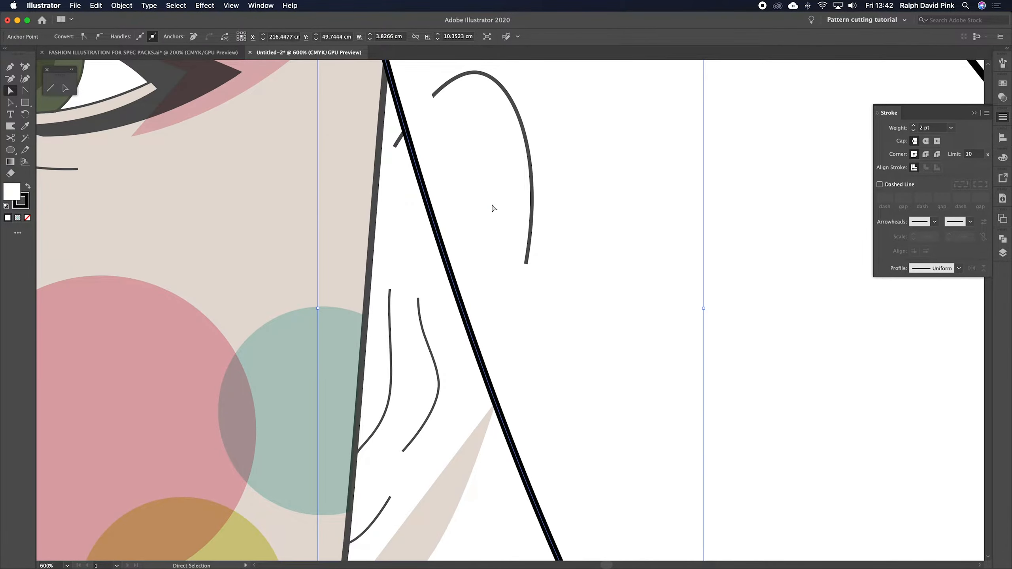
pyautogui.click(392, 106)
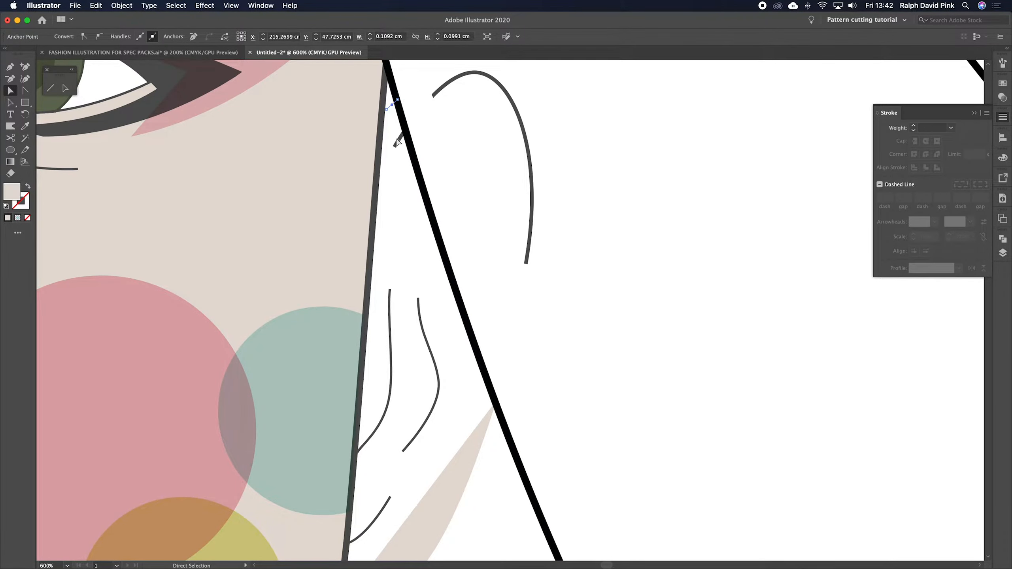
pyautogui.press('i')
pyautogui.click(538, 200)
pyautogui.press('super+minus')
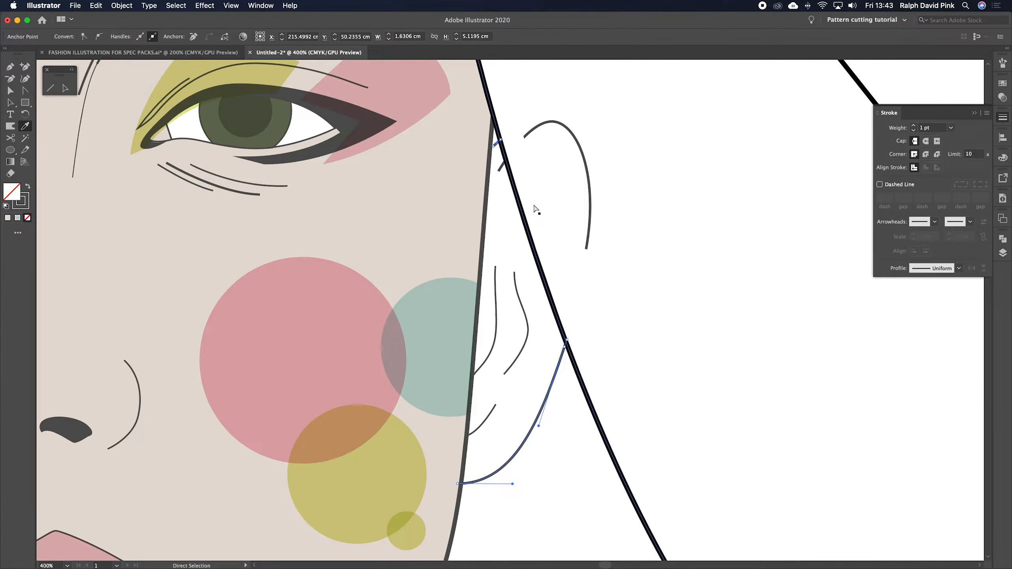
# Join the open ends of the upper and lower ear pieces along the hair strand.
pyautogui.press('super+minus')
pyautogui.press('p')
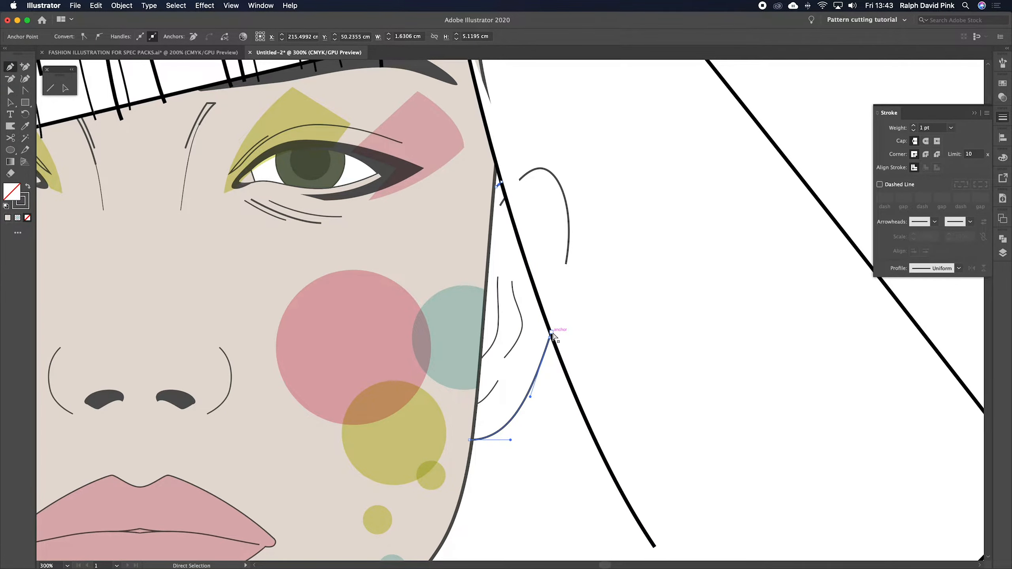
pyautogui.press('super+plus')
pyautogui.press('super+plus')
pyautogui.press('v')
pyautogui.click(595, 353)
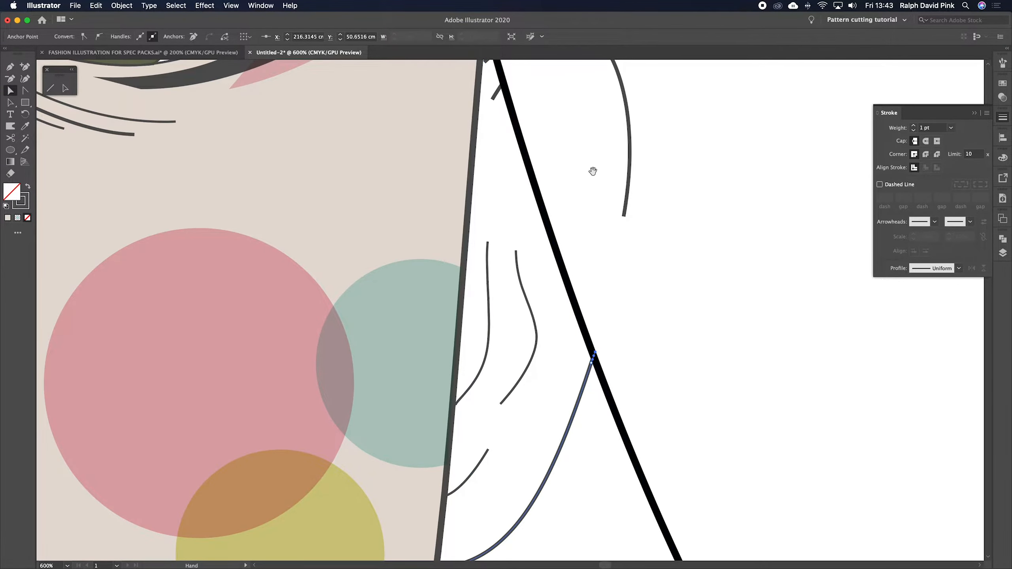
pyautogui.scroll(5, 554, 242)
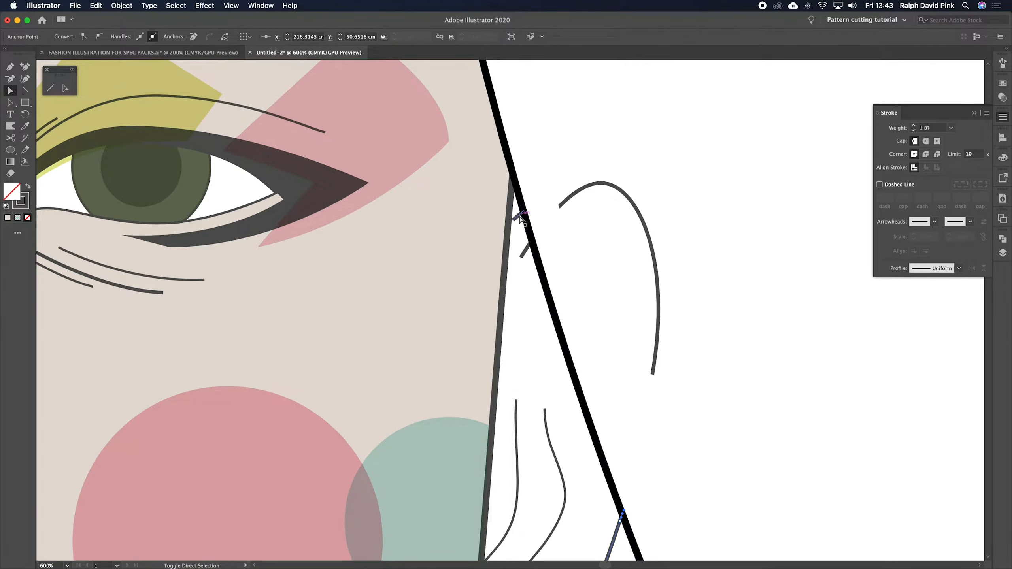
pyautogui.moveTo(520, 219); pyautogui.dragTo(526, 215)
pyautogui.rightClick(543, 199)
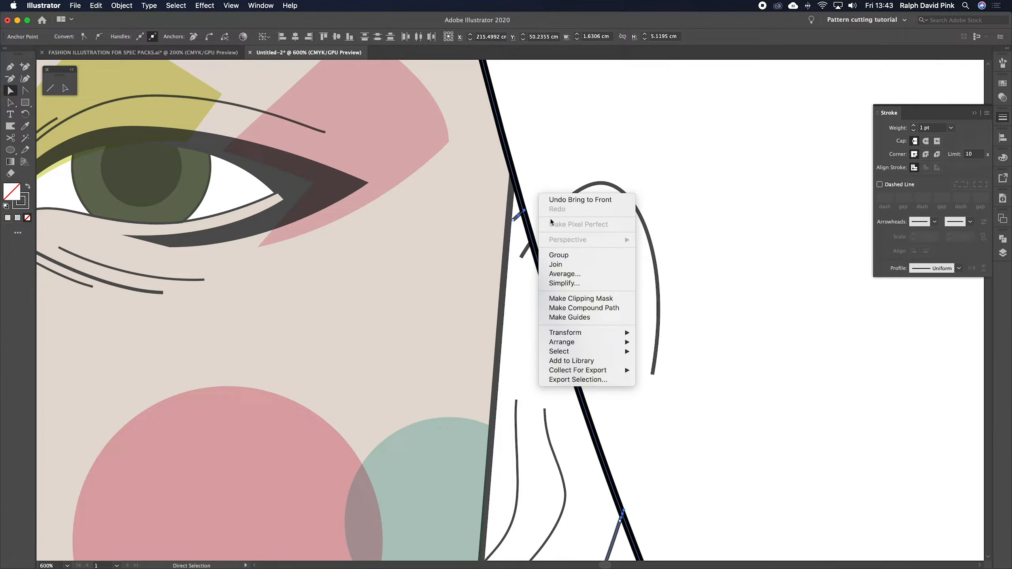
pyautogui.click(574, 266)
pyautogui.press('super+minus')
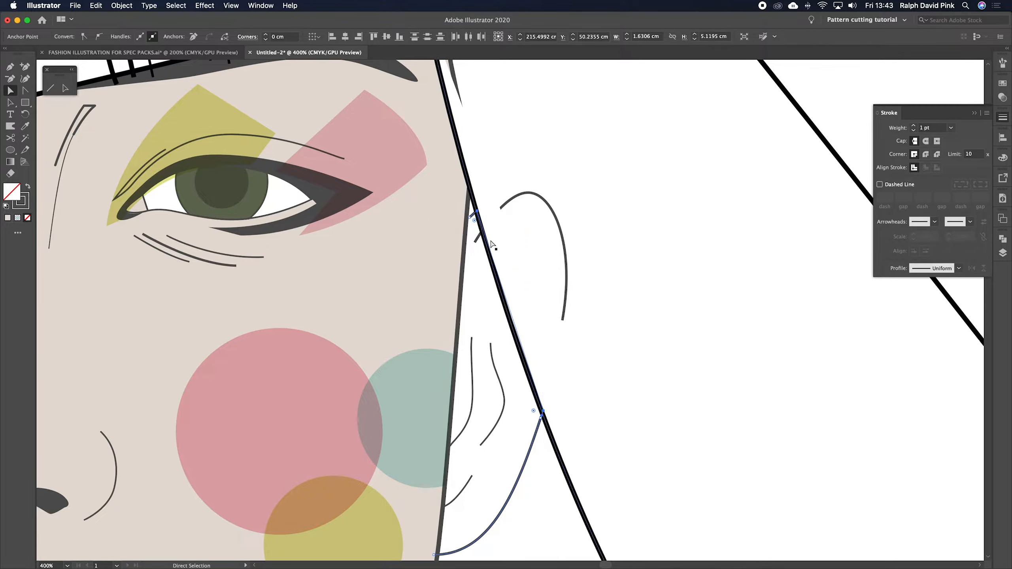
# Adjust the upper part of the joined ear outline so that it reaches the edge of the face.
pyautogui.click(476, 223)
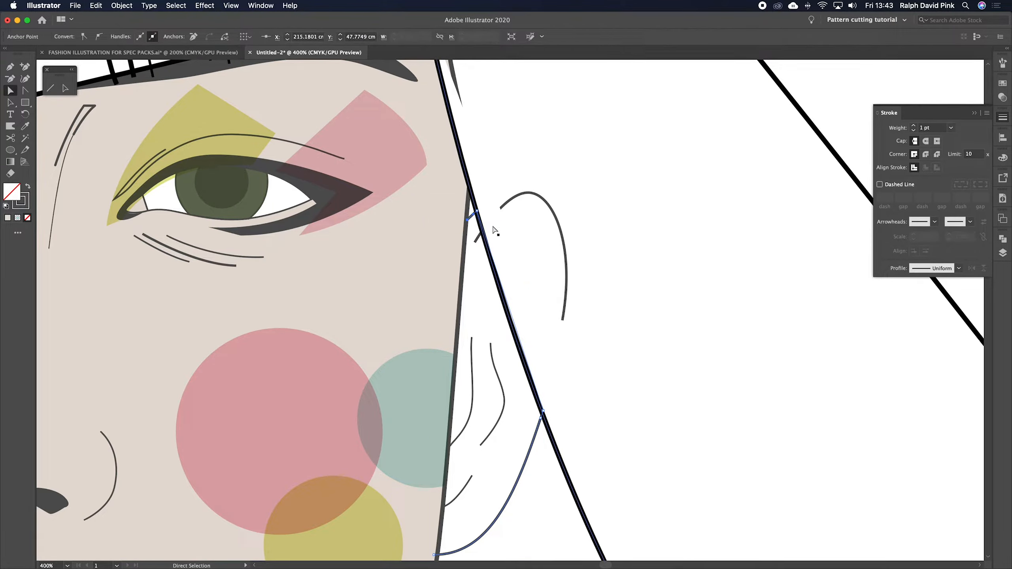
pyautogui.press('super+minus')
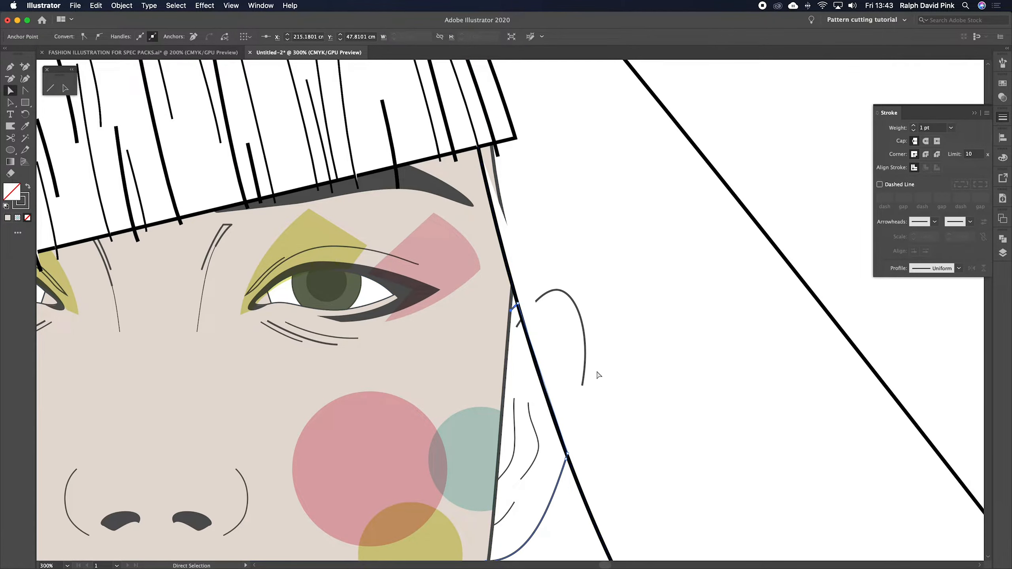
pyautogui.click(589, 370)
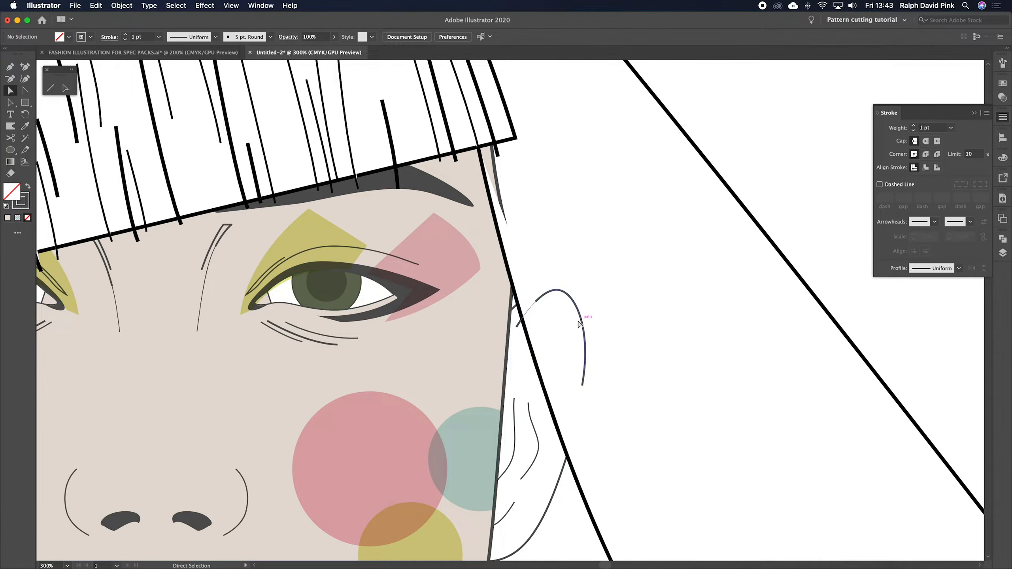
pyautogui.click(584, 324)
pyautogui.press('Delete')
pyautogui.scroll(-2, 583, 323)
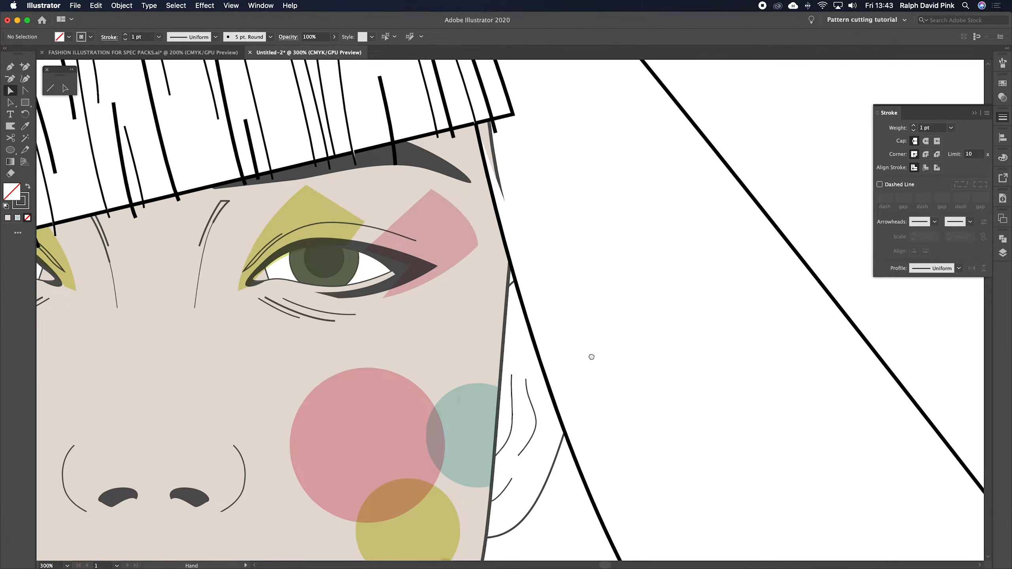
pyautogui.press('super+z')
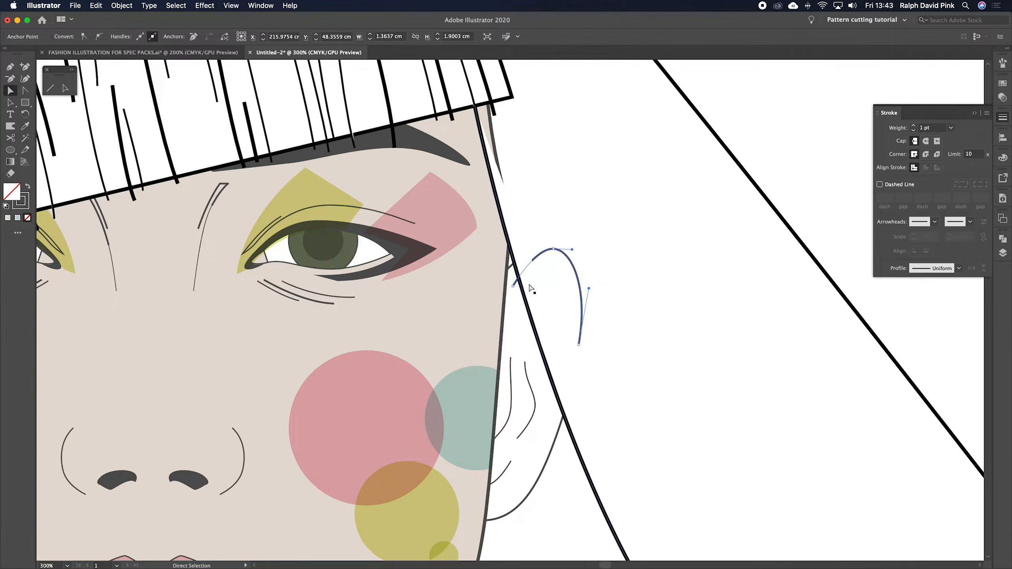
# Cut the inner ear curve with Scissors at the hair strand and delete its outer part.
pyautogui.press('c')
pyautogui.click(519, 278)
pyautogui.press('a')
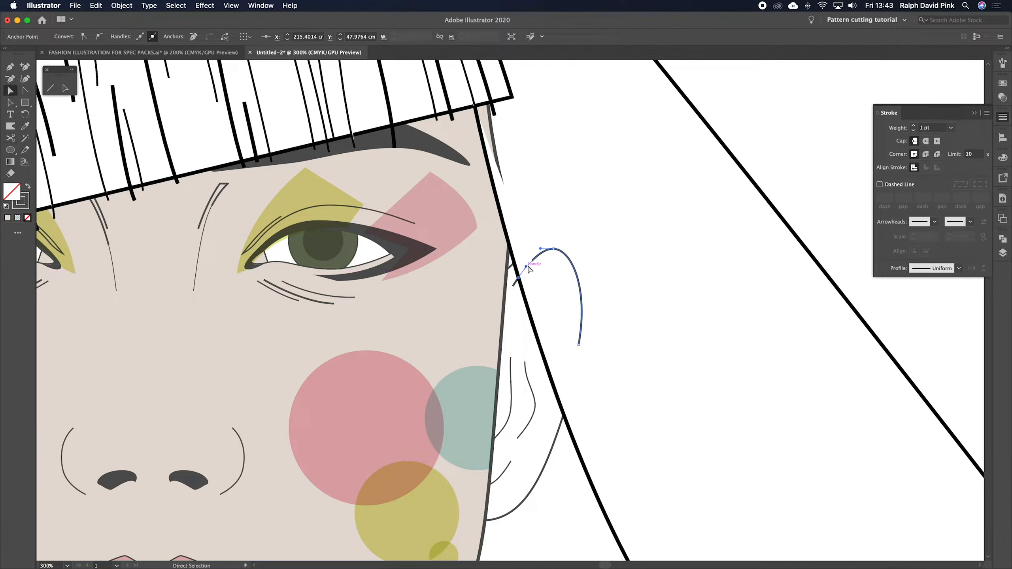
pyautogui.press('Delete')
pyautogui.press('Delete')
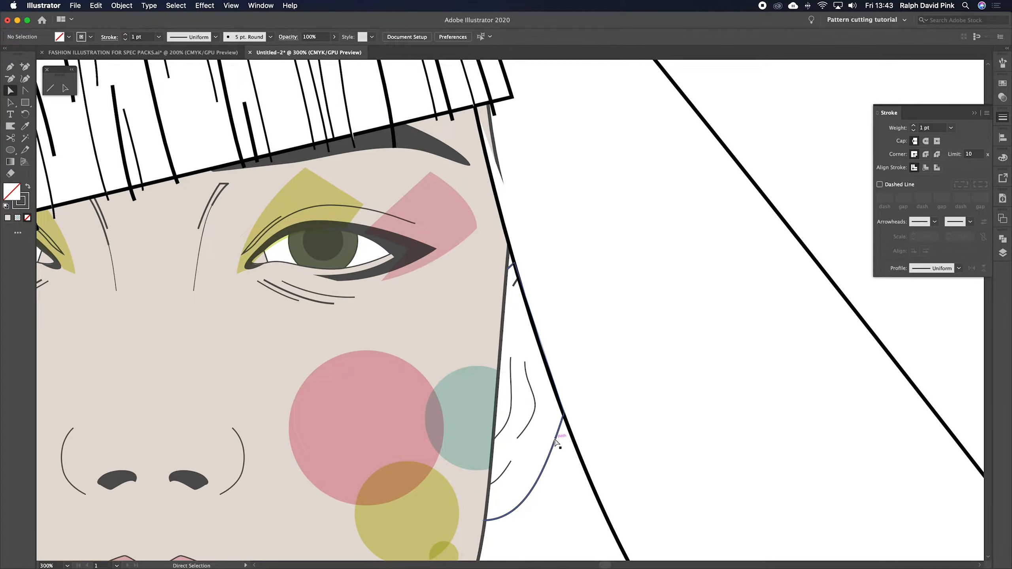
# Match the right ear outline's stroke to the 1.7911 pt outline of the face using the Eyedropper.
pyautogui.click(557, 442)
pyautogui.press('i')
pyautogui.press('a')
pyautogui.scroll(-5, 514, 398)
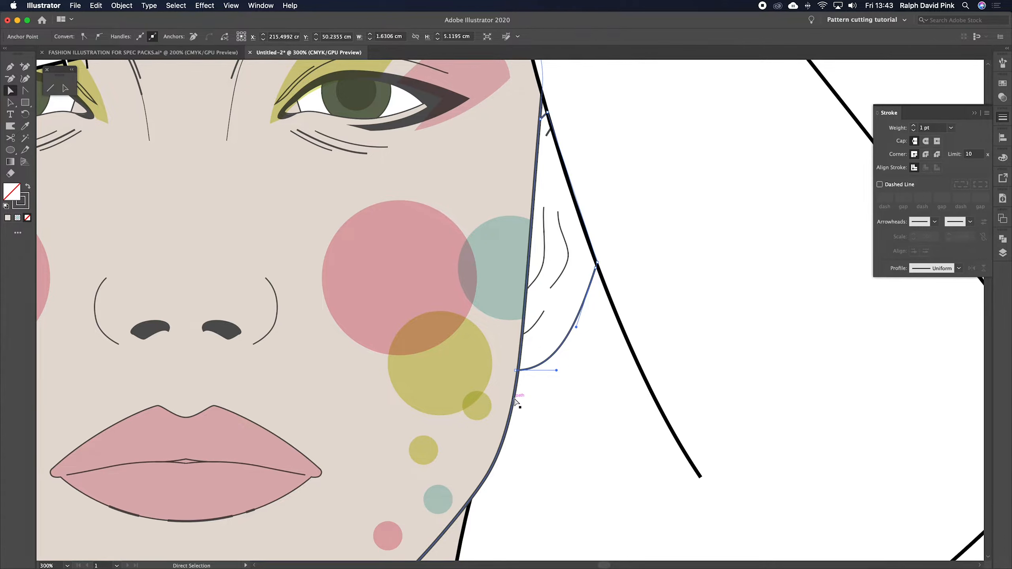
pyautogui.press('i')
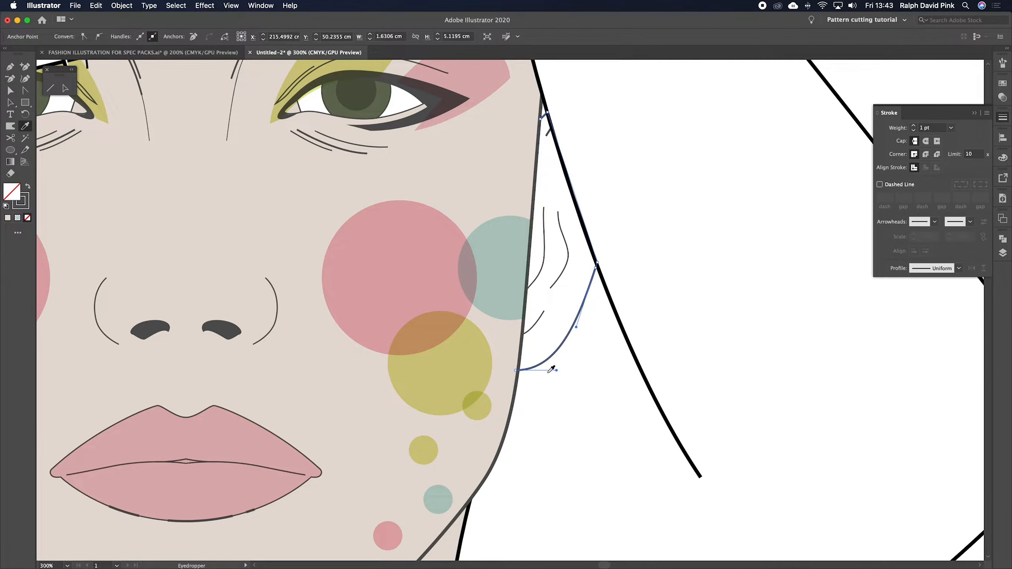
pyautogui.click(518, 393)
pyautogui.press('a')
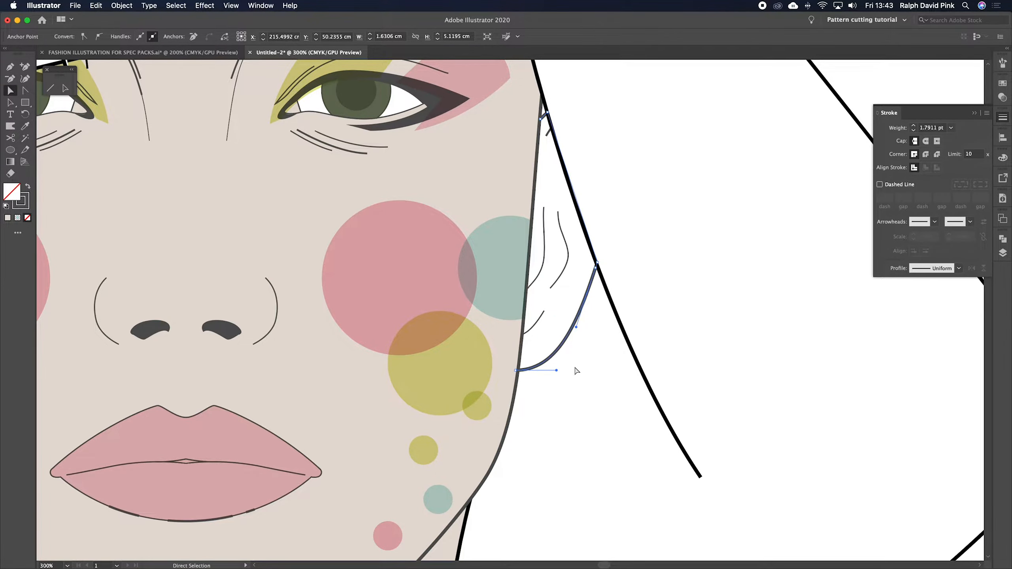
# Copy the right ear's outline and paste the duplicate in back.
pyautogui.scroll(3, 590, 337)
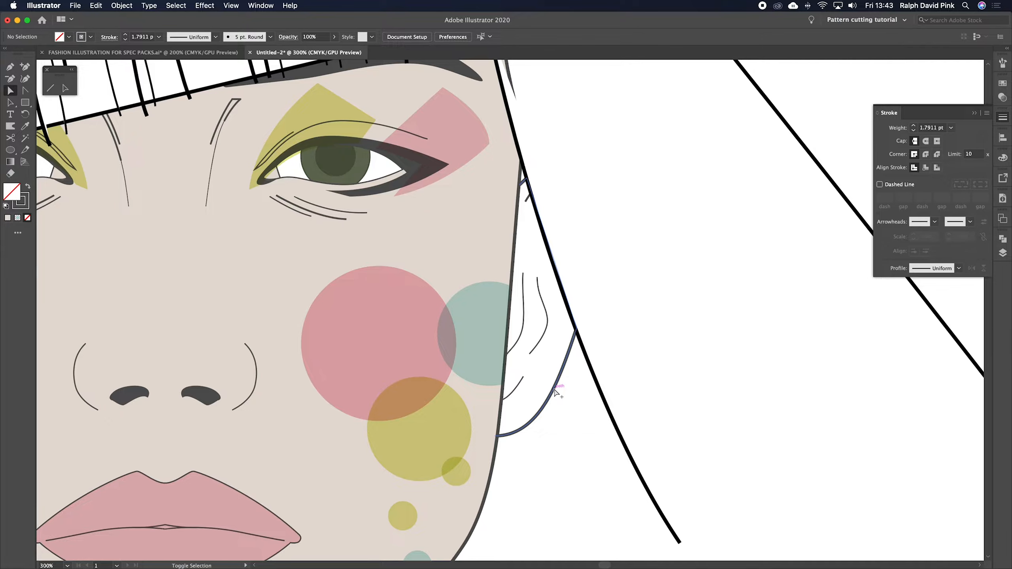
pyautogui.click(556, 392)
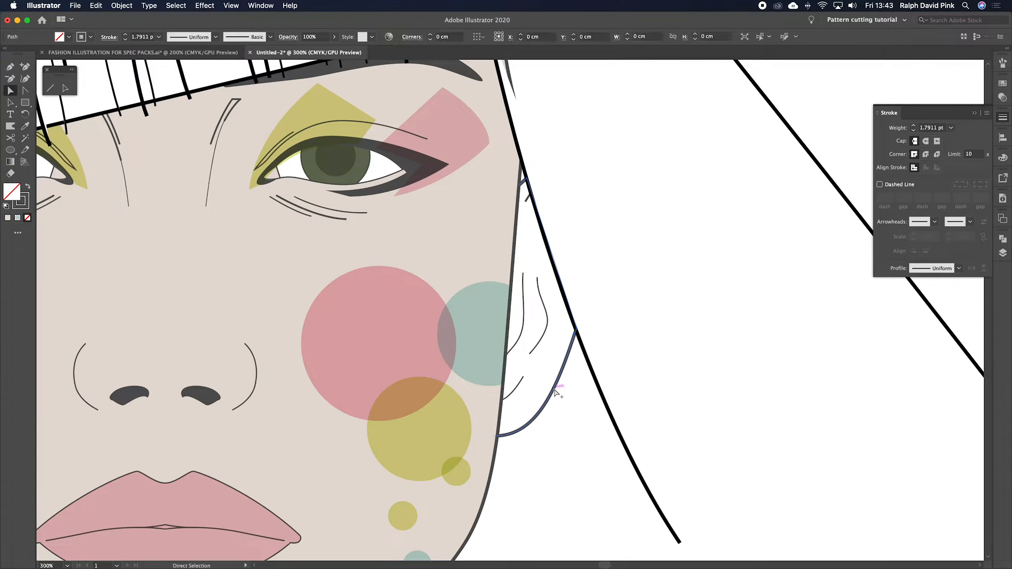
pyautogui.click(105, 10)
pyautogui.click(103, 6)
pyautogui.click(102, 6)
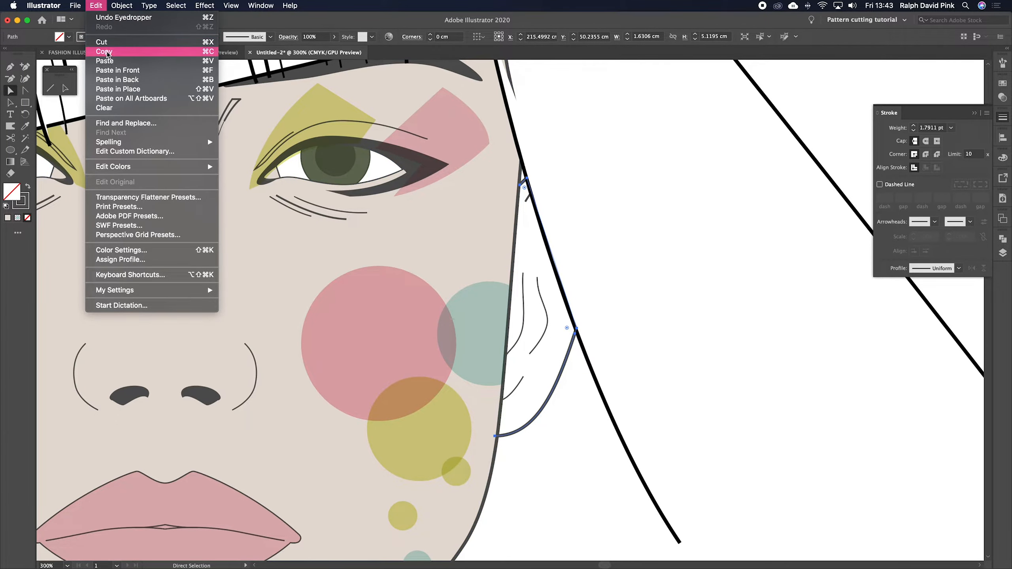
pyautogui.click(146, 83)
# Fill the duplicate of the right ear outline with the face's beige, without a stroke, using the Eyedropper.
pyautogui.moveTo(534, 275); pyautogui.dragTo(558, 273)
pyautogui.press('Down')
pyautogui.moveTo(574, 319); pyautogui.dragTo(577, 362)
pyautogui.moveTo(576, 363); pyautogui.dragTo(577, 334)
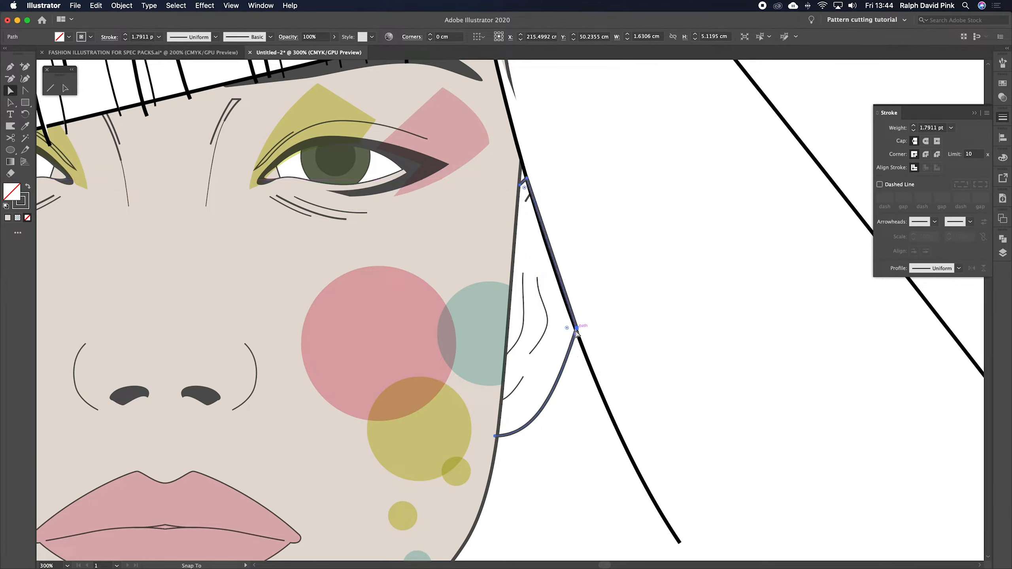
pyautogui.click(25, 127)
pyautogui.click(257, 247)
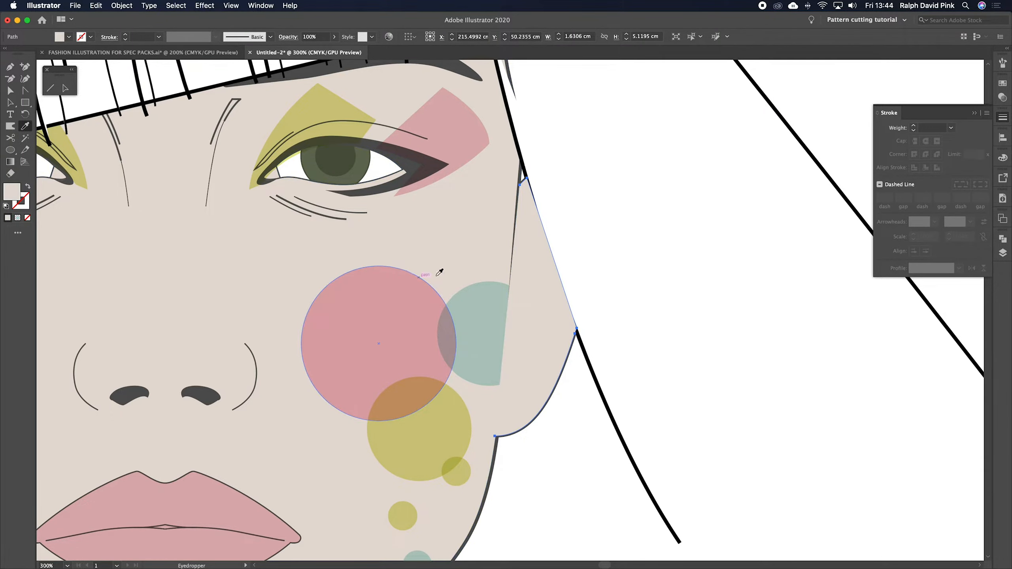
# Send the beige right ear shape to the back, behind the ear lines and the hair strand.
pyautogui.click(127, 5)
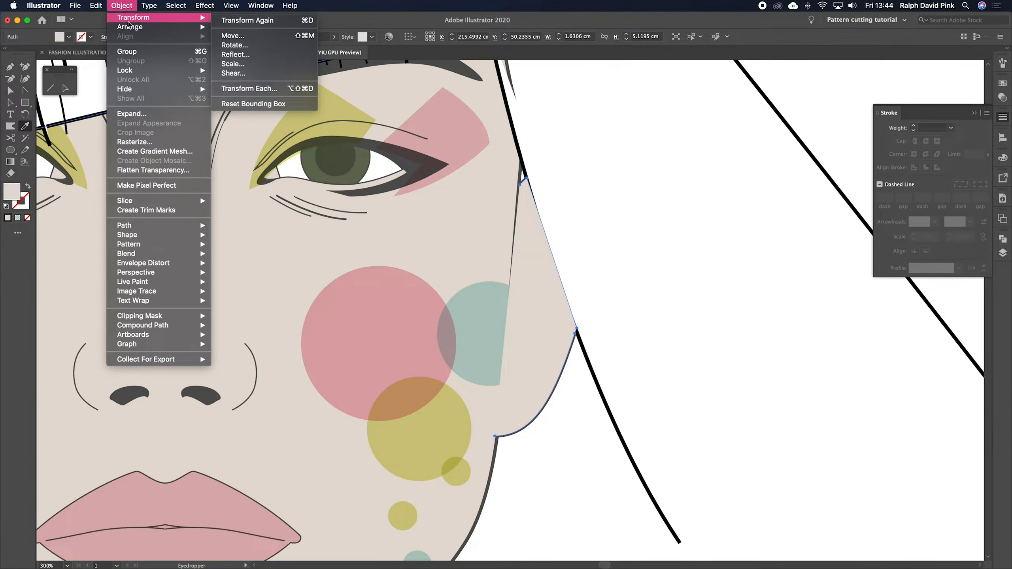
pyautogui.click(239, 54)
pyautogui.press('v')
pyautogui.click(612, 323)
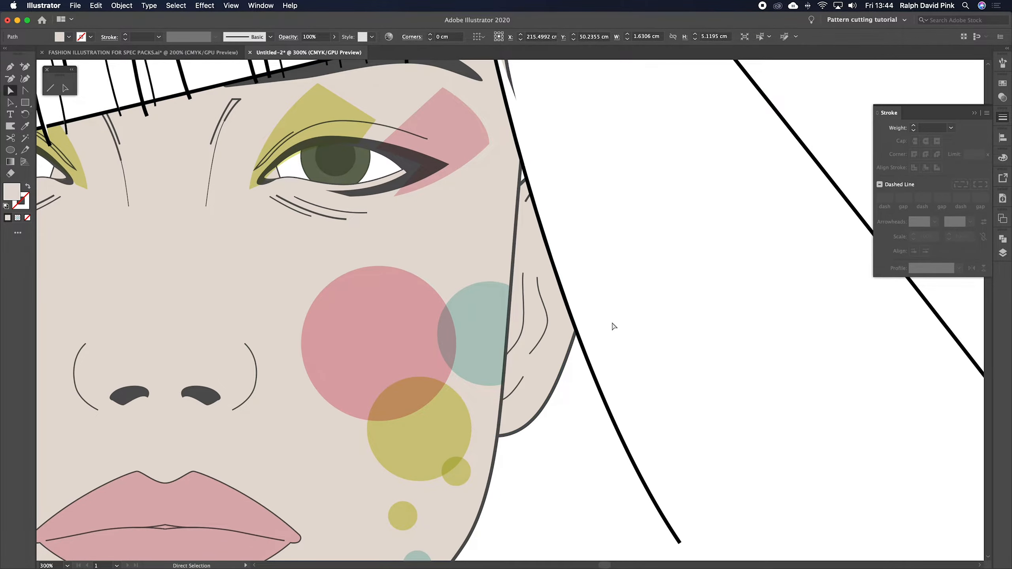
# Delete the old beige fill shape of the ear on the left side of the face.
pyautogui.press('super+minus')
pyautogui.press('super+minus')
pyautogui.moveTo(593, 330); pyautogui.dragTo(754, 297)
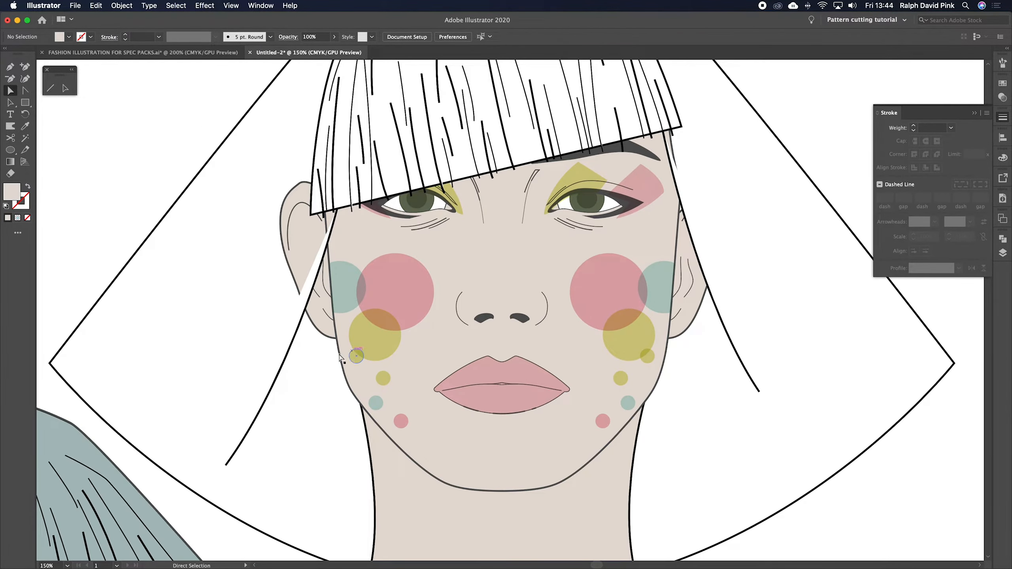
pyautogui.press('super+plus')
pyautogui.press('super+plus')
pyautogui.moveTo(331, 360); pyautogui.dragTo(598, 355)
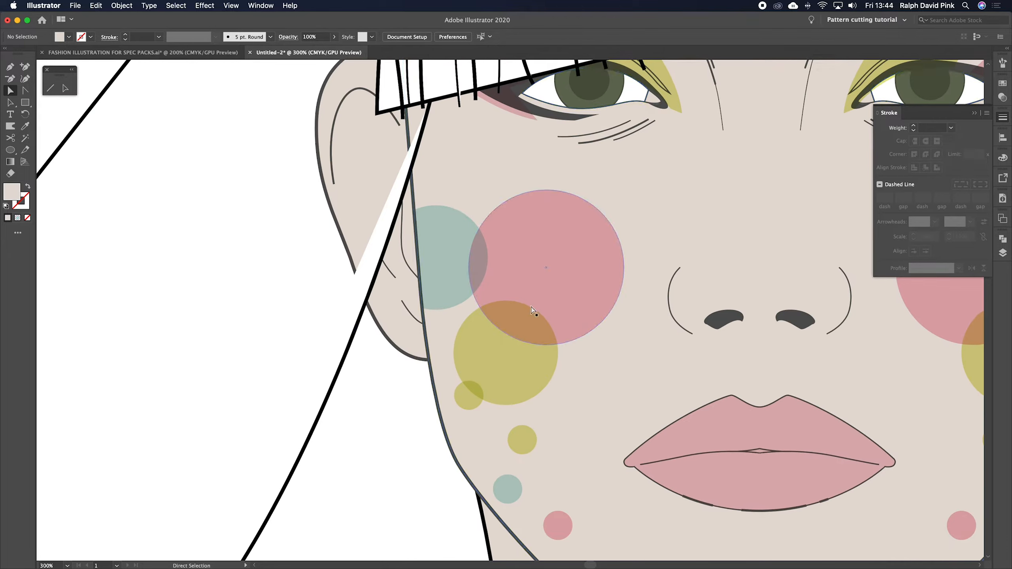
pyautogui.press('super+minus')
pyautogui.scroll(2, 407, 330)
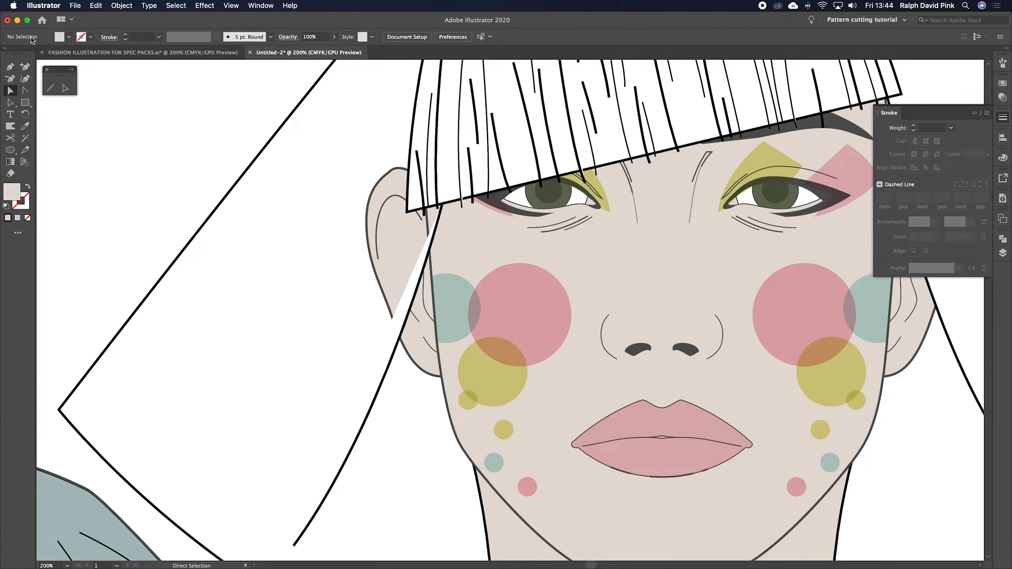
pyautogui.click(420, 351)
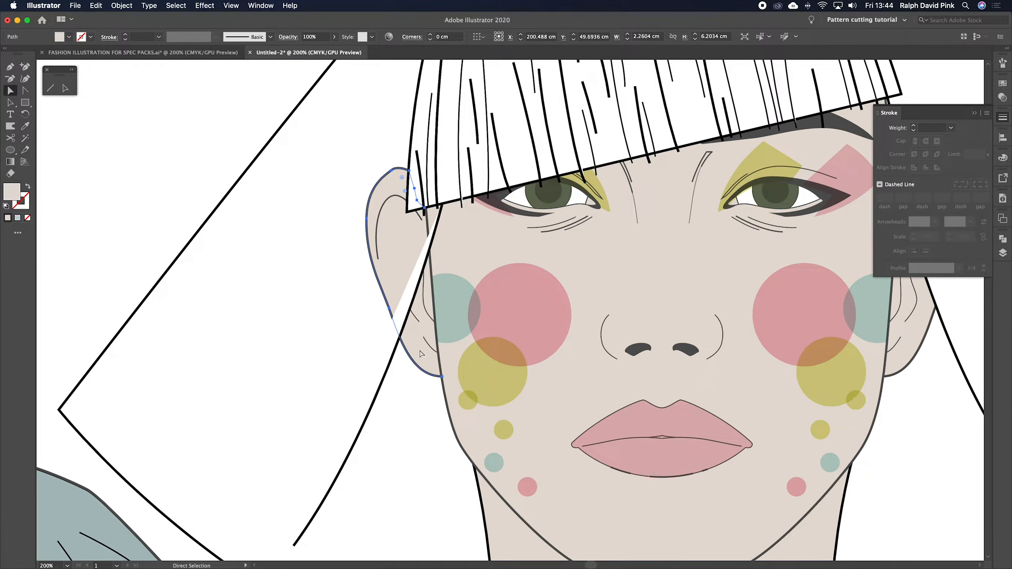
pyautogui.press('Delete')
# Cut the left ear outline with Scissors at the hair strand and delete its upper part and the inner curve outside the strand.
pyautogui.press('super+plus')
pyautogui.hscroll(-3, 418, 377)
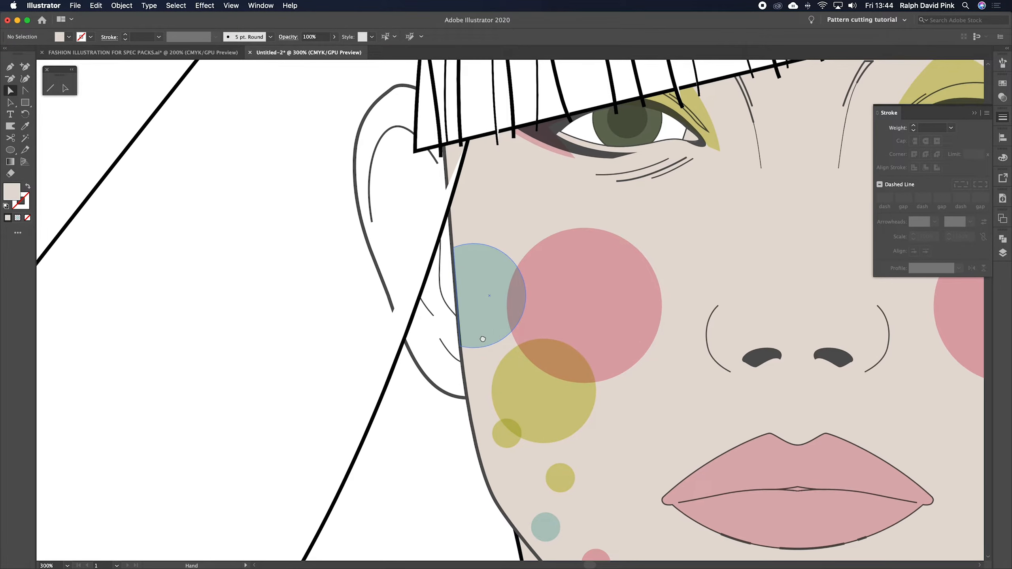
pyautogui.click(424, 374)
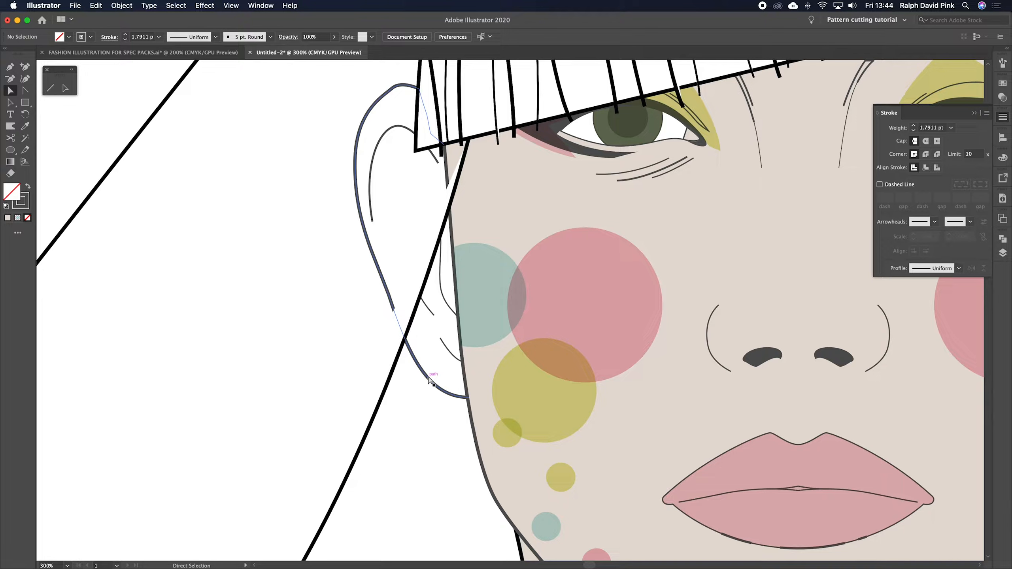
pyautogui.click(12, 138)
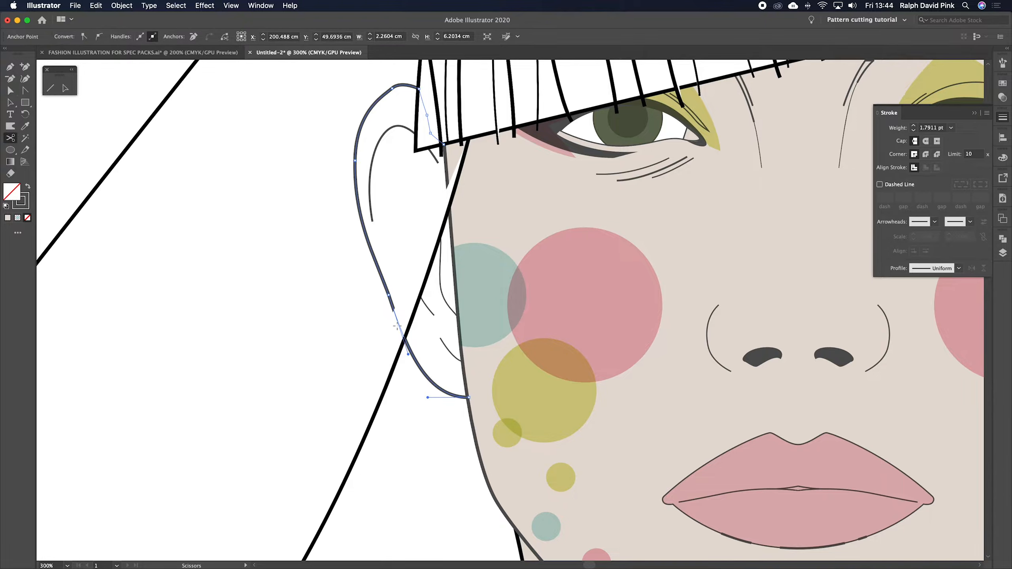
pyautogui.click(405, 338)
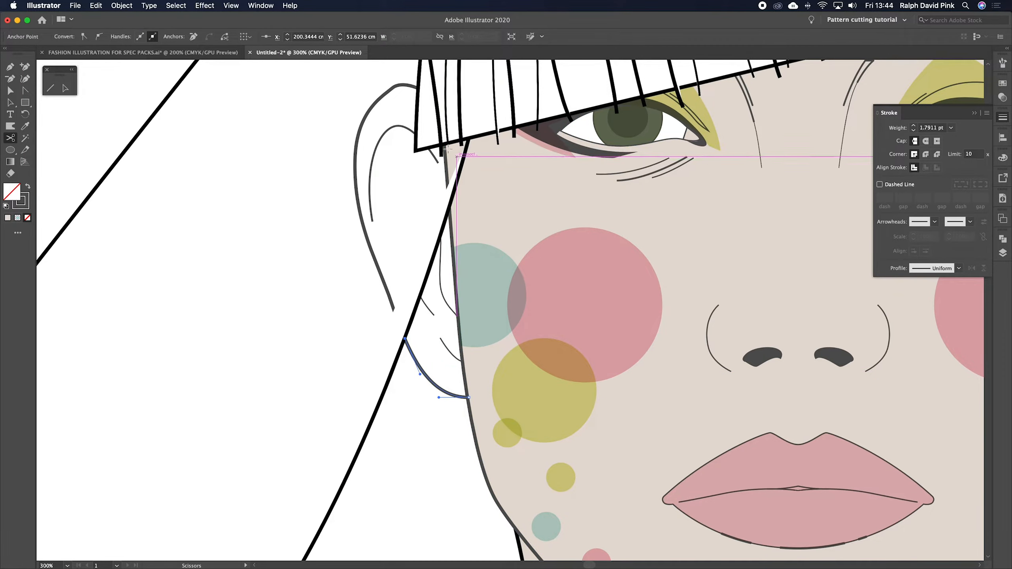
pyautogui.press('a')
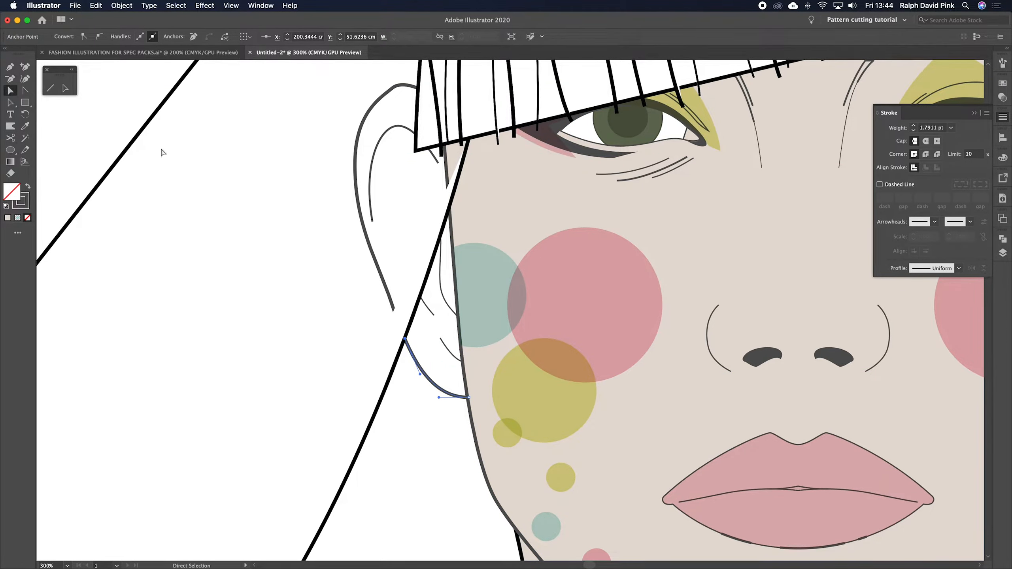
pyautogui.click(331, 183)
pyautogui.click(355, 161)
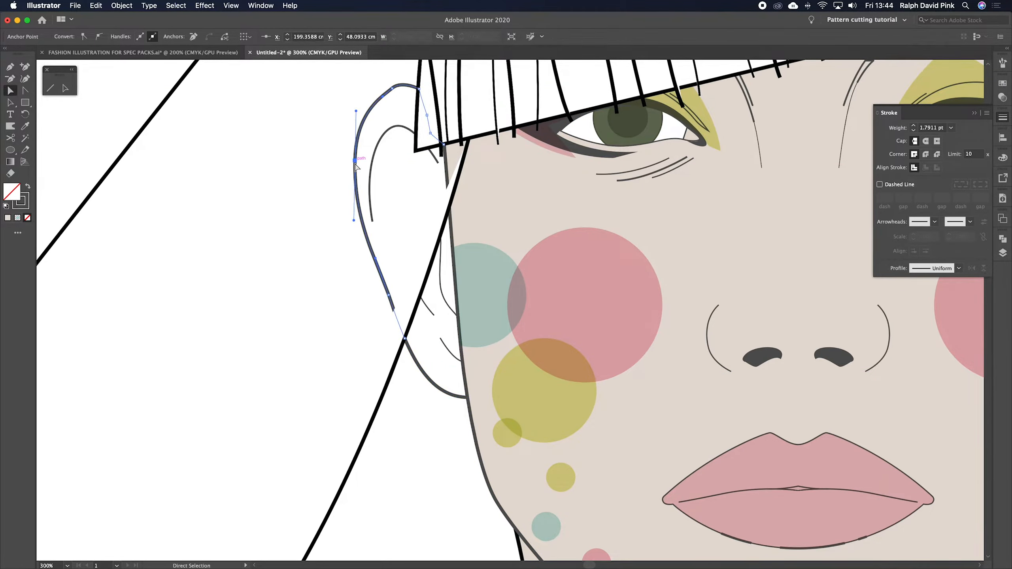
pyautogui.press('Delete')
pyautogui.click(371, 167)
pyautogui.press('Delete')
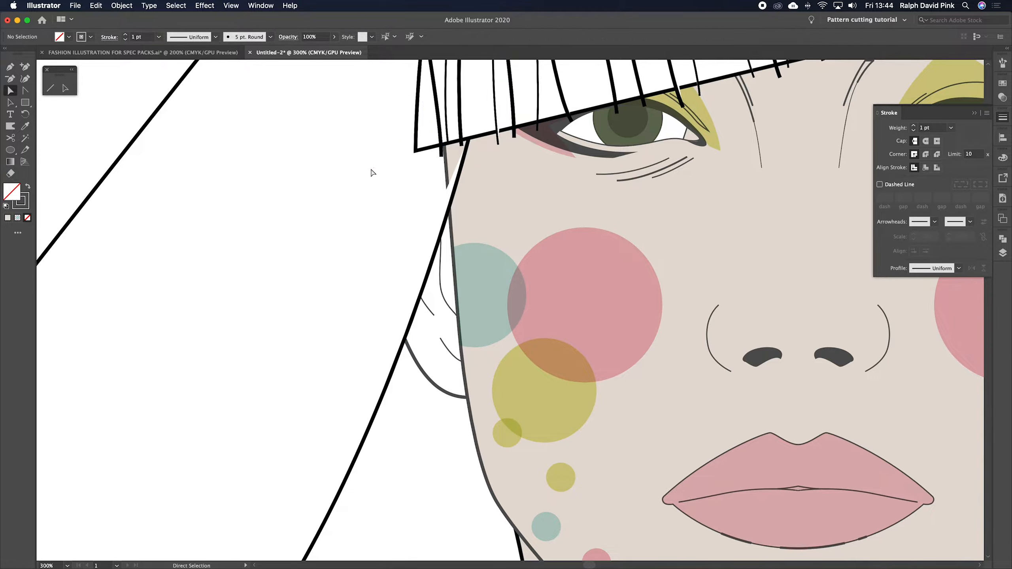
# Draw a Pen path from the cut end of the left ear up the hair strand and down the face edge to the lobe's end.
pyautogui.click(414, 362)
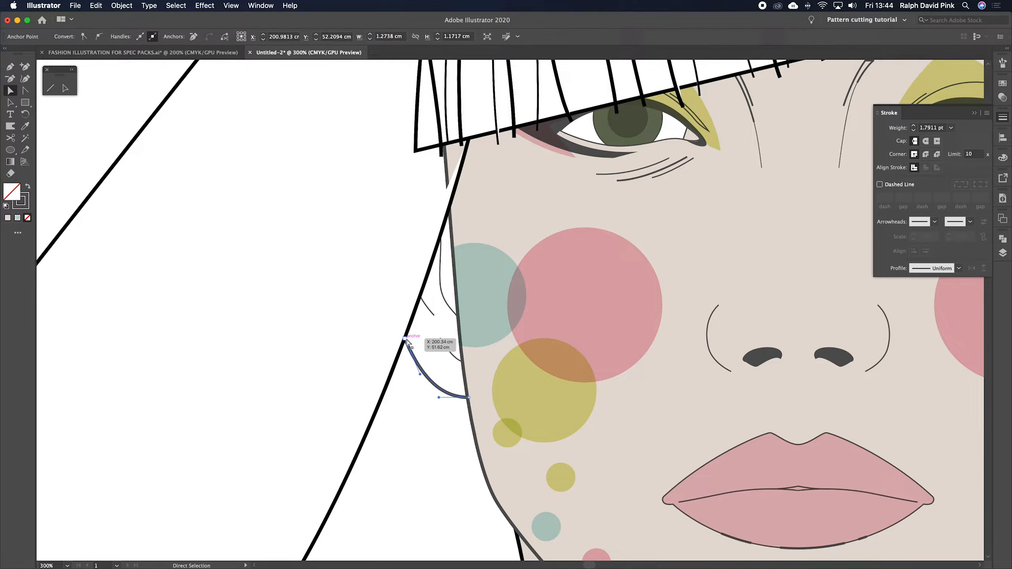
pyautogui.click(418, 350)
pyautogui.click(412, 352)
pyautogui.press('super+=')
pyautogui.press('super+=')
pyautogui.press('space')
pyautogui.moveTo(519, 237); pyautogui.dragTo(442, 384)
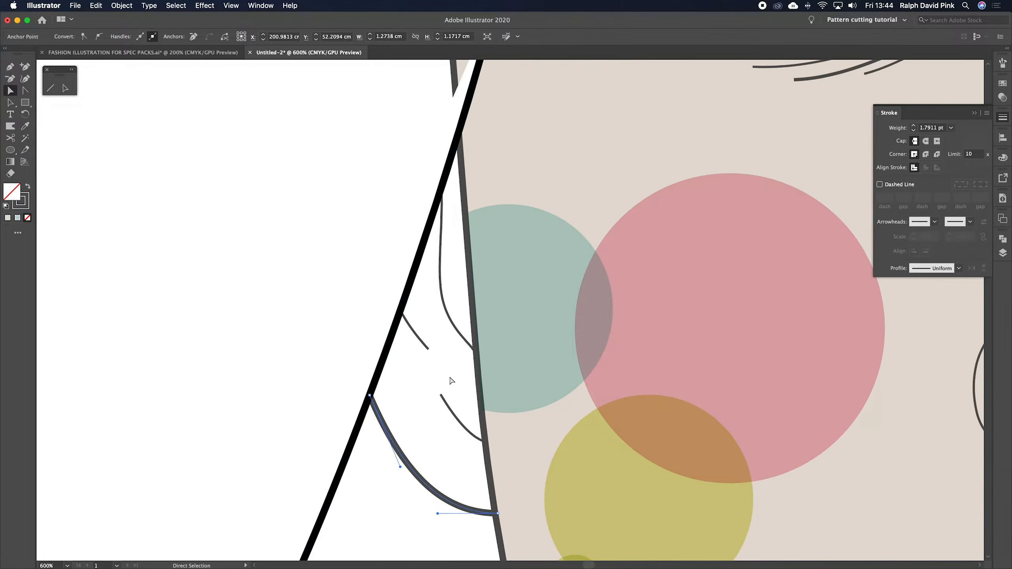
pyautogui.press('p')
pyautogui.click(370, 395)
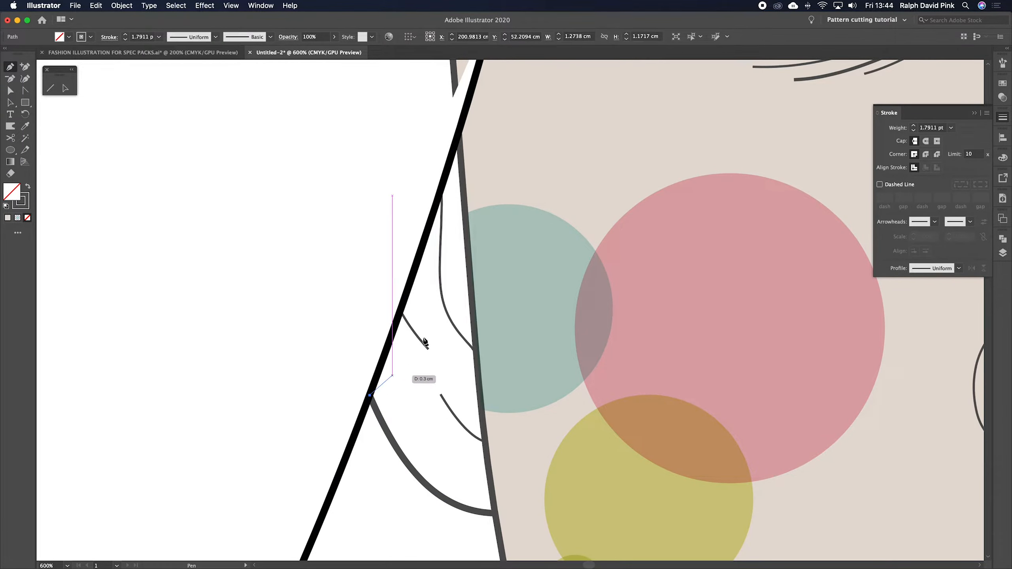
pyautogui.click(459, 135)
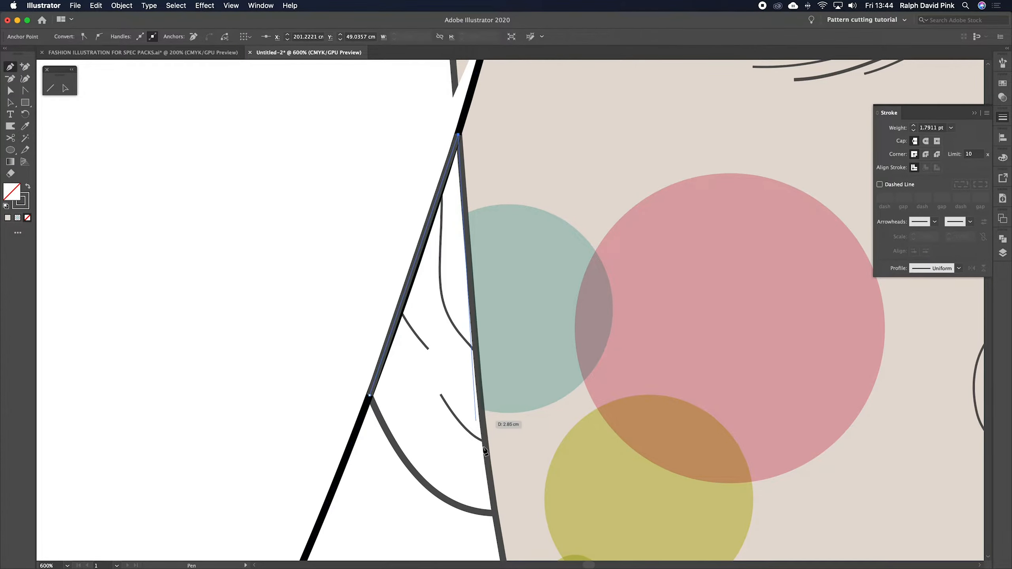
pyautogui.click(494, 514)
pyautogui.press('super+minus')
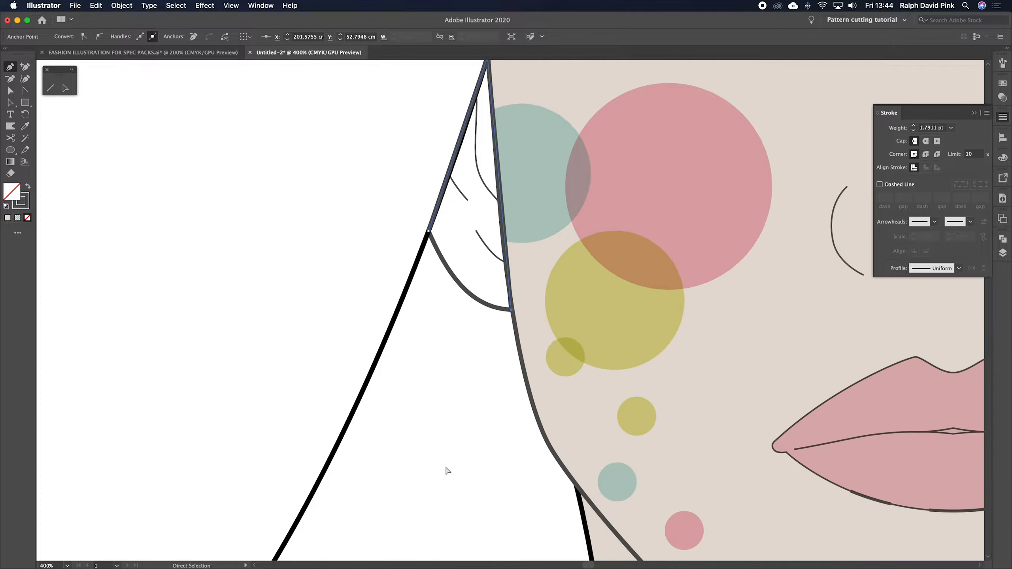
# Join the new Pen path with the left ear's lobe curve into one closed outline.
pyautogui.keyDown('super'); pyautogui.click(458, 347); pyautogui.keyUp('super')
pyautogui.keyDown('super'); pyautogui.click(458, 336); pyautogui.keyUp('super')
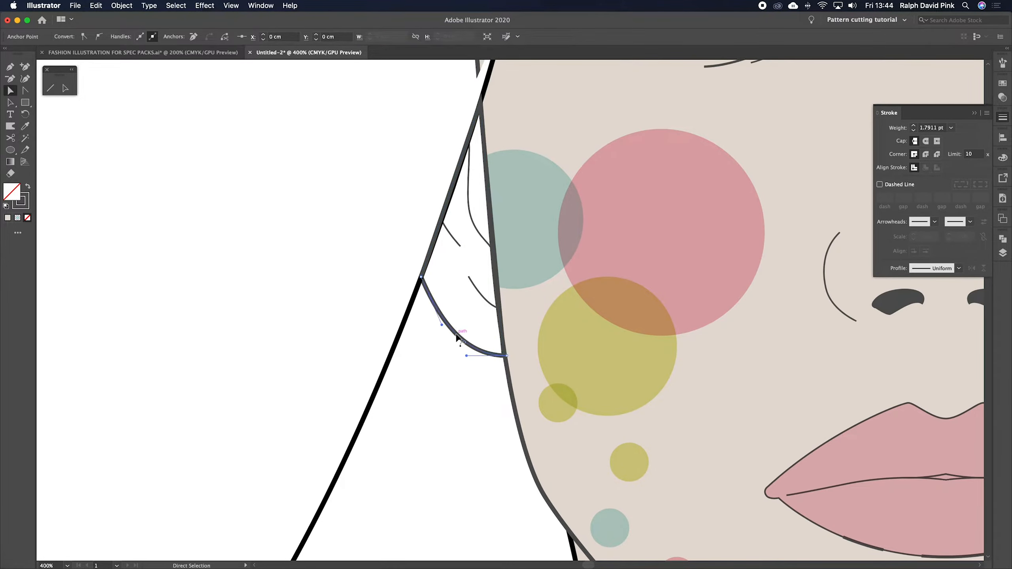
pyautogui.keyDown('super'); pyautogui.click(453, 356); pyautogui.keyUp('super')
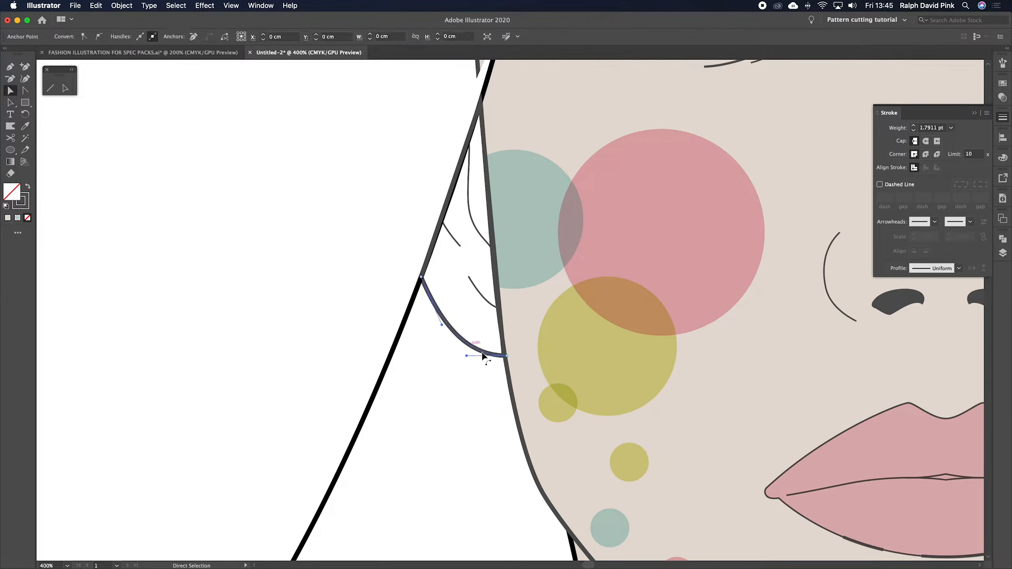
pyautogui.keyDown('super'); pyautogui.click(506, 355); pyautogui.keyUp('super')
pyautogui.keyDown('super'); pyautogui.click(504, 356); pyautogui.keyUp('super')
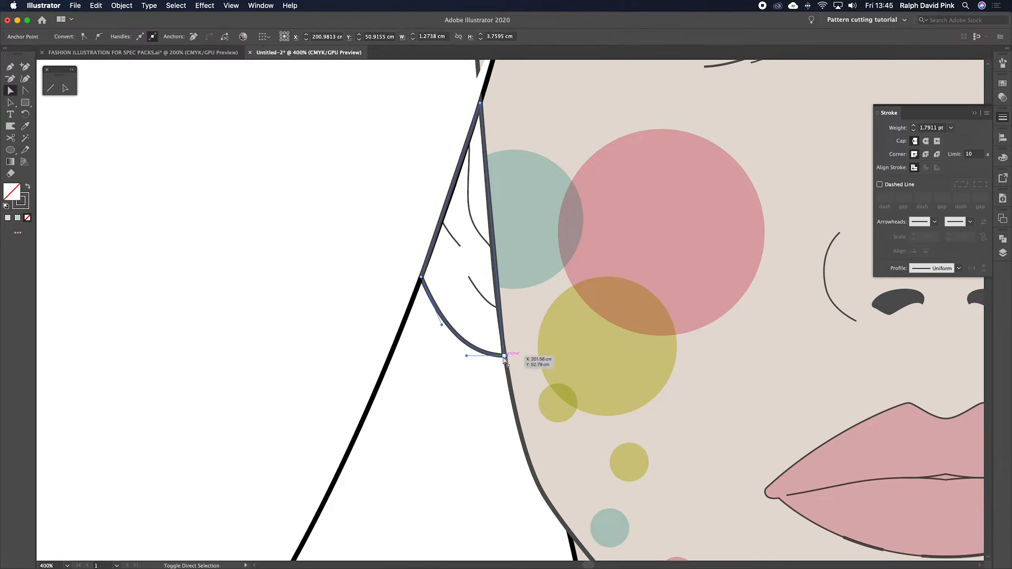
pyautogui.rightClick(469, 286)
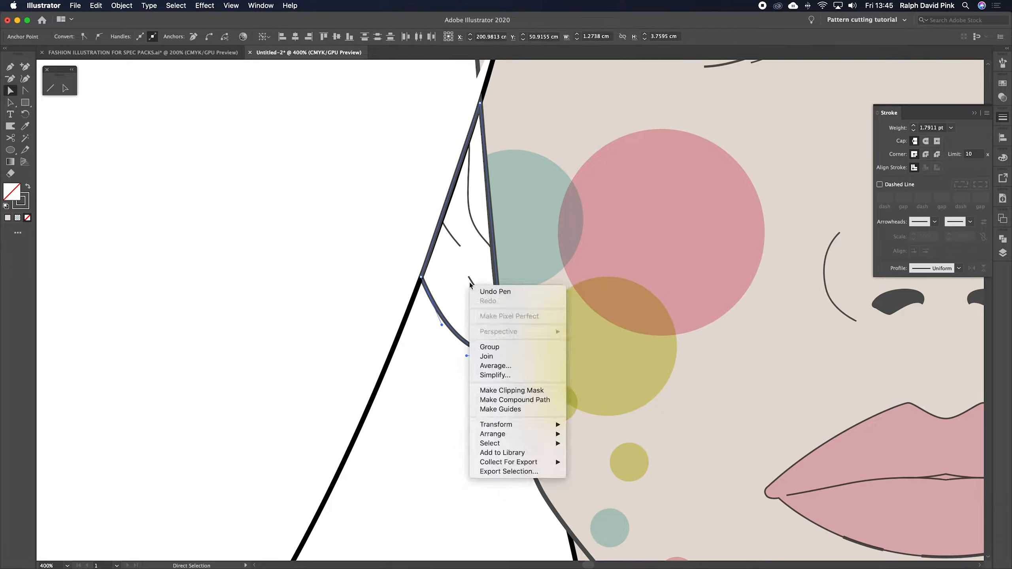
pyautogui.click(487, 357)
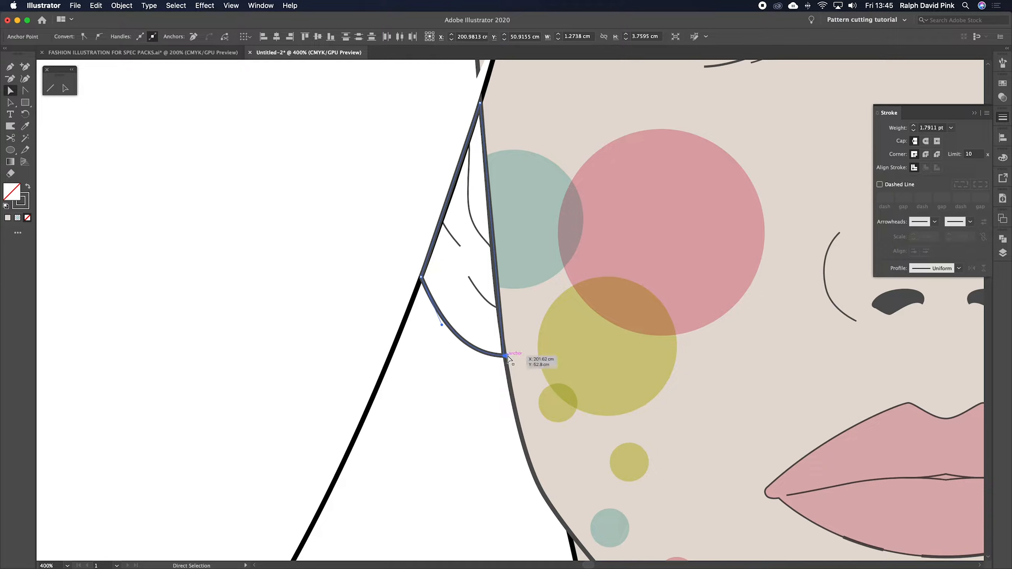
pyautogui.press('-')
pyautogui.press('a')
pyautogui.press('super+minus')
pyautogui.press('super+minus')
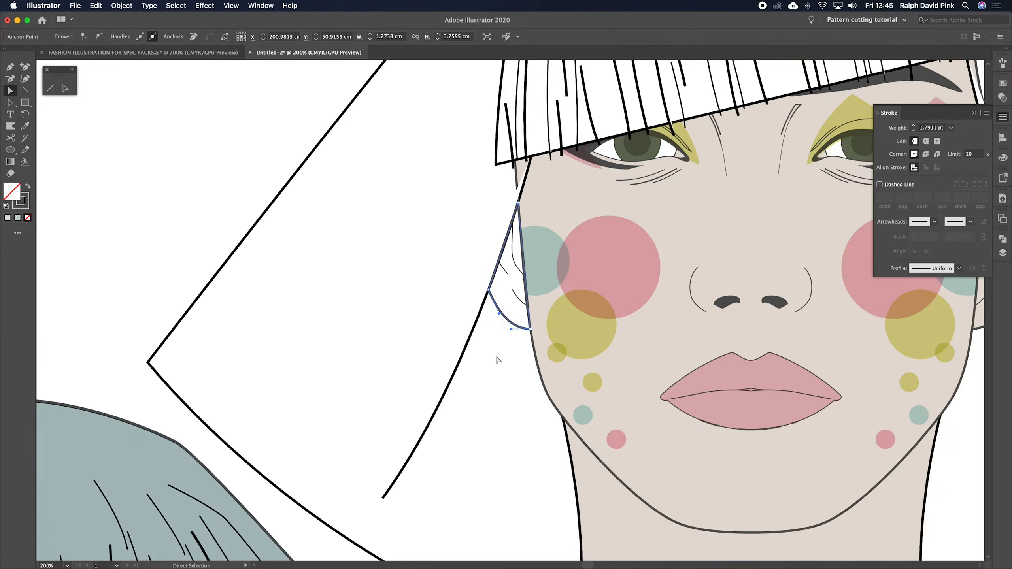
pyautogui.click(500, 359)
# Duplicate the closed left ear outline and align the copy exactly over the original.
pyautogui.hscroll(3, 474, 347)
pyautogui.scroll(1, 448, 340)
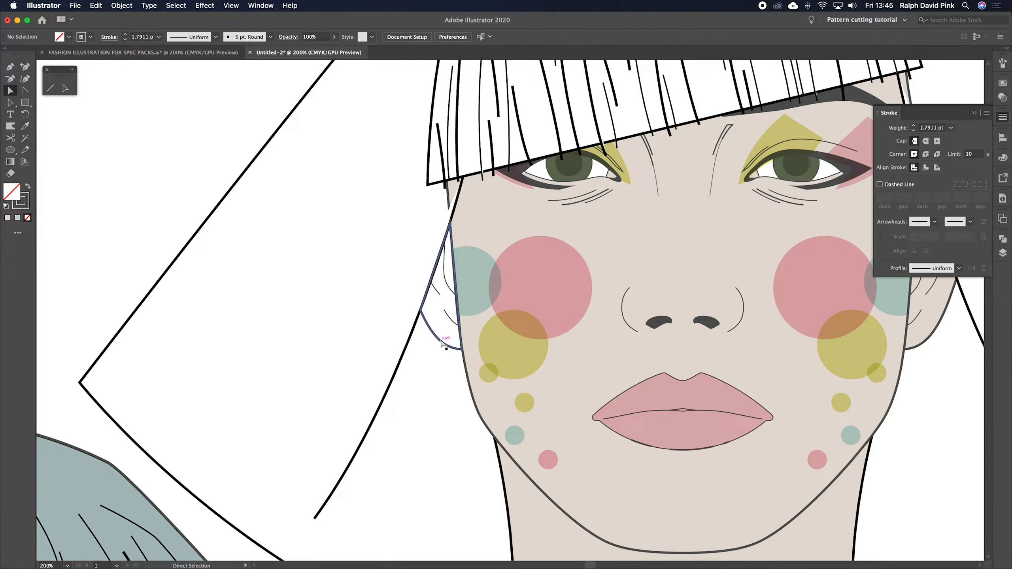
pyautogui.click(440, 342)
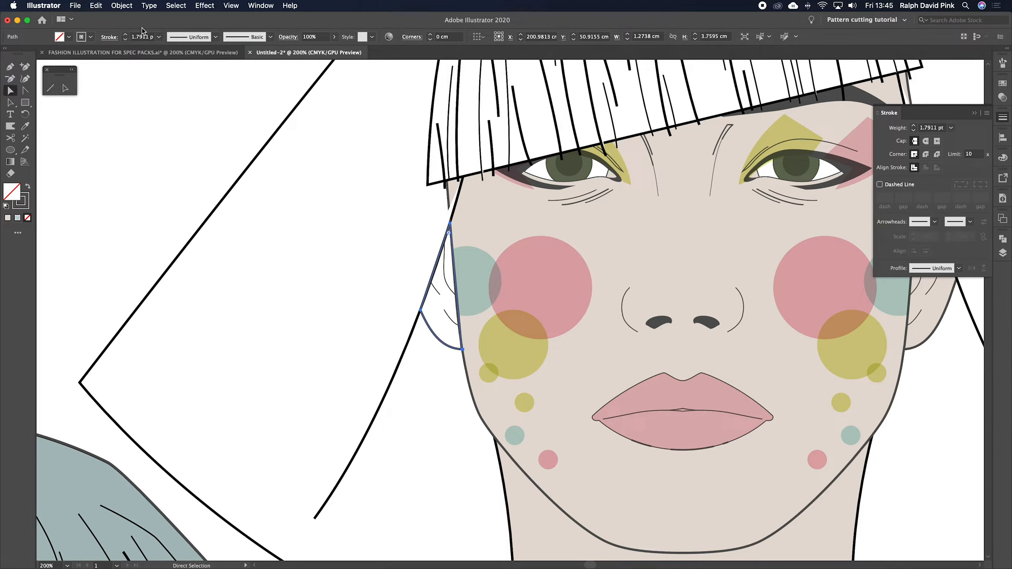
pyautogui.moveTo(439, 218)
pyautogui.mouseDown()
pyautogui.moveTo(512, 251)
pyautogui.moveTo(451, 227)
pyautogui.mouseUp()
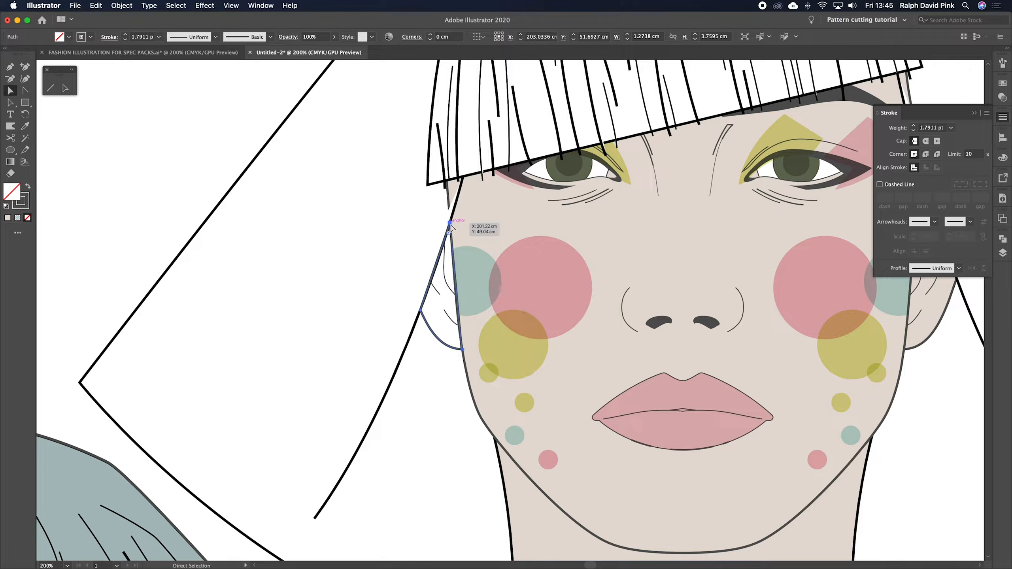
# Fill the left ear's duplicate with the face's beige using the Eyedropper and send it to the back.
pyautogui.press('i')
pyautogui.click(505, 224)
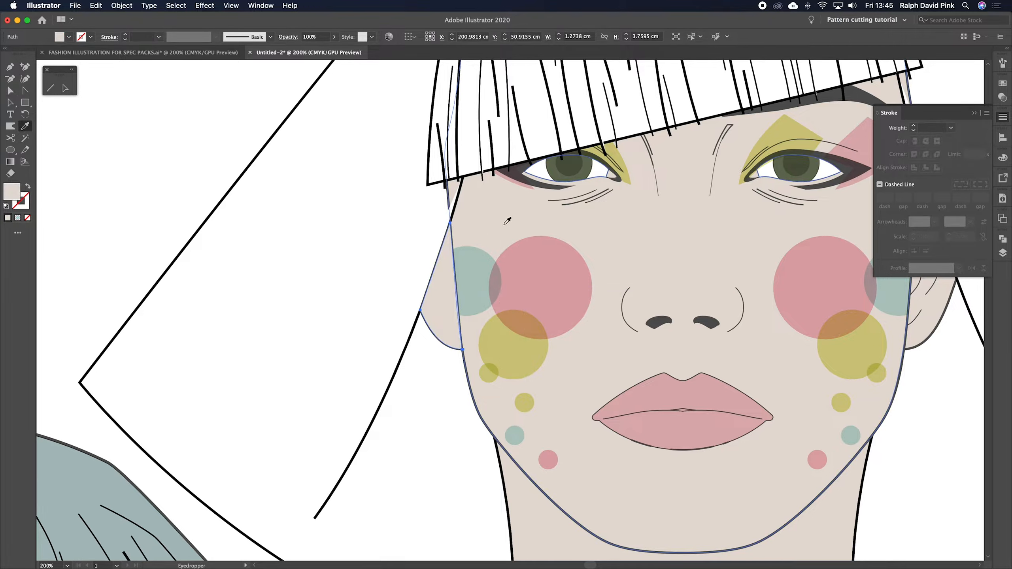
pyautogui.press('shift+super+bracketleft')
pyautogui.keyDown('super'); pyautogui.click(422, 398); pyautogui.keyUp('super')
pyautogui.press('super+minus')
pyautogui.press('super+minus')
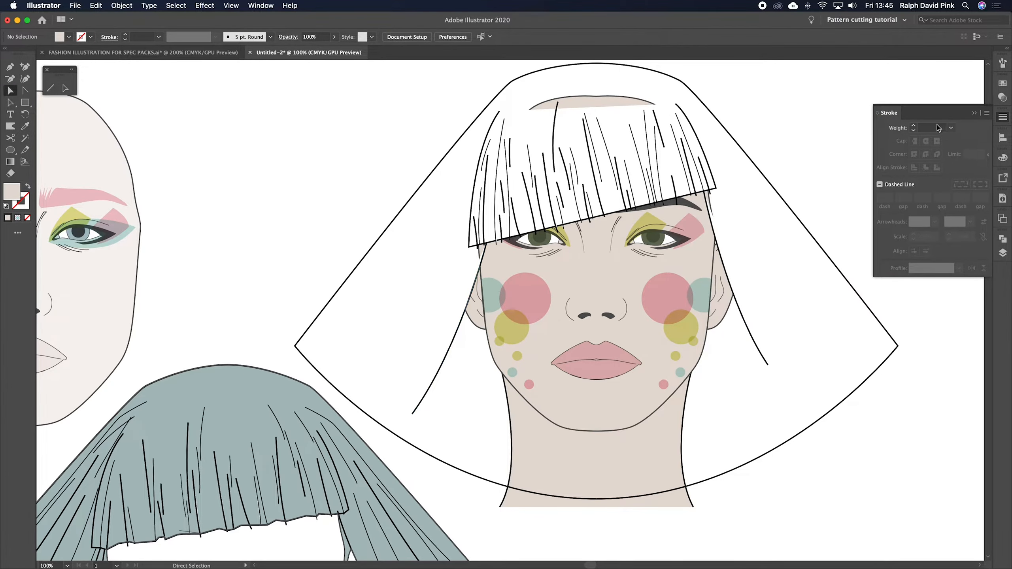
# Collapse the Stroke panel and examine the beige face with its trimmed ears and the teal hair drawing beside it.
pyautogui.click(974, 113)
pyautogui.hscroll(2, 794, 285)
pyautogui.scroll(-1, 793, 285)
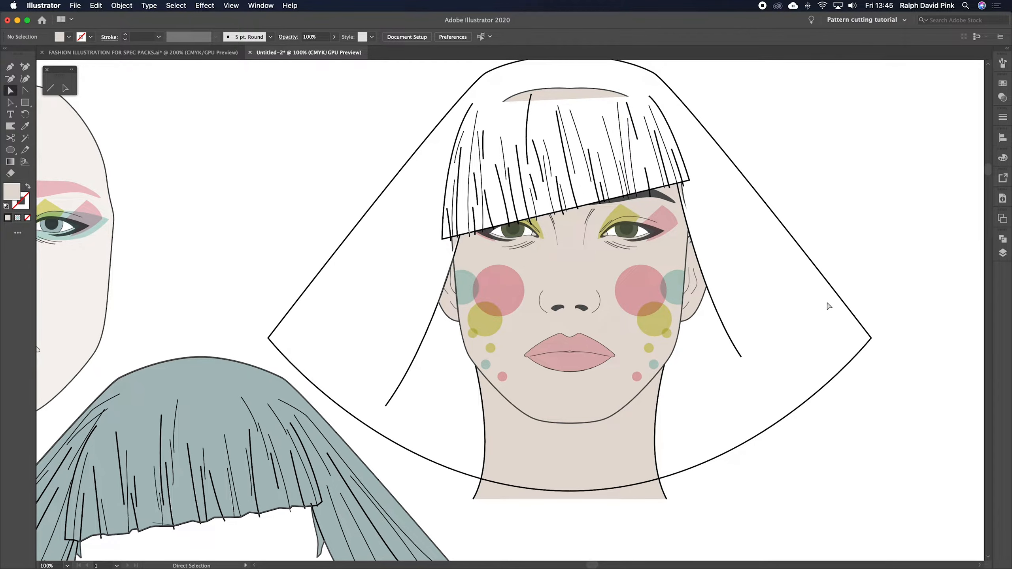
pyautogui.scroll(2, 825, 234)
pyautogui.hscroll(1, 825, 234)
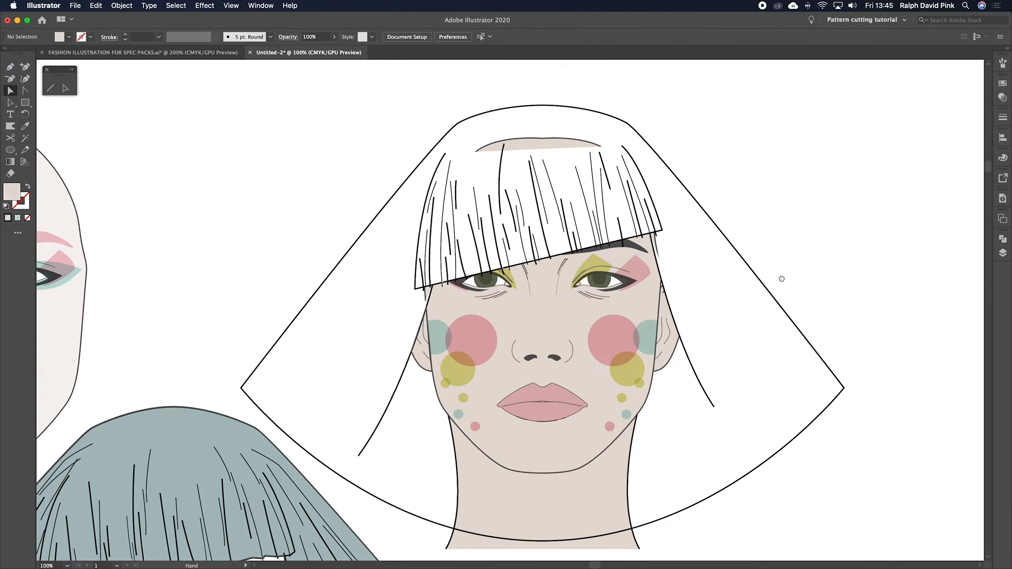
pyautogui.hscroll(-3, 389, 289)
pyautogui.scroll(-2, 389, 288)
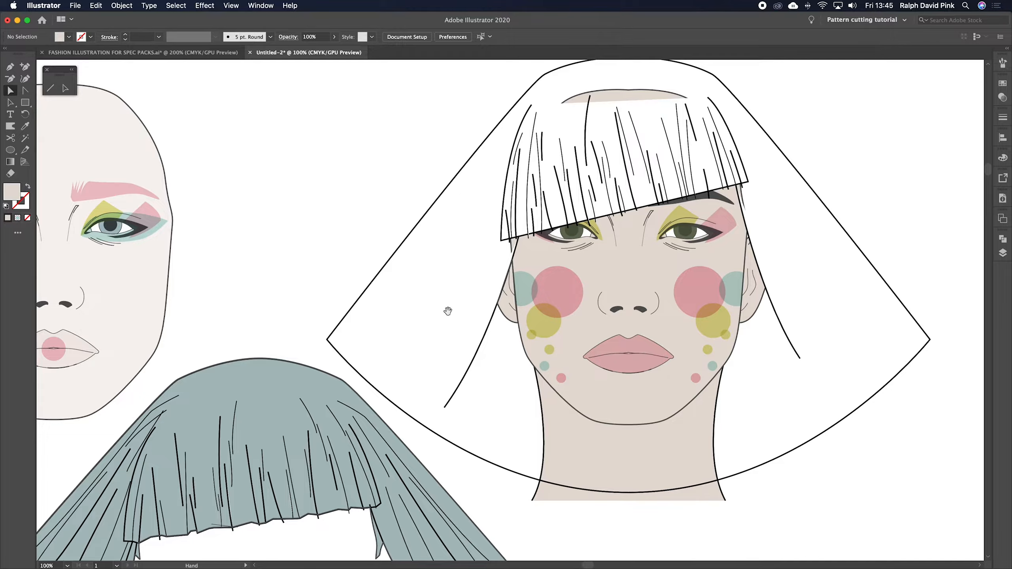
pyautogui.scroll(-4, 448, 312)
pyautogui.hscroll(-3, 448, 311)
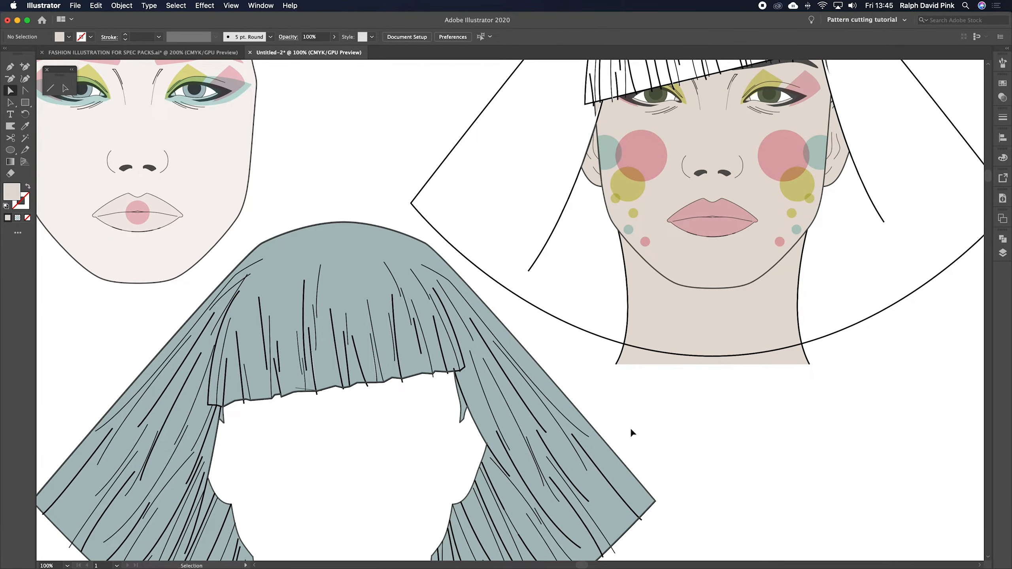
pyautogui.press('super+minus')
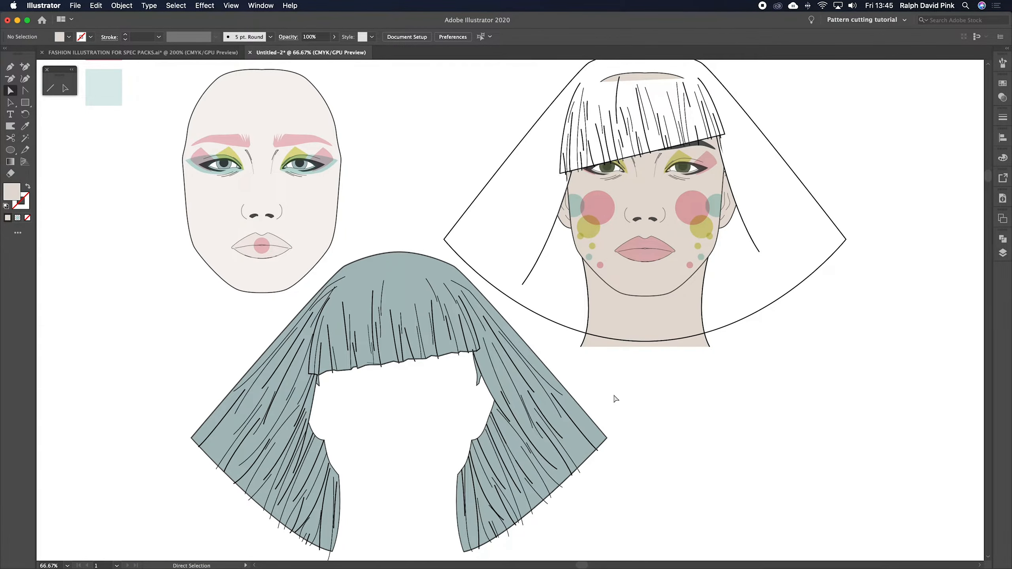
pyautogui.press('super+p')
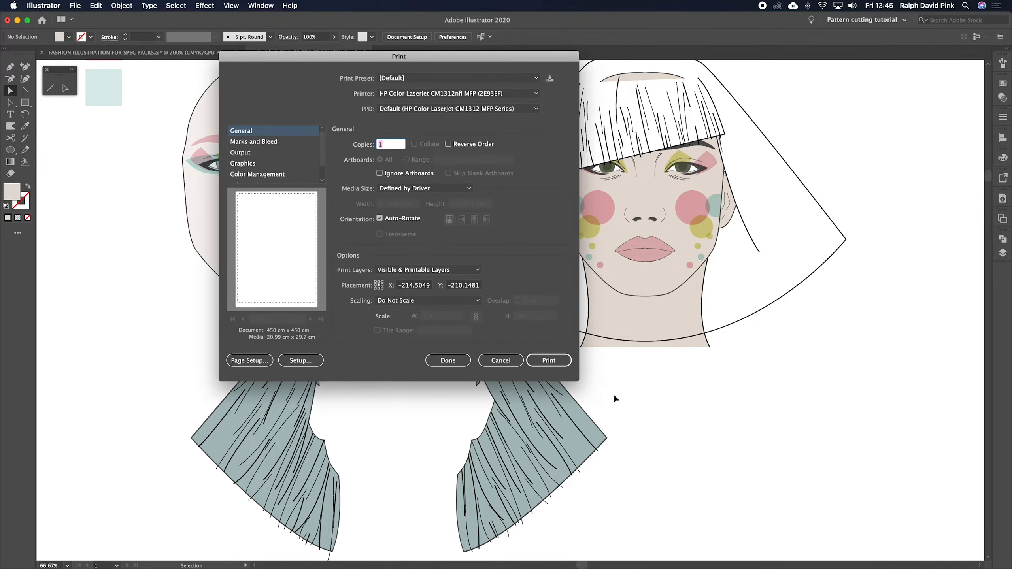
pyautogui.click(501, 360)
# Draw a curved Pen strand along the outer right edge of the hair and copy the fringe line's 2 pt stroke style onto it.
pyautogui.press('super+plus')
pyautogui.press('super+plus')
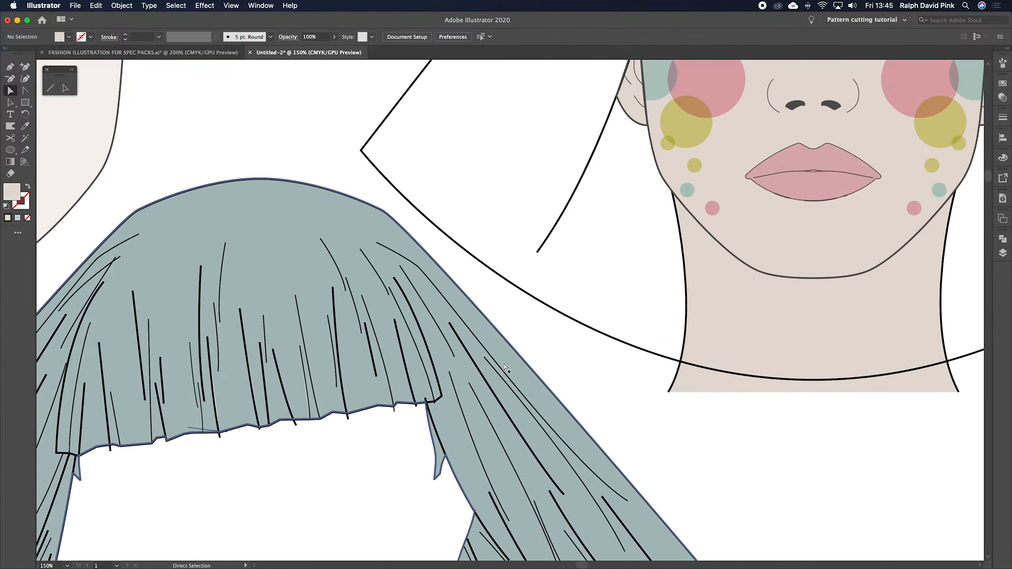
pyautogui.scroll(10, 503, 362)
pyautogui.hscroll(15, 494, 276)
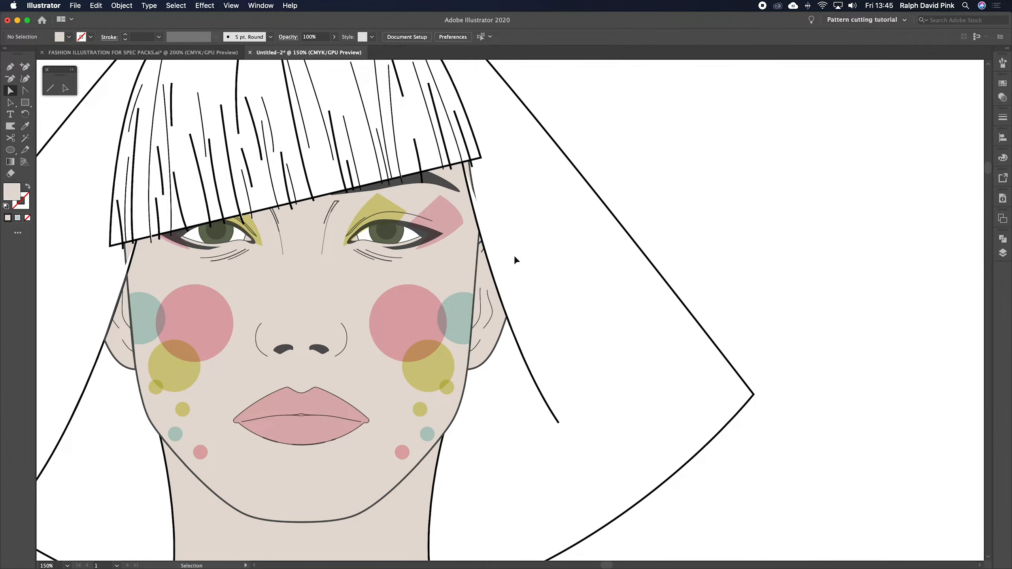
pyautogui.press('super+minus')
pyautogui.press('p')
pyautogui.click(451, 107)
pyautogui.moveTo(520, 187); pyautogui.dragTo(543, 203)
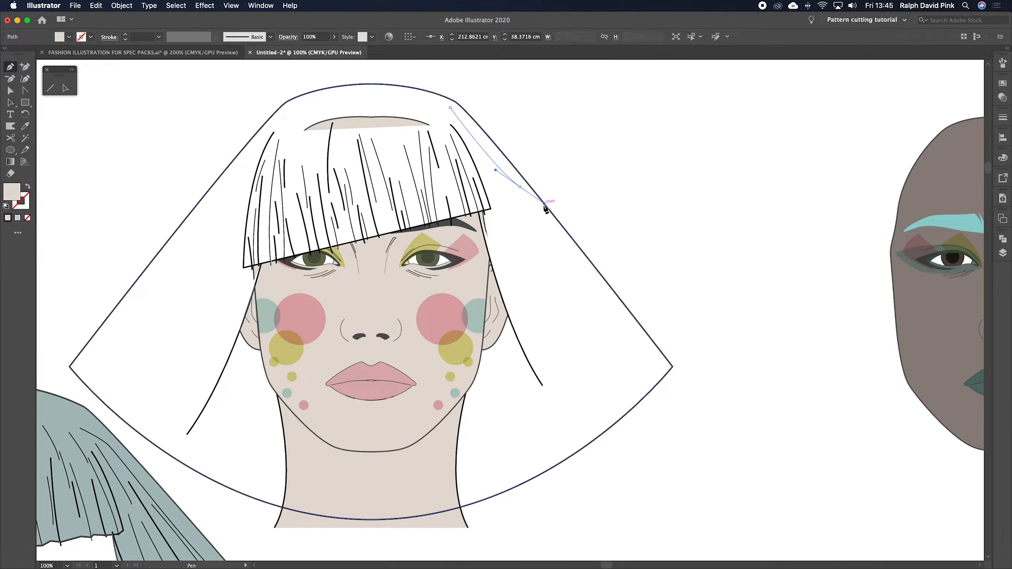
pyautogui.moveTo(606, 290); pyautogui.dragTo(620, 318)
pyautogui.press('i')
pyautogui.click(477, 180)
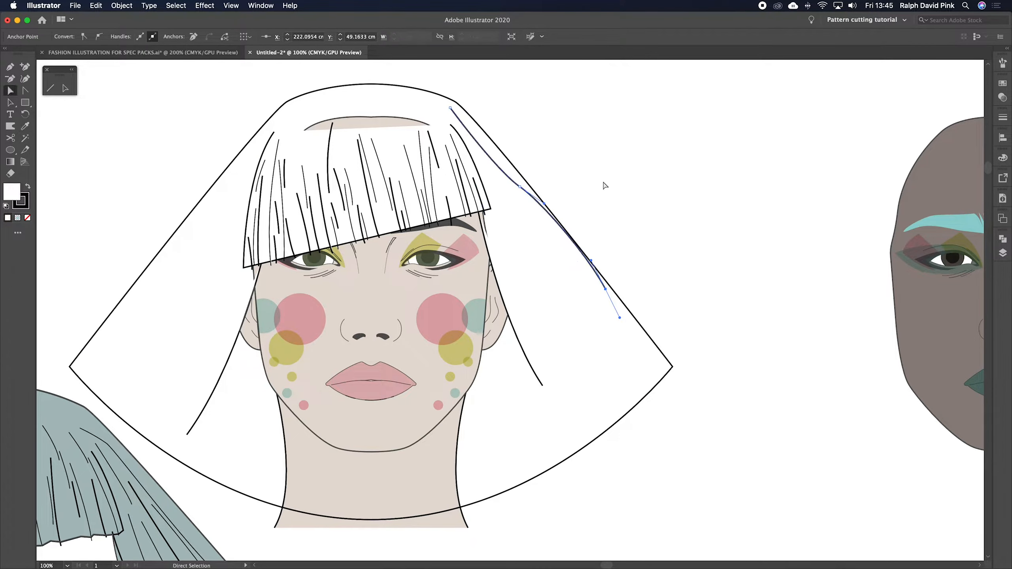
pyautogui.press('super+shift+a')
# Draw a long curved strand from the fringe's right edge down towards the lower right hem of the hair.
pyautogui.press('p')
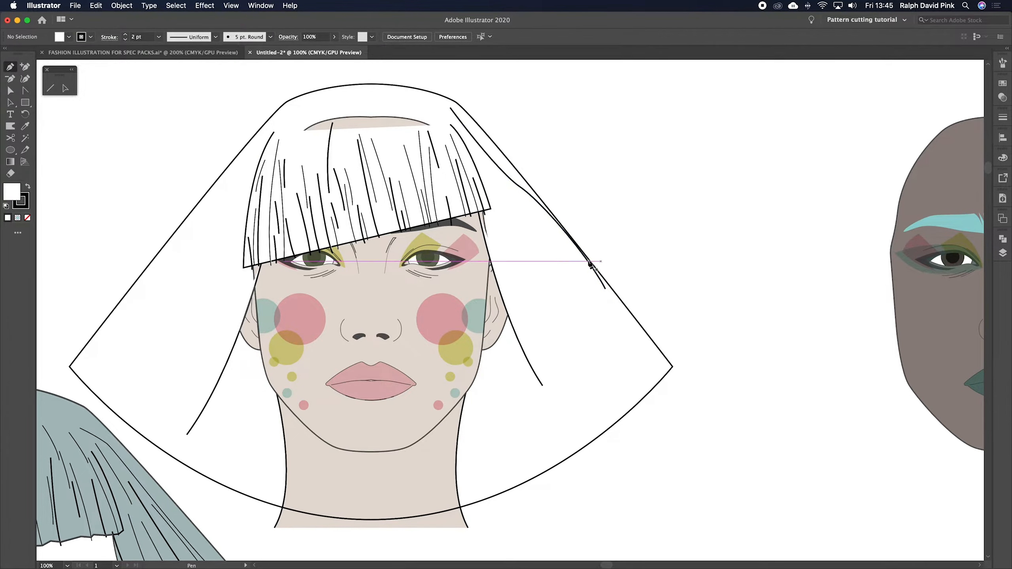
pyautogui.click(481, 180)
pyautogui.moveTo(585, 413); pyautogui.dragTo(601, 506)
pyautogui.hotkey('shift', 'c')
pyautogui.moveTo(481, 181); pyautogui.dragTo(495, 224)
pyautogui.keyDown('super'); pyautogui.click(577, 281); pyautogui.keyUp('super')
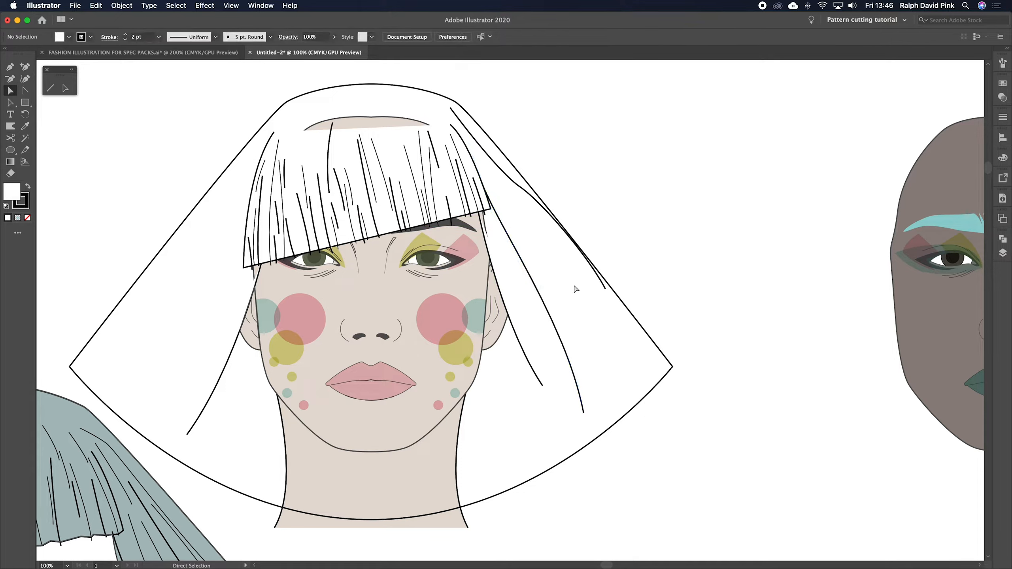
# Draw two more curved strands on the right side, one ending at the hem and one just inside the outer edge.
pyautogui.click(540, 287)
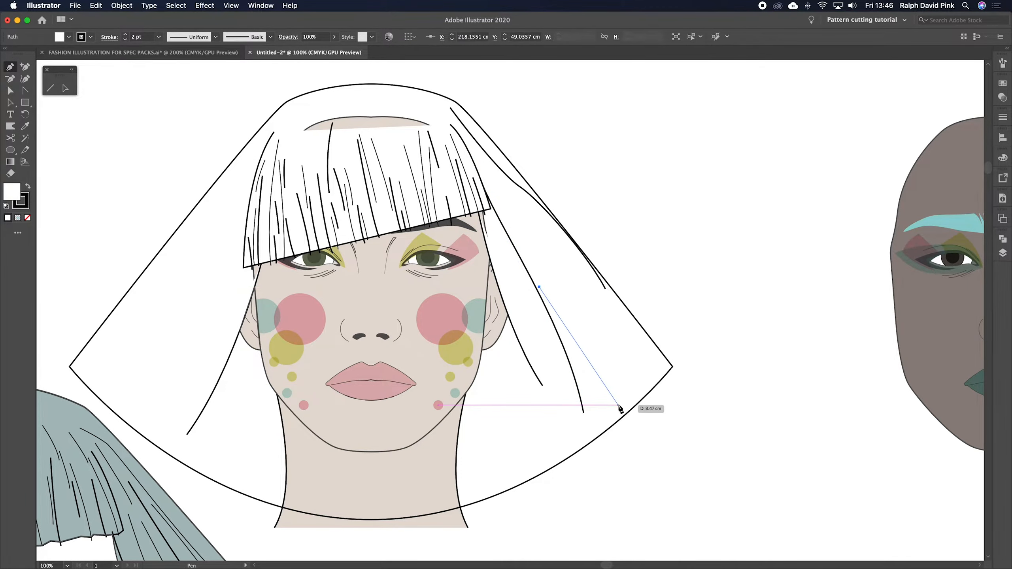
pyautogui.moveTo(638, 413); pyautogui.dragTo(648, 418)
pyautogui.keyDown('super'); pyautogui.click(678, 437); pyautogui.keyUp('super')
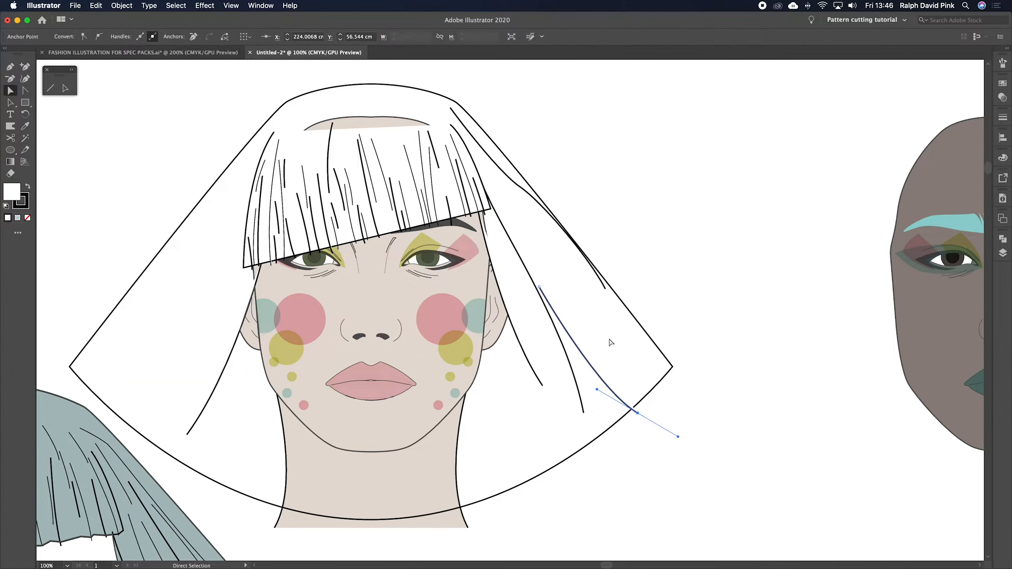
pyautogui.click(554, 226)
pyautogui.moveTo(627, 330); pyautogui.dragTo(658, 388)
pyautogui.keyDown('super'); pyautogui.click(668, 277); pyautogui.keyUp('super')
# Draw a vertical line about 13 cm long in the blank area beside the hair and cut it into three pieces.
pyautogui.press('\\')
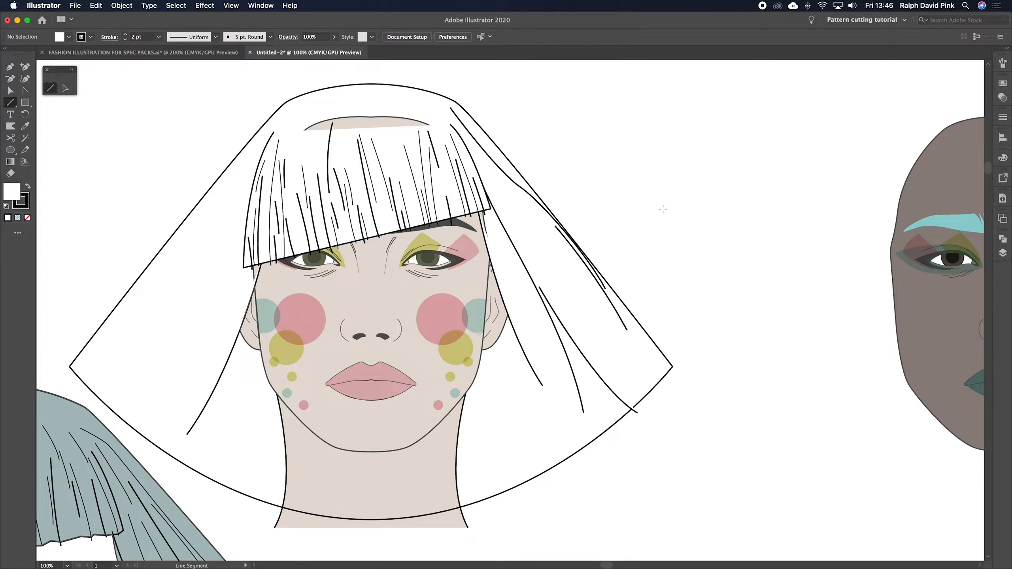
pyautogui.moveTo(712, 168); pyautogui.dragTo(711, 386)
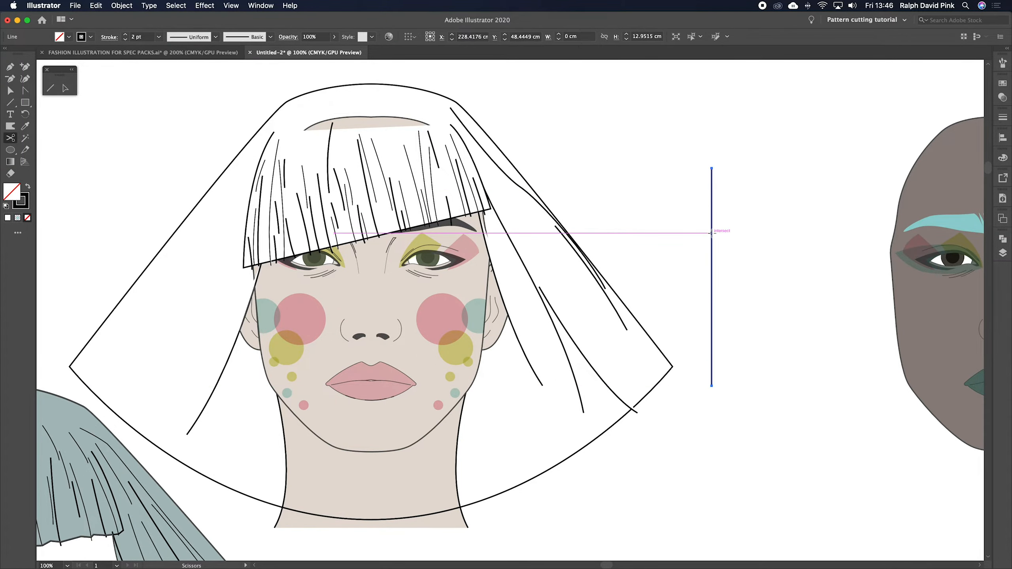
pyautogui.press('c')
pyautogui.click(712, 302)
# Shift the vertical line's middle piece slightly left and lengthen both its ends so they overlap the neighbouring pieces.
pyautogui.press('s')
pyautogui.press('a')
pyautogui.moveTo(712, 281); pyautogui.dragTo(710, 281)
pyautogui.press('Left')
pyautogui.press('Left')
pyautogui.press('Left')
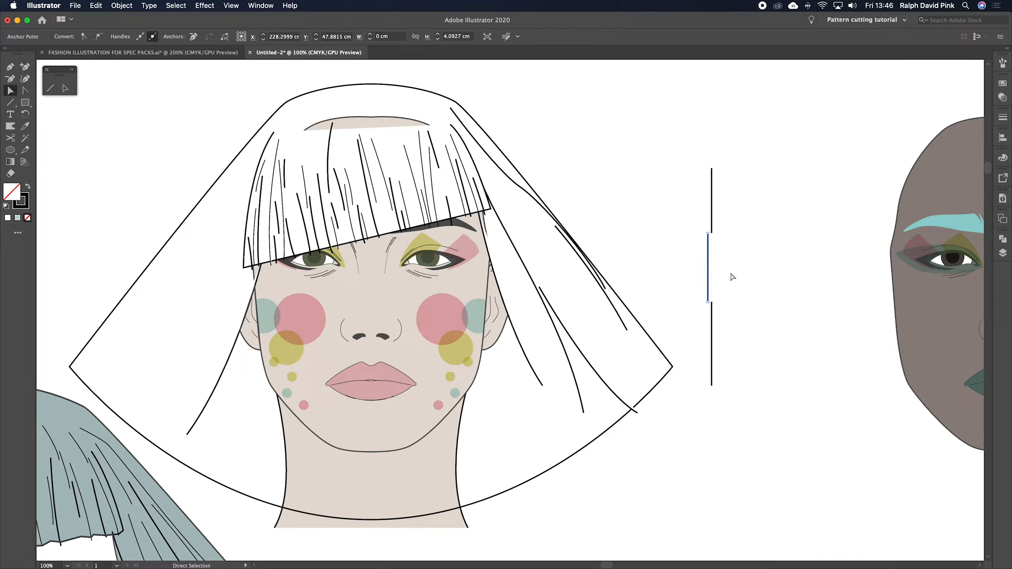
pyautogui.moveTo(708, 233); pyautogui.dragTo(708, 225)
pyautogui.moveTo(708, 302); pyautogui.dragTo(708, 310)
pyautogui.click(730, 262)
pyautogui.click(708, 262)
pyautogui.click(718, 264)
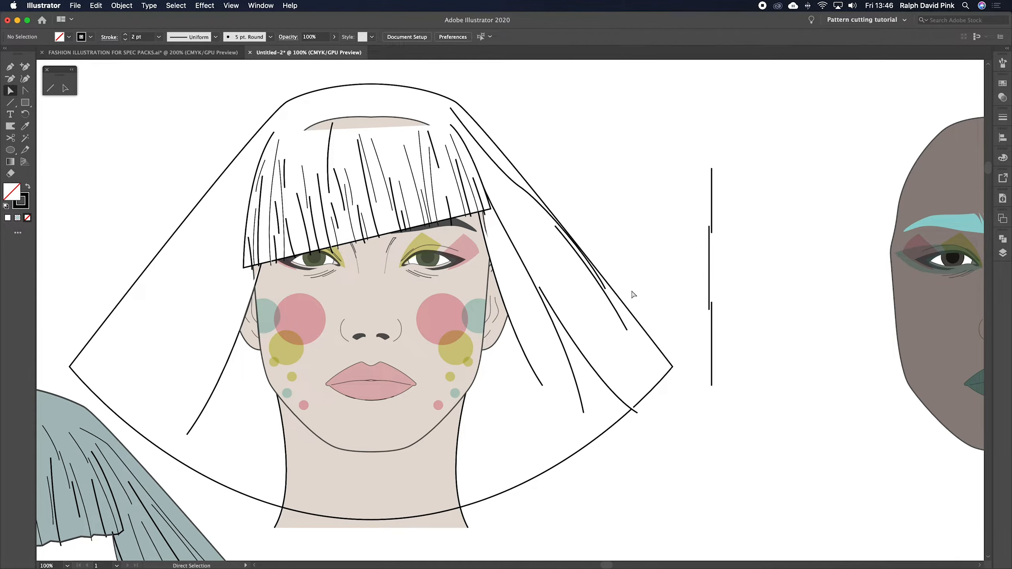
# Nudge the shorter outer strand slightly down, away from the long strand beside it.
pyautogui.scroll(2, 632, 293)
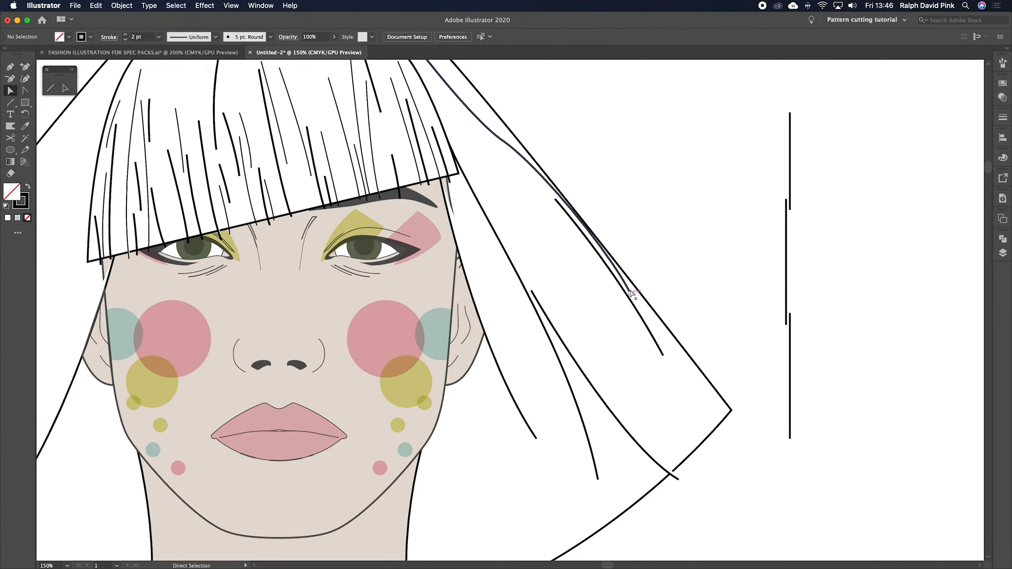
pyautogui.click(631, 292)
pyautogui.click(643, 320)
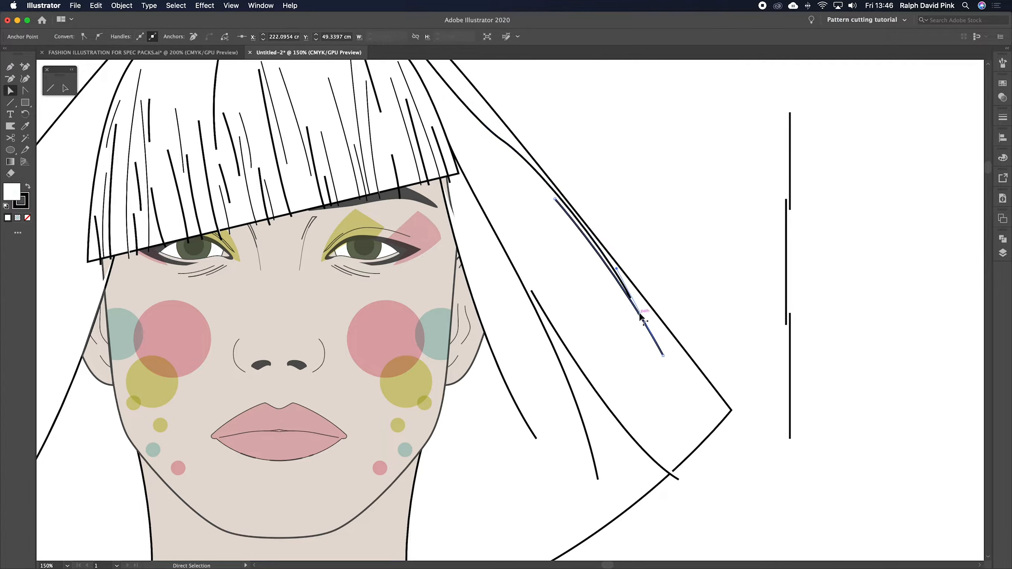
pyautogui.click(660, 321)
pyautogui.keyDown('shift'); pyautogui.click(644, 321); pyautogui.keyUp('shift')
pyautogui.press('super+shift+a')
pyautogui.click(643, 327)
pyautogui.press('Down')
pyautogui.press('Down')
pyautogui.press('Down')
pyautogui.press('Down')
pyautogui.click(676, 260)
# Draw a curved strand from beside the lower end of the short outer strand to the hair's lower right corner.
pyautogui.press('p')
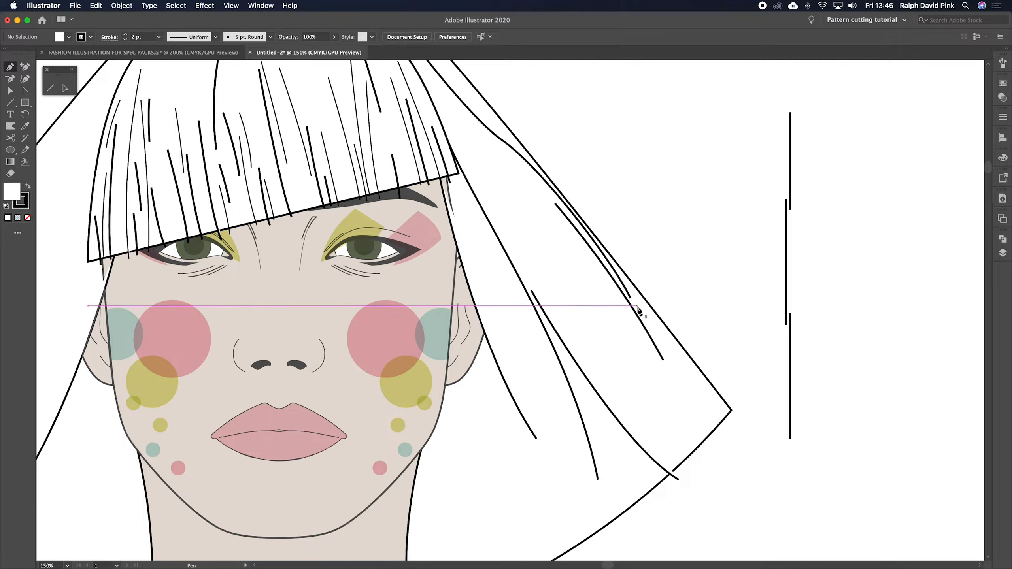
pyautogui.click(649, 328)
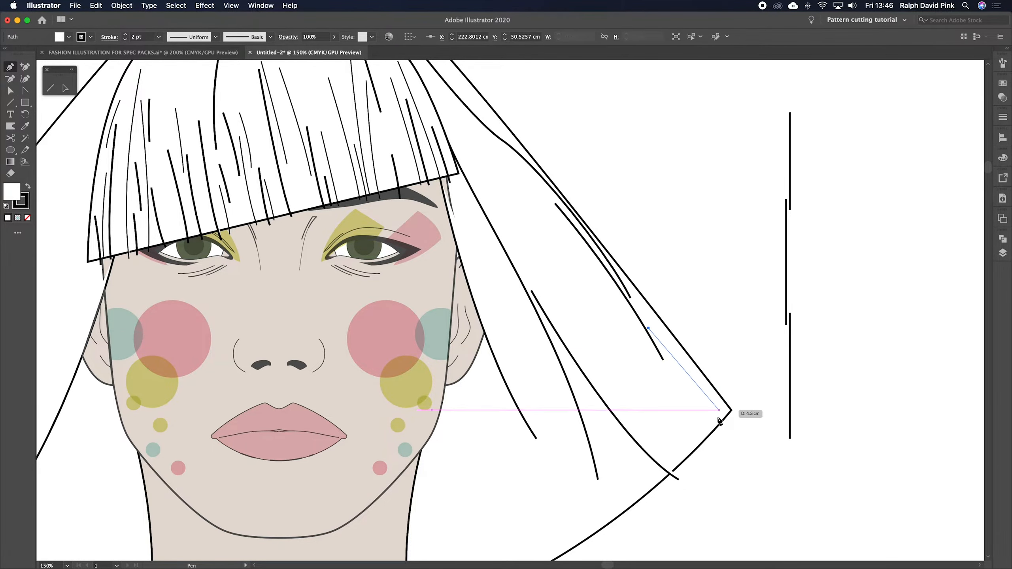
pyautogui.moveTo(726, 425); pyautogui.dragTo(746, 438)
pyautogui.keyDown('super'); pyautogui.click(703, 309); pyautogui.keyUp('super')
# Adjust the direction handles of the long outer strand to refine its curve.
pyautogui.press('super+minus')
pyautogui.click(560, 256)
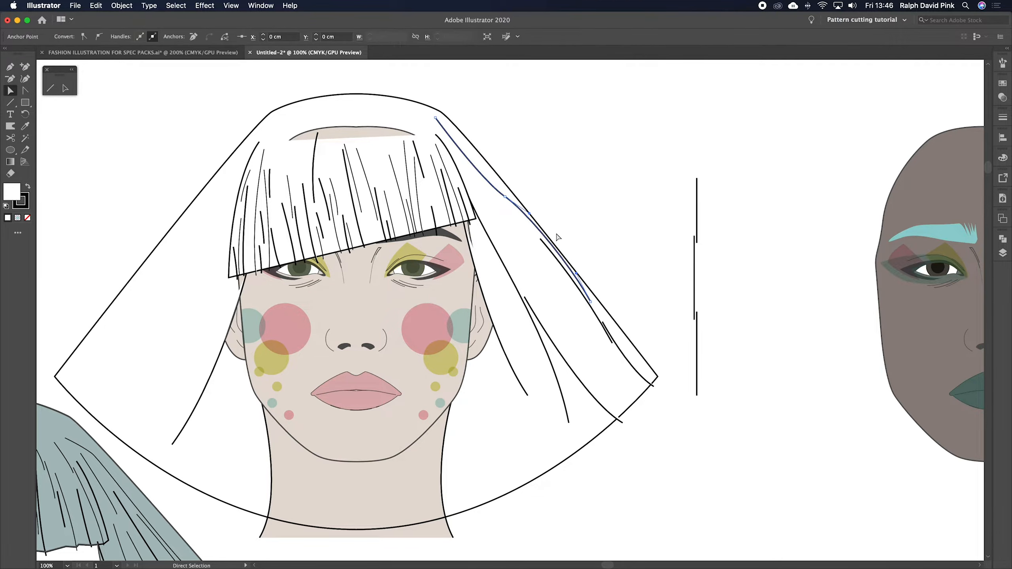
pyautogui.moveTo(578, 278); pyautogui.dragTo(525, 214)
pyautogui.click(575, 225)
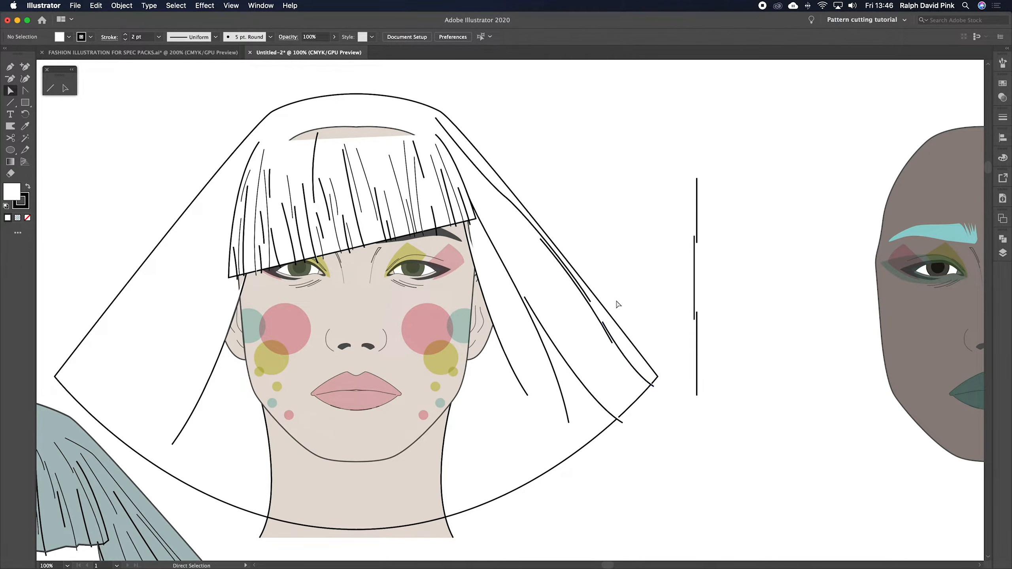
# Draw a strand ending at the hem near the right corner and a long one running down from beside the fringe.
pyautogui.scroll(-2, 618, 305)
pyautogui.hscroll(1, 618, 304)
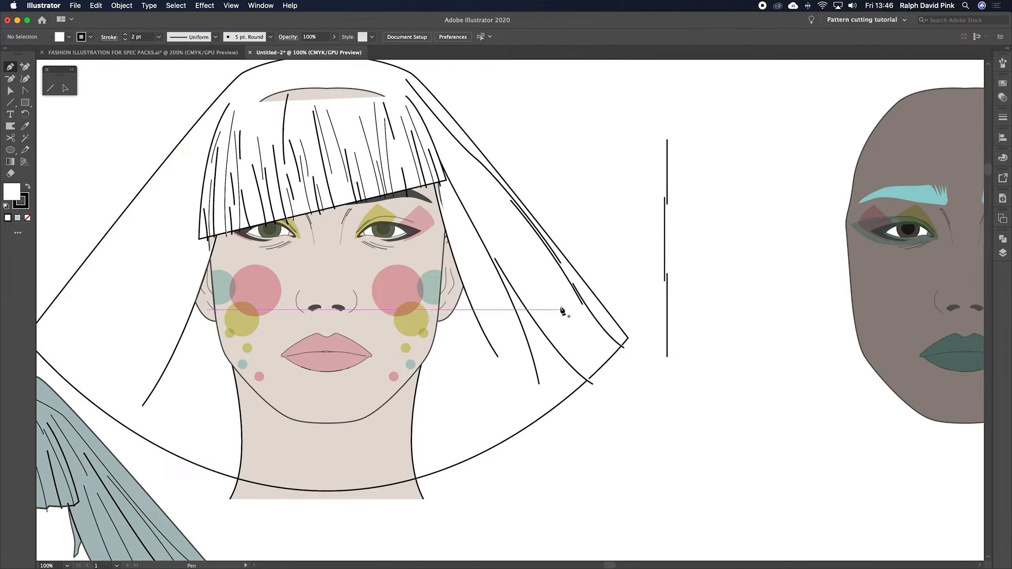
pyautogui.moveTo(618, 360); pyautogui.dragTo(661, 399)
pyautogui.keyDown('super'); pyautogui.click(619, 255); pyautogui.keyUp('super')
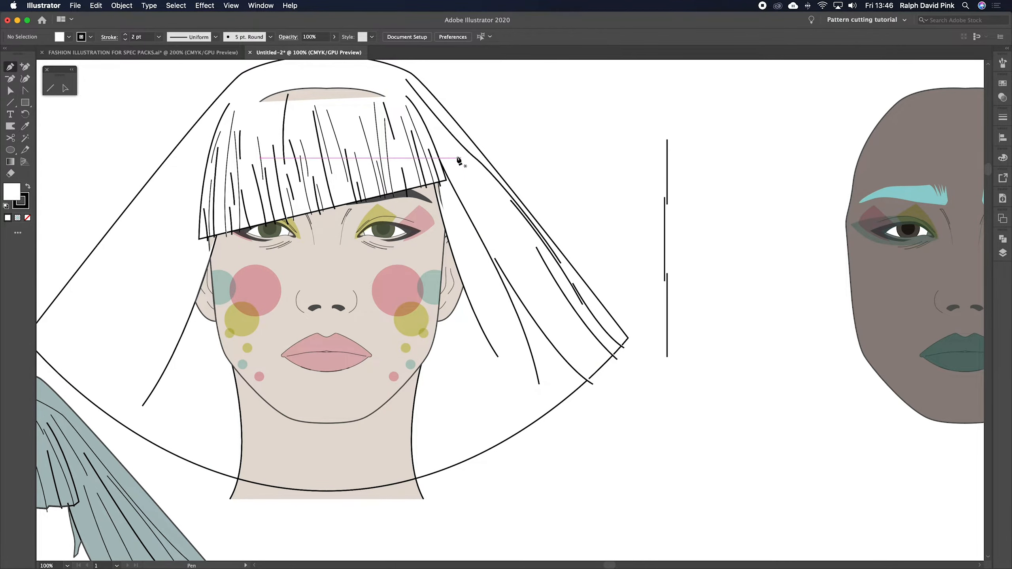
pyautogui.click(444, 132)
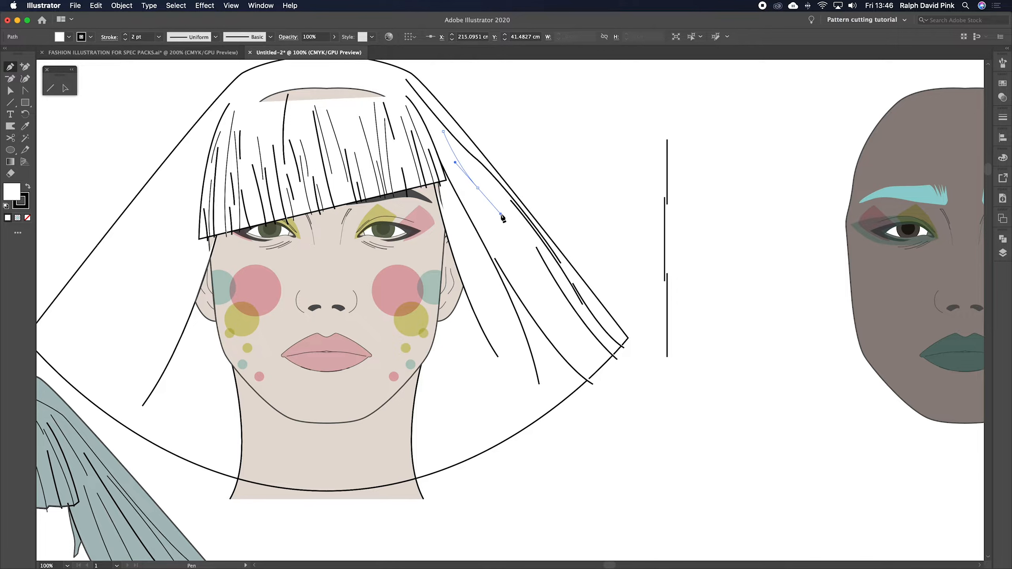
pyautogui.moveTo(503, 219); pyautogui.dragTo(503, 218)
pyautogui.moveTo(560, 299); pyautogui.dragTo(581, 338)
pyautogui.keyDown('super'); pyautogui.click(576, 204); pyautogui.keyUp('super')
pyautogui.moveTo(574, 205); pyautogui.dragTo(614, 197)
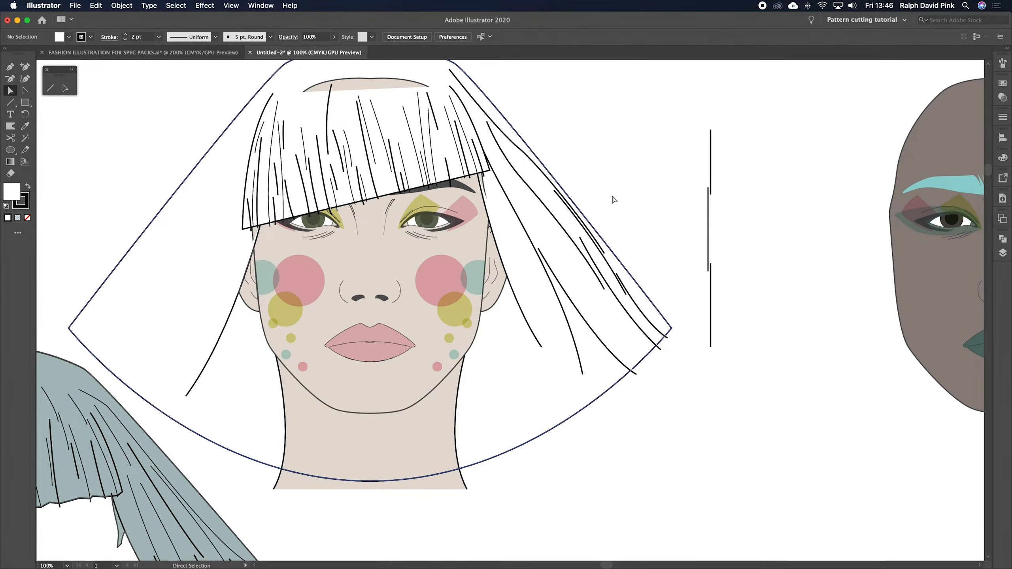
# Add a short curved strand beside the fringe, between the upper parts of the two long outer strands.
pyautogui.click(487, 123)
pyautogui.moveTo(526, 161); pyautogui.dragTo(549, 182)
pyautogui.keyDown('super'); pyautogui.click(565, 163); pyautogui.keyUp('super')
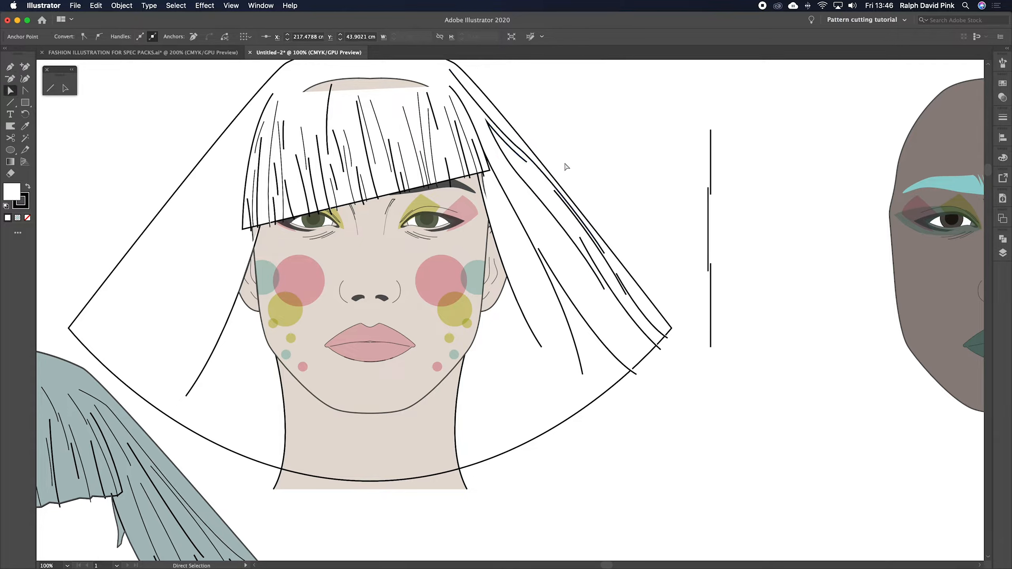
pyautogui.moveTo(521, 178); pyautogui.dragTo(531, 207)
pyautogui.keyDown('super'); pyautogui.click(531, 208); pyautogui.keyUp('super')
# Draw a curved strand down the middle of the right hair section, between the existing long strands.
pyautogui.click(526, 191)
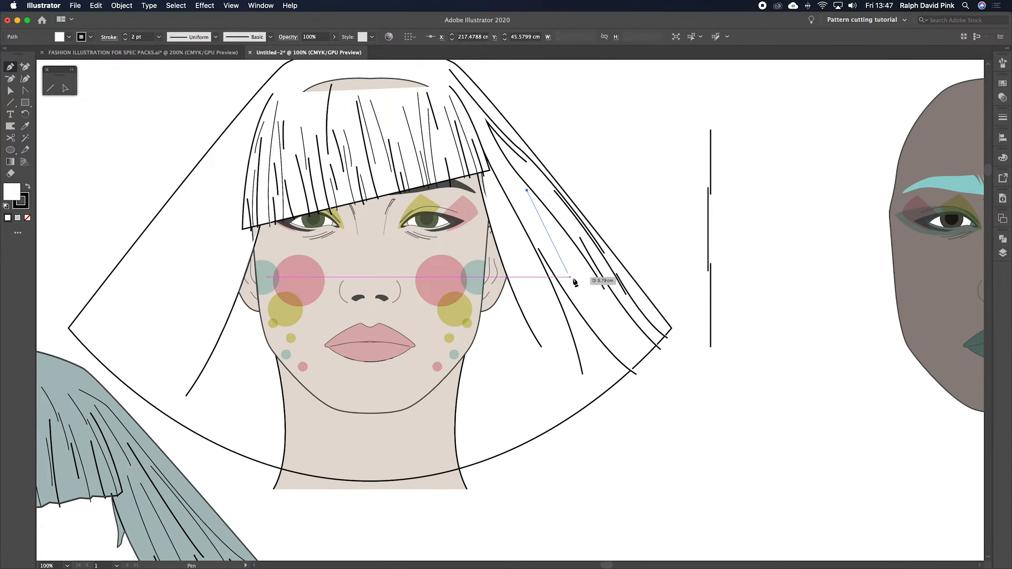
pyautogui.click(571, 279)
pyautogui.click(620, 323)
pyautogui.click(670, 369)
pyautogui.press('super')
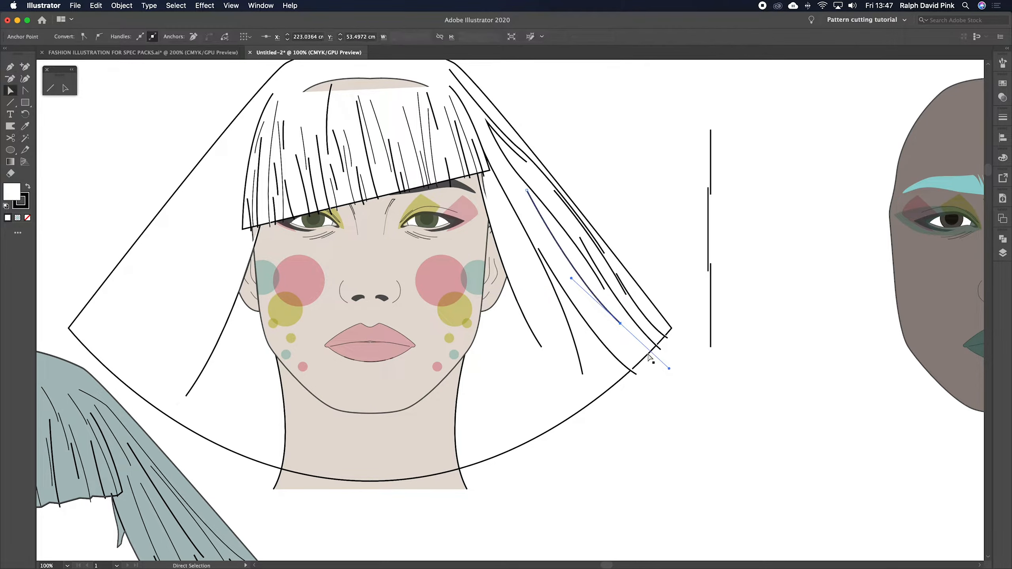
# Add two short strands near the hem of the right hair section, one crossing the hem line.
pyautogui.click(627, 328)
pyautogui.moveTo(649, 360); pyautogui.dragTo(652, 370)
pyautogui.click(588, 292)
pyautogui.moveTo(648, 350); pyautogui.dragTo(649, 350)
pyautogui.keyDown('super'); pyautogui.click(644, 256); pyautogui.keyUp('super')
# Draw a medium-length strand from beside the fringe's right edge into the upper part of the right hair section.
pyautogui.press('super+plus')
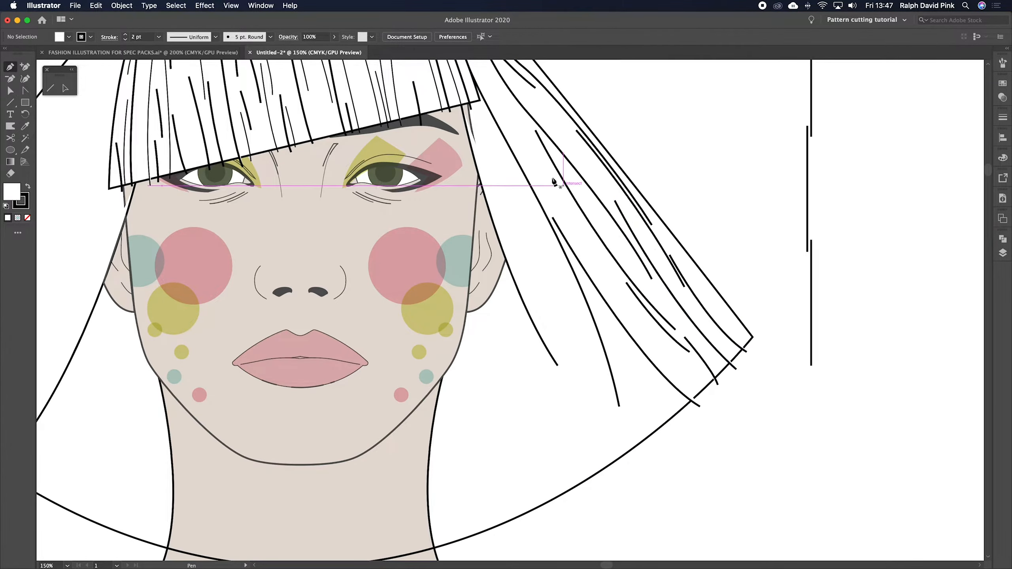
pyautogui.scroll(2, 518, 159)
pyautogui.click(477, 77)
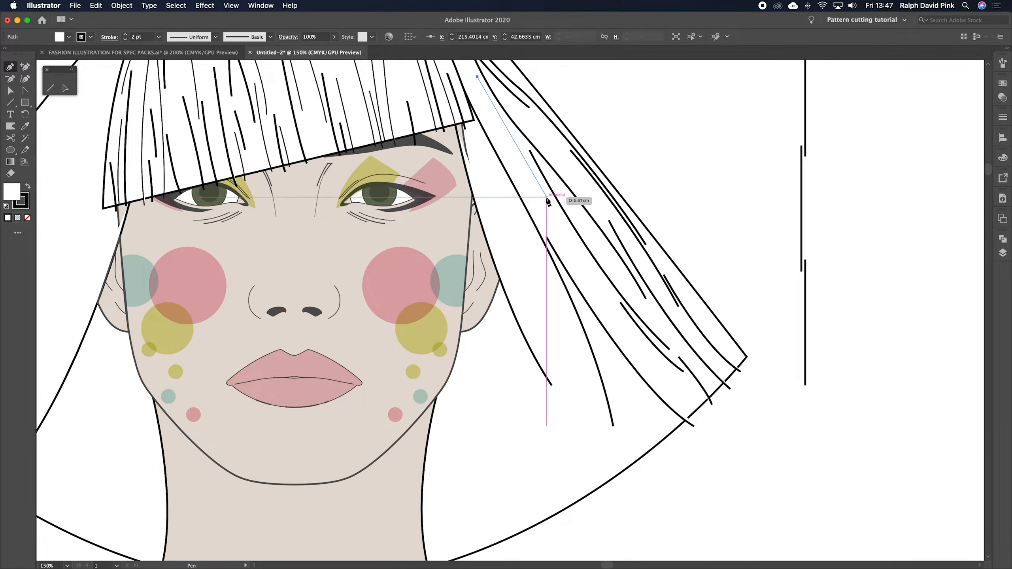
pyautogui.moveTo(566, 237); pyautogui.dragTo(567, 242)
pyautogui.press('v')
pyautogui.press('super+minus')
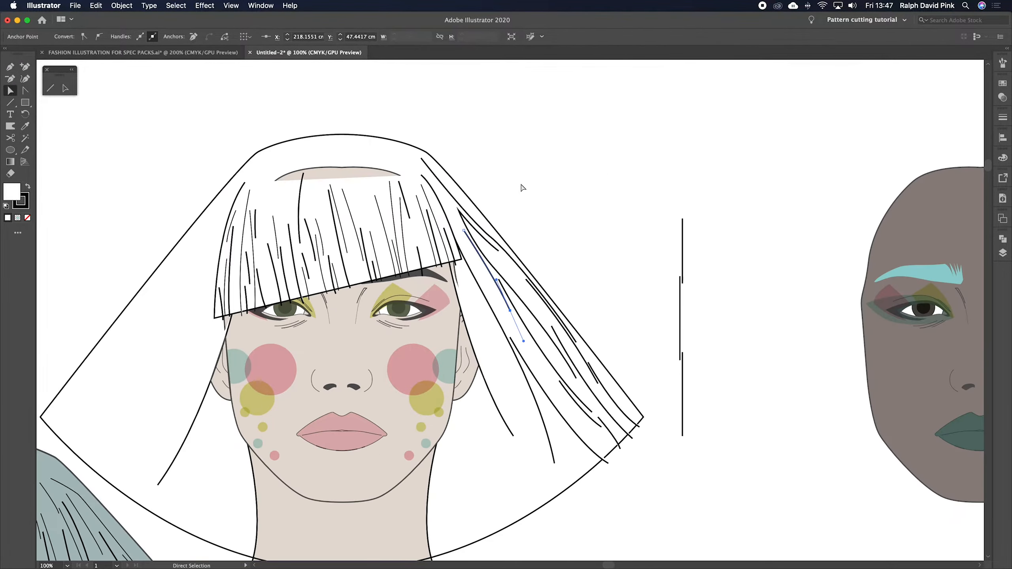
# Add a short curved strand near the crown, just outside the top of the fringe's right edge.
pyautogui.press('p')
pyautogui.click(432, 182)
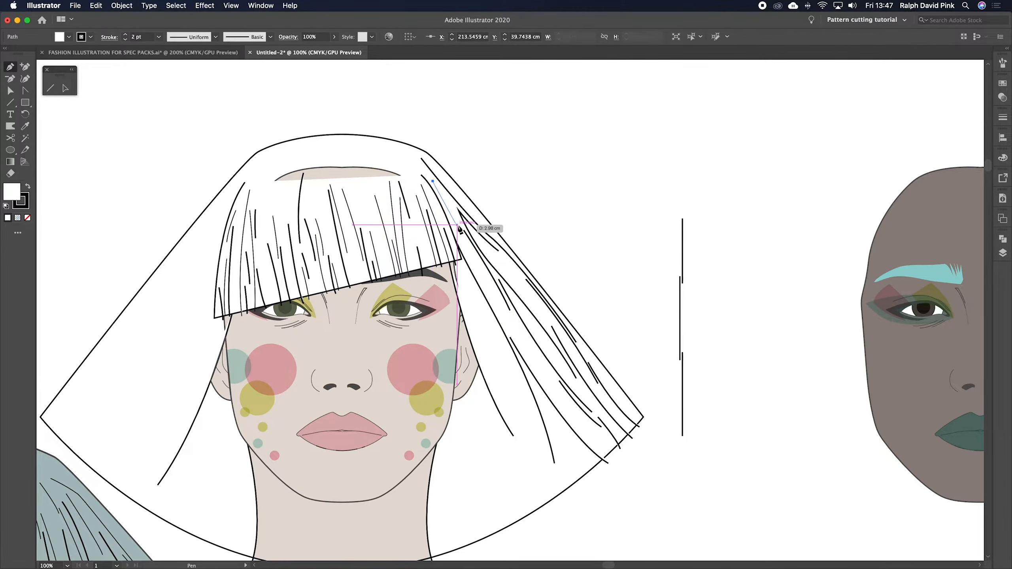
pyautogui.moveTo(458, 220); pyautogui.dragTo(465, 234)
pyautogui.press('v')
pyautogui.click(526, 217)
pyautogui.moveTo(526, 218); pyautogui.dragTo(533, 185)
# Draw a curved strand from beside the fringe's lower right corner, outside the long strand that runs to the hem.
pyautogui.press('p')
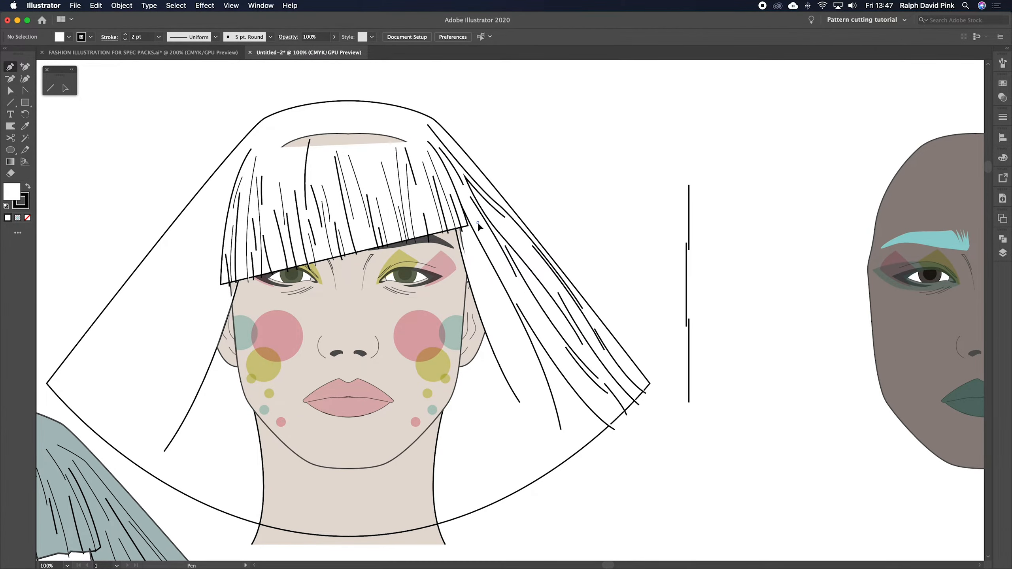
pyautogui.moveTo(534, 319); pyautogui.dragTo(556, 345)
pyautogui.press('a')
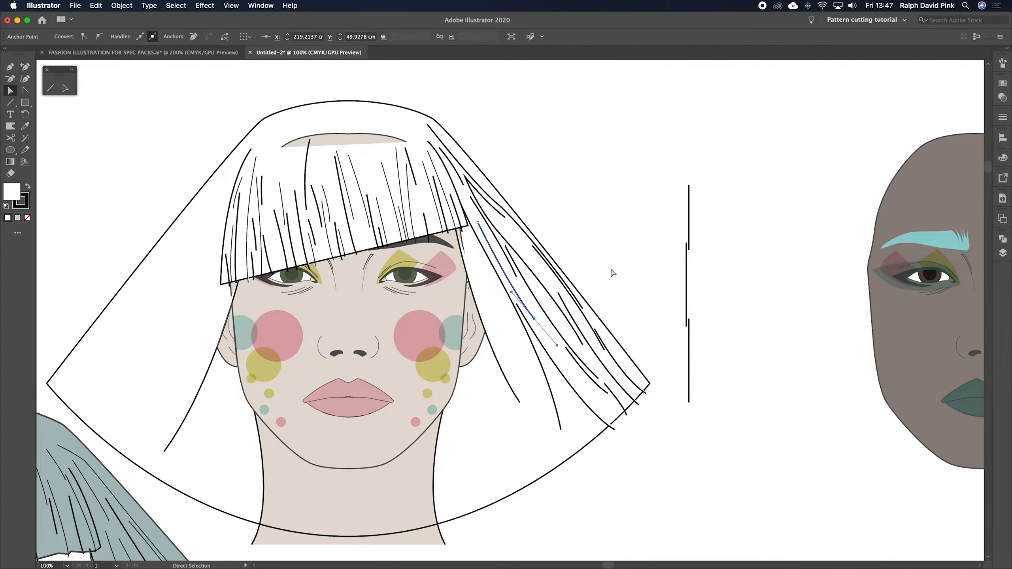
pyautogui.click(613, 274)
# Draw a curved strand from the fringe's lower right corner down alongside the hair's inner edge by the ear.
pyautogui.scroll(-2, 613, 273)
pyautogui.press('p')
pyautogui.click(468, 198)
pyautogui.moveTo(507, 311); pyautogui.dragTo(509, 338)
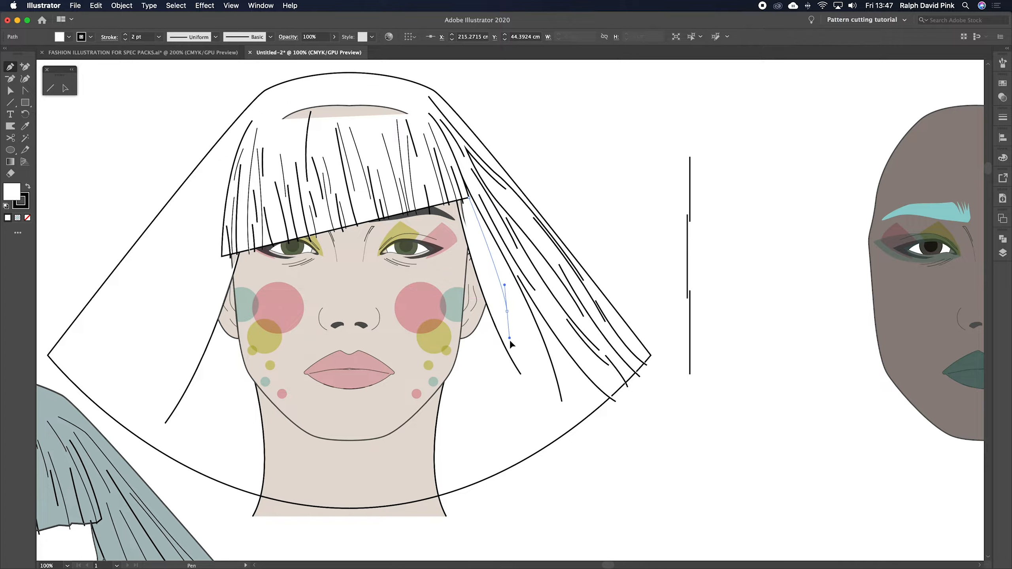
pyautogui.press('a')
pyautogui.click(529, 327)
pyautogui.press('p')
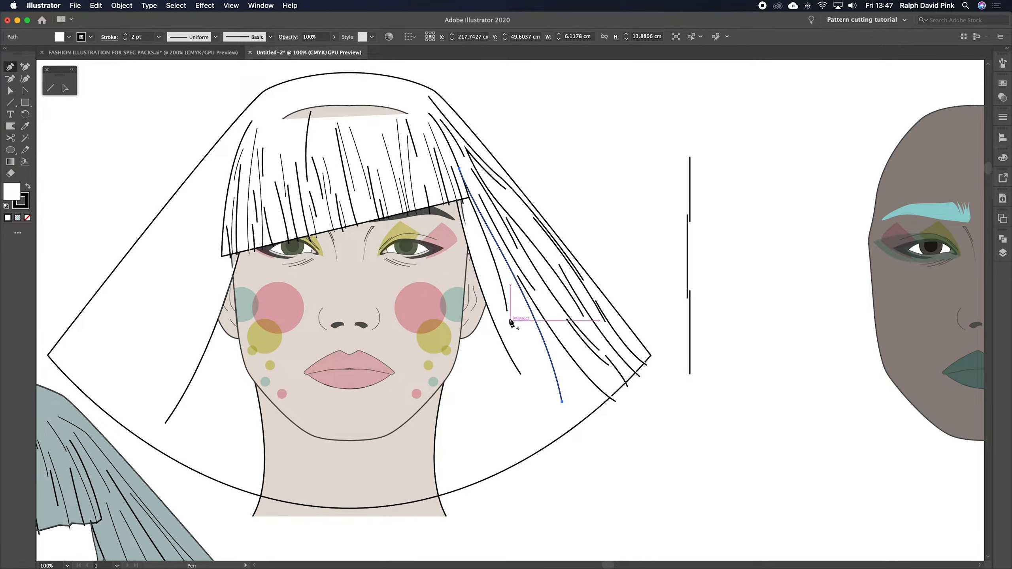
# Draw two strands near the lower inner edge of the right hair section, one ending above the hem and one crossing it.
pyautogui.click(510, 327)
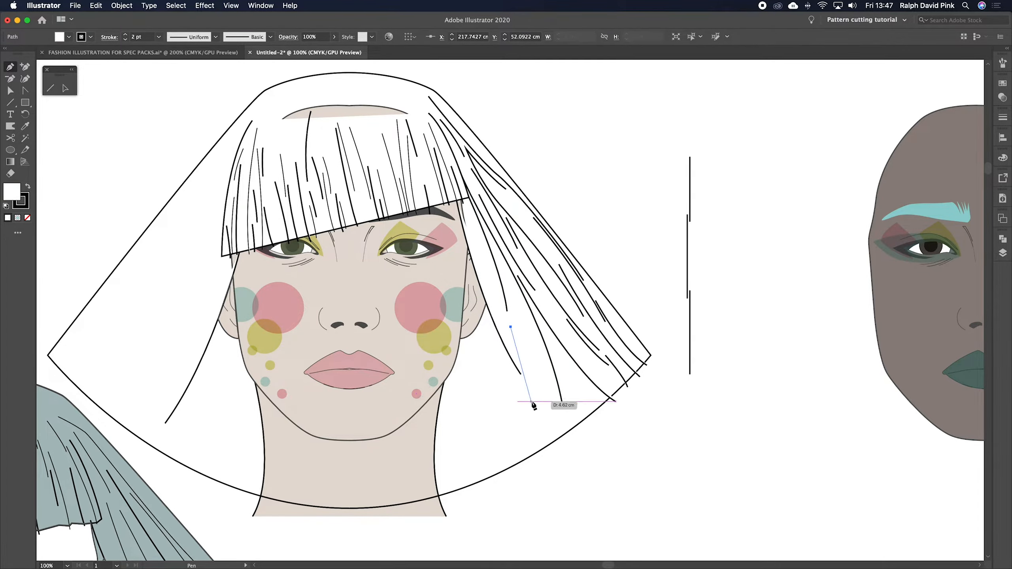
pyautogui.moveTo(543, 414); pyautogui.dragTo(544, 419)
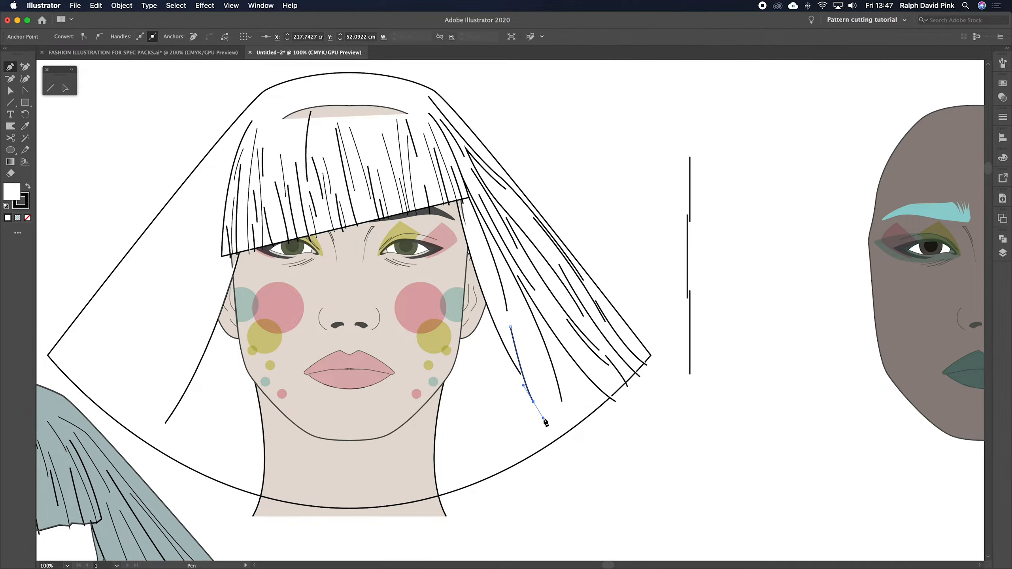
pyautogui.keyDown('super'); pyautogui.click(543, 384); pyautogui.keyUp('super')
pyautogui.click(507, 356)
pyautogui.moveTo(548, 452); pyautogui.dragTo(549, 472)
pyautogui.keyDown('super'); pyautogui.click(559, 420); pyautogui.keyUp('super')
# Draw a long curved strand from about nose height down to the hem, just outside the two lower inner strands.
pyautogui.press('super+equal')
pyautogui.click(526, 301)
pyautogui.moveTo(594, 500); pyautogui.dragTo(623, 542)
pyautogui.moveTo(617, 445); pyautogui.dragTo(580, 409)
pyautogui.press('Escape')
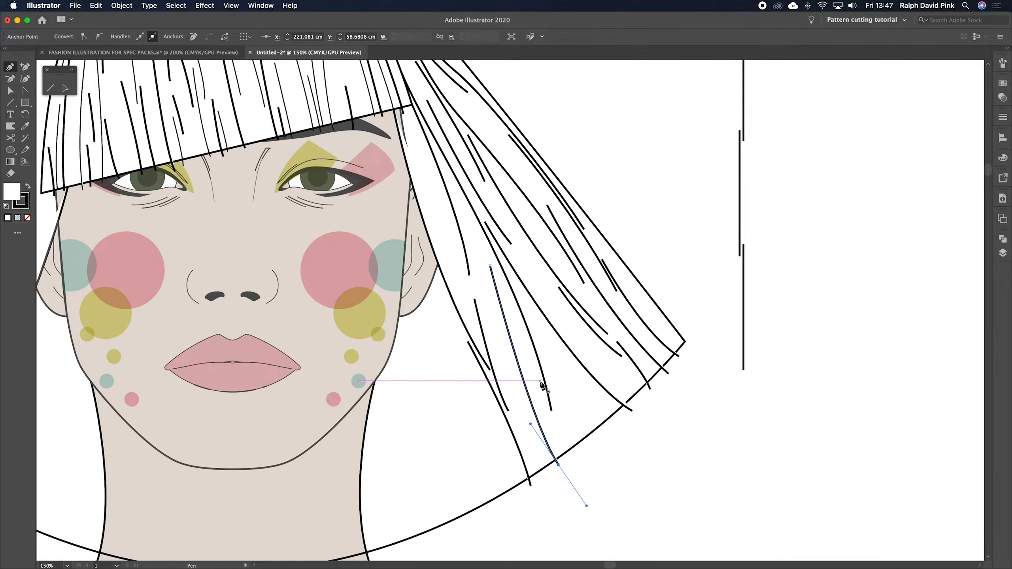
# Add a short strand at the hem beside the last one and a longer strand across the hem farther outward.
pyautogui.click(540, 382)
pyautogui.moveTo(588, 492); pyautogui.dragTo(588, 492)
pyautogui.keyDown('super'); pyautogui.click(579, 434); pyautogui.keyUp('super')
pyautogui.click(549, 331)
pyautogui.moveTo(608, 433); pyautogui.dragTo(617, 470)
pyautogui.keyDown('super'); pyautogui.click(581, 411); pyautogui.keyUp('super')
pyautogui.press('super+minus')
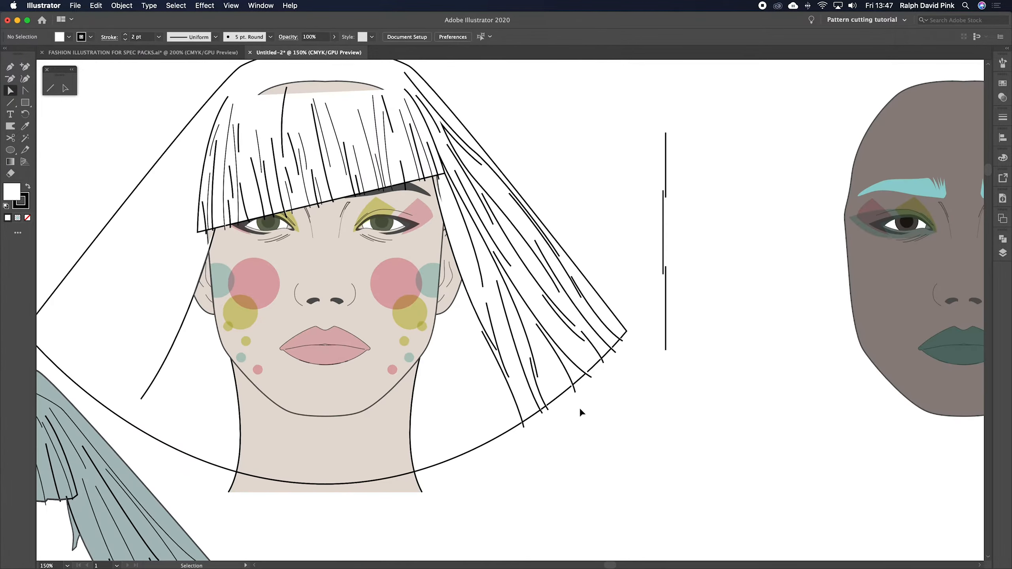
# Draw a strand from the ear's outer edge down toward the hem and another below it that reaches the hem.
pyautogui.click(457, 294)
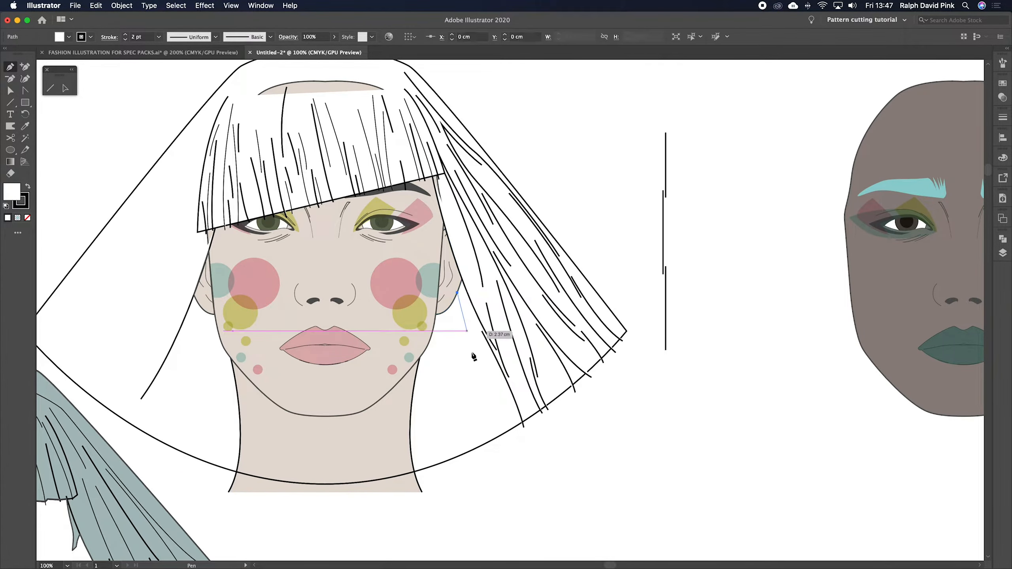
pyautogui.moveTo(493, 412); pyautogui.dragTo(515, 455)
pyautogui.keyDown('super'); pyautogui.click(464, 411); pyautogui.keyUp('super')
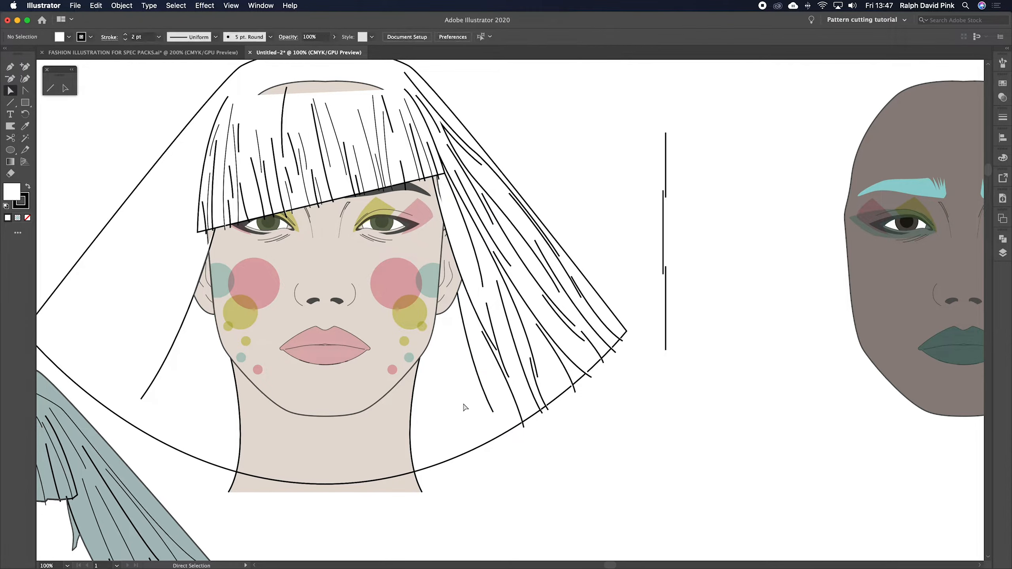
pyautogui.click(464, 351)
pyautogui.moveTo(494, 442); pyautogui.dragTo(496, 476)
pyautogui.keyDown('super'); pyautogui.click(472, 426); pyautogui.keyUp('super')
# Draw two neighbouring strands from under the earlobe down toward the hem, both ending above it.
pyautogui.click(446, 311)
pyautogui.moveTo(472, 400); pyautogui.dragTo(485, 438)
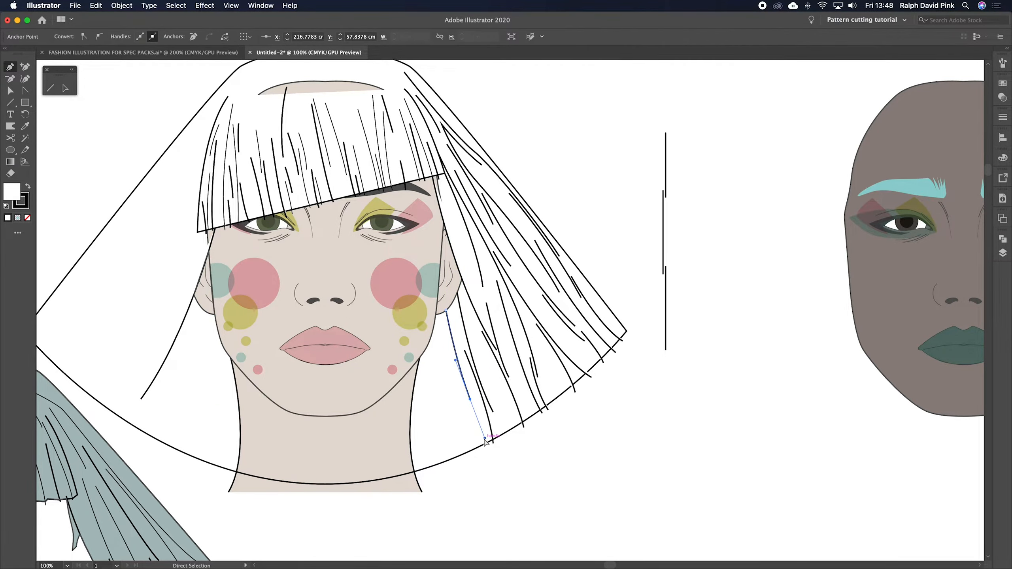
pyautogui.press('super+equal')
pyautogui.keyDown('super'); pyautogui.click(488, 306); pyautogui.keyUp('super')
pyautogui.click(465, 183)
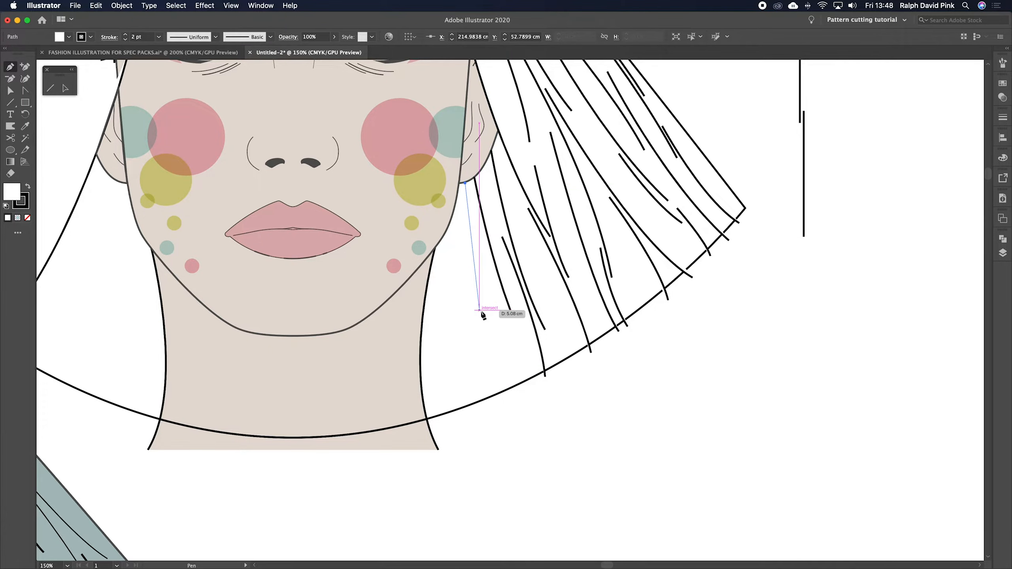
pyautogui.moveTo(511, 344); pyautogui.dragTo(522, 399)
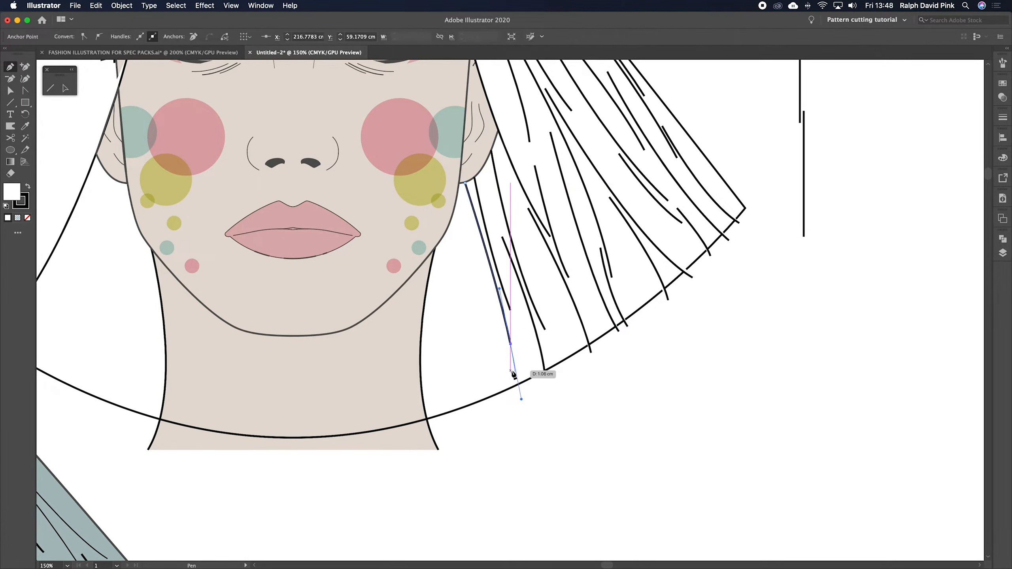
# Draw two curved strands from the right side of the jaw down to the hem.
pyautogui.click(457, 194)
pyautogui.moveTo(518, 388); pyautogui.dragTo(545, 414)
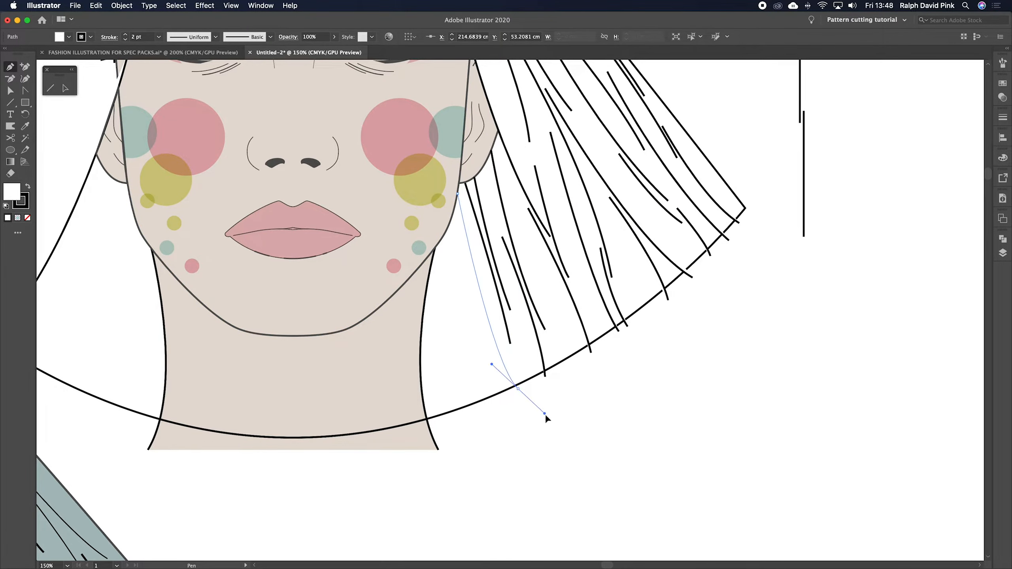
pyautogui.click(447, 228)
pyautogui.moveTo(483, 408); pyautogui.dragTo(482, 468)
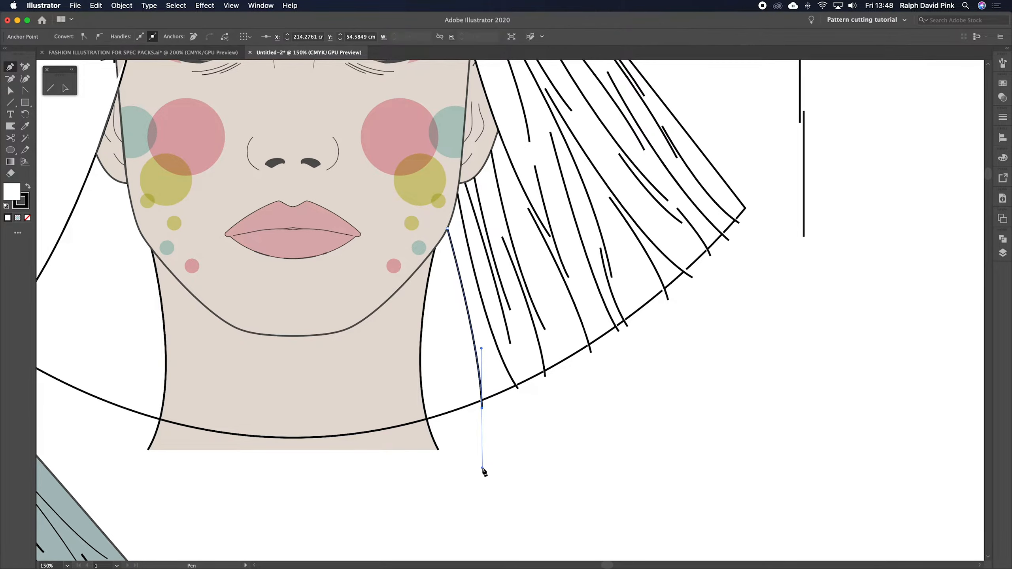
pyautogui.press('Escape')
# Add a short strand reaching the hem between the jaw strands and a strand from the top of the neck ending above the hem.
pyautogui.click(475, 303)
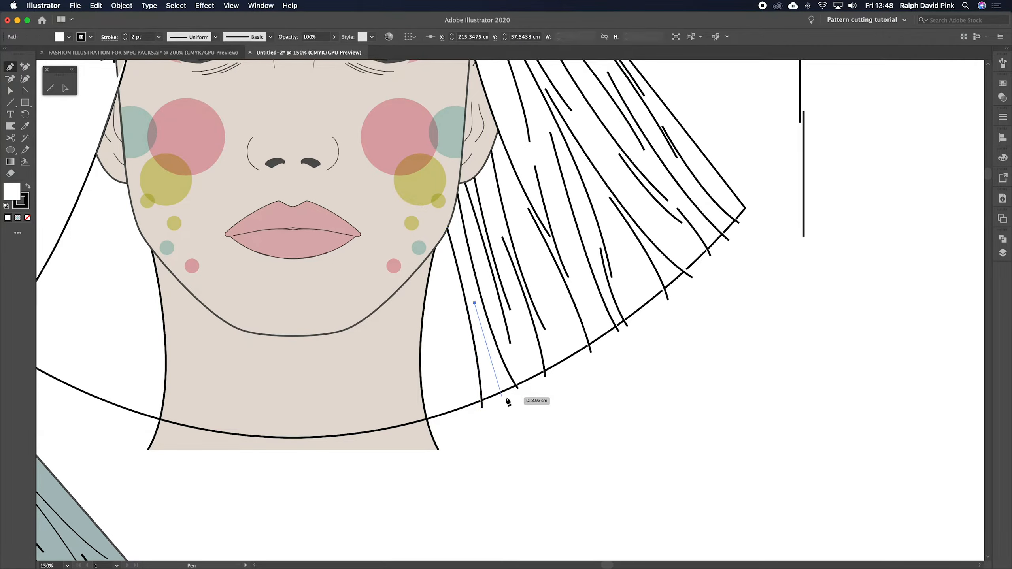
pyautogui.keyDown('super'); pyautogui.click(454, 339); pyautogui.keyUp('super')
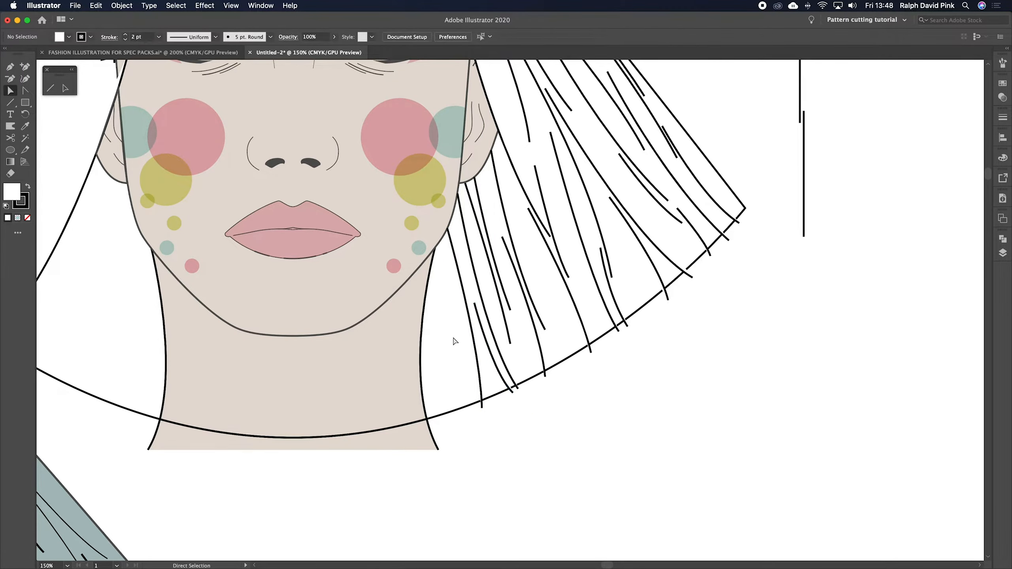
pyautogui.click(435, 259)
pyautogui.click(463, 370)
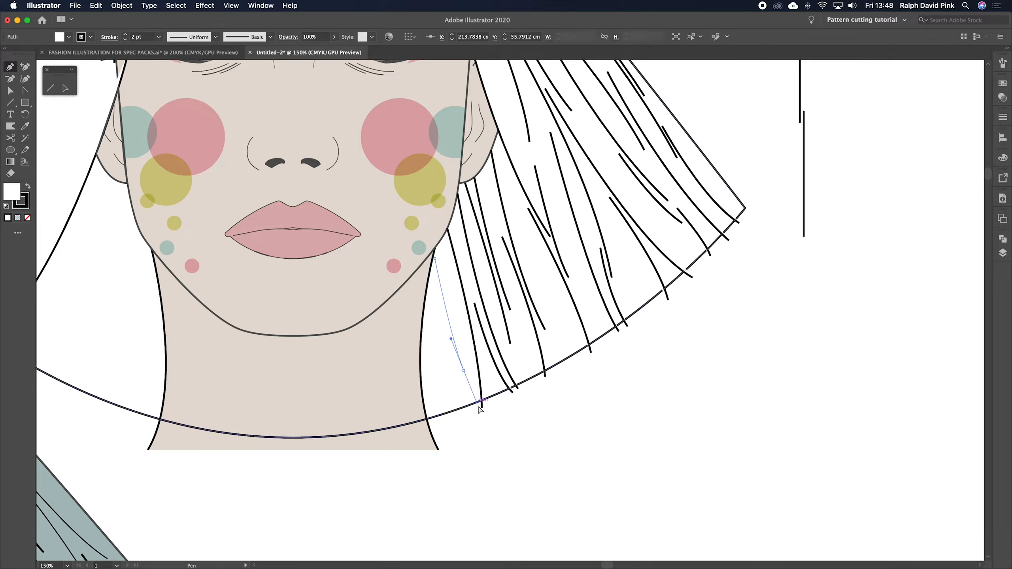
pyautogui.keyDown('super'); pyautogui.click(452, 378); pyautogui.keyUp('super')
# Draw a short curved strand to the hem between the neck-side strand and the inner jaw strand.
pyautogui.click(452, 315)
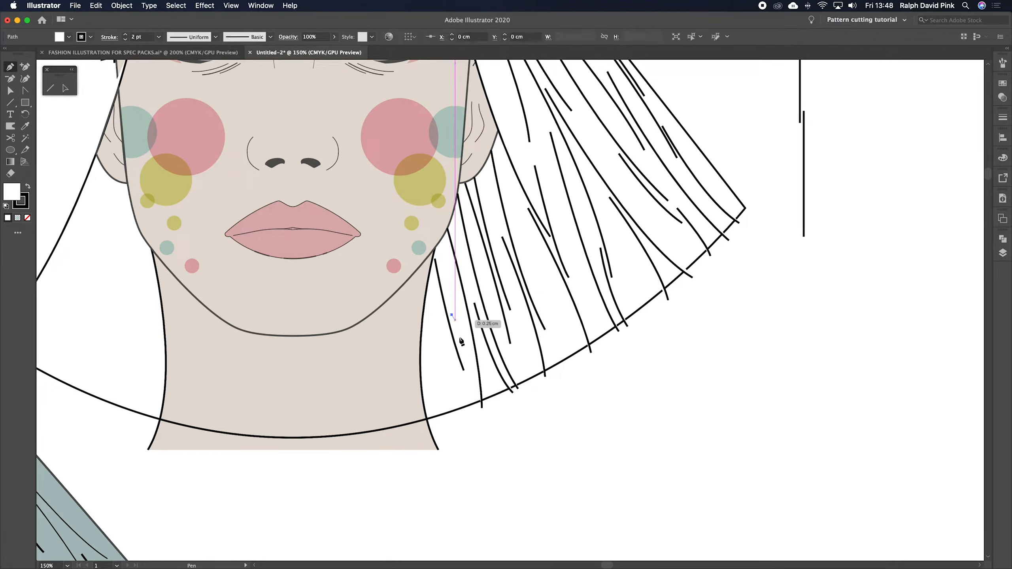
pyautogui.moveTo(476, 406); pyautogui.dragTo(477, 420)
pyautogui.keyDown('super'); pyautogui.click(451, 403); pyautogui.keyUp('super')
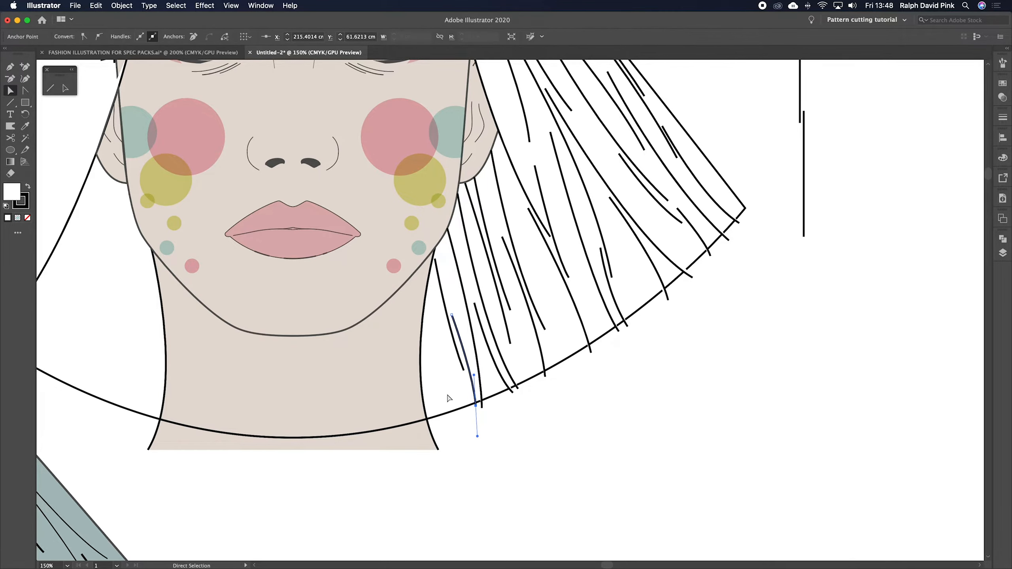
# Draw a curved strand along the neck's right edge and a shorter one beside it, both reaching the hem.
pyautogui.click(424, 310)
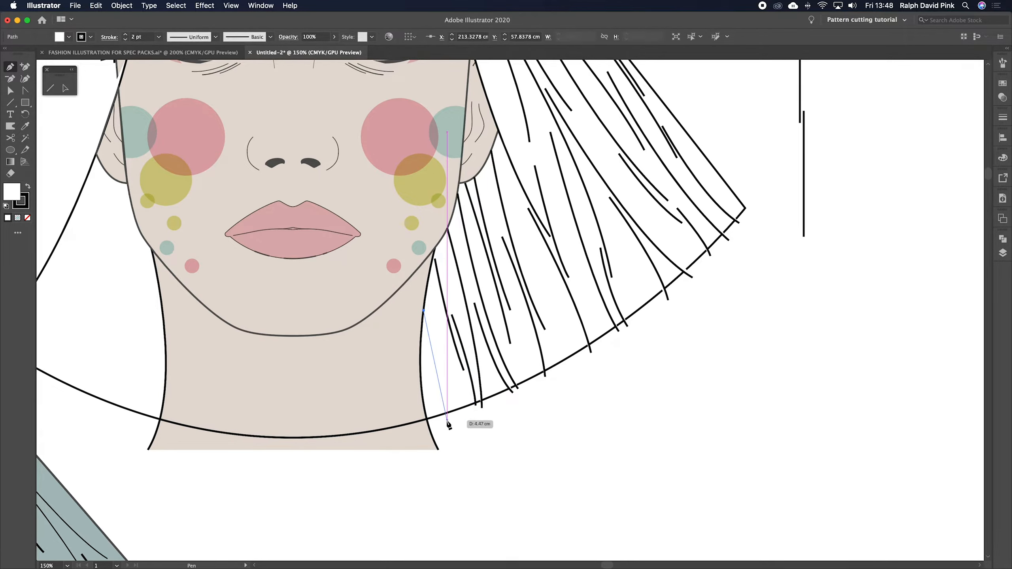
pyautogui.keyDown('super'); pyautogui.click(454, 379); pyautogui.keyUp('super')
pyautogui.click(438, 356)
pyautogui.moveTo(459, 423); pyautogui.dragTo(456, 431)
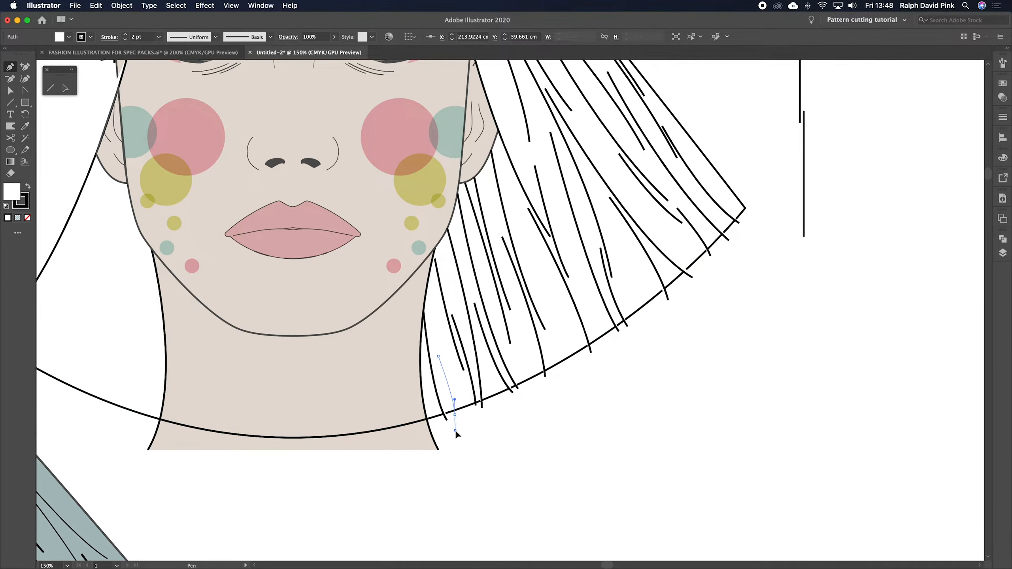
pyautogui.keyDown('super'); pyautogui.click(465, 399); pyautogui.keyUp('super')
# Select alternating strands across the right hair section and set their stroke weight to 1 pt.
pyautogui.press('v')
pyautogui.press('super+minus')
pyautogui.press('super+minus')
pyautogui.moveTo(500, 315); pyautogui.dragTo(444, 330)
pyautogui.press('super+plus')
pyautogui.scroll(1, 531, 206)
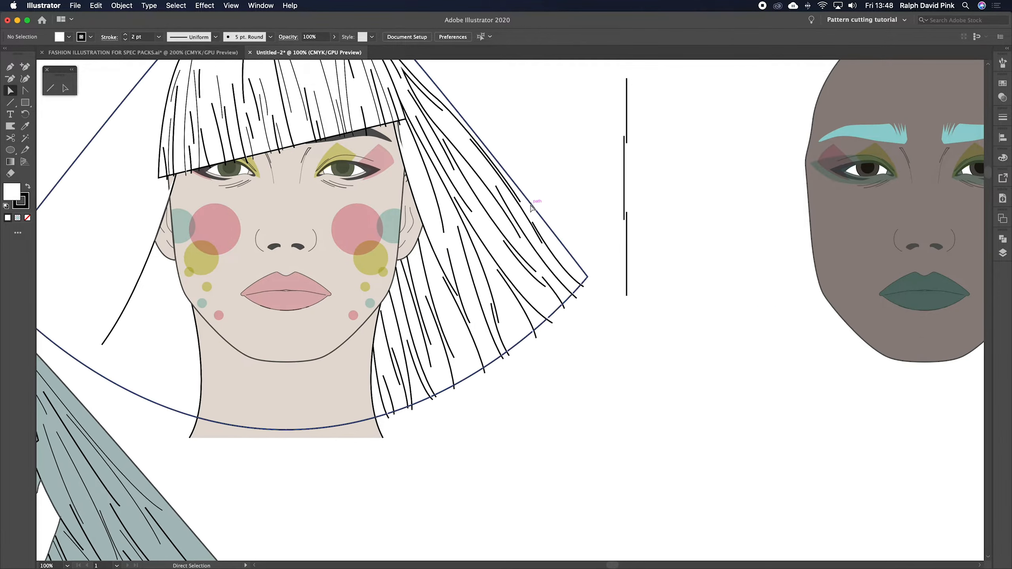
pyautogui.scroll(2, 532, 206)
pyautogui.hscroll(-2, 532, 207)
pyautogui.keyDown('super'); pyautogui.click(514, 186); pyautogui.keyUp('super')
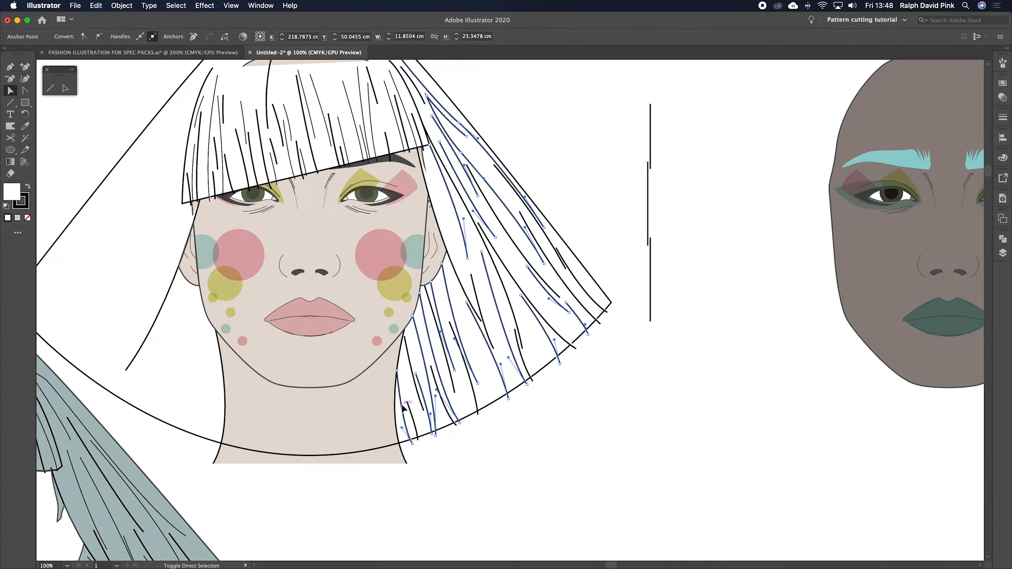
pyautogui.moveTo(562, 200); pyautogui.dragTo(619, 230)
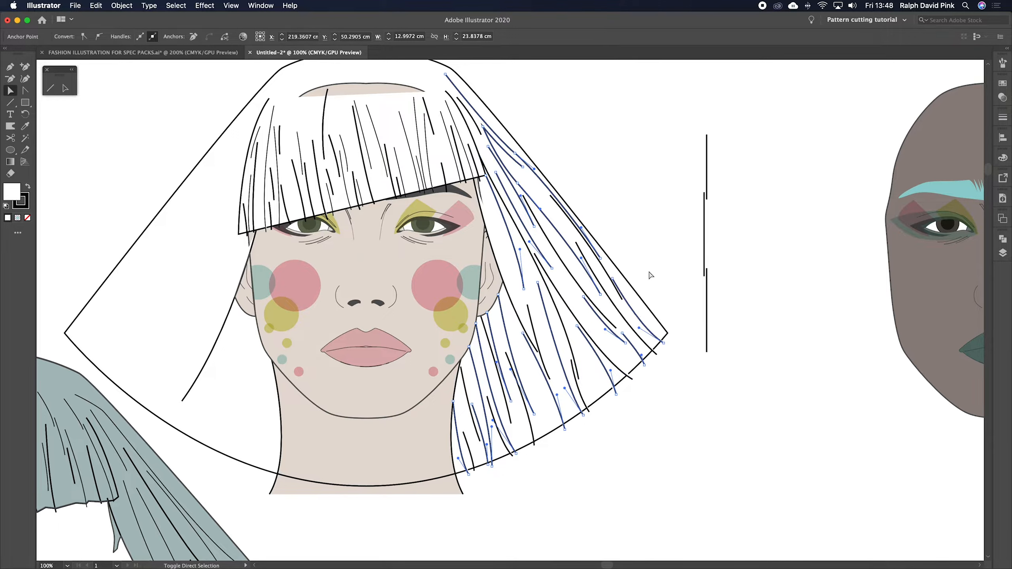
pyautogui.click(1003, 120)
pyautogui.click(914, 131)
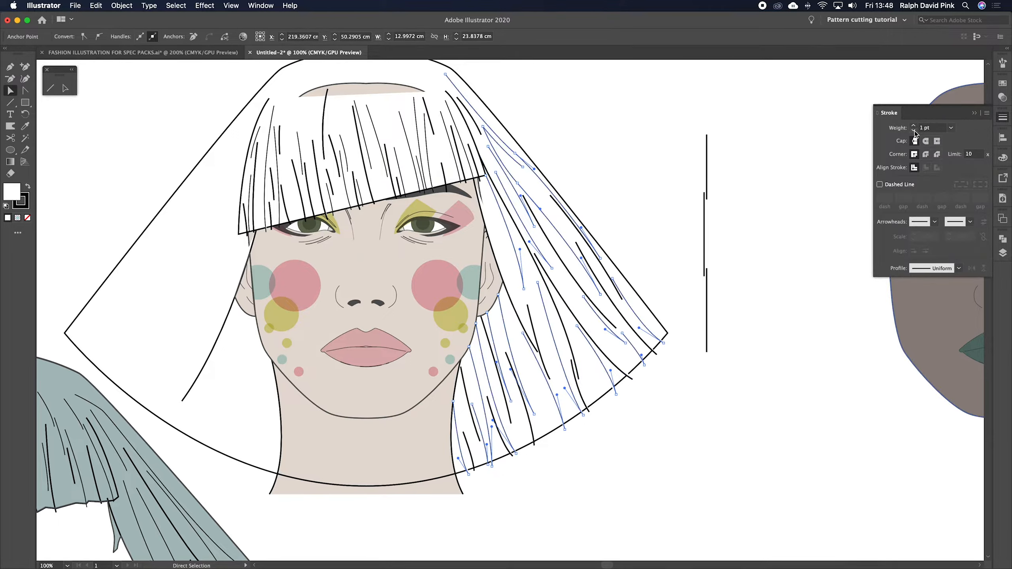
pyautogui.click(645, 193)
pyautogui.moveTo(617, 193); pyautogui.dragTo(655, 224)
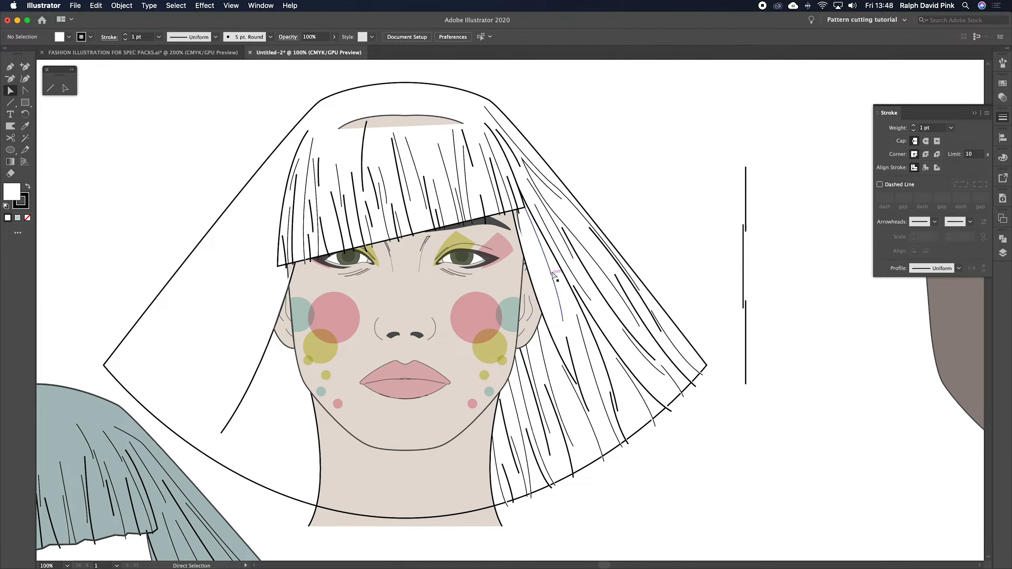
pyautogui.moveTo(559, 268); pyautogui.dragTo(547, 244)
pyautogui.click(559, 220)
pyautogui.press('v')
pyautogui.click(605, 199)
pyautogui.moveTo(629, 269); pyautogui.dragTo(650, 251)
pyautogui.click(976, 113)
# Delete the loose vertical sample strokes beside the white hair.
pyautogui.moveTo(716, 295)
pyautogui.mouseDown()
pyautogui.moveTo(733, 283)
pyautogui.moveTo(768, 291)
pyautogui.mouseUp()
pyautogui.press('Delete')
pyautogui.moveTo(741, 209); pyautogui.dragTo(703, 220)
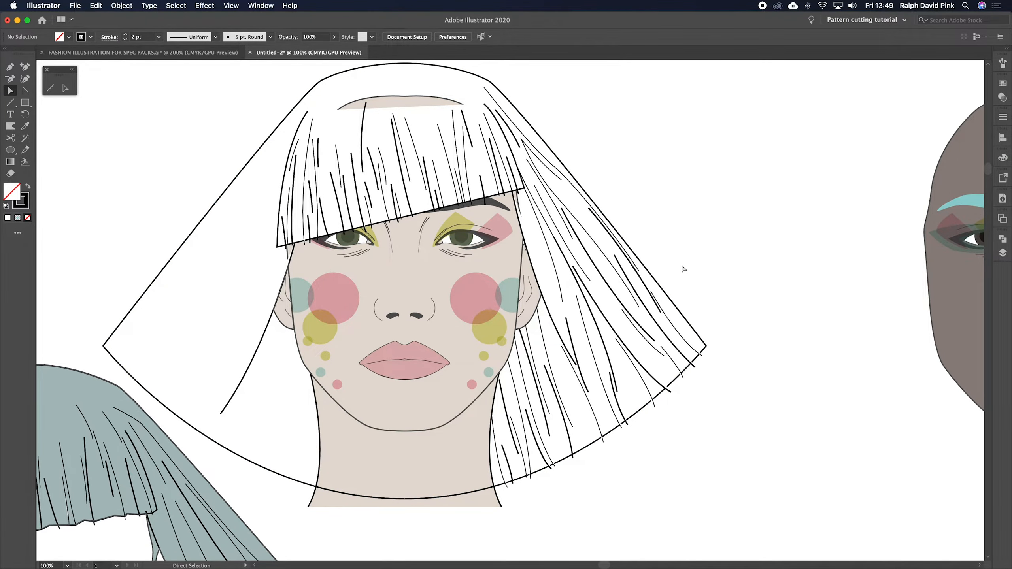
# Lock the outer outline of the white hair.
pyautogui.press('v')
pyautogui.click(662, 285)
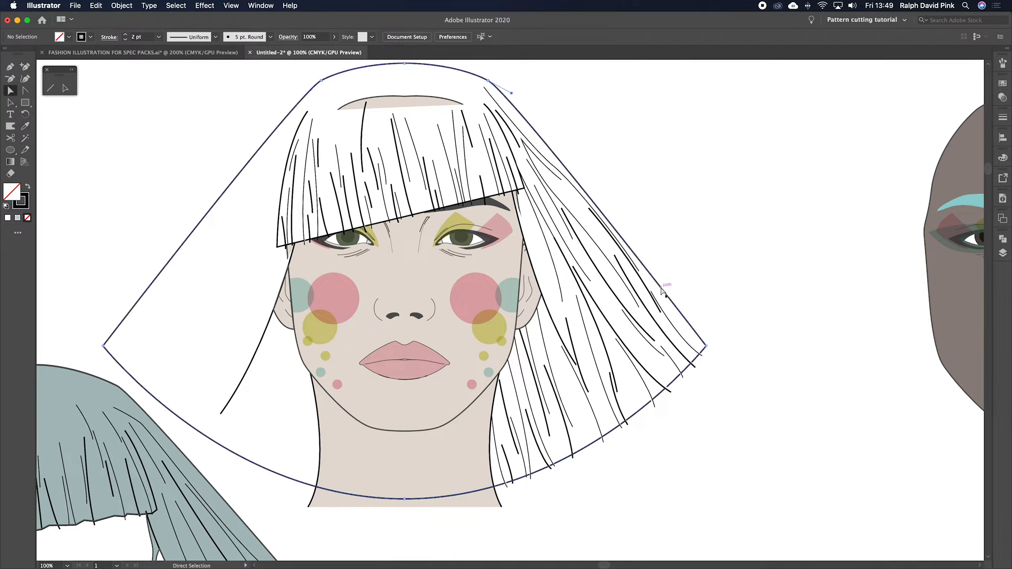
pyautogui.click(120, 5)
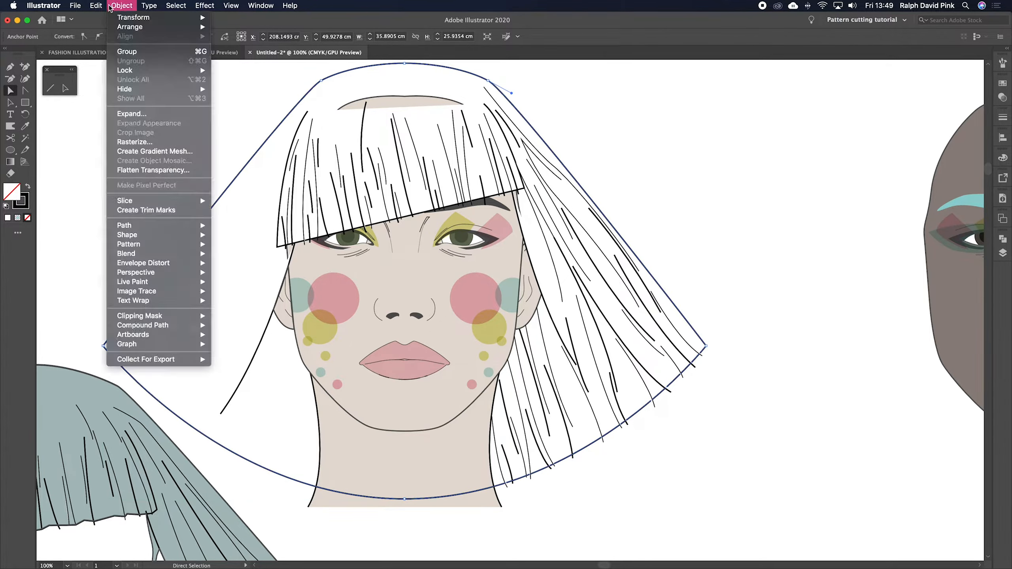
pyautogui.click(202, 76)
pyautogui.click(122, 5)
pyautogui.click(124, 5)
pyautogui.click(124, 5)
pyautogui.moveTo(130, 70)
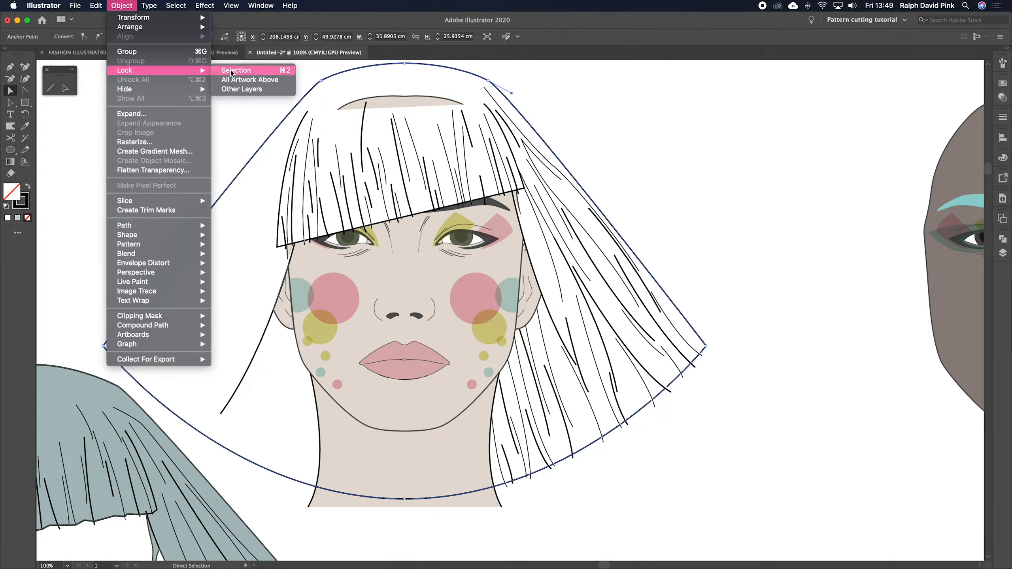
pyautogui.click(232, 70)
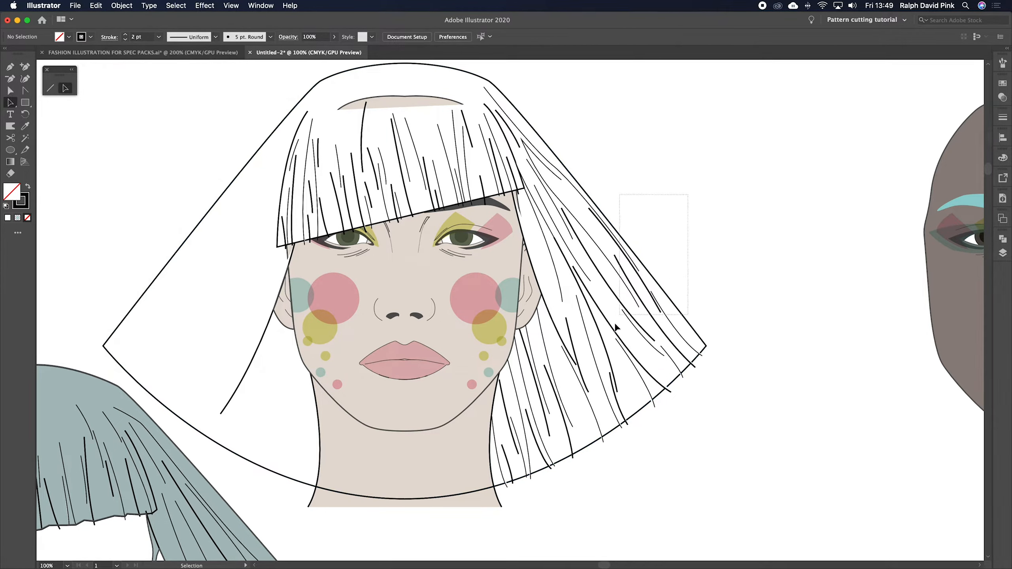
# Select all the strands in the right-hand hair section, adding the remaining ones beside the neck to the selection.
pyautogui.moveTo(572, 411); pyautogui.dragTo(552, 469)
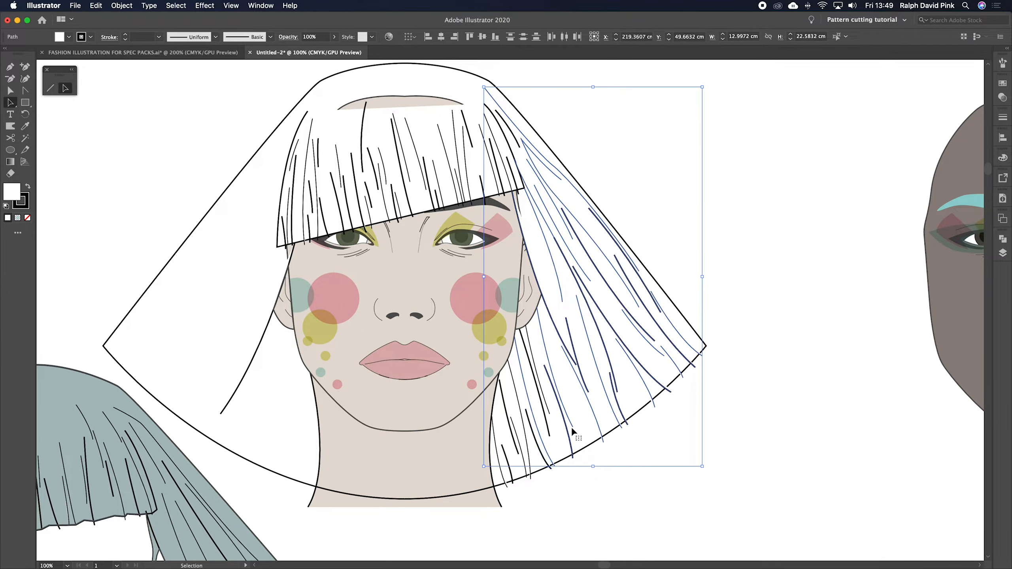
pyautogui.moveTo(618, 357); pyautogui.dragTo(575, 338)
pyautogui.press('v')
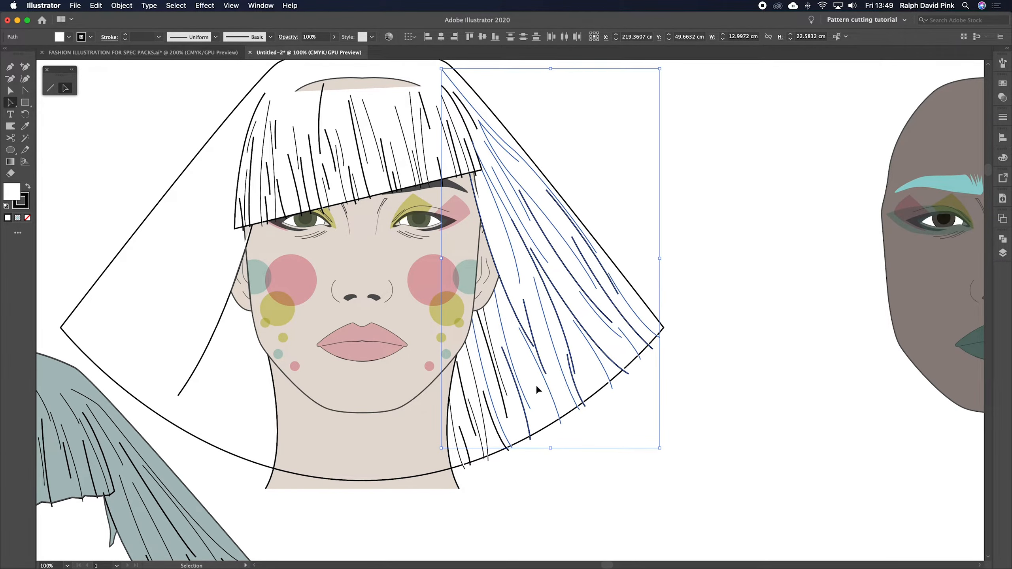
pyautogui.press('super+plus')
pyautogui.moveTo(542, 374); pyautogui.dragTo(626, 261)
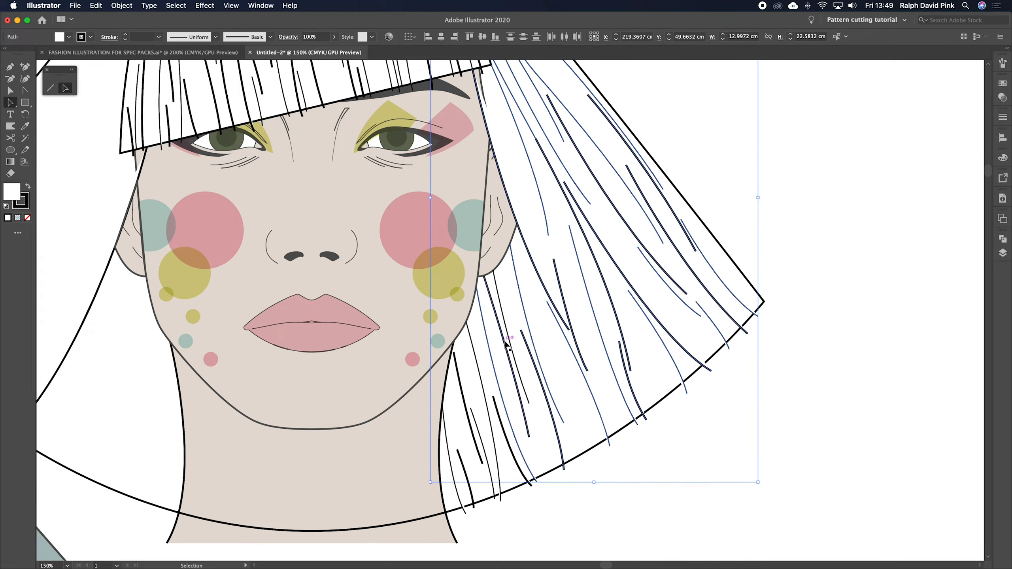
pyautogui.keyDown('shift'); pyautogui.click(495, 399); pyautogui.keyUp('shift')
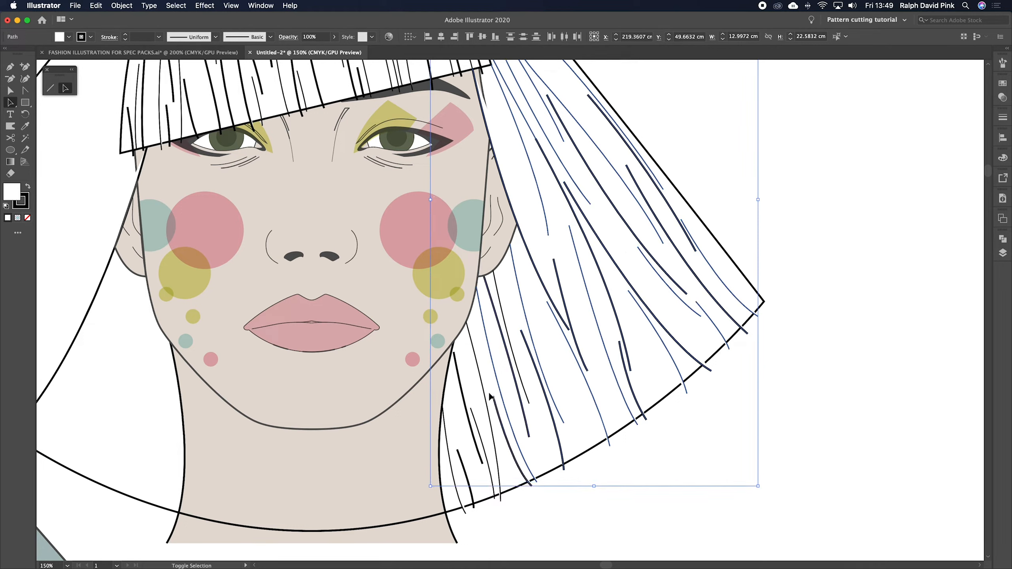
pyautogui.keyDown('shift'); pyautogui.click(474, 416); pyautogui.keyUp('shift')
pyautogui.keyDown('shift'); pyautogui.click(449, 436); pyautogui.keyUp('shift')
pyautogui.scroll(5, 667, 229)
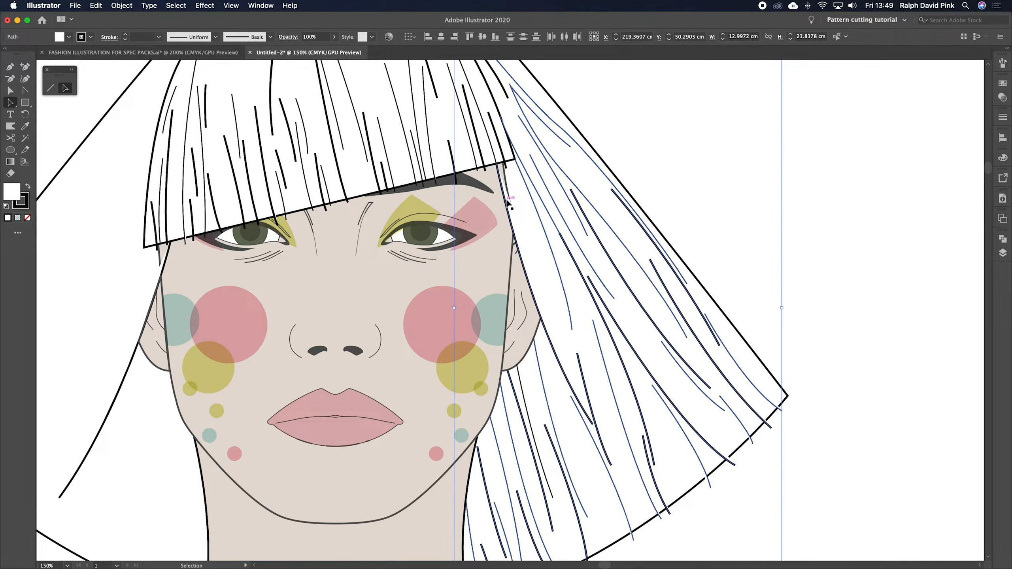
# Make a horizontally mirrored copy of the selected right-hand hair strands with Reflect.
pyautogui.press('super+minus')
pyautogui.moveTo(503, 201); pyautogui.dragTo(709, 175)
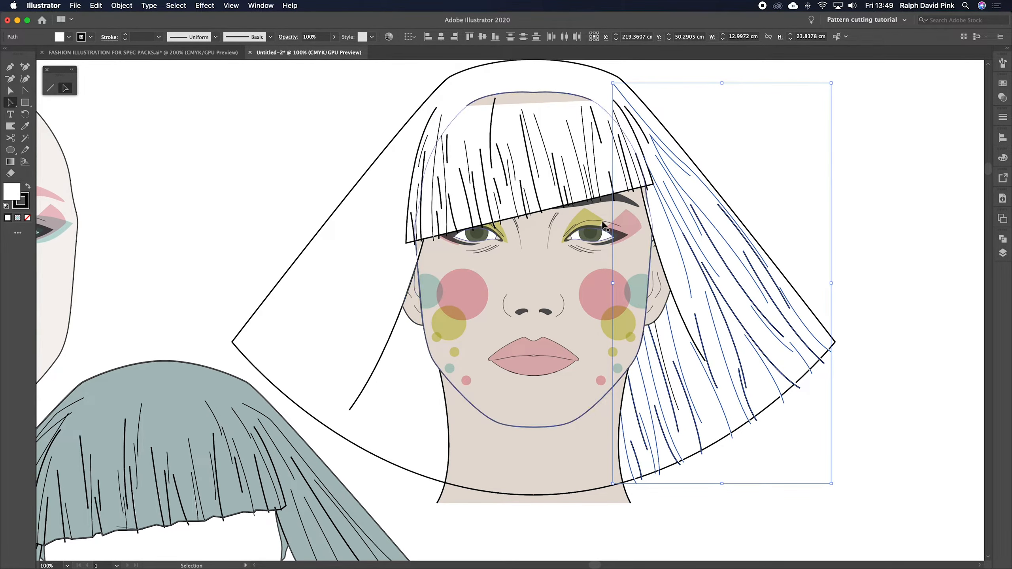
pyautogui.moveTo(696, 242); pyautogui.dragTo(629, 258)
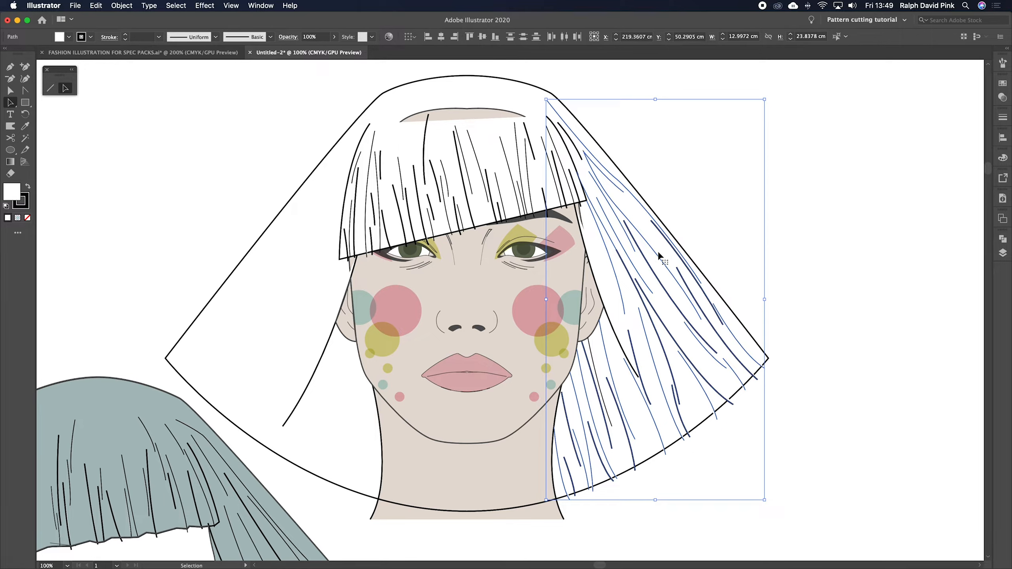
pyautogui.rightClick(658, 254)
pyautogui.moveTo(692, 394)
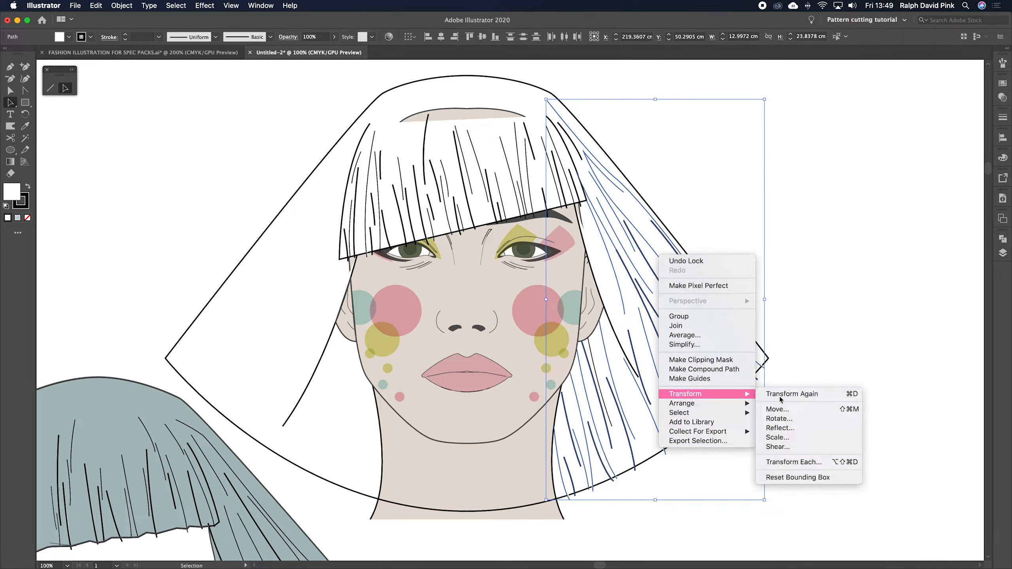
pyautogui.click(790, 428)
pyautogui.click(532, 291)
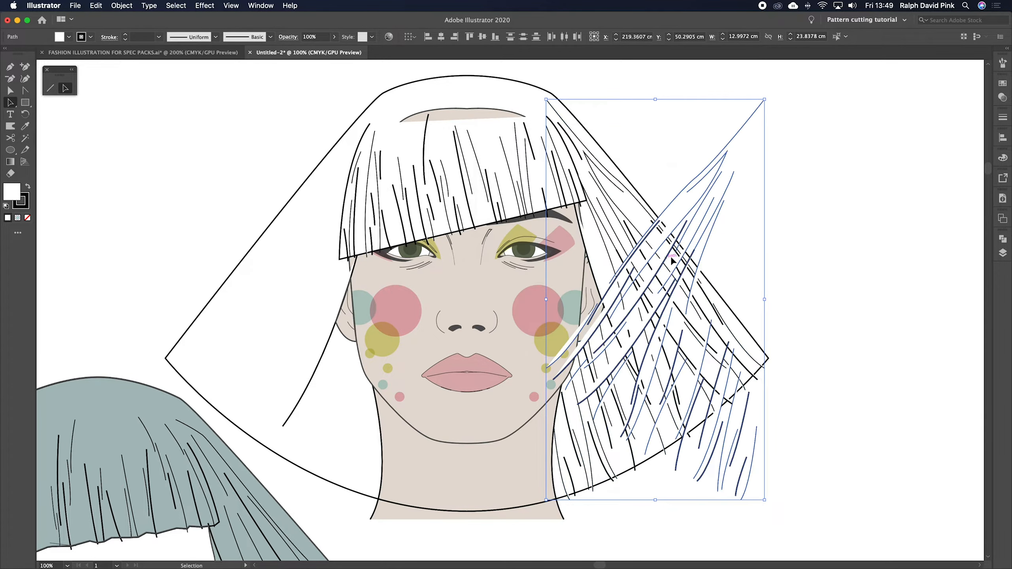
# Move the mirrored strands across the face into the left hair section, fitting them inside the hair outline.
pyautogui.hotkey('shift', 'Left')
pyautogui.hotkey('shift', 'Left')
pyautogui.hotkey('shift', 'Left')
pyautogui.hotkey('shift', 'Left')
pyautogui.hotkey('shift', 'Left')
pyautogui.hotkey('shift', 'Left')
pyautogui.hotkey('shift', 'Left')
pyautogui.hotkey('shift', 'Left')
pyautogui.hotkey('shift', 'Left')
pyautogui.hotkey('shift', 'Left')
pyautogui.hotkey('shift', 'Left')
pyautogui.hotkey('shift', 'Left')
pyautogui.hotkey('shift', 'Left')
pyautogui.hotkey('shift', 'Left')
pyautogui.hotkey('shift', 'Left')
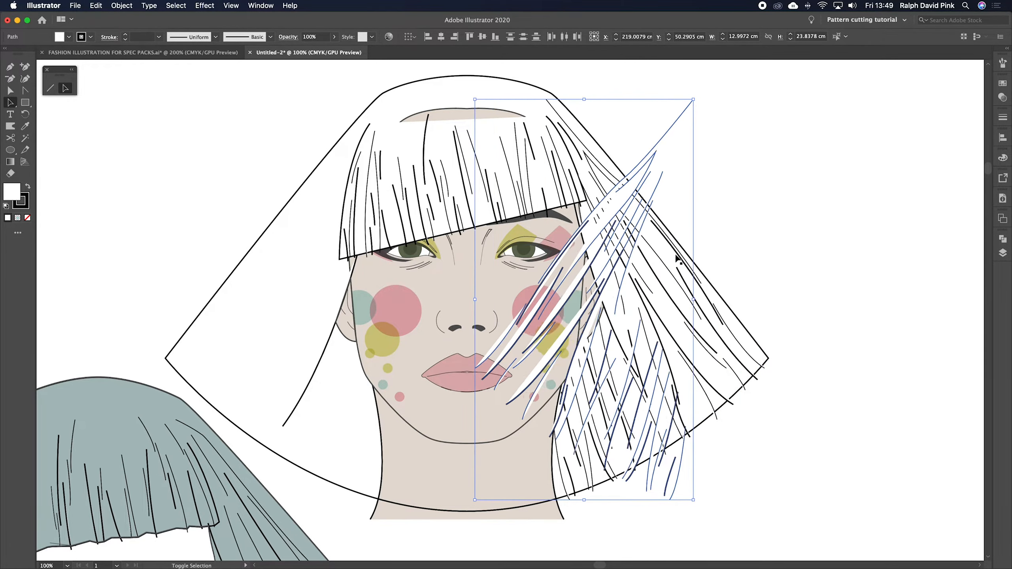
pyautogui.moveTo(534, 273); pyautogui.dragTo(327, 288)
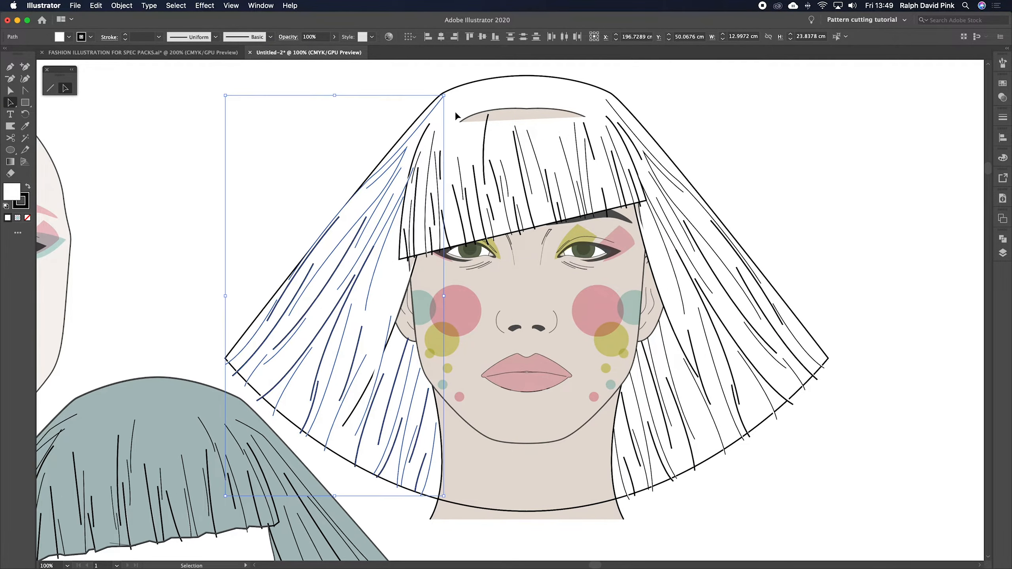
# Cut the short upper end off the mirrored strand at the crown's left corner with the Scissors tool.
pyautogui.press('super+shift+a')
pyautogui.click(444, 95)
pyautogui.hotkey('shift', 'c')
pyautogui.moveTo(445, 95)
pyautogui.mouseDown()
pyautogui.moveTo(466, 95)
pyautogui.moveTo(429, 104)
pyautogui.mouseUp()
pyautogui.press('a')
pyautogui.press('super+shift+a')
pyautogui.click(444, 96)
pyautogui.press('c')
pyautogui.click(425, 116)
pyautogui.press('a')
pyautogui.click(433, 108)
pyautogui.press('super+shift+a')
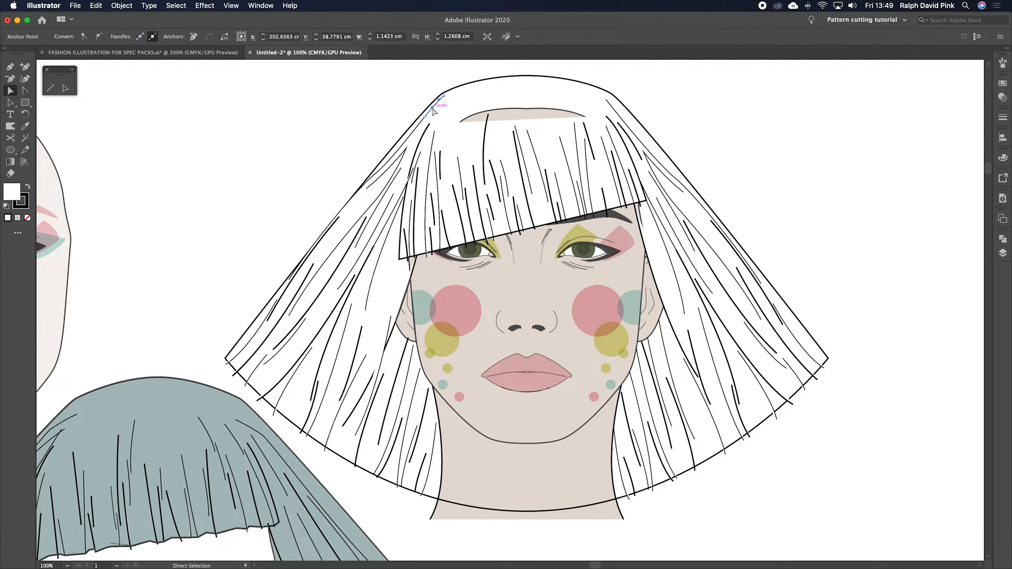
# Draw two curved 1 pt strands in the empty area of the left hair section beside the face.
pyautogui.moveTo(323, 174); pyautogui.dragTo(363, 104)
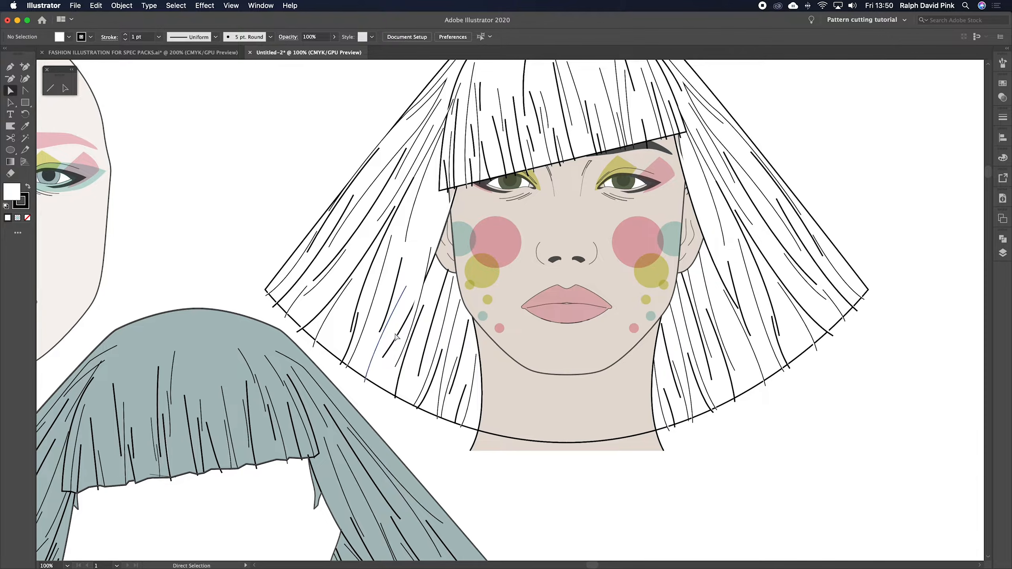
pyautogui.press('super+equal')
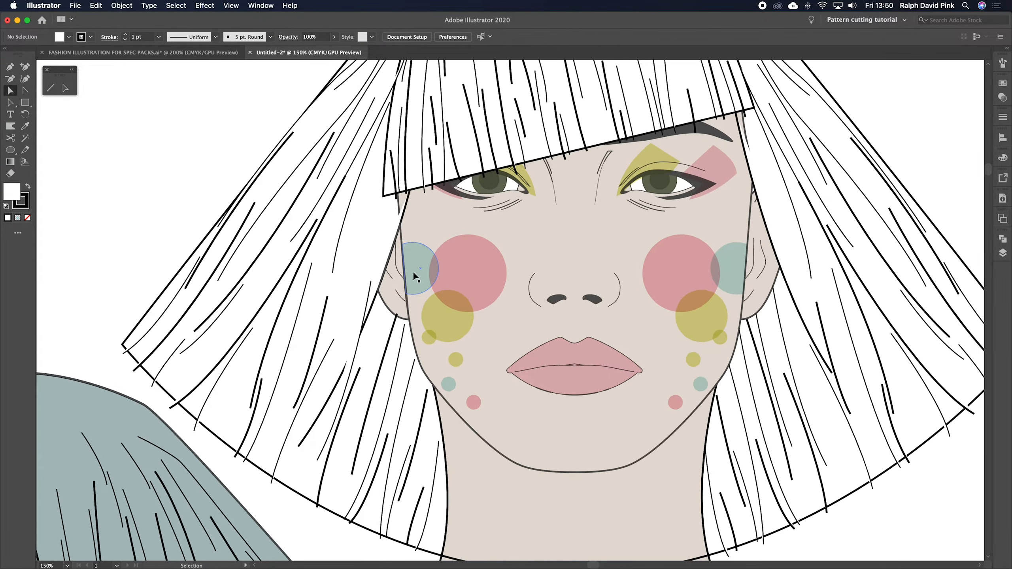
pyautogui.press('p')
pyautogui.click(388, 195)
pyautogui.moveTo(361, 286); pyautogui.dragTo(360, 335)
pyautogui.press('v')
pyautogui.press('super+shift+a')
pyautogui.press('p')
pyautogui.click(385, 155)
pyautogui.moveTo(349, 292); pyautogui.dragTo(327, 334)
pyautogui.press('v')
pyautogui.press('super+shift+a')
# Draw one more short curved strand in the remaining gap lower in the left hair section.
pyautogui.press('p')
pyautogui.click(345, 302)
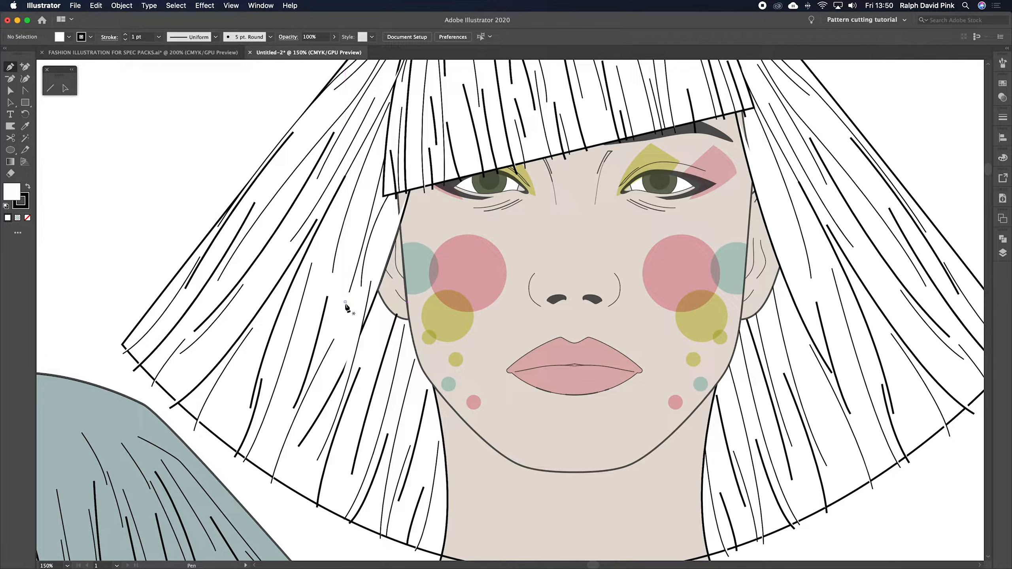
pyautogui.moveTo(327, 369); pyautogui.dragTo(312, 397)
pyautogui.press('v')
pyautogui.press('super+shift+a')
pyautogui.press('super+minus')
pyautogui.press('super+minus')
pyautogui.hscroll(3, 586, 217)
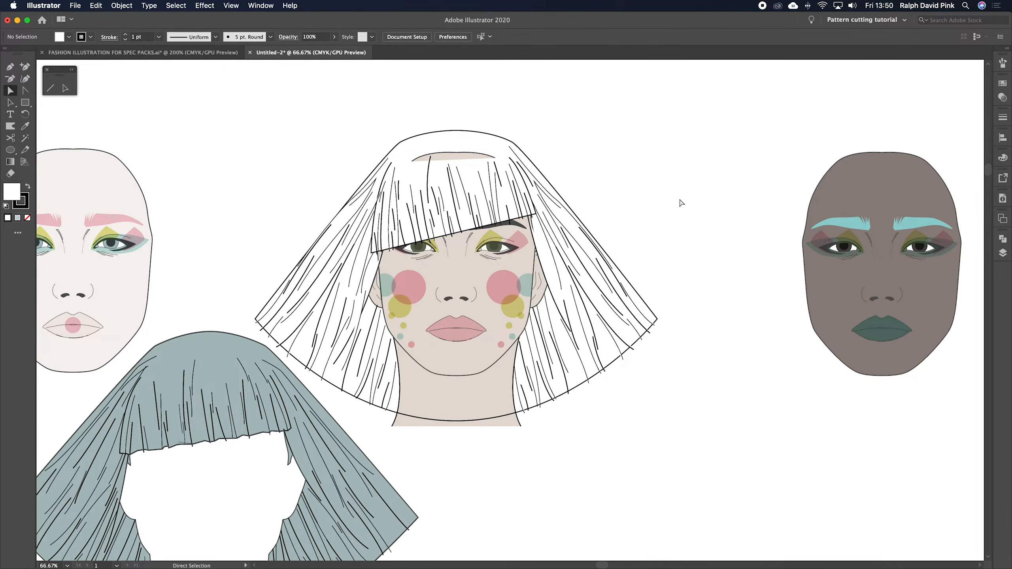
# Compare the finished blue wig with the white wig and examine the fringe outline above the eyes.
pyautogui.moveTo(279, 526); pyautogui.dragTo(412, 394)
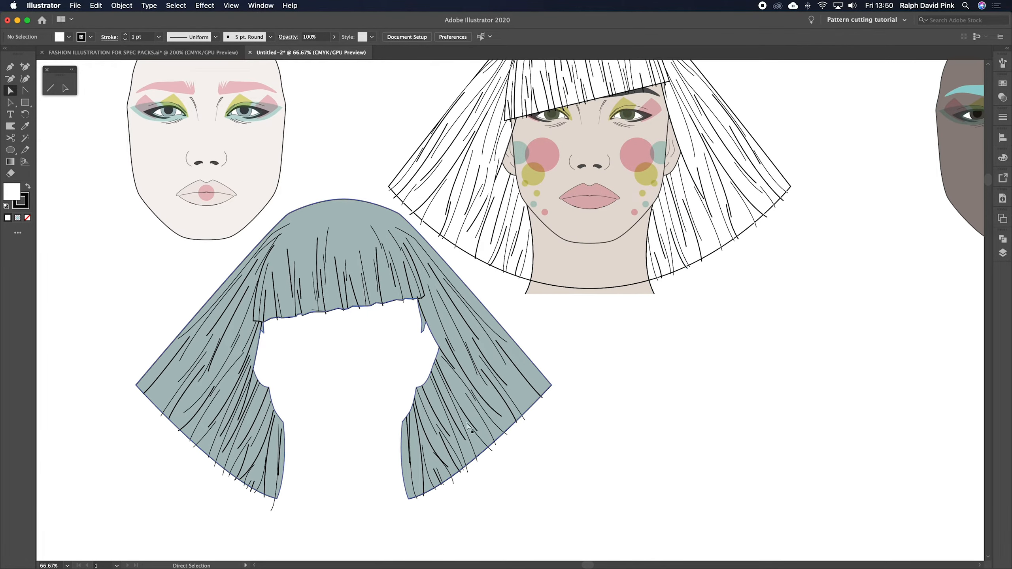
pyautogui.moveTo(675, 315); pyautogui.dragTo(565, 429)
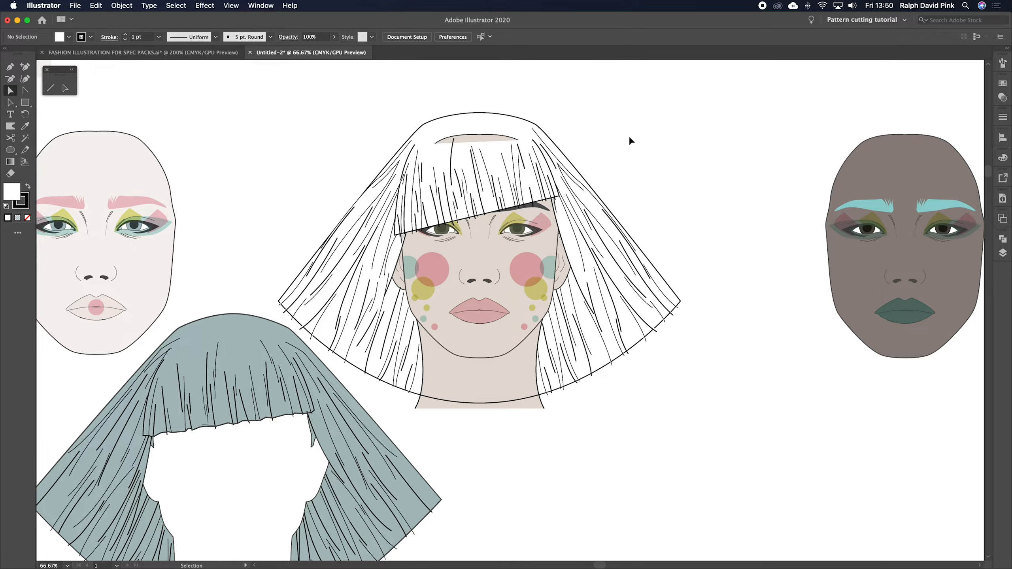
pyautogui.press('super+plus')
pyautogui.press('super+plus')
pyautogui.moveTo(629, 136); pyautogui.dragTo(638, 307)
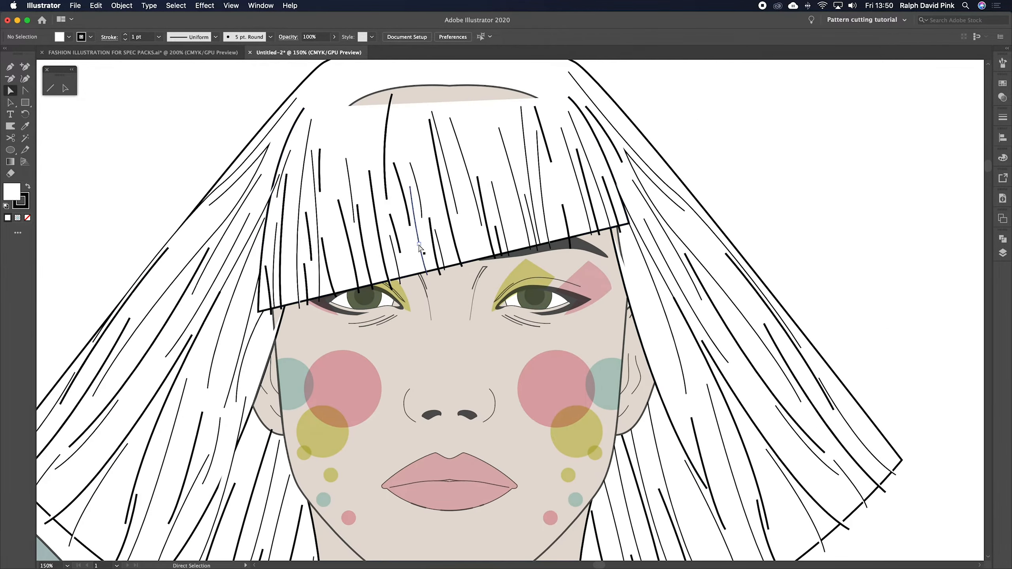
pyautogui.click(474, 260)
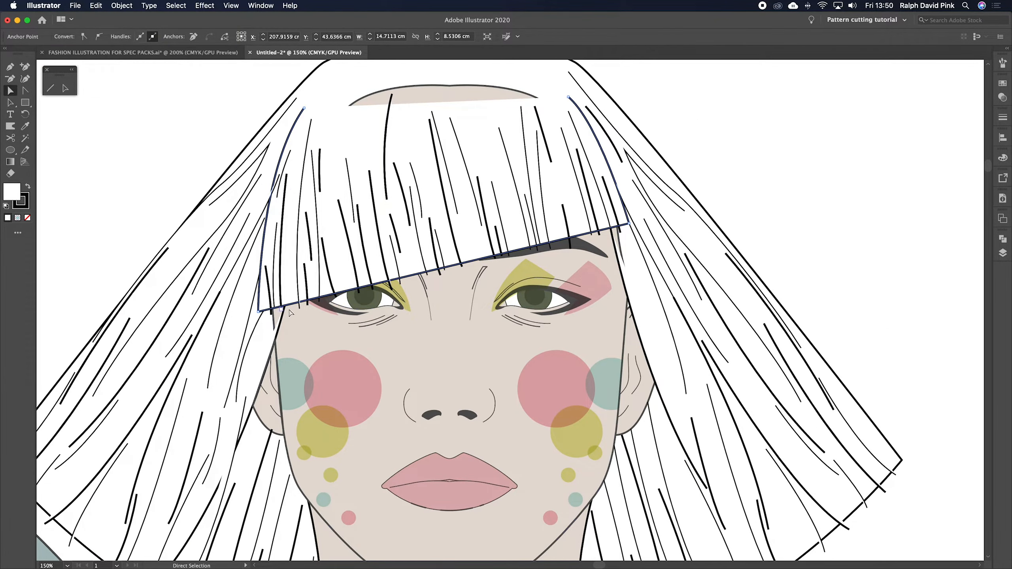
pyautogui.click(720, 210)
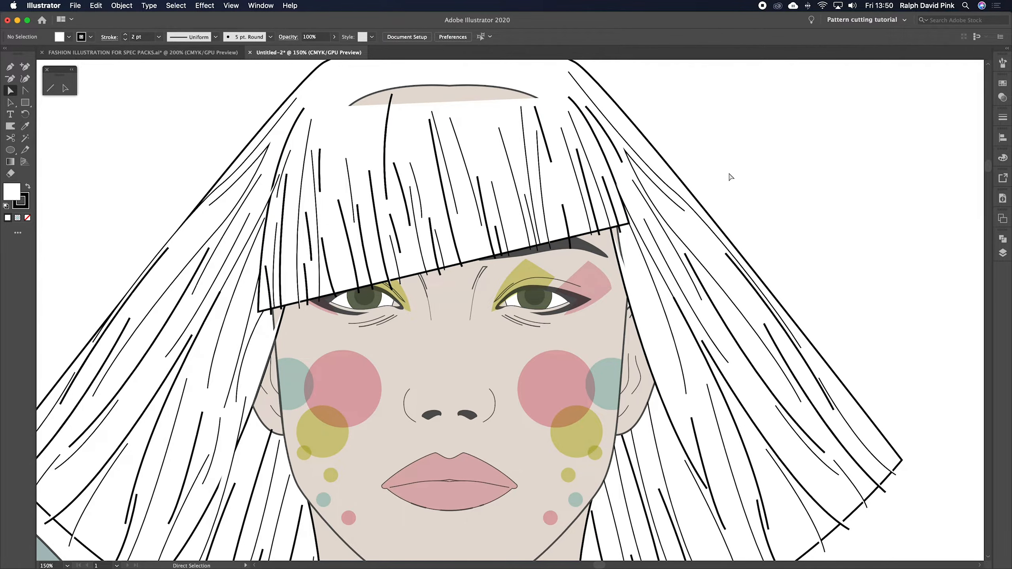
pyautogui.press('super+minus')
pyautogui.press('super+minus')
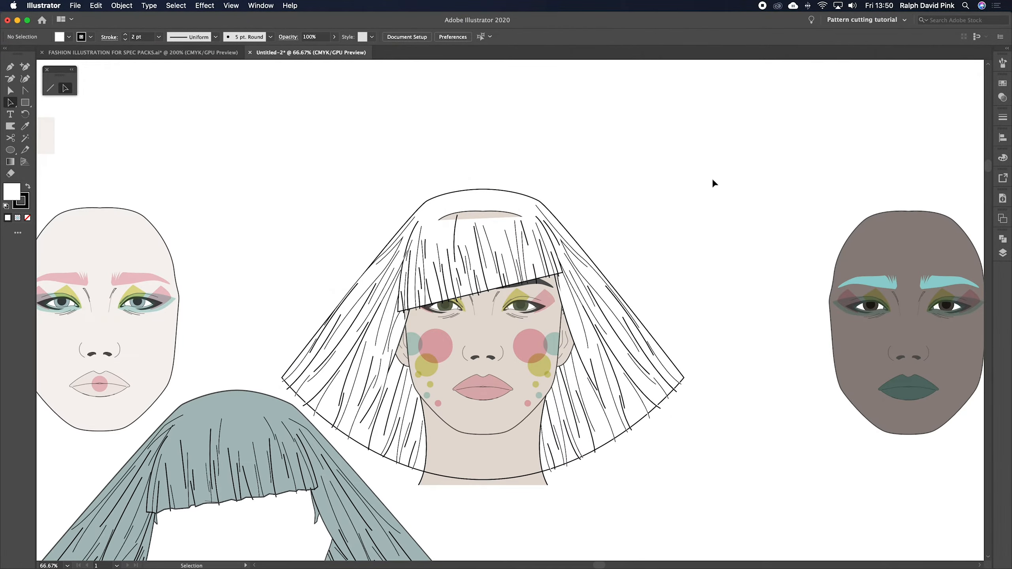
# Select all artwork except the white wig's fringe and outer hair outlines, and lock the selection.
pyautogui.click(175, 6)
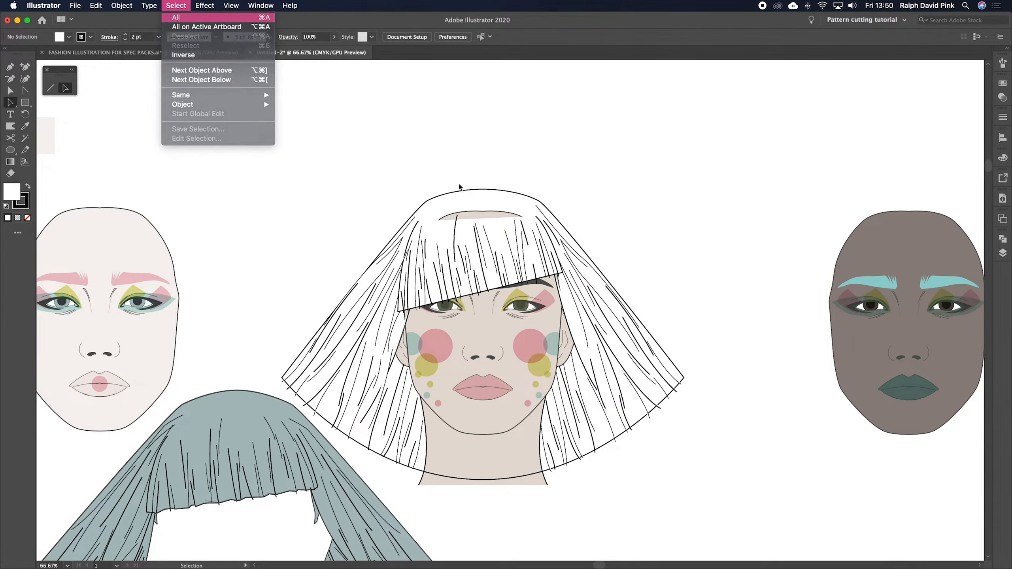
pyautogui.press('super+plus')
pyautogui.press('super+plus')
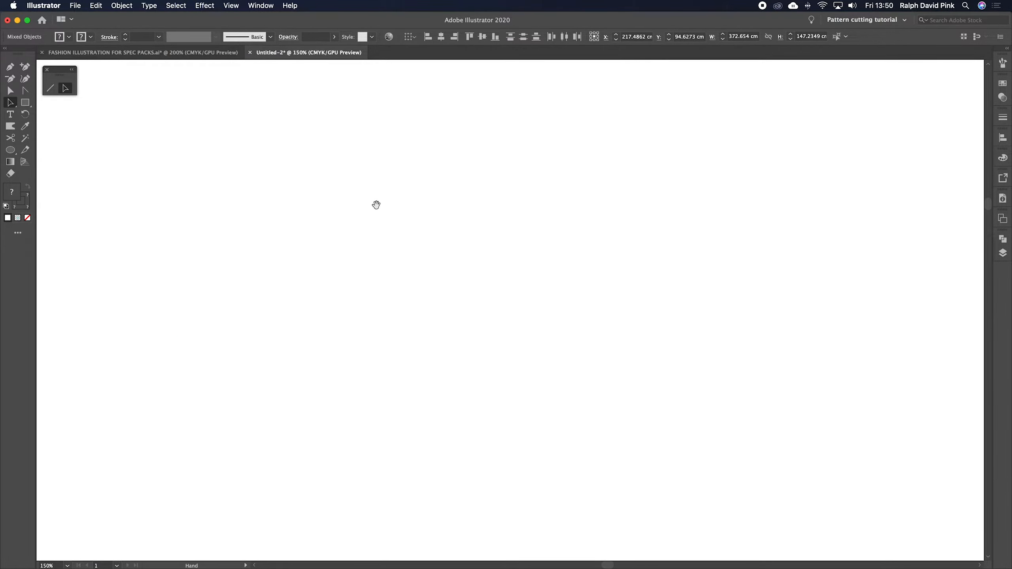
pyautogui.moveTo(376, 205); pyautogui.dragTo(554, 485)
pyautogui.moveTo(404, 120); pyautogui.dragTo(756, 425)
pyautogui.moveTo(685, 167); pyautogui.dragTo(307, 446)
pyautogui.moveTo(713, 100); pyautogui.dragTo(611, 327)
pyautogui.click(13, 91)
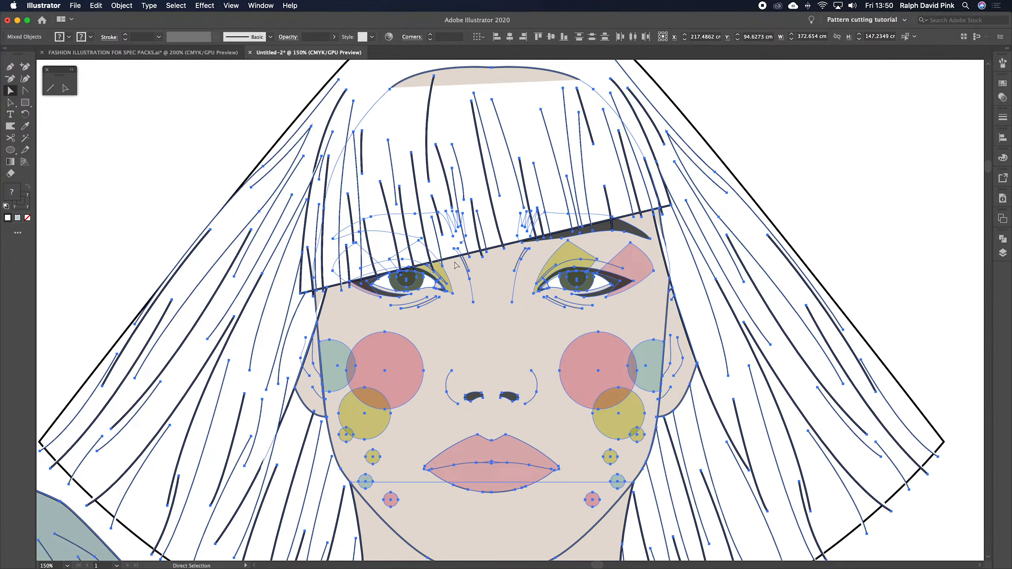
pyautogui.press('v')
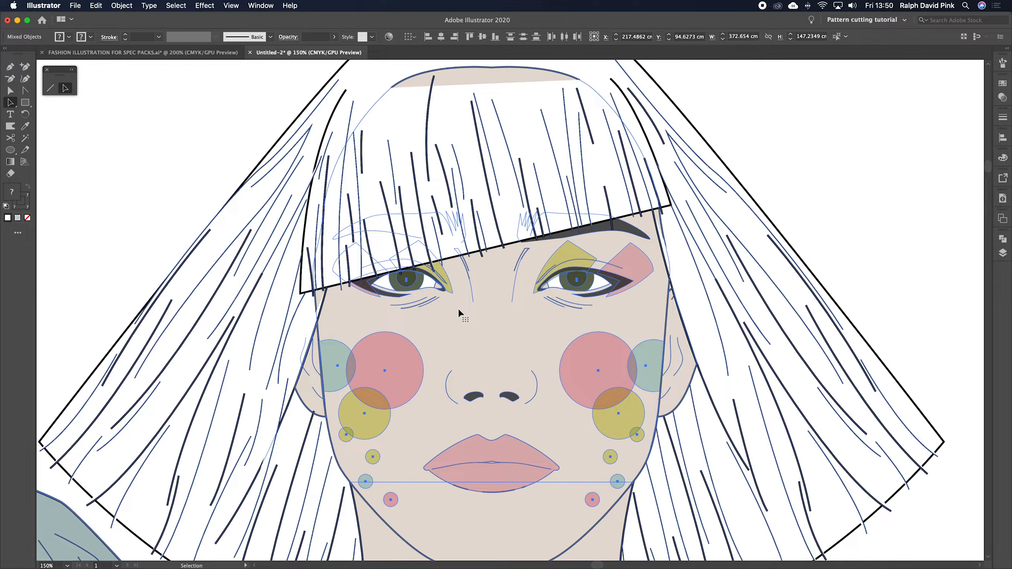
pyautogui.click(128, 4)
pyautogui.moveTo(179, 70)
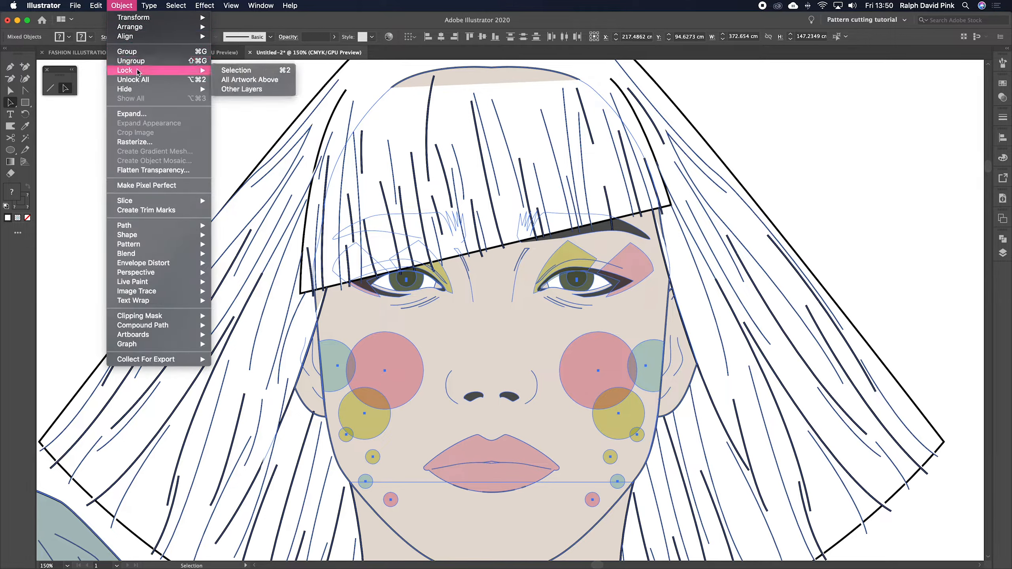
pyautogui.click(236, 70)
# Set the white wig's fringe outline to a 4 pt stroke weight and deselect it.
pyautogui.keyDown('super'); pyautogui.click(610, 220); pyautogui.keyUp('super')
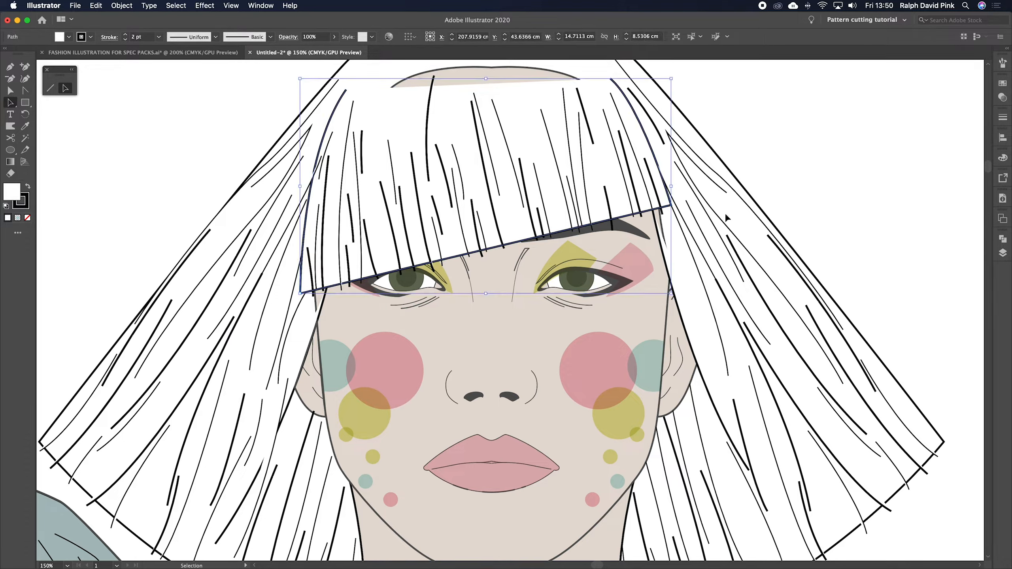
pyautogui.click(606, 223)
pyautogui.click(1004, 117)
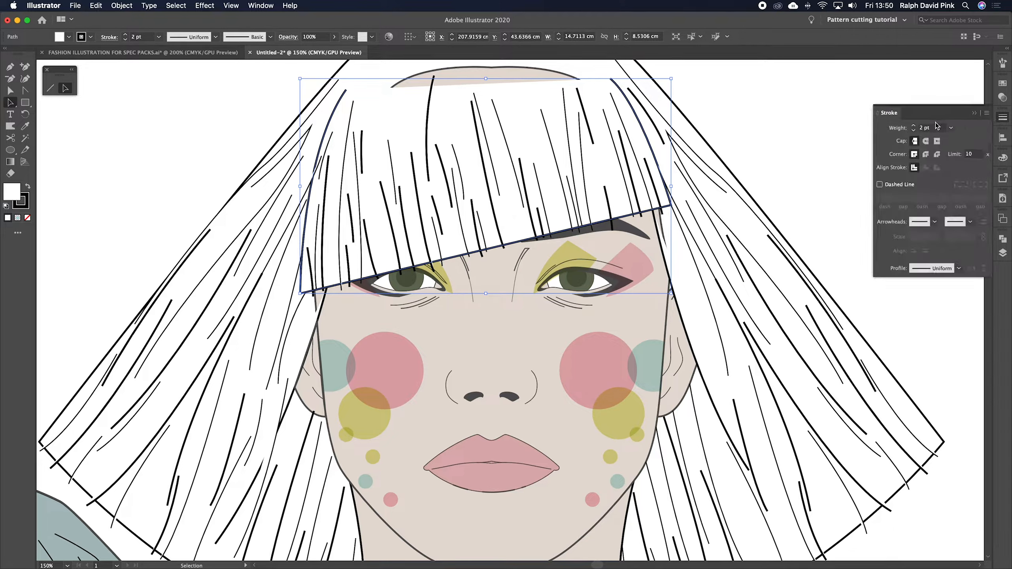
pyautogui.click(915, 126)
pyautogui.click(914, 127)
pyautogui.click(975, 114)
pyautogui.click(870, 161)
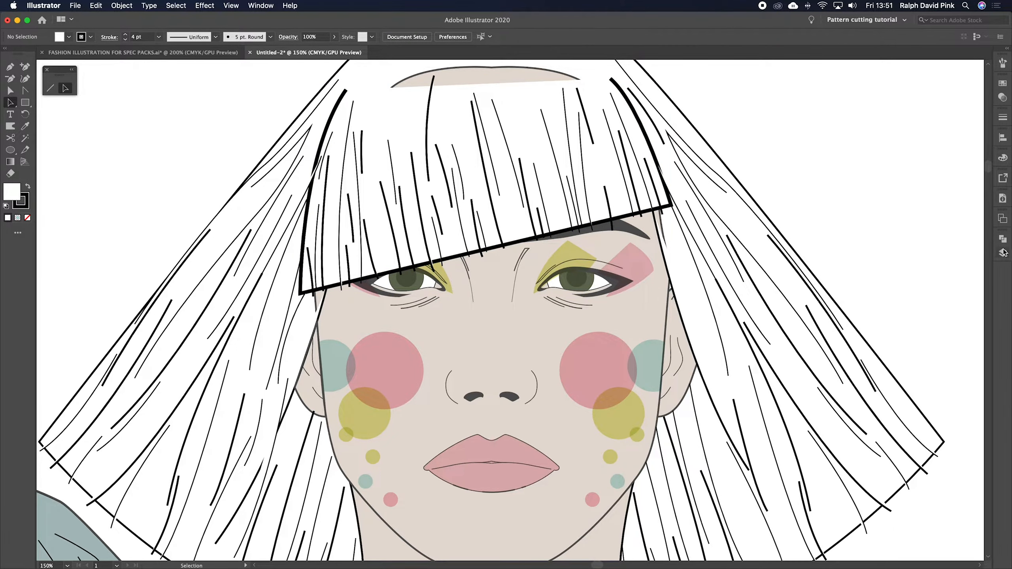
# Change Layer 1's selection colour to a custom pink and check it on the fringe outline.
pyautogui.click(1003, 252)
pyautogui.doubleClick(953, 251)
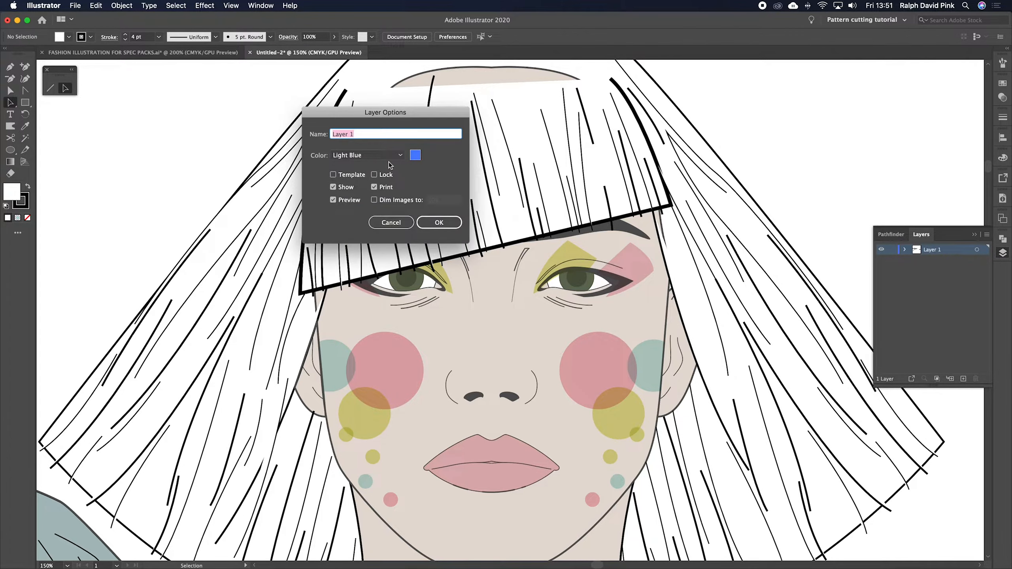
pyautogui.click(416, 156)
pyautogui.click(427, 244)
pyautogui.click(345, 152)
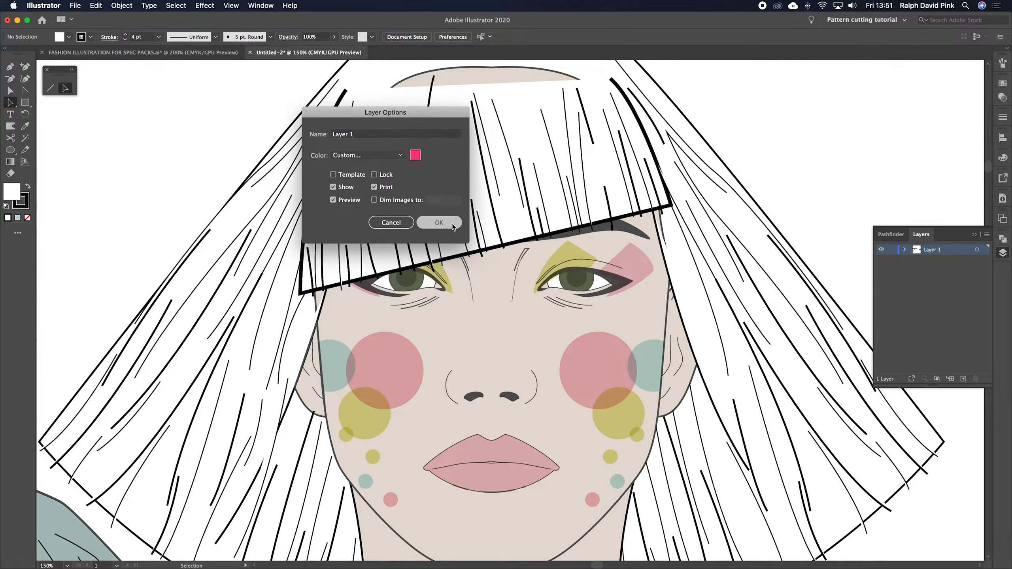
pyautogui.click(443, 222)
pyautogui.click(668, 208)
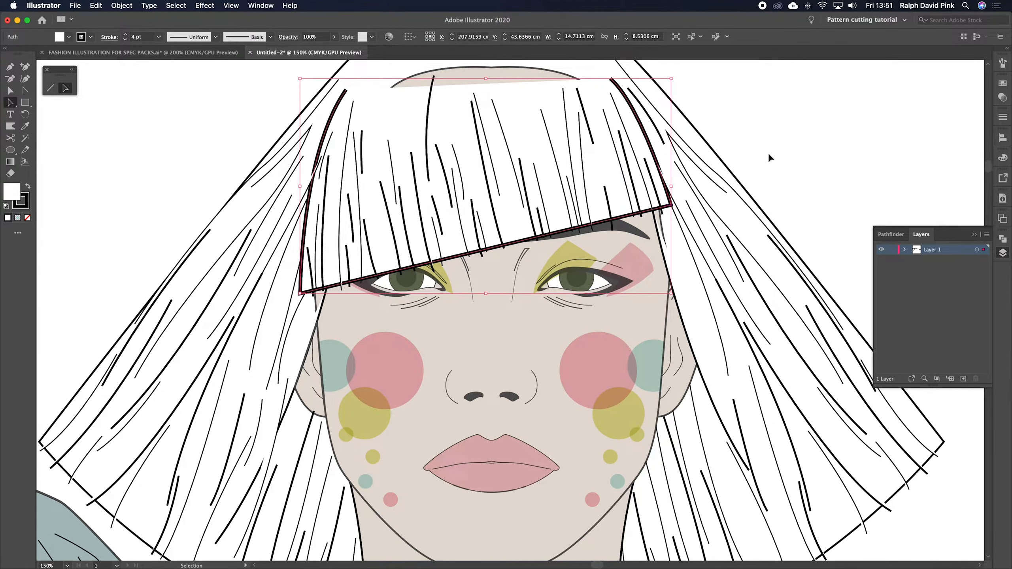
pyautogui.click(763, 161)
# Set the fringe outline's stroke weight to 2 pt and deselect it.
pyautogui.click(607, 221)
pyautogui.press('a')
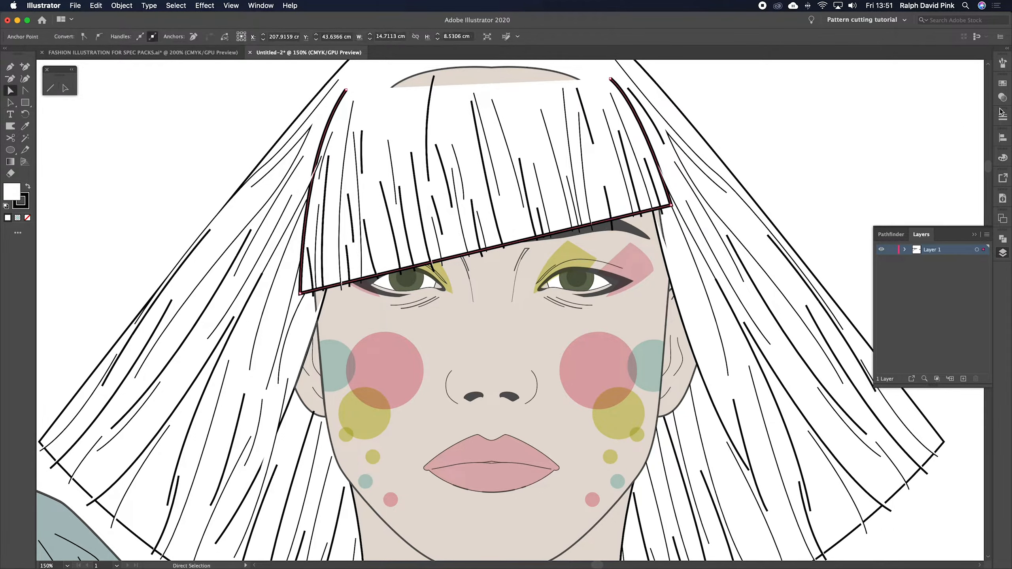
pyautogui.click(1003, 118)
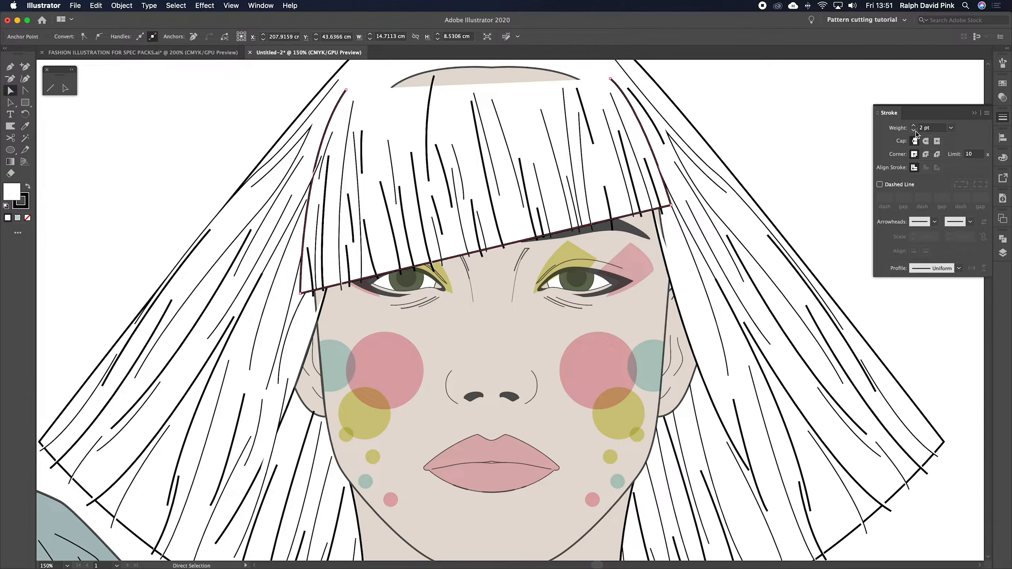
pyautogui.click(753, 190)
# Add closely spaced anchor points along the whole slanted lower edge of the white wig's fringe outline.
pyautogui.scroll(-10, 753, 190)
pyautogui.hscroll(-10, 754, 190)
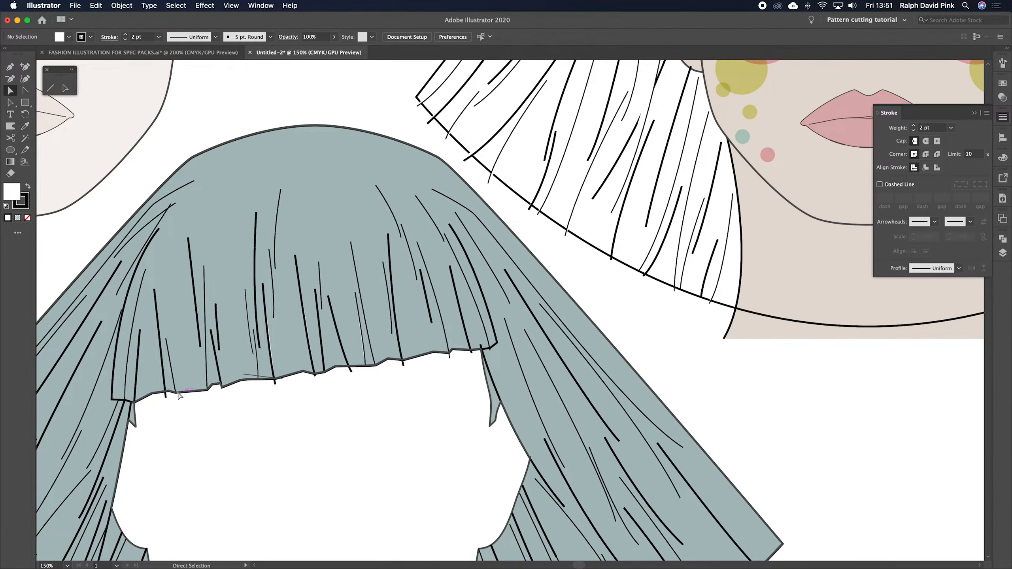
pyautogui.moveTo(666, 311); pyautogui.dragTo(464, 455)
pyautogui.moveTo(697, 67)
pyautogui.mouseDown()
pyautogui.moveTo(604, 265)
pyautogui.moveTo(534, 297)
pyautogui.mouseUp()
pyautogui.press('super+plus')
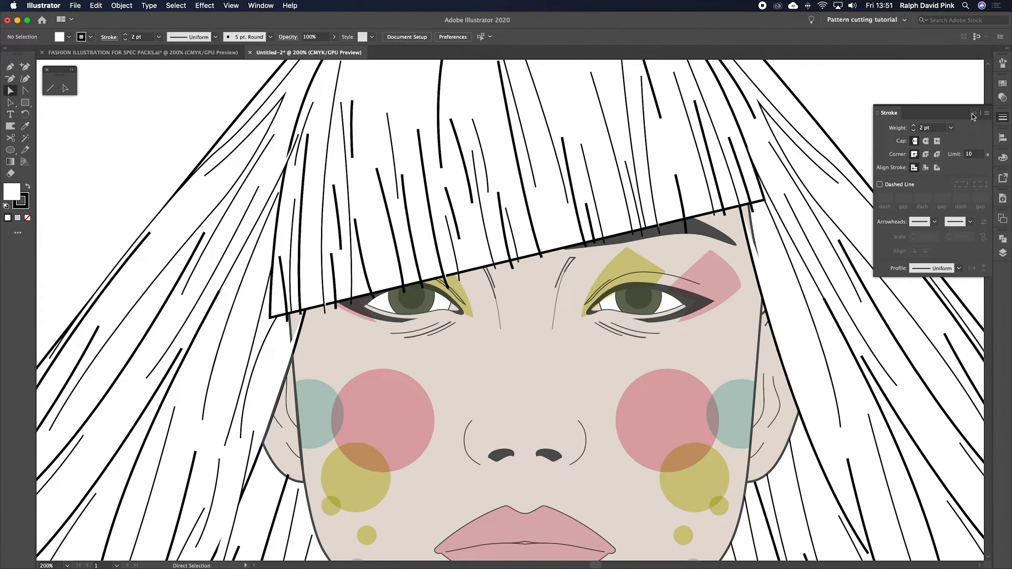
pyautogui.click(389, 293)
pyautogui.moveTo(389, 293); pyautogui.dragTo(423, 260)
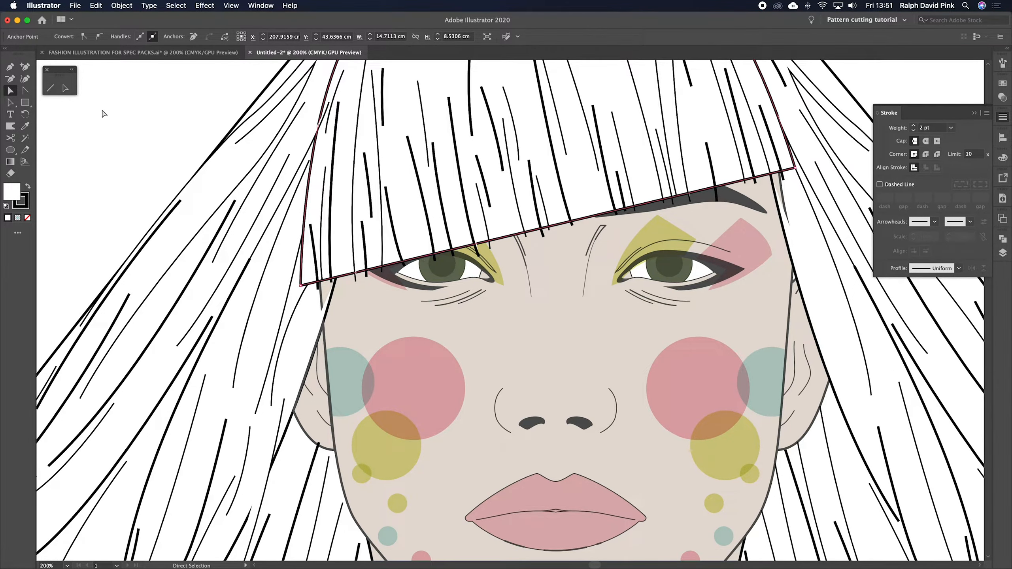
pyautogui.click(24, 68)
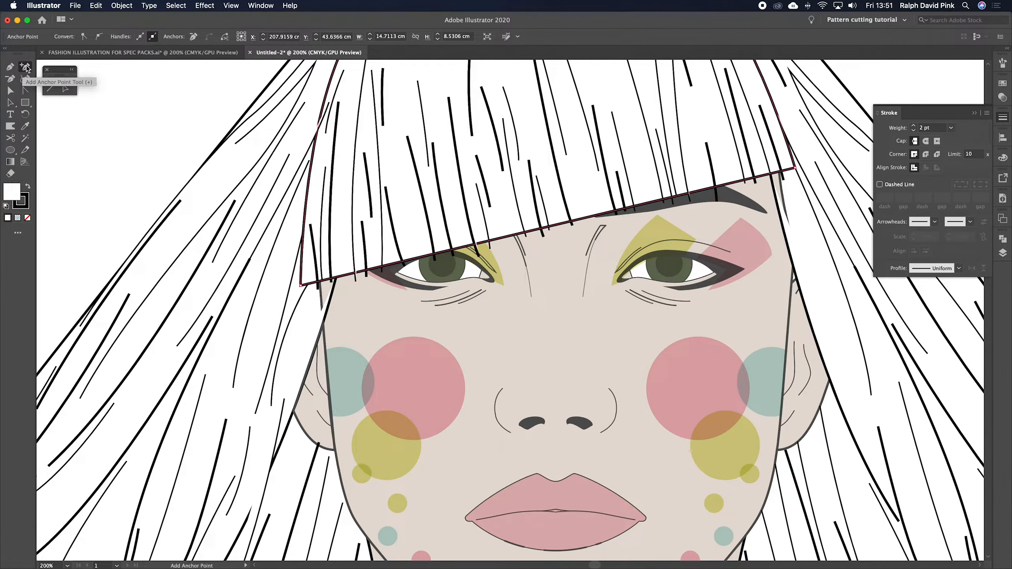
pyautogui.click(319, 281)
pyautogui.click(330, 279)
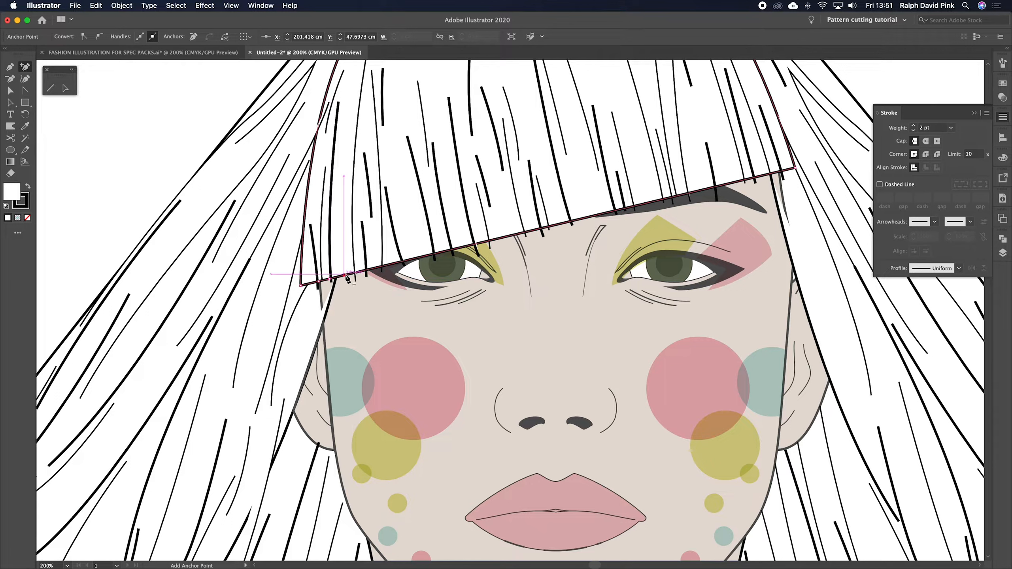
pyautogui.click(383, 266)
pyautogui.click(432, 254)
pyautogui.click(448, 250)
pyautogui.click(465, 246)
pyautogui.click(479, 243)
pyautogui.click(495, 240)
pyautogui.click(506, 237)
pyautogui.click(521, 233)
pyautogui.click(526, 232)
pyautogui.click(536, 230)
pyautogui.click(550, 226)
pyautogui.click(565, 223)
pyautogui.click(591, 217)
pyautogui.click(609, 212)
pyautogui.click(624, 210)
pyautogui.click(656, 202)
pyautogui.click(699, 191)
pyautogui.click(707, 189)
pyautogui.click(725, 185)
pyautogui.click(745, 180)
pyautogui.click(758, 177)
pyautogui.click(782, 171)
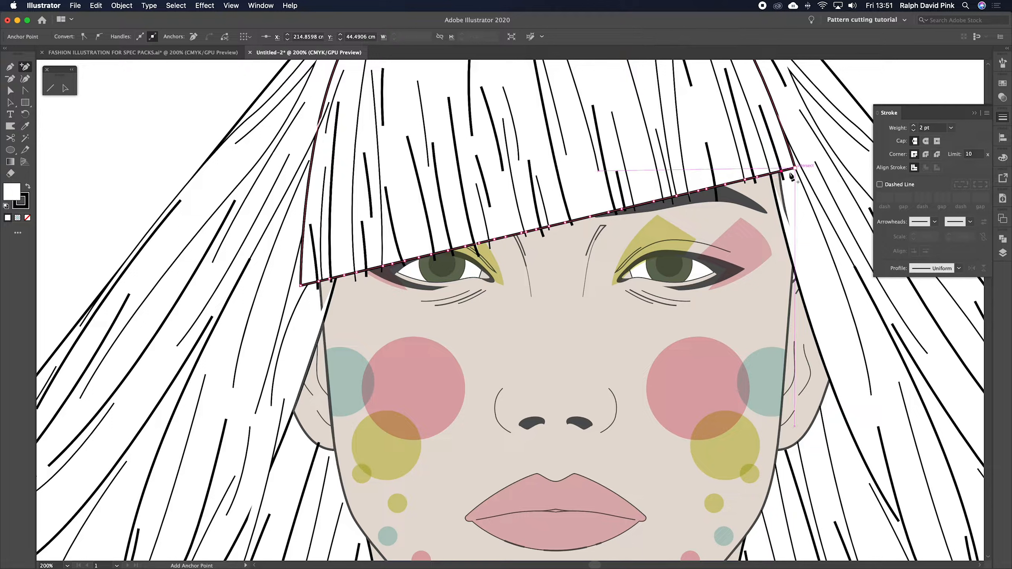
pyautogui.click(790, 170)
# Move the new anchor points individually to give the fringe's lower edge an uneven, jagged cut, and deselect the outline.
pyautogui.press('a')
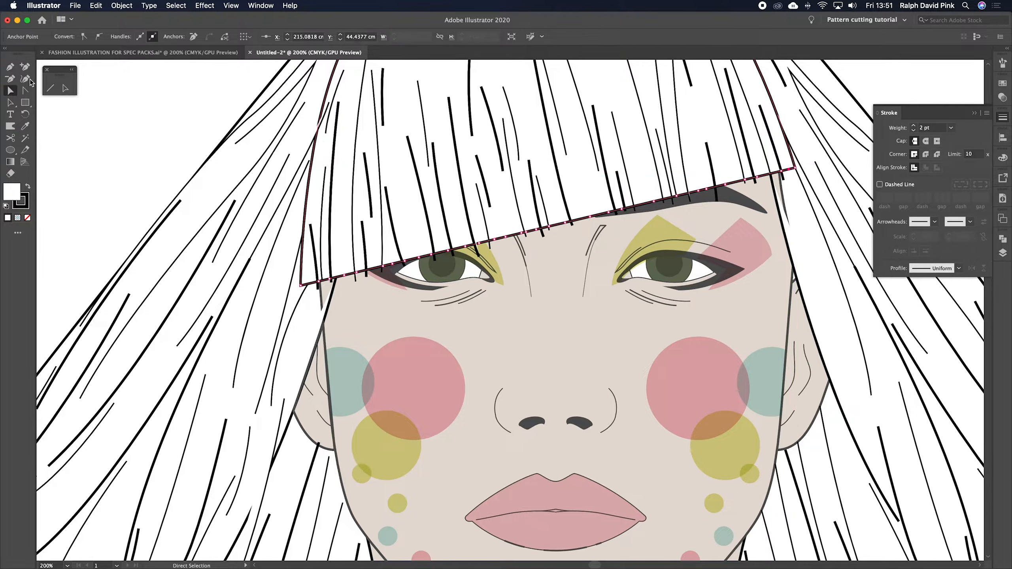
pyautogui.moveTo(320, 282); pyautogui.dragTo(478, 251)
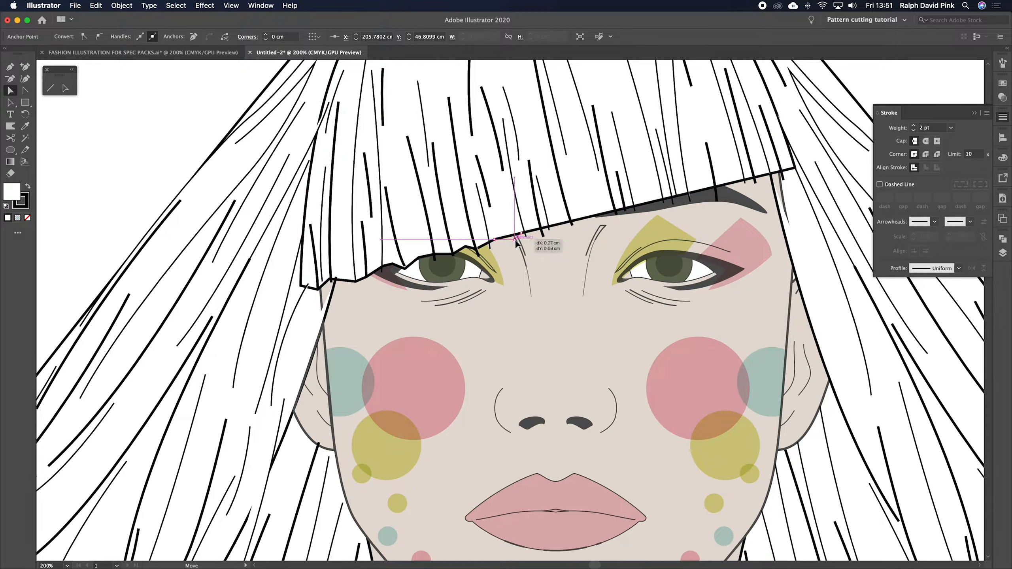
pyautogui.moveTo(536, 232); pyautogui.dragTo(716, 227)
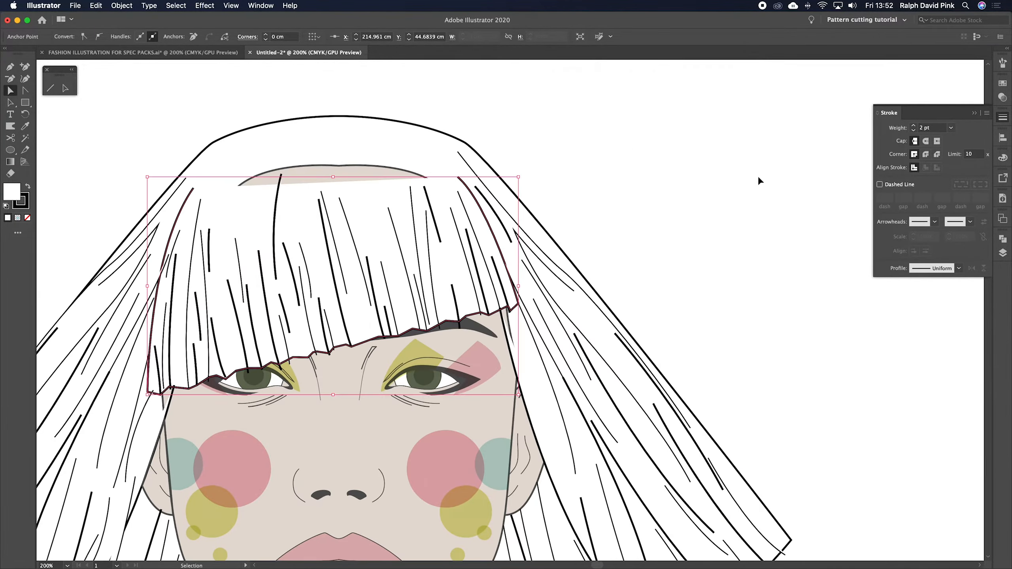
pyautogui.press('super+minus')
pyautogui.press('super+minus')
pyautogui.press('super+minus')
pyautogui.moveTo(561, 255); pyautogui.dragTo(659, 170)
pyautogui.keyDown('super'); pyautogui.click(676, 176); pyautogui.keyUp('super')
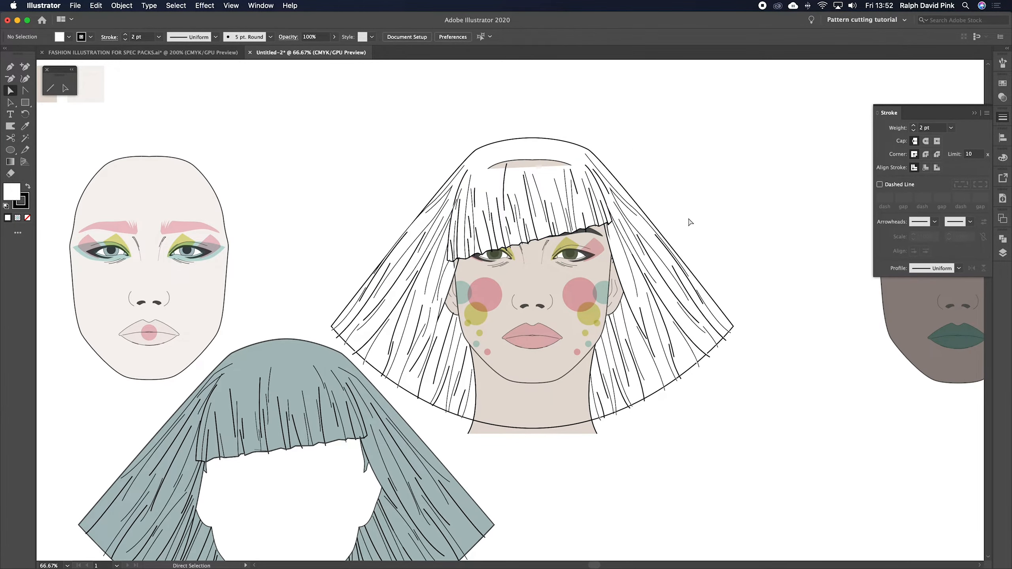
# Unlock all locked artwork and clear the resulting selection.
pyautogui.scroll(-3, 693, 219)
pyautogui.hscroll(2, 692, 219)
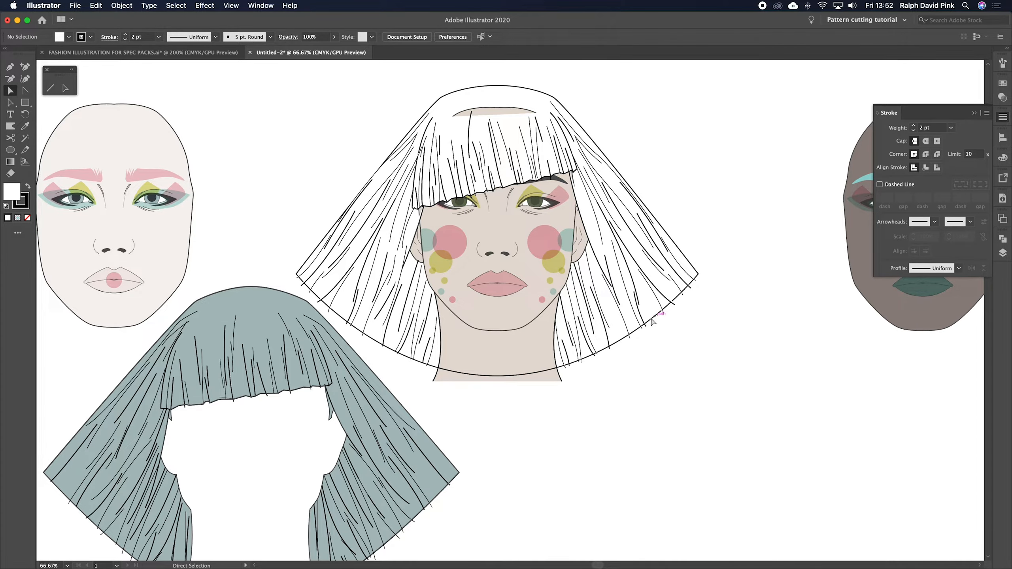
pyautogui.press('super+equal')
pyautogui.scroll(6, 651, 323)
pyautogui.hscroll(-6, 650, 323)
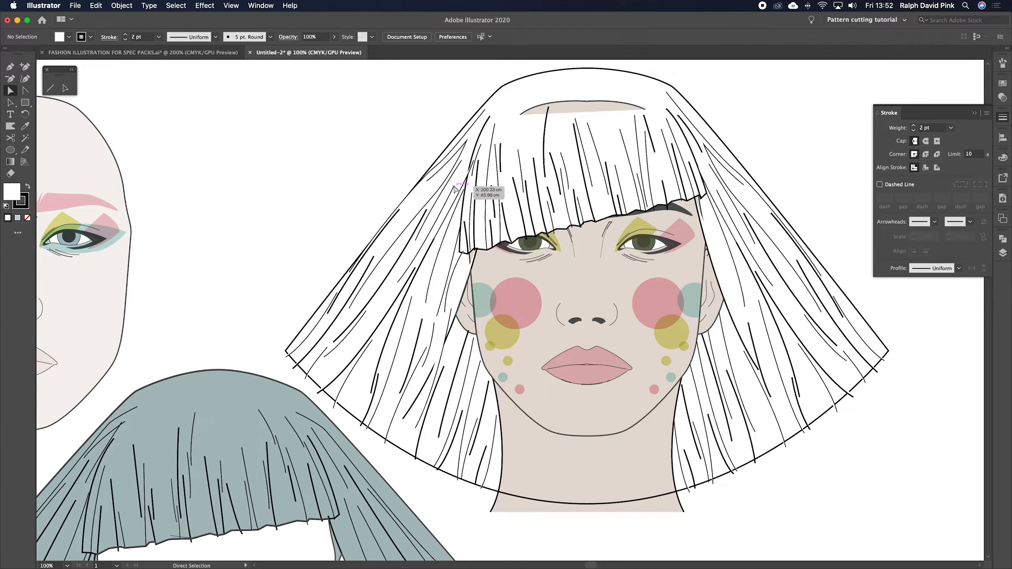
pyautogui.click(135, 7)
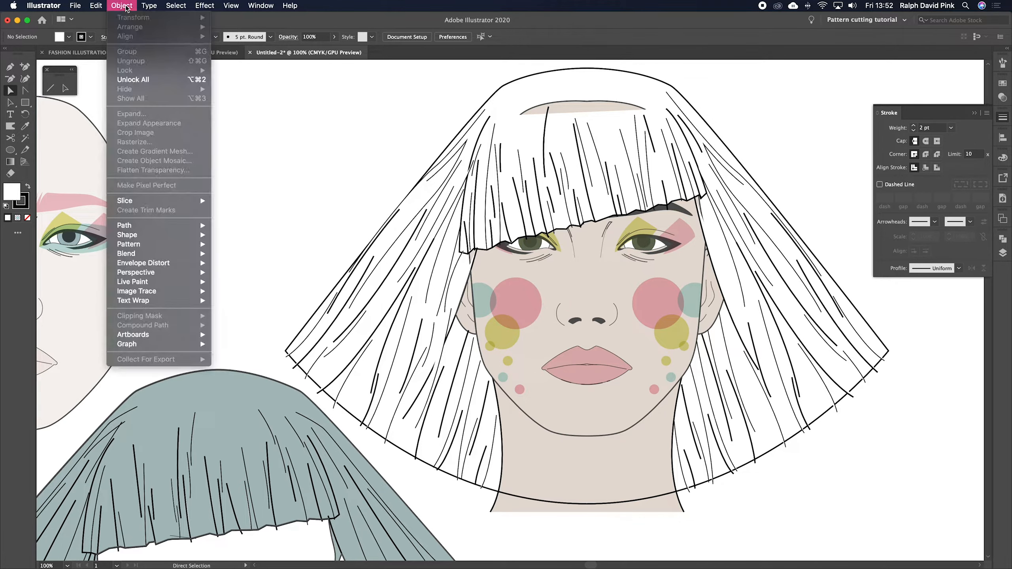
pyautogui.click(136, 82)
pyautogui.click(317, 162)
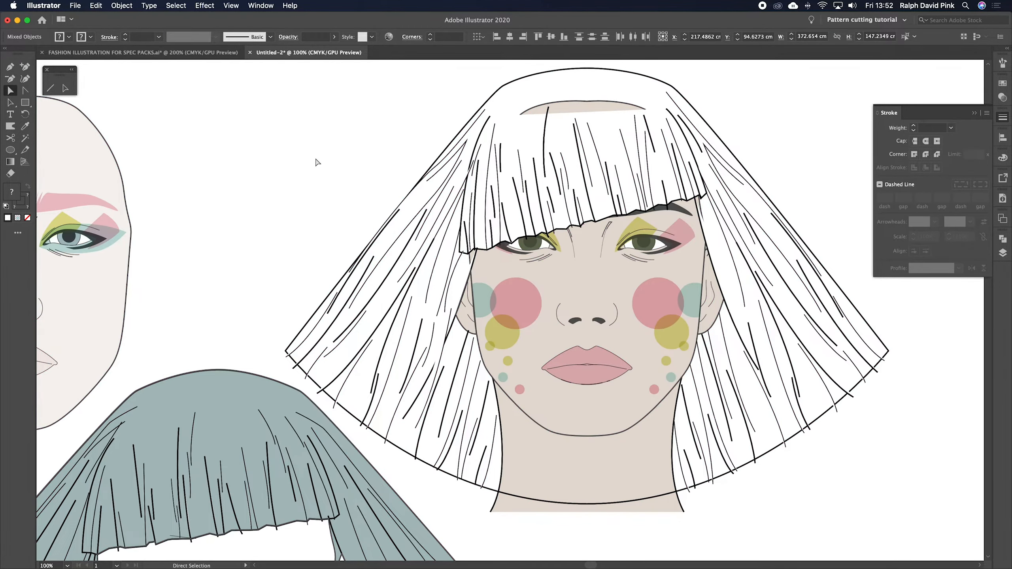
# Cut the thin side strand that overlaps the fringe's outer edge with the Scissors tool where it crosses that edge.
pyautogui.click(471, 196)
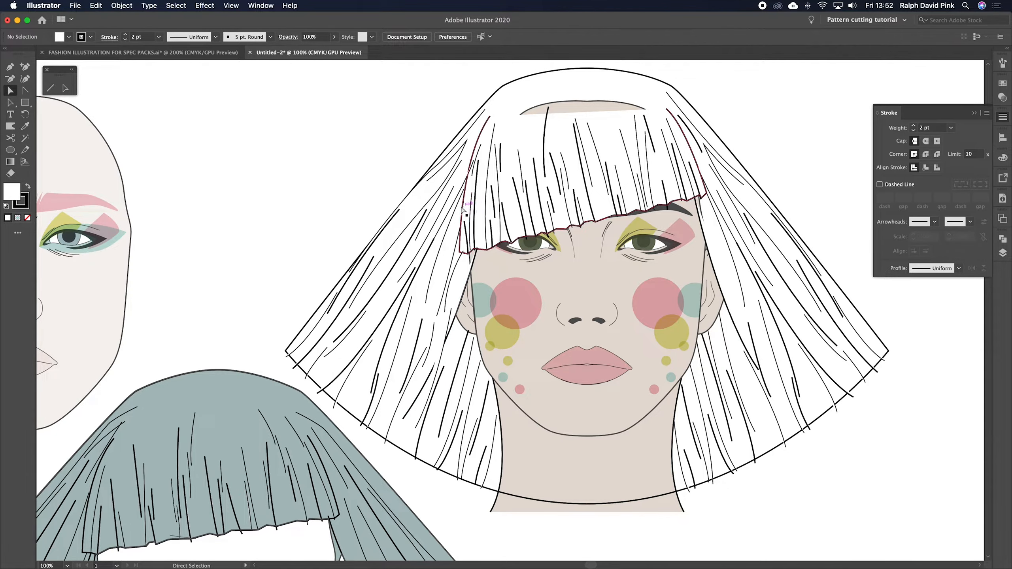
pyautogui.press('super+plus')
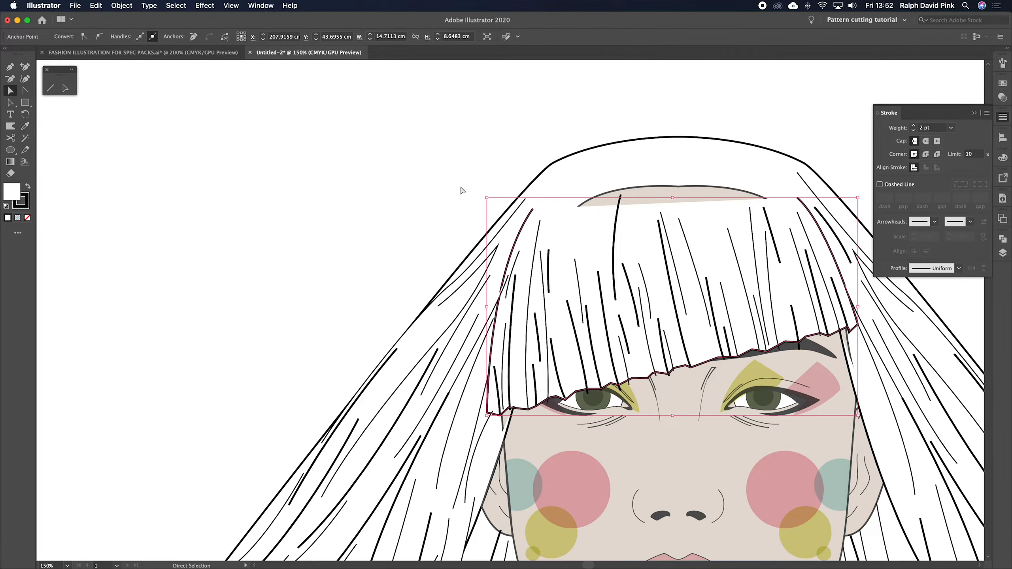
pyautogui.moveTo(457, 236); pyautogui.dragTo(470, 136)
pyautogui.click(479, 136)
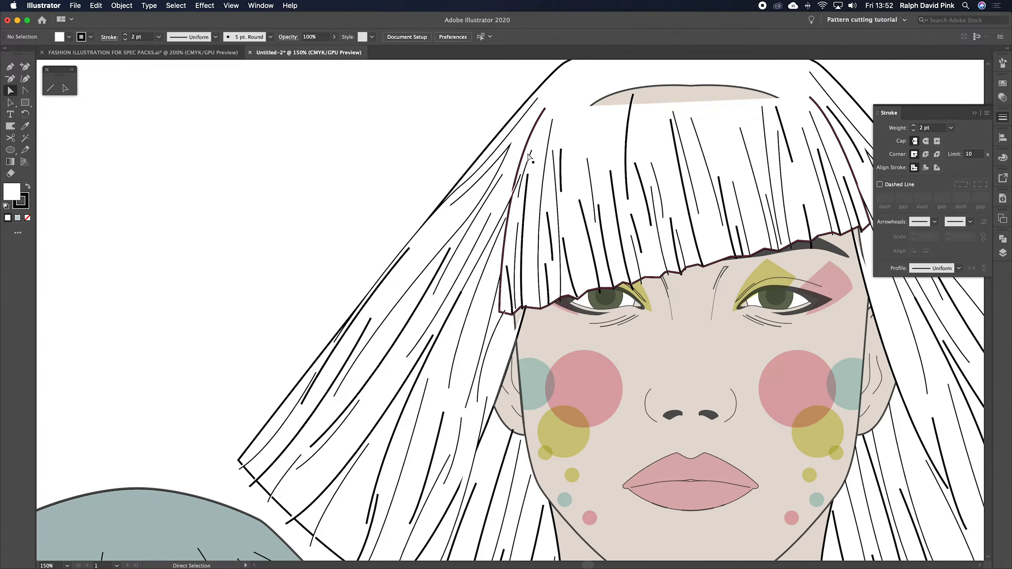
pyautogui.click(502, 222)
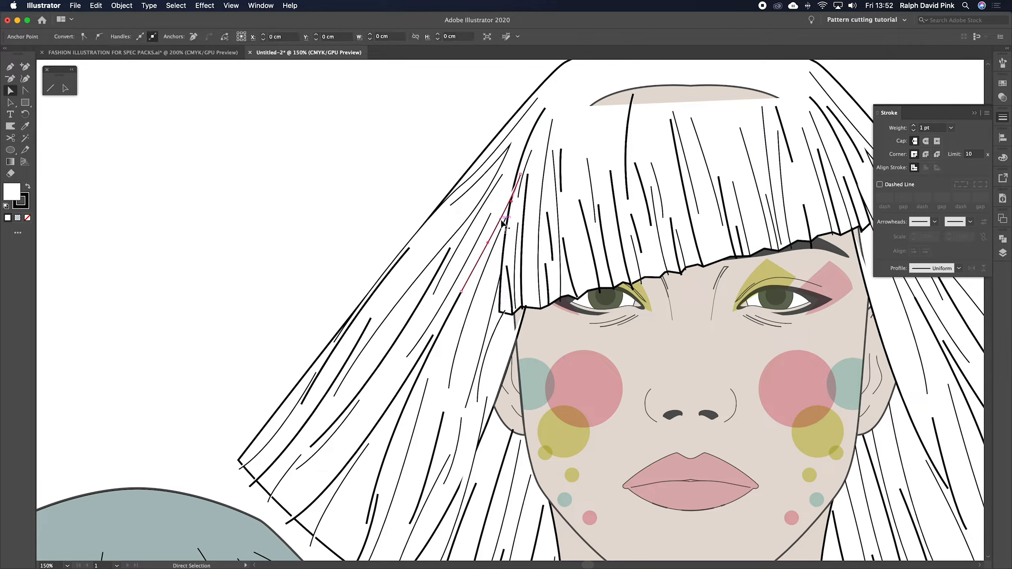
pyautogui.click(10, 138)
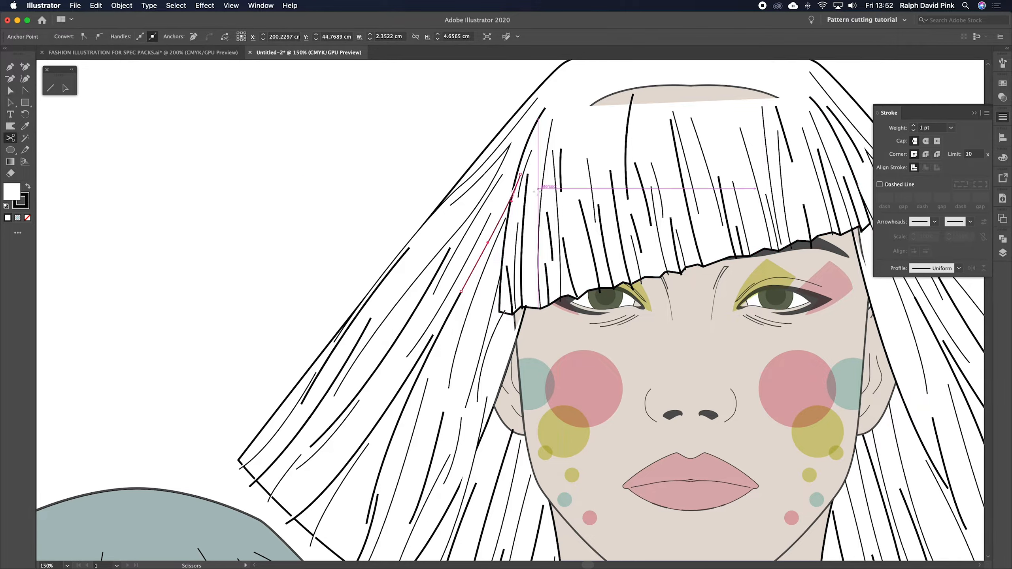
pyautogui.click(517, 186)
pyautogui.click(516, 185)
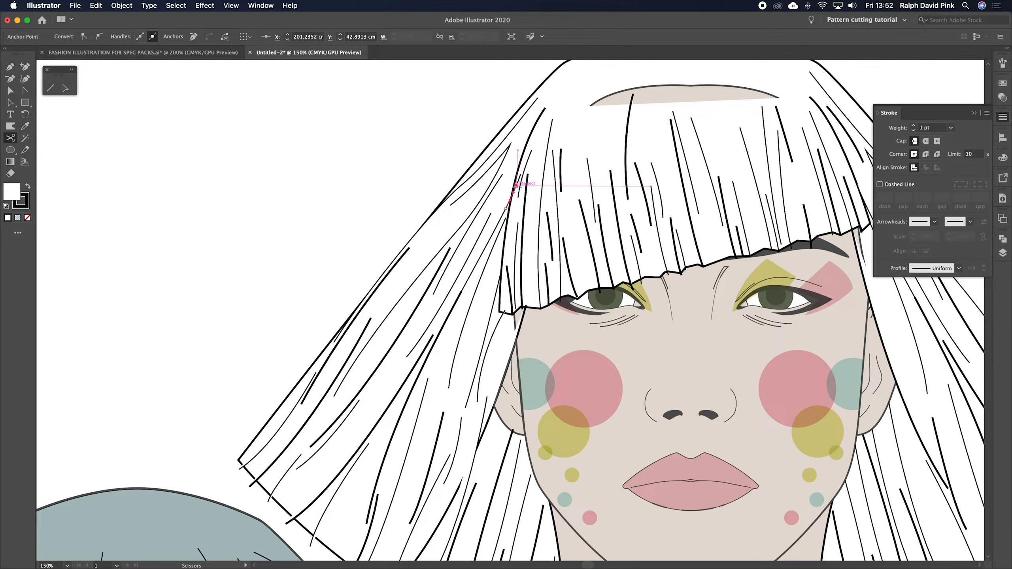
# Delete the cut-off pieces of the strand that overlap the fringe.
pyautogui.press('a')
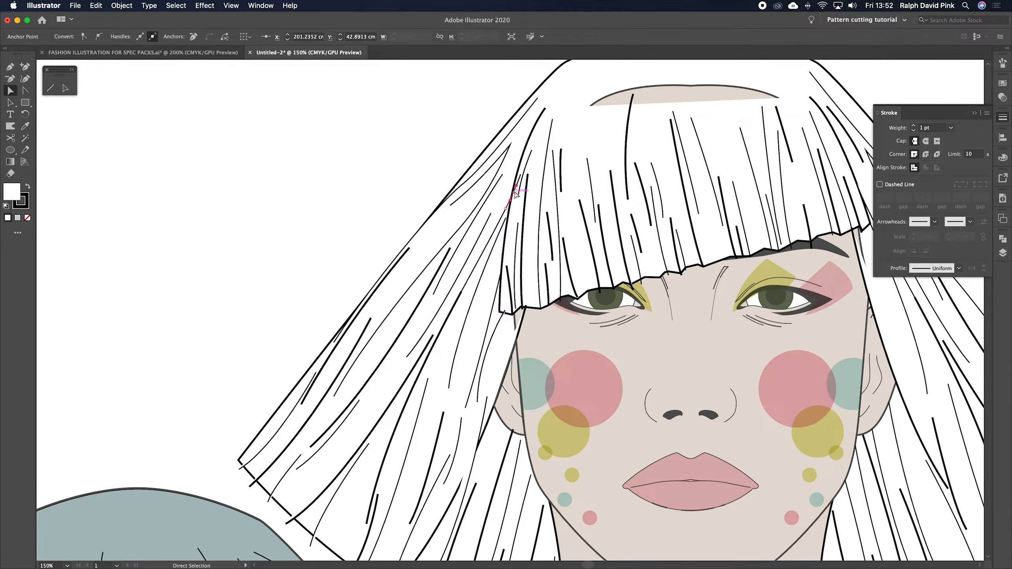
pyautogui.press('Delete')
pyautogui.press('Delete')
pyautogui.click(519, 179)
pyautogui.press('Delete')
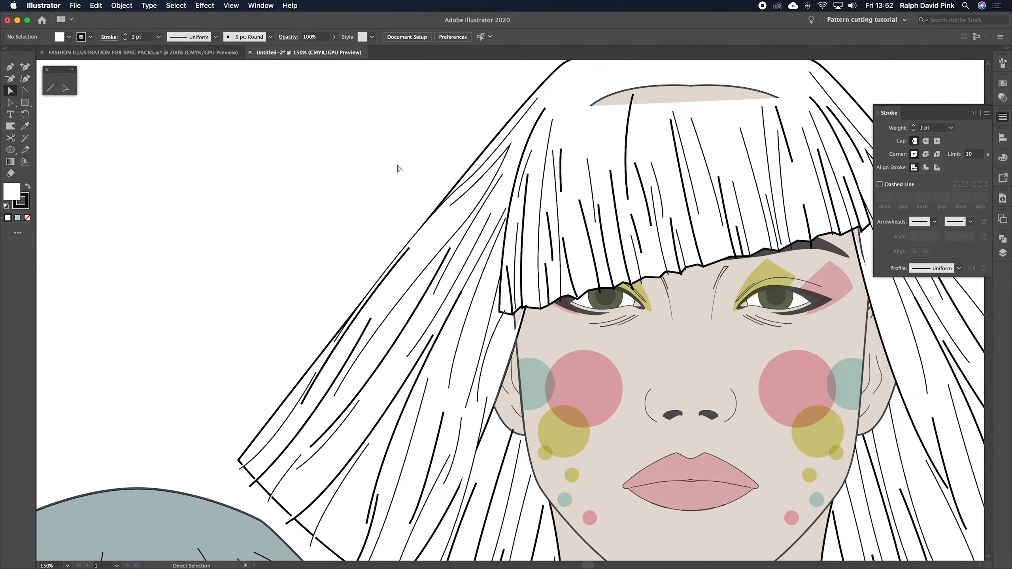
# Move the finished blue wig farther away from the white-wigged face and deselect it.
pyautogui.press('super+minus')
pyautogui.press('super+minus')
pyautogui.hscroll(3, 602, 217)
pyautogui.scroll(-1, 602, 217)
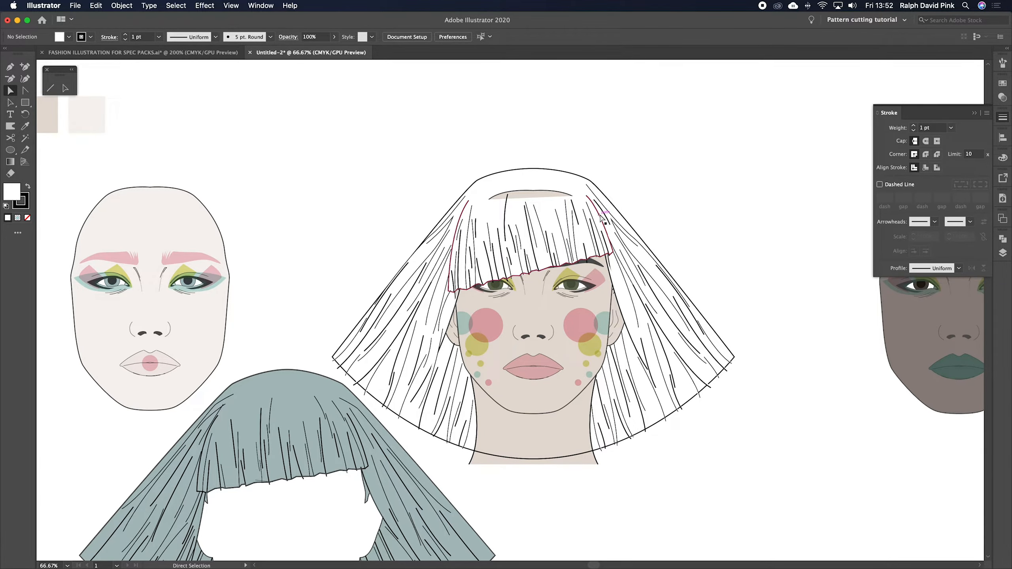
pyautogui.moveTo(740, 214); pyautogui.dragTo(778, 175)
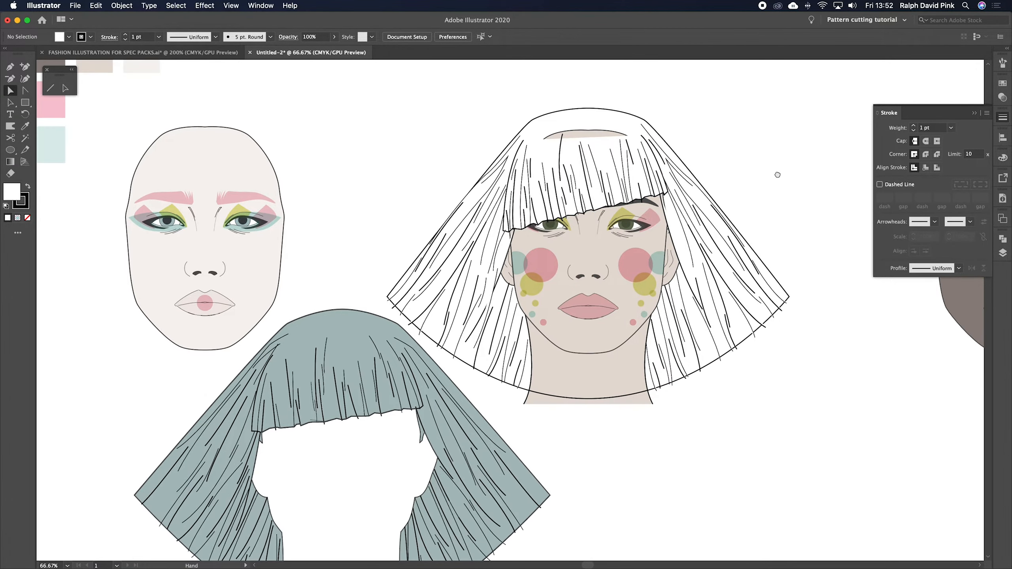
pyautogui.press('a')
pyautogui.moveTo(299, 393); pyautogui.dragTo(137, 494)
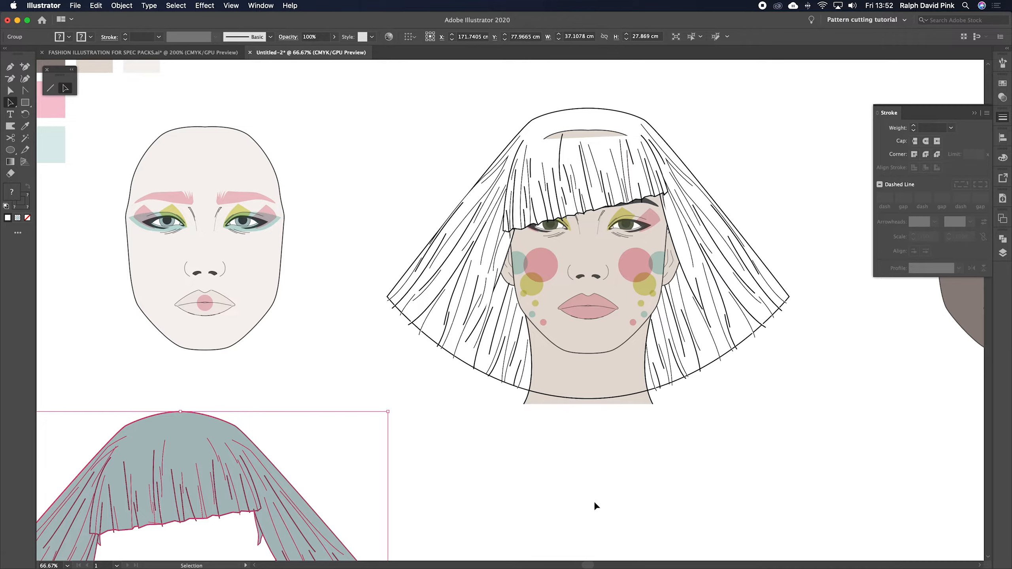
pyautogui.click(613, 500)
pyautogui.moveTo(630, 495); pyautogui.dragTo(525, 475)
pyautogui.moveTo(651, 336); pyautogui.dragTo(654, 372)
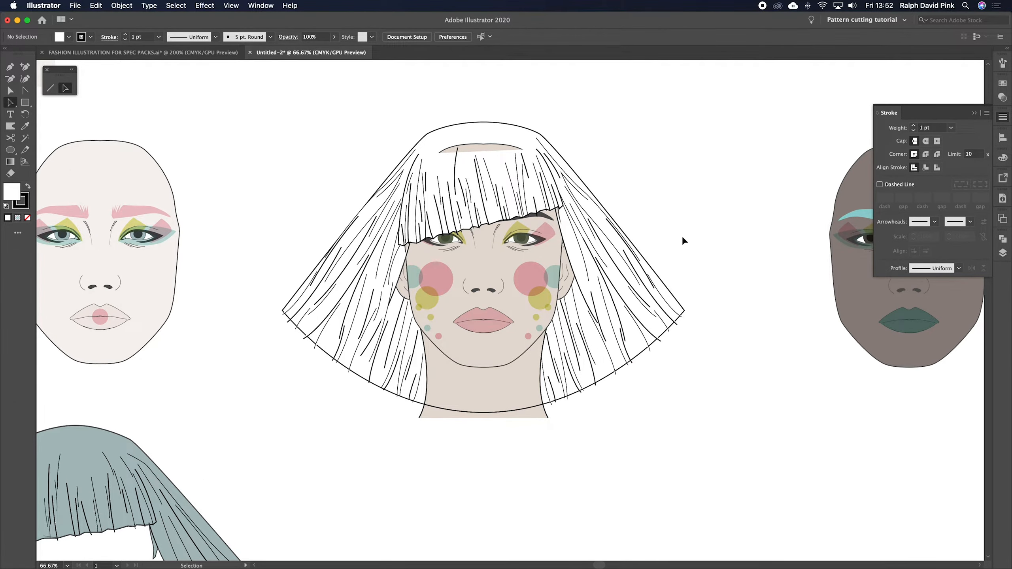
# Try to colour the white wig's outer outline by sampling the finished wig's grey-blue fill with the Eyedropper, and send the shape to the back.
pyautogui.press('a')
pyautogui.click(642, 358)
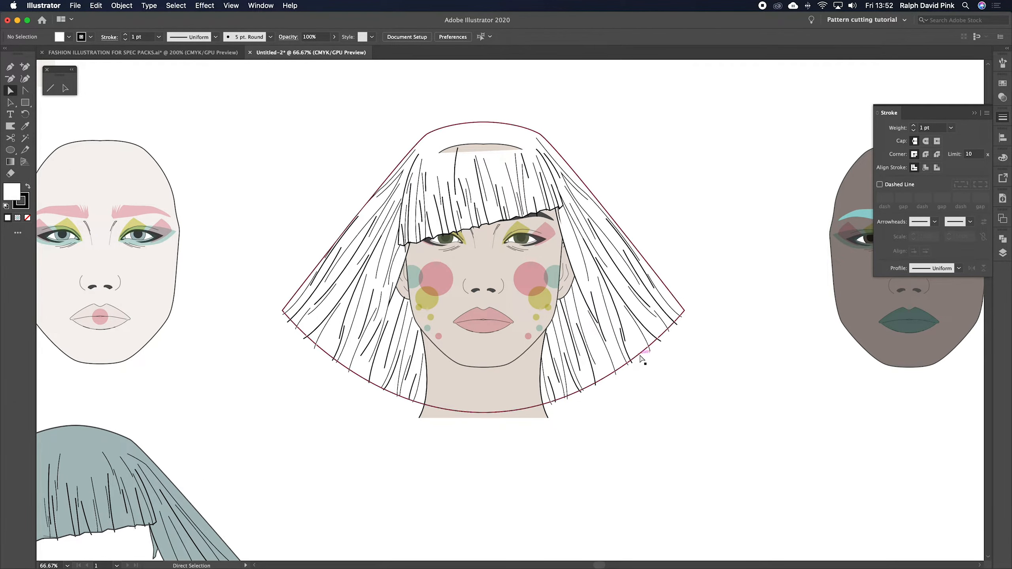
pyautogui.click(23, 128)
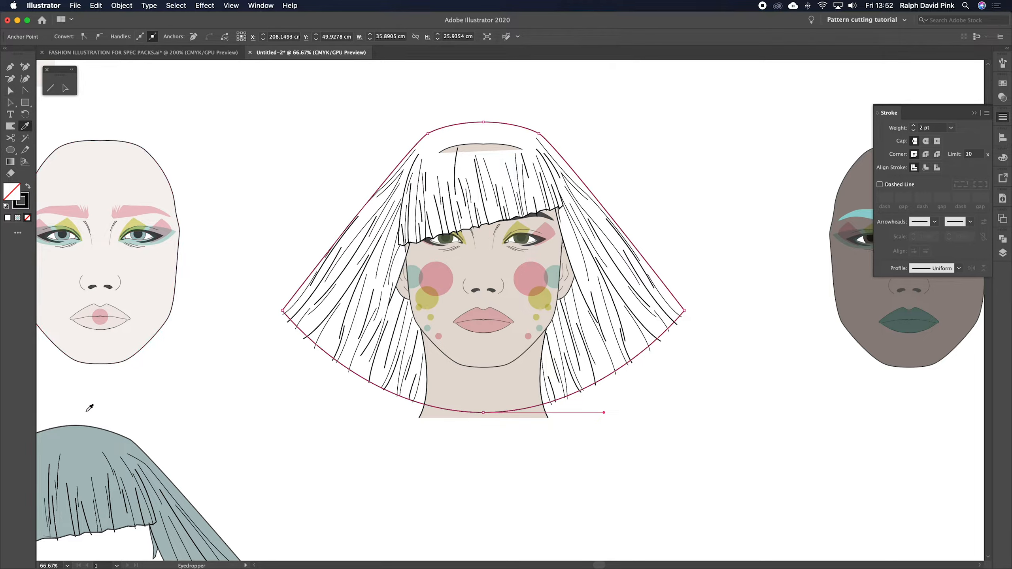
pyautogui.click(91, 430)
pyautogui.press('v')
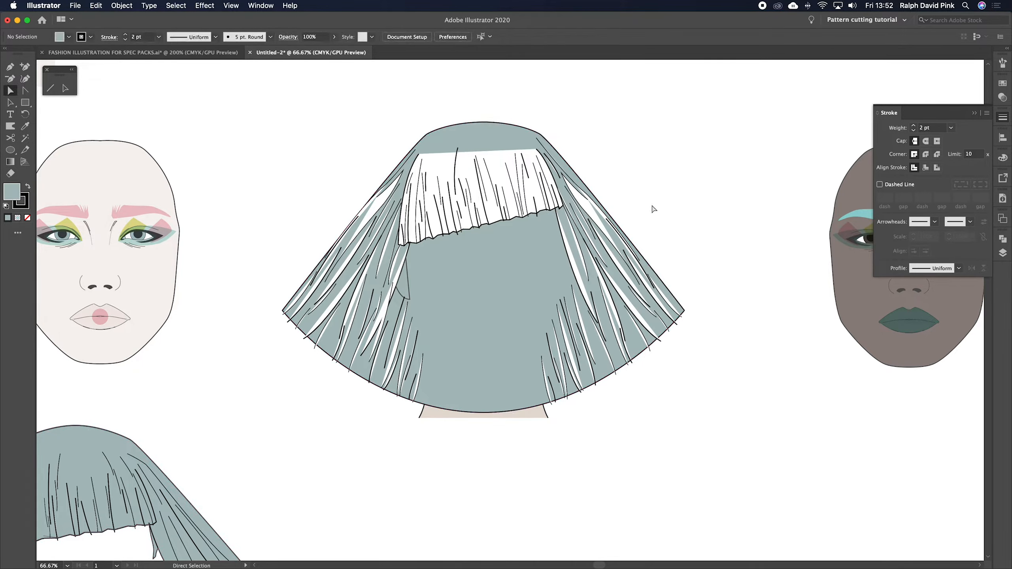
pyautogui.press('super+shift+bracketleft')
pyautogui.click(707, 155)
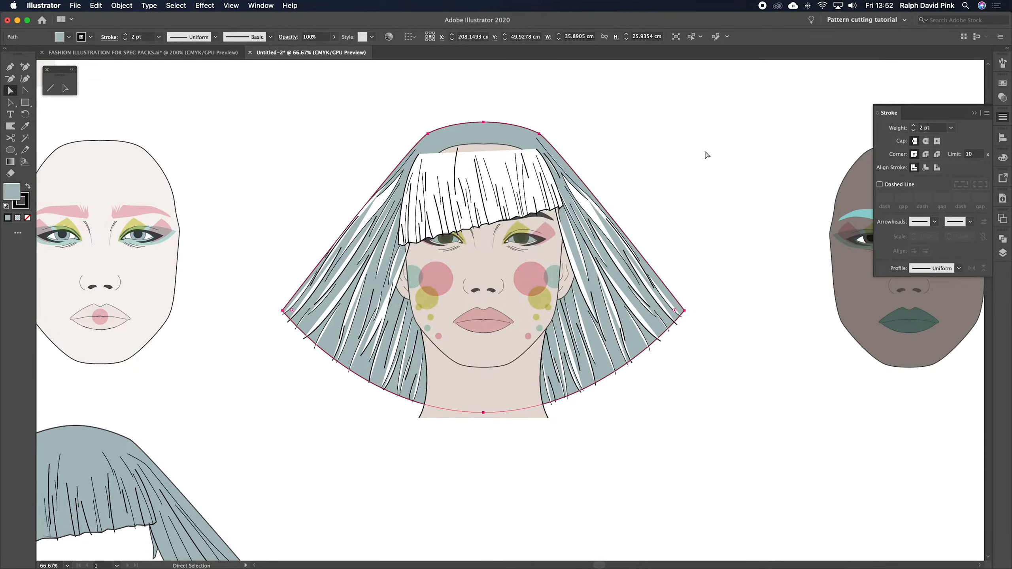
# Undo the sent-to-back order and the sampled grey-blue fill on the wig's outer outline.
pyautogui.press('super+z')
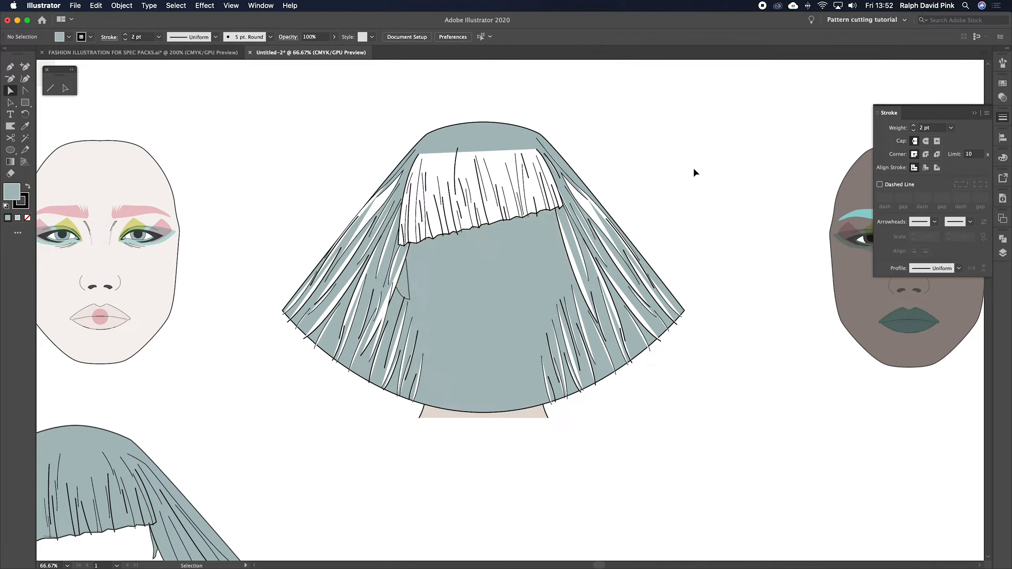
pyautogui.press('super+z')
pyautogui.click(687, 231)
pyautogui.moveTo(681, 249); pyautogui.dragTo(669, 233)
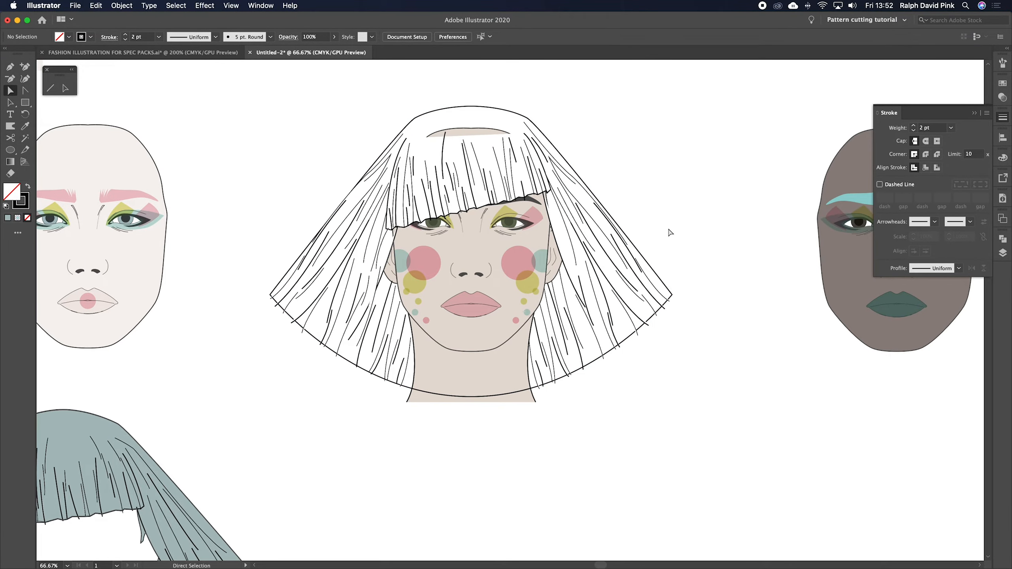
# Collapse the stroke settings and move the dark-skinned face farther away from the white-wigged illustration.
pyautogui.click(973, 114)
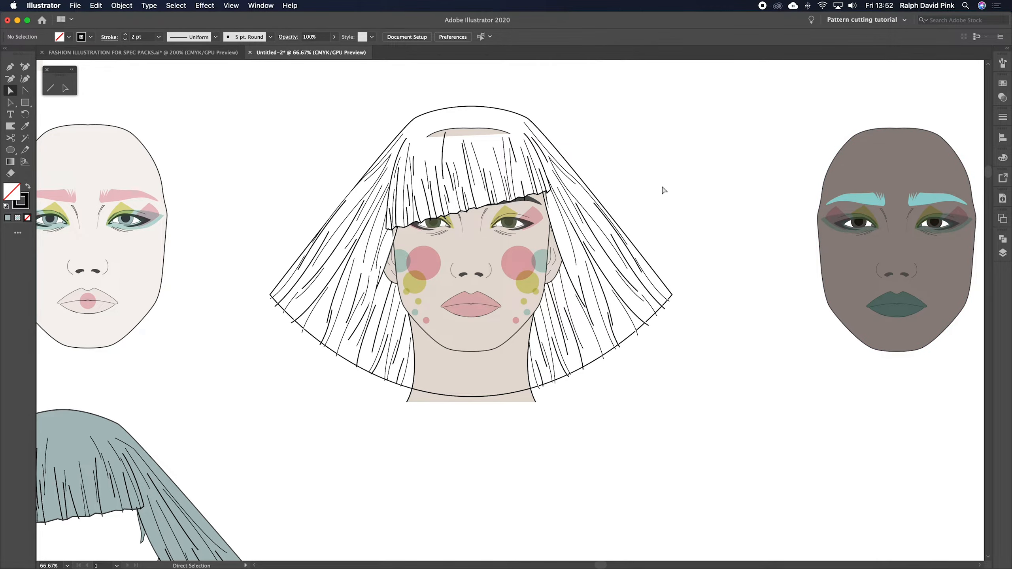
pyautogui.press('super+equal')
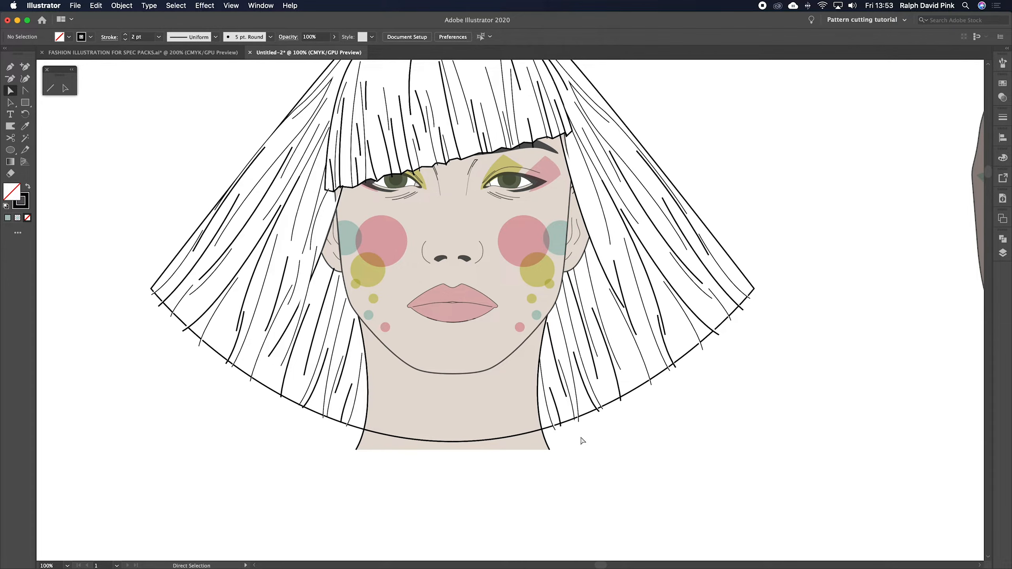
pyautogui.press('super+minus')
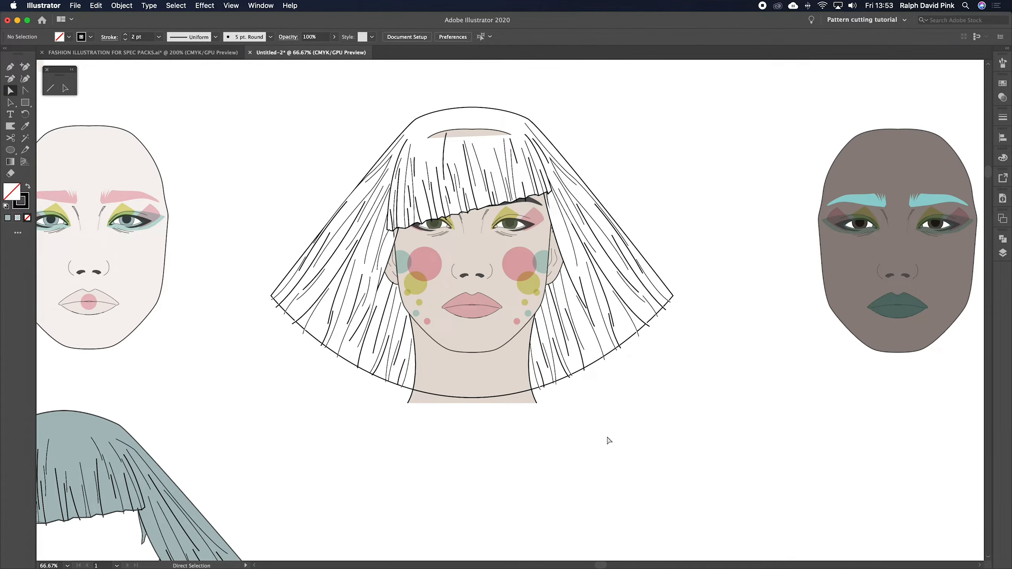
pyautogui.press('v')
pyautogui.moveTo(849, 198); pyautogui.dragTo(958, 398)
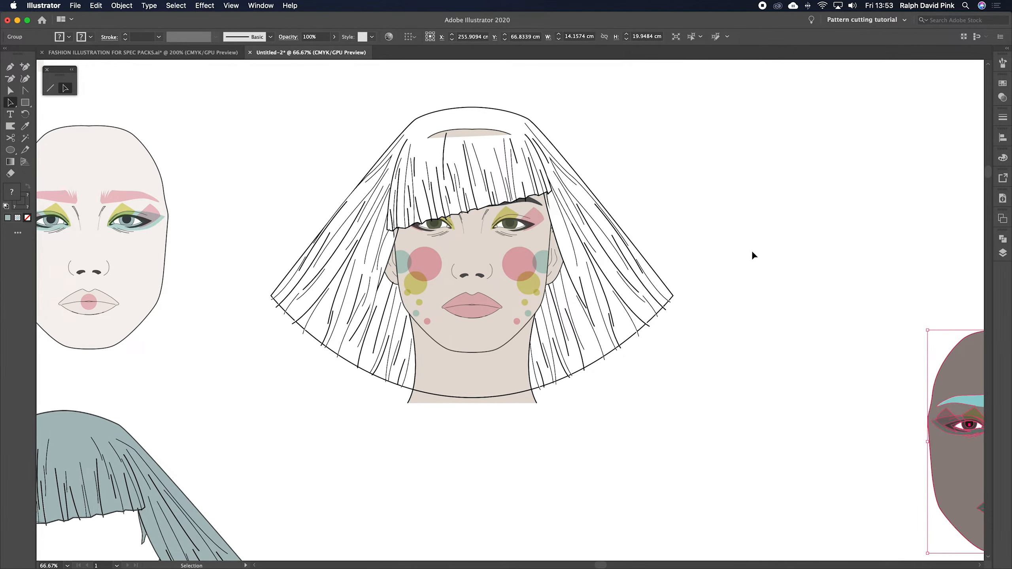
pyautogui.hscroll(-2, 751, 250)
pyautogui.click(720, 244)
pyautogui.press('super+plus')
pyautogui.moveTo(722, 238); pyautogui.dragTo(676, 317)
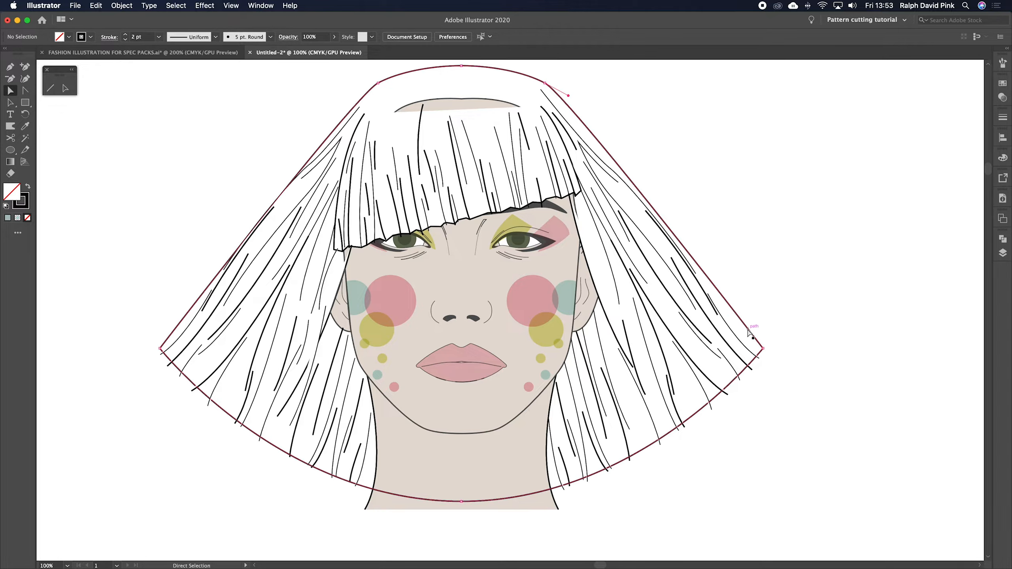
# Try pulling the wig's outer outline outward away from the hair strands, undoing each change.
pyautogui.moveTo(749, 335); pyautogui.dragTo(810, 267)
pyautogui.press('super+z')
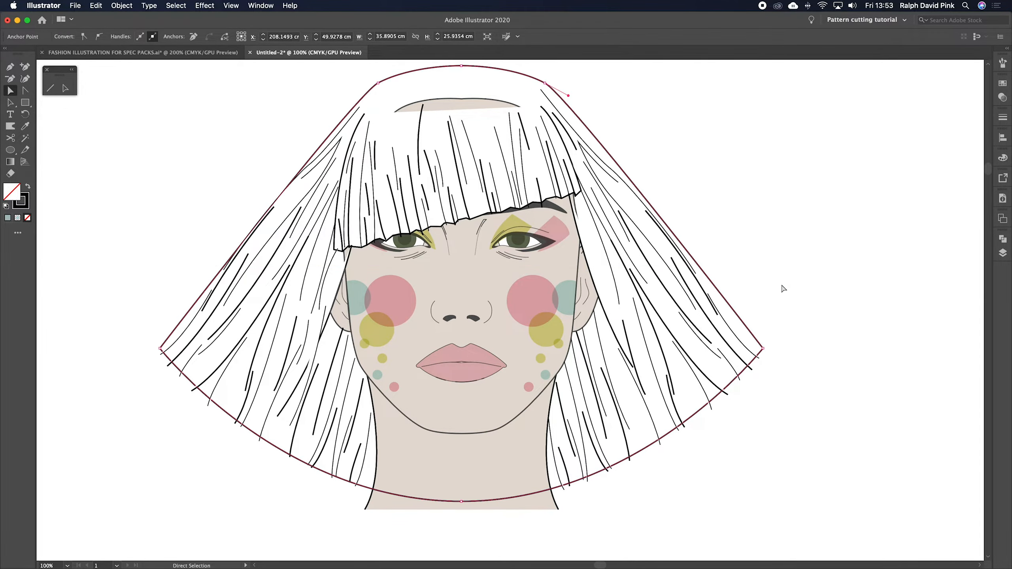
pyautogui.moveTo(735, 310); pyautogui.dragTo(802, 289)
pyautogui.press('super+z')
pyautogui.click(768, 303)
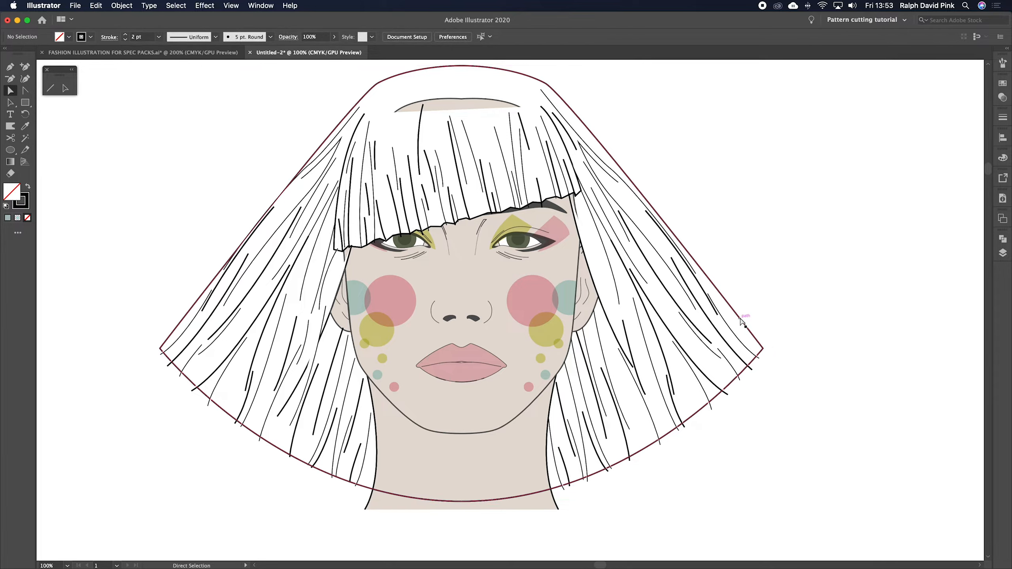
pyautogui.moveTo(740, 324); pyautogui.dragTo(861, 257)
pyautogui.press('super+z')
pyautogui.moveTo(740, 316); pyautogui.dragTo(830, 259)
pyautogui.press('super+z')
pyautogui.click(831, 259)
pyautogui.press('v')
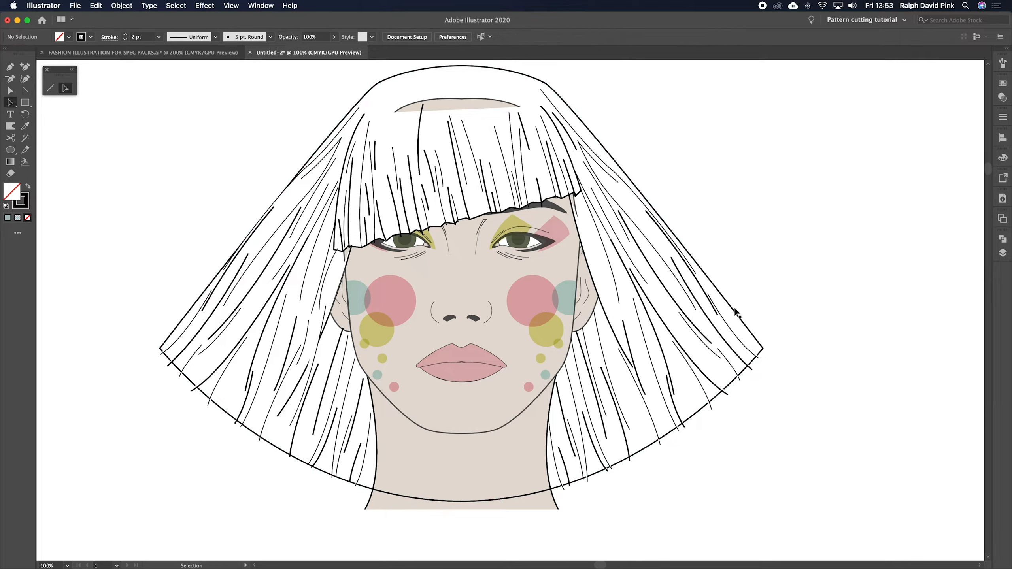
# Try pulling the face outline outward near the jaw, undoing each change and clearing the selection.
pyautogui.click(562, 279)
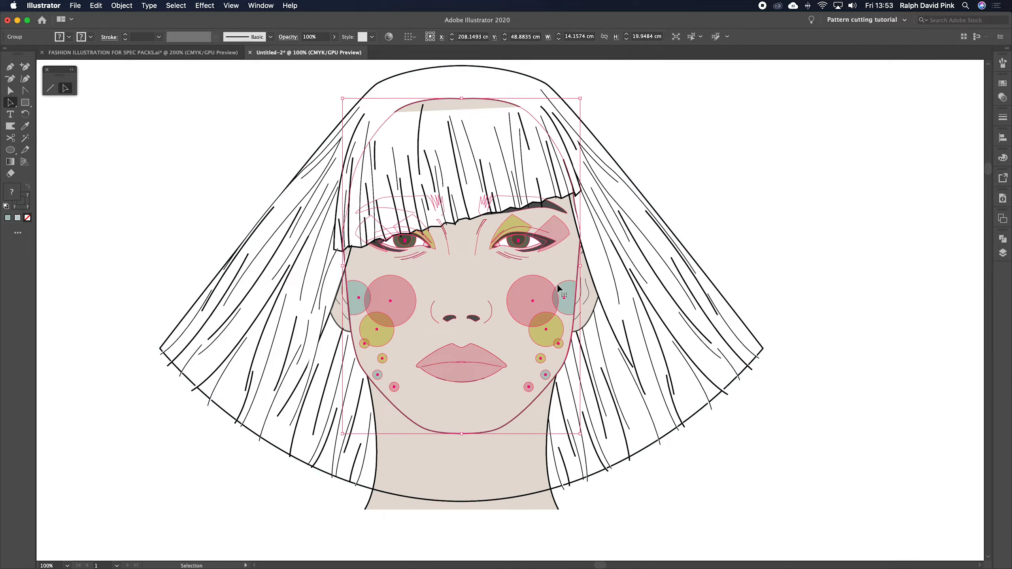
pyautogui.click(753, 199)
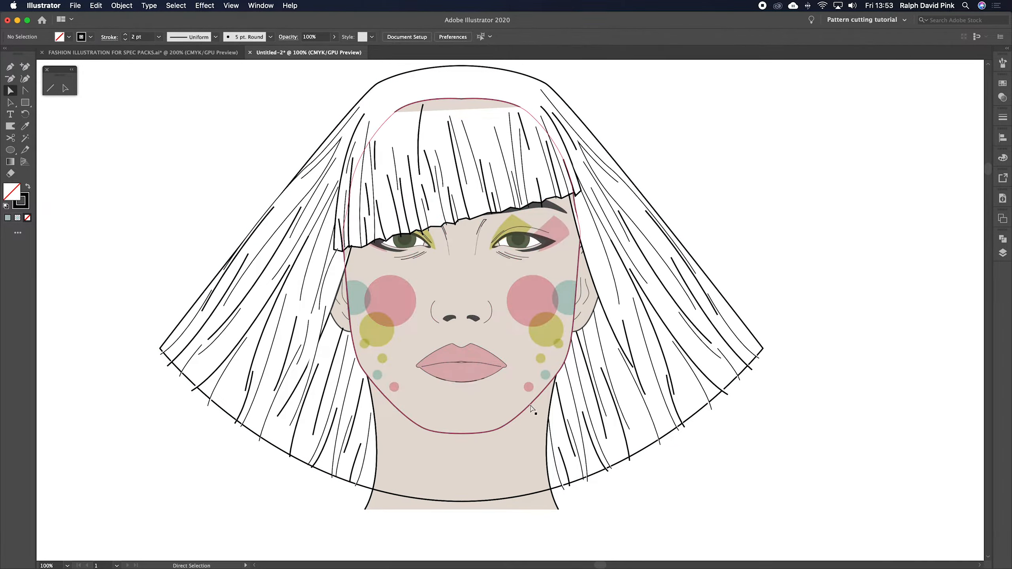
pyautogui.moveTo(531, 406); pyautogui.dragTo(566, 423)
pyautogui.press('super+z')
pyautogui.click(786, 274)
pyautogui.click(836, 210)
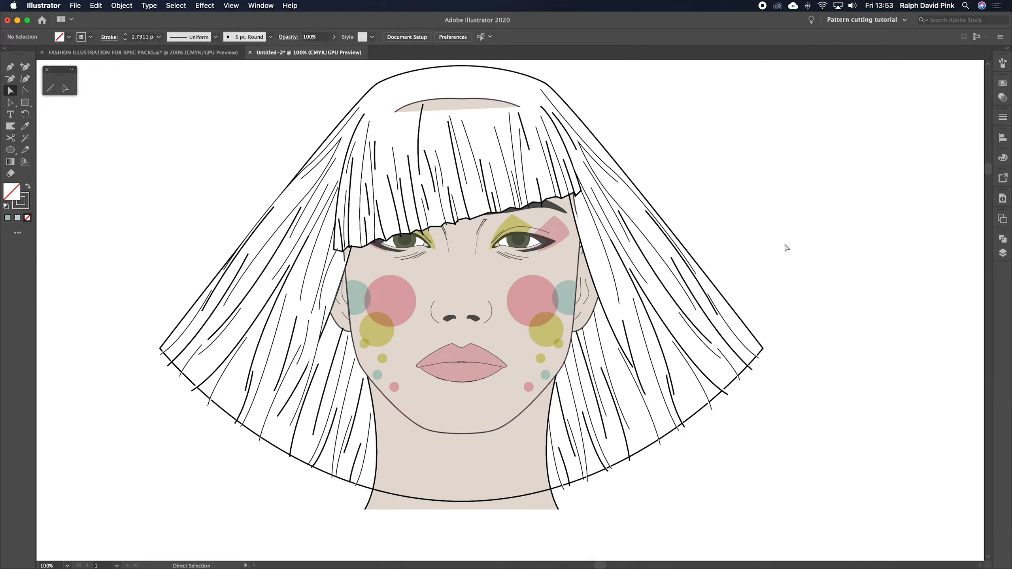
pyautogui.click(524, 410)
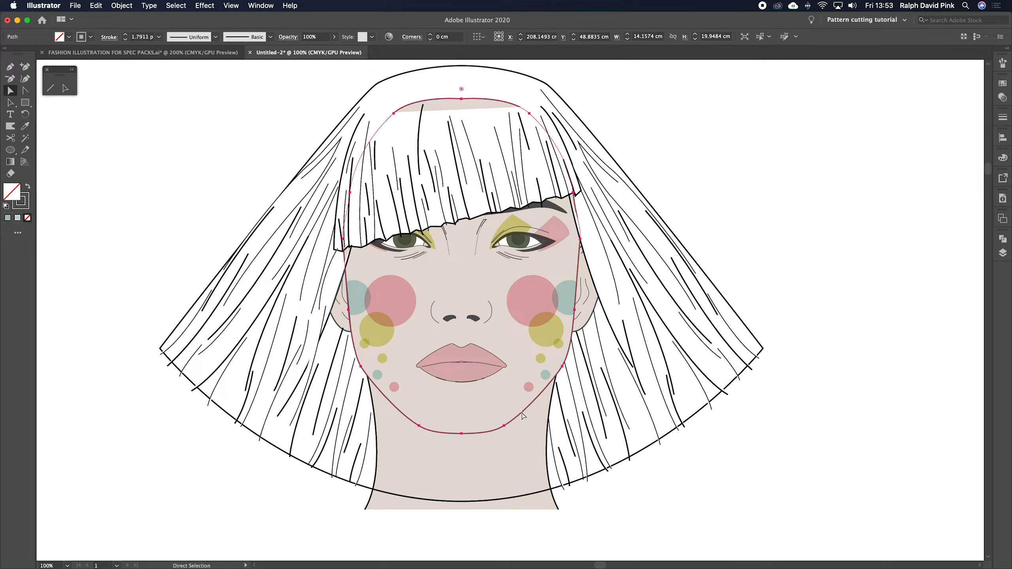
pyautogui.moveTo(522, 412); pyautogui.dragTo(564, 438)
pyautogui.press('super+z')
pyautogui.keyDown('super'); pyautogui.click(765, 227); pyautogui.keyUp('super')
pyautogui.scroll(-3, 757, 283)
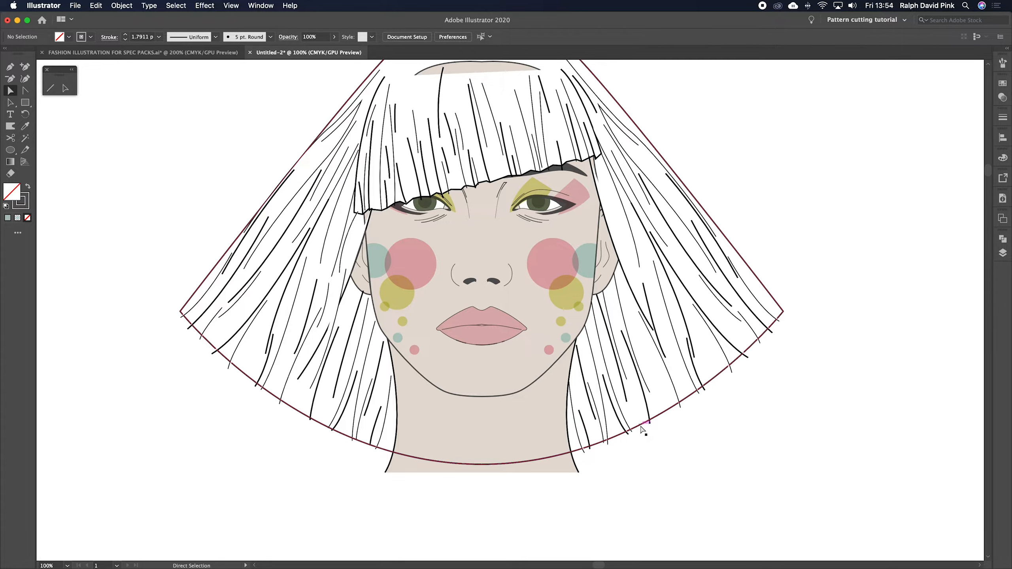
# Copy the wig's outer outline, fringe, inner hair lines, face, ear and neck outlines to the empty area beside the white-wigged illustration.
pyautogui.click(643, 430)
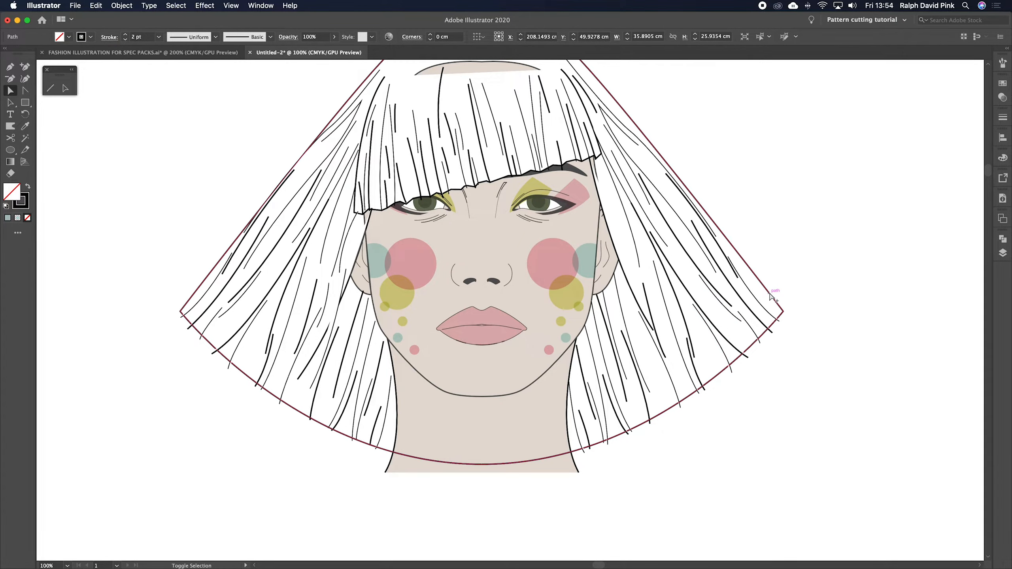
pyautogui.scroll(3, 738, 255)
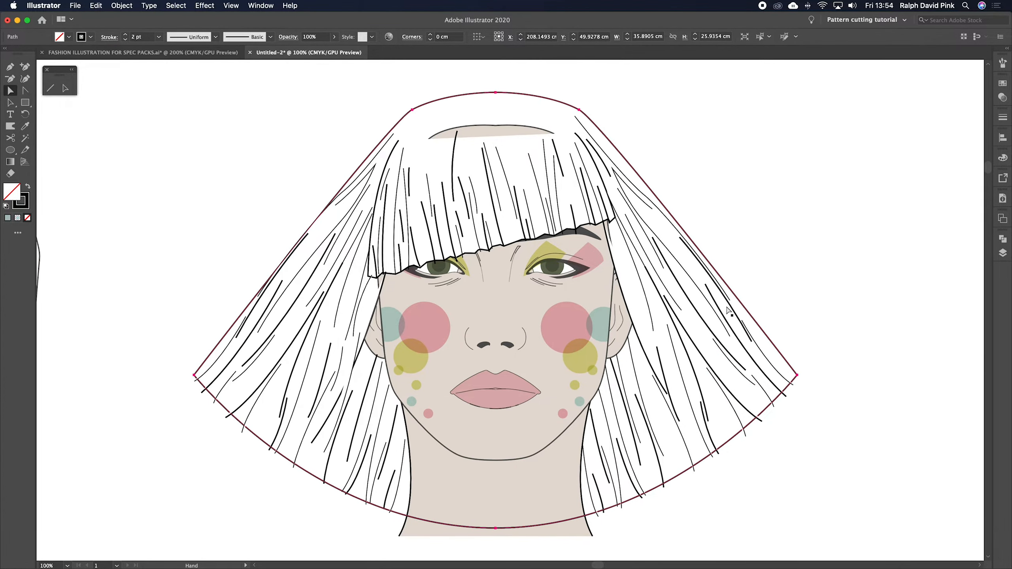
pyautogui.keyDown('shift'); pyautogui.click(510, 245); pyautogui.keyUp('shift')
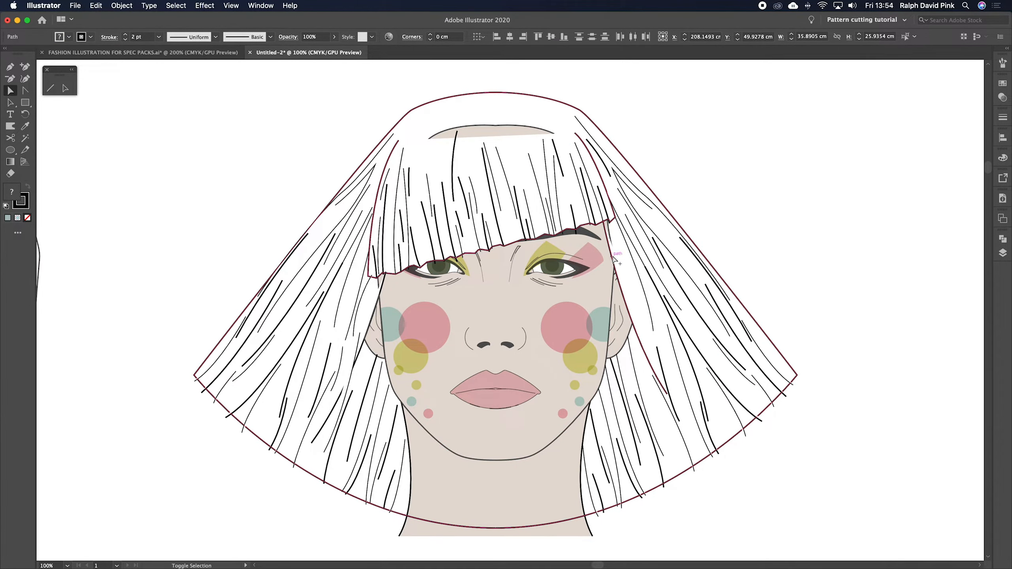
pyautogui.keyDown('shift'); pyautogui.click(632, 337); pyautogui.keyUp('shift')
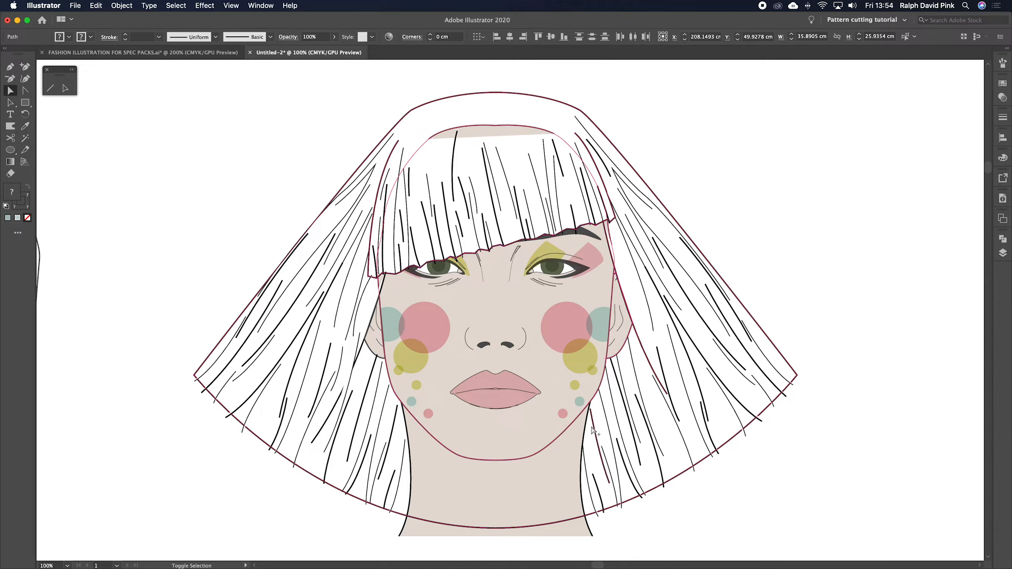
pyautogui.keyDown('shift'); pyautogui.keyDown('super'); pyautogui.click(361, 351); pyautogui.keyUp('super'); pyautogui.keyUp('shift')
pyautogui.keyDown('shift'); pyautogui.keyDown('super'); pyautogui.click(419, 270); pyautogui.keyUp('super'); pyautogui.keyUp('shift')
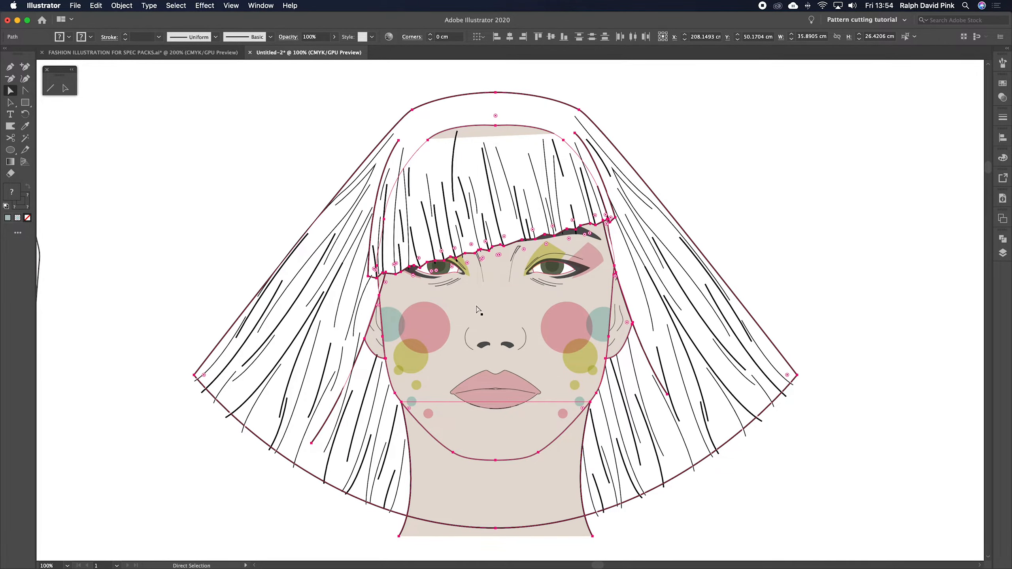
pyautogui.press('super+minus')
pyautogui.moveTo(477, 306); pyautogui.dragTo(384, 301)
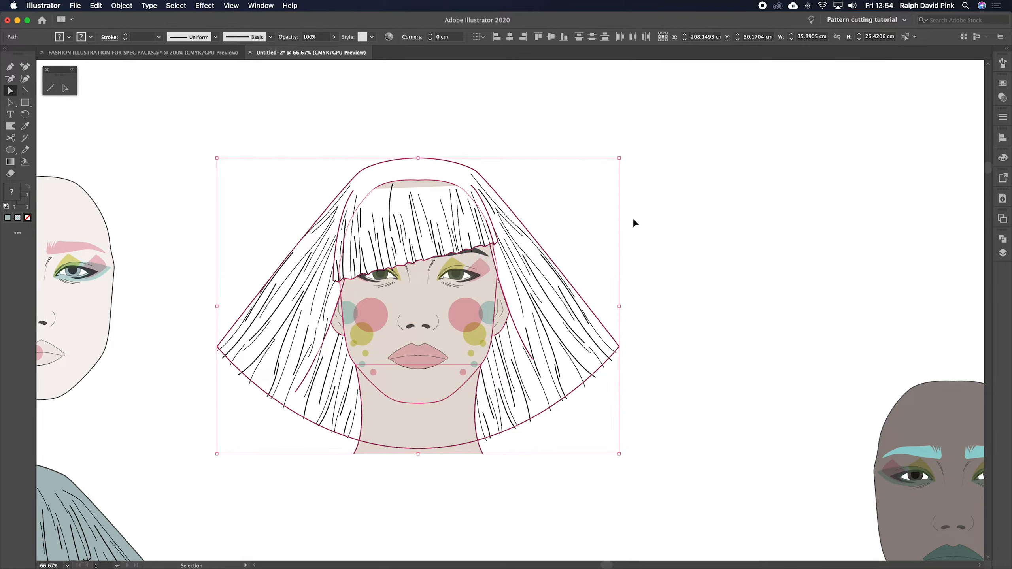
pyautogui.press('super')
pyautogui.moveTo(548, 216); pyautogui.dragTo(821, 120)
pyautogui.press('space')
pyautogui.moveTo(809, 194); pyautogui.dragTo(585, 228)
pyautogui.keyDown('super'); pyautogui.click(723, 181); pyautogui.keyUp('super')
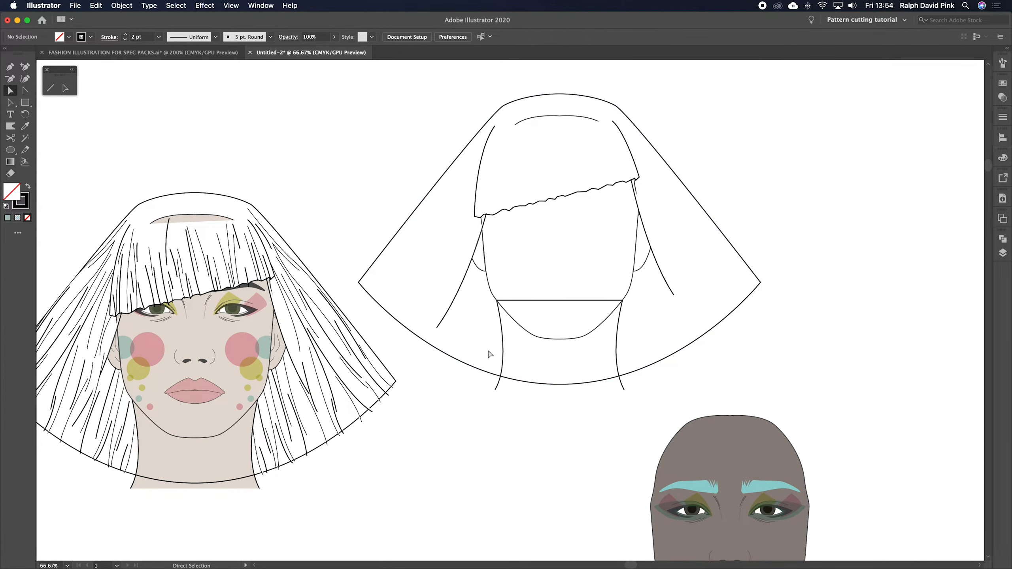
# Cut the copied face outline where it meets the neck on both sides and delete the chin section.
pyautogui.press('super+1')
pyautogui.scroll(-3, 470, 319)
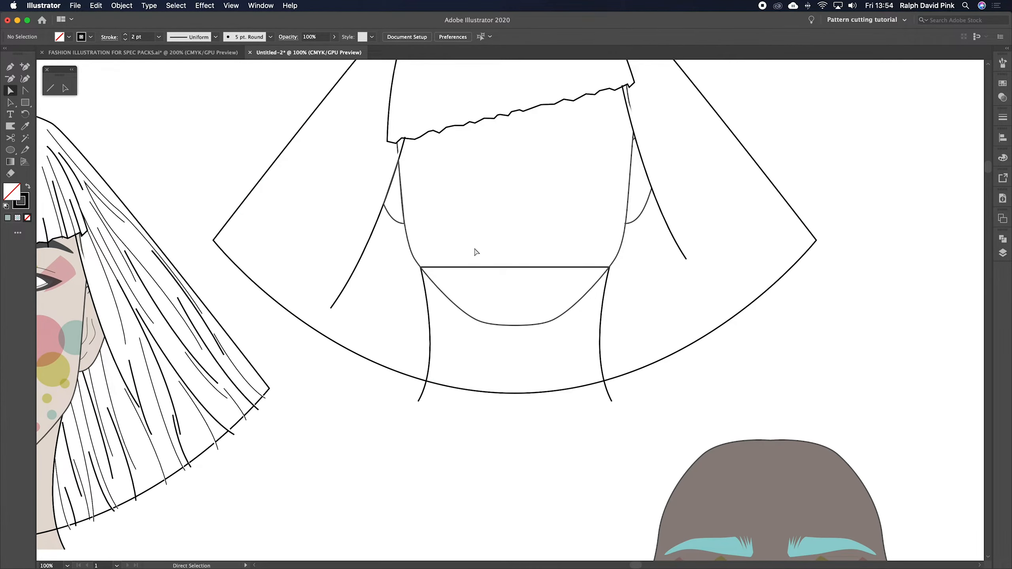
pyautogui.click(432, 282)
pyautogui.press('c')
pyautogui.click(420, 267)
pyautogui.click(609, 266)
pyautogui.press('a')
pyautogui.press('Delete')
# Cut the copied neck shape at both upper corners and delete the straight line across its top.
pyautogui.click(588, 268)
pyautogui.press('c')
pyautogui.click(609, 267)
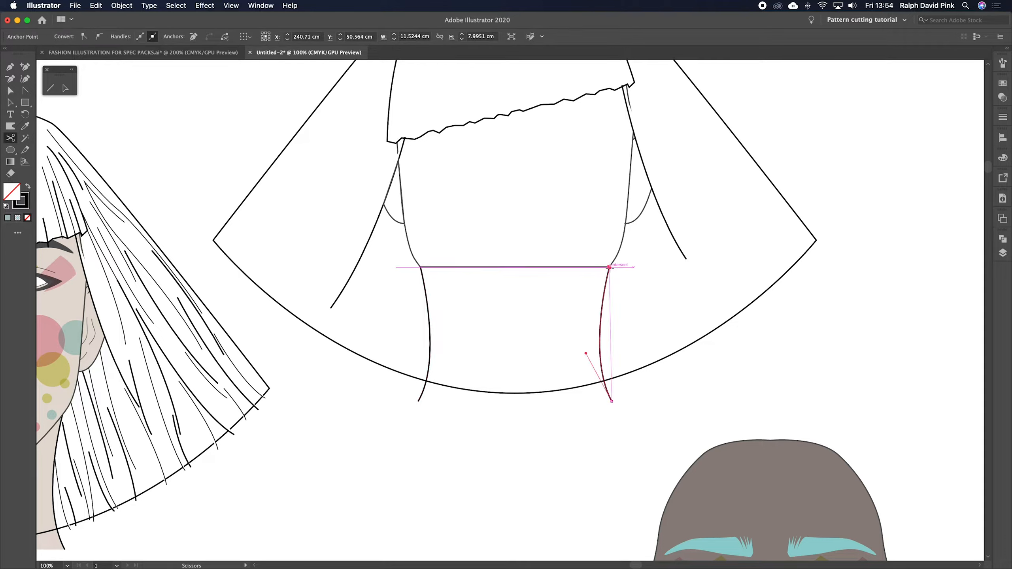
pyautogui.click(421, 267)
pyautogui.press('a')
pyautogui.click(441, 268)
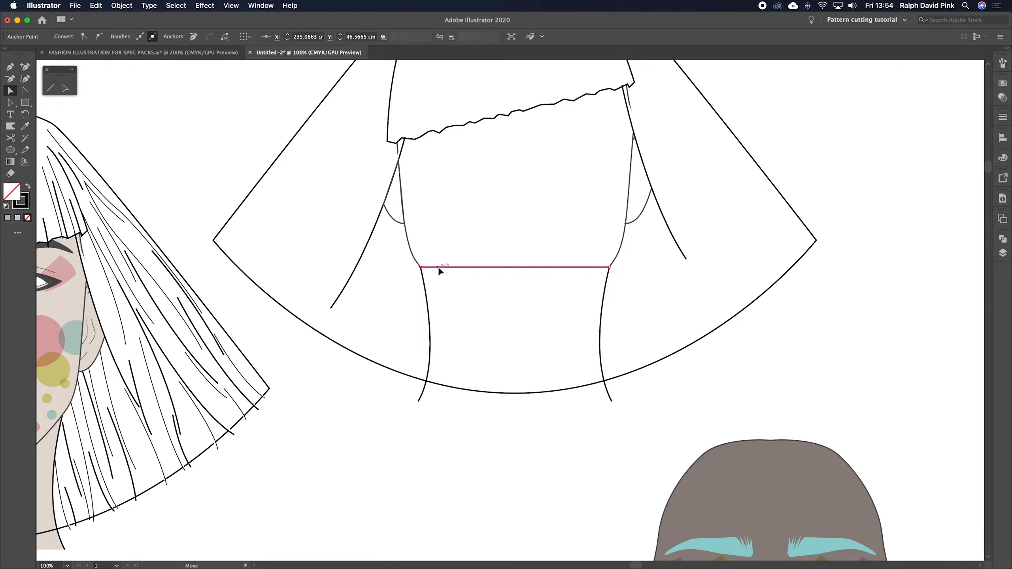
pyautogui.press('Delete')
# Join the face outline to the neck line at the jaw on both sides.
pyautogui.scroll(2, 524, 276)
pyautogui.hscroll(2, 524, 276)
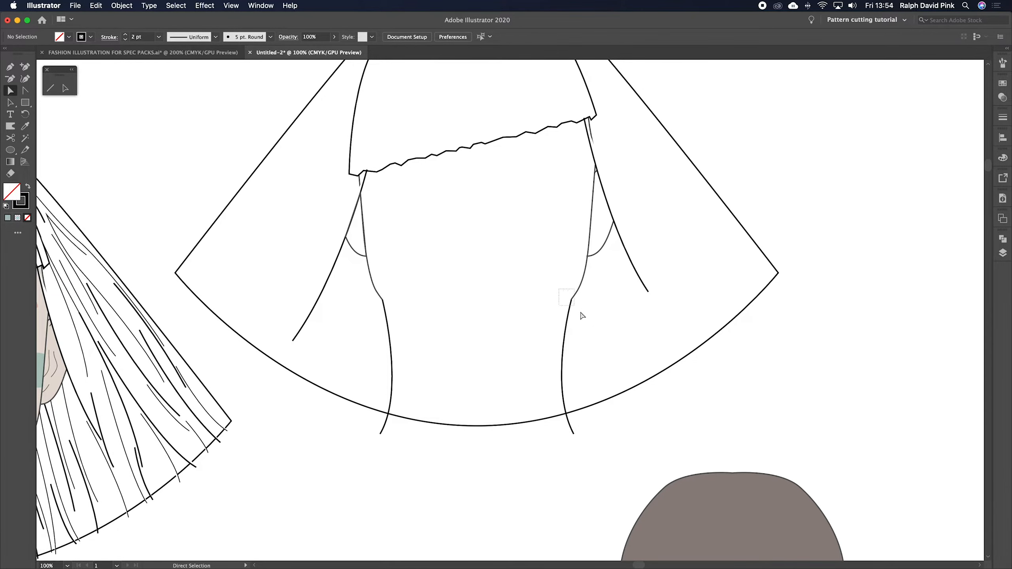
pyautogui.moveTo(583, 316); pyautogui.dragTo(598, 304)
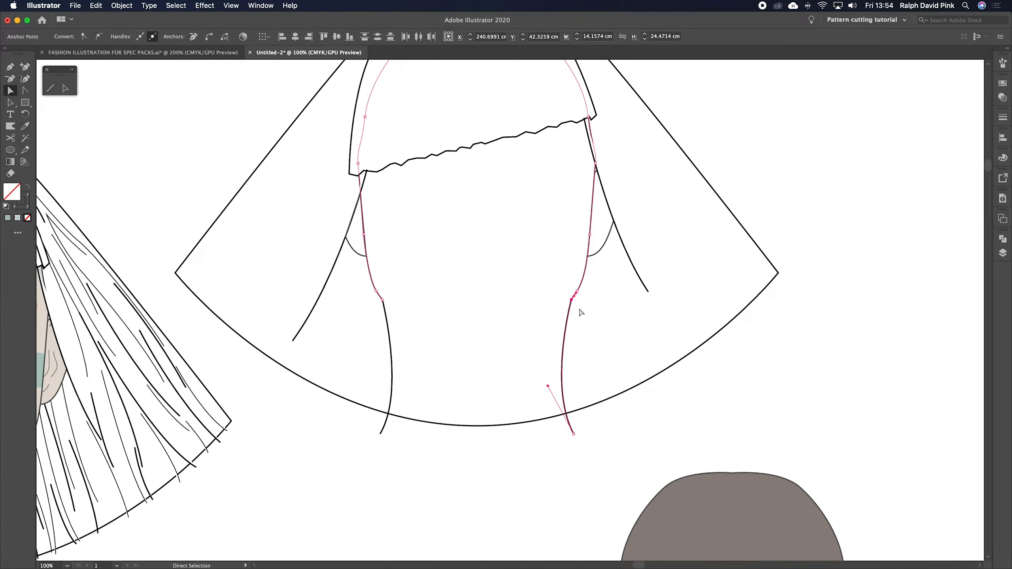
pyautogui.rightClick(591, 302)
pyautogui.moveTo(370, 307); pyautogui.dragTo(407, 289)
pyautogui.rightClick(406, 290)
pyautogui.click(423, 364)
# Cut both neck lines where they cross the wig's curved hem and delete the ends below it.
pyautogui.press('c')
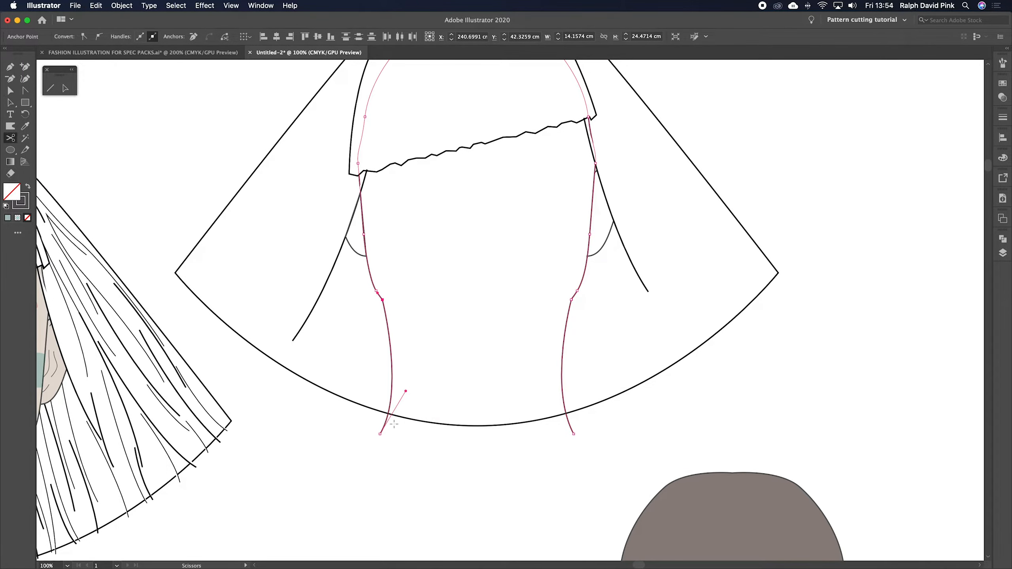
pyautogui.click(389, 415)
pyautogui.click(568, 414)
pyautogui.press('a')
pyautogui.click(583, 420)
pyautogui.moveTo(572, 433); pyautogui.dragTo(587, 463)
pyautogui.press('Delete')
pyautogui.click(384, 425)
pyautogui.press('Delete')
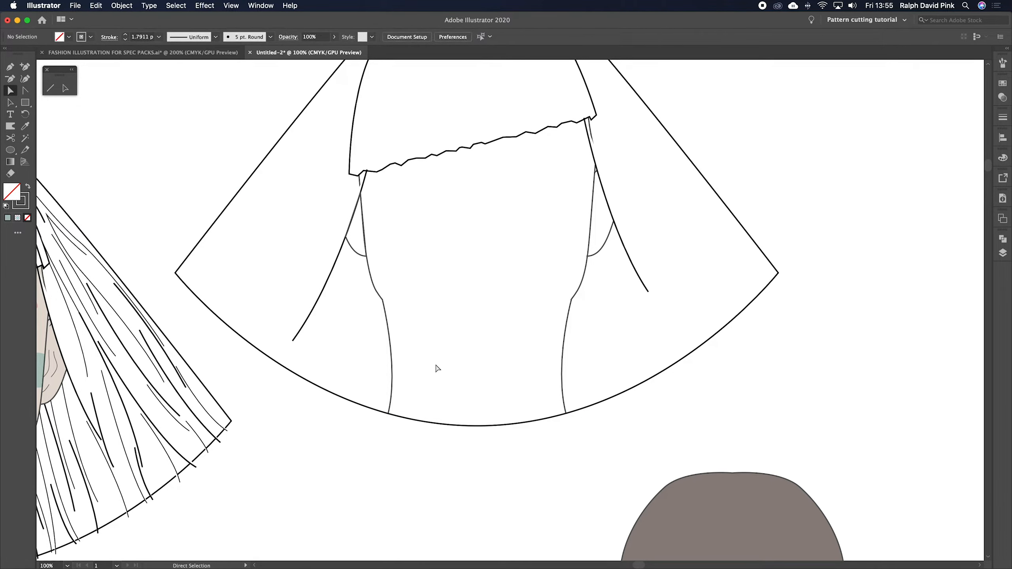
# Cut the wig's curved hem at both neck lines and delete the section between them.
pyautogui.click(363, 406)
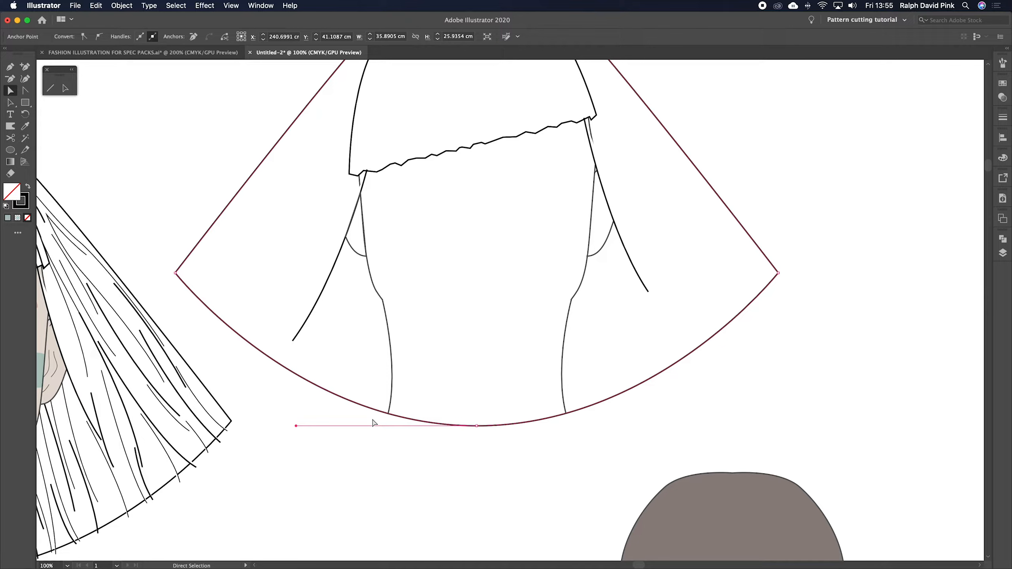
pyautogui.press('c')
pyautogui.click(389, 414)
pyautogui.click(565, 413)
pyautogui.press('a')
pyautogui.press('Delete')
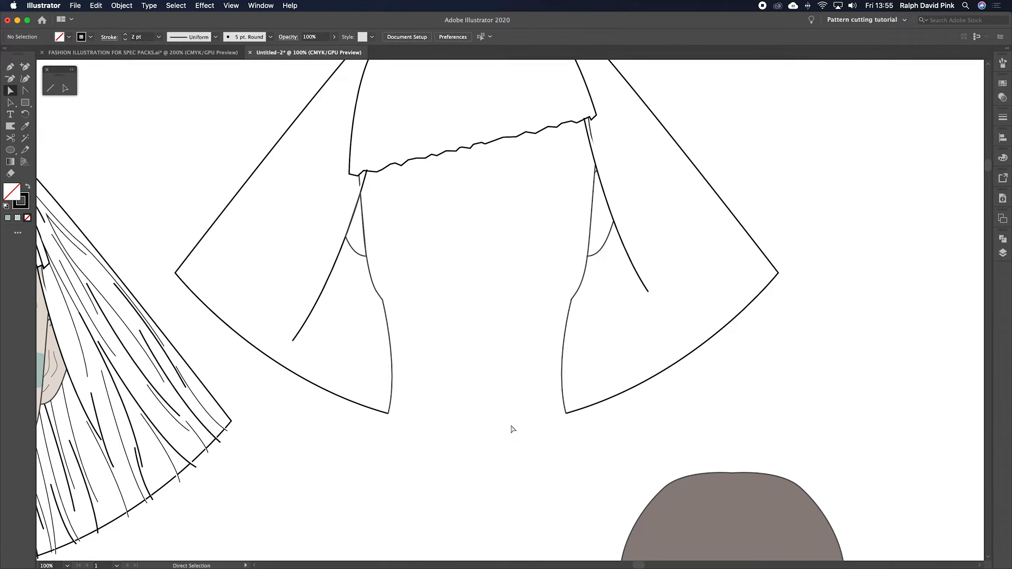
# Join the wig's hem to the neck lines at both lower corners.
pyautogui.moveTo(565, 417); pyautogui.dragTo(584, 436)
pyautogui.rightClick(578, 386)
pyautogui.click(590, 445)
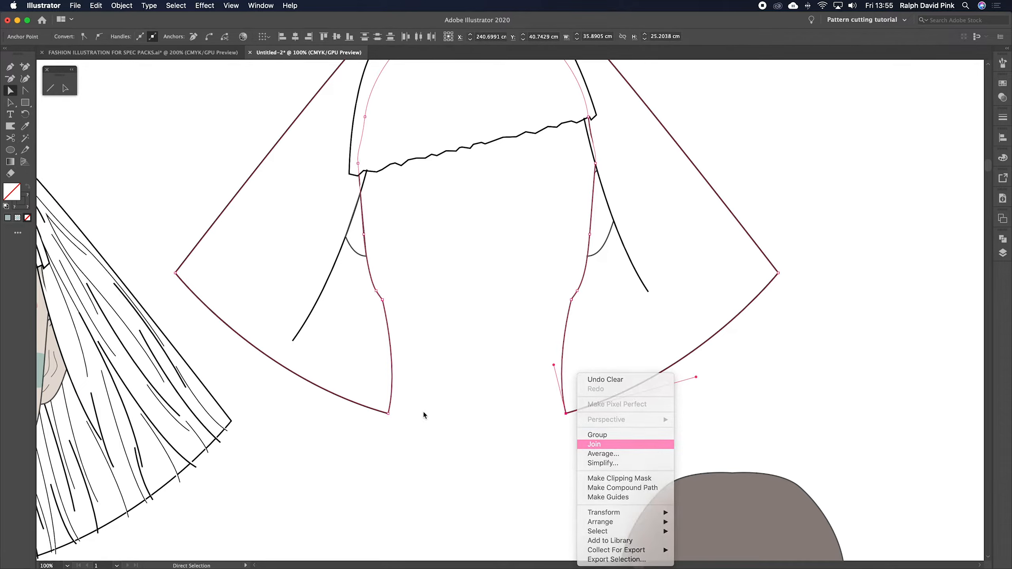
pyautogui.moveTo(408, 400); pyautogui.dragTo(386, 421)
pyautogui.rightClick(418, 384)
pyautogui.click(436, 445)
# Cut the face outline at the right ear's lobe and at the hair line, and delete the section between.
pyautogui.scroll(5, 709, 292)
pyautogui.click(601, 289)
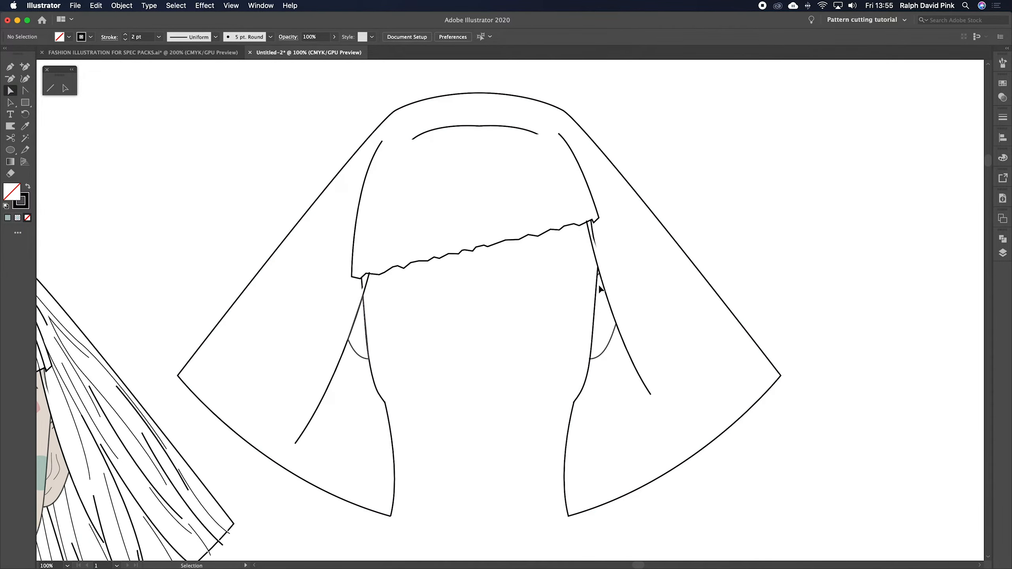
pyautogui.scroll(2, 601, 289)
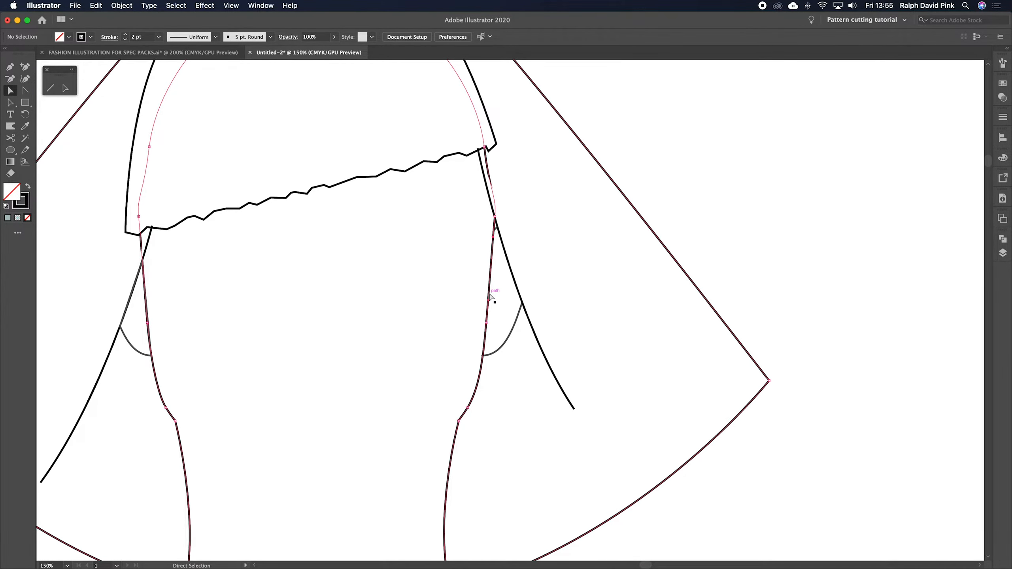
pyautogui.click(490, 297)
pyautogui.press('c')
pyautogui.click(482, 354)
pyautogui.click(495, 218)
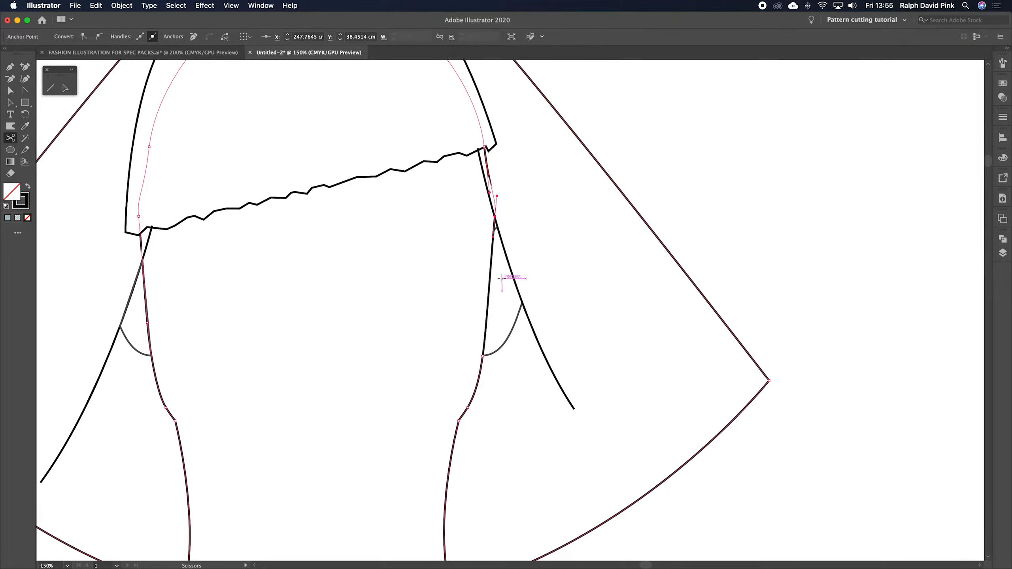
pyautogui.press('a')
pyautogui.click(490, 283)
pyautogui.press('Delete')
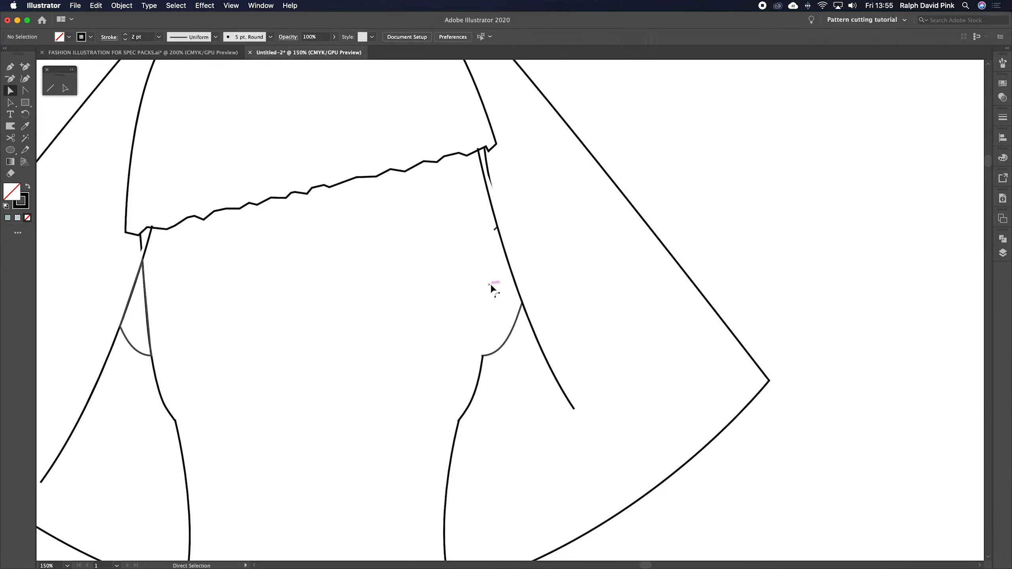
# Join the right ear's curve to the face outline at the lobe.
pyautogui.moveTo(471, 341); pyautogui.dragTo(491, 365)
pyautogui.rightClick(475, 331)
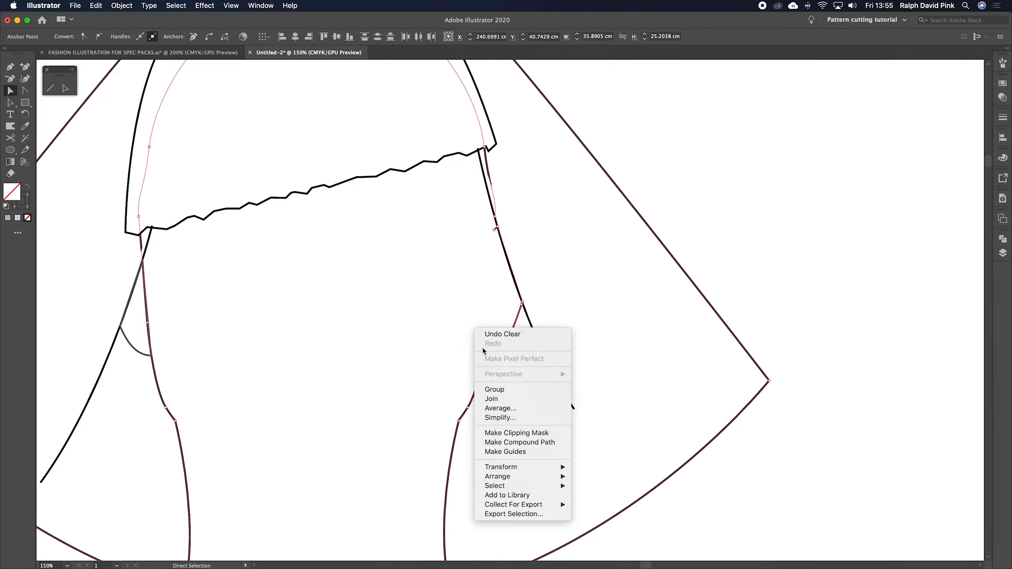
pyautogui.click(483, 398)
pyautogui.moveTo(463, 323); pyautogui.dragTo(492, 364)
pyautogui.rightClick(477, 341)
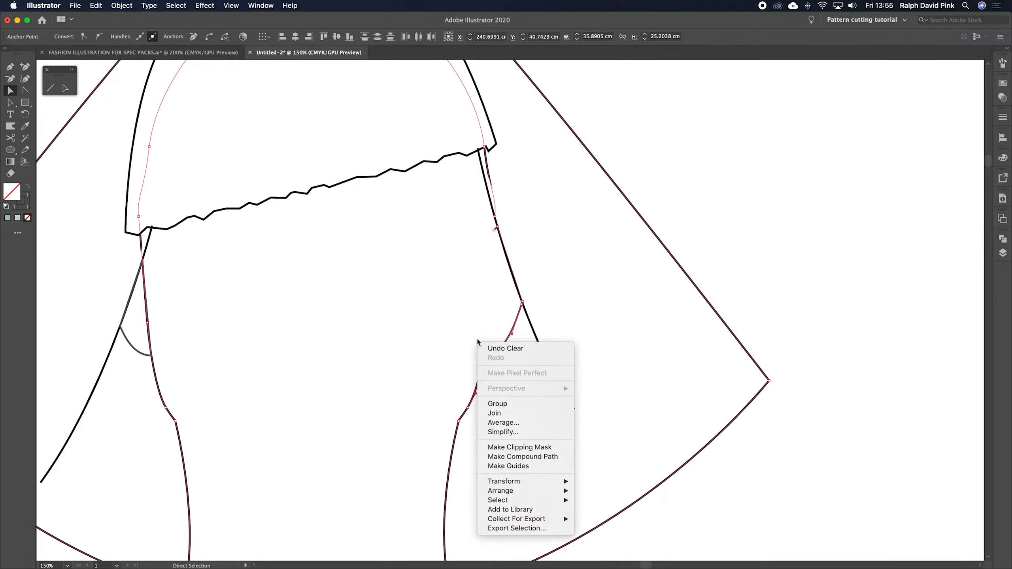
pyautogui.click(508, 413)
# Cut the right inner hair line where it meets the ear curve and delete the part below.
pyautogui.click(534, 328)
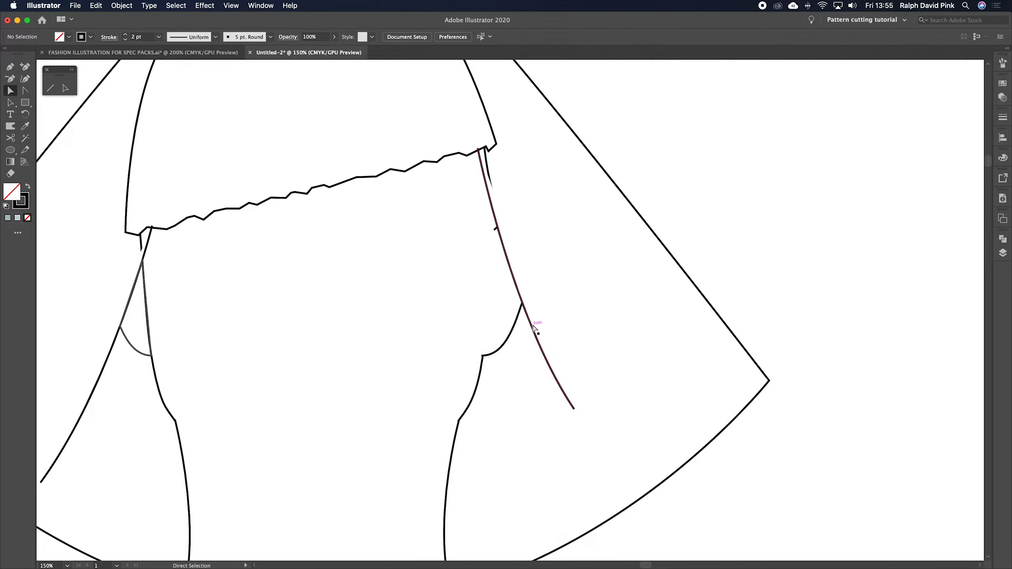
pyautogui.press('c')
pyautogui.click(522, 303)
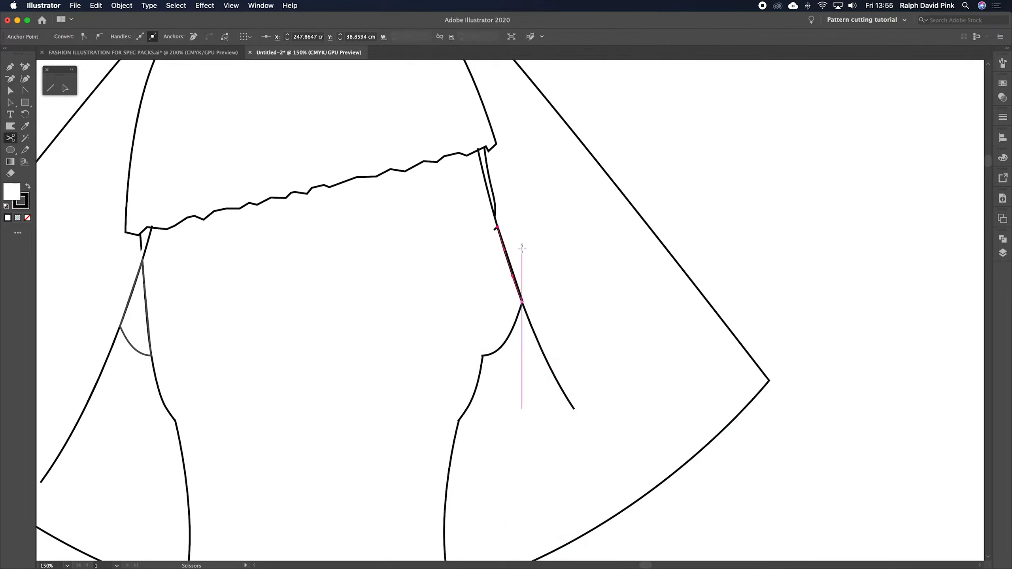
pyautogui.press('a')
pyautogui.press('Delete')
pyautogui.scroll(3, 542, 279)
pyautogui.press('super+equal')
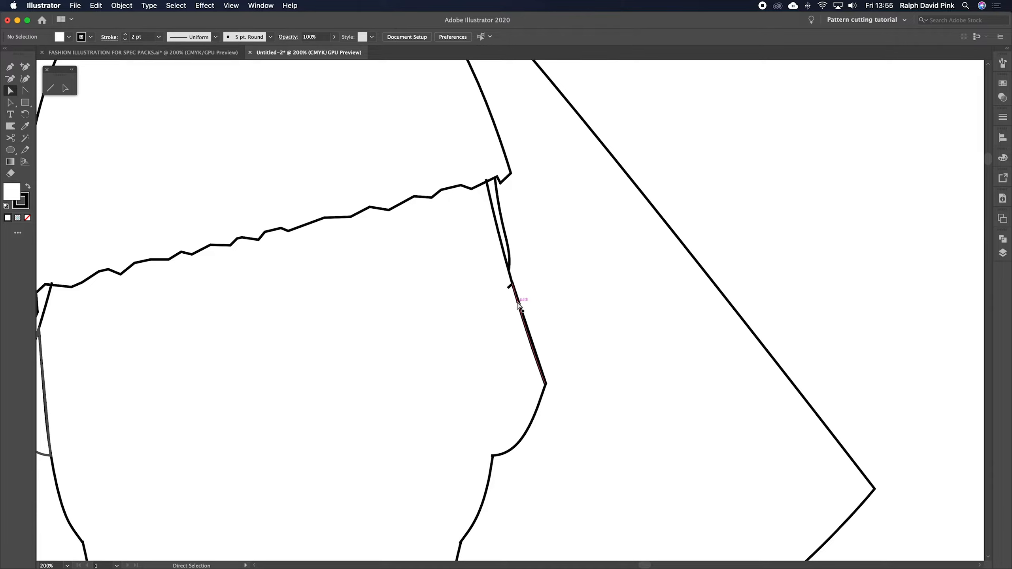
pyautogui.press('a')
pyautogui.click(526, 323)
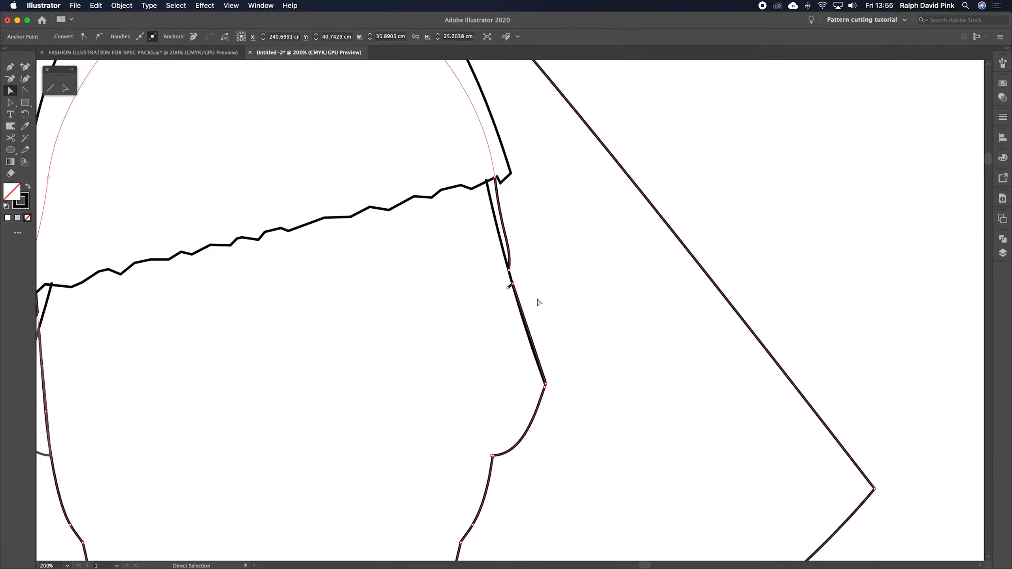
pyautogui.keyDown('super'); pyautogui.click(543, 292); pyautogui.keyUp('super')
pyautogui.moveTo(542, 291); pyautogui.dragTo(644, 183)
pyautogui.keyDown('super'); pyautogui.click(533, 274); pyautogui.keyUp('super')
# Cut the left ear outline at the lobe and at the hair line, and delete its upper section, keeping the lobe curve.
pyautogui.press('super+minus')
pyautogui.moveTo(297, 382); pyautogui.dragTo(380, 327)
pyautogui.keyDown('super'); pyautogui.click(384, 315); pyautogui.keyUp('super')
pyautogui.click(374, 305)
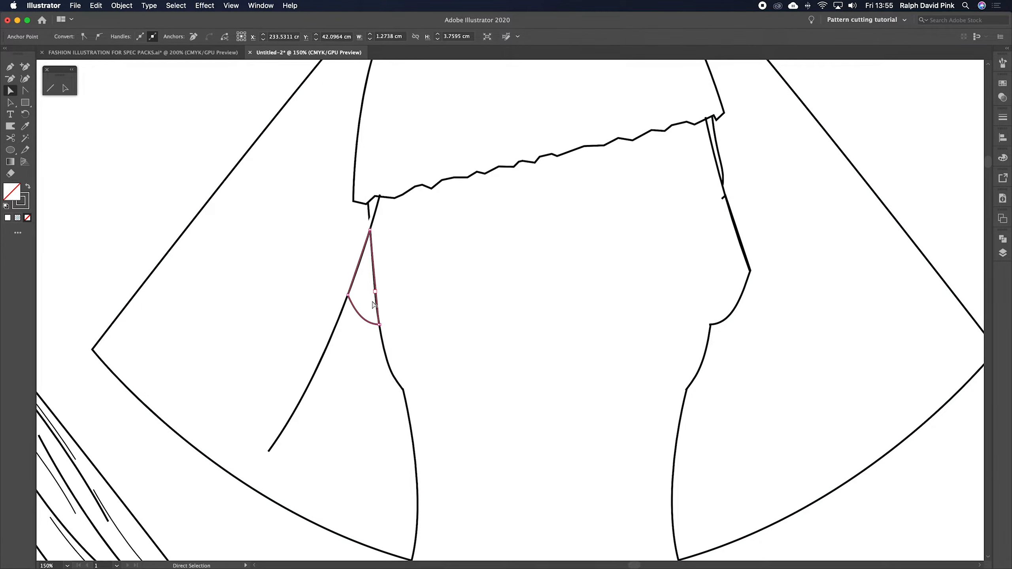
pyautogui.click(380, 325)
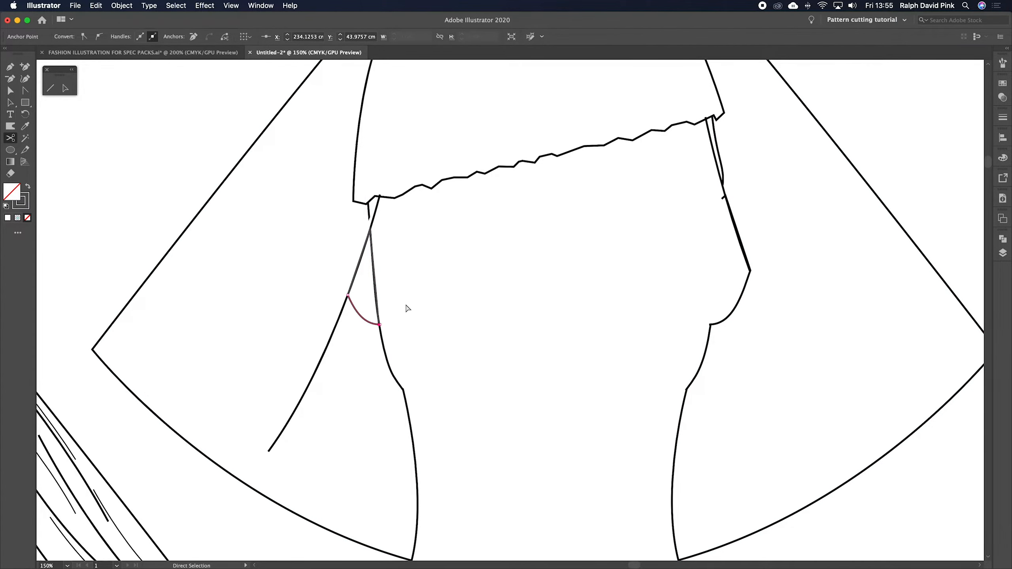
pyautogui.press('super+plus')
pyautogui.press('super+plus')
pyautogui.click(505, 250)
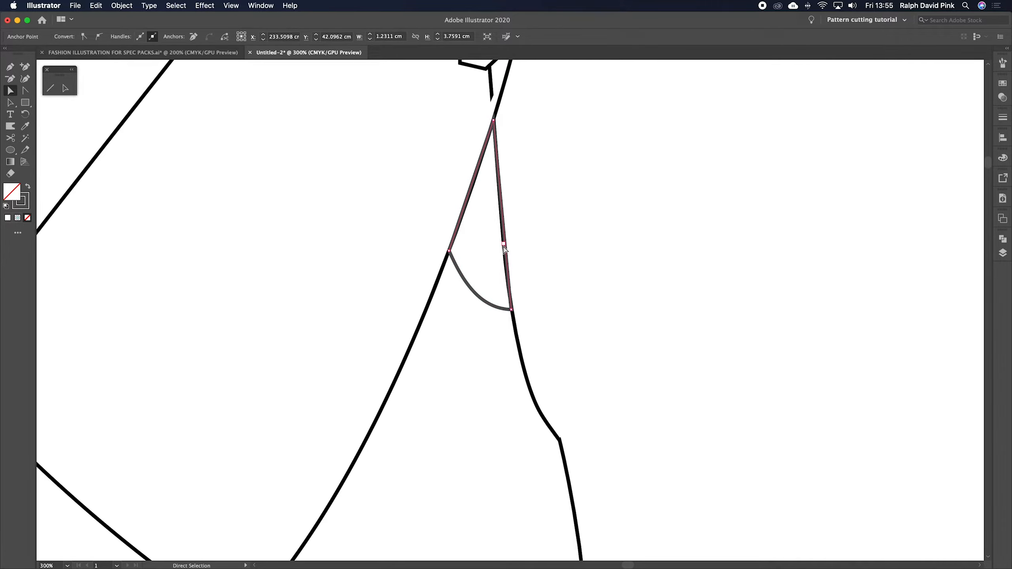
pyautogui.press('BackSpace')
# Delete the leftover face outline section running from the left ear's lobe up behind the fringe.
pyautogui.click(505, 248)
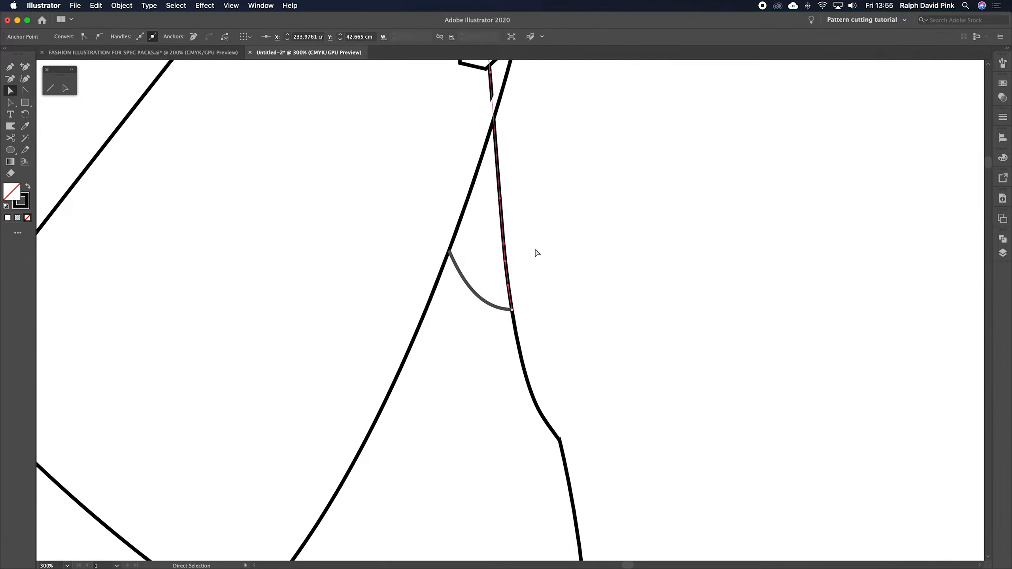
pyautogui.press('BackSpace')
pyautogui.click(537, 253)
pyautogui.press('super+minus')
pyautogui.press('super+minus')
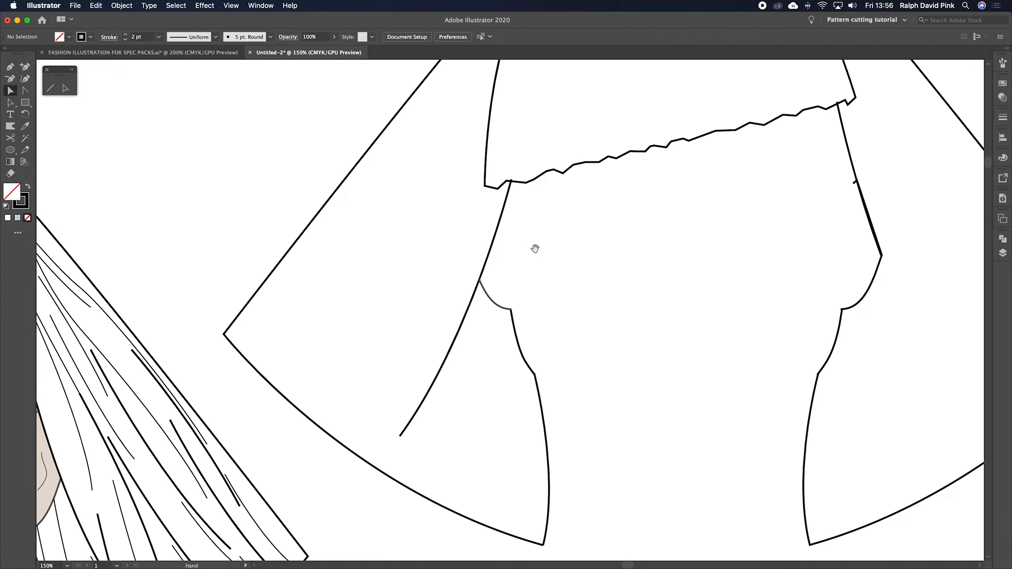
# Cut the left inner hair line where it meets the ear curve and delete the part below.
pyautogui.moveTo(534, 247); pyautogui.dragTo(492, 334)
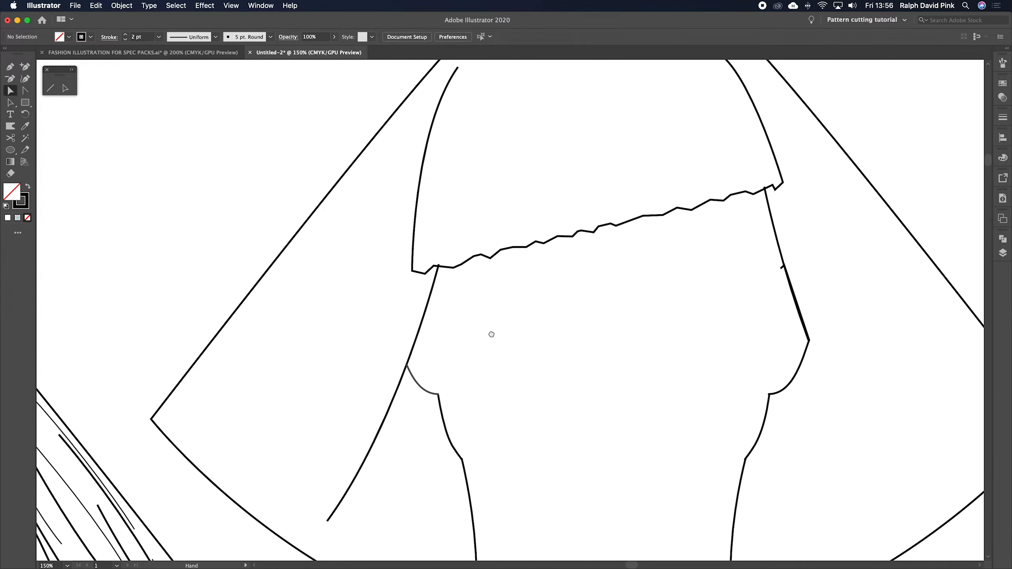
pyautogui.scroll(2, 441, 303)
pyautogui.click(435, 300)
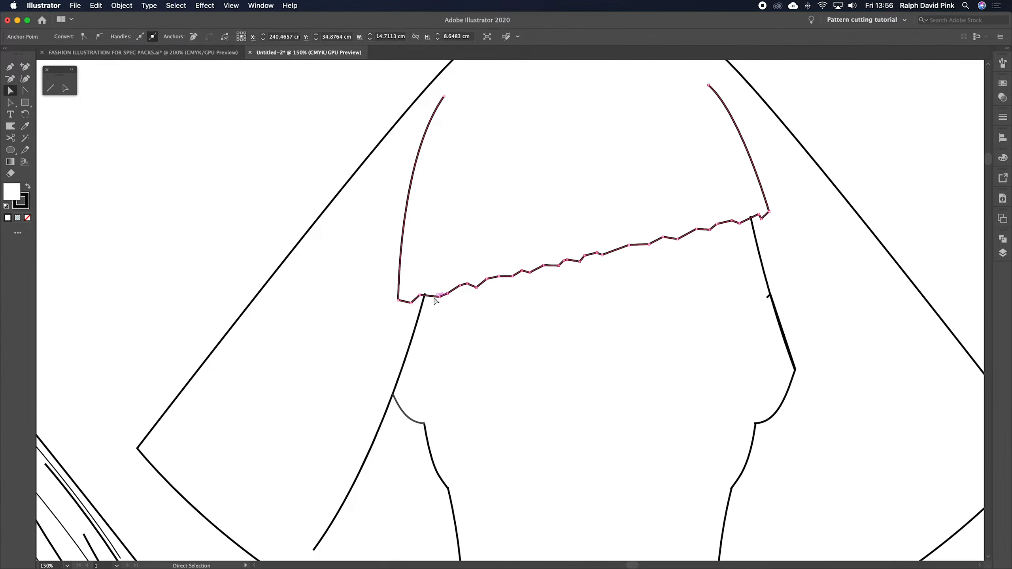
pyautogui.press('super+plus')
pyautogui.scroll(-2, 439, 319)
pyautogui.click(440, 352)
pyautogui.press('c')
pyautogui.click(431, 374)
pyautogui.press('a')
pyautogui.press('Delete')
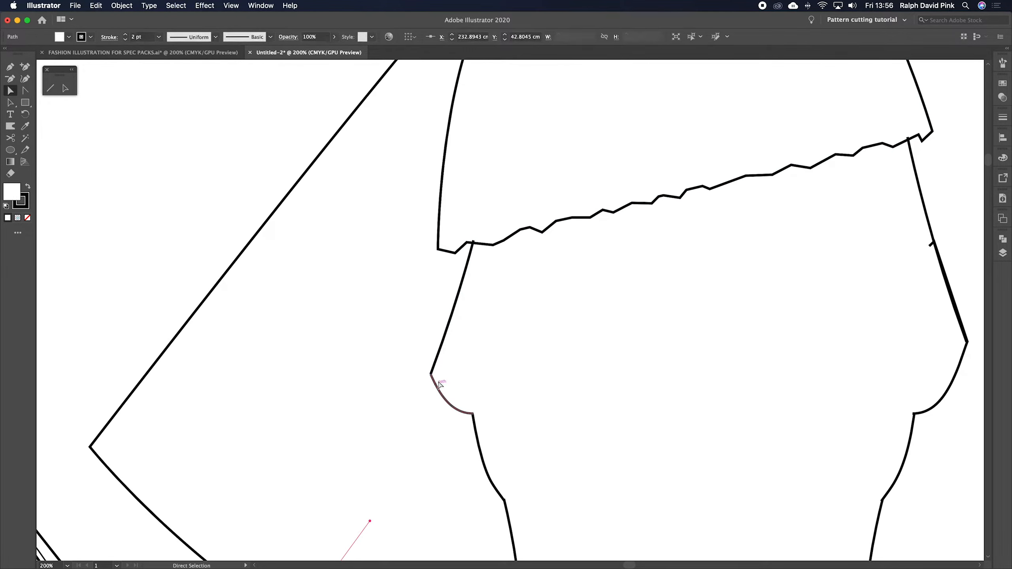
# Join the left hair line to the left ear curve at their meeting ends.
pyautogui.keyDown('shift'); pyautogui.click(442, 340); pyautogui.keyUp('shift')
pyautogui.rightClick(445, 339)
pyautogui.click(503, 415)
pyautogui.press('super+a')
pyautogui.rightClick(494, 394)
pyautogui.click(507, 443)
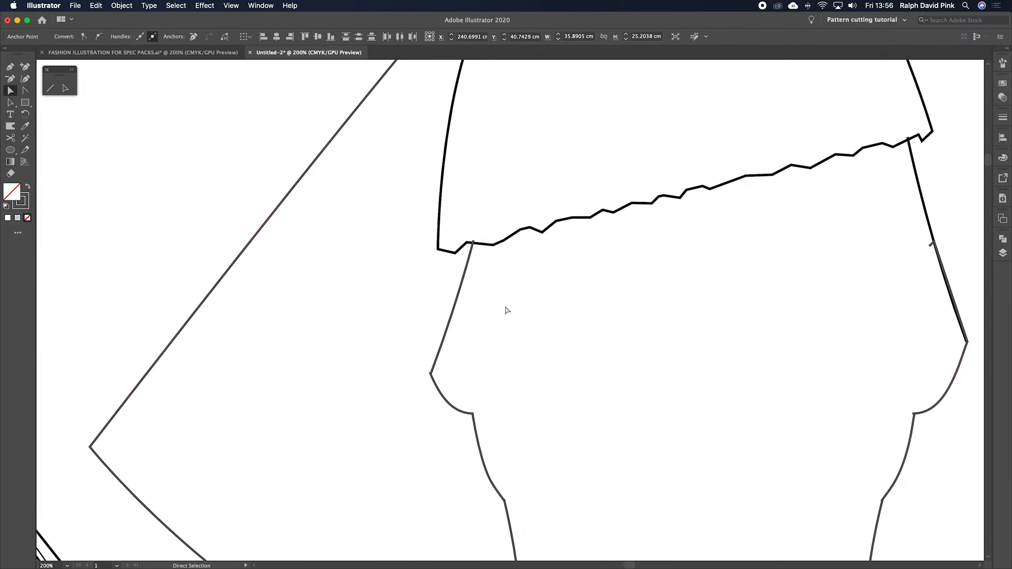
# Cut the jagged fringe outline where it meets the left hair line and delete the part beyond the cut.
pyautogui.scroll(3, 507, 311)
pyautogui.click(480, 324)
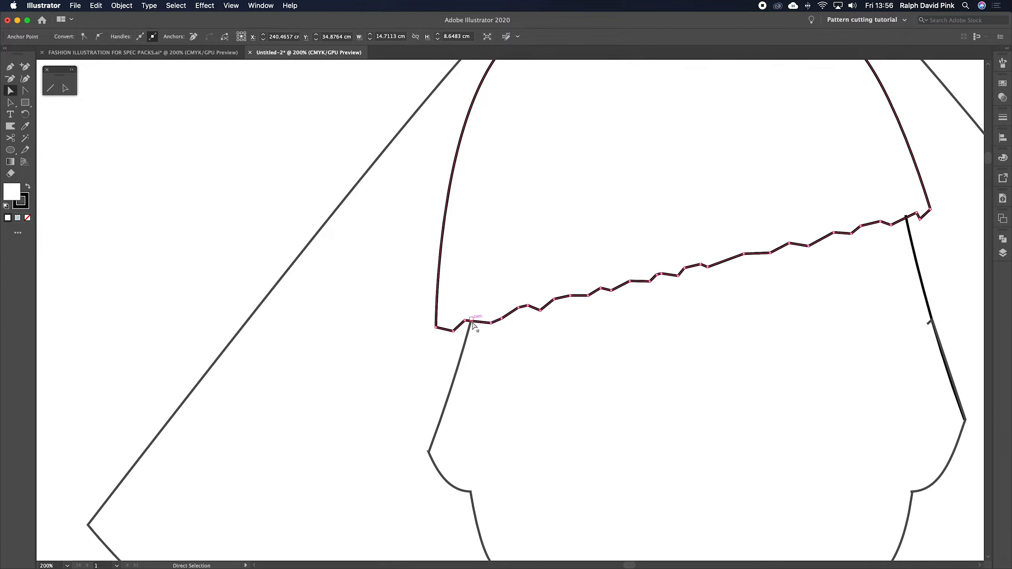
pyautogui.scroll(1, 473, 325)
pyautogui.press('c')
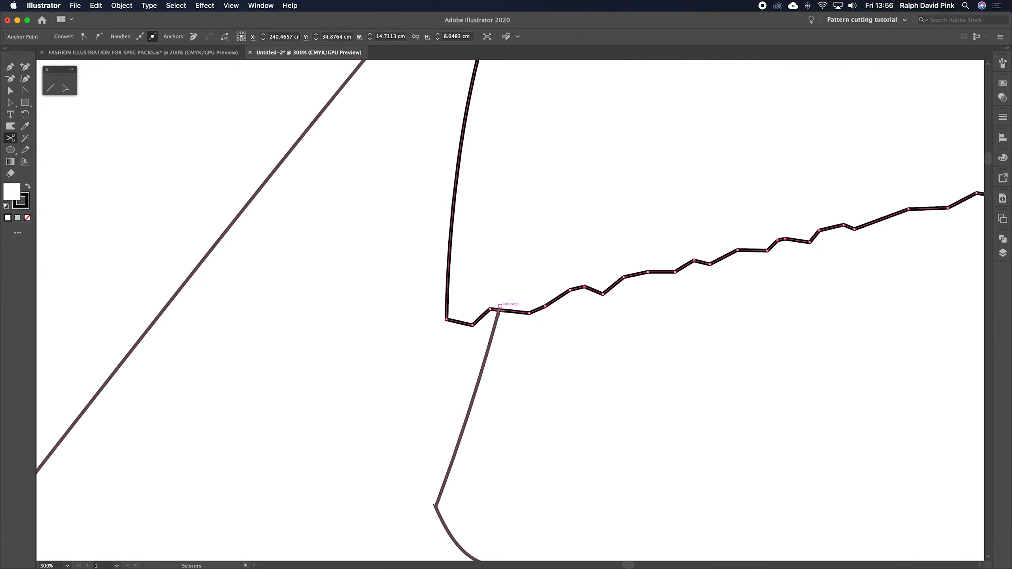
pyautogui.scroll(1, 502, 314)
pyautogui.click(498, 308)
pyautogui.press('v')
pyautogui.press('Delete')
# Join the fringe's cut left end to the upper end of the left hair line.
pyautogui.moveTo(497, 303); pyautogui.dragTo(498, 309)
pyautogui.moveTo(518, 321); pyautogui.dragTo(478, 260)
pyautogui.rightClick(478, 260)
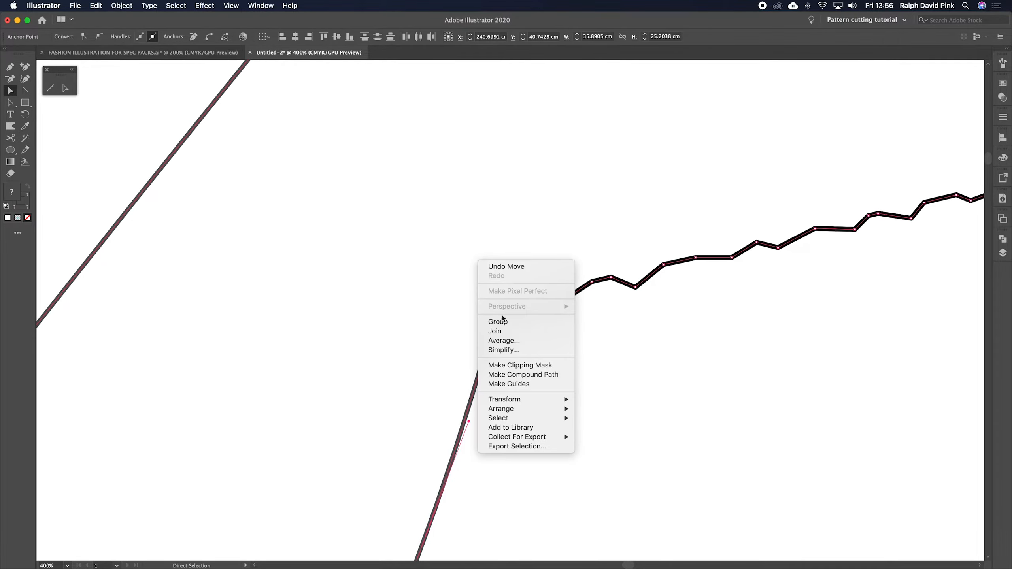
pyautogui.click(503, 331)
pyautogui.press('super+minus')
pyautogui.press('super+minus')
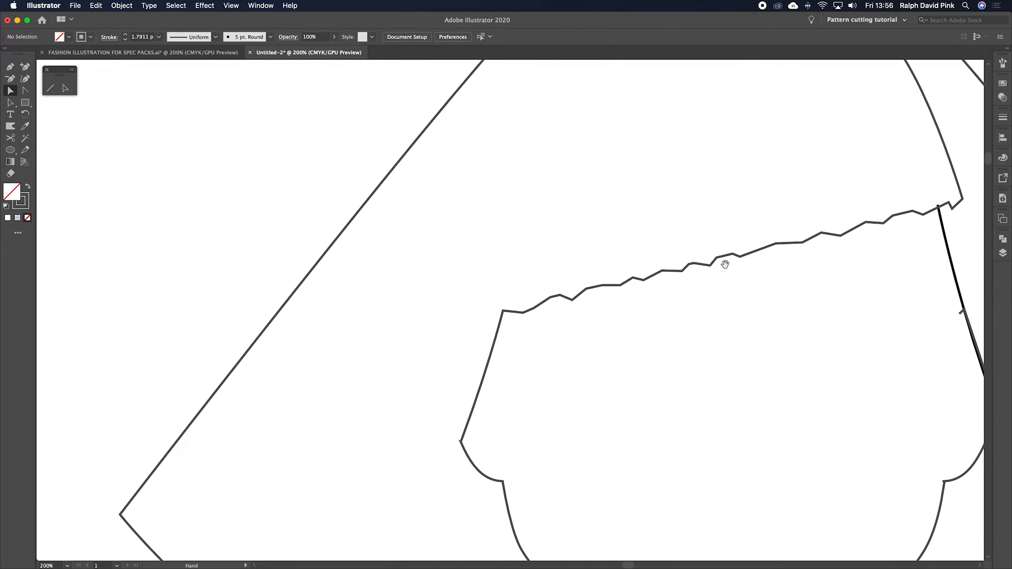
pyautogui.moveTo(725, 265); pyautogui.dragTo(452, 210)
pyautogui.press('super+minus')
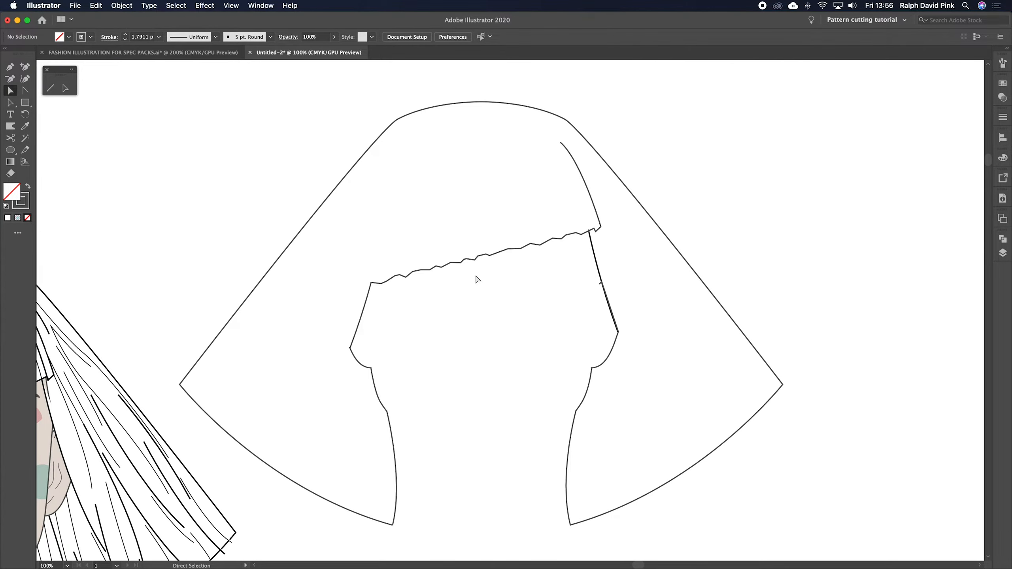
# Cut the fringe outline where it meets the right hair line and delete the leftover corner and upper curve.
pyautogui.hscroll(5, 478, 279)
pyautogui.click(513, 225)
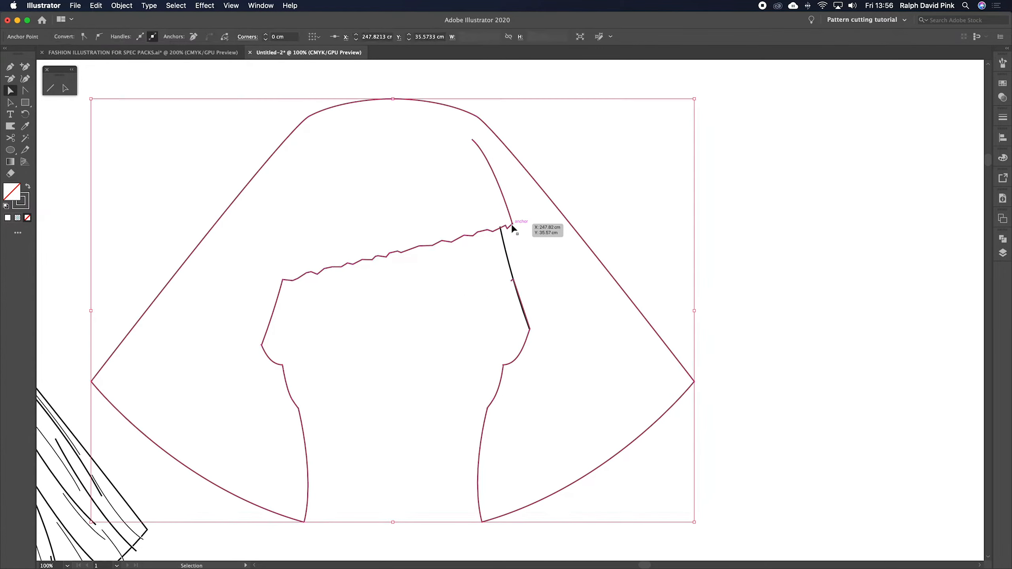
pyautogui.press('super+equal')
pyautogui.press('super+equal')
pyautogui.press('super+equal')
pyautogui.press('c')
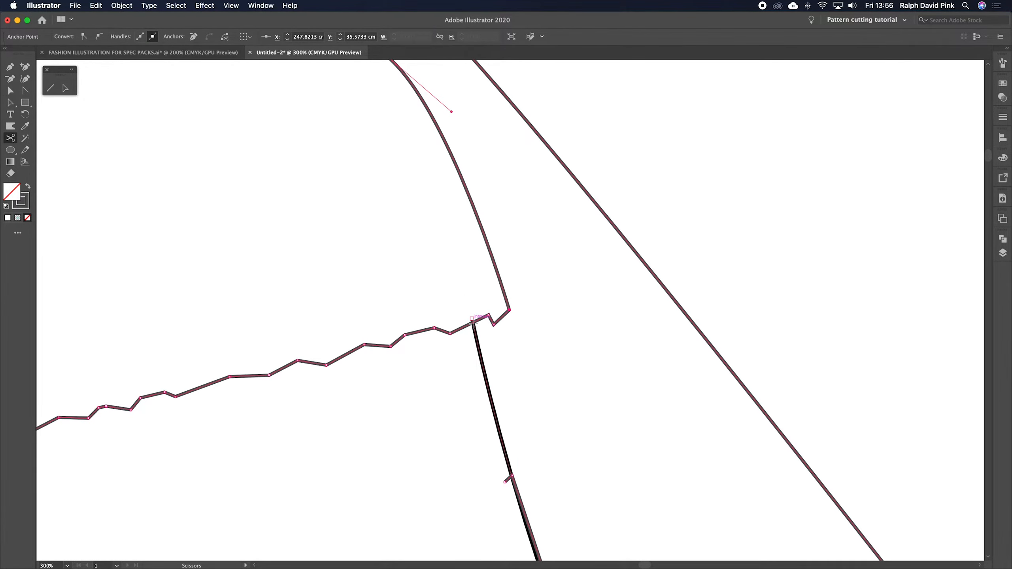
pyautogui.press('super+equal')
pyautogui.press('super+equal')
pyautogui.click(438, 336)
pyautogui.press('a')
pyautogui.click(454, 329)
pyautogui.press('BackSpace')
pyautogui.press('BackSpace')
# Join the fringe's cut right end to the upper end of the right hair line.
pyautogui.moveTo(437, 330); pyautogui.dragTo(450, 319)
pyautogui.rightClick(429, 296)
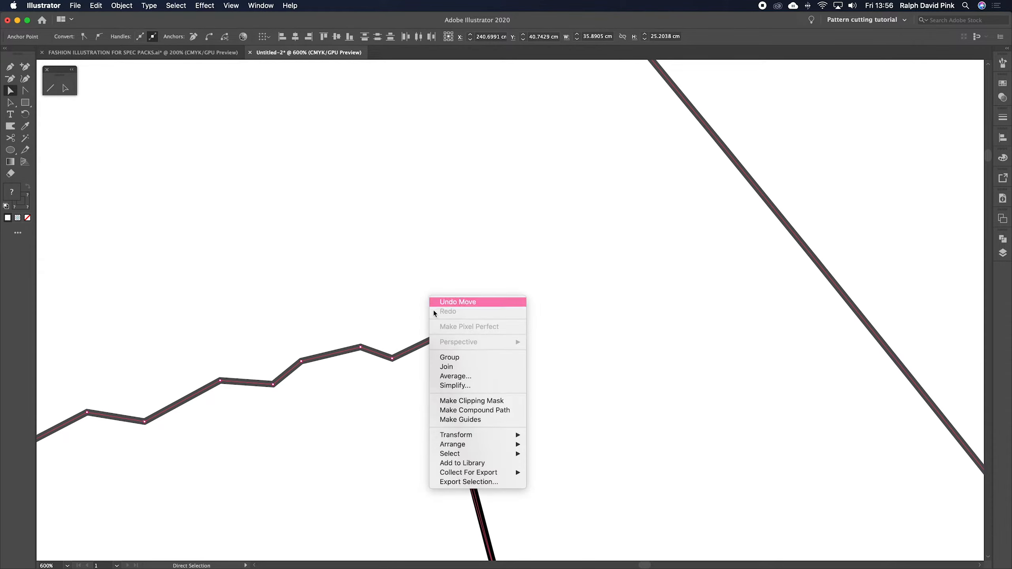
pyautogui.click(450, 367)
pyautogui.click(410, 232)
pyautogui.press('super+minus')
pyautogui.press('super+minus')
pyautogui.press('super+minus')
pyautogui.press('super+minus')
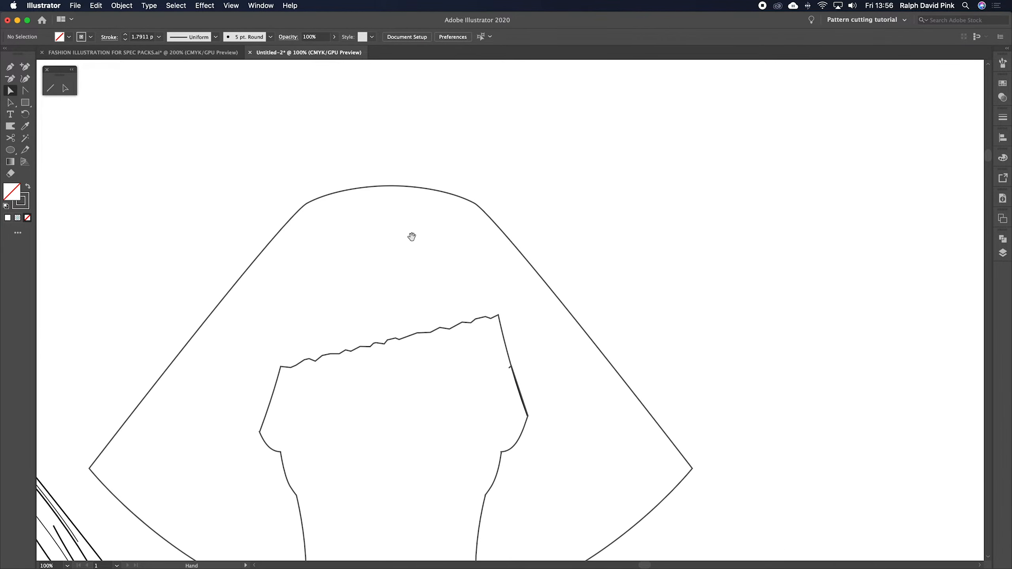
# Remove the duplicate line running alongside the outline just above the right ear curve.
pyautogui.moveTo(487, 371); pyautogui.dragTo(432, 286)
pyautogui.press('super+plus')
pyautogui.press('super+plus')
pyautogui.press('a')
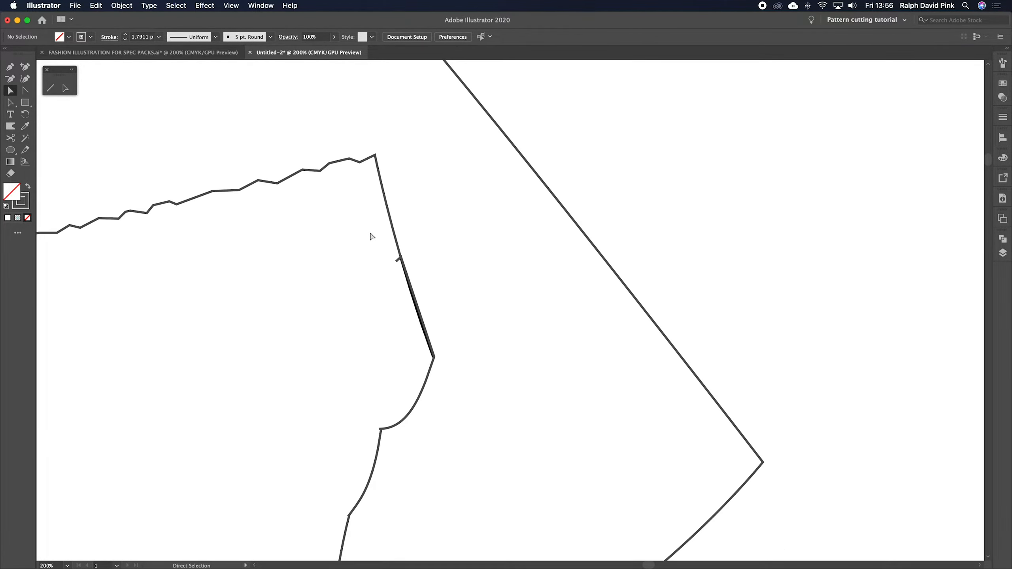
pyautogui.click(399, 240)
pyautogui.press('-')
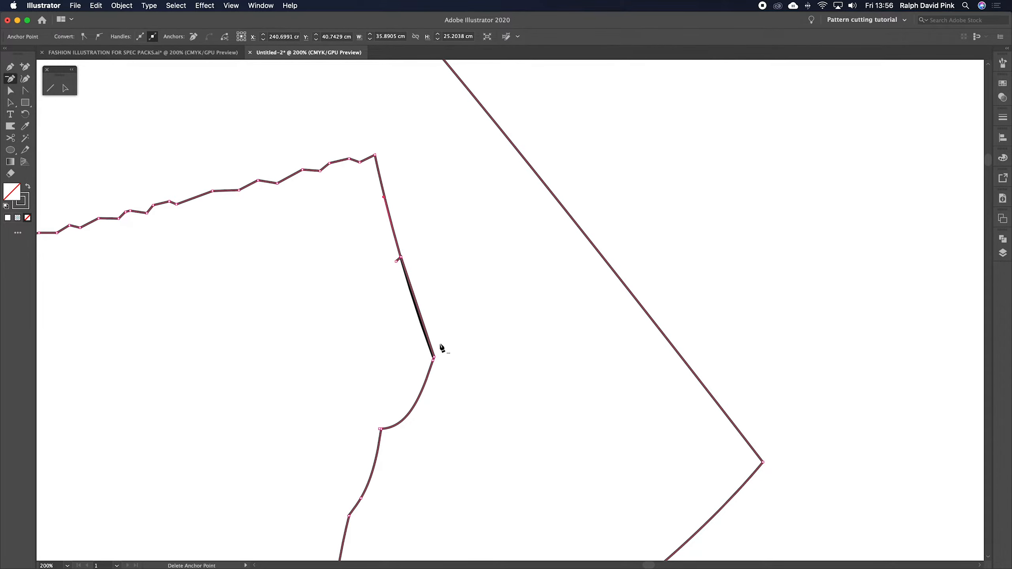
pyautogui.press('super+plus')
pyautogui.press('v')
pyautogui.moveTo(589, 410); pyautogui.dragTo(437, 139)
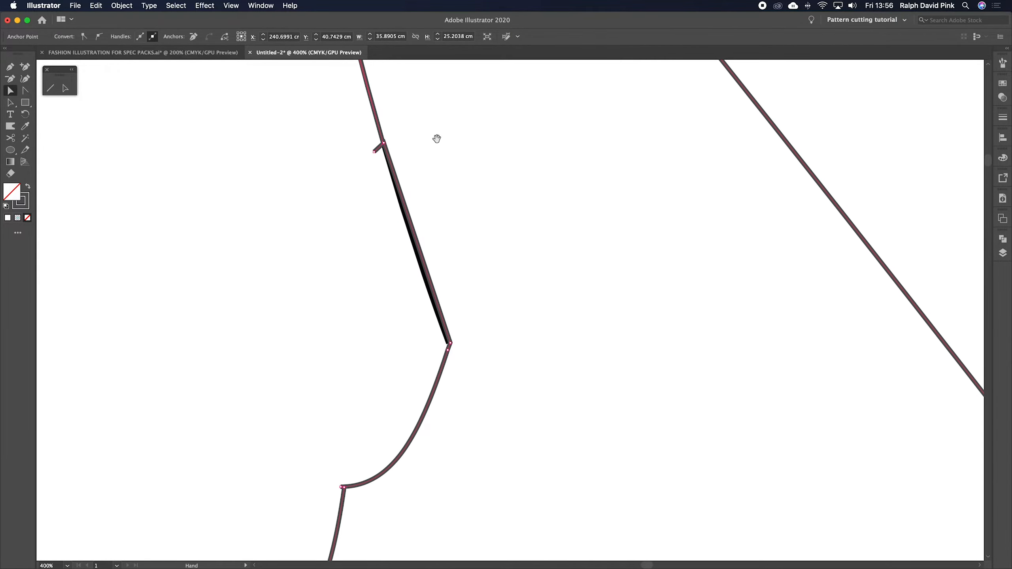
pyautogui.press('super+shift+a')
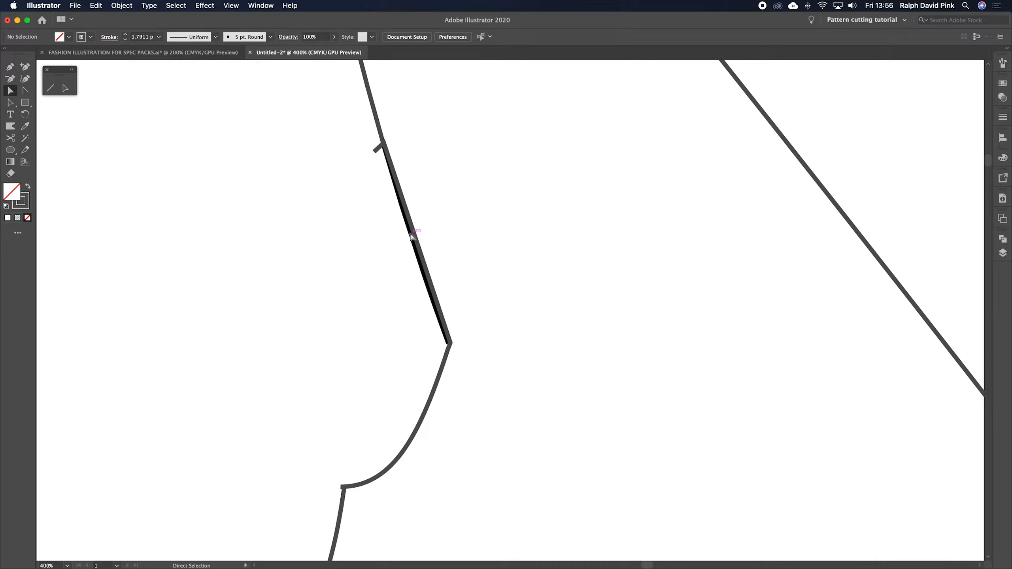
pyautogui.click(412, 236)
pyautogui.press('super+shift+a')
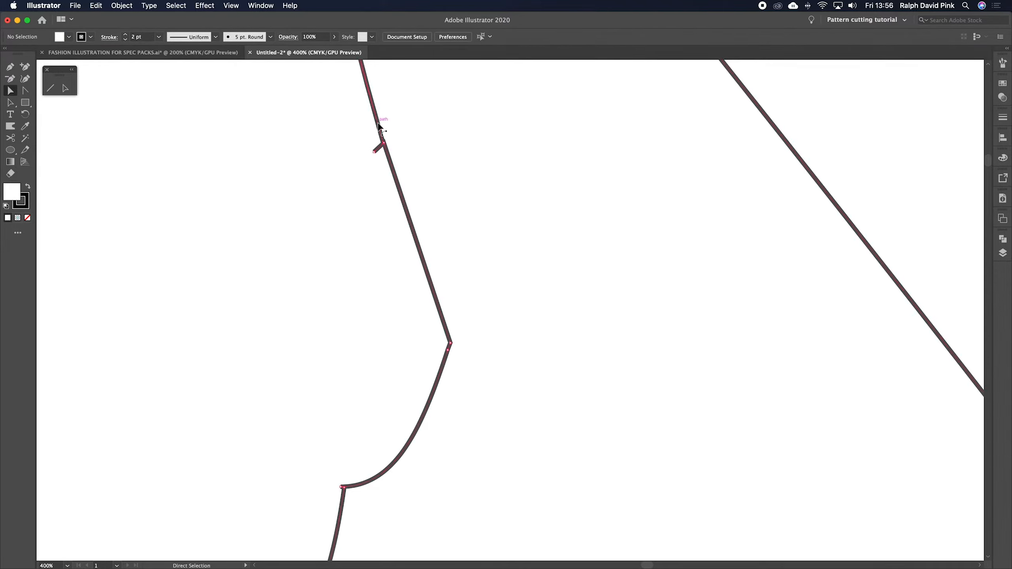
# Delete the right hair line section between the fringe end and the small hook above the right ear.
pyautogui.click(382, 137)
pyautogui.press('Delete')
pyautogui.press('-')
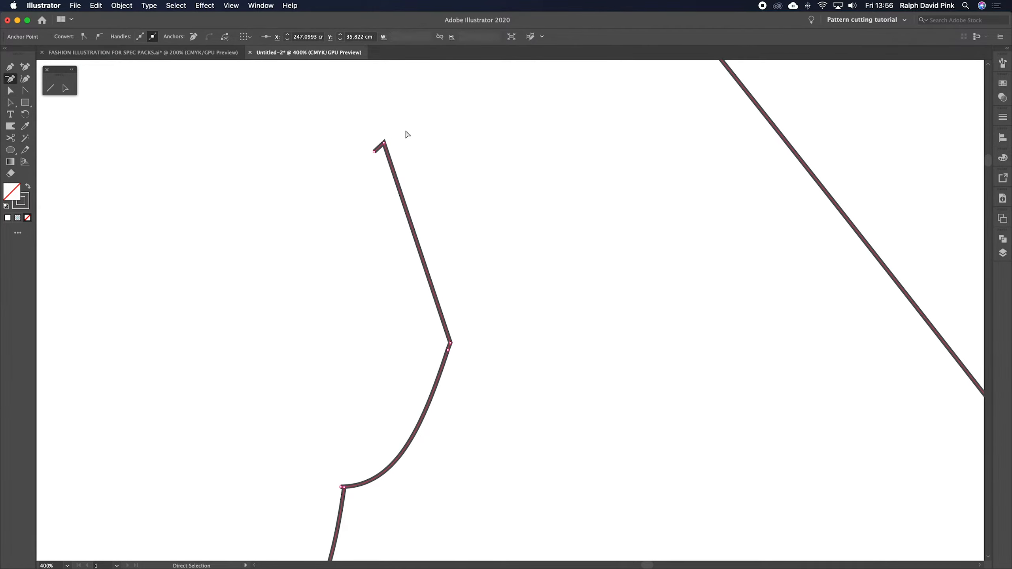
# Join the fringe's right end to the open end of the line above the right ear.
pyautogui.press('super+minus')
pyautogui.press('super+minus')
pyautogui.press('a')
pyautogui.moveTo(569, 318); pyautogui.dragTo(513, 256)
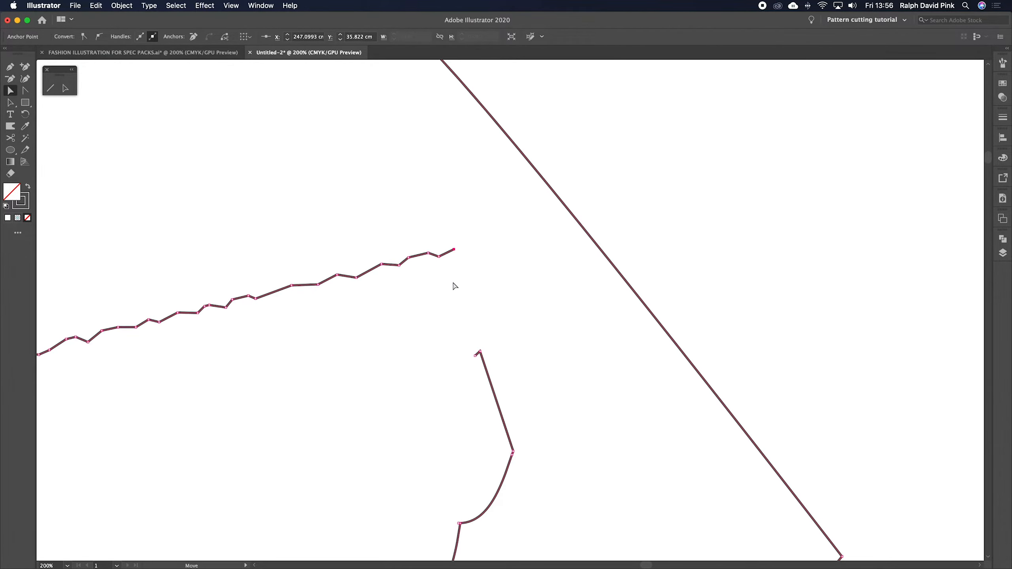
pyautogui.keyDown('shift'); pyautogui.click(476, 355); pyautogui.keyUp('shift')
pyautogui.rightClick(466, 307)
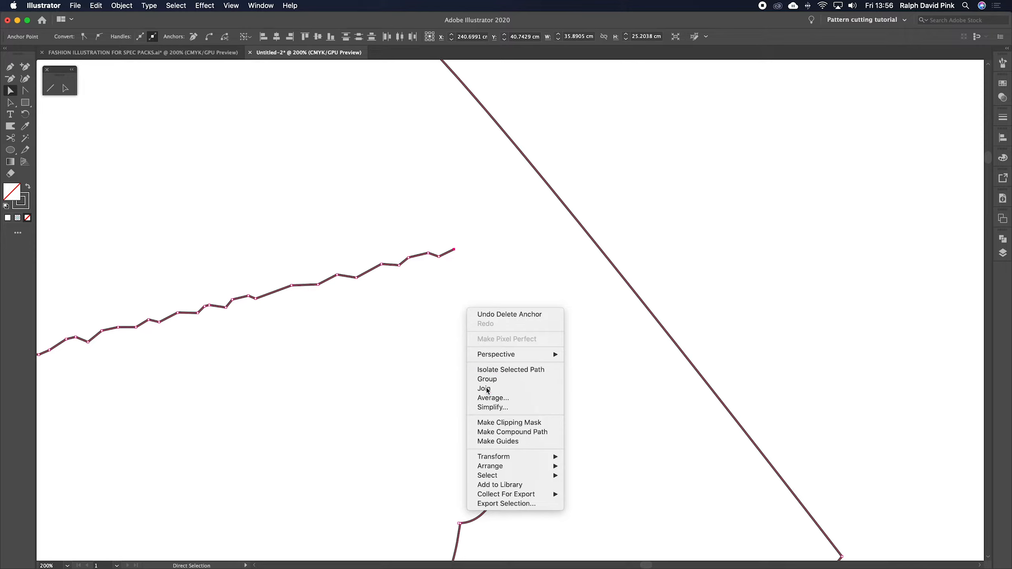
pyautogui.click(487, 389)
pyautogui.click(412, 332)
pyautogui.press('super+minus')
pyautogui.press('super+minus')
pyautogui.press('super+minus')
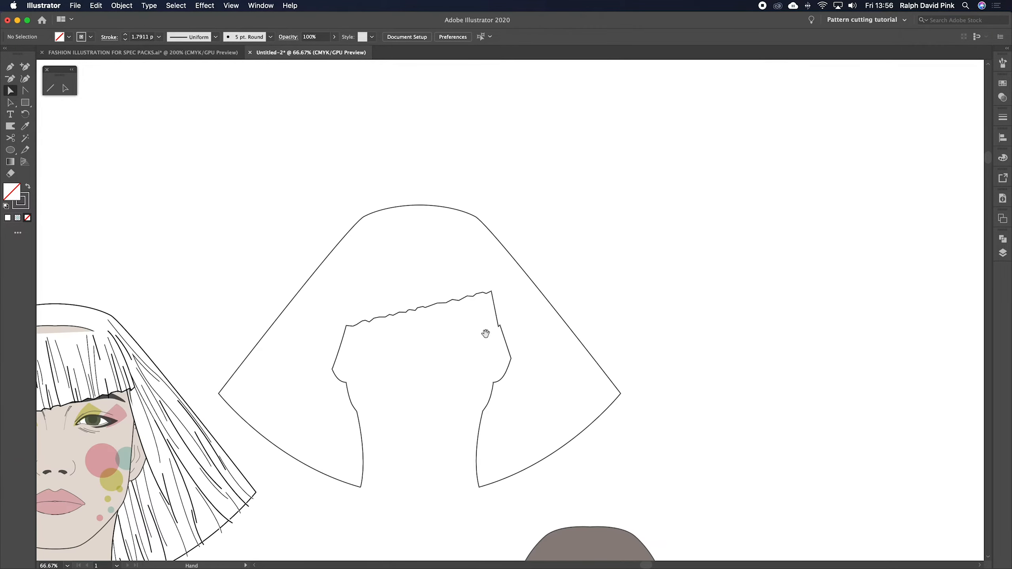
# Select the whole wig outline and merge it with the Pathfinder's Unite operation.
pyautogui.moveTo(486, 334); pyautogui.dragTo(543, 248)
pyautogui.press('v')
pyautogui.click(560, 247)
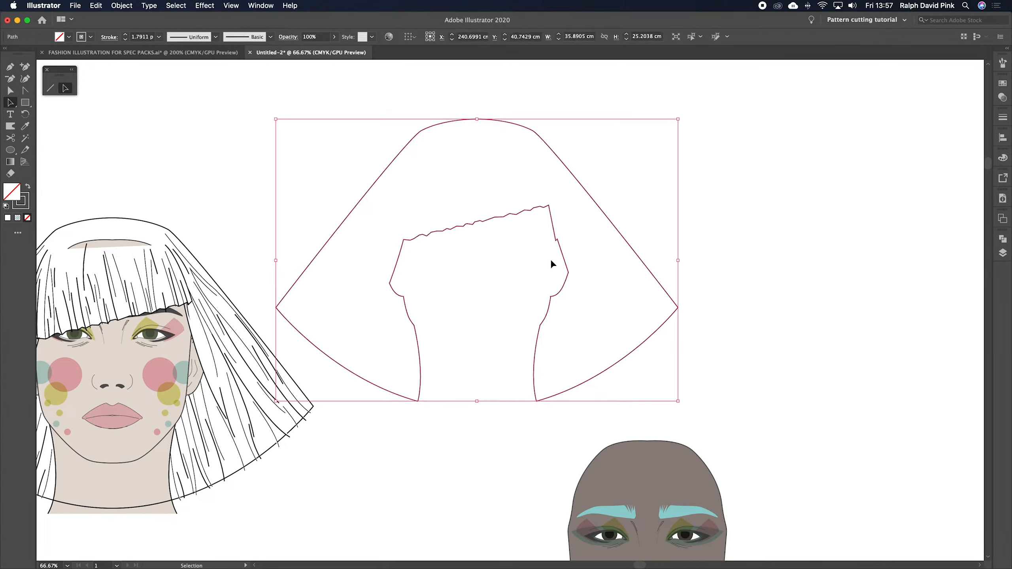
pyautogui.click(643, 178)
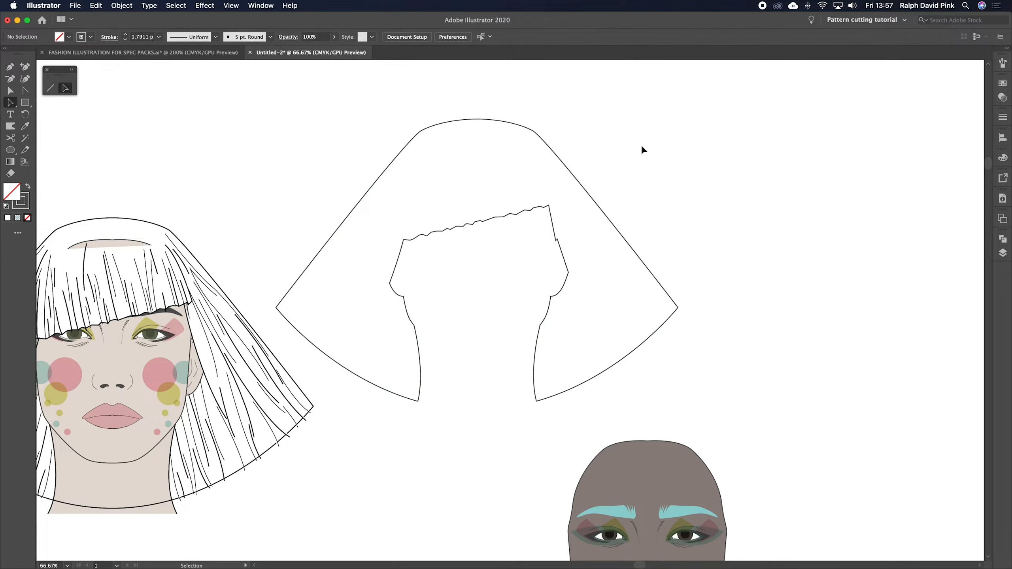
pyautogui.moveTo(643, 149); pyautogui.dragTo(566, 259)
pyautogui.click(1003, 239)
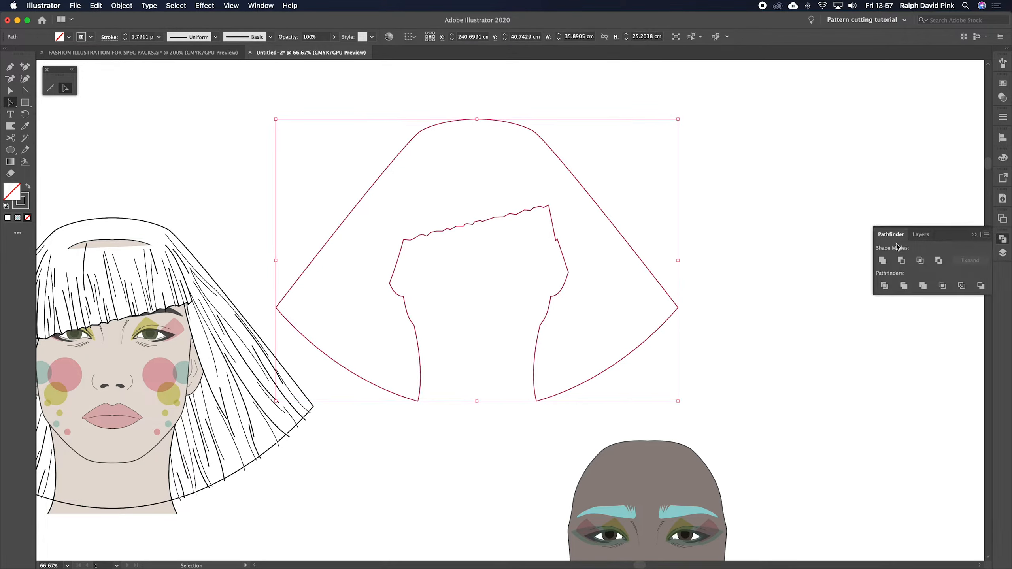
pyautogui.click(882, 260)
pyautogui.click(458, 166)
pyautogui.moveTo(458, 169); pyautogui.dragTo(592, 97)
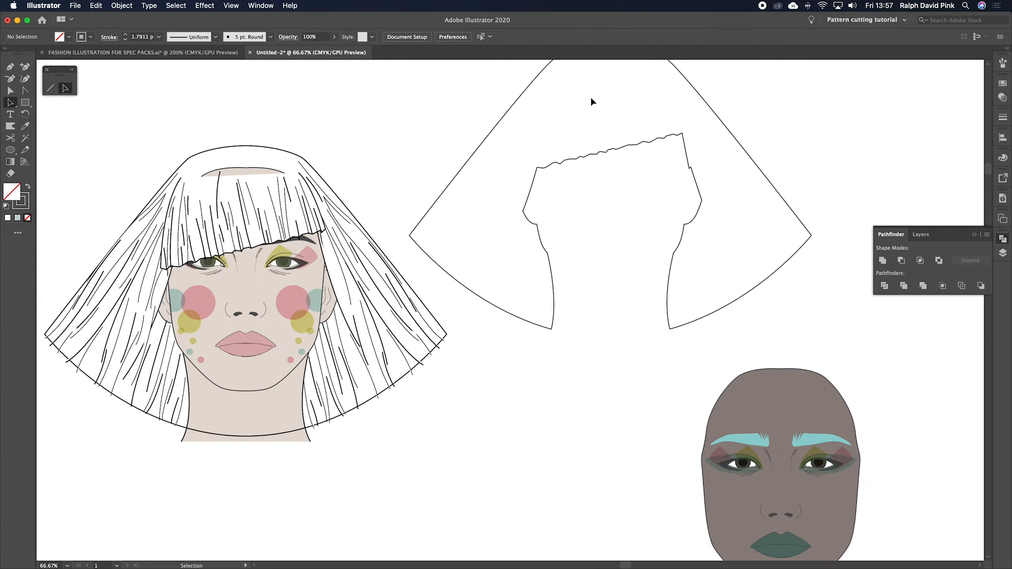
# Delete the anchor point on the left inner edge above the ear and select the whole wig outline.
pyautogui.press('a')
pyautogui.moveTo(552, 176); pyautogui.dragTo(315, 198)
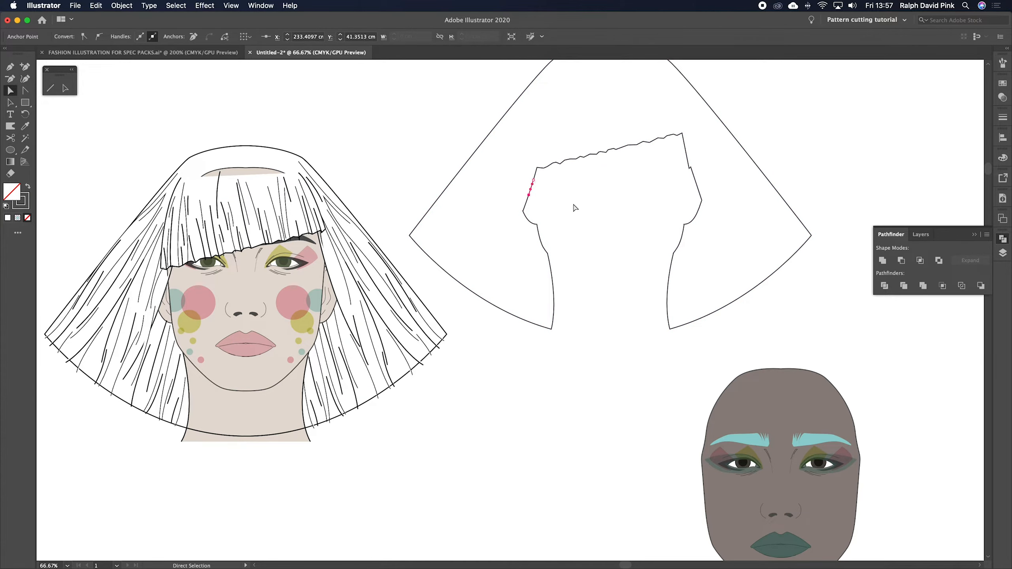
pyautogui.press('Delete')
pyautogui.press('v')
pyautogui.click(624, 147)
pyautogui.moveTo(647, 153); pyautogui.dragTo(588, 208)
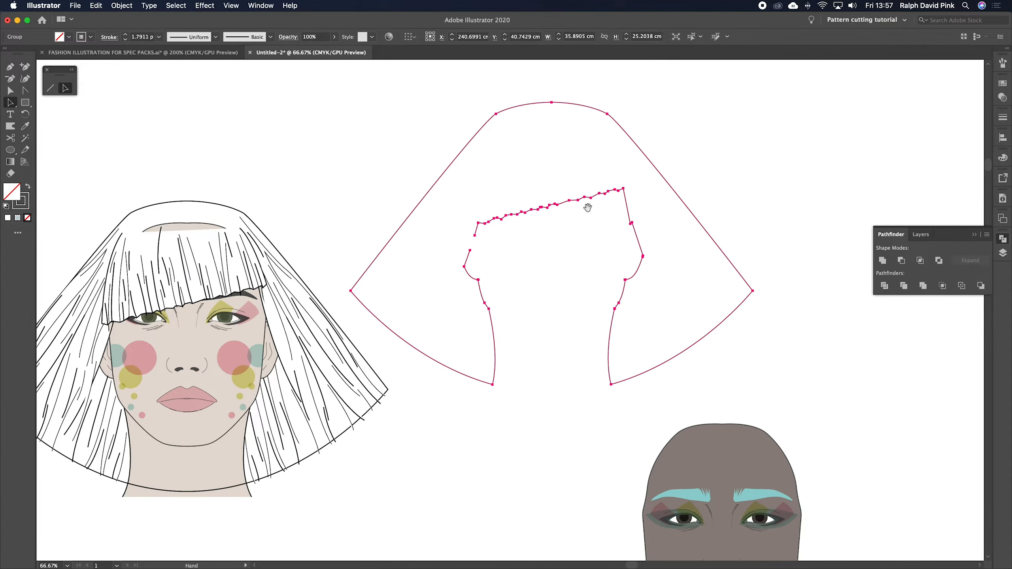
# Try uniting the opened wig outline, undo it, and join the open ends instead.
pyautogui.click(883, 260)
pyautogui.keyDown('super'); pyautogui.click(514, 252); pyautogui.keyUp('super')
pyautogui.press('super+z')
pyautogui.press('super+j')
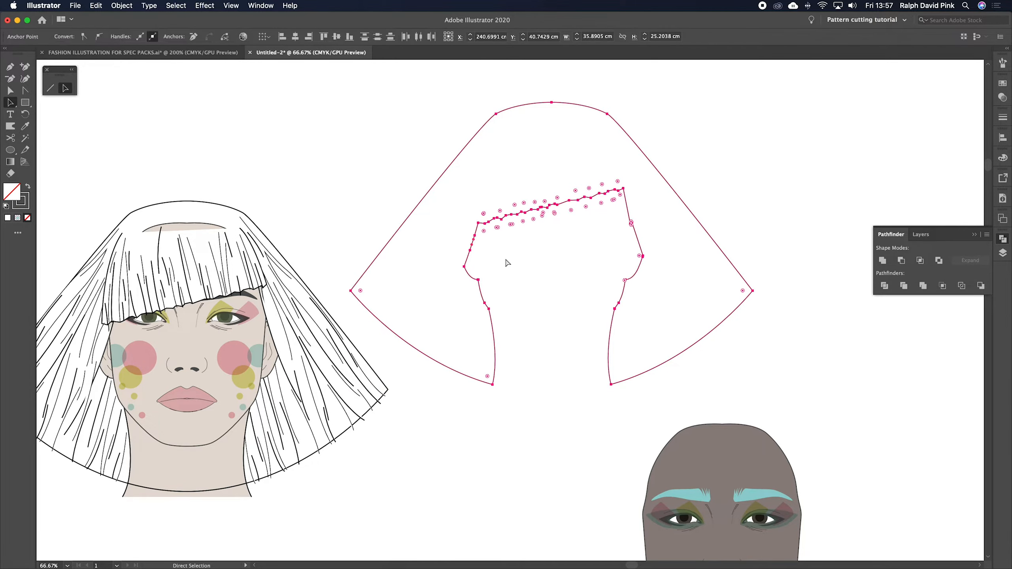
pyautogui.click(506, 259)
pyautogui.moveTo(500, 275); pyautogui.dragTo(554, 253)
pyautogui.keyDown('super'); pyautogui.click(524, 229); pyautogui.keyUp('super')
pyautogui.click(749, 245)
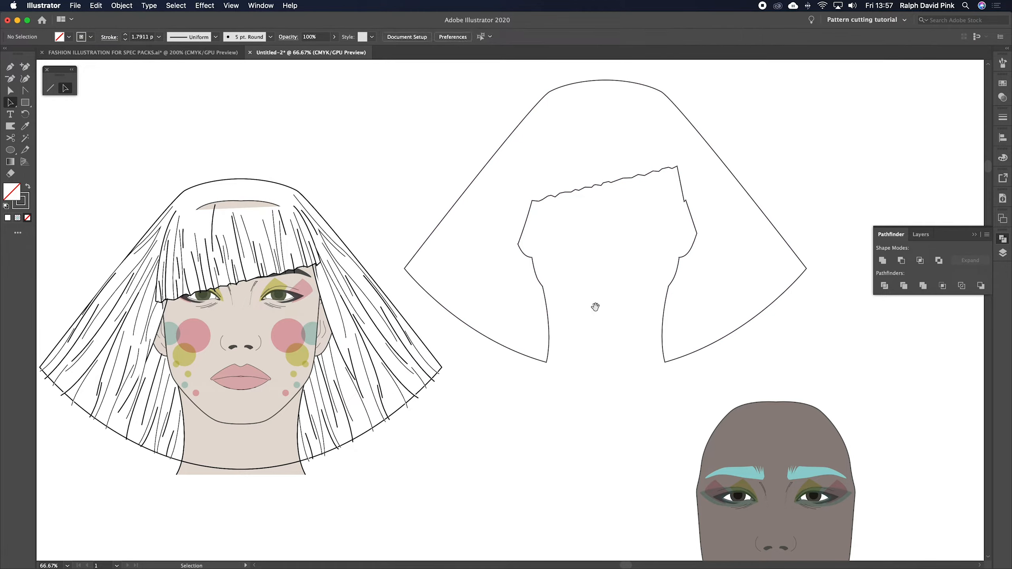
# Move the wig outline exactly over the white wig on the face and send it to the back.
pyautogui.moveTo(563, 308); pyautogui.dragTo(664, 274)
pyautogui.moveTo(507, 236); pyautogui.dragTo(141, 333)
pyautogui.moveTo(343, 258); pyautogui.dragTo(476, 243)
pyautogui.click(121, 5)
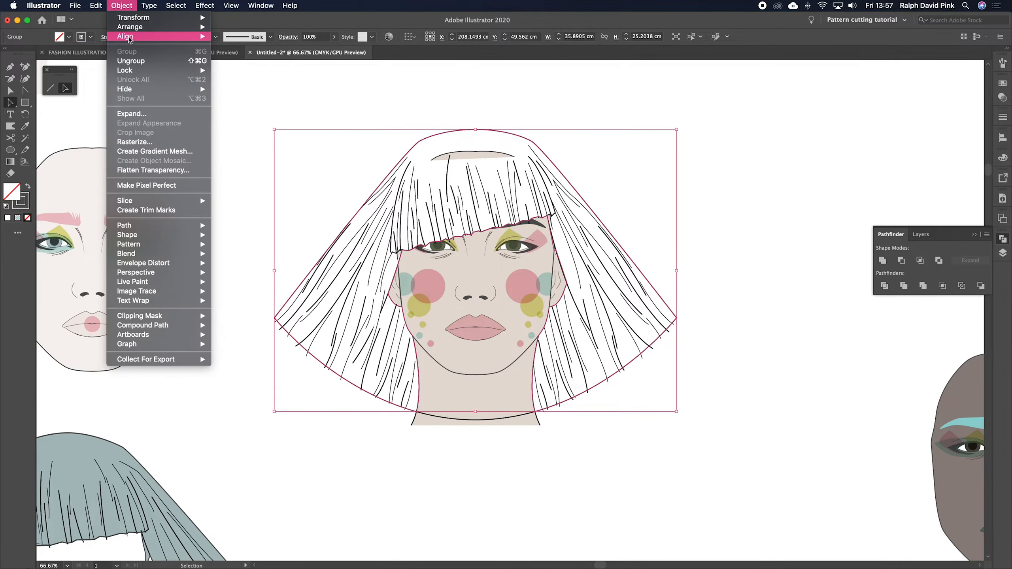
pyautogui.moveTo(167, 37)
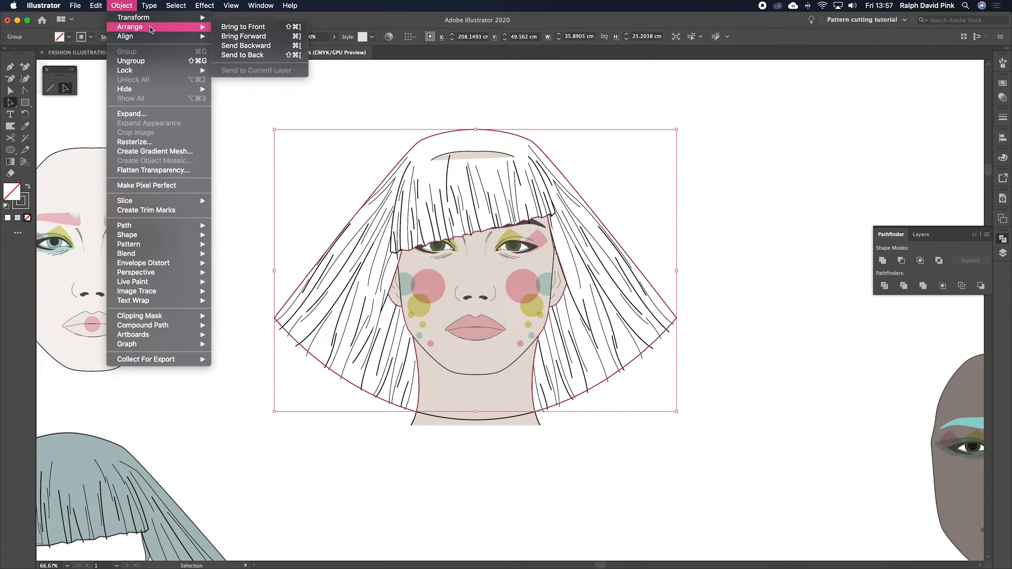
pyautogui.click(235, 55)
# Fill the wig outline behind the face with the grey-blue sampled from the blue wig, then deselect it.
pyautogui.scroll(-5, 352, 283)
pyautogui.hscroll(-5, 353, 283)
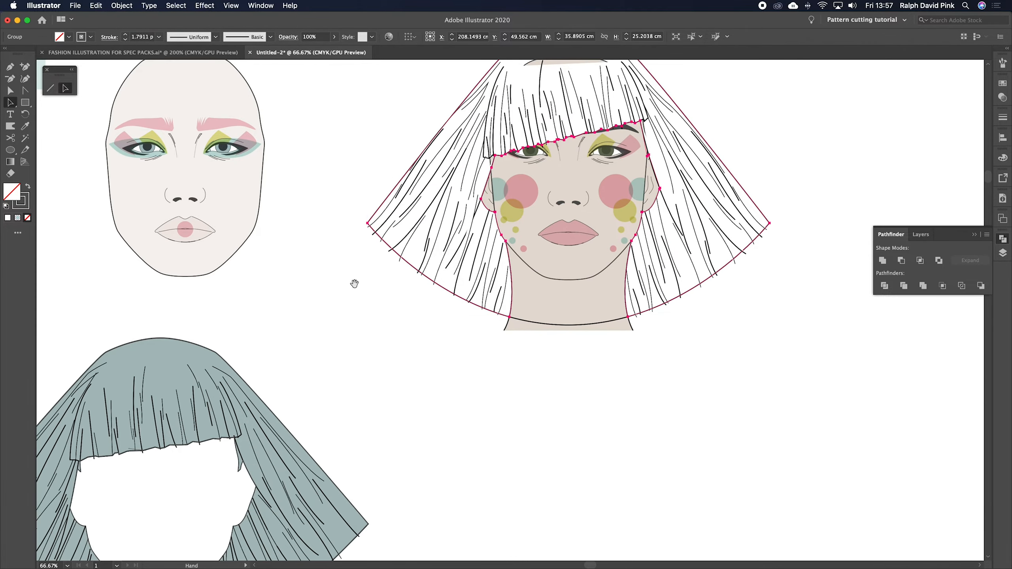
pyautogui.click(24, 126)
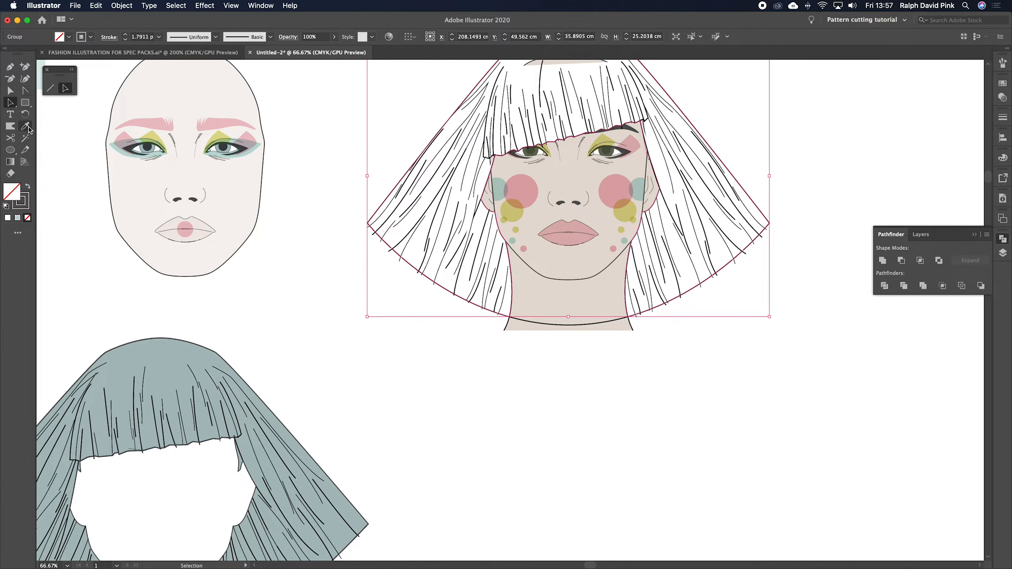
pyautogui.click(174, 346)
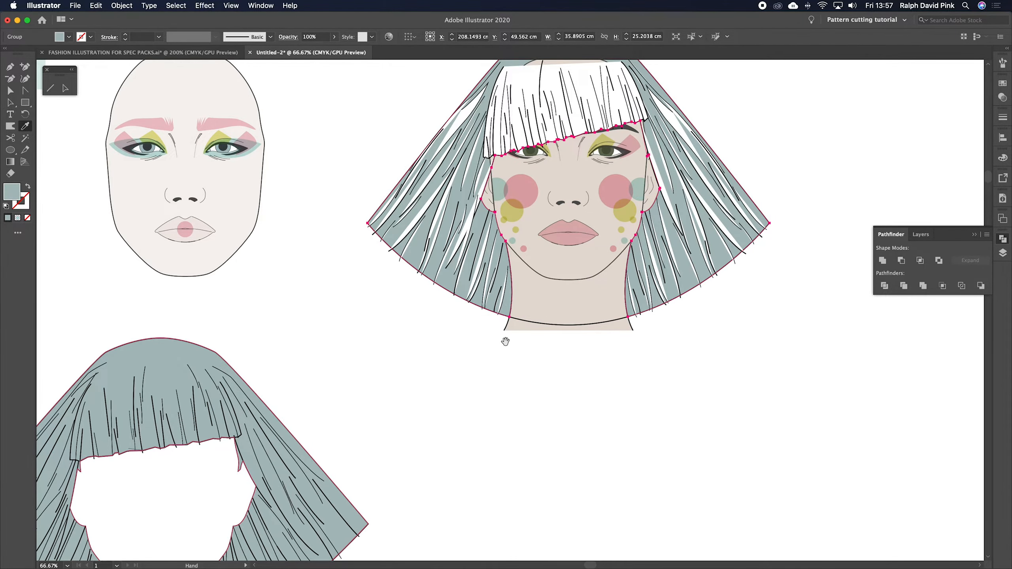
pyautogui.moveTo(506, 341); pyautogui.dragTo(405, 397)
pyautogui.press('v')
pyautogui.click(634, 183)
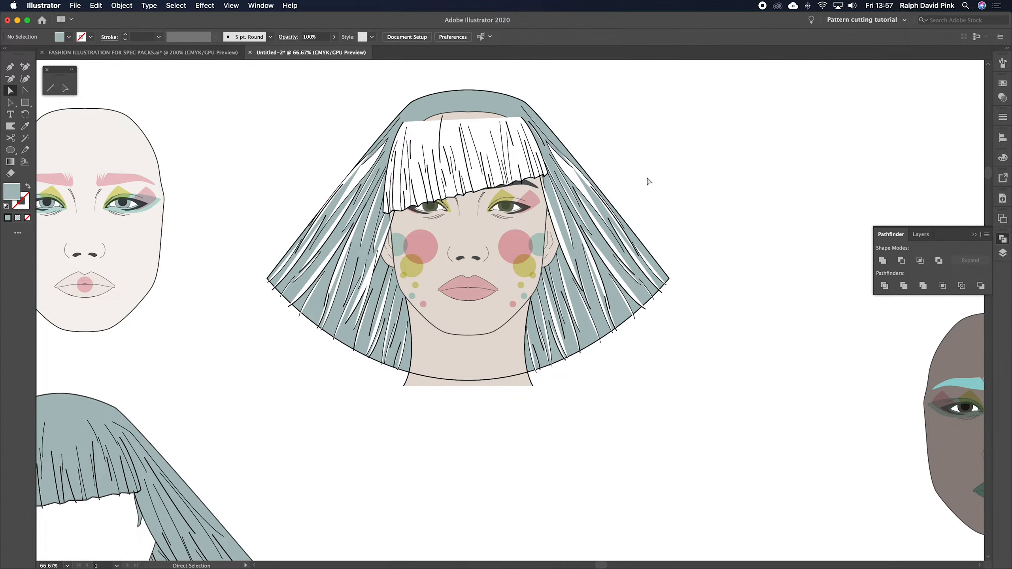
pyautogui.press('super+equal')
pyautogui.moveTo(645, 181); pyautogui.dragTo(744, 204)
pyautogui.press('a')
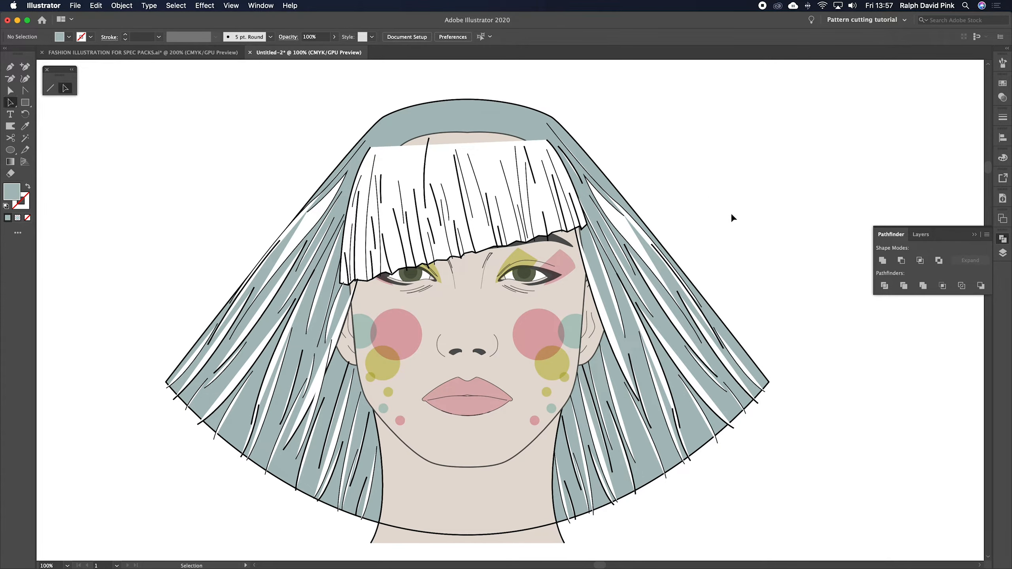
pyautogui.press('super+minus')
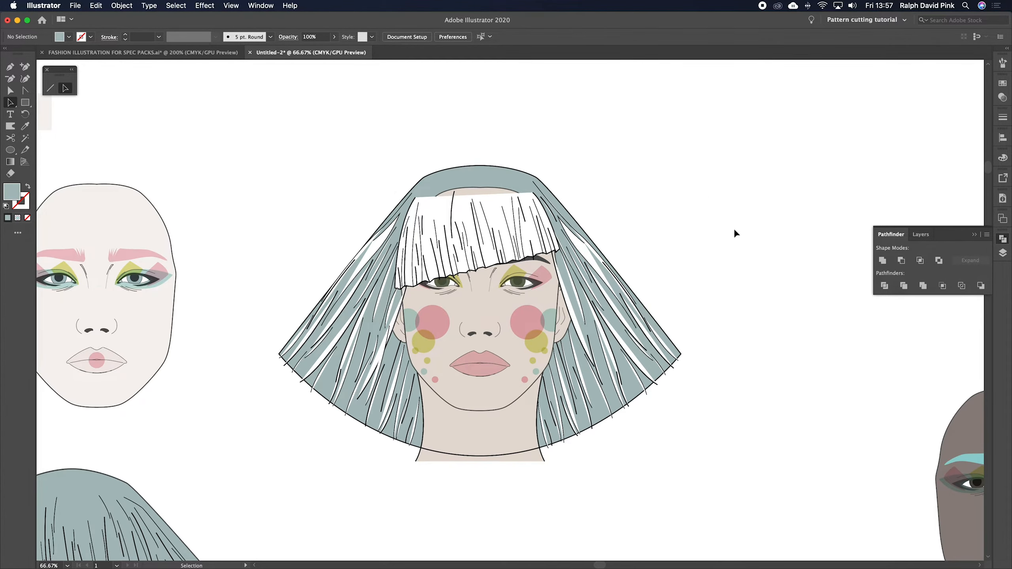
pyautogui.keyDown('super'); pyautogui.click(521, 320); pyautogui.keyUp('super')
pyautogui.moveTo(608, 466); pyautogui.dragTo(608, 431)
pyautogui.keyDown('super'); pyautogui.click(671, 396); pyautogui.keyUp('super')
pyautogui.keyDown('super'); pyautogui.click(535, 303); pyautogui.keyUp('super')
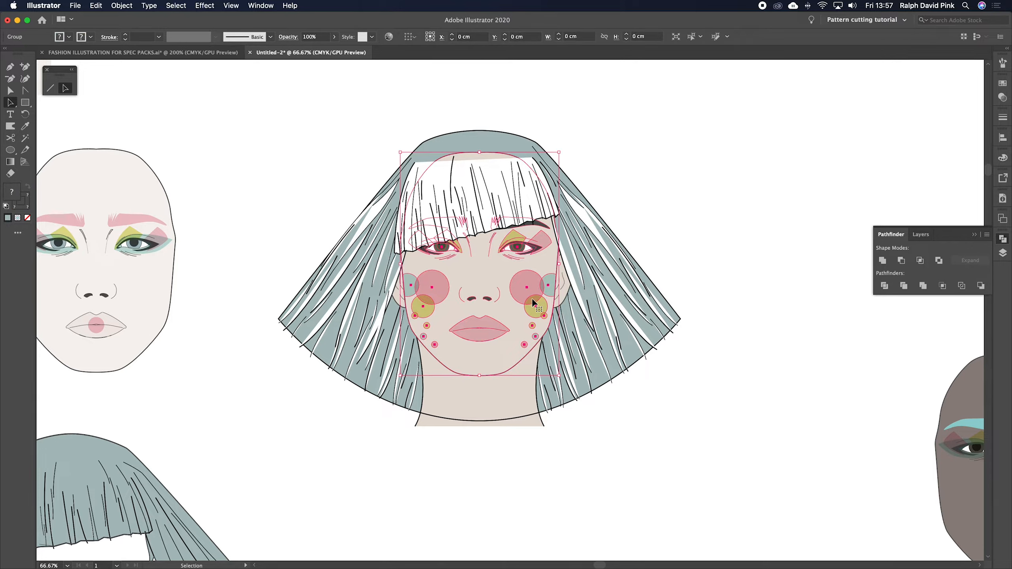
pyautogui.click(608, 455)
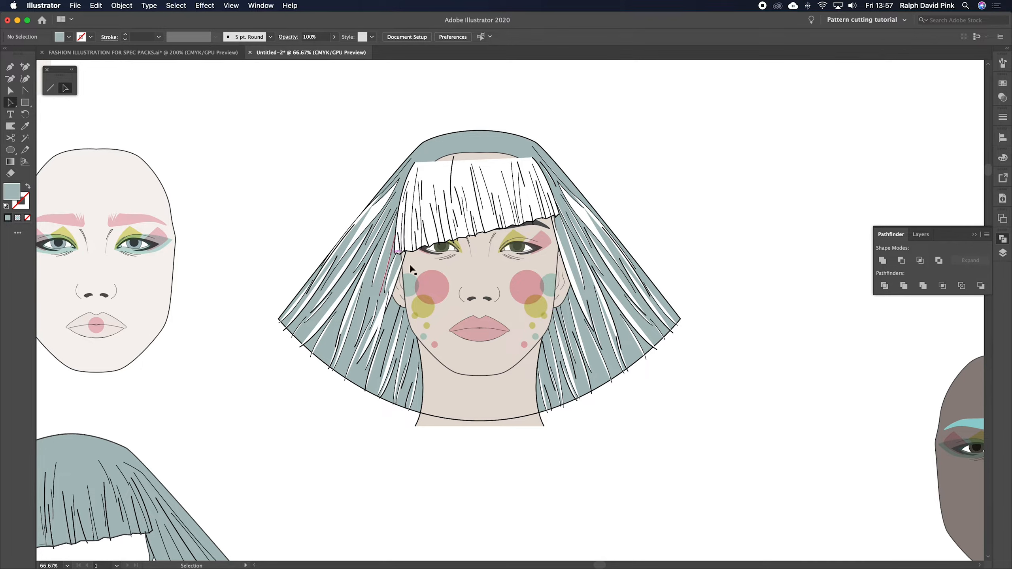
# Move the face, neck and left ear artwork together out of the wig to the empty space on its right.
pyautogui.click(466, 292)
pyautogui.keyDown('shift'); pyautogui.click(486, 398); pyautogui.keyUp('shift')
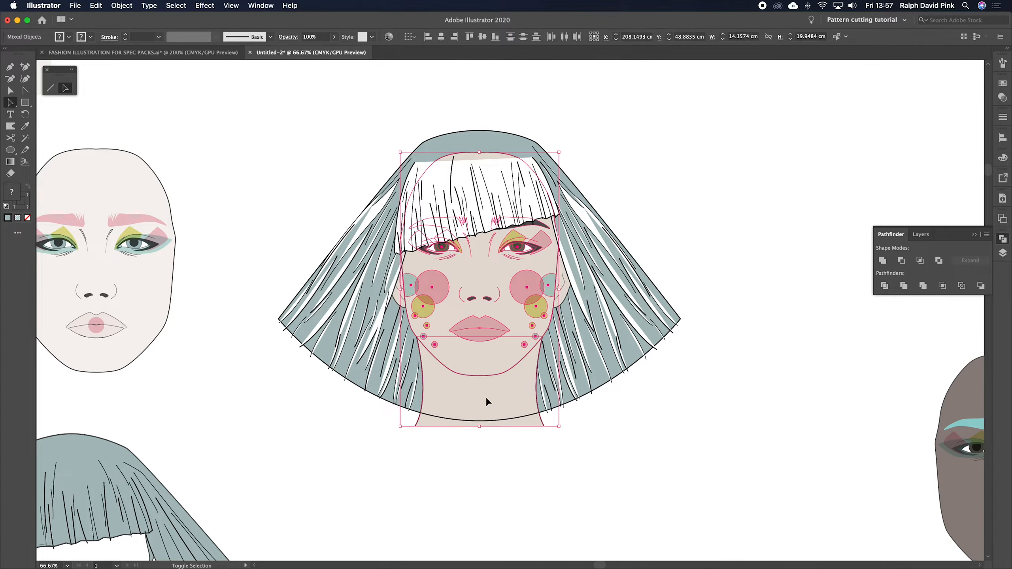
pyautogui.press('a')
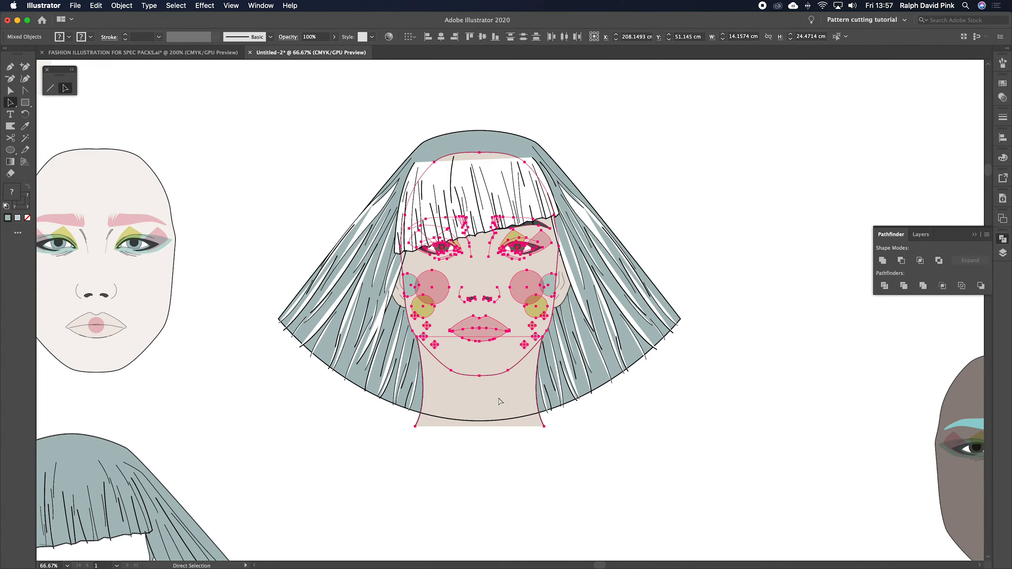
pyautogui.press('super+equal')
pyautogui.press('super+equal')
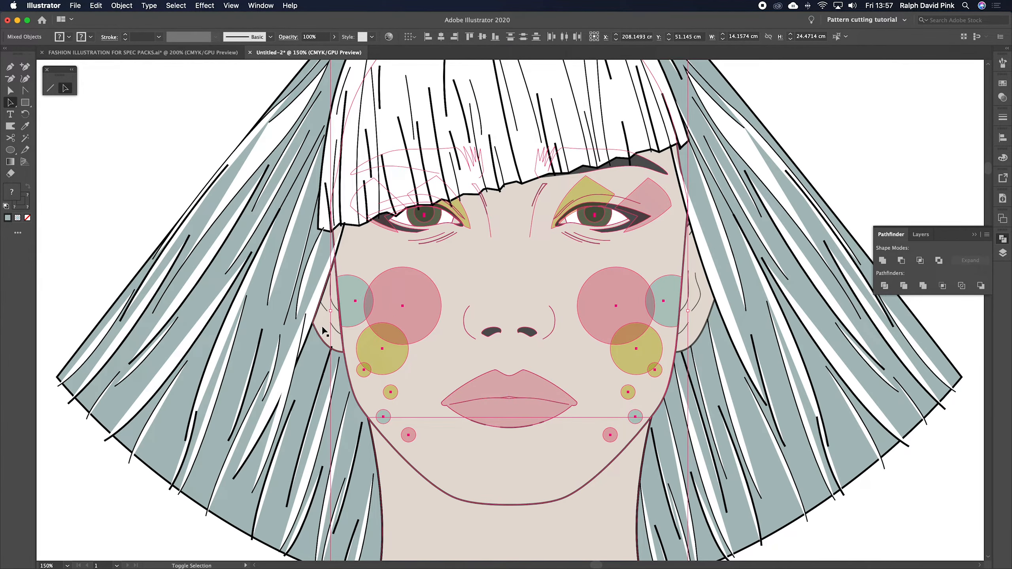
pyautogui.keyDown('shift'); pyautogui.click(324, 331); pyautogui.keyUp('shift')
pyautogui.keyDown('shift'); pyautogui.click(328, 318); pyautogui.keyUp('shift')
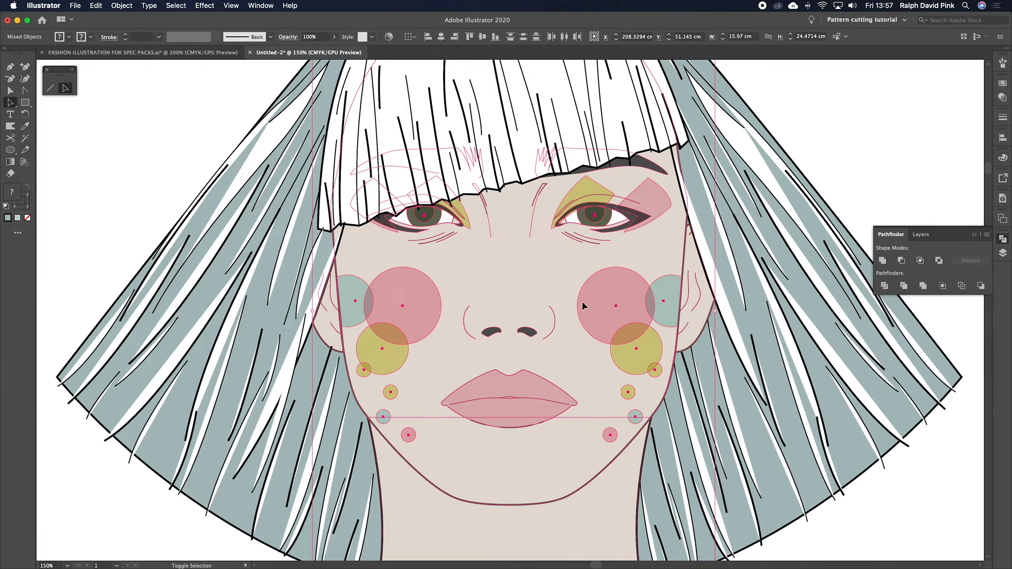
pyautogui.press('super+minus')
pyautogui.press('super+minus')
pyautogui.press('v')
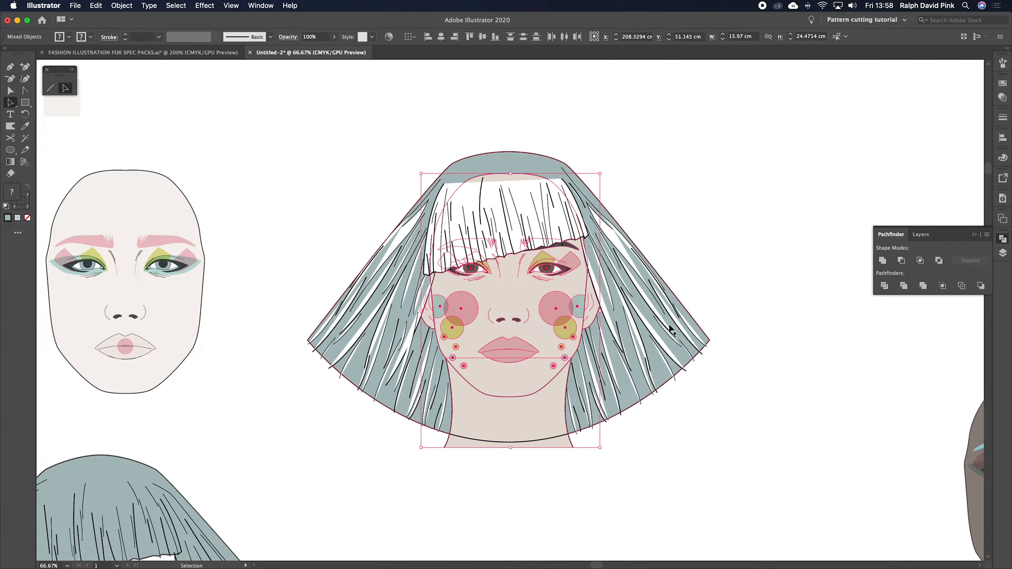
pyautogui.moveTo(534, 344); pyautogui.dragTo(853, 350)
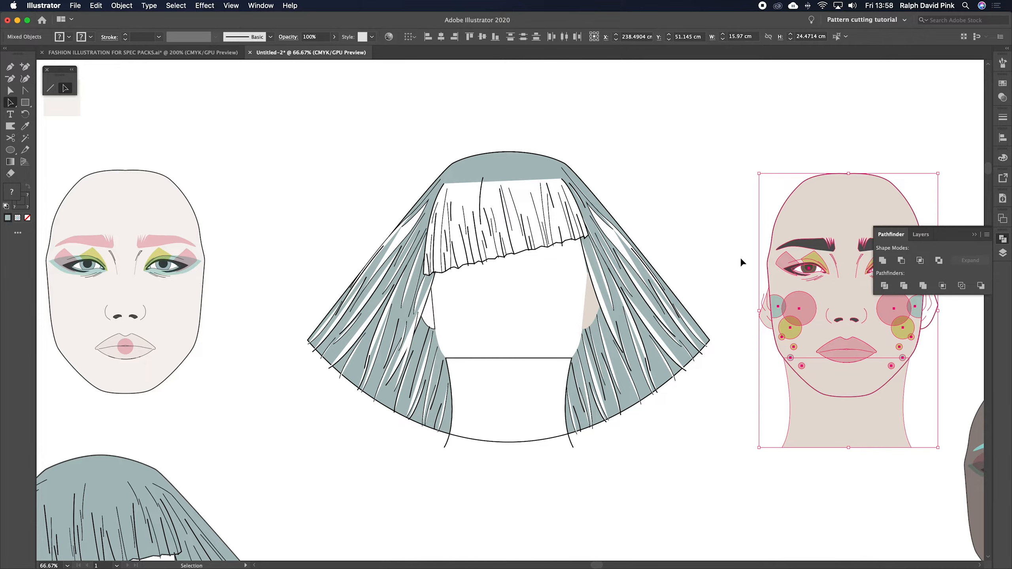
# Move the right ear left behind the wig to its place beside the relocated face, then deselect everything.
pyautogui.moveTo(741, 259); pyautogui.dragTo(660, 256)
pyautogui.click(661, 254)
pyautogui.moveTo(507, 301); pyautogui.dragTo(843, 315)
pyautogui.moveTo(853, 162); pyautogui.dragTo(678, 439)
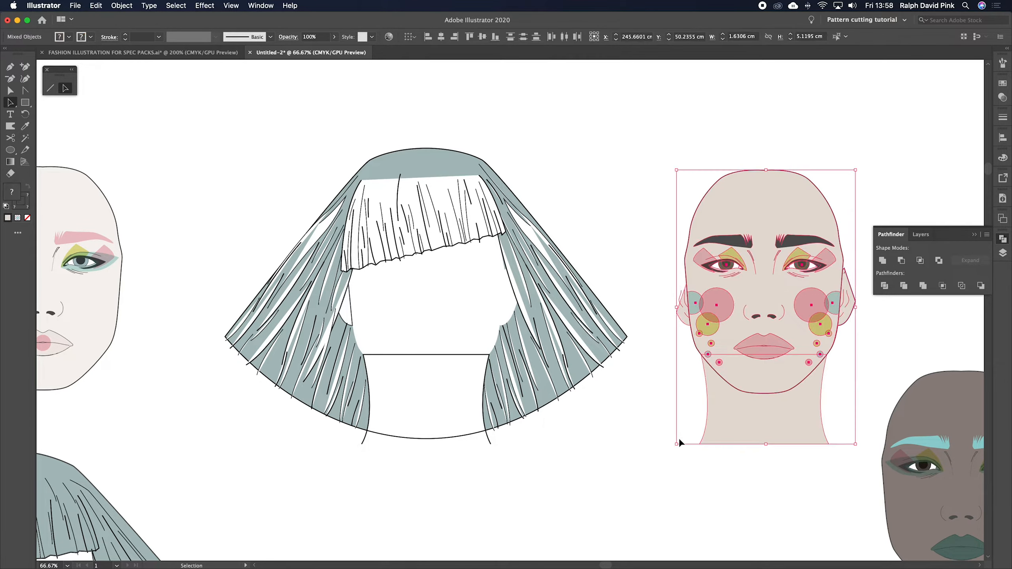
pyautogui.click(647, 181)
pyautogui.press('a')
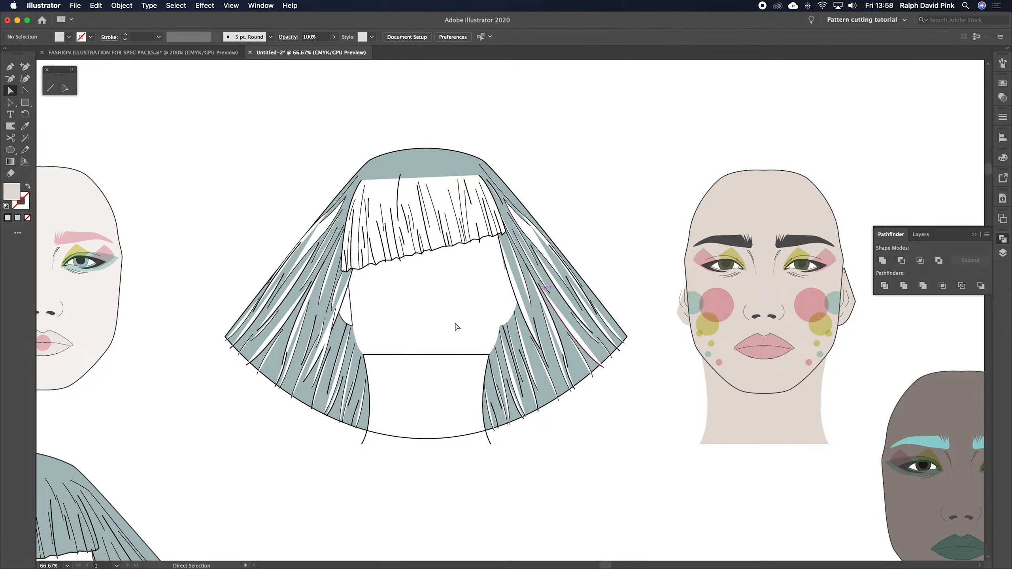
# Move the leftover left ear outline from the wig onto the relocated face and group the face parts.
pyautogui.click(345, 323)
pyautogui.click(348, 323)
pyautogui.moveTo(345, 324); pyautogui.dragTo(545, 351)
pyautogui.moveTo(523, 171); pyautogui.dragTo(726, 393)
pyautogui.click(775, 262)
pyautogui.moveTo(734, 172); pyautogui.dragTo(545, 410)
pyautogui.press('super+g')
pyautogui.click(535, 262)
pyautogui.press('a')
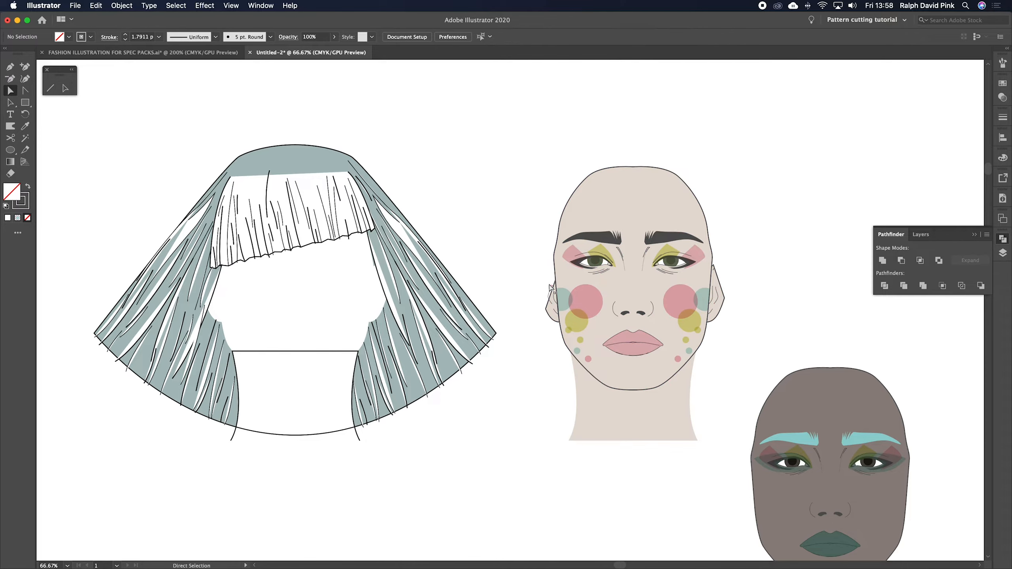
# Examine the paths of the left ear on the relocated face up close.
pyautogui.press('super+equal')
pyautogui.press('super+equal')
pyautogui.click(595, 273)
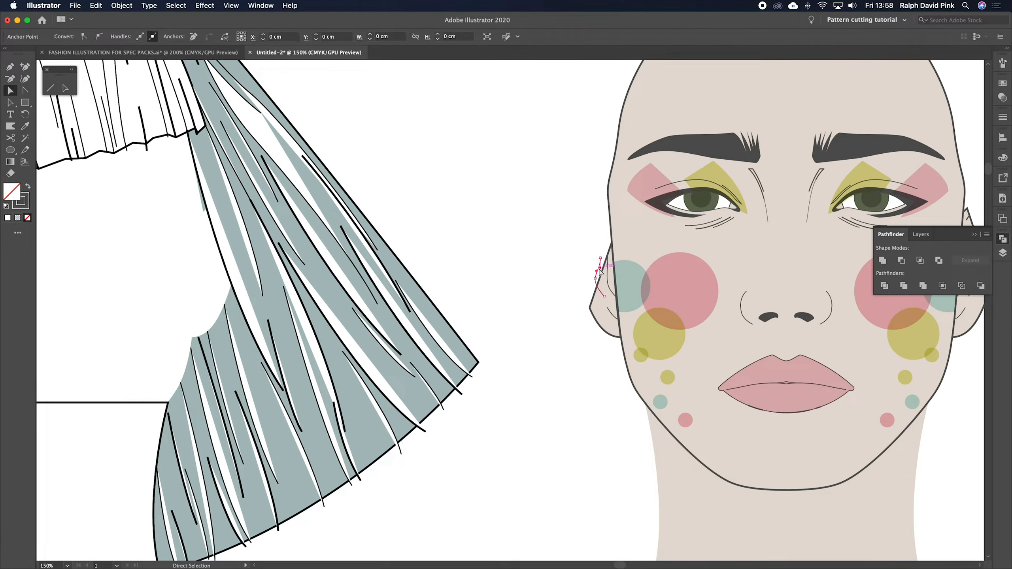
pyautogui.press('v')
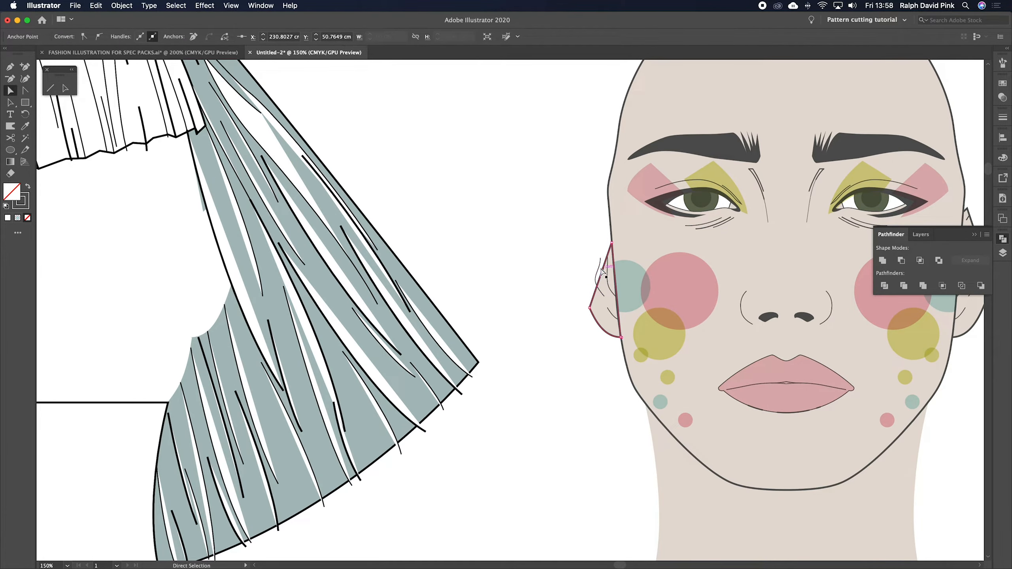
pyautogui.click(513, 249)
pyautogui.press('super+minus')
pyautogui.press('super+minus')
pyautogui.hscroll(-5, 511, 242)
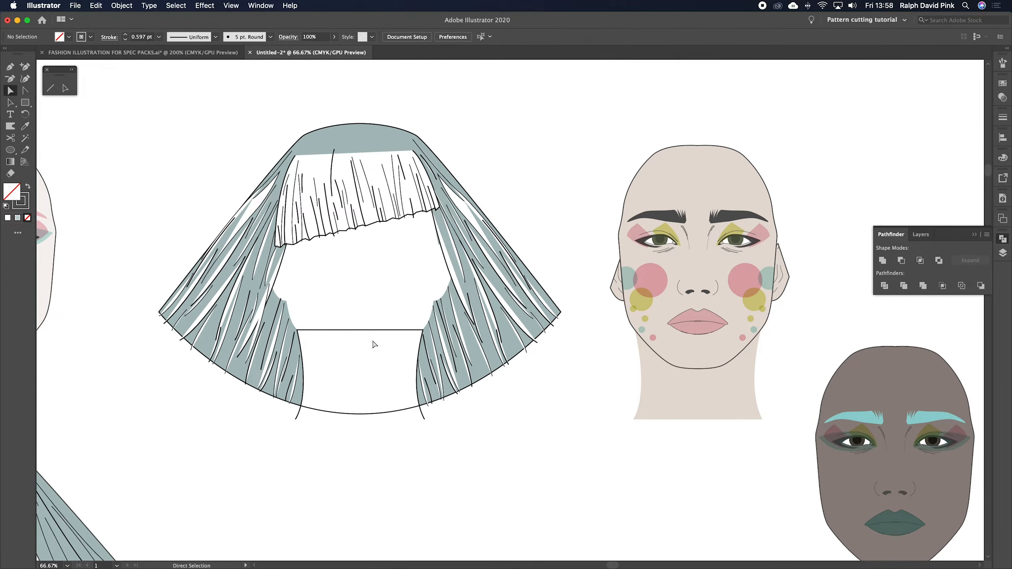
# Move a neck outline from the wig onto the relocated neck and delete the duplicate neck outline inside the wig.
pyautogui.moveTo(378, 330); pyautogui.dragTo(706, 350)
pyautogui.click(789, 350)
pyautogui.scroll(1, 641, 411)
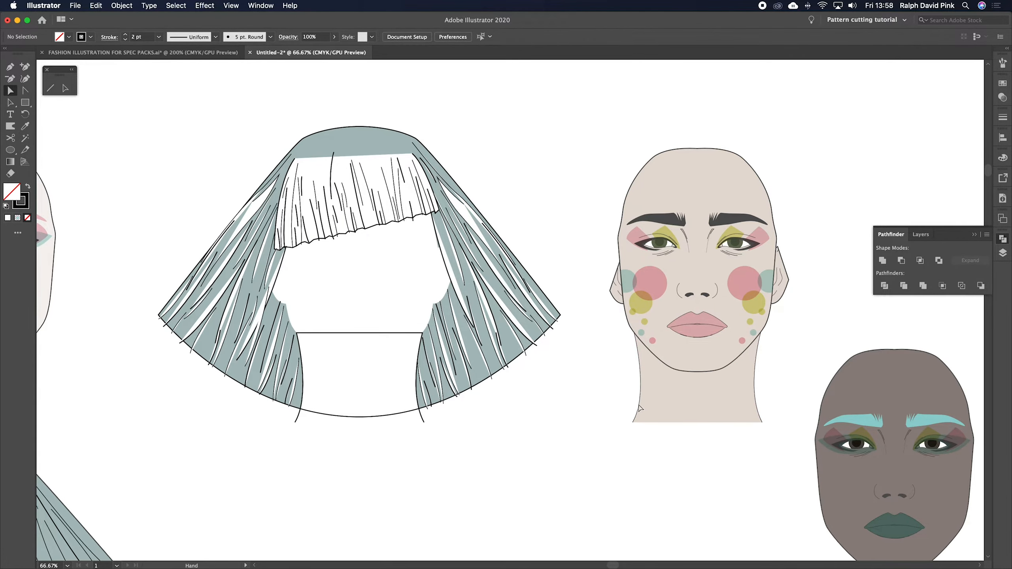
pyautogui.click(671, 392)
pyautogui.scroll(1, 565, 415)
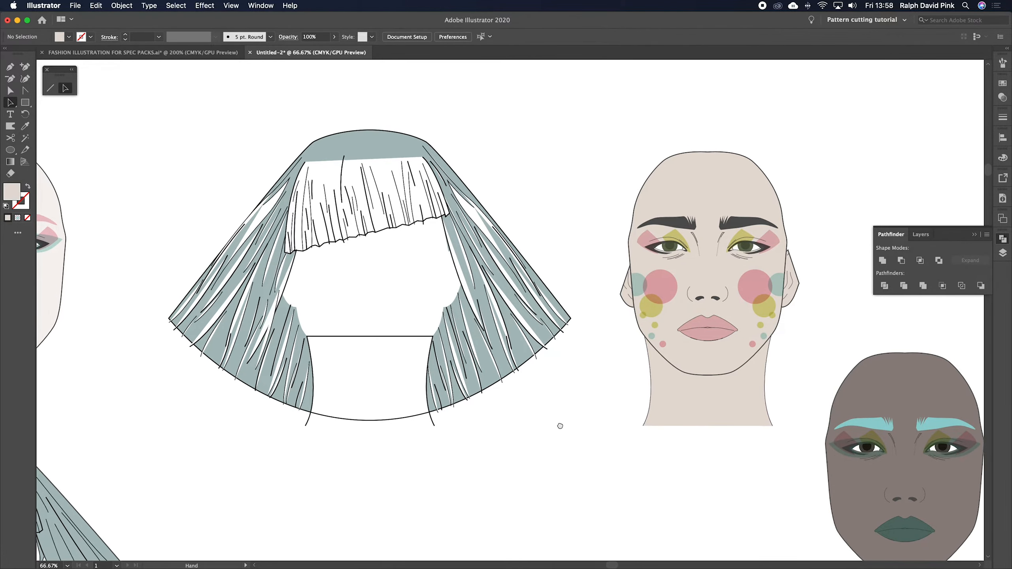
pyautogui.click(386, 338)
pyautogui.press('Delete')
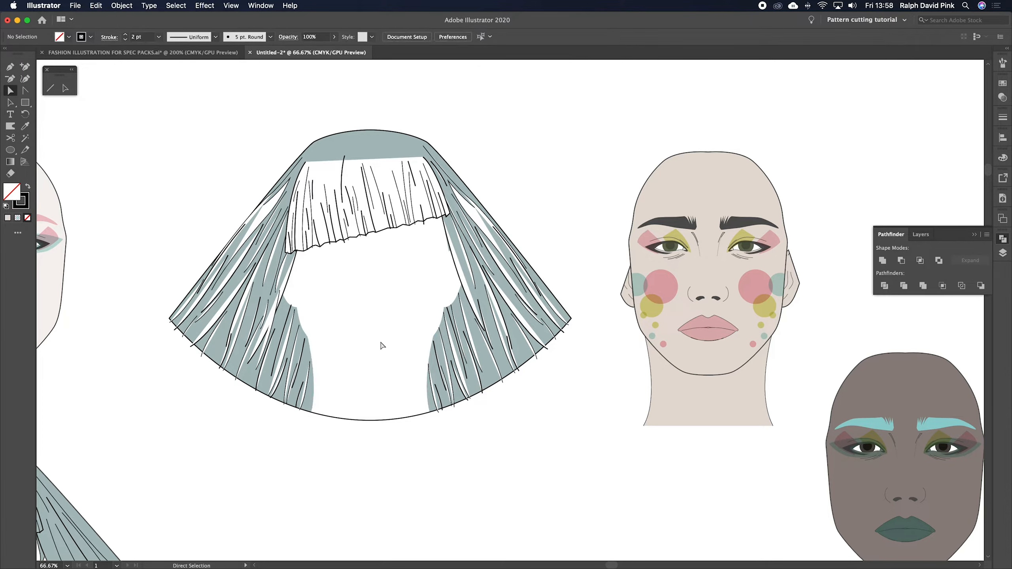
# Delete the black outer outline running around the wig and across its open neck area.
pyautogui.click(406, 417)
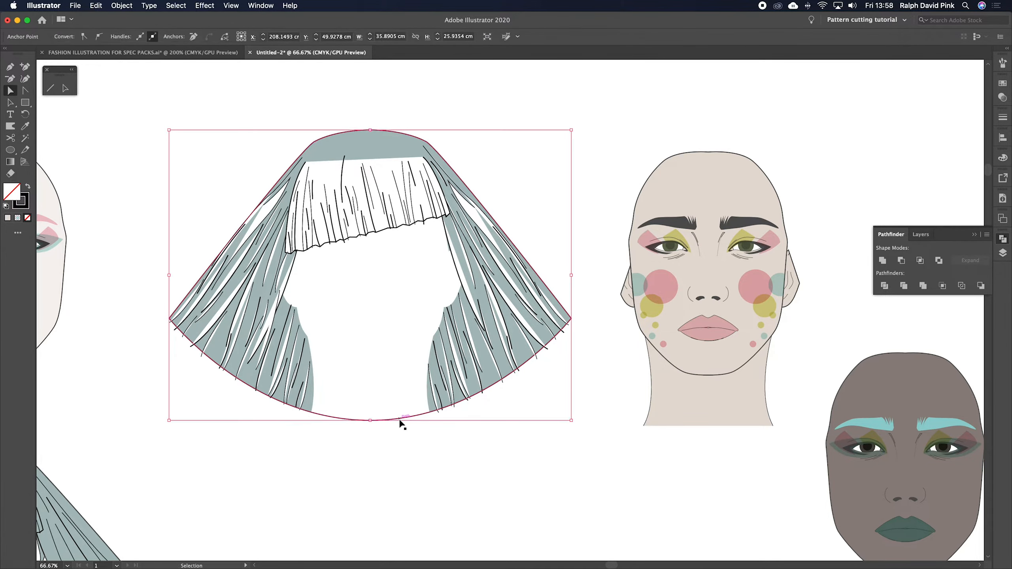
pyautogui.scroll(1, 363, 343)
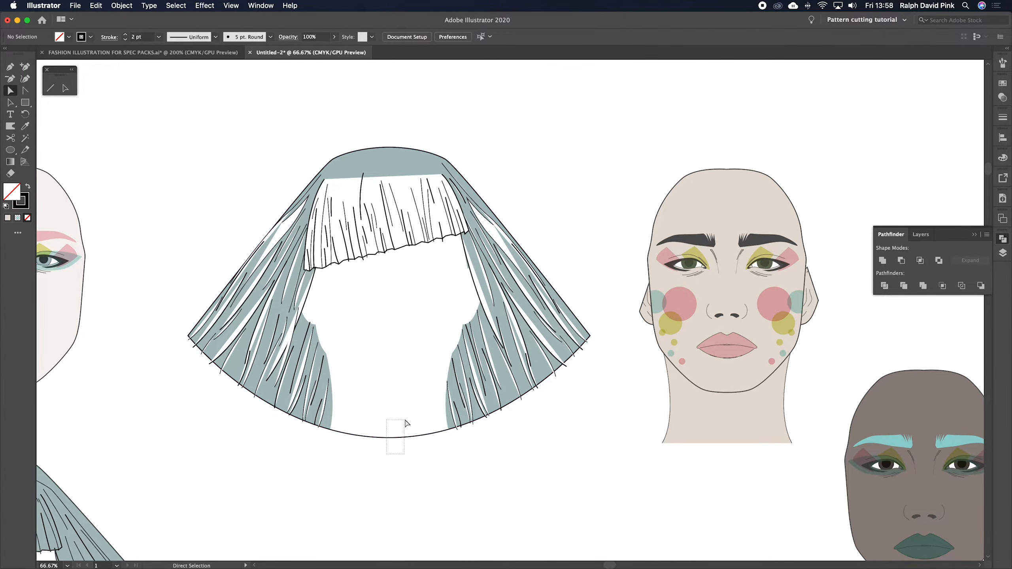
pyautogui.click(389, 437)
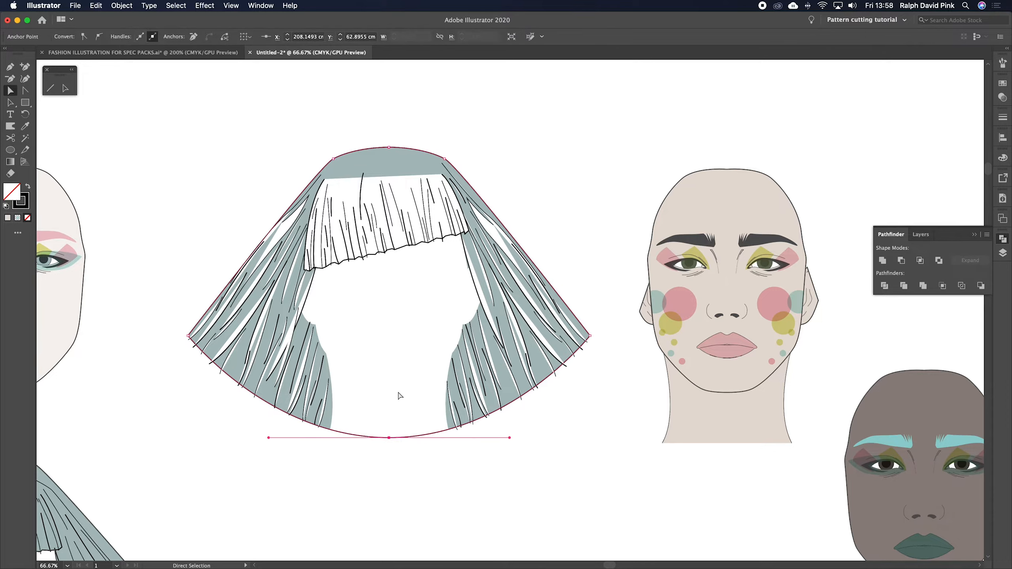
pyautogui.press('Delete')
pyautogui.press('Delete')
# Copy the grey-blue wig shape, paste it and place the duplicate exactly over the original wig.
pyautogui.click(438, 164)
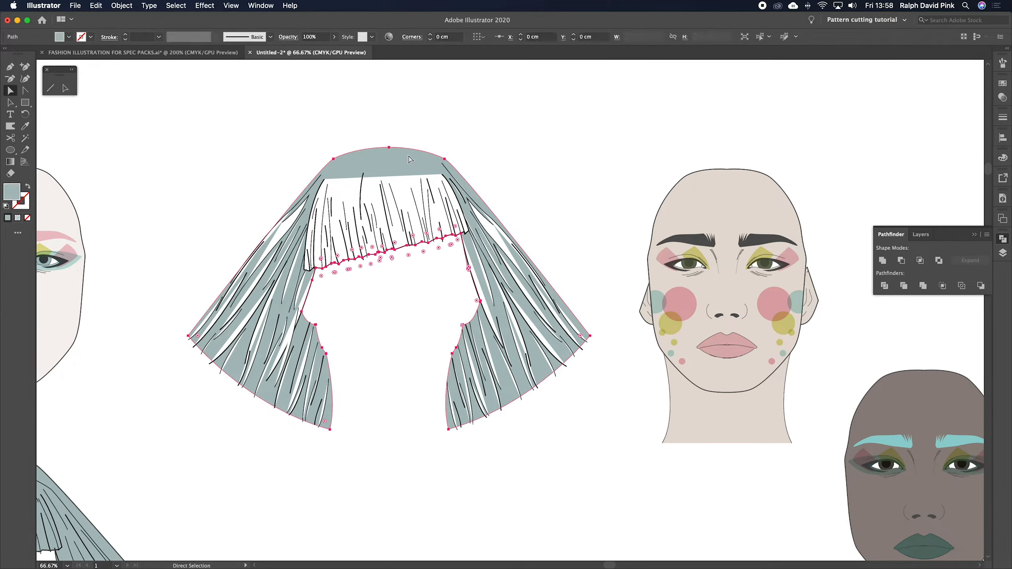
pyautogui.click(449, 153)
pyautogui.click(410, 161)
pyautogui.click(471, 105)
pyautogui.press('v')
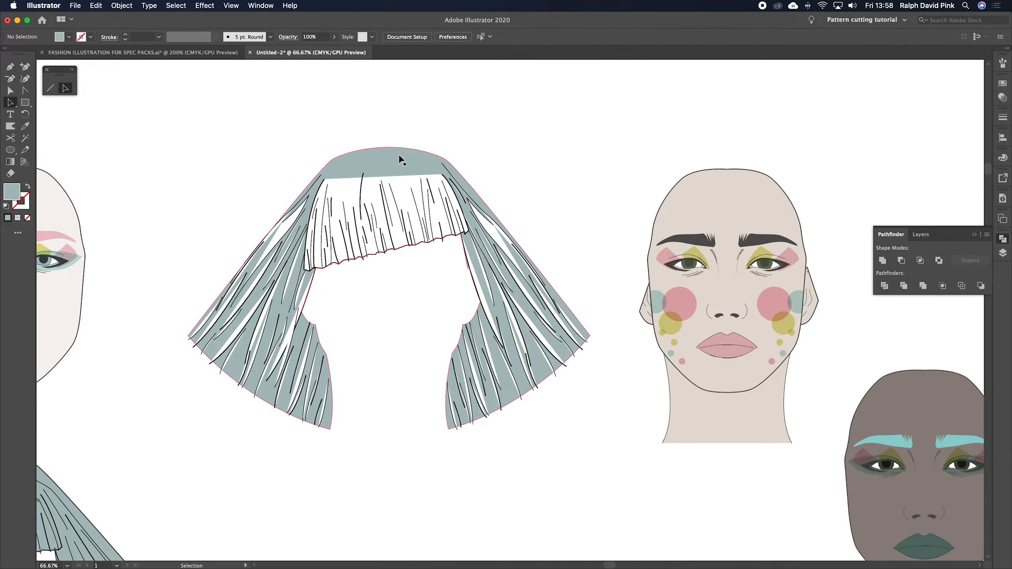
pyautogui.click(384, 160)
pyautogui.click(96, 5)
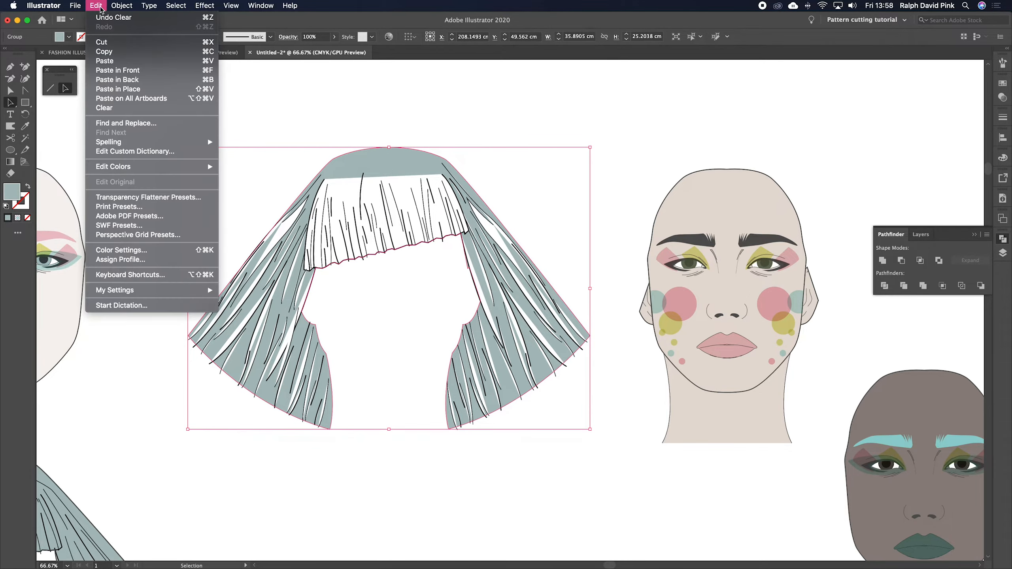
pyautogui.click(105, 51)
pyautogui.click(96, 5)
pyautogui.click(108, 61)
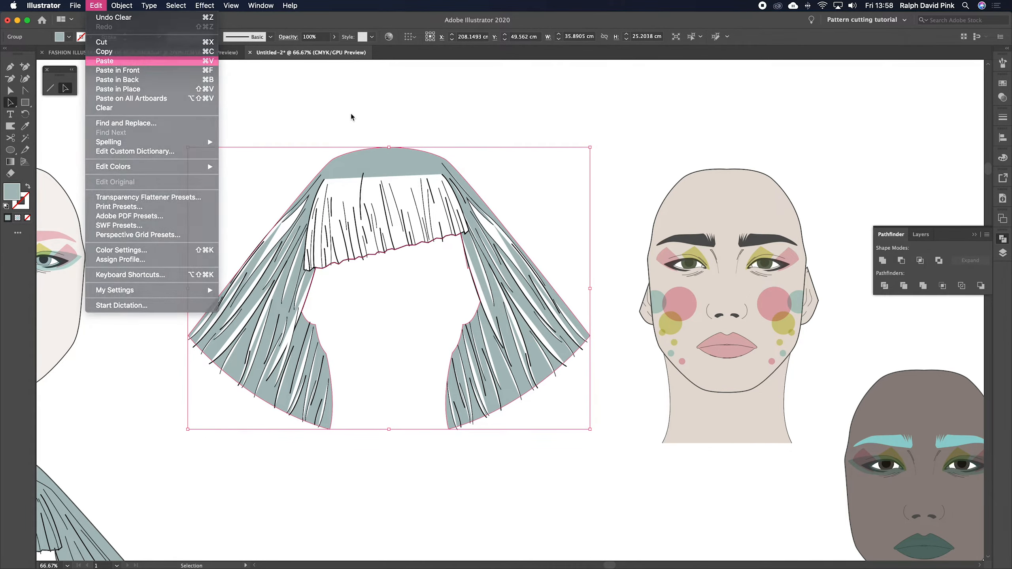
pyautogui.moveTo(509, 209); pyautogui.dragTo(389, 188)
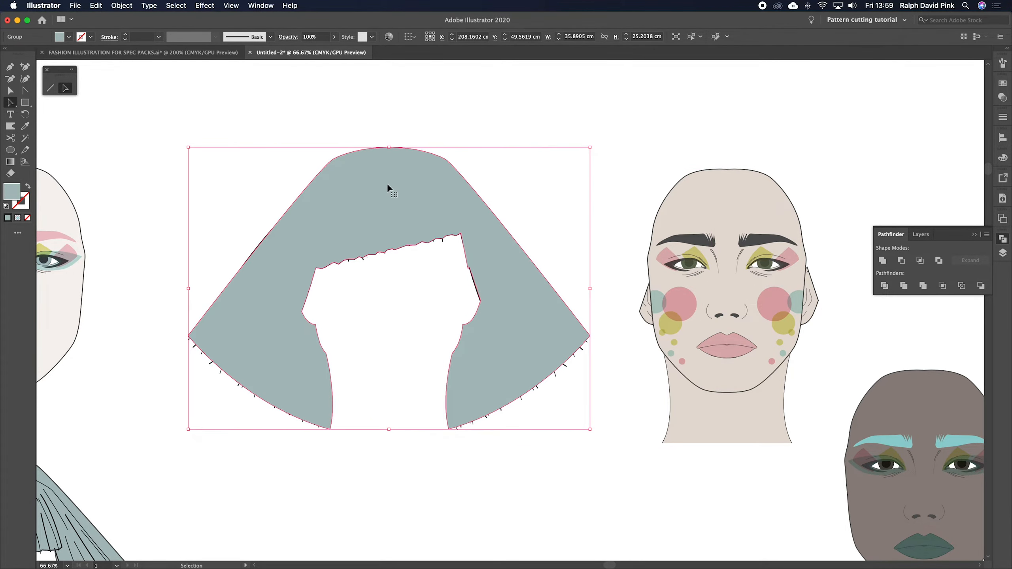
# Turn the duplicate wig shape into an unfilled outline with a 000000 stroke and increase its stroke weight.
pyautogui.click(27, 187)
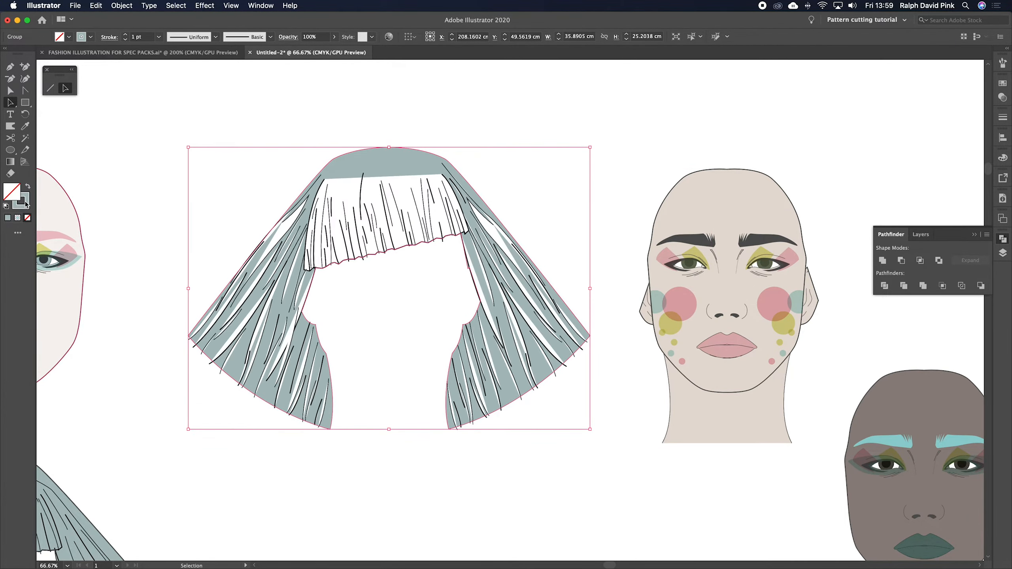
pyautogui.doubleClick(22, 202)
pyautogui.write('000000')
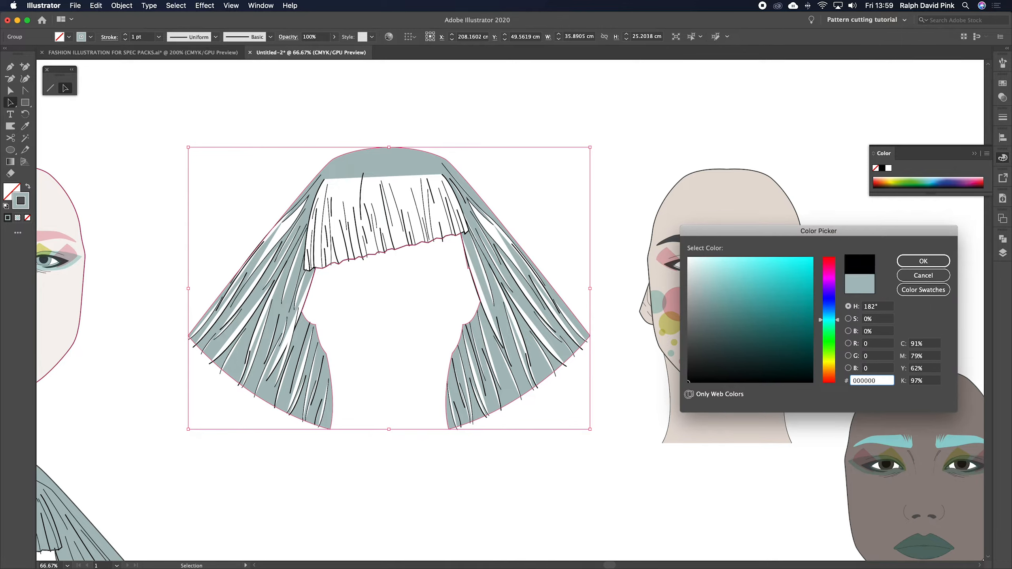
pyautogui.click(924, 260)
pyautogui.click(1003, 117)
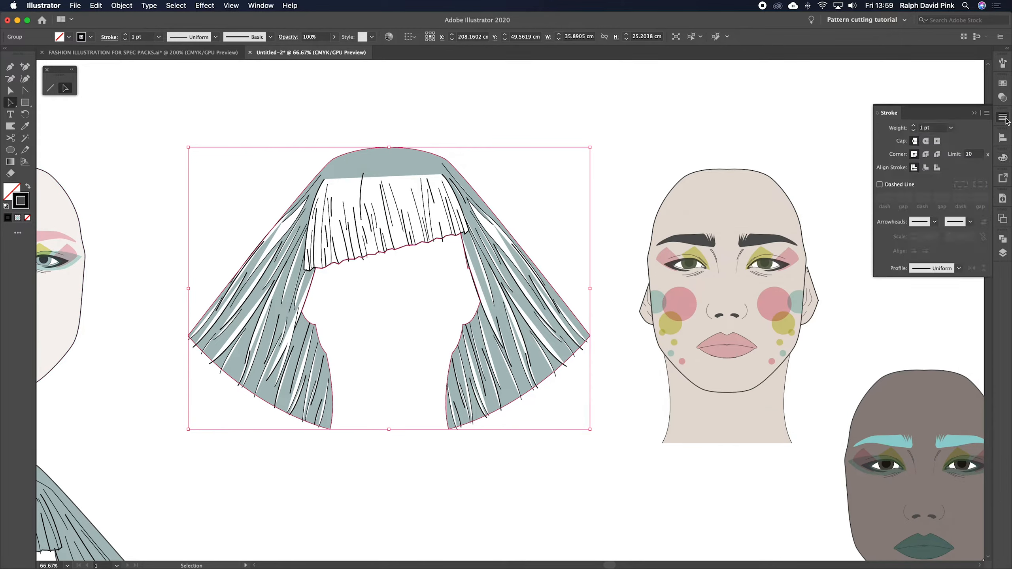
pyautogui.click(913, 125)
pyautogui.click(975, 116)
pyautogui.click(519, 150)
# Remove the white fill from the fringe shape, keeping its black stroke.
pyautogui.scroll(-1, 520, 150)
pyautogui.press('a')
pyautogui.click(371, 182)
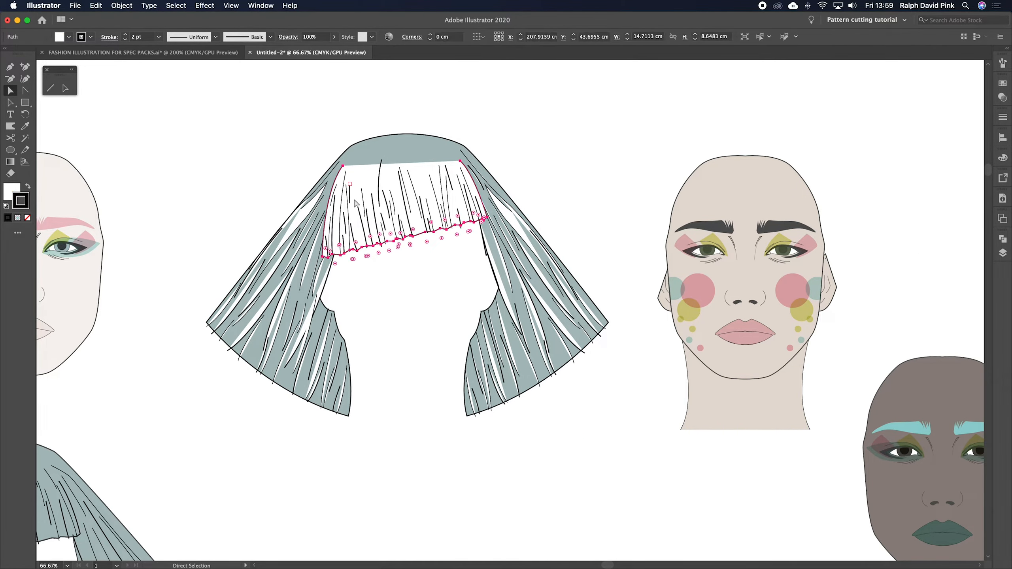
pyautogui.click(553, 152)
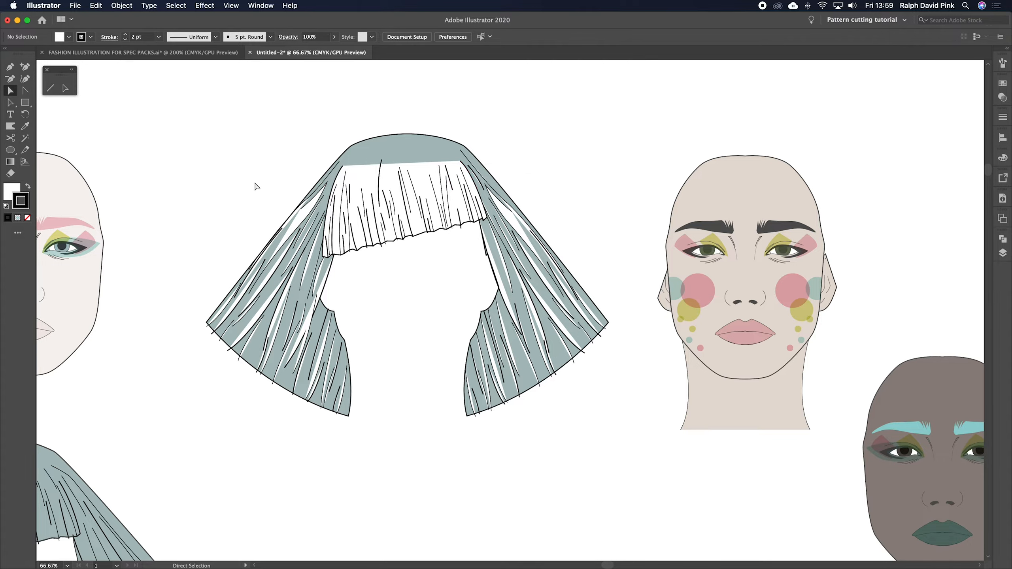
pyautogui.click(362, 174)
pyautogui.click(20, 186)
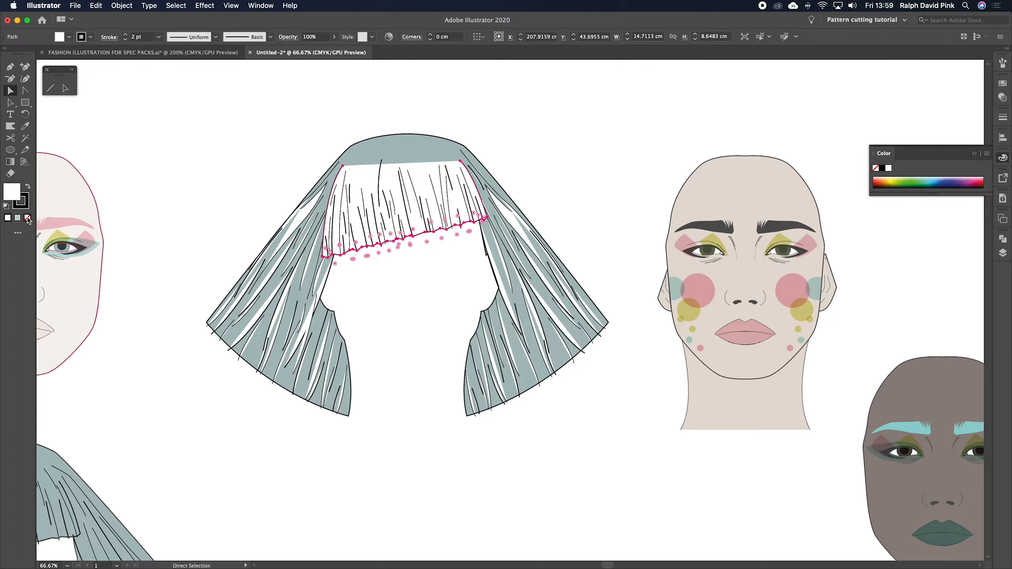
pyautogui.click(29, 220)
pyautogui.click(545, 147)
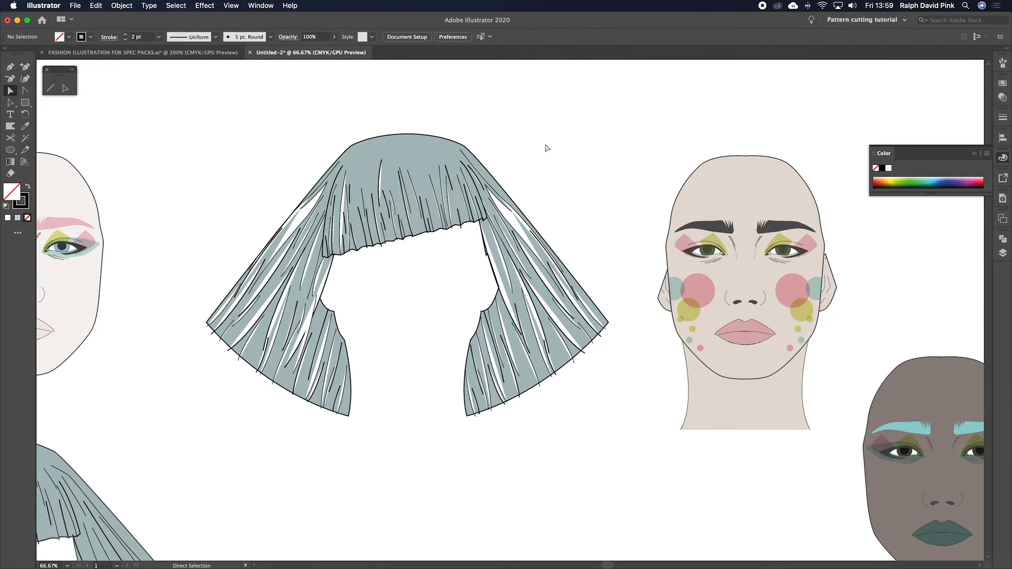
# Examine the white-filled hair strands on the right side of the wig.
pyautogui.press('super+1')
pyautogui.press('a')
pyautogui.hscroll(-2, 538, 160)
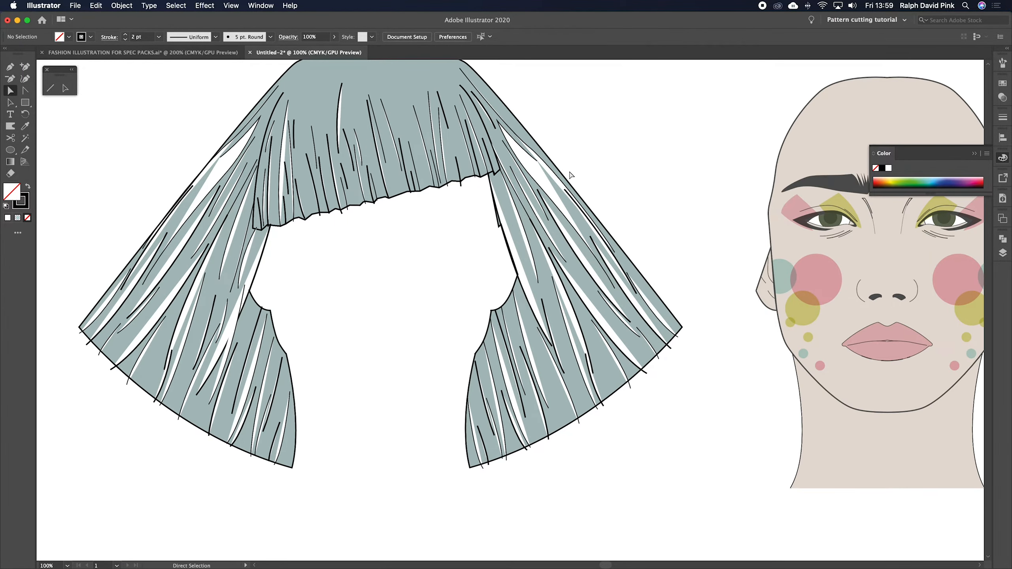
pyautogui.click(535, 176)
pyautogui.click(615, 161)
pyautogui.hscroll(-4, 632, 210)
pyautogui.scroll(2, 632, 210)
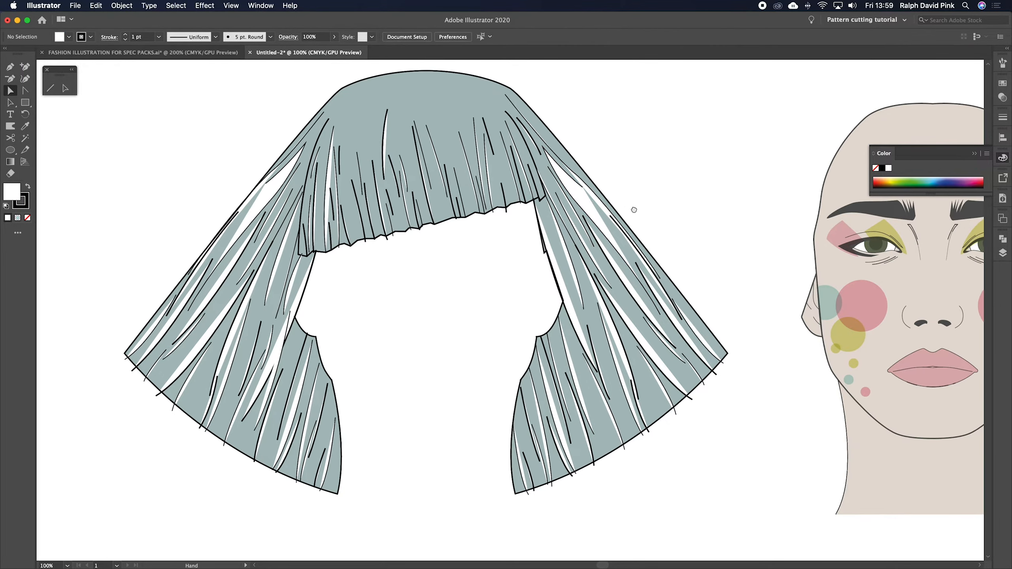
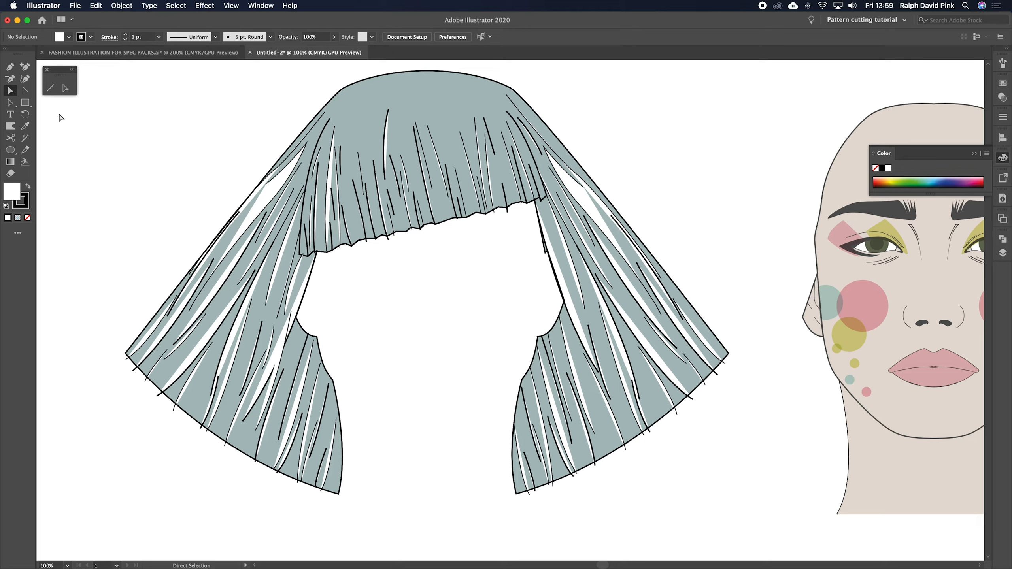
# Remove the white fill from the outer hair strands on the wig's left side, keeping their black strokes.
pyautogui.click(271, 196)
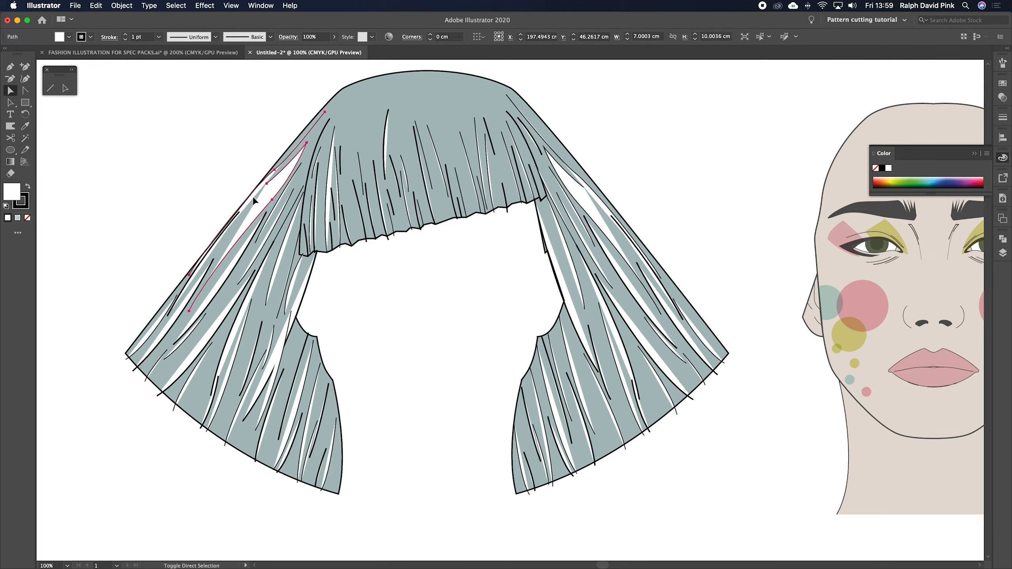
pyautogui.keyDown('shift'); pyautogui.click(187, 282); pyautogui.keyUp('shift')
pyautogui.keyDown('shift'); pyautogui.click(161, 321); pyautogui.keyUp('shift')
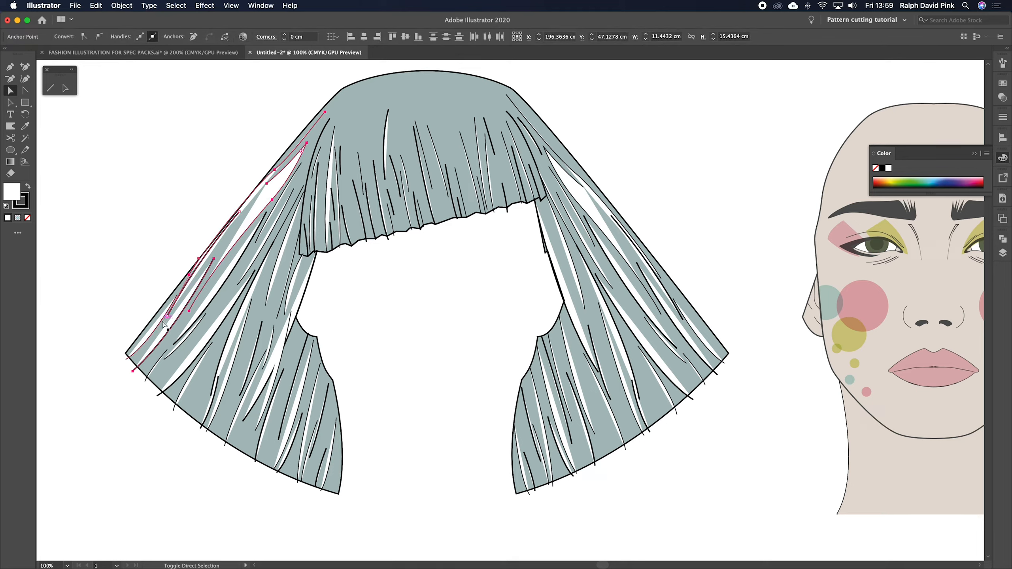
pyautogui.keyDown('shift'); pyautogui.click(185, 335); pyautogui.keyUp('shift')
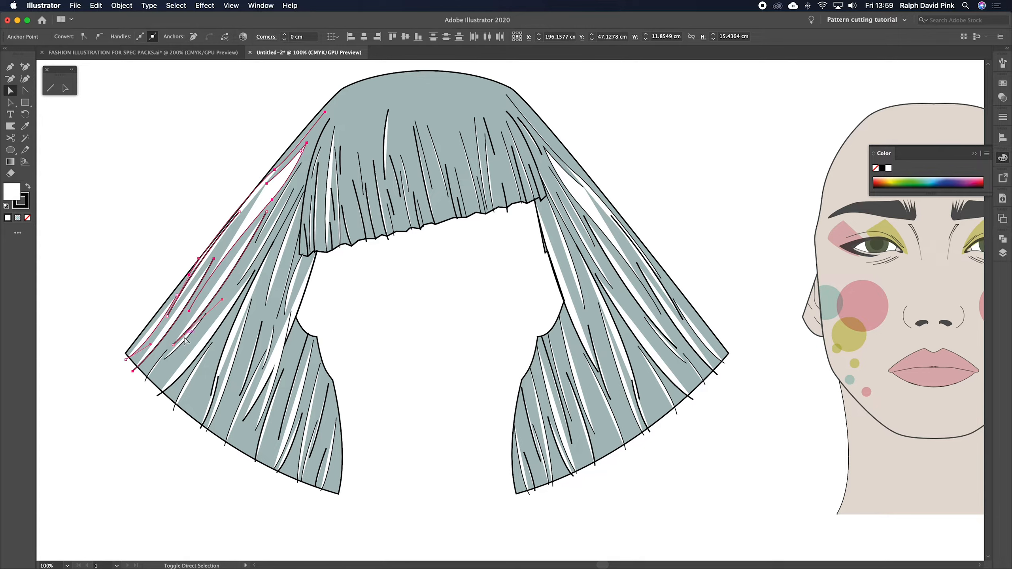
pyautogui.keyDown('shift'); pyautogui.click(175, 360); pyautogui.keyUp('shift')
pyautogui.keyDown('shift'); pyautogui.click(171, 367); pyautogui.keyUp('shift')
pyautogui.keyDown('shift'); pyautogui.click(155, 366); pyautogui.keyUp('shift')
pyautogui.keyDown('shift'); pyautogui.click(192, 376); pyautogui.keyUp('shift')
# Remove the white fill from the inner and lower hair strands on the wig's left side, including the strand near the hem.
pyautogui.click(261, 266)
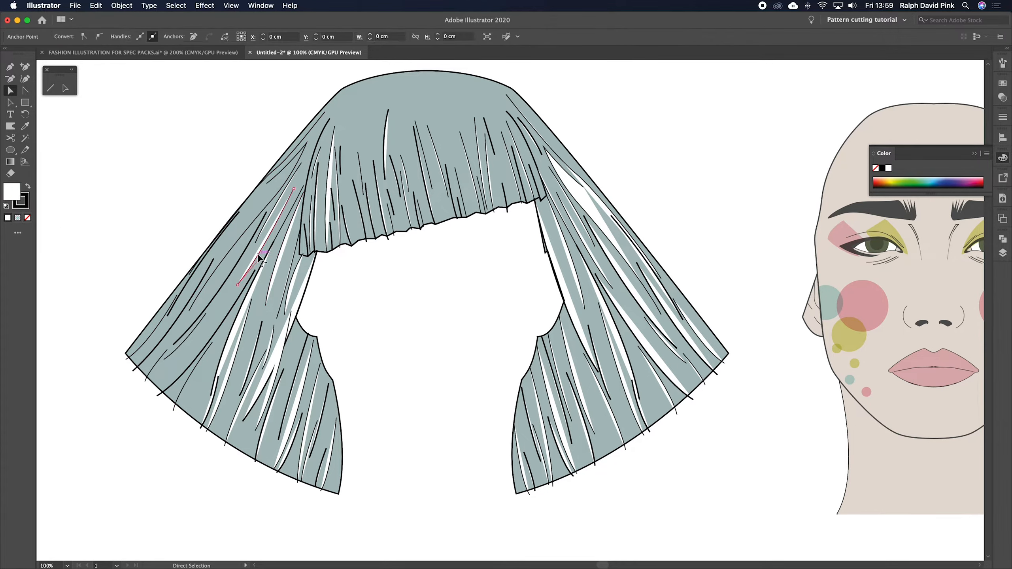
pyautogui.keyDown('shift'); pyautogui.click(273, 278); pyautogui.keyUp('shift')
pyautogui.keyDown('shift'); pyautogui.click(288, 284); pyautogui.keyUp('shift')
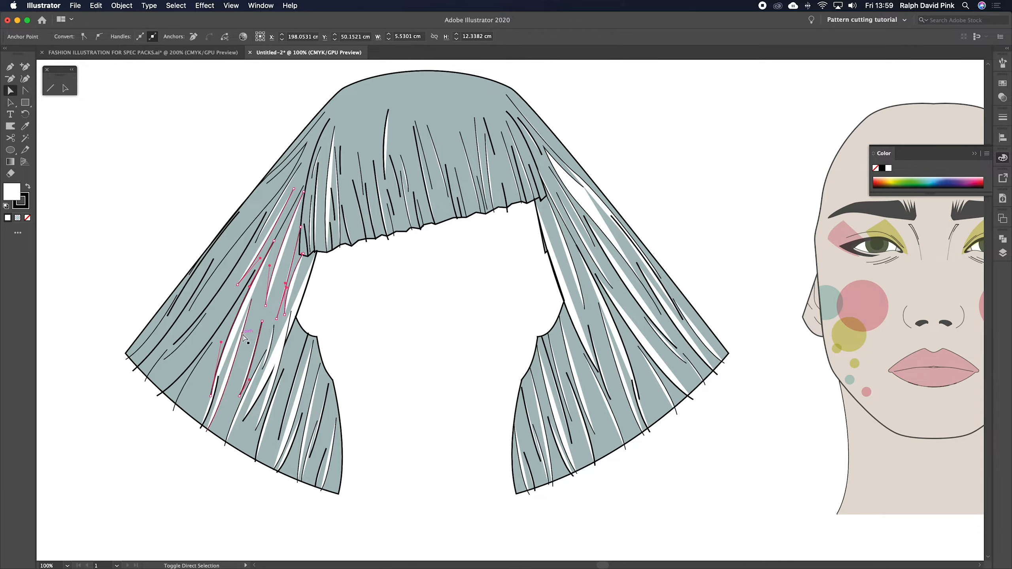
pyautogui.keyDown('shift'); pyautogui.click(262, 341); pyautogui.keyUp('shift')
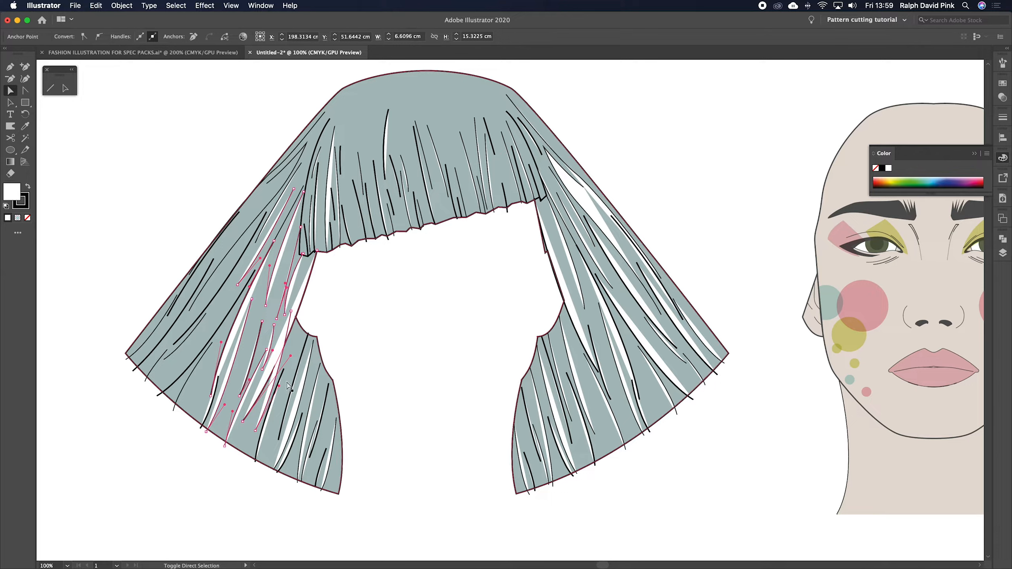
pyautogui.keyDown('shift'); pyautogui.click(293, 395); pyautogui.keyUp('shift')
pyautogui.keyDown('shift'); pyautogui.click(311, 406); pyautogui.keyUp('shift')
pyautogui.keyDown('shift'); pyautogui.click(319, 423); pyautogui.keyUp('shift')
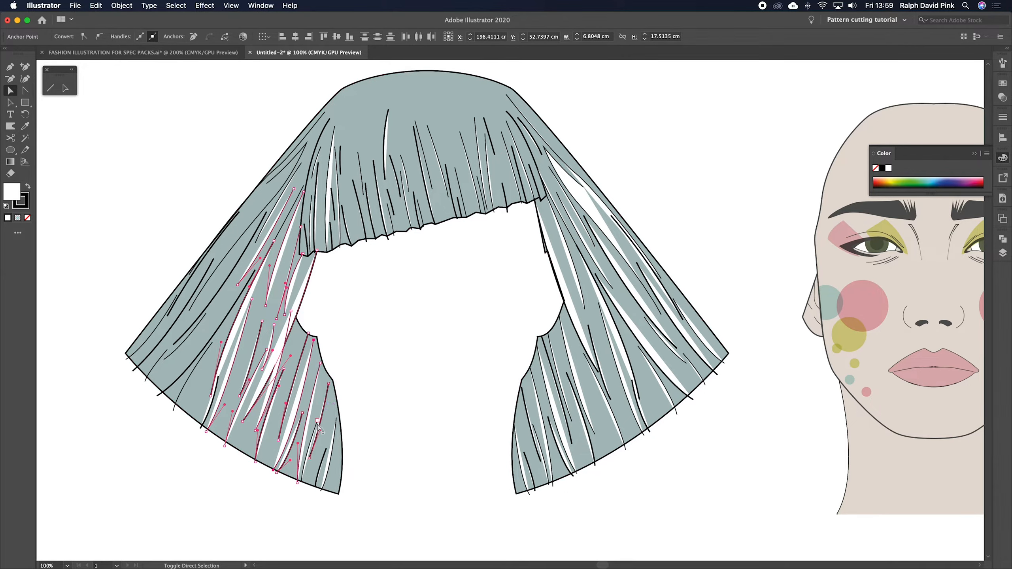
pyautogui.keyDown('shift'); pyautogui.click(334, 441); pyautogui.keyUp('shift')
pyautogui.click(28, 219)
pyautogui.click(422, 306)
pyautogui.click(215, 404)
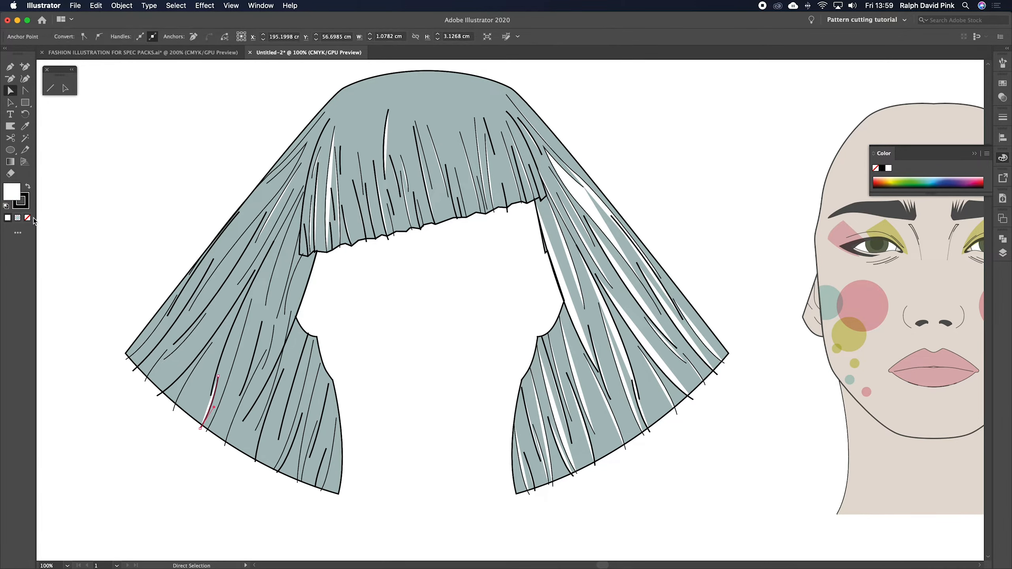
pyautogui.click(383, 304)
# Remove the white fill from the strands in the left half of the fringe and the nearby side strand.
pyautogui.press('super+equal')
pyautogui.moveTo(394, 307); pyautogui.dragTo(453, 380)
pyautogui.click(270, 188)
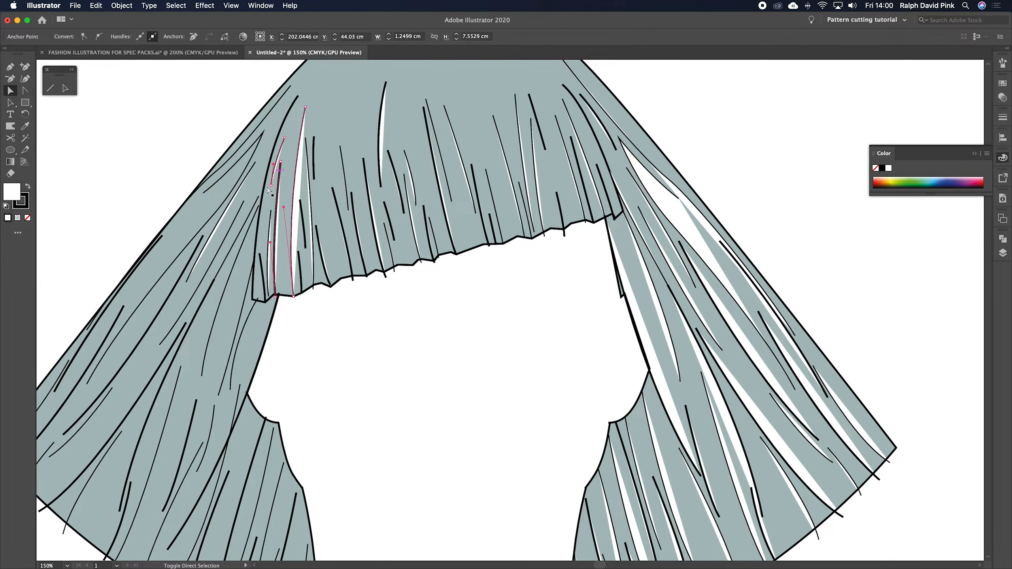
pyautogui.keyDown('shift'); pyautogui.click(268, 230); pyautogui.keyUp('shift')
pyautogui.keyDown('shift'); pyautogui.click(226, 211); pyautogui.keyUp('shift')
pyautogui.keyDown('shift'); pyautogui.click(314, 255); pyautogui.keyUp('shift')
pyautogui.keyDown('shift'); pyautogui.click(346, 188); pyautogui.keyUp('shift')
pyautogui.keyDown('shift'); pyautogui.click(314, 169); pyautogui.keyUp('shift')
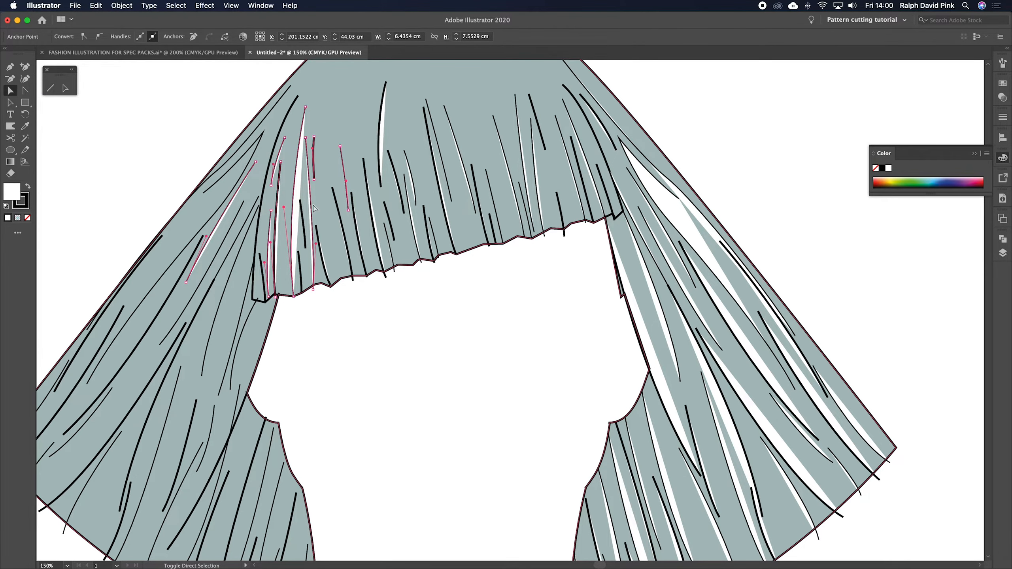
pyautogui.keyDown('shift'); pyautogui.click(319, 243); pyautogui.keyUp('shift')
pyautogui.keyDown('shift'); pyautogui.click(342, 228); pyautogui.keyUp('shift')
pyautogui.keyDown('shift'); pyautogui.click(358, 224); pyautogui.keyUp('shift')
pyautogui.keyDown('shift'); pyautogui.click(369, 219); pyautogui.keyUp('shift')
pyautogui.keyDown('shift'); pyautogui.click(389, 234); pyautogui.keyUp('shift')
pyautogui.keyDown('shift'); pyautogui.click(379, 161); pyautogui.keyUp('shift')
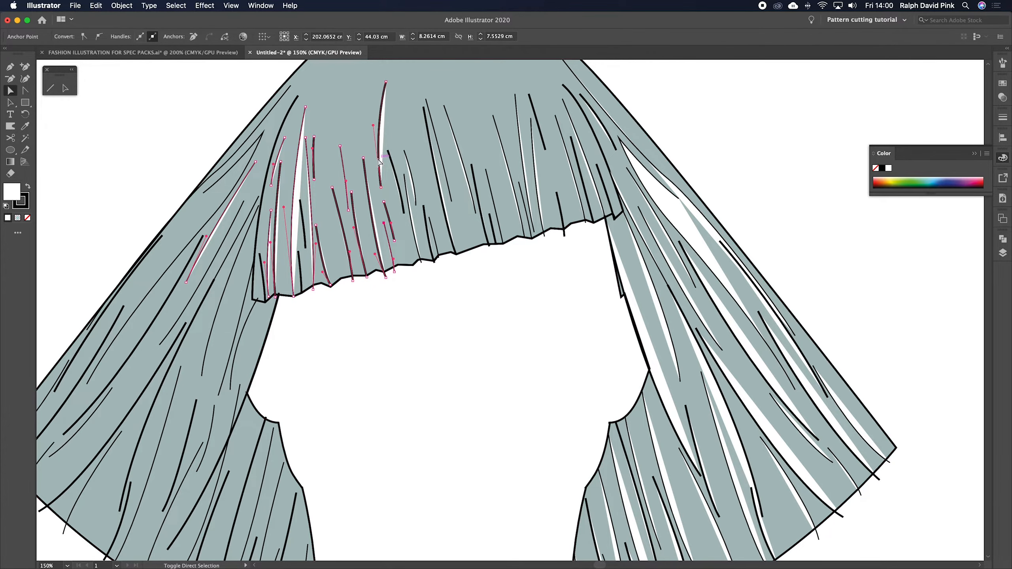
pyautogui.click(108, 162)
# Select the grey-blue wig base shape together with its outline and lock them.
pyautogui.press('super+minus')
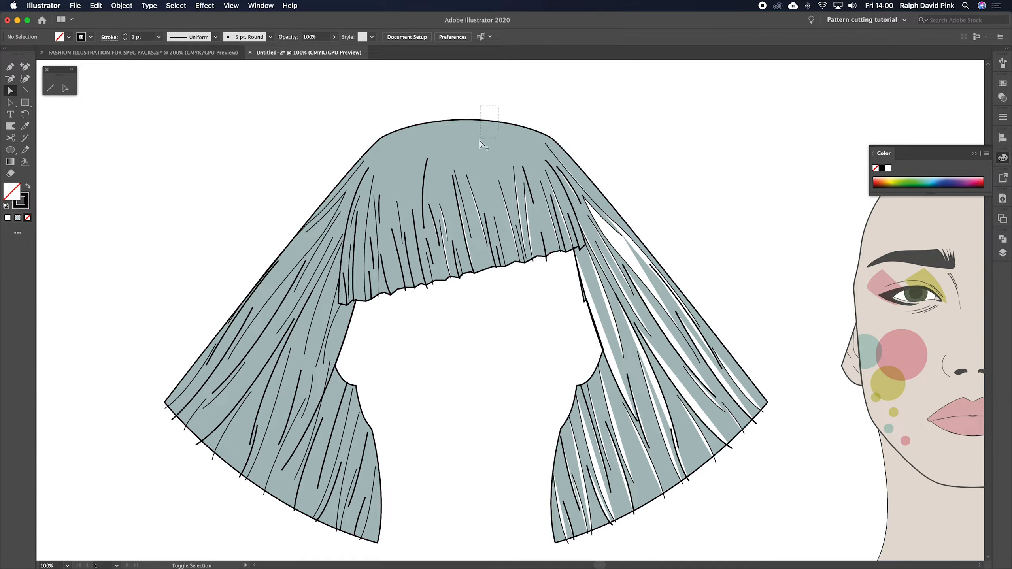
pyautogui.moveTo(482, 141); pyautogui.dragTo(480, 144)
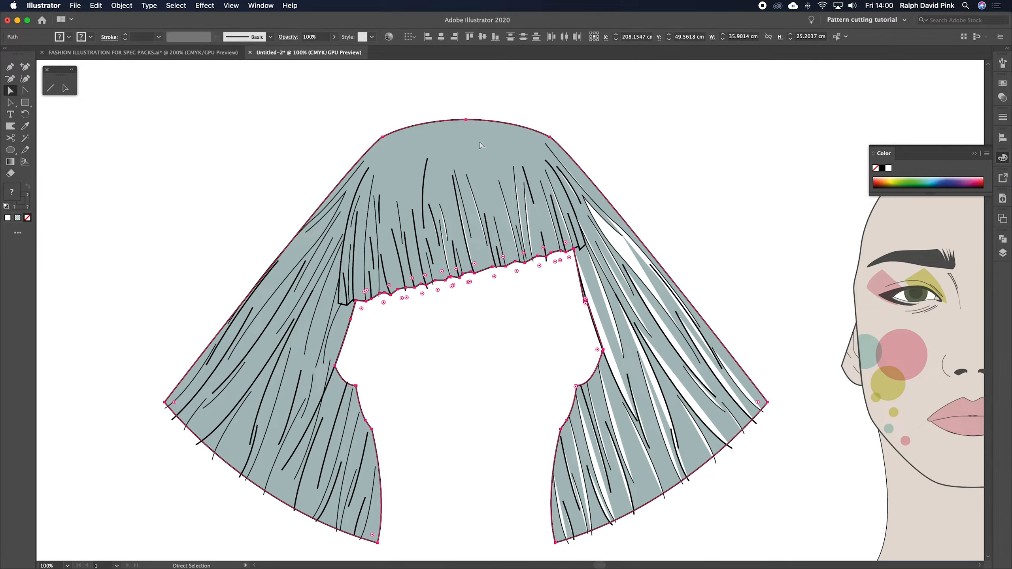
pyautogui.click(131, 9)
pyautogui.moveTo(138, 71)
pyautogui.click(246, 72)
# Select all the unlocked hair strands and fringe lines across the wig and set their fill to none.
pyautogui.moveTo(666, 170); pyautogui.dragTo(660, 137)
pyautogui.moveTo(729, 99); pyautogui.dragTo(223, 531)
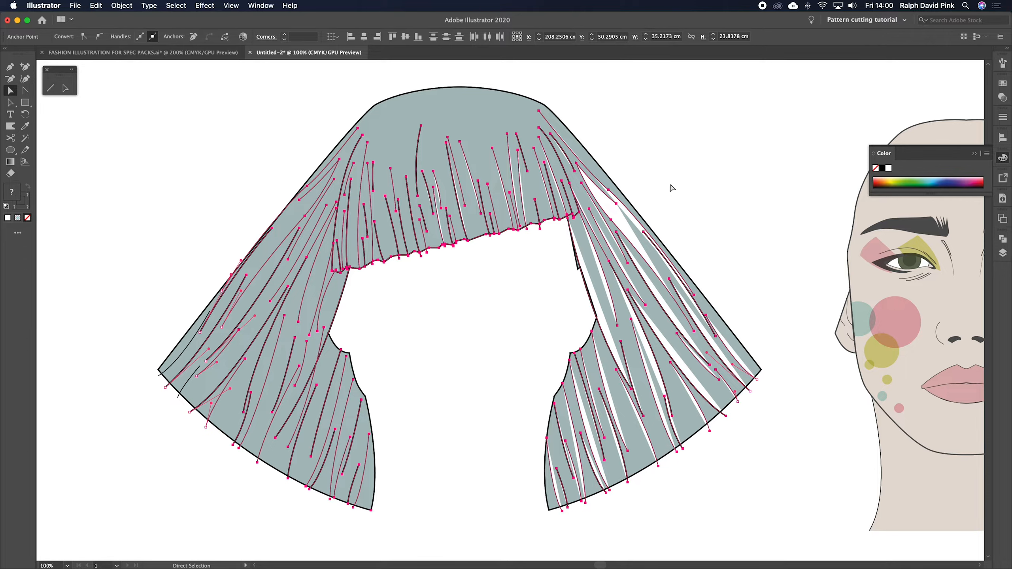
pyautogui.doubleClick(18, 197)
pyautogui.click(788, 295)
pyautogui.click(923, 260)
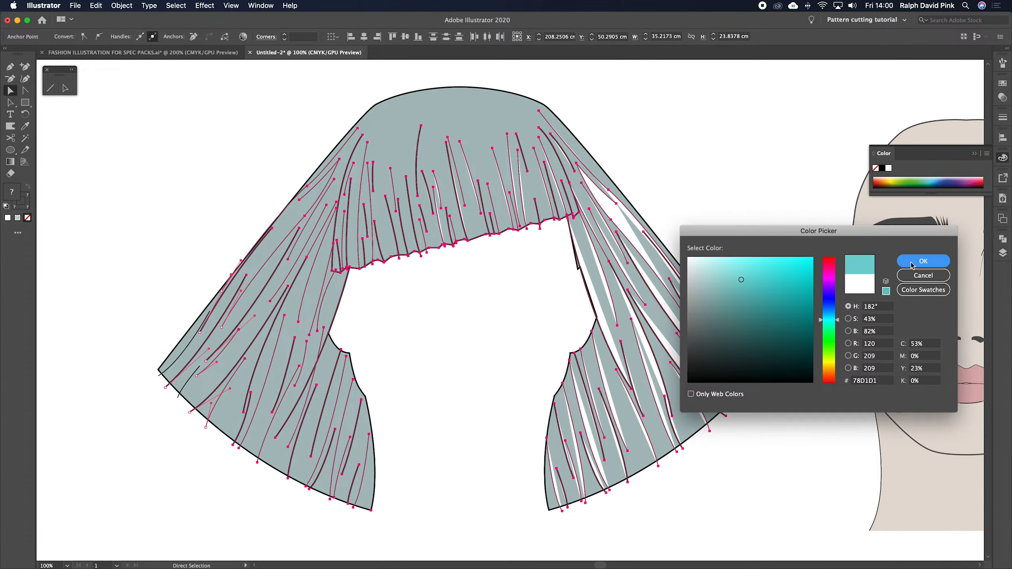
pyautogui.click(29, 219)
pyautogui.click(693, 181)
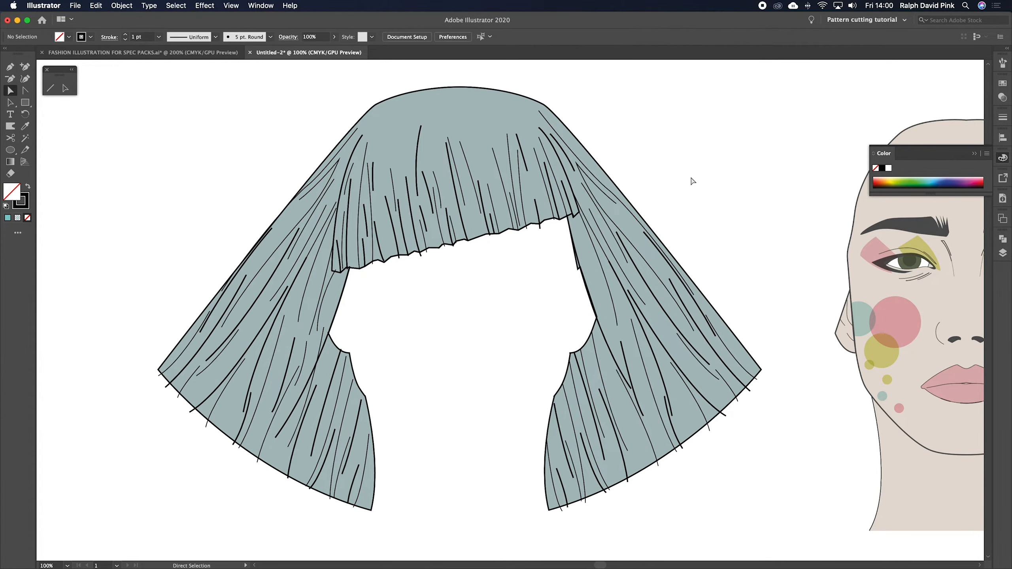
# Unlock the wig base shape and its outline.
pyautogui.press('super+minus')
pyautogui.press('super+minus')
pyautogui.keyDown('super'); pyautogui.click(530, 215); pyautogui.keyUp('super')
pyautogui.keyDown('super'); pyautogui.click(583, 207); pyautogui.keyUp('super')
pyautogui.moveTo(583, 208); pyautogui.dragTo(569, 199)
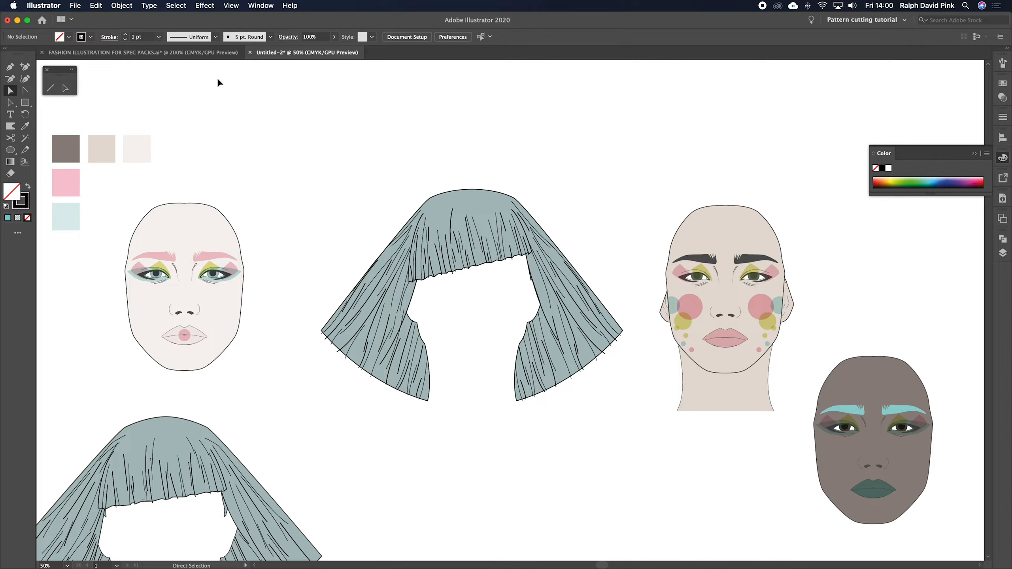
pyautogui.click(126, 6)
pyautogui.click(134, 75)
pyautogui.click(552, 145)
# Select the whole wig, including base, outline and strands, and group it into one object.
pyautogui.click(11, 104)
pyautogui.moveTo(338, 175); pyautogui.dragTo(620, 414)
pyautogui.click(129, 5)
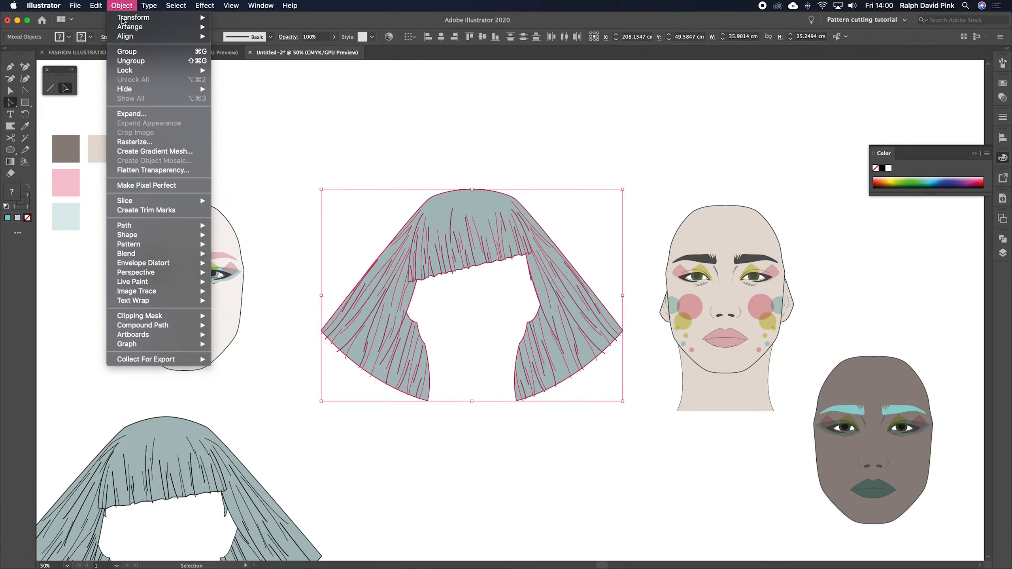
pyautogui.click(136, 51)
pyautogui.moveTo(488, 232); pyautogui.dragTo(521, 154)
pyautogui.press('super+z')
pyautogui.click(623, 209)
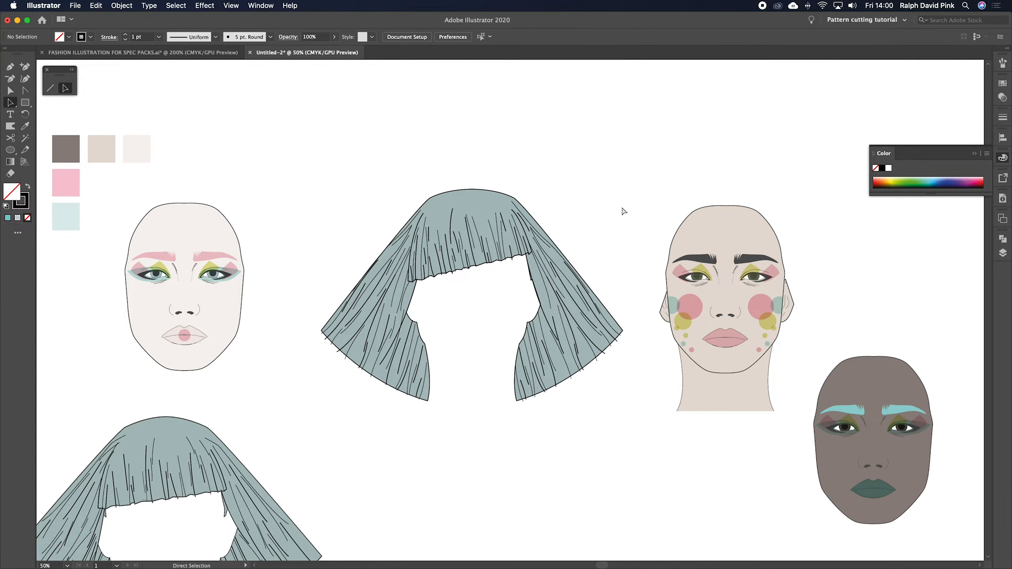
# Try to move the face with the neck onto the wig.
pyautogui.press('super+equal')
pyautogui.moveTo(632, 210); pyautogui.dragTo(585, 212)
pyautogui.moveTo(769, 282); pyautogui.dragTo(454, 278)
pyautogui.press('super+z')
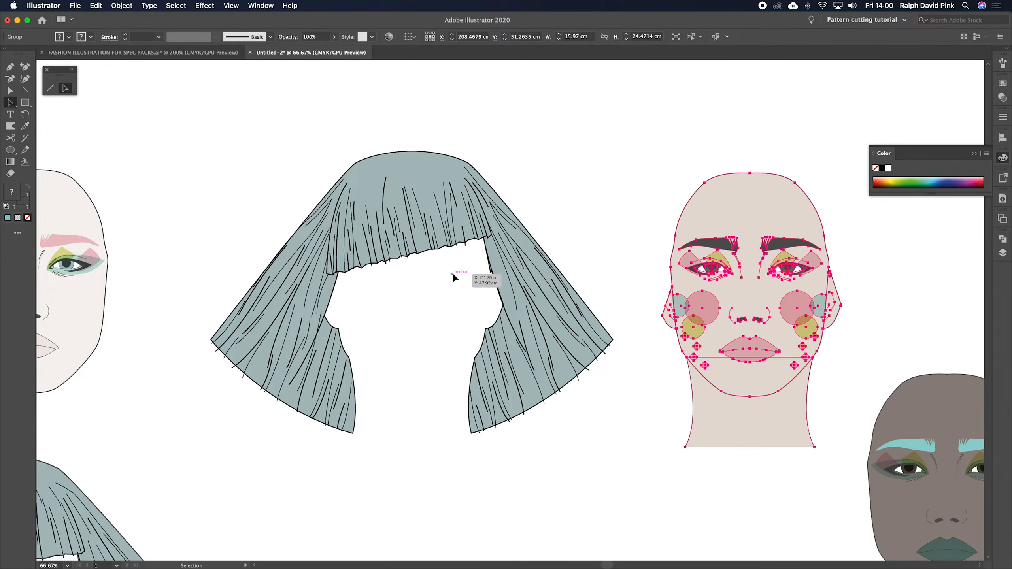
# Place the loose neck outline back over the face's neck and move both clear of the wig, to its right.
pyautogui.moveTo(843, 404); pyautogui.dragTo(616, 413)
pyautogui.press('super+g')
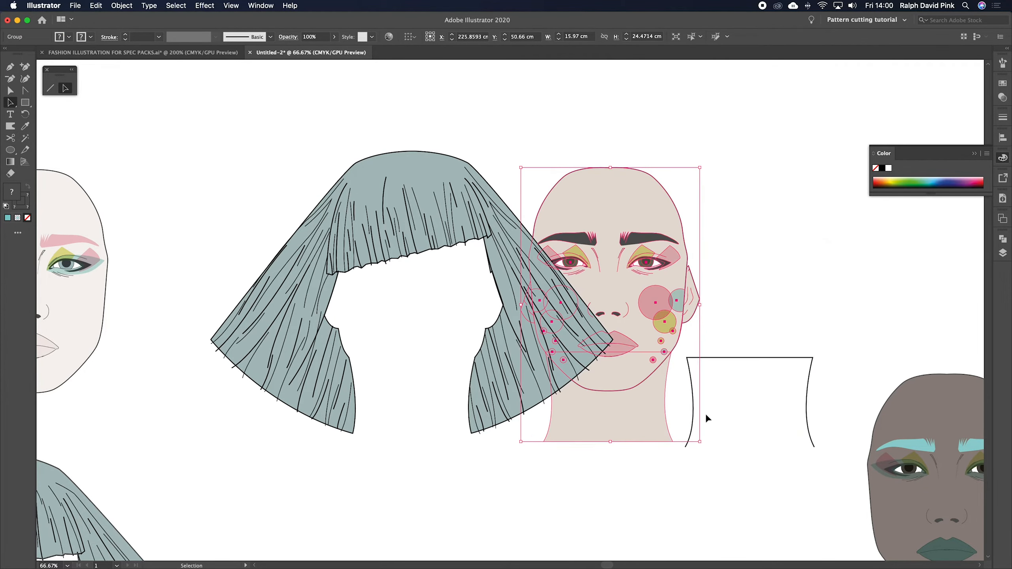
pyautogui.click(705, 404)
pyautogui.moveTo(694, 403); pyautogui.dragTo(553, 397)
pyautogui.keyDown('shift'); pyautogui.click(641, 337); pyautogui.keyUp('shift')
pyautogui.moveTo(641, 337); pyautogui.dragTo(778, 297)
pyautogui.click(923, 341)
# Ungroup the face and send the beige neck fill to the back.
pyautogui.moveTo(889, 346); pyautogui.dragTo(753, 351)
pyautogui.click(619, 372)
pyautogui.press('super+shift+g')
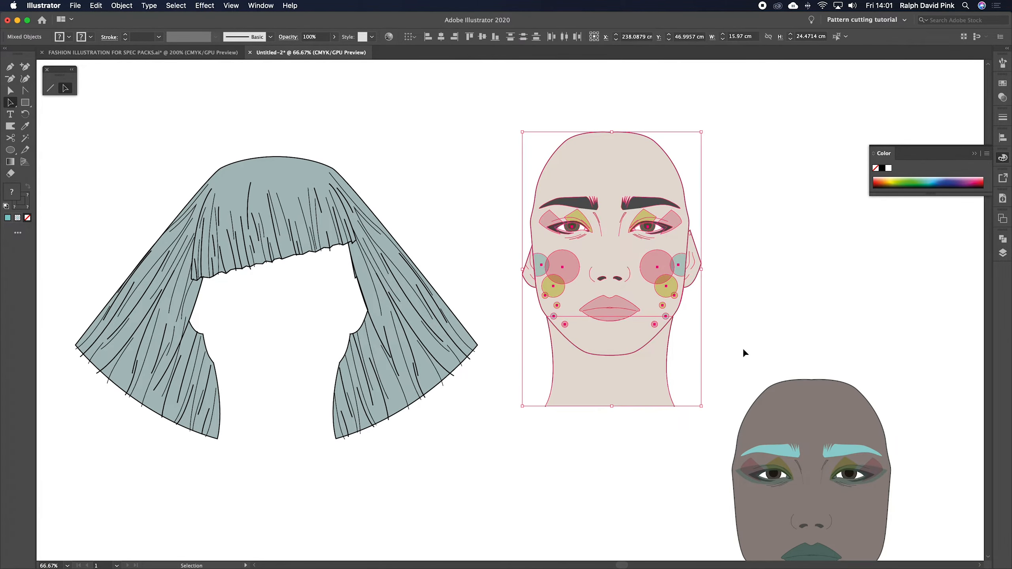
pyautogui.click(744, 349)
pyautogui.click(628, 377)
pyautogui.press('super+shift+[')
pyautogui.click(695, 376)
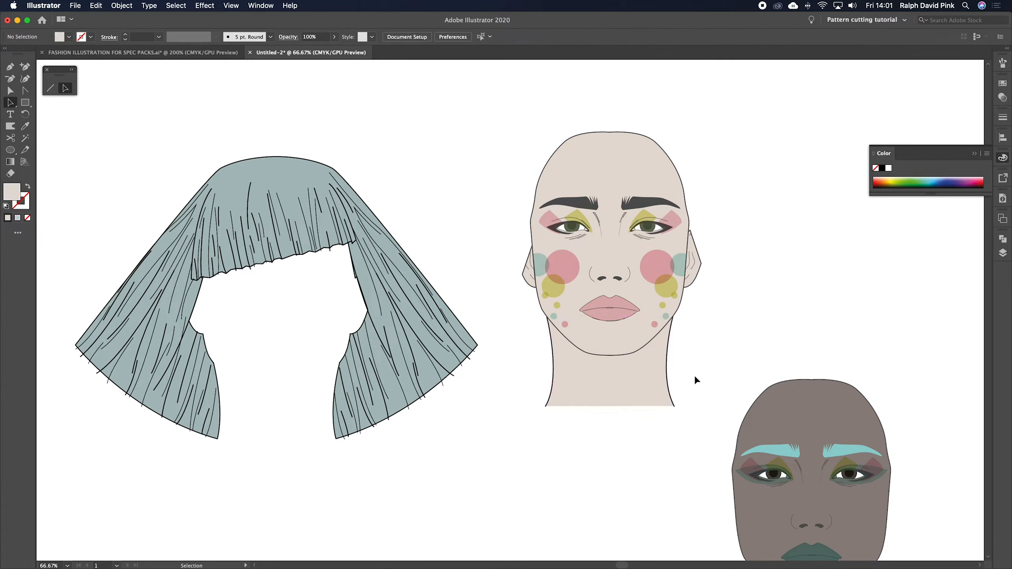
# Group all the face parts together with the neck fill and neck outline.
pyautogui.click(658, 210)
pyautogui.click(712, 247)
pyautogui.click(556, 333)
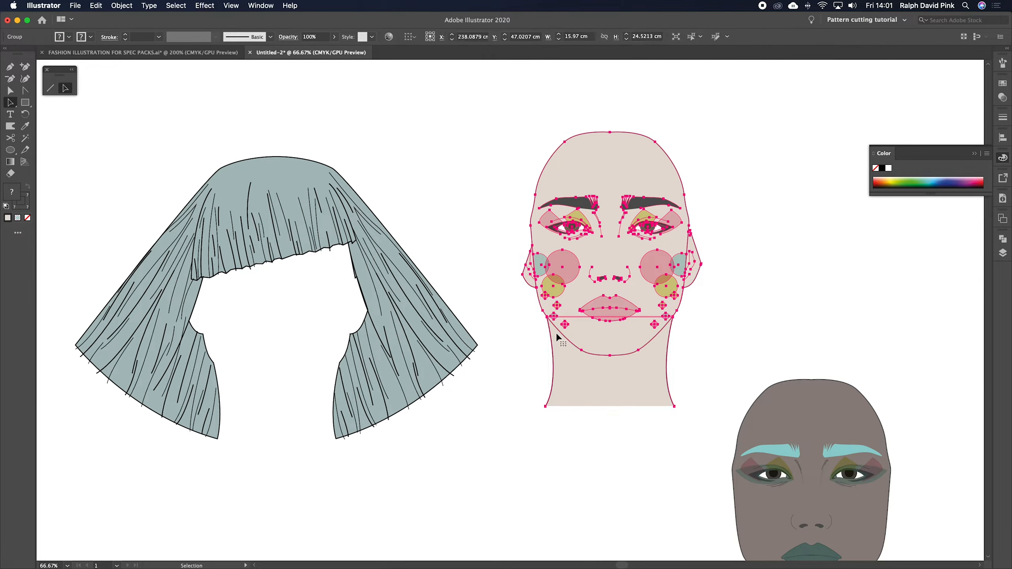
pyautogui.scroll(-2, 519, 380)
pyautogui.hscroll(-2, 520, 380)
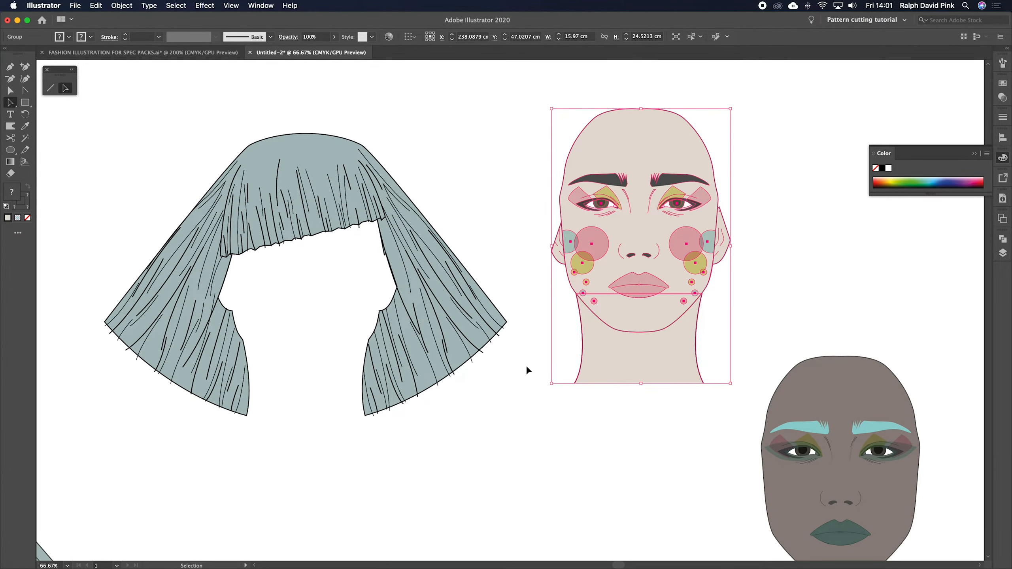
pyautogui.click(531, 351)
# Move the grouped face into the wig opening, centred behind the hair with the fringe covering the forehead.
pyautogui.click(677, 345)
pyautogui.moveTo(653, 339); pyautogui.dragTo(637, 450)
pyautogui.press('a')
pyautogui.press('v')
pyautogui.moveTo(617, 385)
pyautogui.mouseDown()
pyautogui.moveTo(359, 359)
pyautogui.moveTo(317, 316)
pyautogui.moveTo(305, 320)
pyautogui.mouseUp()
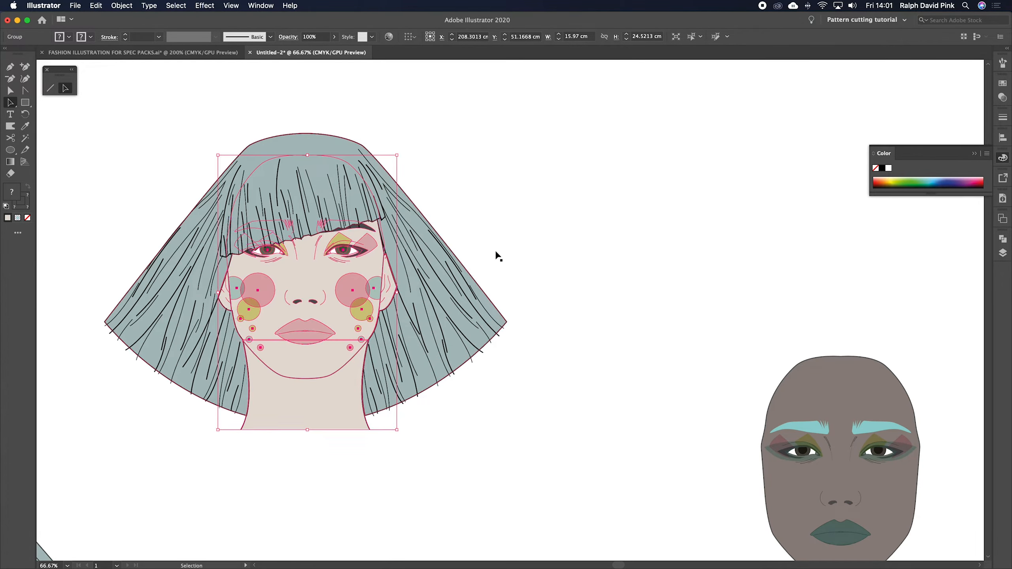
pyautogui.click(558, 223)
# Arrange the pale face and the dark face in a row to the right of the face with the wig.
pyautogui.press('super+minus')
pyautogui.moveTo(562, 228); pyautogui.dragTo(603, 205)
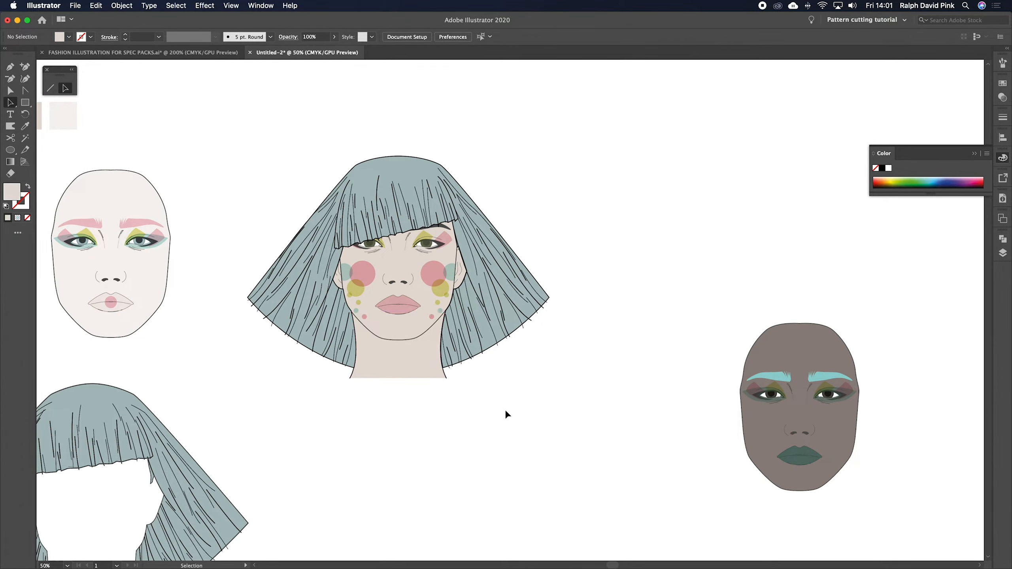
pyautogui.moveTo(461, 441); pyautogui.dragTo(485, 445)
pyautogui.moveTo(142, 257); pyautogui.dragTo(676, 257)
pyautogui.click(620, 390)
pyautogui.moveTo(630, 391); pyautogui.dragTo(551, 390)
pyautogui.moveTo(720, 401); pyautogui.dragTo(832, 253)
pyautogui.moveTo(565, 273); pyautogui.dragTo(594, 280)
pyautogui.moveTo(846, 273); pyautogui.dragTo(865, 273)
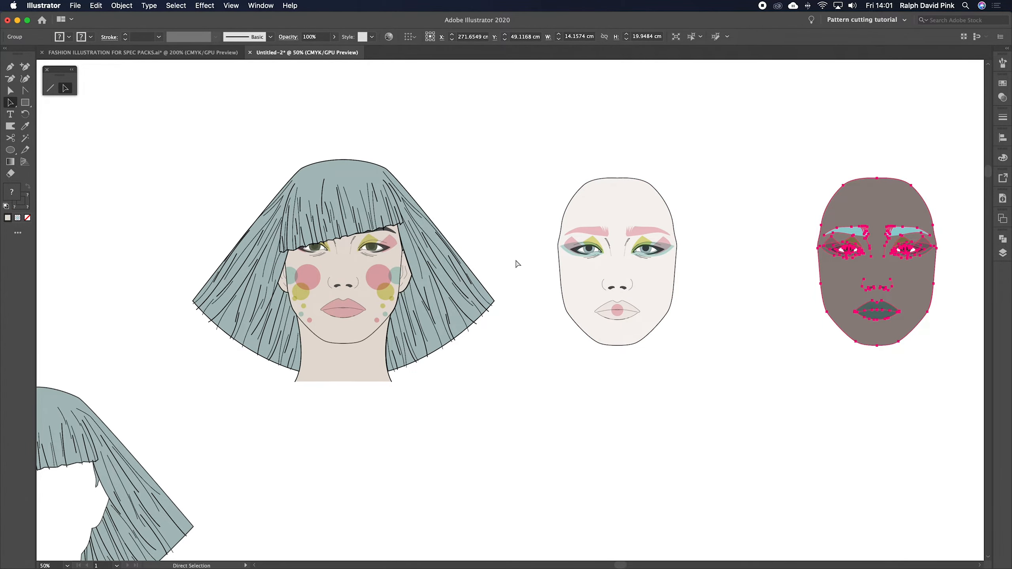
pyautogui.press('super+equal')
pyautogui.hscroll(-10, 630, 279)
pyautogui.click(361, 254)
pyautogui.click(278, 328)
pyautogui.doubleClick(278, 328)
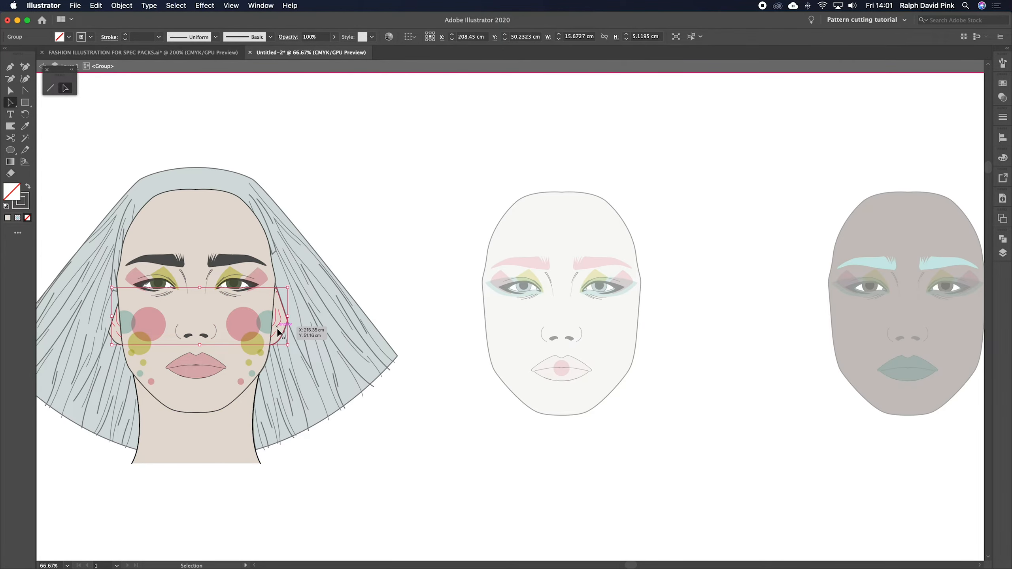
pyautogui.doubleClick(439, 225)
pyautogui.click(434, 279)
pyautogui.click(451, 316)
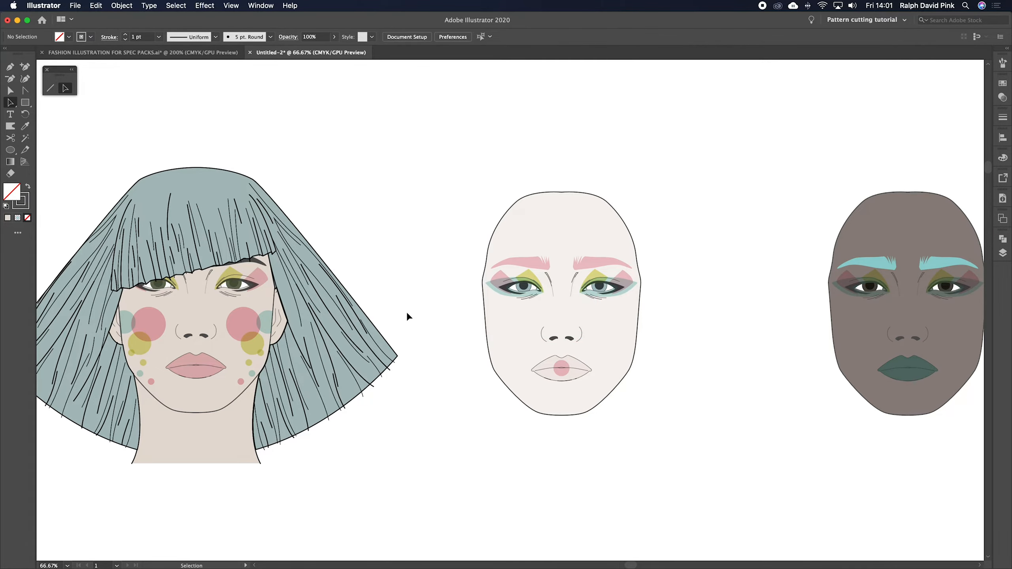
pyautogui.moveTo(407, 313); pyautogui.dragTo(545, 286)
pyautogui.press('super+equal')
pyautogui.press('super+equal')
pyautogui.moveTo(441, 257); pyautogui.dragTo(706, 338)
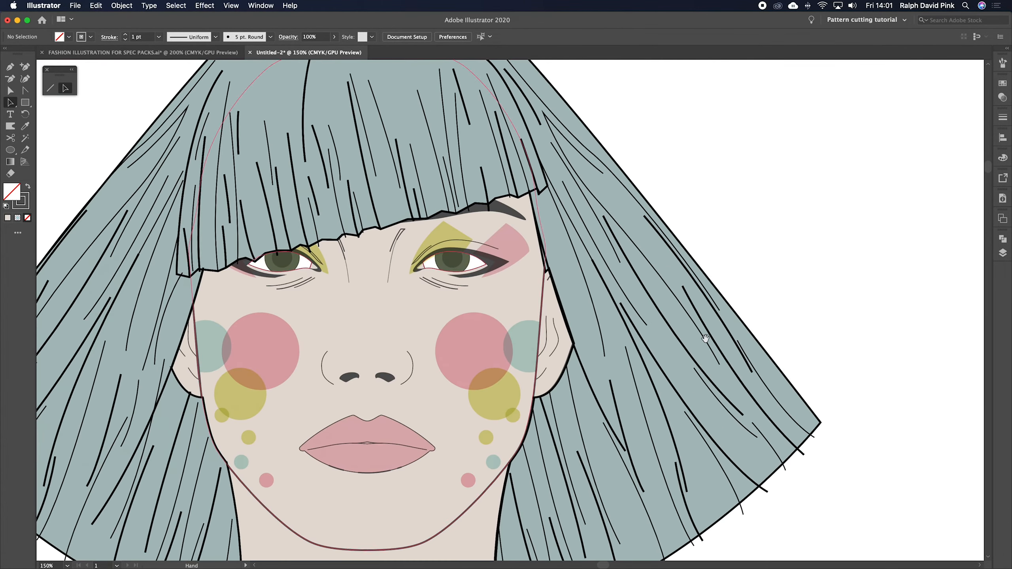
pyautogui.click(10, 91)
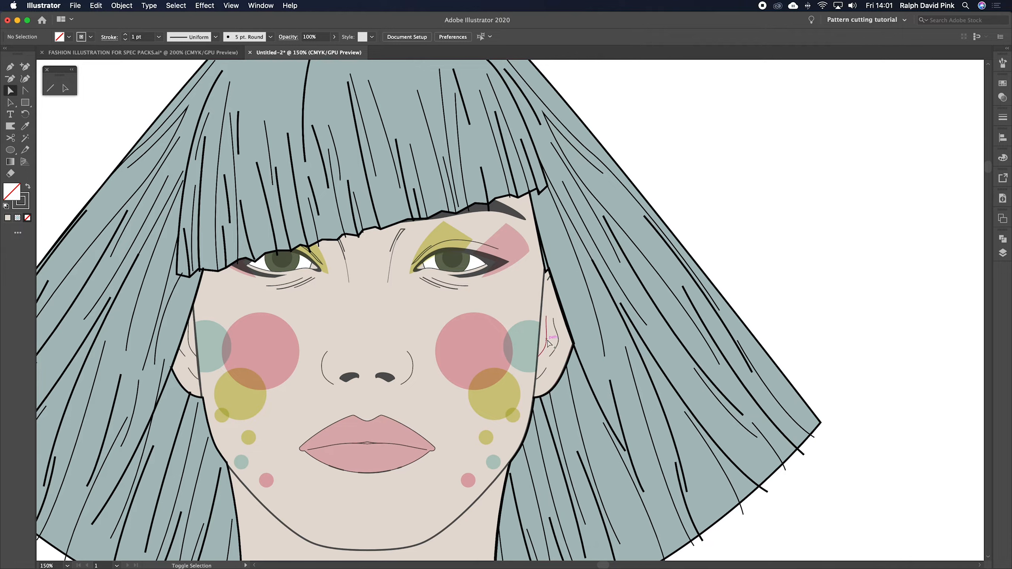
pyautogui.click(559, 345)
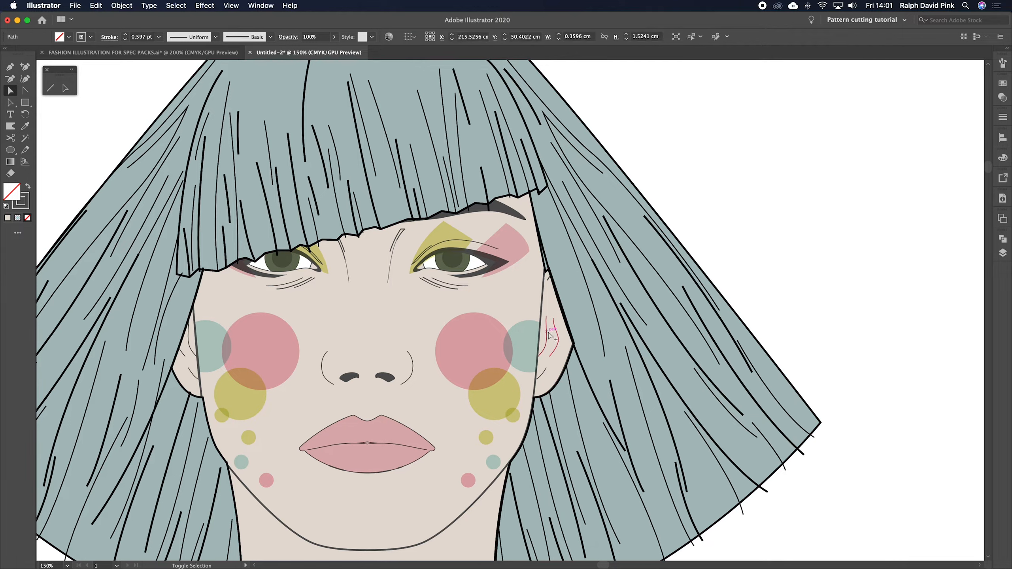
pyautogui.keyDown('shift'); pyautogui.click(552, 309); pyautogui.keyUp('shift')
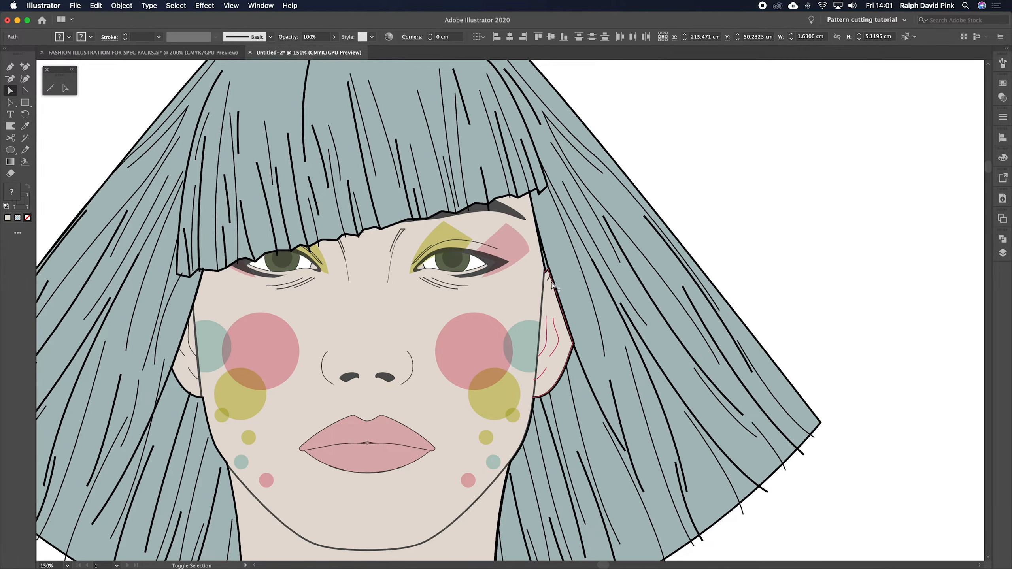
pyautogui.press('super+equal')
pyautogui.press('super+equal')
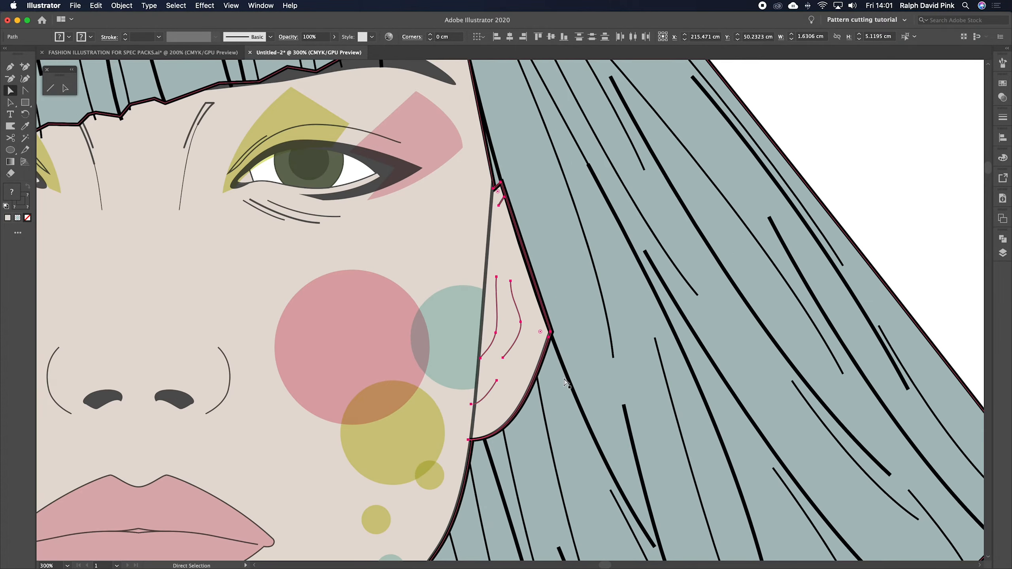
pyautogui.press('super+minus')
pyautogui.press('super+minus')
pyautogui.press('super+minus')
pyautogui.press('super+minus')
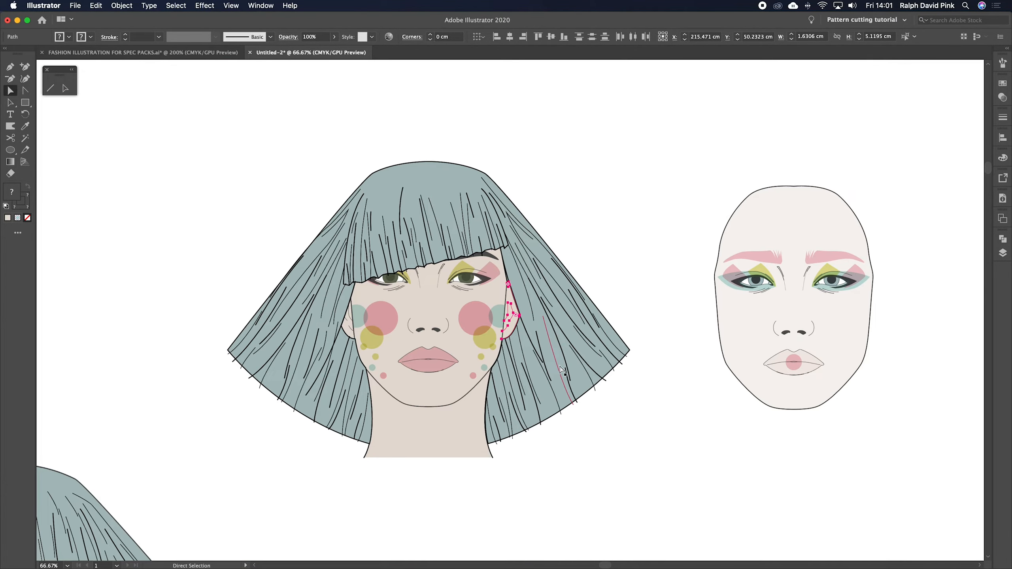
pyautogui.click(608, 233)
# Duplicate the grouped beige face with its ears and neck into the empty area above the wig figure.
pyautogui.click(454, 326)
pyautogui.moveTo(454, 326); pyautogui.dragTo(205, 396)
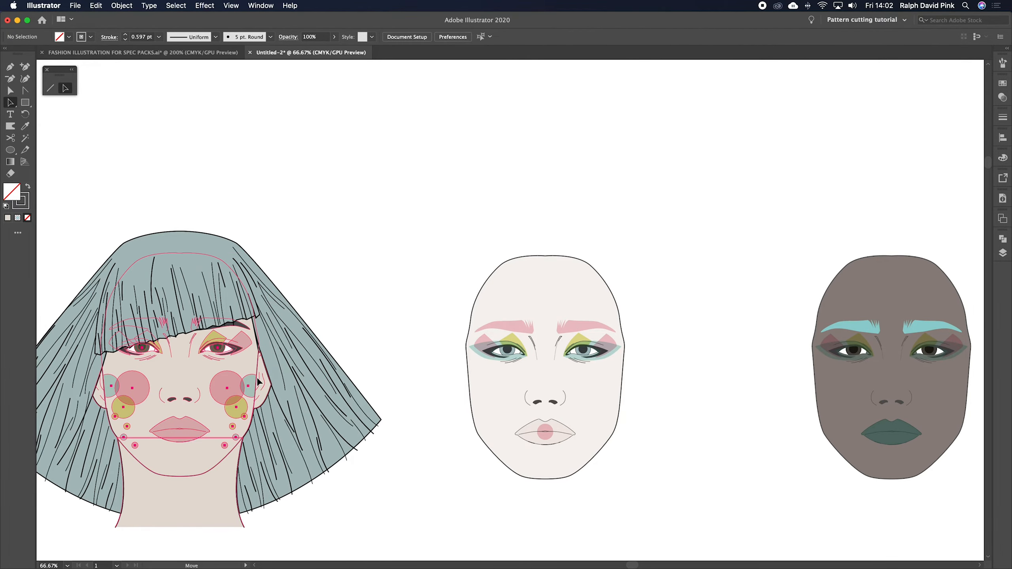
pyautogui.moveTo(256, 377); pyautogui.dragTo(452, 148)
pyautogui.press('a')
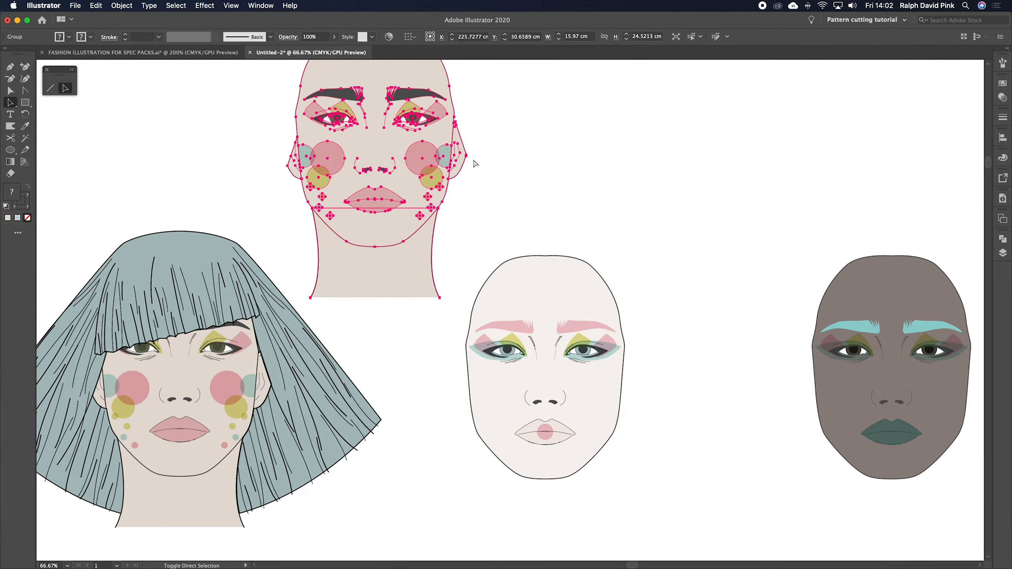
pyautogui.keyDown('super'); pyautogui.click(498, 136); pyautogui.keyUp('super')
pyautogui.moveTo(488, 123); pyautogui.dragTo(517, 186)
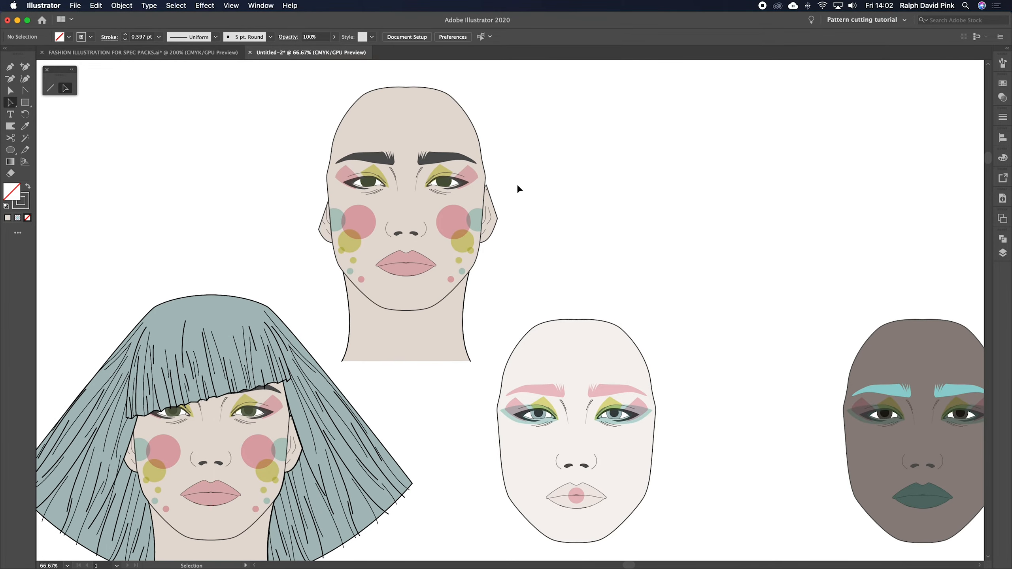
# Group the parts of each ear separately on the duplicated beige face.
pyautogui.moveTo(487, 243); pyautogui.dragTo(488, 243)
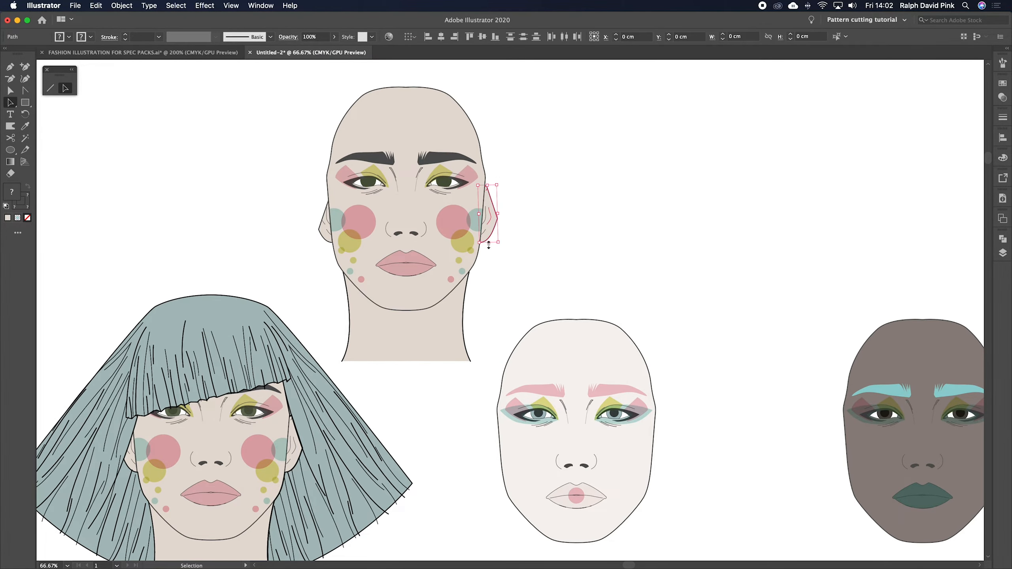
pyautogui.press('super+equal')
pyautogui.press('super+equal')
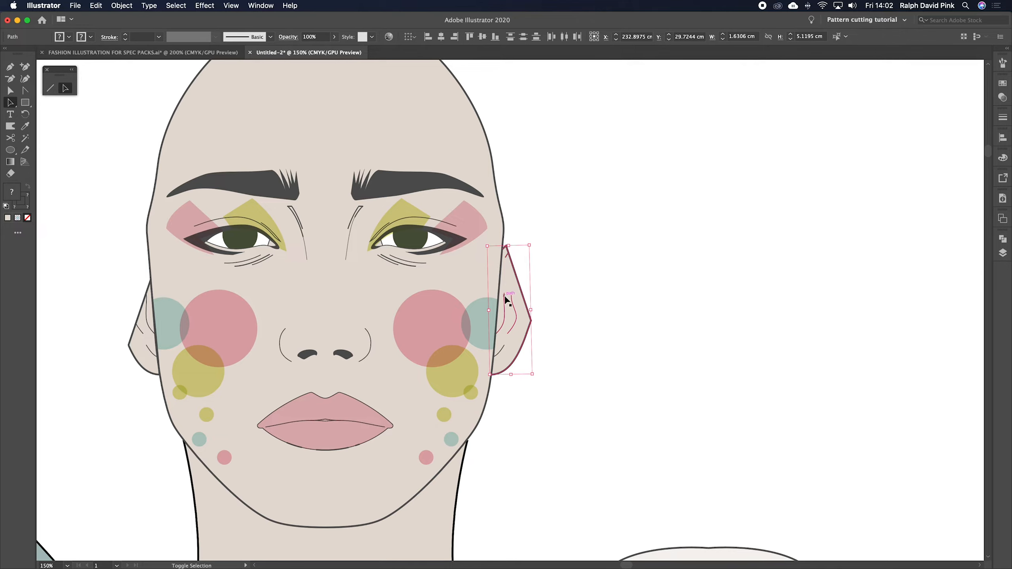
pyautogui.press('super+g')
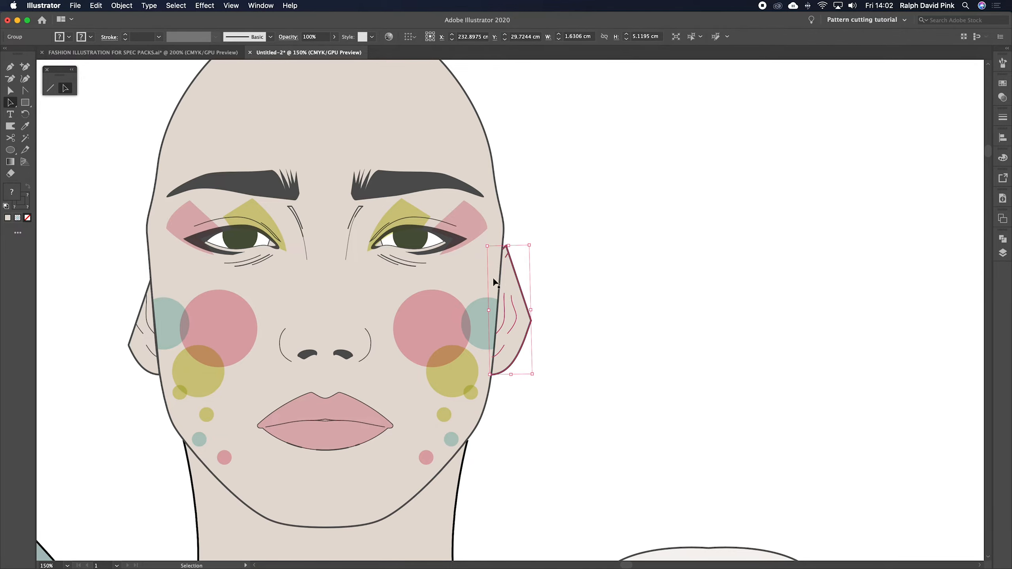
pyautogui.moveTo(146, 358); pyautogui.dragTo(147, 361)
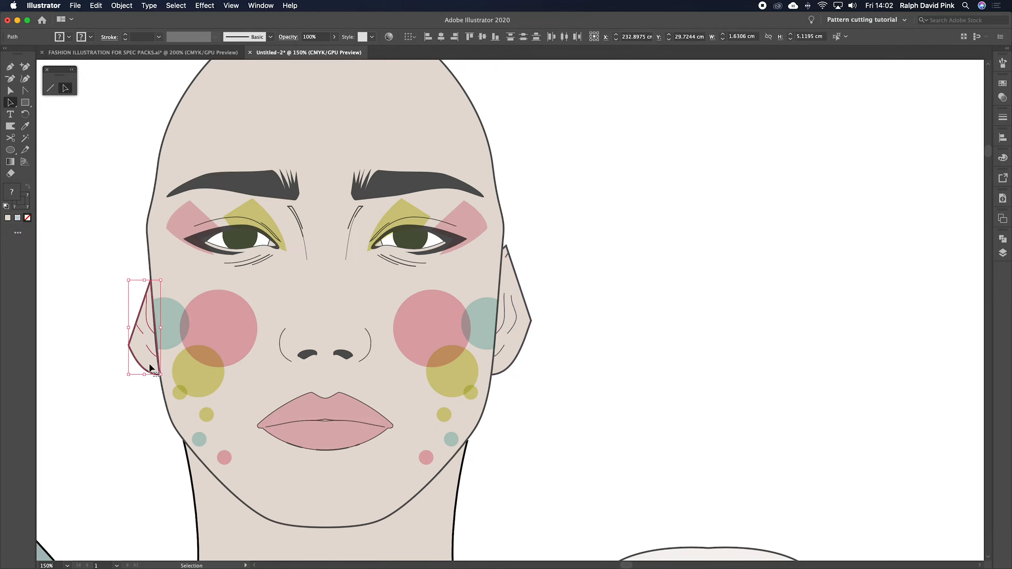
pyautogui.press('super+g')
# Copy both ears from the duplicated beige face and delete the duplicate face and neck.
pyautogui.keyDown('shift'); pyautogui.click(527, 314); pyautogui.keyUp('shift')
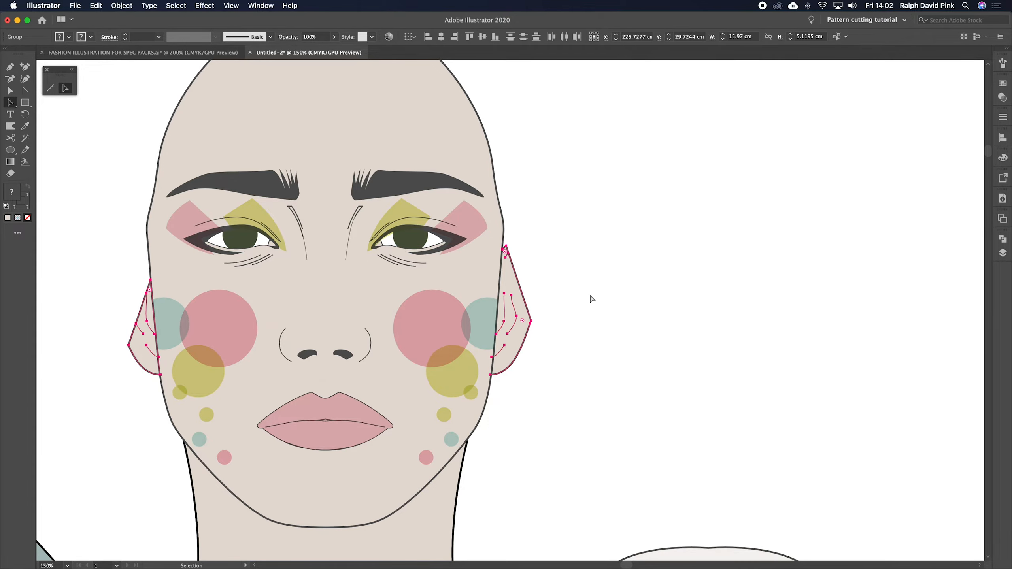
pyautogui.press('super+minus')
pyautogui.press('super+minus')
pyautogui.click(606, 292)
pyautogui.moveTo(609, 177); pyautogui.dragTo(420, 370)
pyautogui.press('Delete')
pyautogui.moveTo(586, 350); pyautogui.dragTo(445, 393)
pyautogui.press('Delete')
# Paste the pair of ears and position them behind the sides of the pale face.
pyautogui.moveTo(606, 342); pyautogui.dragTo(359, 208)
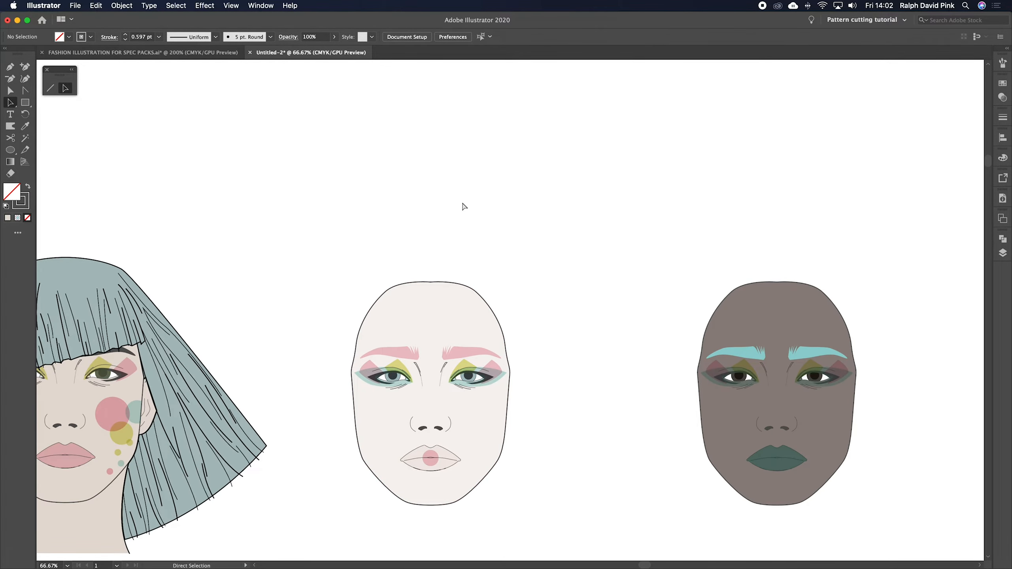
pyautogui.hotkey('ctrl', 'v')
pyautogui.moveTo(578, 338); pyautogui.dragTo(505, 437)
pyautogui.click(539, 387)
# Match the fill of both ears to the pale face's skin colour with the Eyedropper.
pyautogui.hotkey('ctrl', '1')
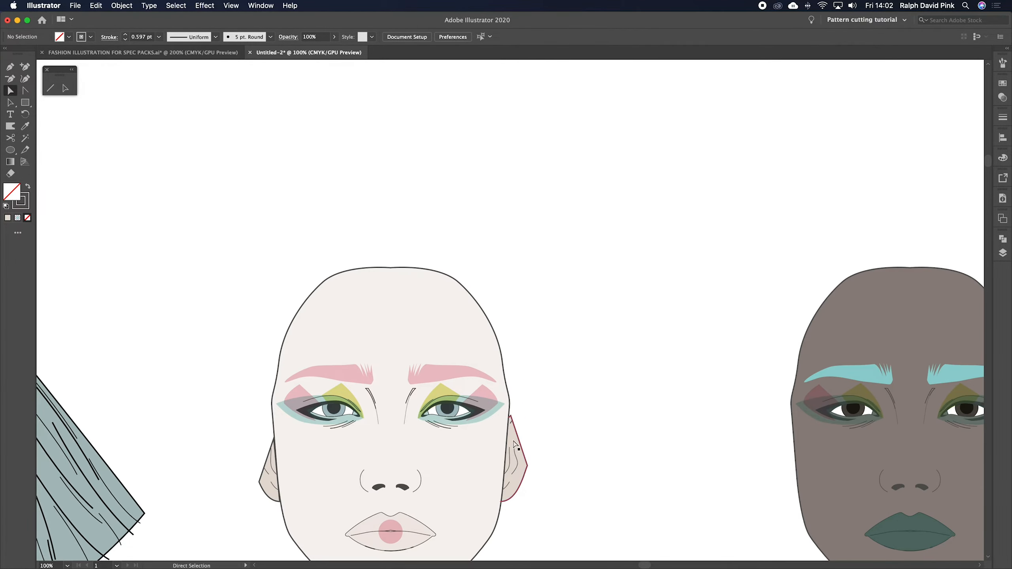
pyautogui.click(509, 419)
pyautogui.keyDown('shift'); pyautogui.click(268, 487); pyautogui.keyUp('shift')
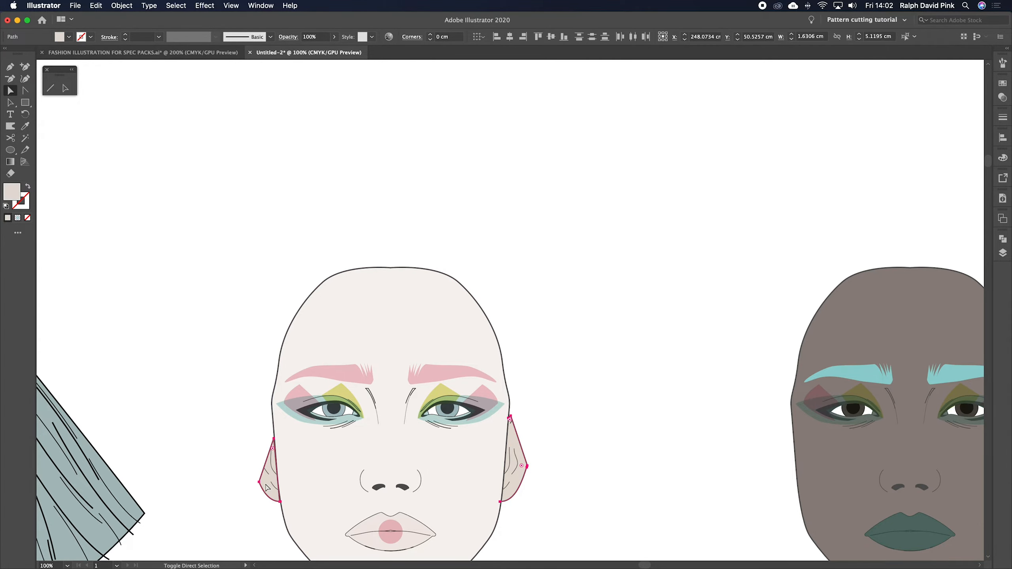
pyautogui.moveTo(278, 403); pyautogui.dragTo(358, 344)
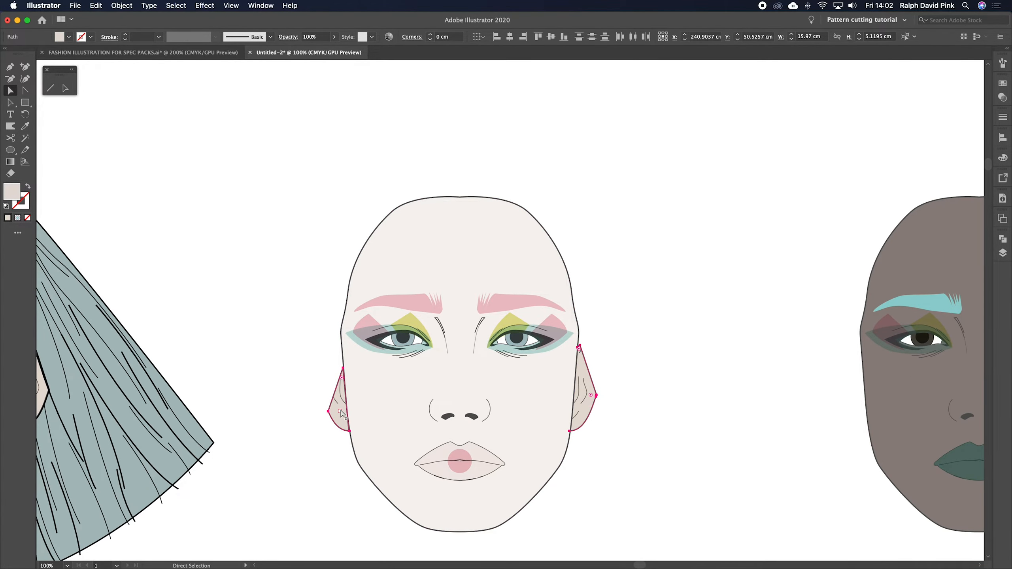
pyautogui.press('i')
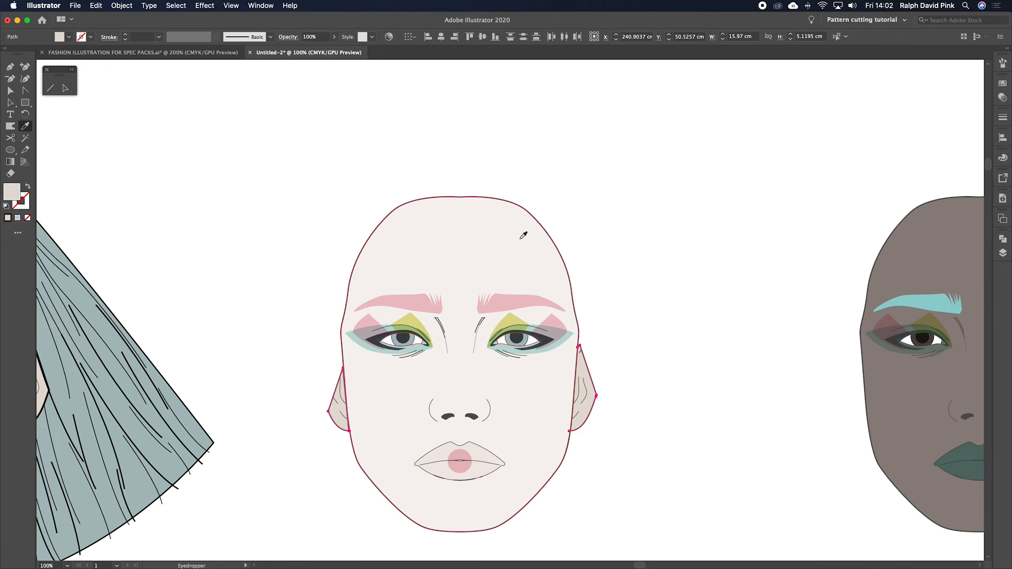
pyautogui.press('super+shift+a')
# Nudge the pair of ears slightly upwards against the pale face.
pyautogui.press('v')
pyautogui.press('v')
pyautogui.click(339, 399)
pyautogui.press('Up')
pyautogui.press('Up')
pyautogui.press('Up')
pyautogui.press('Up')
pyautogui.press('Up')
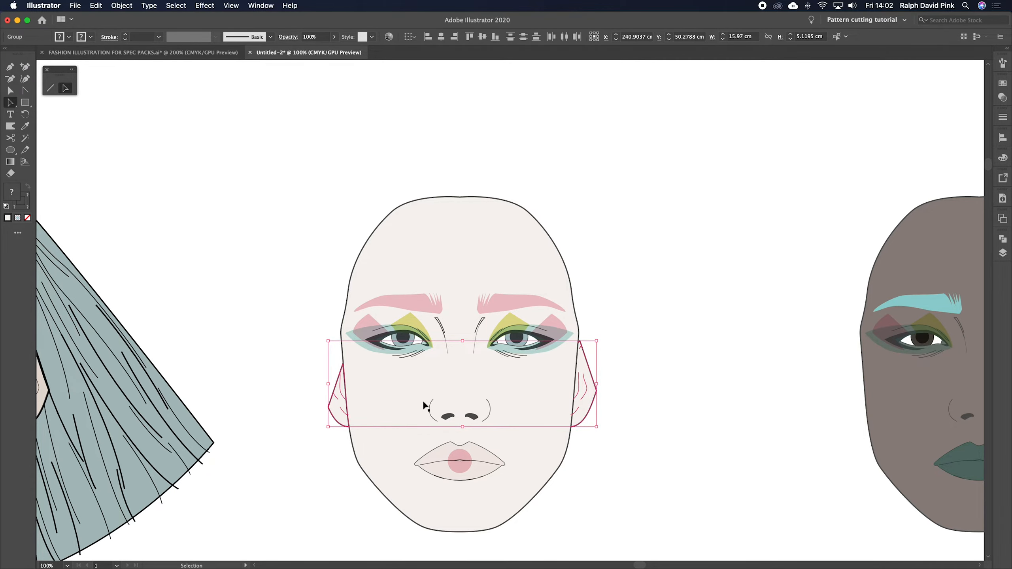
pyautogui.press('super+shift+a')
# Space the dark face and the pale face farther to the right, and place a copy of the wig over the pale face.
pyautogui.press('super+minus')
pyautogui.moveTo(712, 385); pyautogui.dragTo(847, 333)
pyautogui.moveTo(595, 243); pyautogui.dragTo(425, 442)
pyautogui.moveTo(457, 372); pyautogui.dragTo(534, 372)
pyautogui.click(639, 301)
pyautogui.moveTo(297, 333); pyautogui.dragTo(651, 346)
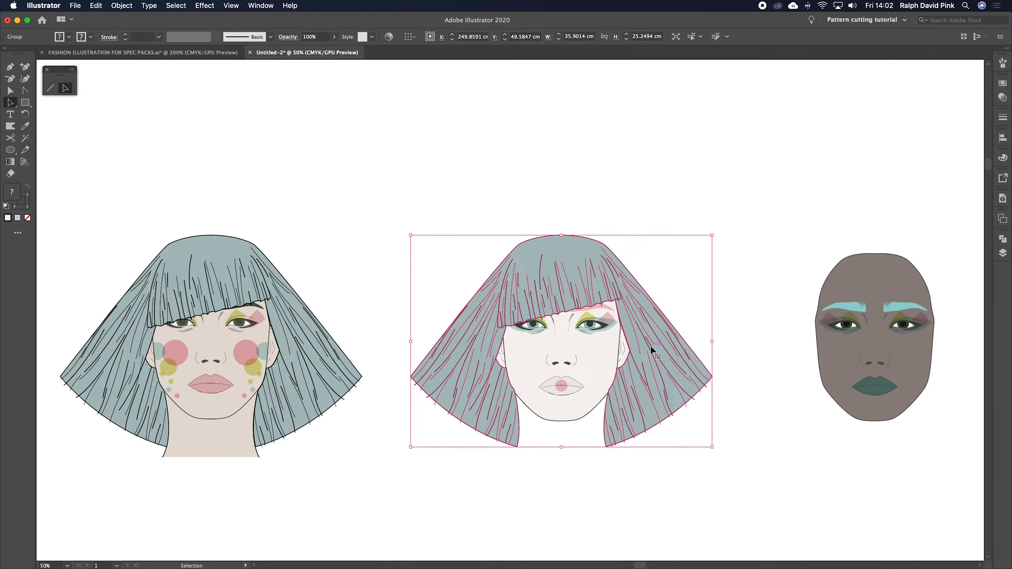
pyautogui.click(745, 287)
# Copy the beige neck fill and its outlines from the first figure to beneath the pale face.
pyautogui.hscroll(5, 640, 317)
pyautogui.press('a')
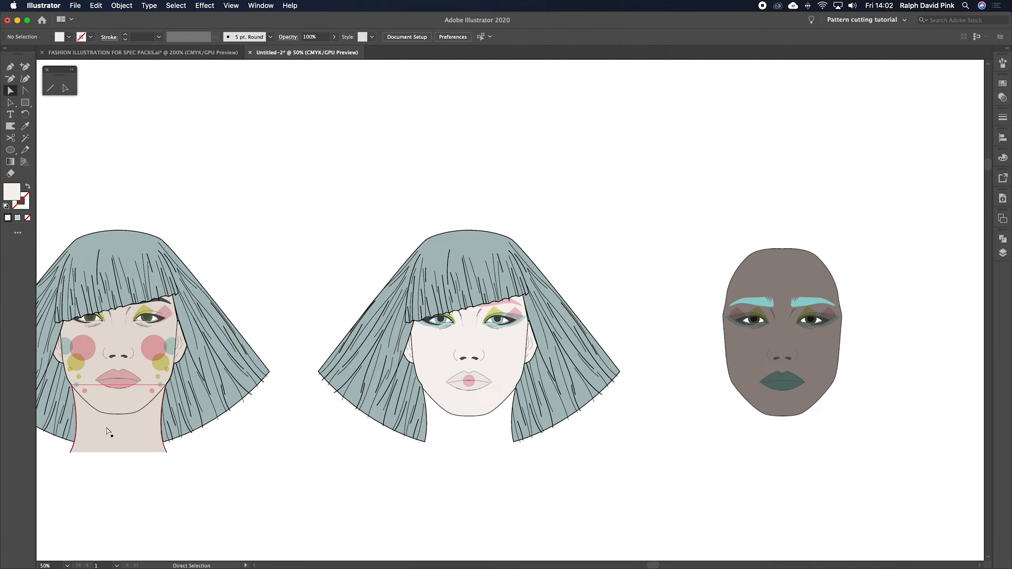
pyautogui.moveTo(144, 443); pyautogui.dragTo(495, 439)
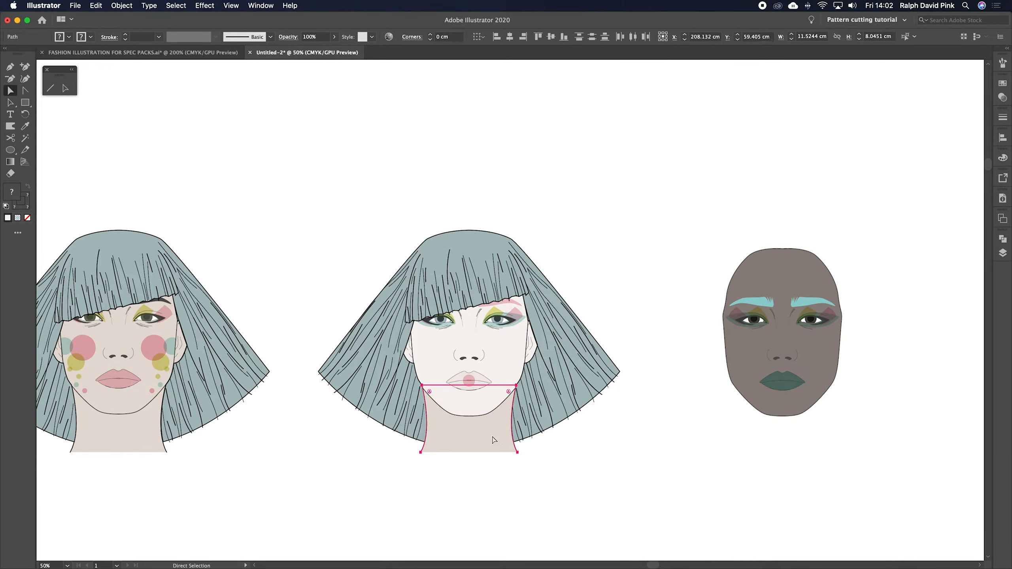
pyautogui.click(474, 456)
# Match the copied neck's fill to the pale face's skin colour with the Eyedropper.
pyautogui.click(483, 439)
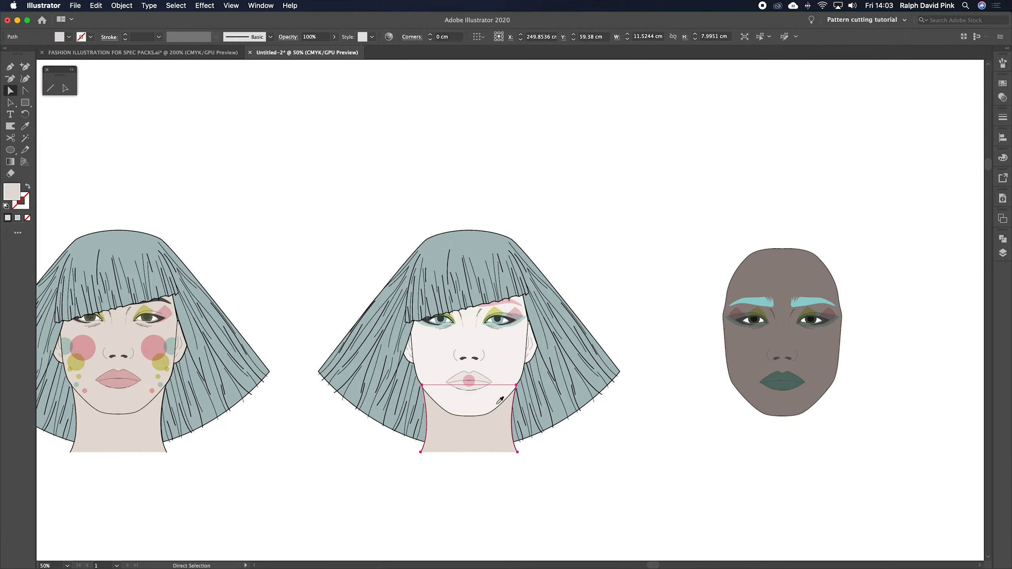
pyautogui.press('i')
pyautogui.click(505, 371)
pyautogui.press('v')
pyautogui.click(605, 478)
# Copy both ears of the pale face, undoing the stray duplicate of one ear.
pyautogui.hscroll(2, 605, 463)
pyautogui.press('a')
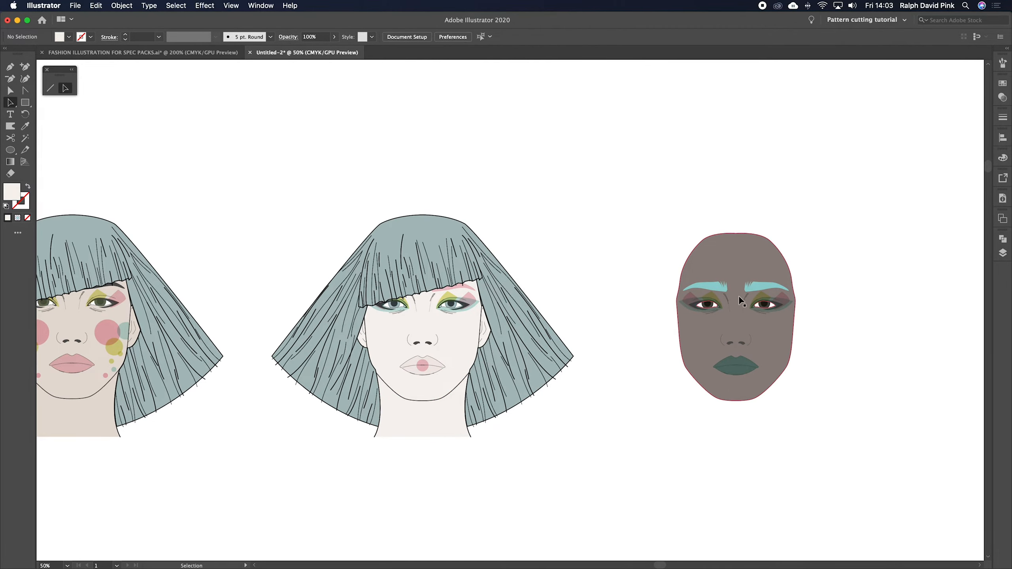
pyautogui.moveTo(486, 333); pyautogui.dragTo(588, 331)
pyautogui.press('super+z')
pyautogui.click(566, 275)
pyautogui.press('super+z')
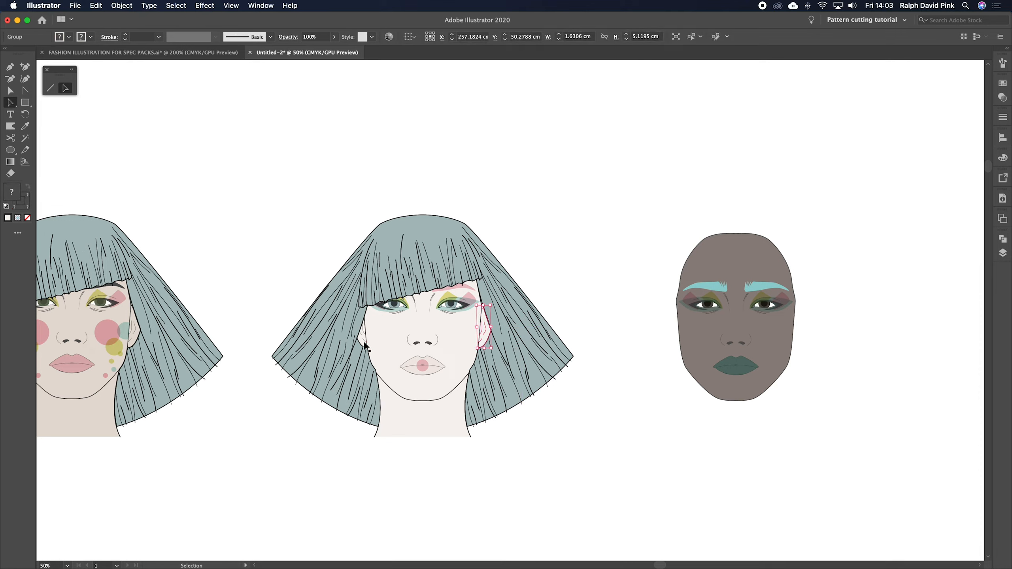
pyautogui.keyDown('shift'); pyautogui.click(366, 344); pyautogui.keyUp('shift')
# Undo the recent neck, wig and face placement edits and redo them all.
pyautogui.press('super+z')
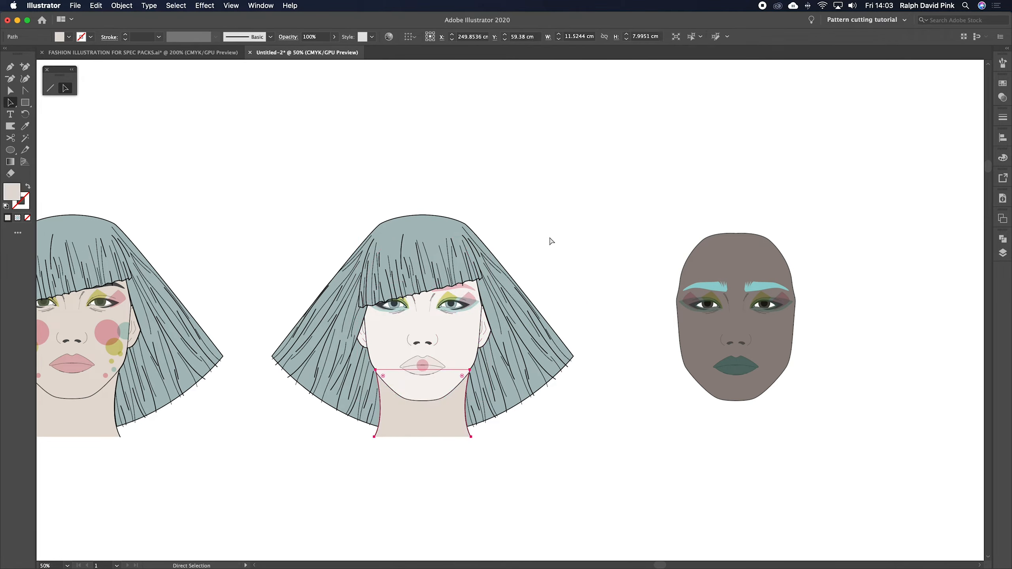
pyautogui.press('super+z')
pyautogui.press('super+z')
pyautogui.press('super+z')
pyautogui.press('super+z')
pyautogui.press('super+z')
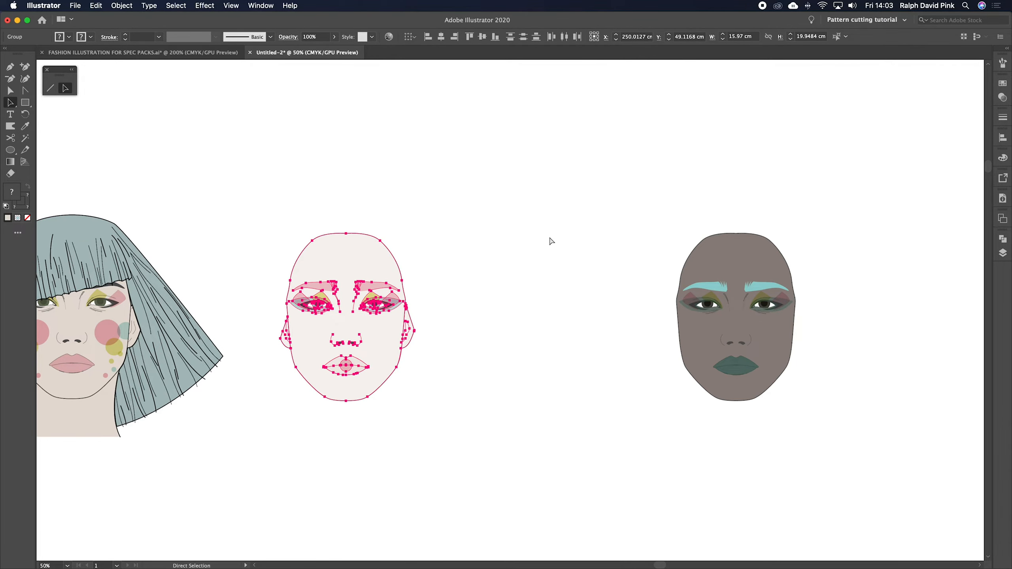
pyautogui.press('super+z')
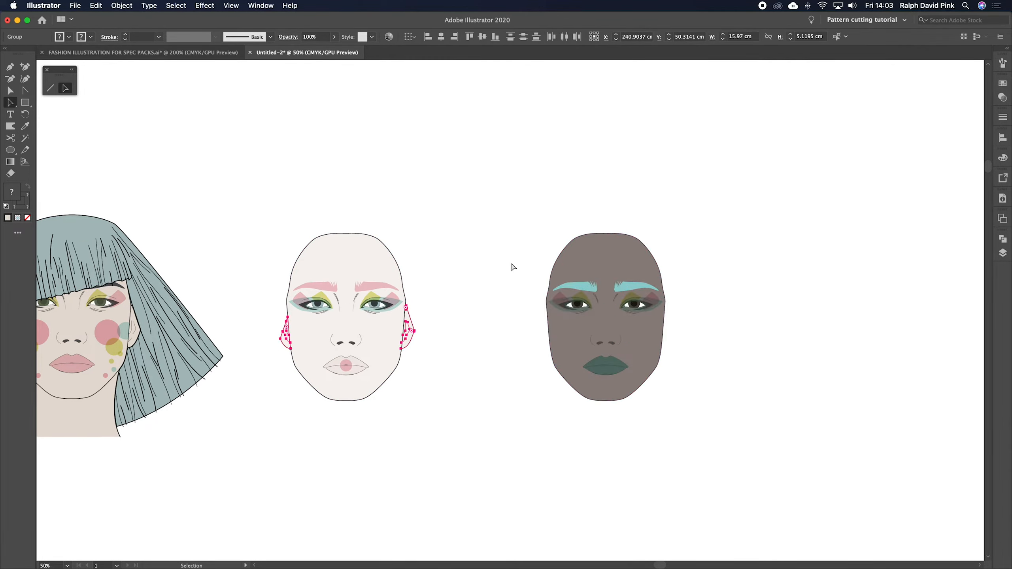
pyautogui.press('super+z')
pyautogui.press('super+shift+z')
pyautogui.press('super+shift+z')
pyautogui.press('super+shift+z')
pyautogui.press('super+shift+z')
pyautogui.press('super+shift+z')
pyautogui.press('super+shift+z')
pyautogui.press('super+shift+z')
pyautogui.press('super+shift+z')
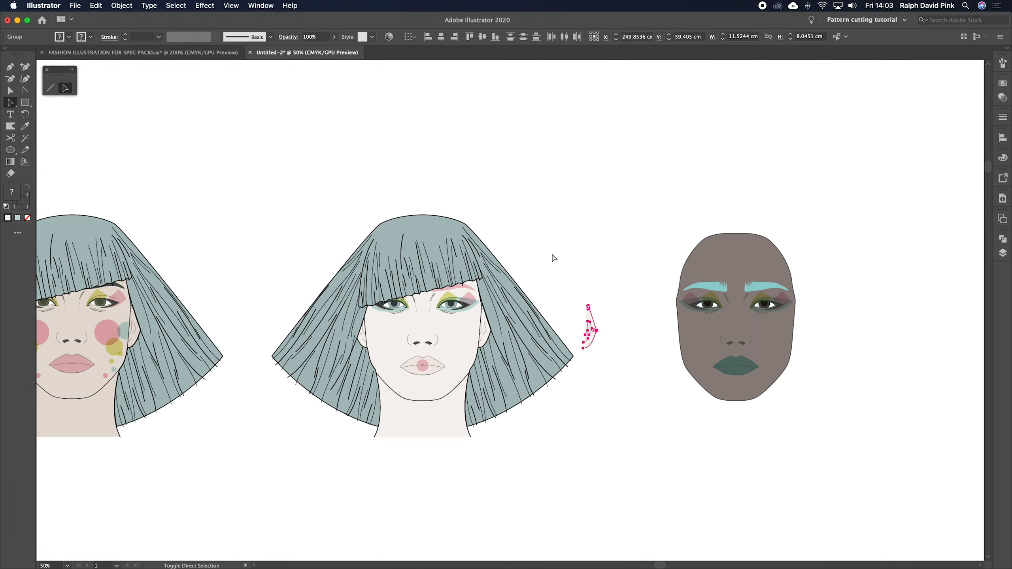
# Remove the stray ear beside the second wig, and paste the pair of ears behind the sides of the dark face.
pyautogui.click(563, 254)
pyautogui.moveTo(636, 272); pyautogui.dragTo(516, 347)
pyautogui.press('super+x')
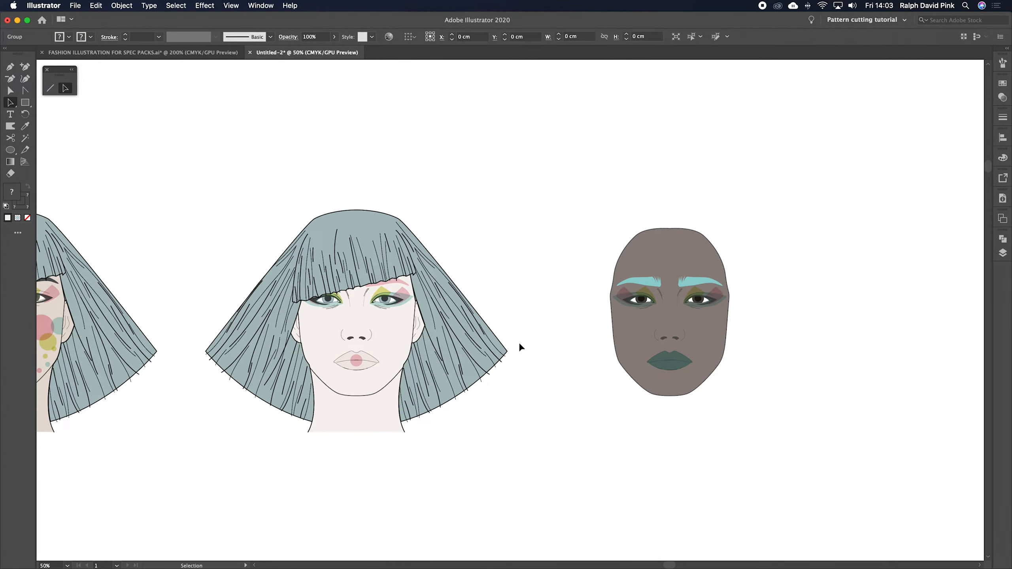
pyautogui.press('super+v')
pyautogui.moveTo(573, 316); pyautogui.dragTo(729, 339)
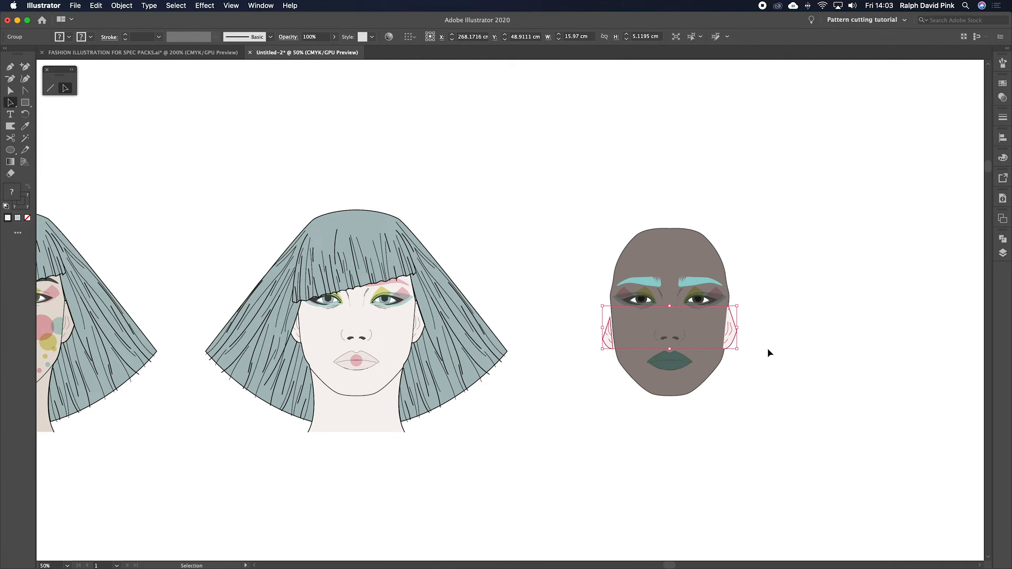
pyautogui.hscroll(5, 768, 348)
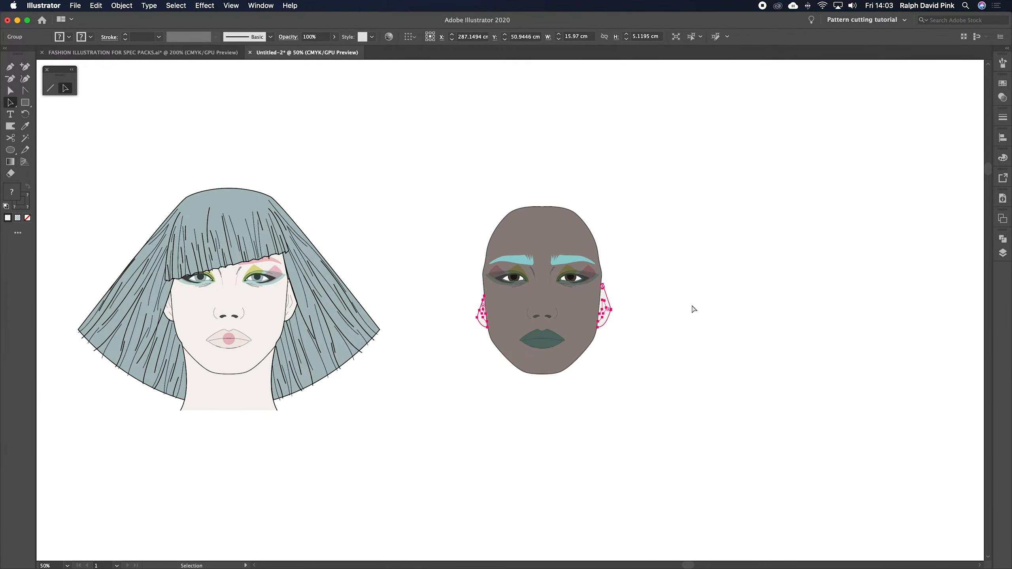
# Match the fill of the dark face's two ears to its skin colour with the Eyedropper and nudge the ears slightly.
pyautogui.press('super+equal')
pyautogui.click(692, 309)
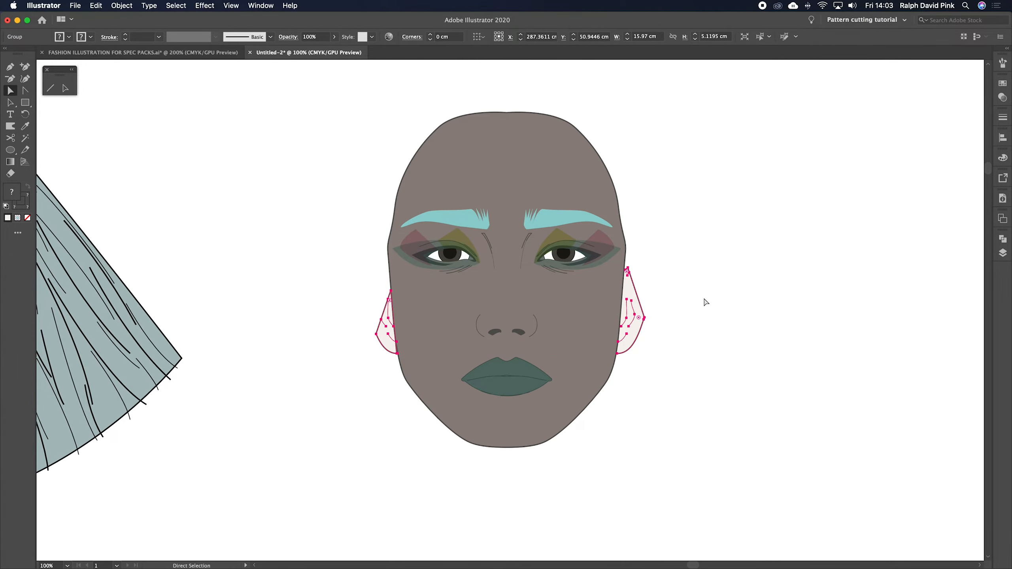
pyautogui.click(631, 295)
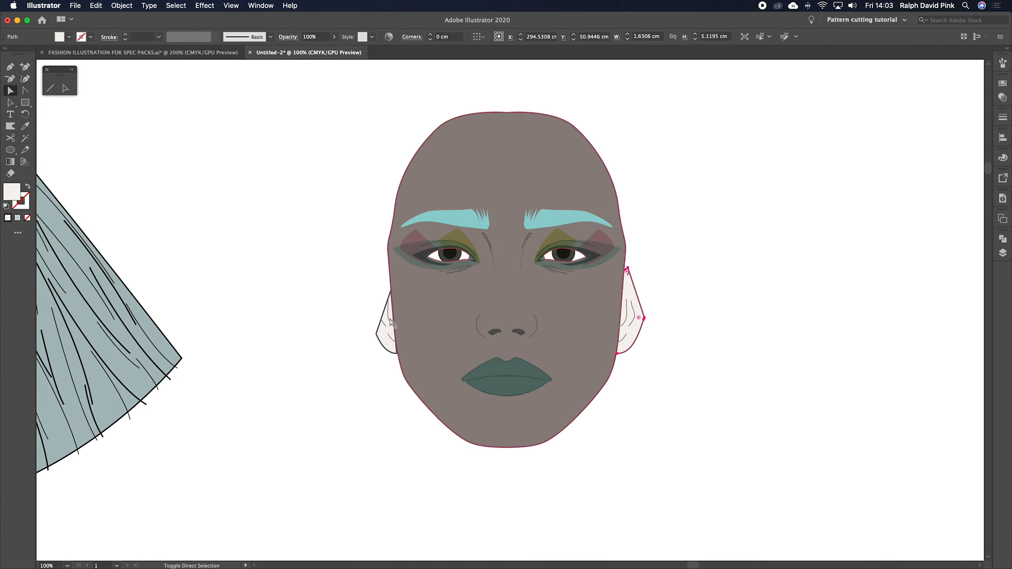
pyautogui.keyDown('shift'); pyautogui.click(385, 339); pyautogui.keyUp('shift')
pyautogui.click(25, 126)
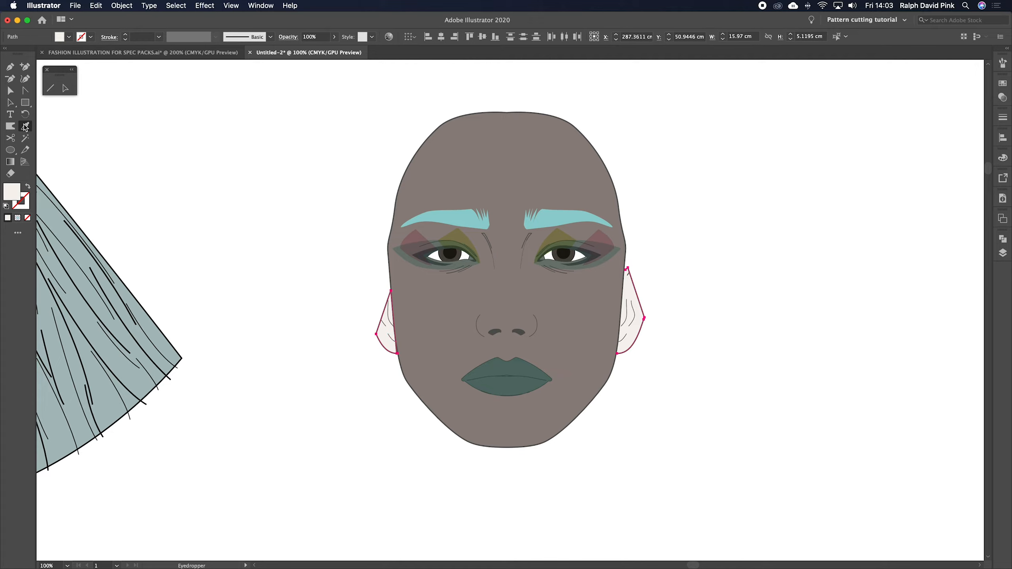
pyautogui.click(442, 310)
pyautogui.press('super+shift+a')
pyautogui.press('a')
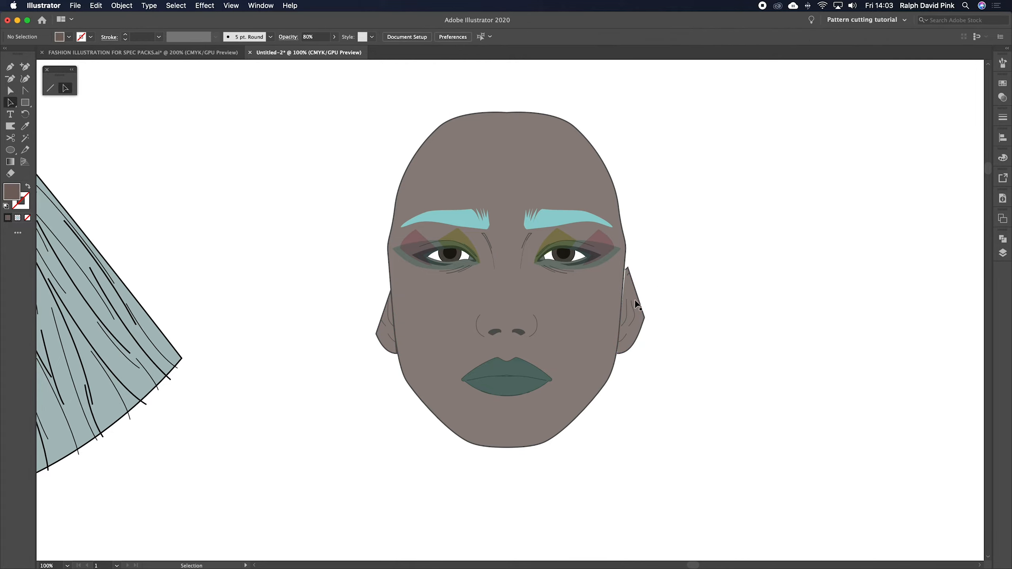
pyautogui.click(635, 306)
pyautogui.press('Right')
pyautogui.click(674, 263)
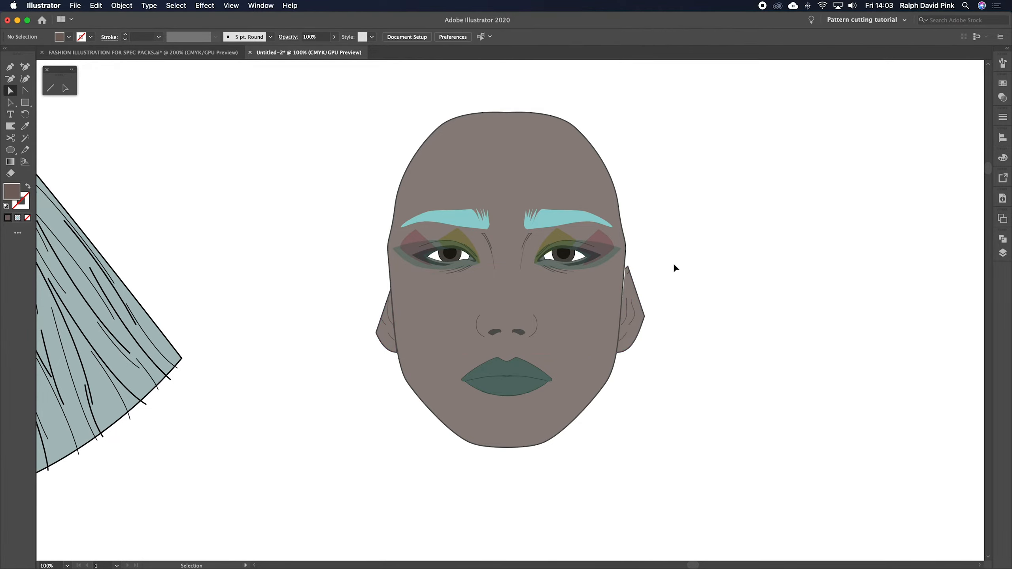
# Place a copy of the pale head's grey-blue wig over the dark face and fine-tune its height.
pyautogui.press('super+minus')
pyautogui.press('super+minus')
pyautogui.moveTo(674, 265); pyautogui.dragTo(796, 237)
pyautogui.press('a')
pyautogui.keyDown('alt'); pyautogui.moveTo(383, 213); pyautogui.dragTo(658, 224); pyautogui.keyUp('alt')
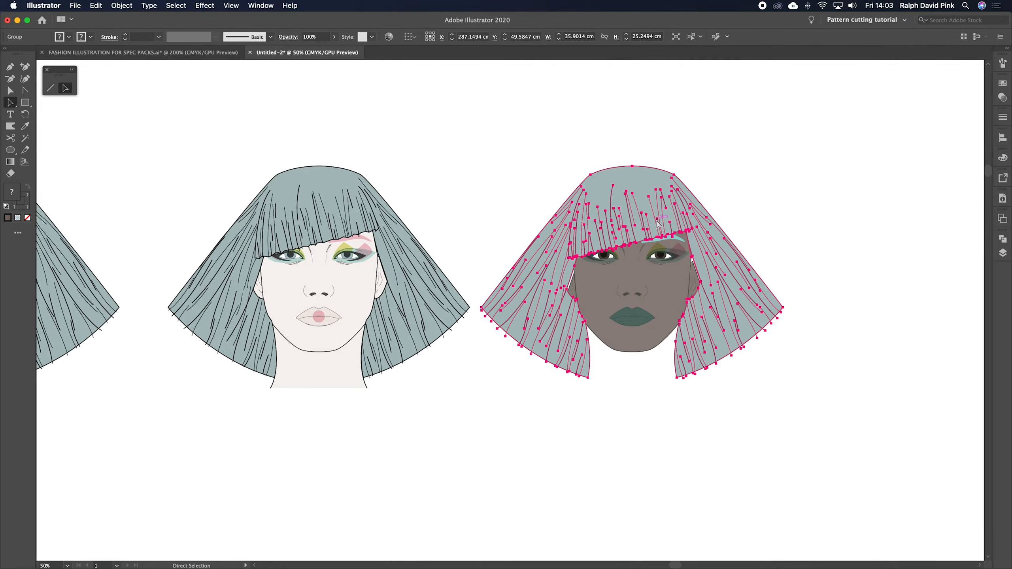
pyautogui.press('super+plus')
pyautogui.press('super+plus')
pyautogui.press('Down')
pyautogui.press('Down')
pyautogui.press('Up')
pyautogui.press('Up')
pyautogui.press('Up')
pyautogui.press('Up')
# Nudge the grey-blue wig on the pale head slightly downward.
pyautogui.press('space')
pyautogui.moveTo(512, 230); pyautogui.dragTo(783, 191)
pyautogui.click(342, 364)
pyautogui.press('Down')
pyautogui.press('Down')
pyautogui.press('Down')
pyautogui.press('Down')
pyautogui.press('Down')
pyautogui.press('Down')
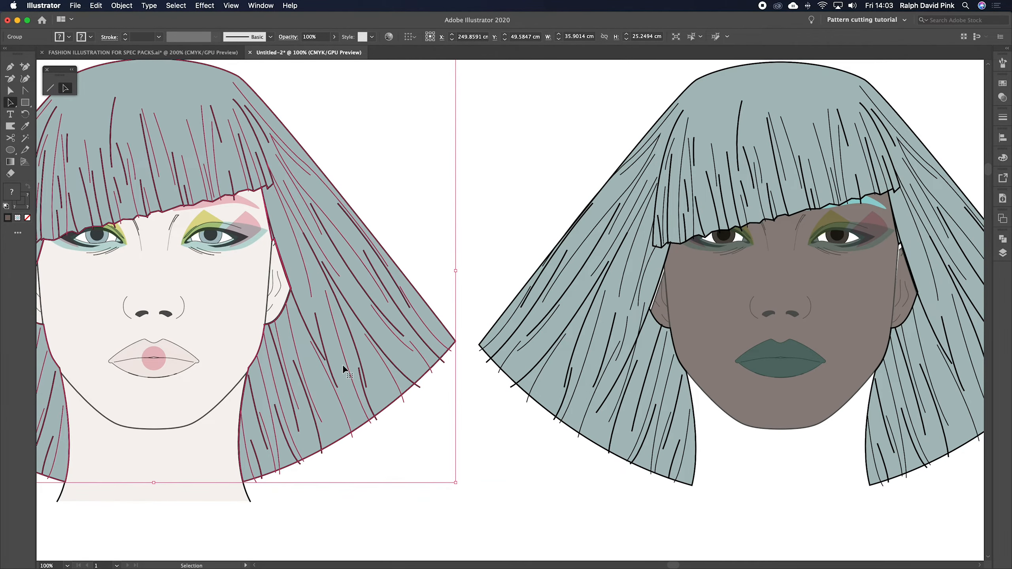
# Nudge both ears of the pale face down so they sit better beneath the wig.
pyautogui.click(286, 304)
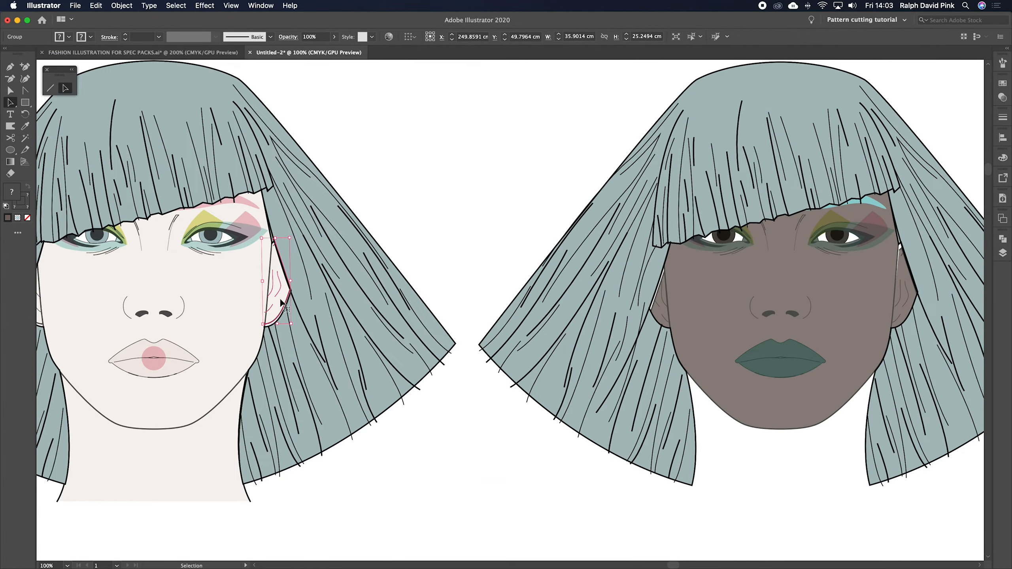
pyautogui.press('space')
pyautogui.moveTo(231, 318); pyautogui.dragTo(395, 298)
pyautogui.keyDown('shift'); pyautogui.click(198, 286); pyautogui.keyUp('shift')
pyautogui.press('Down')
pyautogui.press('Down')
pyautogui.press('Down')
pyautogui.press('Down')
pyautogui.press('Down')
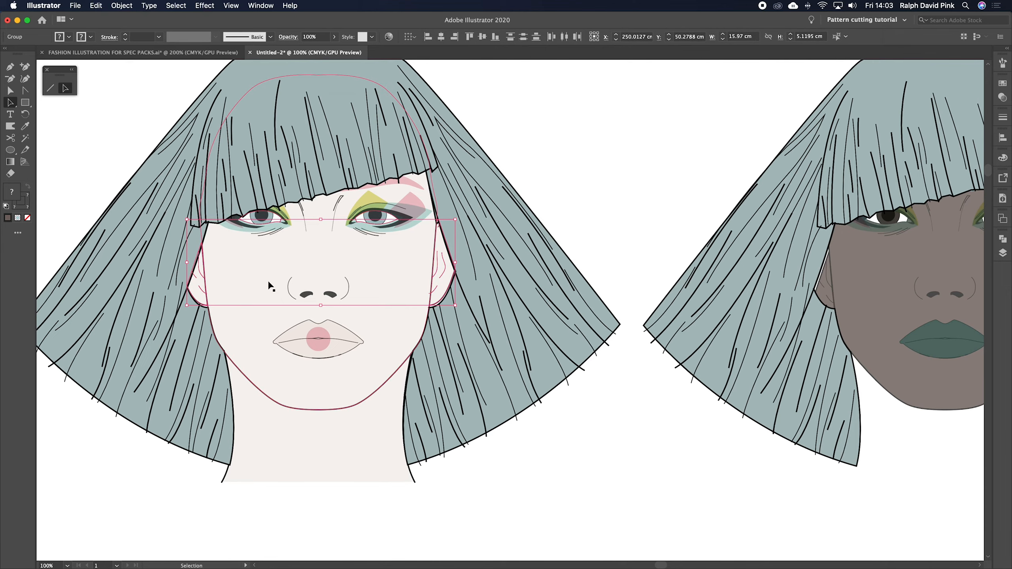
# Nudge the pair of ears on the dark face upward to fit the edge of the wig.
pyautogui.press('space')
pyautogui.moveTo(597, 158); pyautogui.dragTo(183, 175)
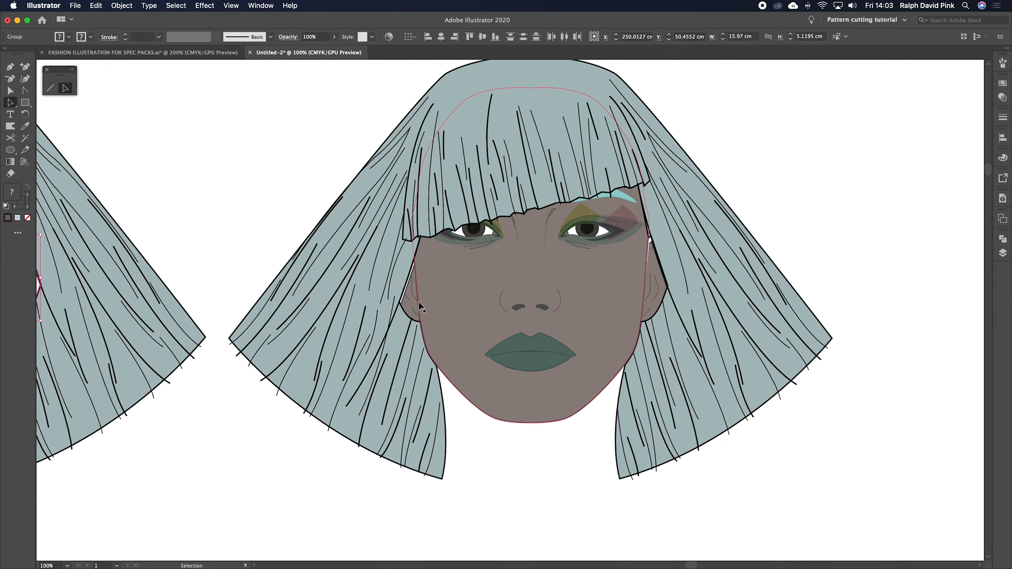
pyautogui.press('Up')
pyautogui.press('Up')
pyautogui.press('Up')
pyautogui.press('Up')
pyautogui.press('Up')
pyautogui.press('Up')
pyautogui.press('Up')
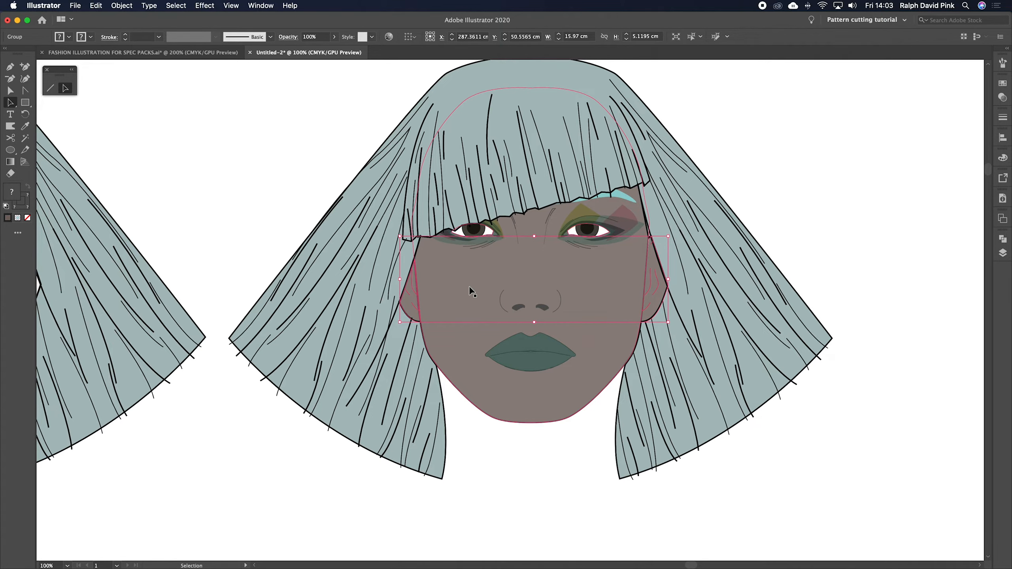
# Move the whole dark head with its wig to the right, to even out the spacing between the three heads.
pyautogui.click(726, 111)
pyautogui.press('super+minus')
pyautogui.press('super+minus')
pyautogui.press('super+minus')
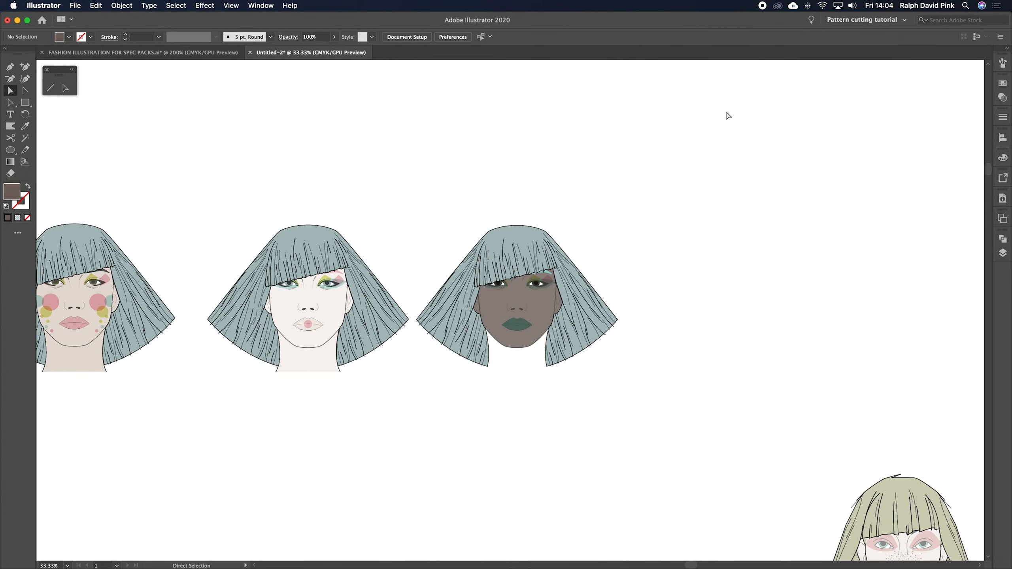
pyautogui.moveTo(556, 206); pyautogui.dragTo(551, 358)
pyautogui.press('a')
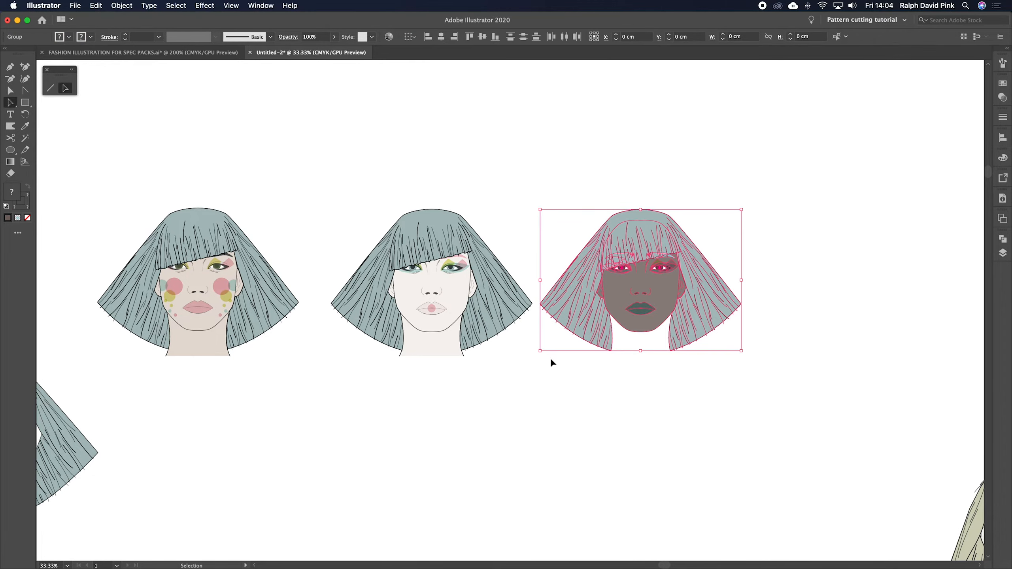
pyautogui.press('Right')
pyautogui.press('Right')
pyautogui.press('Right')
pyautogui.press('Right')
pyautogui.press('Right')
pyautogui.press('Right')
pyautogui.press('Right')
pyautogui.press('Right')
pyautogui.press('Right')
pyautogui.press('Right')
pyautogui.press('Right')
pyautogui.press('Right')
pyautogui.press('Right')
pyautogui.press('Right')
pyautogui.press('Right')
pyautogui.click(551, 357)
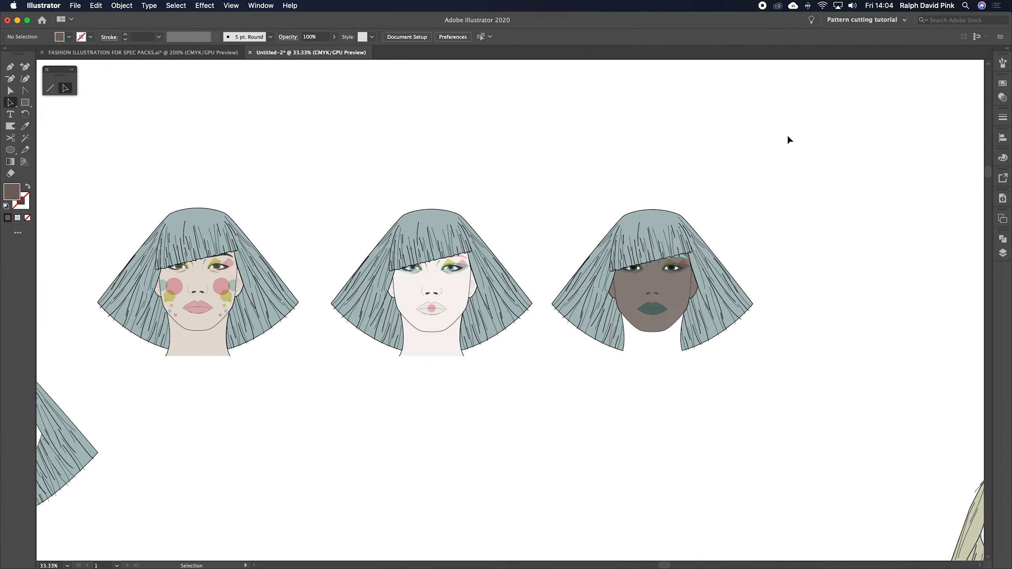
# Fill the dark head's wig with the blonde head's hair colour using the Eyedropper.
pyautogui.hscroll(3, 757, 172)
pyautogui.press('a')
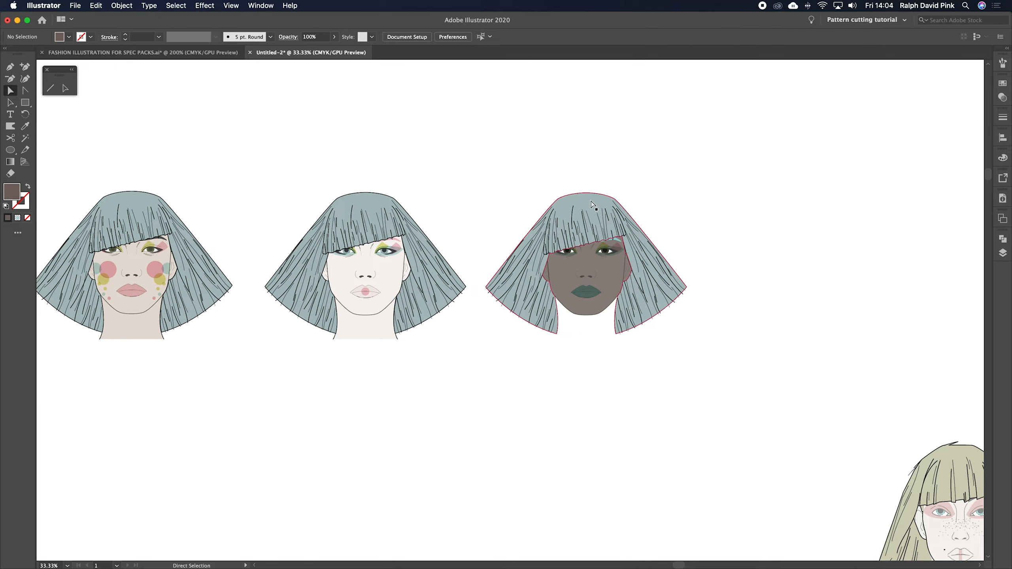
pyautogui.click(591, 201)
pyautogui.click(24, 127)
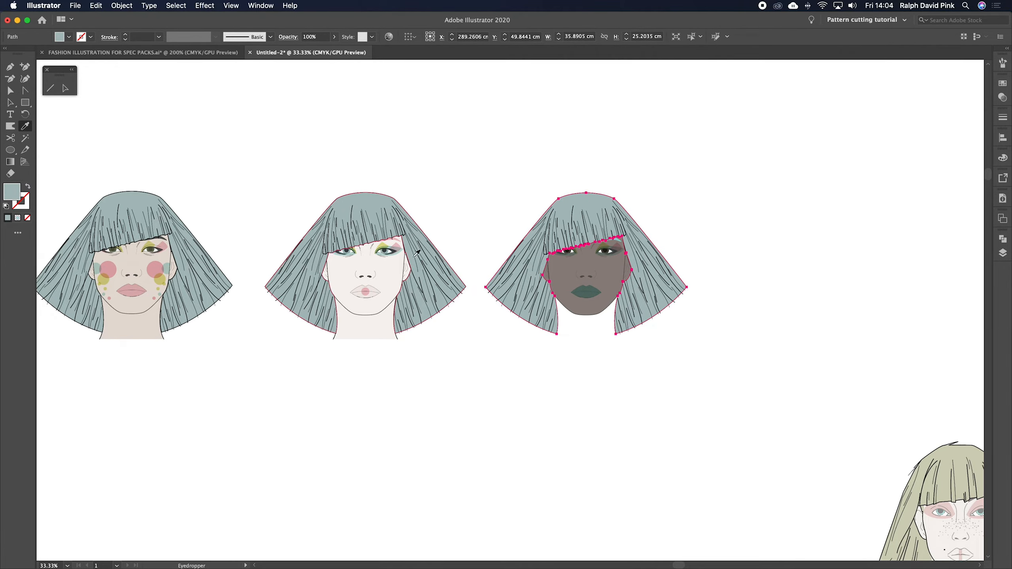
pyautogui.click(955, 454)
pyautogui.click(740, 204)
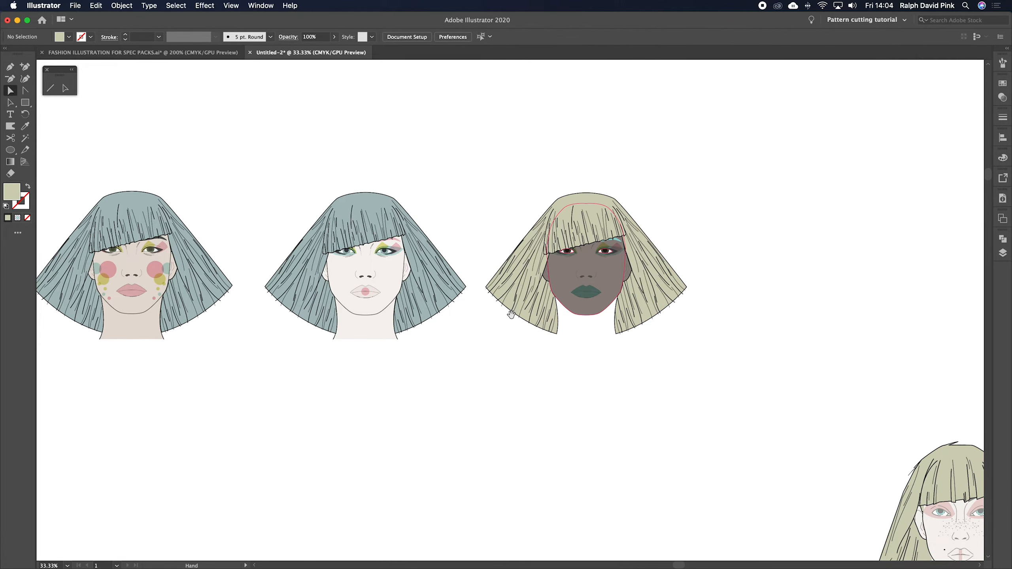
# Apply the pink of the beige face's cheek circle to the dark head's wig with the Eyedropper.
pyautogui.hscroll(-3, 591, 215)
pyautogui.click(617, 209)
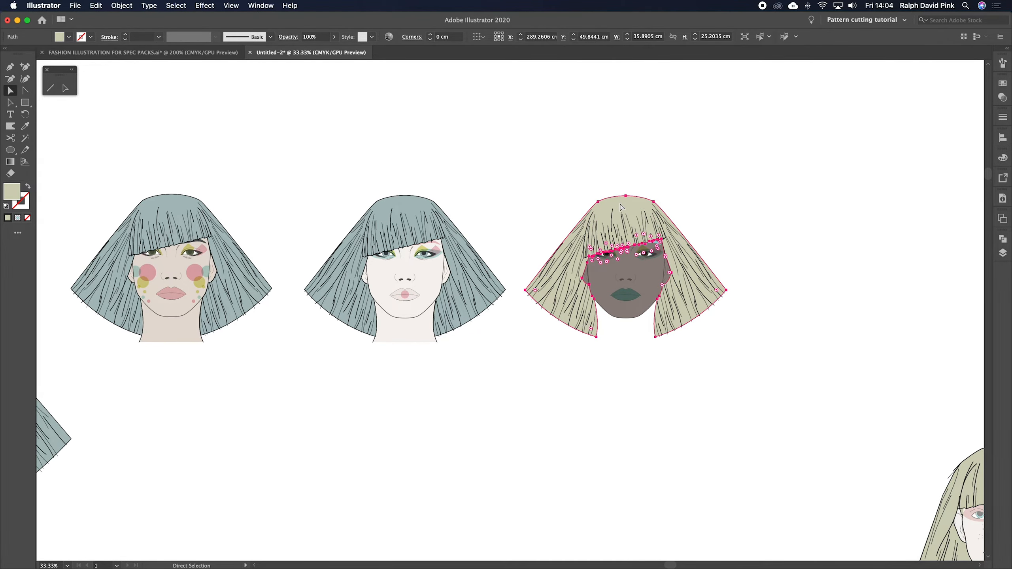
pyautogui.press('i')
pyautogui.click(193, 270)
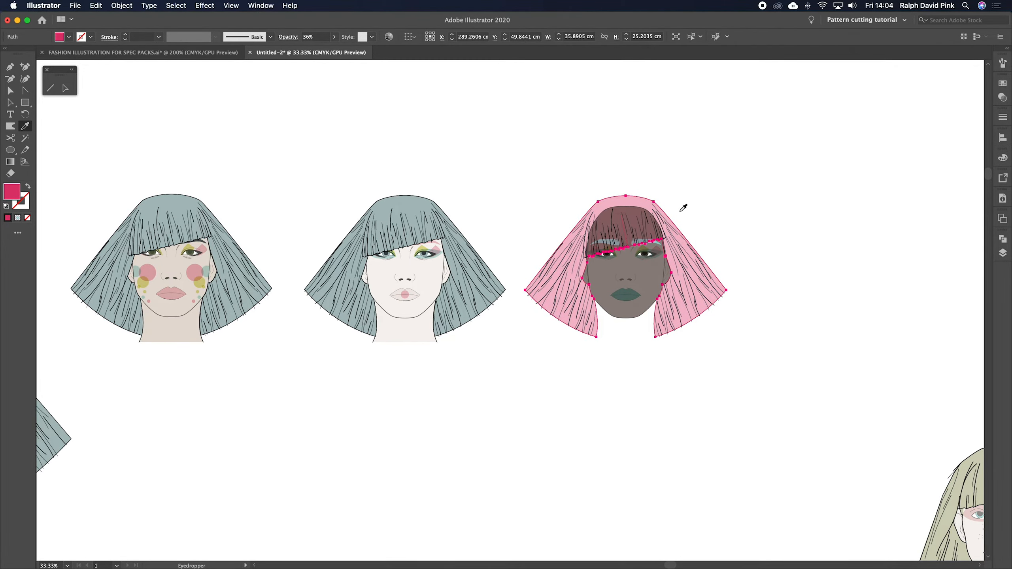
# Set the pink wig's blending mode to Normal and its opacity to 100%.
pyautogui.hscroll(3, 757, 219)
pyautogui.click(1004, 97)
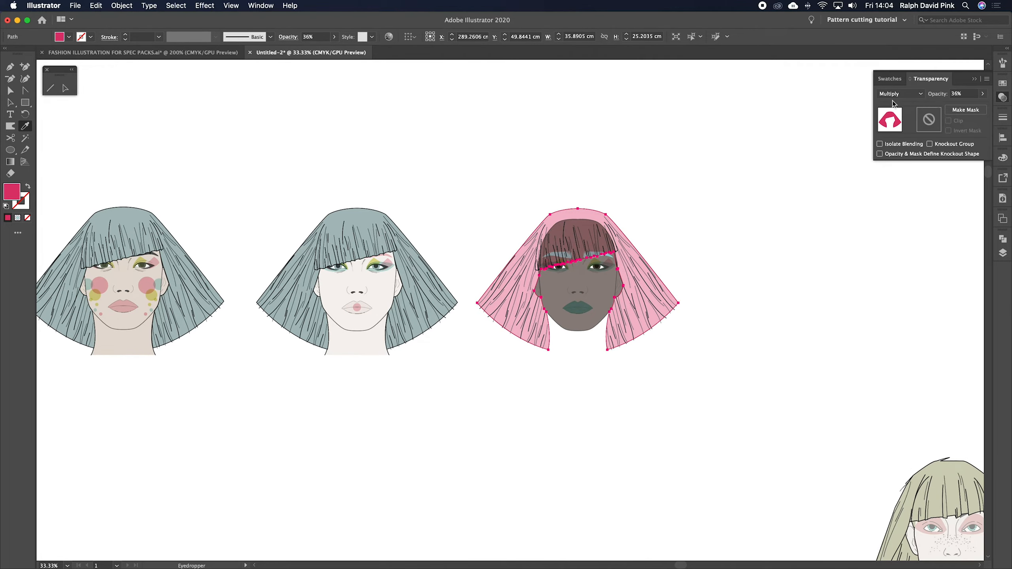
pyautogui.click(897, 94)
pyautogui.click(896, 106)
pyautogui.click(983, 94)
pyautogui.moveTo(1002, 109); pyautogui.dragTo(1003, 109)
pyautogui.press('super+z')
pyautogui.press('super+shift+z')
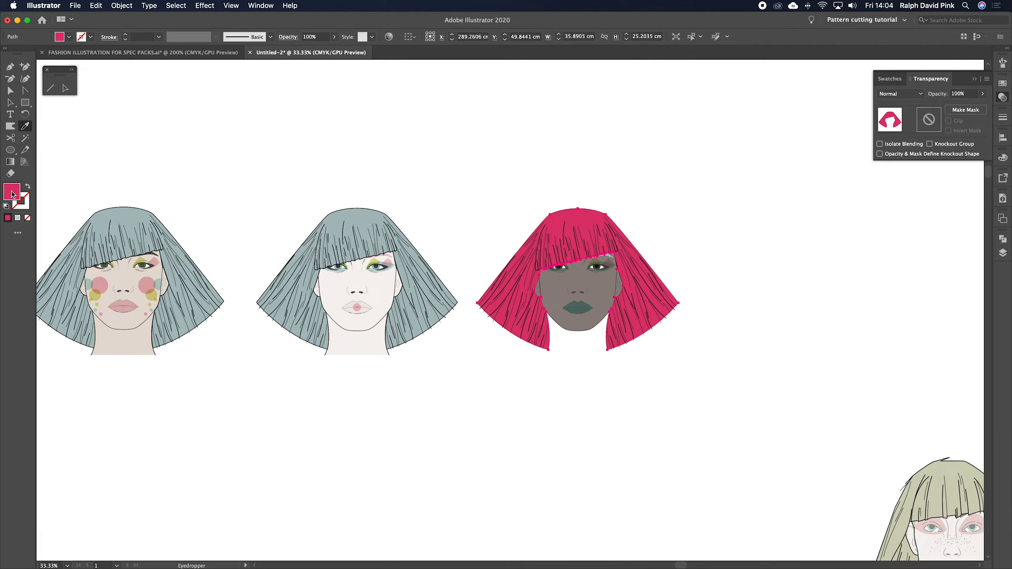
# Change the dark head's wig fill to the softer pink CC85A0.
pyautogui.doubleClick(11, 192)
pyautogui.moveTo(757, 282); pyautogui.dragTo(732, 281)
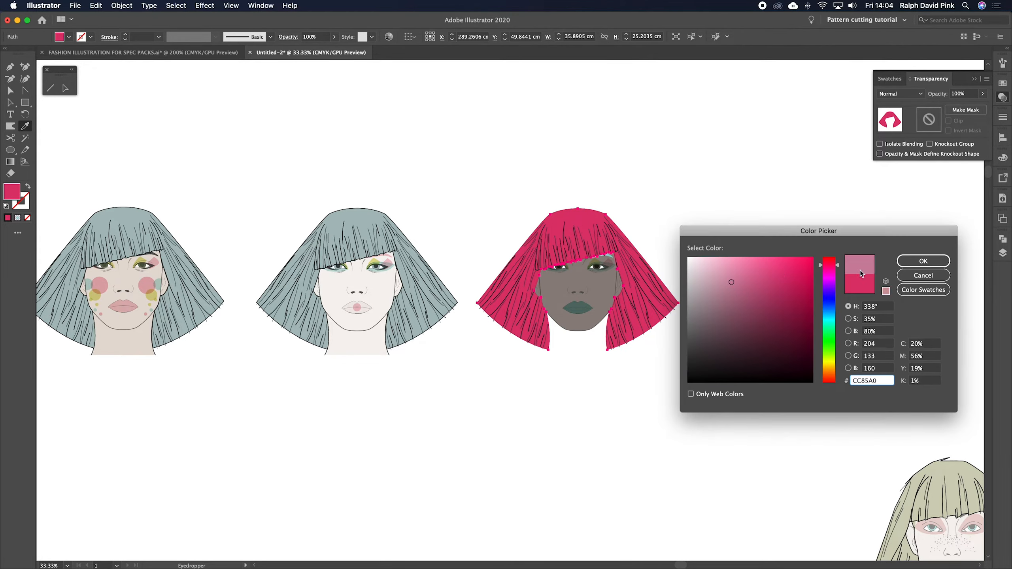
pyautogui.click(916, 261)
pyautogui.press('a')
pyautogui.click(673, 230)
pyautogui.press('super+equal')
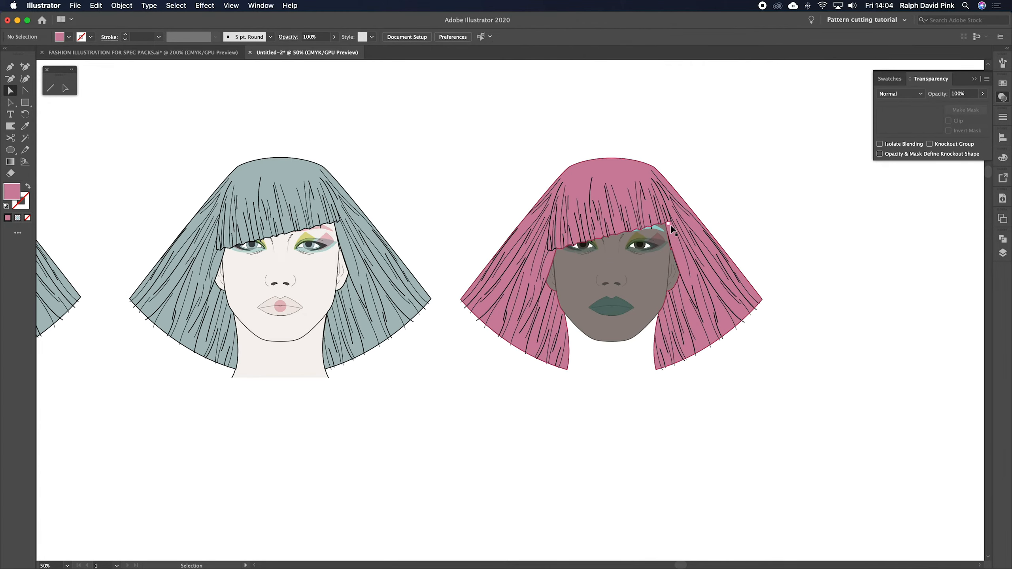
# Duplicate the dark head with the pink wig directly below the original.
pyautogui.moveTo(672, 228); pyautogui.dragTo(824, 219)
pyautogui.press('a')
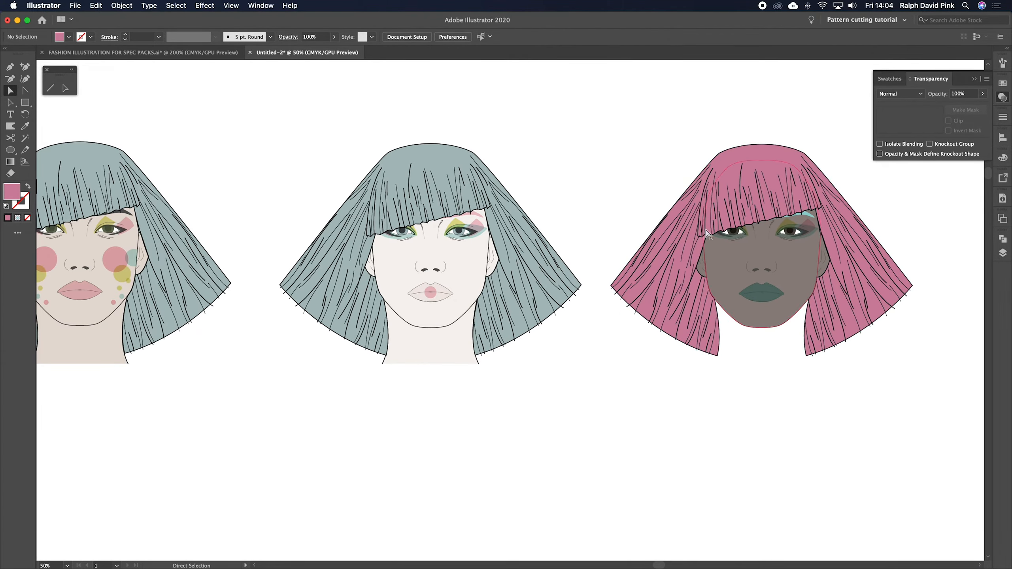
pyautogui.hscroll(5, 679, 207)
pyautogui.press('super+minus')
pyautogui.press('v')
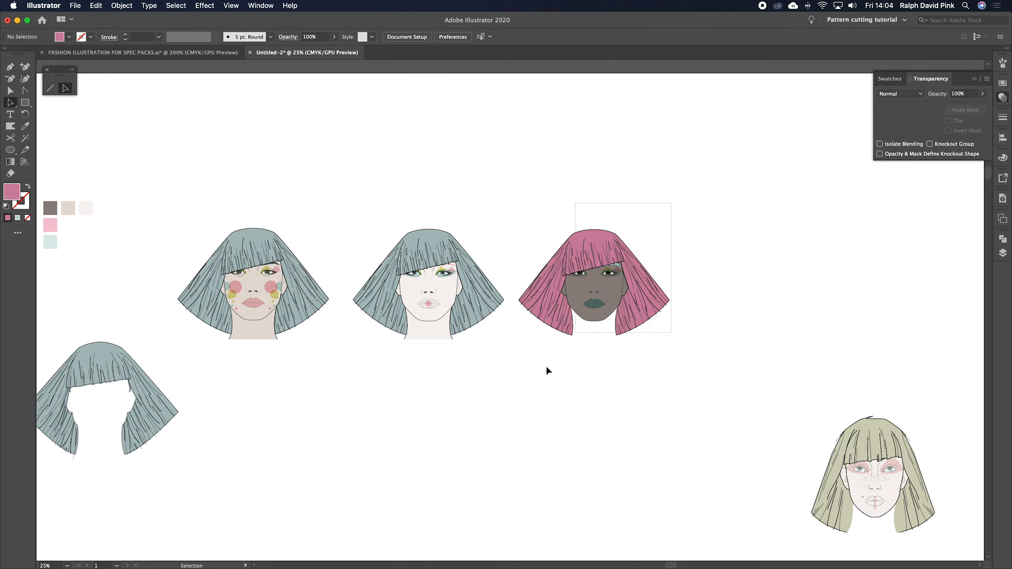
pyautogui.click(575, 313)
pyautogui.moveTo(600, 291); pyautogui.dragTo(599, 418)
# Duplicate the complete pale head with its wig and neck directly below the original.
pyautogui.click(421, 317)
pyautogui.moveTo(486, 198); pyautogui.dragTo(381, 386)
pyautogui.press('v')
pyautogui.moveTo(503, 186); pyautogui.dragTo(372, 404)
pyautogui.moveTo(438, 303); pyautogui.dragTo(438, 430)
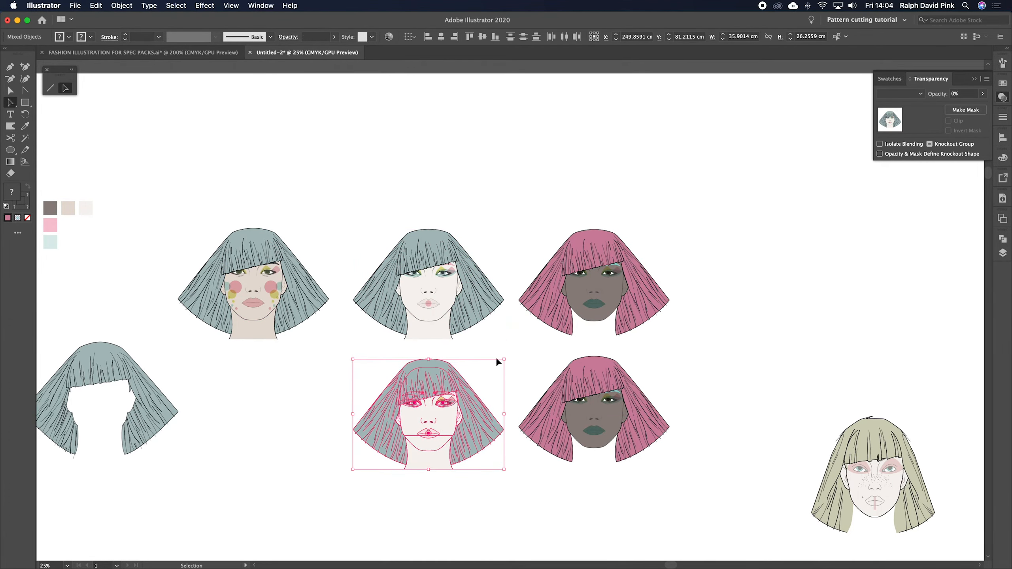
pyautogui.click(495, 377)
# Recolour the lips of the lower pale head with the wig's grey-blue using the Eyedropper.
pyautogui.press('super+equal')
pyautogui.press('super+equal')
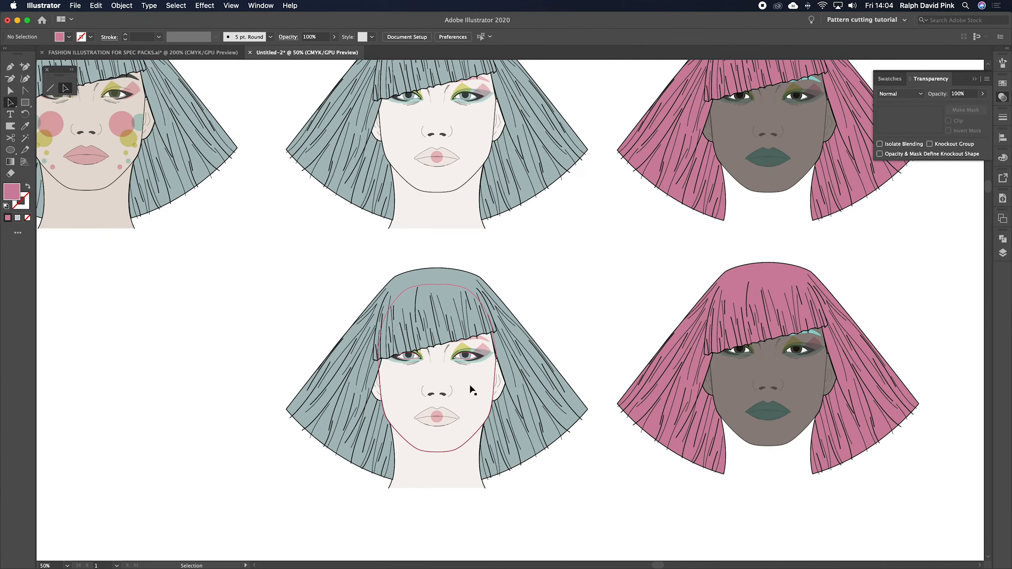
pyautogui.press('super+equal')
pyautogui.press('super+equal')
pyautogui.hscroll(1, 452, 389)
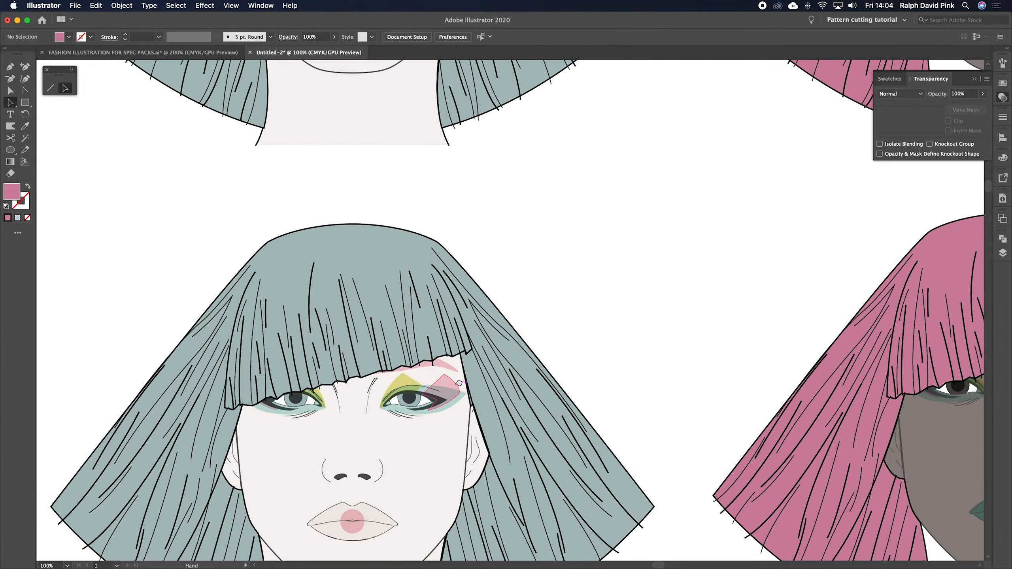
pyautogui.moveTo(390, 520); pyautogui.dragTo(510, 415)
pyautogui.click(510, 417)
pyautogui.press('i')
pyautogui.click(605, 356)
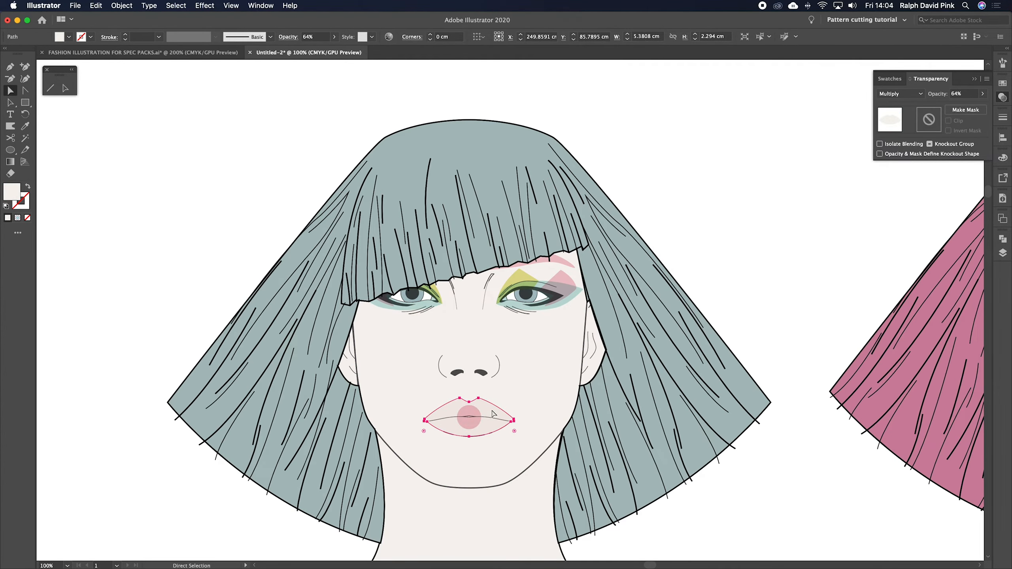
pyautogui.click(620, 345)
pyautogui.press('v')
pyautogui.click(742, 226)
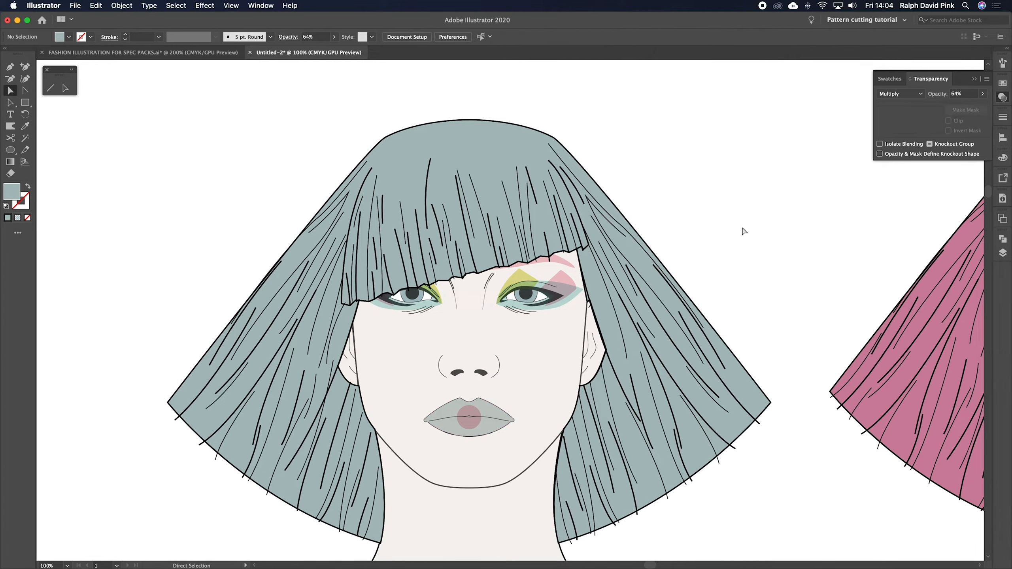
# Bring the black ponytail wig from the far left of the canvas to the empty area below the beige head.
pyautogui.press('super+minus')
pyautogui.hscroll(3, 696, 276)
pyautogui.scroll(2, 638, 286)
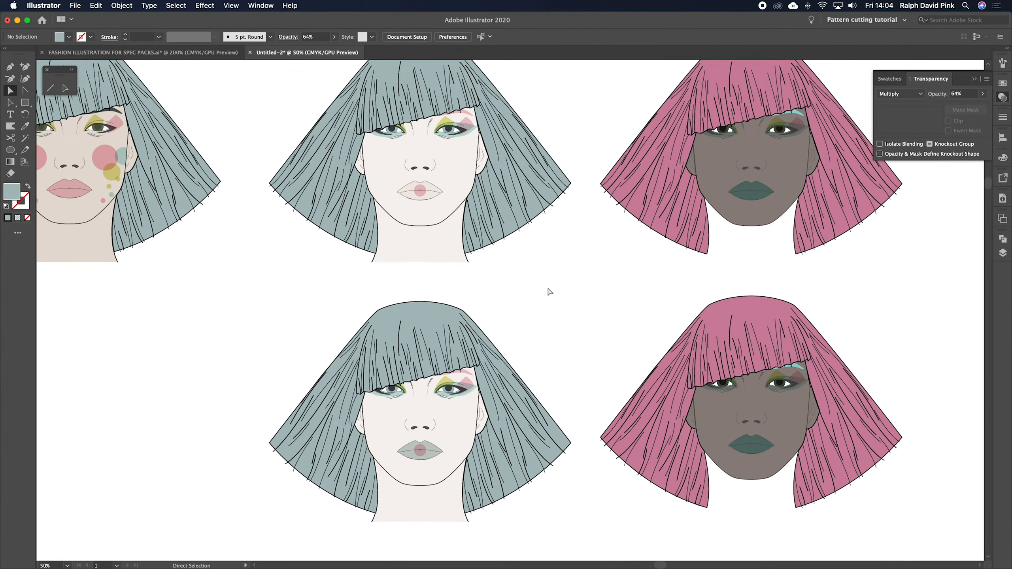
pyautogui.press('super+minus')
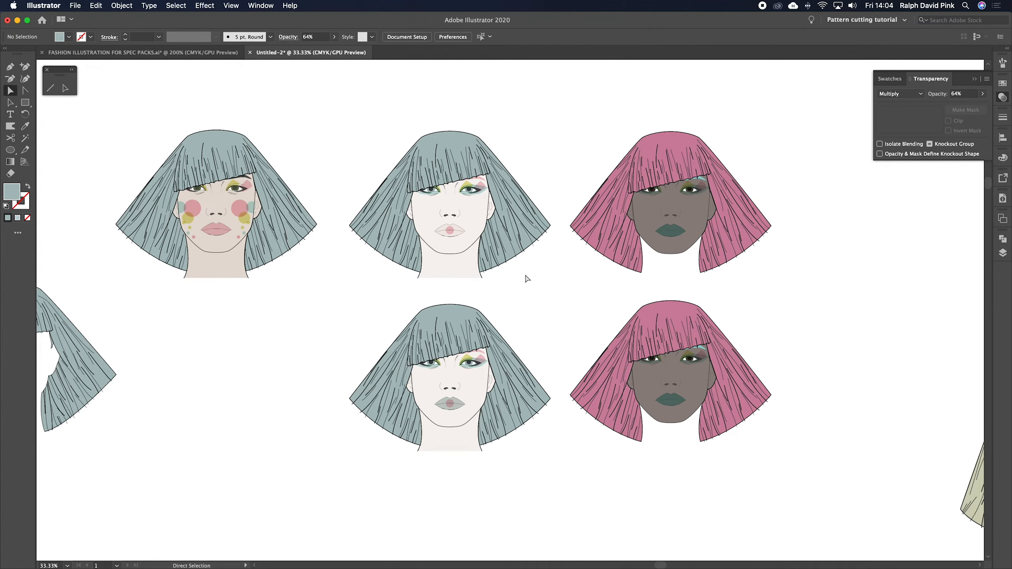
pyautogui.press('a')
pyautogui.moveTo(263, 330); pyautogui.dragTo(591, 222)
pyautogui.press('super+minus')
pyautogui.moveTo(216, 318); pyautogui.dragTo(599, 308)
pyautogui.moveTo(674, 328); pyautogui.dragTo(388, 360)
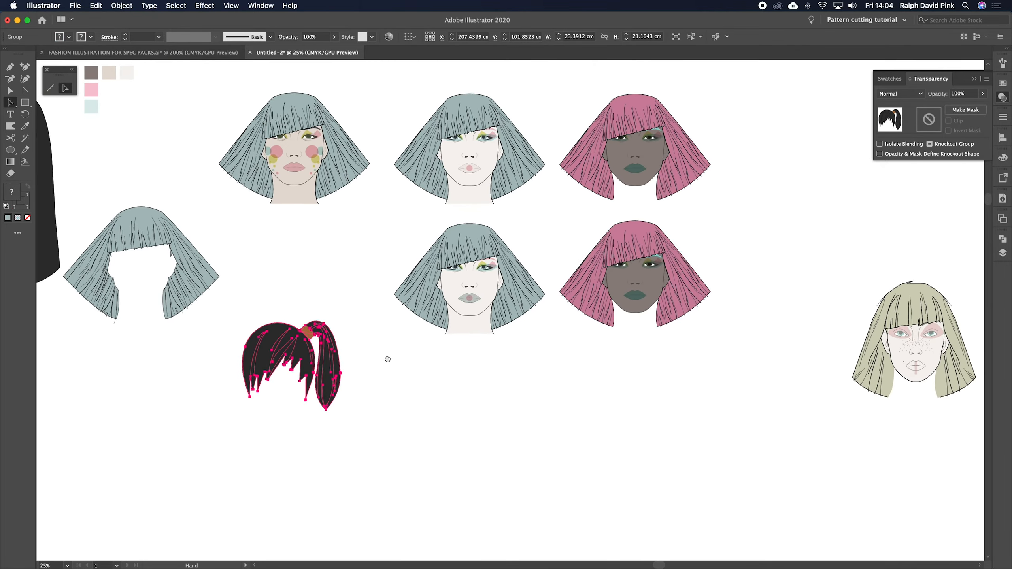
# Collapse the transparency settings and position the black ponytail wig over the lower pale head.
pyautogui.click(974, 79)
pyautogui.moveTo(421, 398); pyautogui.dragTo(450, 385)
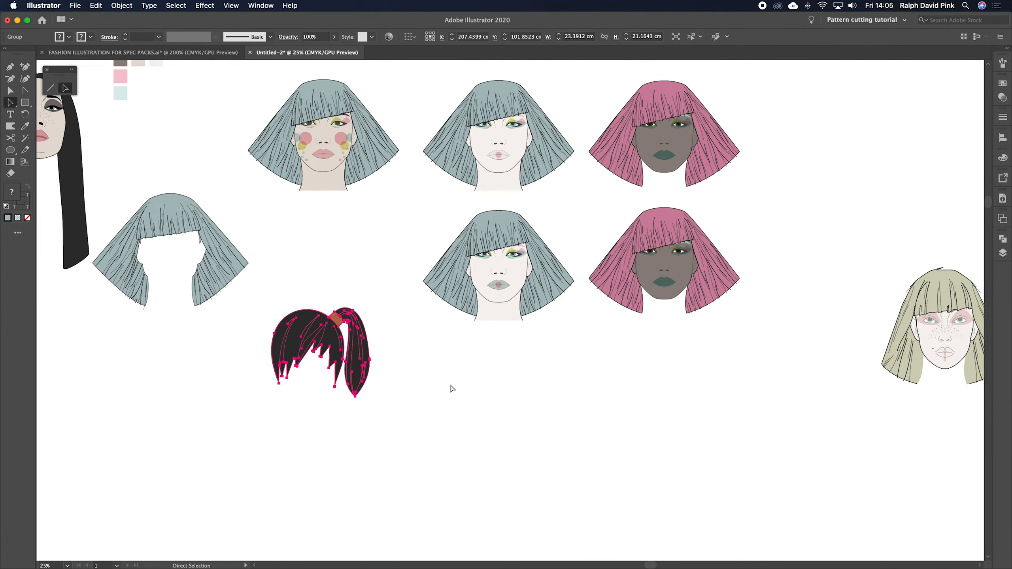
pyautogui.press('super+plus')
pyautogui.moveTo(415, 417); pyautogui.dragTo(735, 297)
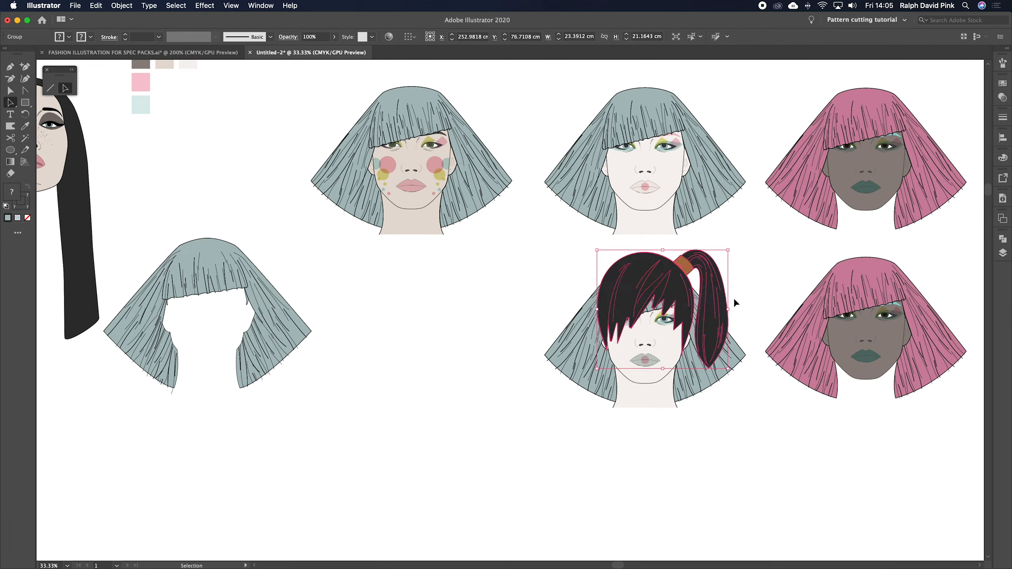
# Try to move the black ponytail wig onto the upper pale head and the grey-blue wig out of its way.
pyautogui.press('Right')
pyautogui.moveTo(712, 379); pyautogui.dragTo(518, 527)
pyautogui.press('super+z')
pyautogui.click(702, 432)
pyautogui.moveTo(673, 294); pyautogui.dragTo(673, 119)
pyautogui.moveTo(704, 205); pyautogui.dragTo(511, 395)
pyautogui.press('super+z')
pyautogui.press('super+z')
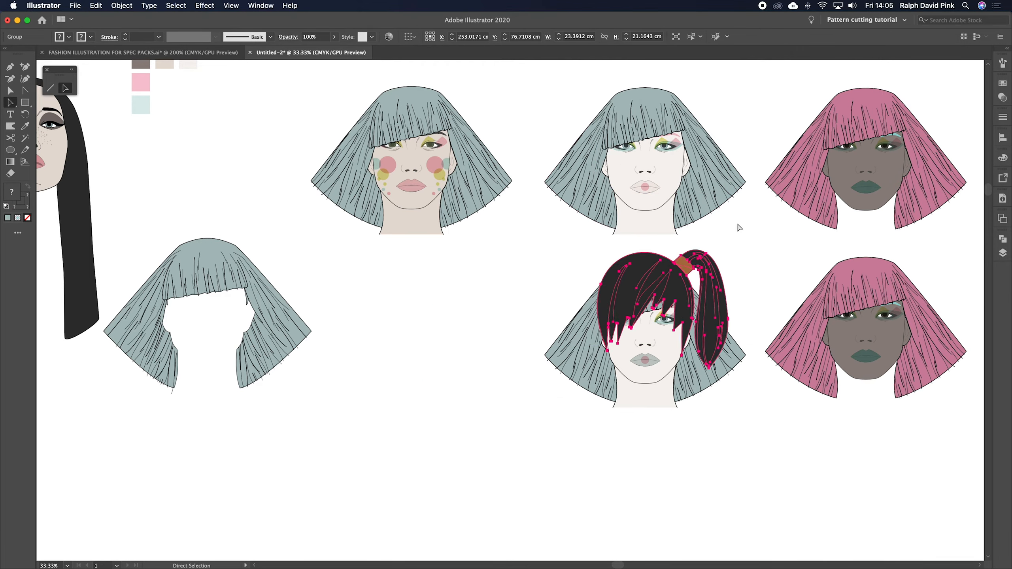
# Undo the ponytail wig's placement, the lip recolouring and the duplication of the pale head.
pyautogui.press('super+z')
pyautogui.press('super+z')
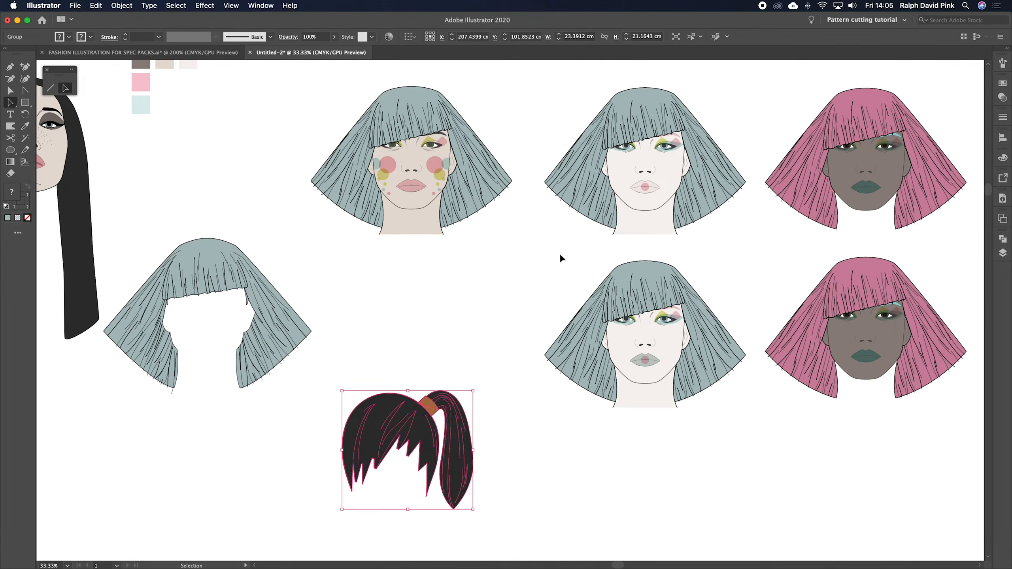
pyautogui.keyDown('super'); pyautogui.click(559, 251); pyautogui.keyUp('super')
pyautogui.keyDown('super'); pyautogui.click(558, 183); pyautogui.keyUp('super')
pyautogui.press('super+z')
pyautogui.press('super+z')
pyautogui.press('super+z')
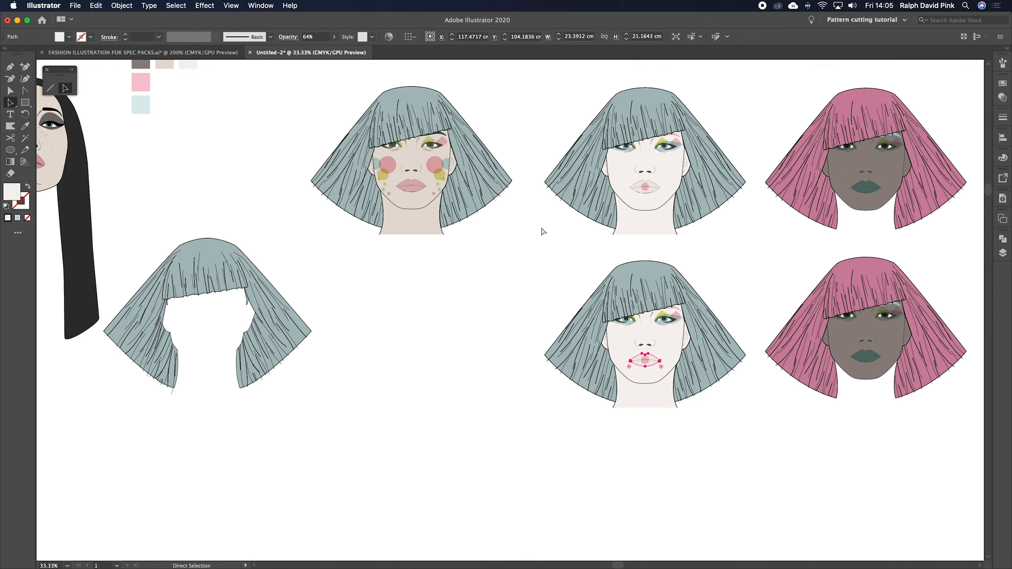
pyautogui.press('super+z')
# Move the grey-blue wig off the pale head and fit the black ponytail wig from the far left onto it instead.
pyautogui.click(542, 243)
pyautogui.moveTo(588, 195); pyautogui.dragTo(255, 493)
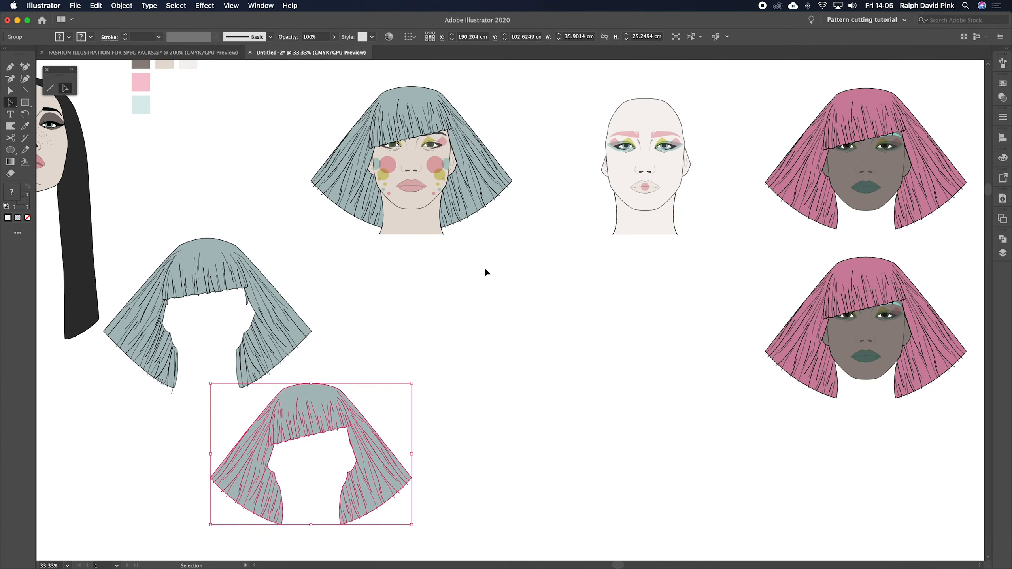
pyautogui.click(484, 268)
pyautogui.scroll(-5, 662, 235)
pyautogui.hscroll(-6, 662, 236)
pyautogui.moveTo(208, 340); pyautogui.dragTo(879, 244)
pyautogui.moveTo(936, 200); pyautogui.dragTo(626, 388)
pyautogui.click(625, 389)
pyautogui.moveTo(565, 434); pyautogui.dragTo(662, 187)
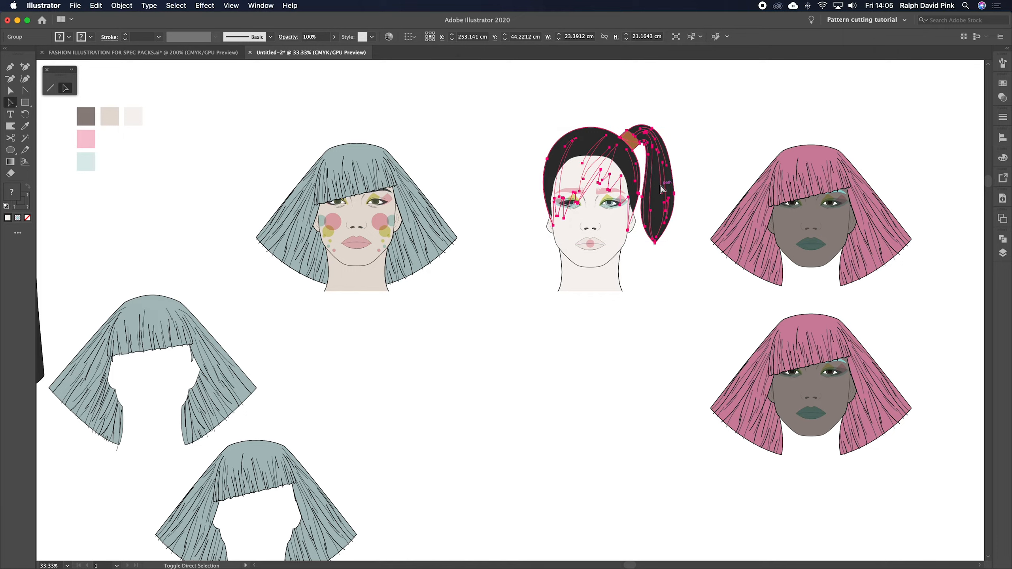
pyautogui.click(678, 281)
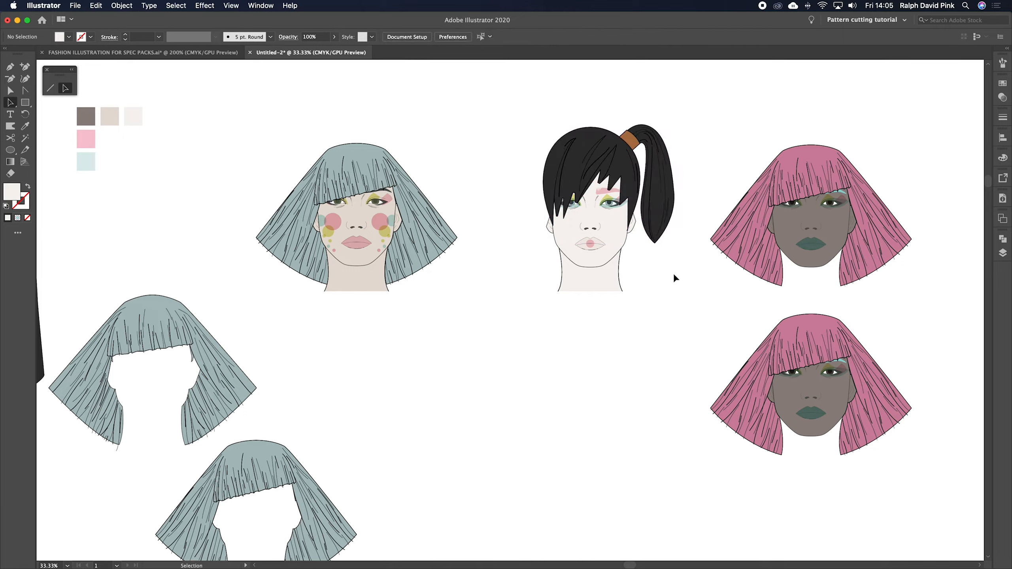
# Recolour the fringe and crown of the ponytail wig with the dark head's pink wig colour using the Eyedropper.
pyautogui.press('a')
pyautogui.click(572, 168)
pyautogui.press('i')
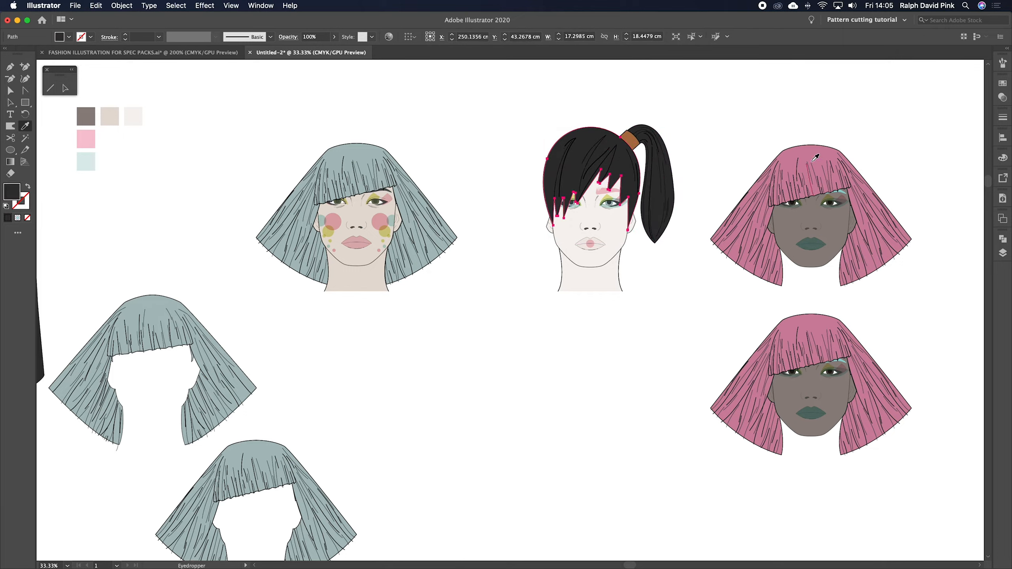
pyautogui.click(816, 151)
pyautogui.press('a')
pyautogui.click(712, 129)
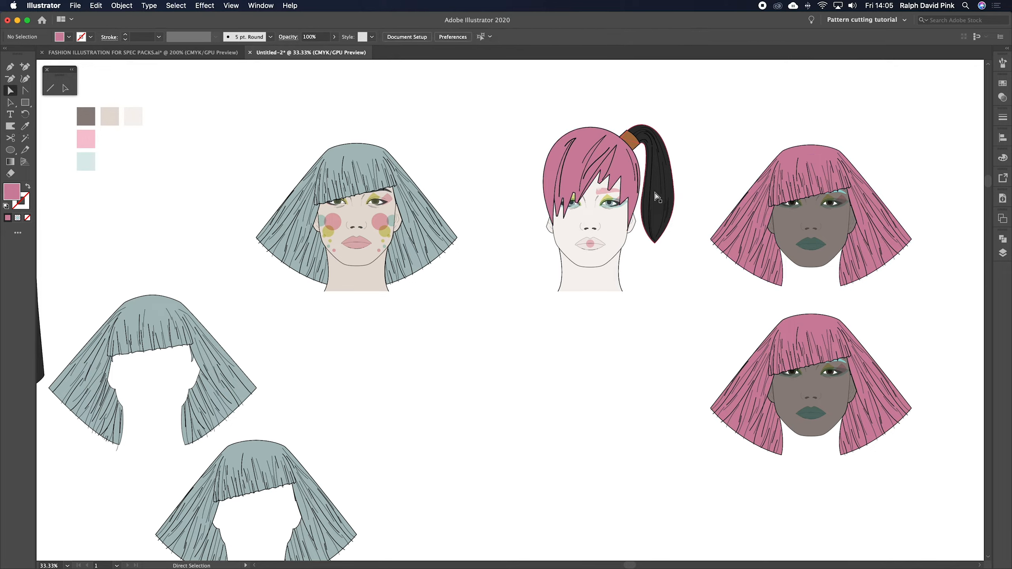
# Recolour the ponytail itself with the grey-blue of the beige head's wig using the Eyedropper.
pyautogui.click(655, 192)
pyautogui.press('i')
pyautogui.click(369, 156)
pyautogui.press('a')
pyautogui.click(442, 138)
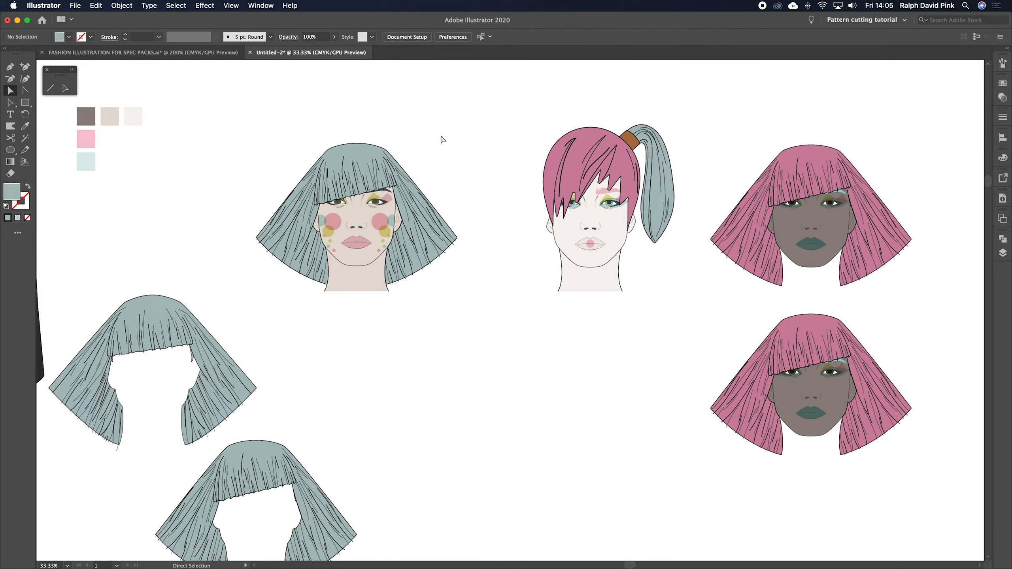
# Recolour the ponytail's orange hair tie dark grey with the Eyedropper, sampling from the beige head.
pyautogui.click(629, 141)
pyautogui.press('i')
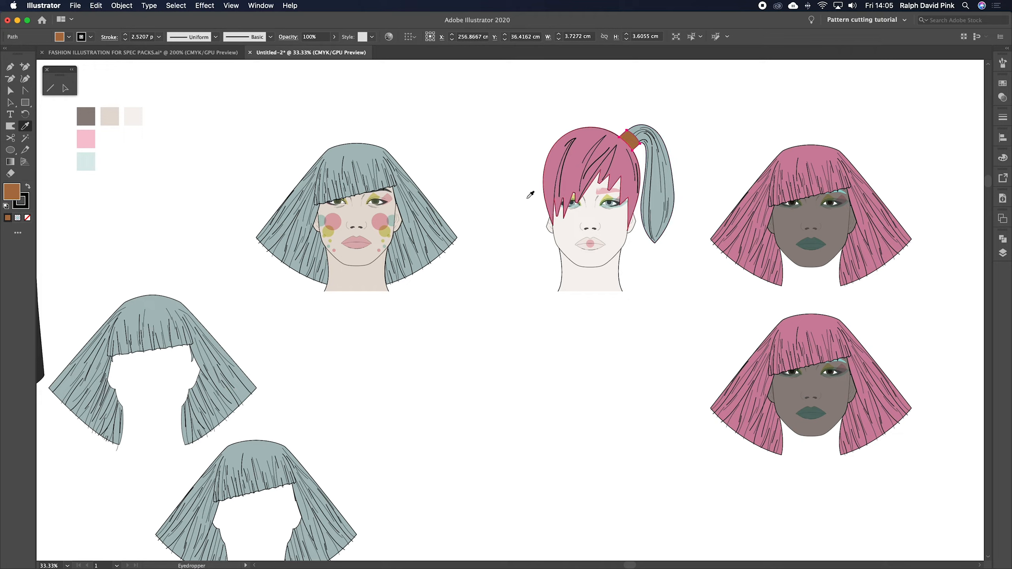
pyautogui.click(385, 191)
pyautogui.press('a')
pyautogui.click(480, 129)
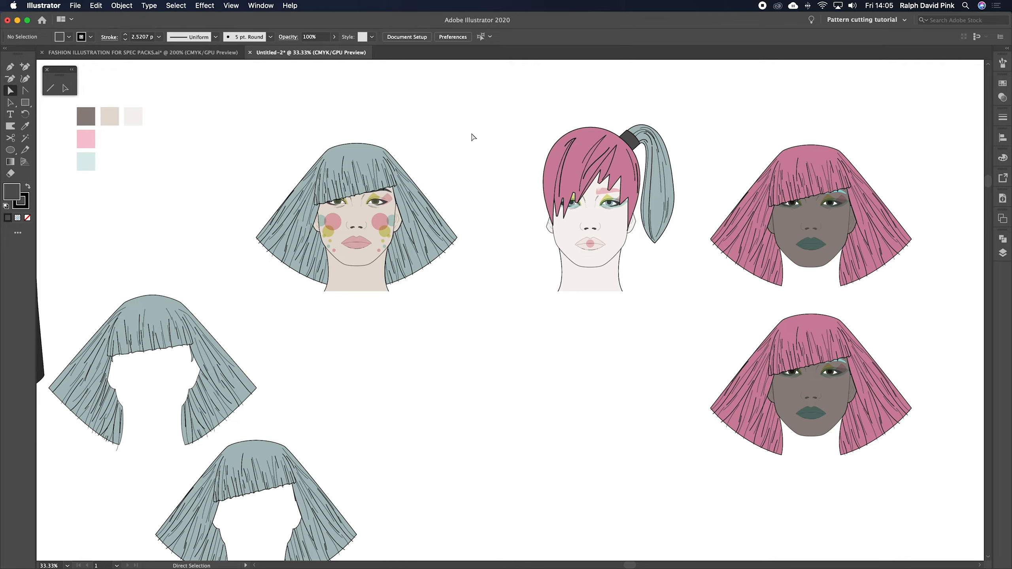
# Undo the ponytail wig's recolouring and the wig swap on the pale head.
pyautogui.press('super+z')
pyautogui.press('super+z')
pyautogui.press('super+z')
pyautogui.press('super+z')
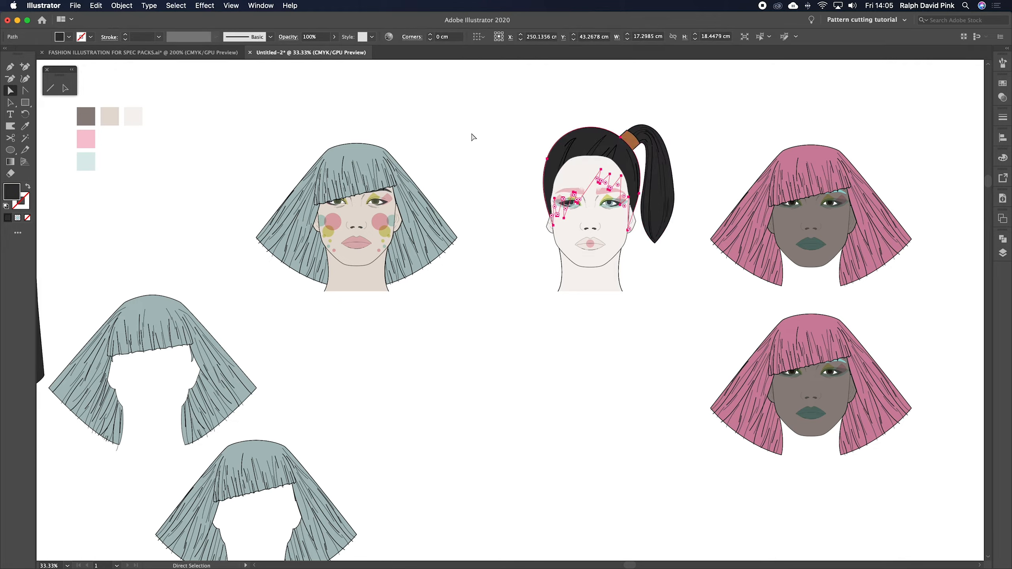
pyautogui.press('super+z')
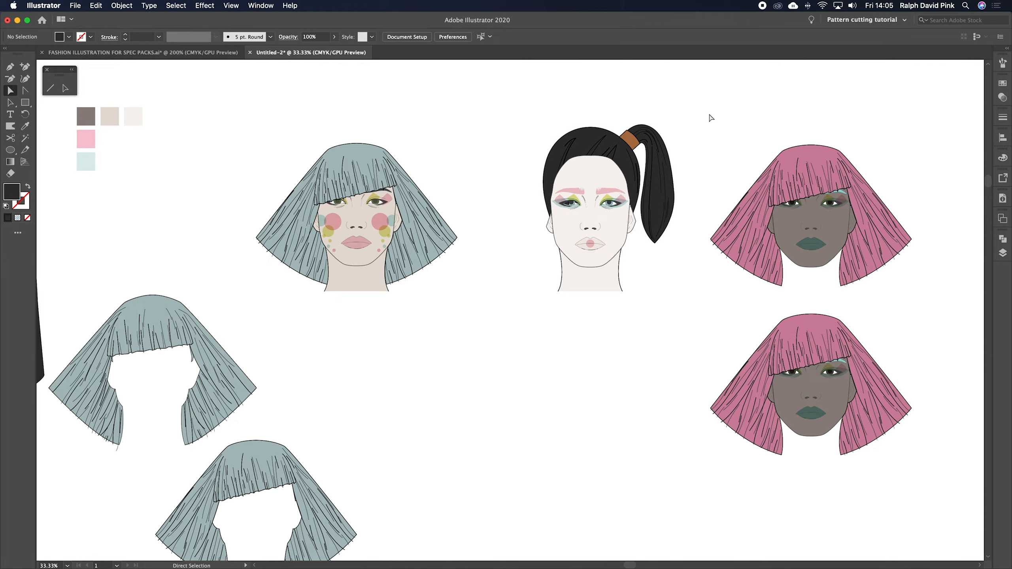
pyautogui.press('super+z')
pyautogui.press('super+z')
pyautogui.click(705, 155)
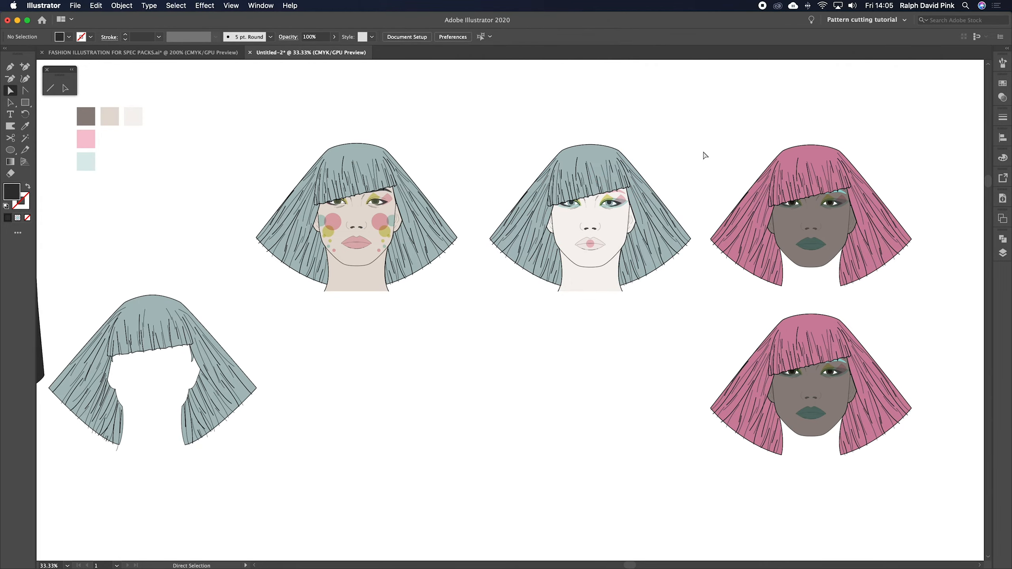
pyautogui.press('super+minus')
pyautogui.press('super+minus')
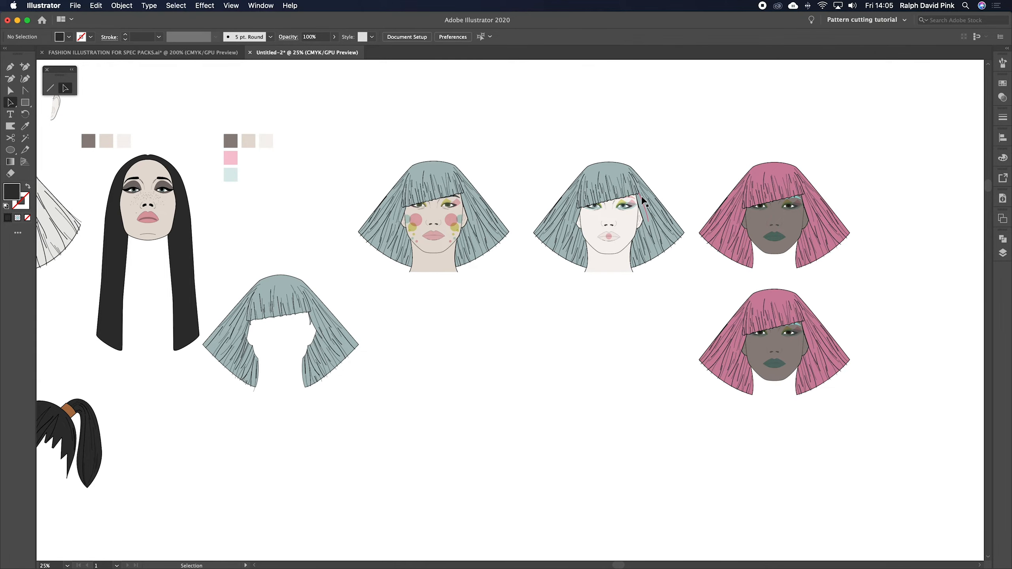
pyautogui.press('super+minus')
pyautogui.hscroll(-5, 642, 195)
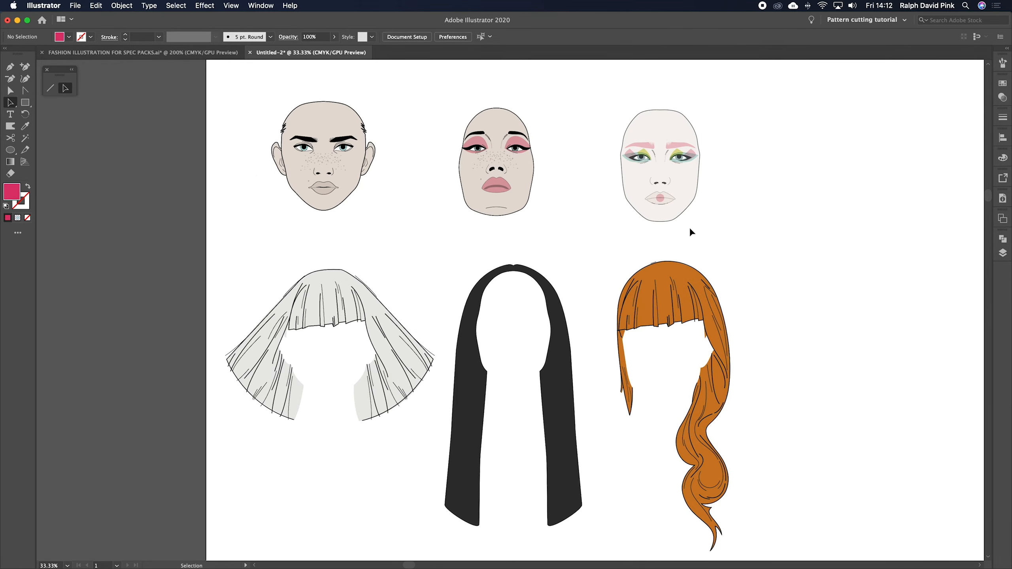
# Move the orange side-swept wig up onto the pale head.
pyautogui.moveTo(592, 255); pyautogui.dragTo(594, 256)
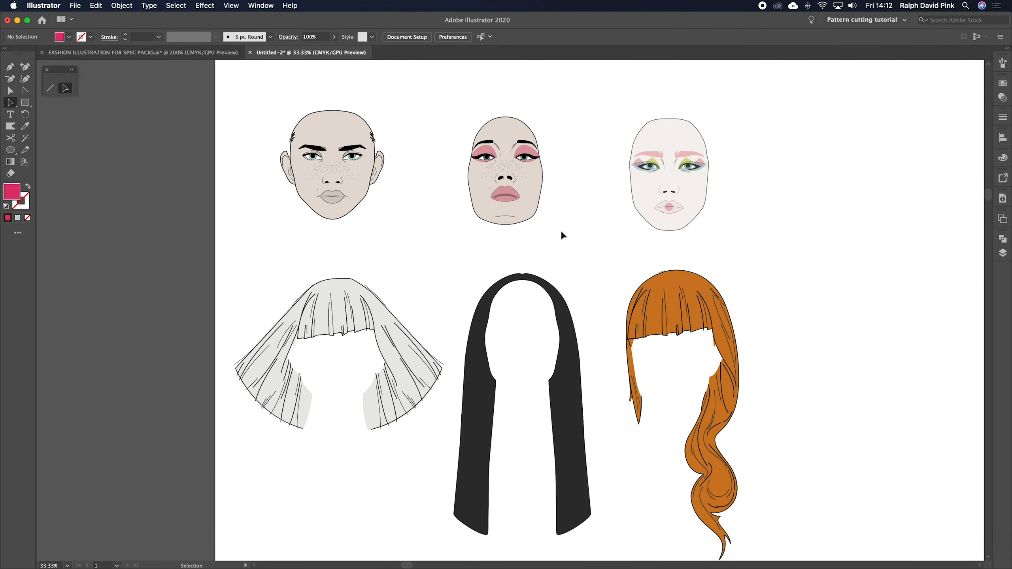
pyautogui.scroll(2, 445, 287)
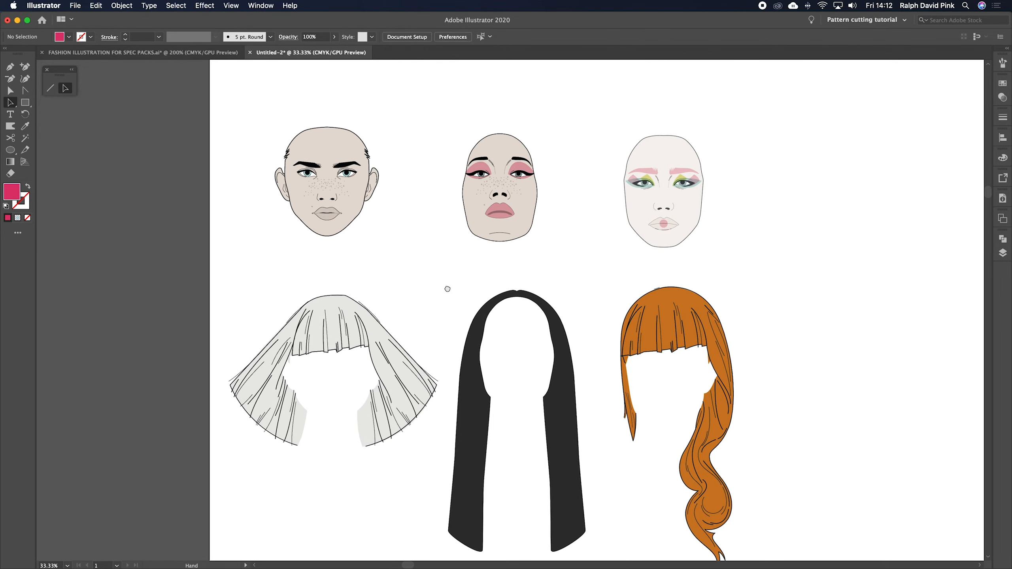
pyautogui.moveTo(447, 286); pyautogui.dragTo(450, 296)
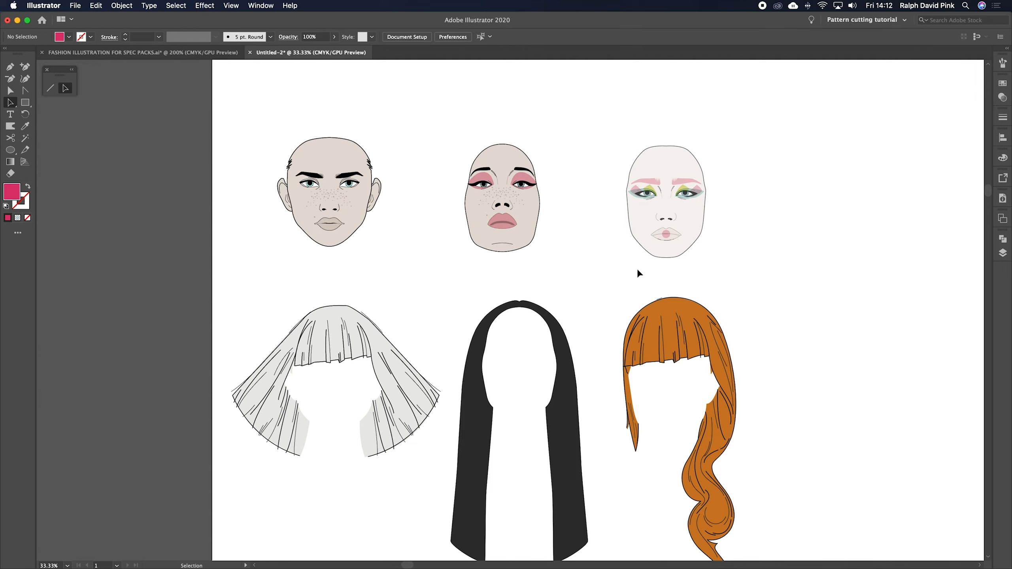
pyautogui.moveTo(685, 338); pyautogui.dragTo(682, 160)
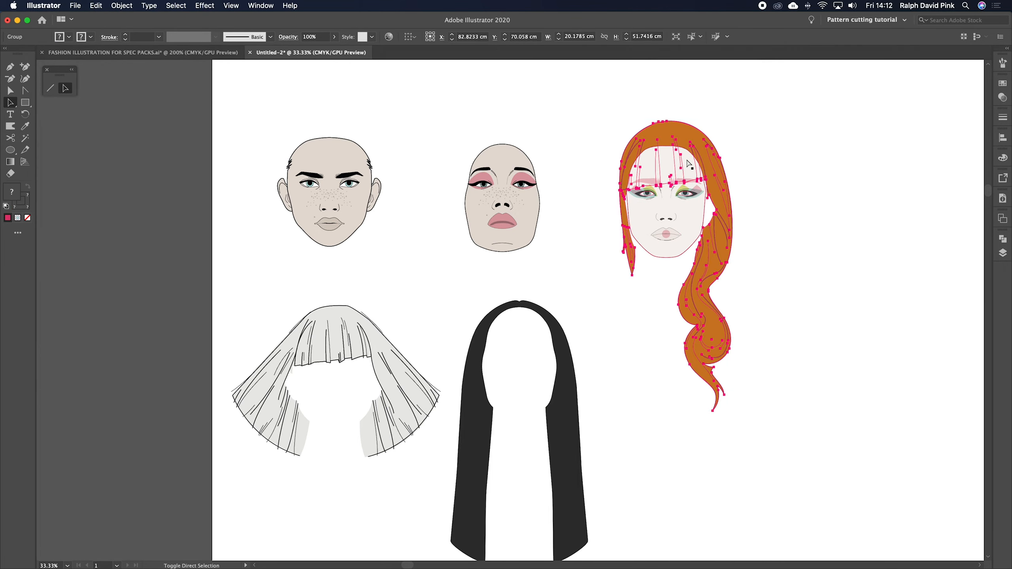
# Scale the orange wig down to about 19.56 x 50.24 cm and nudge it into alignment with the pale head.
pyautogui.press('super+equal')
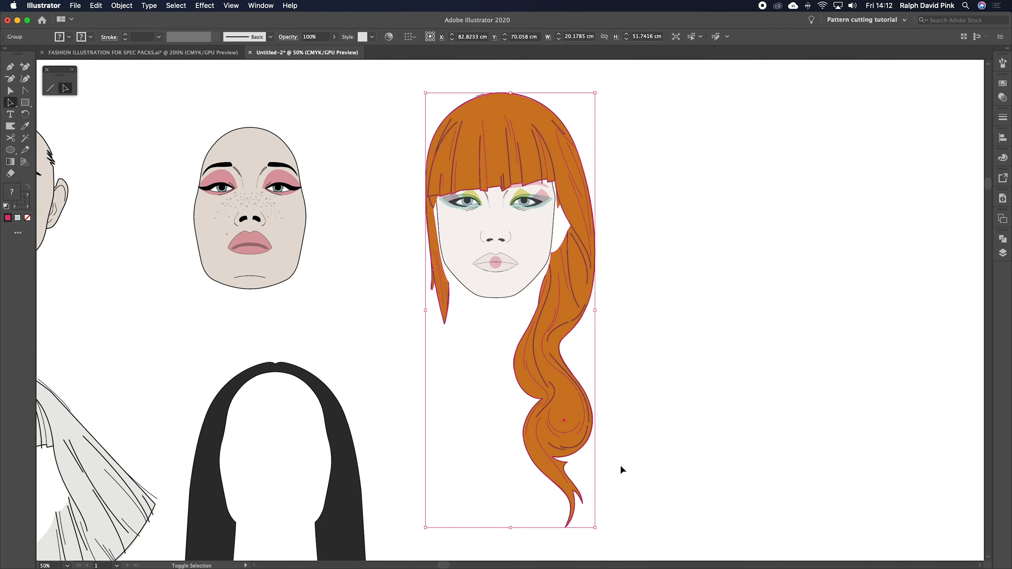
pyautogui.moveTo(597, 529); pyautogui.dragTo(593, 517)
pyautogui.press('Right')
pyautogui.press('Right')
pyautogui.press('Right')
pyautogui.press('Right')
pyautogui.press('Right')
pyautogui.press('Right')
pyautogui.press('Right')
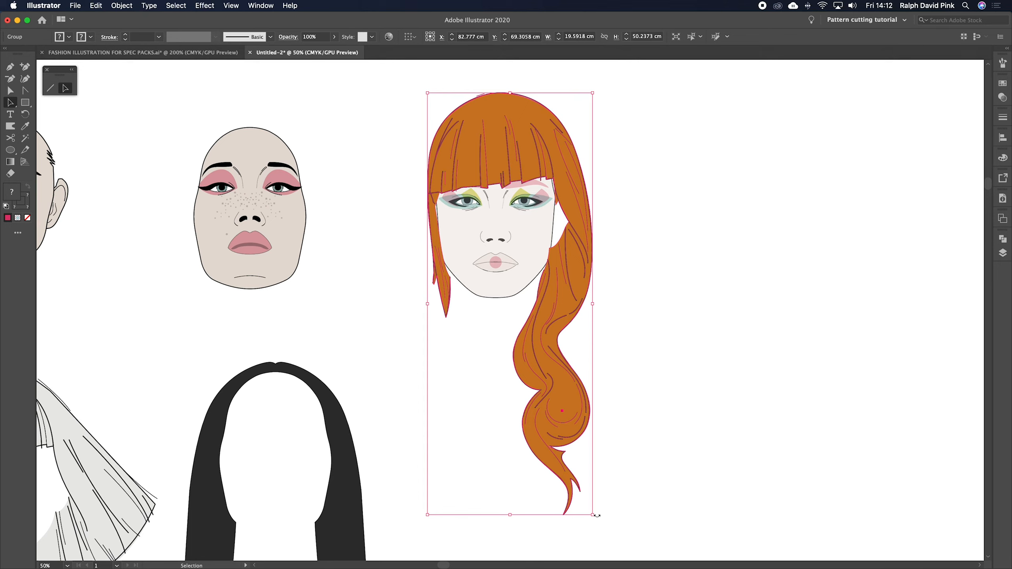
pyautogui.hotkey('shift', 'Up')
pyautogui.hotkey('shift', 'Up')
pyautogui.press('Down')
pyautogui.press('Down')
pyautogui.press('Down')
pyautogui.press('Down')
pyautogui.press('Down')
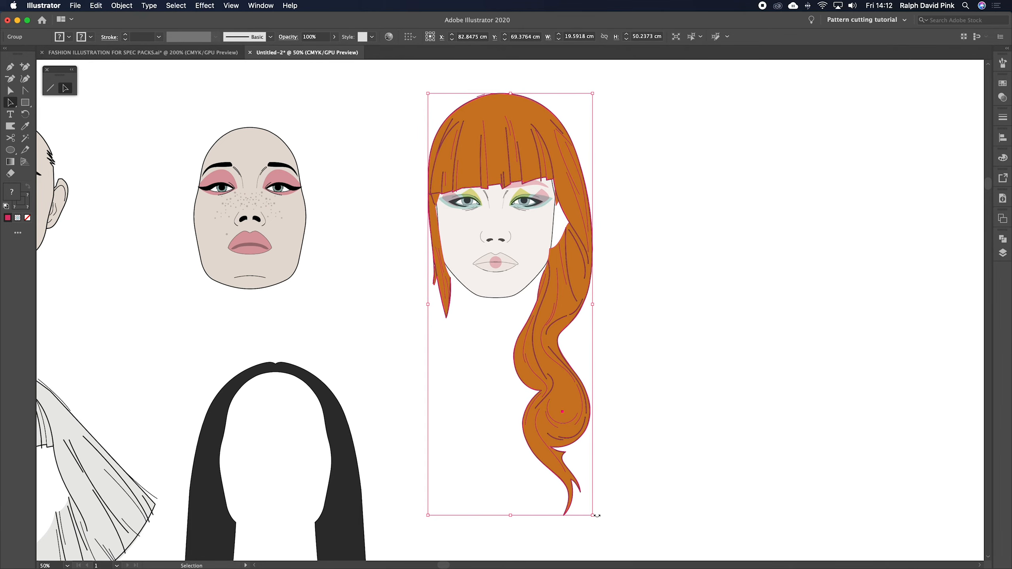
# Scale the orange wig down further to about 19.06 x 48.88 cm and deselect it.
pyautogui.moveTo(593, 515); pyautogui.dragTo(589, 504)
pyautogui.press('a')
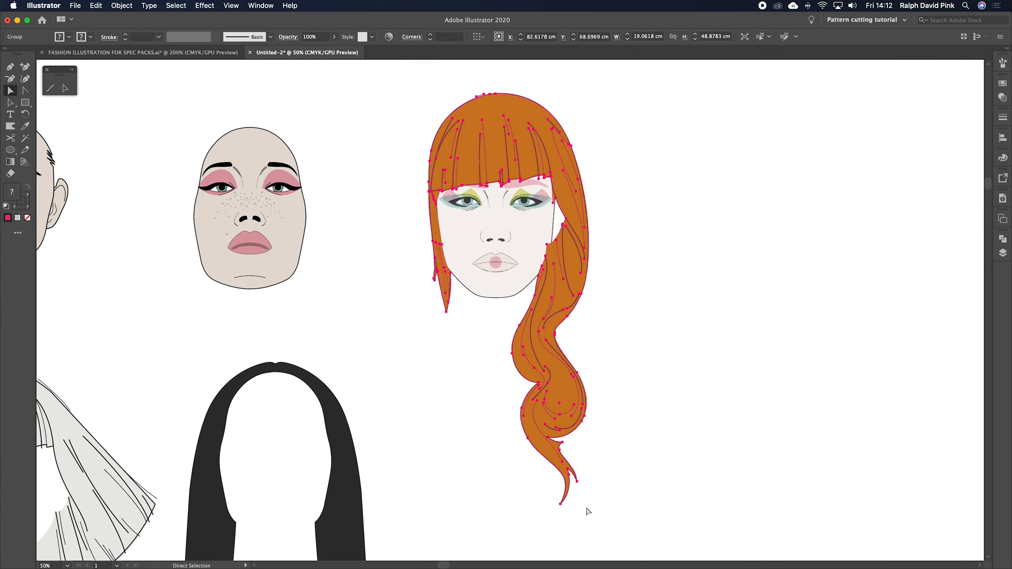
pyautogui.click(665, 226)
# Copy the pair of ears from the bald beige head with thick black eyebrows and paste them near the pale head.
pyautogui.press('v')
pyautogui.hscroll(-5, 398, 344)
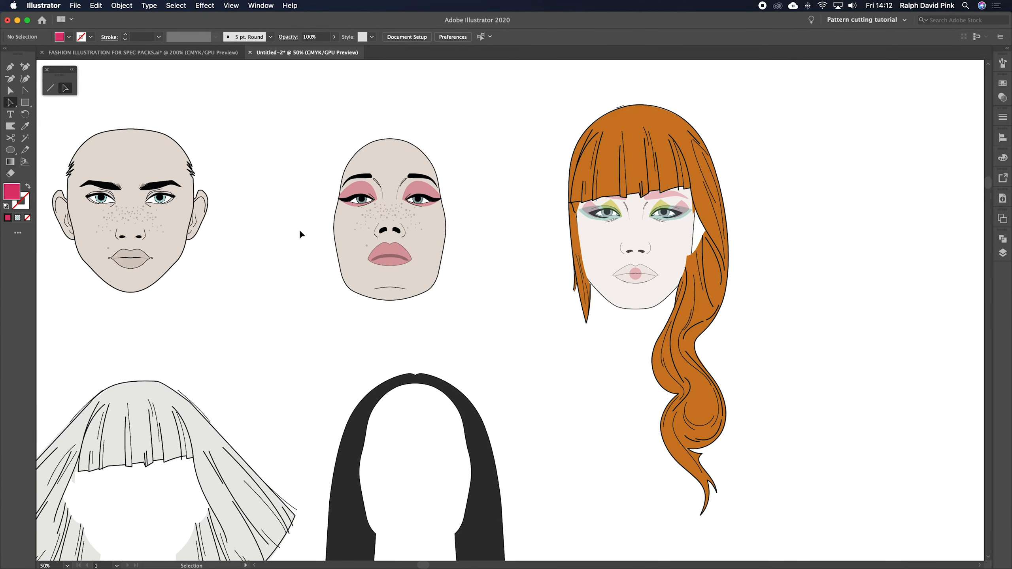
pyautogui.doubleClick(203, 210)
pyautogui.click(204, 211)
pyautogui.moveTo(449, 305); pyautogui.dragTo(243, 311)
pyautogui.doubleClick(634, 244)
pyautogui.press('super+v')
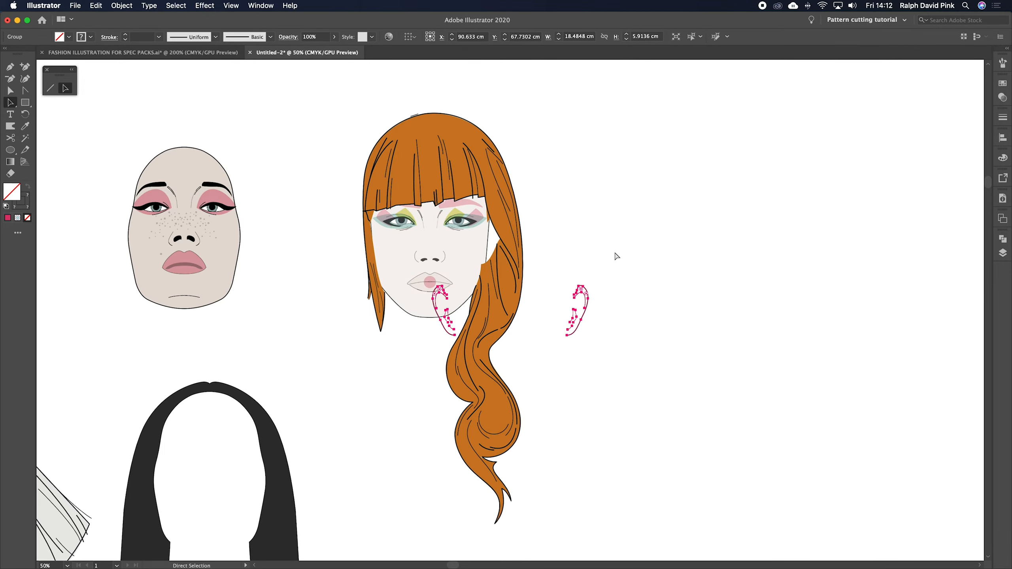
# Move the pasted ears across to the sides of the pale head and raise them to eye level.
pyautogui.press('super+plus')
pyautogui.press('super+plus')
pyautogui.press('Left')
pyautogui.press('Left')
pyautogui.press('Left')
pyautogui.press('Left')
pyautogui.press('Left')
pyautogui.press('Left')
pyautogui.press('Left')
pyautogui.press('Left')
pyautogui.press('Left')
pyautogui.press('Left')
pyautogui.press('Left')
pyautogui.press('Left')
pyautogui.press('Left')
pyautogui.press('Left')
pyautogui.press('Left')
pyautogui.press('Left')
pyautogui.press('Left')
pyautogui.press('Left')
pyautogui.press('Left')
pyautogui.press('Left')
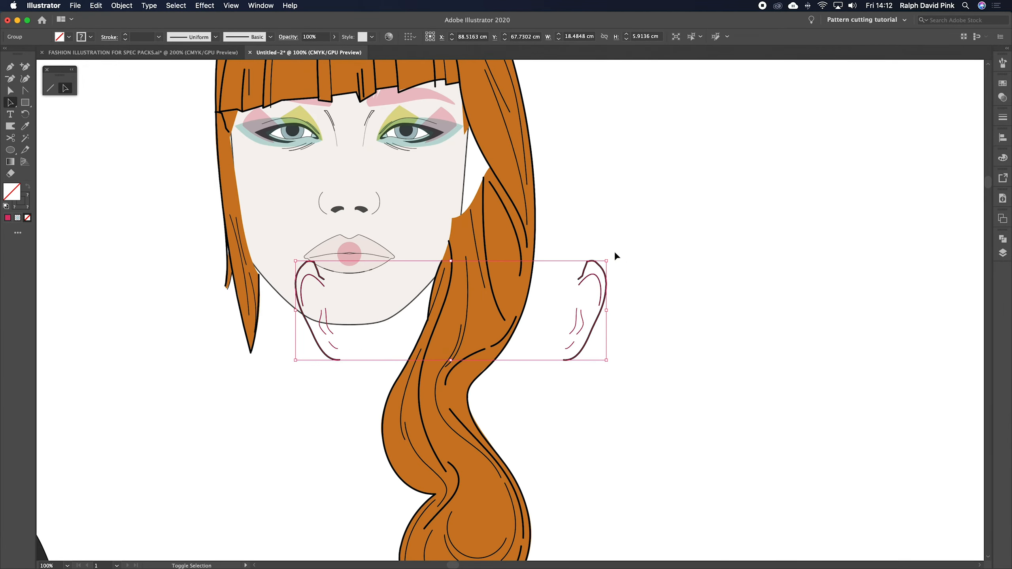
pyautogui.hotkey('shift', 'Left')
pyautogui.hotkey('shift', 'Left')
pyautogui.hotkey('shift', 'Left')
pyautogui.hotkey('shift', 'Left')
pyautogui.hotkey('shift', 'Left')
pyautogui.hotkey('shift', 'Left')
pyautogui.hotkey('shift', 'Left')
pyautogui.hotkey('shift', 'Left')
pyautogui.hotkey('shift', 'Left')
pyautogui.hotkey('shift', 'Left')
pyautogui.hotkey('shift', 'Left')
pyautogui.hotkey('shift', 'Left')
pyautogui.hotkey('shift', 'Left')
pyautogui.hotkey('shift', 'Up')
pyautogui.hotkey('shift', 'Up')
pyautogui.hotkey('shift', 'Up')
pyautogui.hotkey('shift', 'Up')
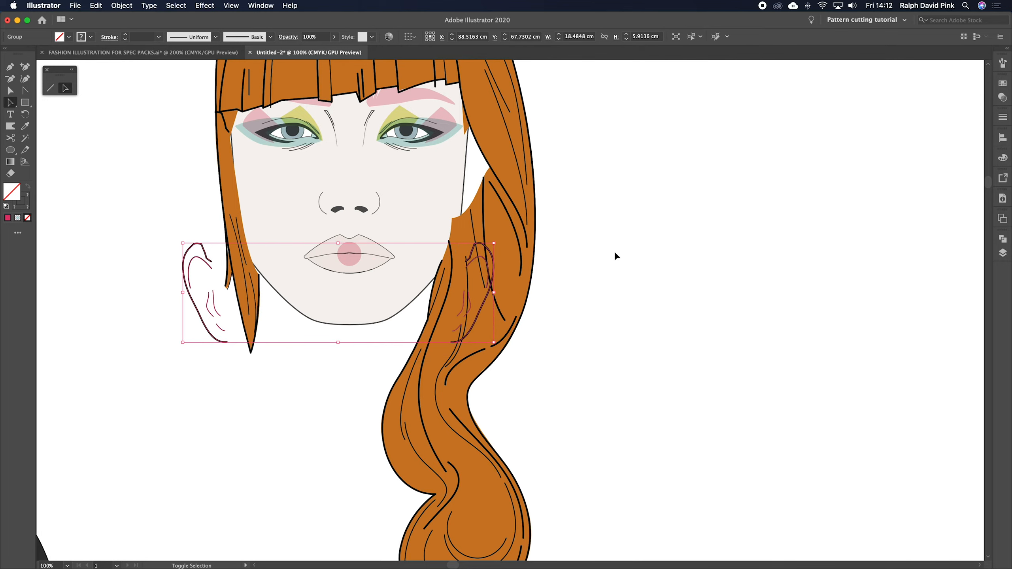
pyautogui.hotkey('shift', 'Up')
pyautogui.hotkey('shift', 'Up')
pyautogui.hotkey('shift', 'Up')
pyautogui.hotkey('shift', 'Up')
pyautogui.hotkey('shift', 'Up')
pyautogui.hotkey('shift', 'Up')
pyautogui.hotkey('shift', 'Up')
pyautogui.hotkey('shift', 'Up')
pyautogui.hotkey('shift', 'Up')
pyautogui.hotkey('shift', 'Up')
pyautogui.hotkey('shift', 'Up')
pyautogui.hotkey('shift', 'Up')
pyautogui.hotkey('shift', 'Up')
pyautogui.hotkey('shift', 'Up')
pyautogui.hotkey('shift', 'Up')
pyautogui.hotkey('shift', 'Up')
pyautogui.hotkey('shift', 'Up')
pyautogui.hotkey('shift', 'Up')
pyautogui.hotkey('shift', 'Up')
pyautogui.hotkey('shift', 'Up')
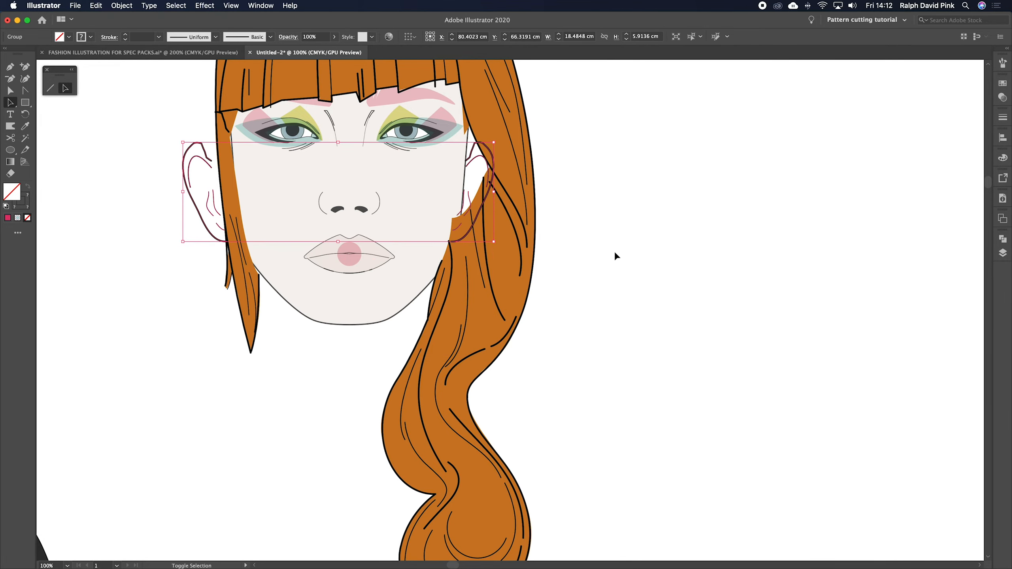
pyautogui.hotkey('shift', 'Up')
# Scale the copied ears down slightly, nudge them into alignment with the sides of the pale face, and deselect them.
pyautogui.press('Right')
pyautogui.press('Right')
pyautogui.press('Right')
pyautogui.press('Right')
pyautogui.press('Right')
pyautogui.press('Right')
pyautogui.press('Down')
pyautogui.press('Down')
pyautogui.press('Right')
pyautogui.press('Right')
pyautogui.press('Right')
pyautogui.press('Right')
pyautogui.press('Right')
pyautogui.press('Right')
pyautogui.press('Right')
pyautogui.press('Right')
pyautogui.press('Right')
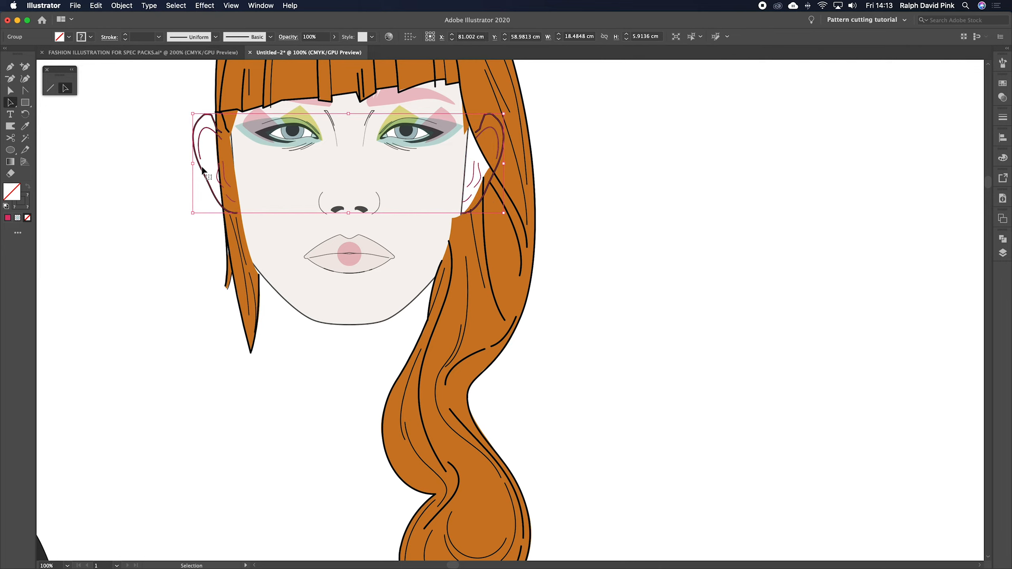
pyautogui.moveTo(194, 164); pyautogui.dragTo(200, 167)
pyautogui.press('Left')
pyautogui.press('Left')
pyautogui.click(592, 161)
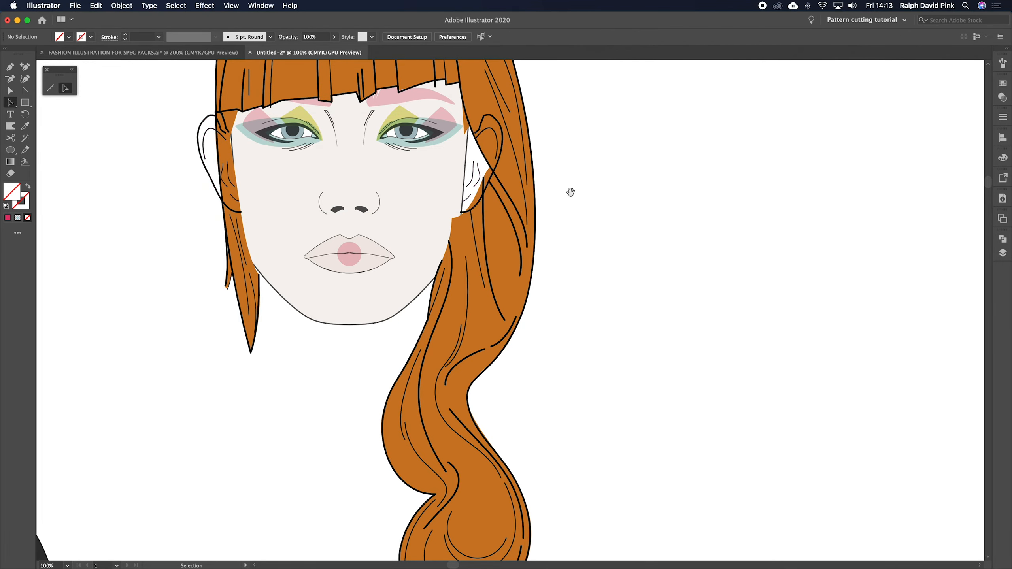
# Reshape the orange wig's inner edge on the long-tail side so it follows the cheek and meets the ear's base.
pyautogui.moveTo(570, 192); pyautogui.dragTo(607, 234)
pyautogui.press('super+equal')
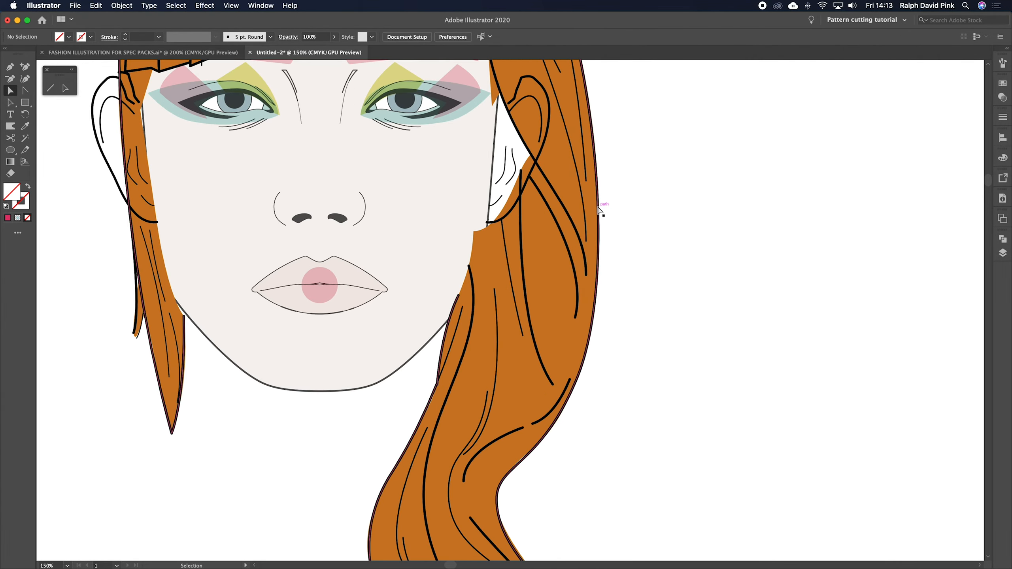
pyautogui.scroll(5, 599, 210)
pyautogui.click(497, 235)
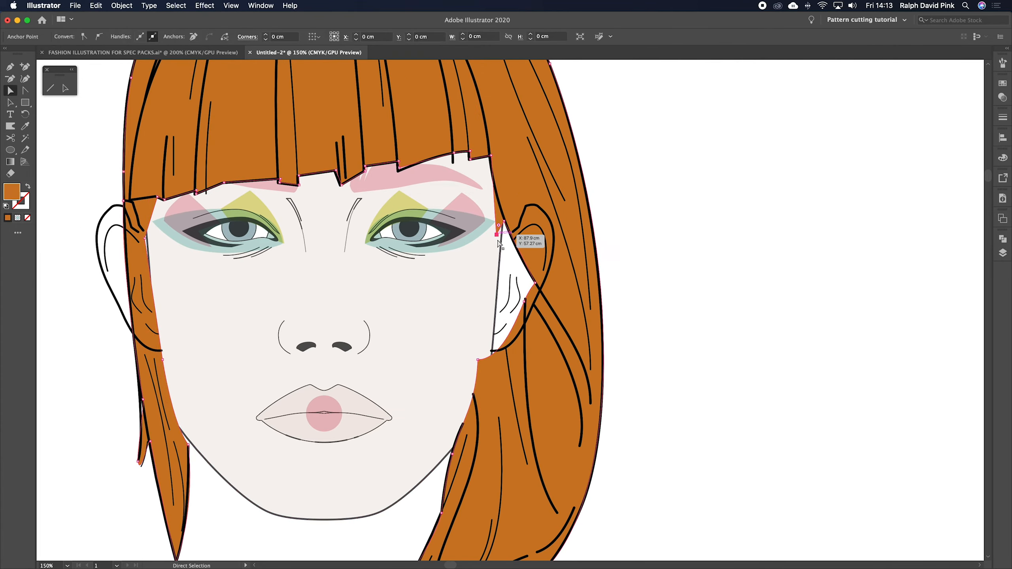
pyautogui.moveTo(496, 235); pyautogui.dragTo(496, 186)
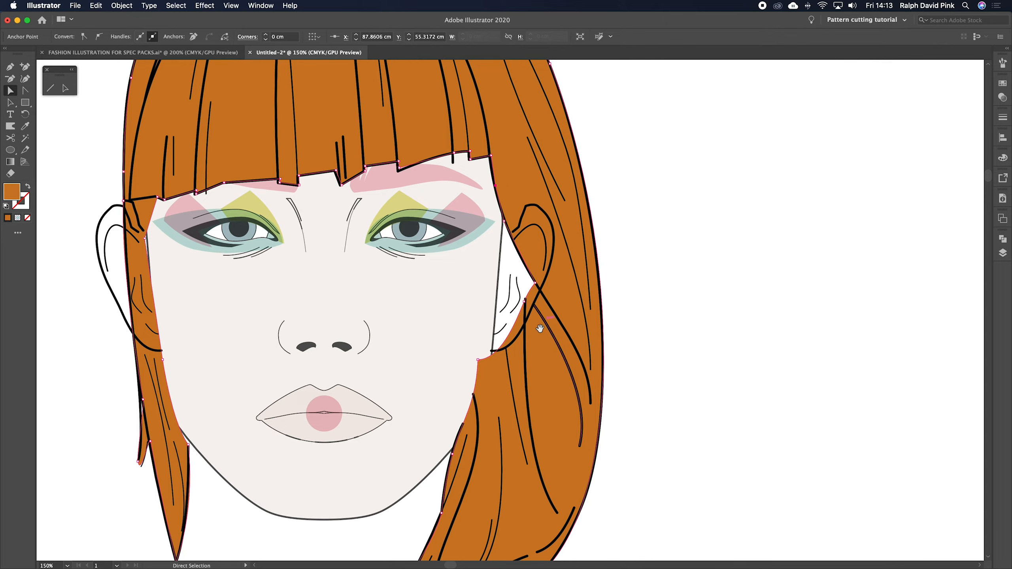
pyautogui.moveTo(541, 328); pyautogui.dragTo(565, 231)
pyautogui.moveTo(502, 263); pyautogui.dragTo(516, 255)
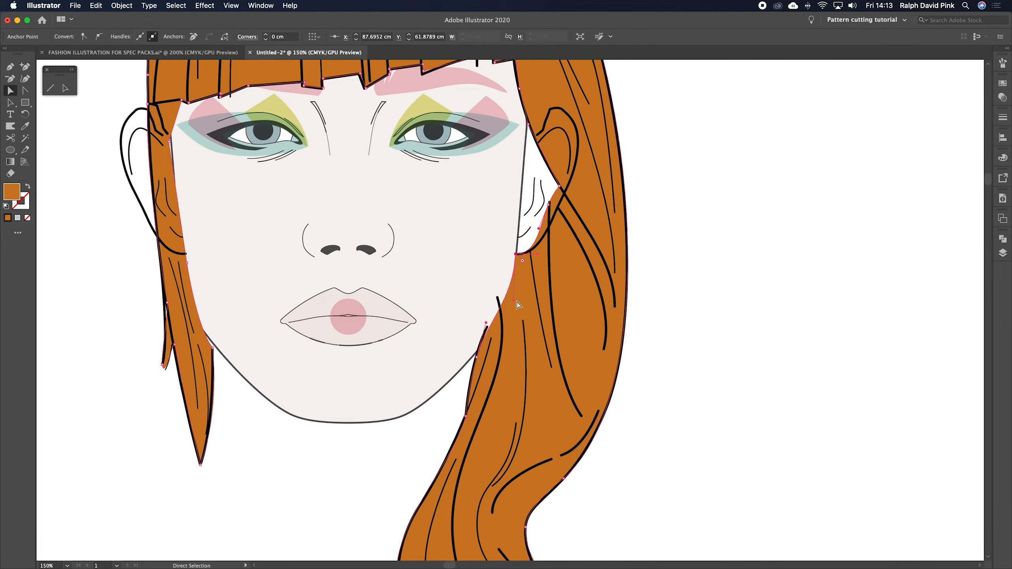
pyautogui.moveTo(514, 302); pyautogui.dragTo(514, 324)
pyautogui.click(457, 393)
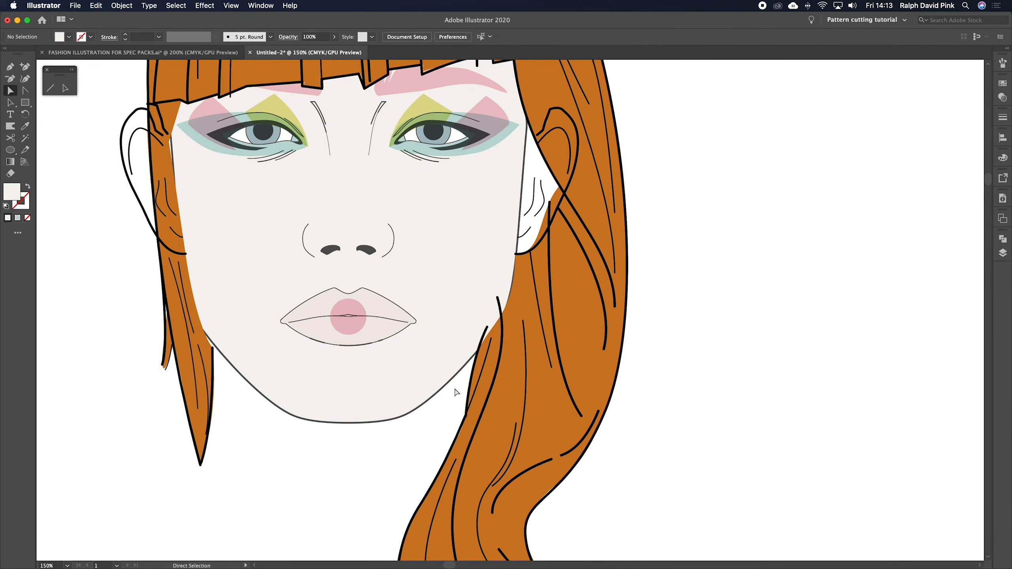
# Move the wig's lower inner anchor onto the jawline and pull the top of the adjacent strand line back to the face edge.
pyautogui.moveTo(485, 338); pyautogui.dragTo(477, 353)
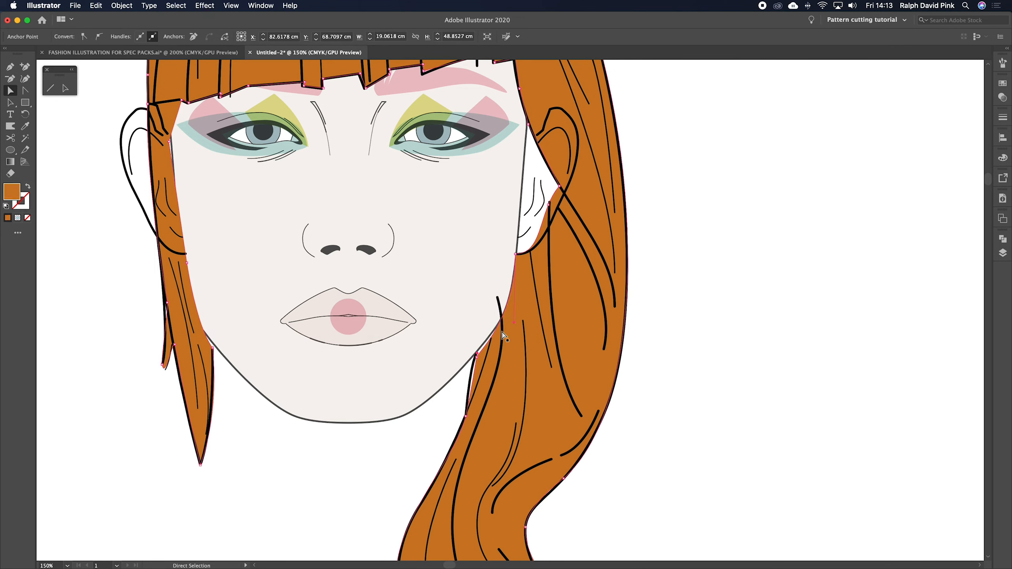
pyautogui.click(477, 359)
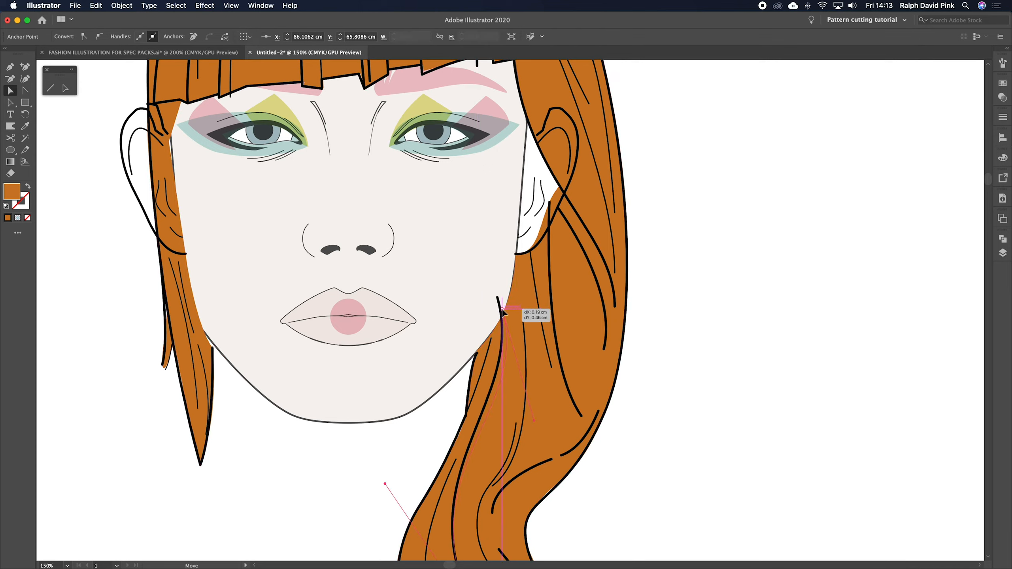
pyautogui.click(526, 318)
pyautogui.scroll(5, 705, 271)
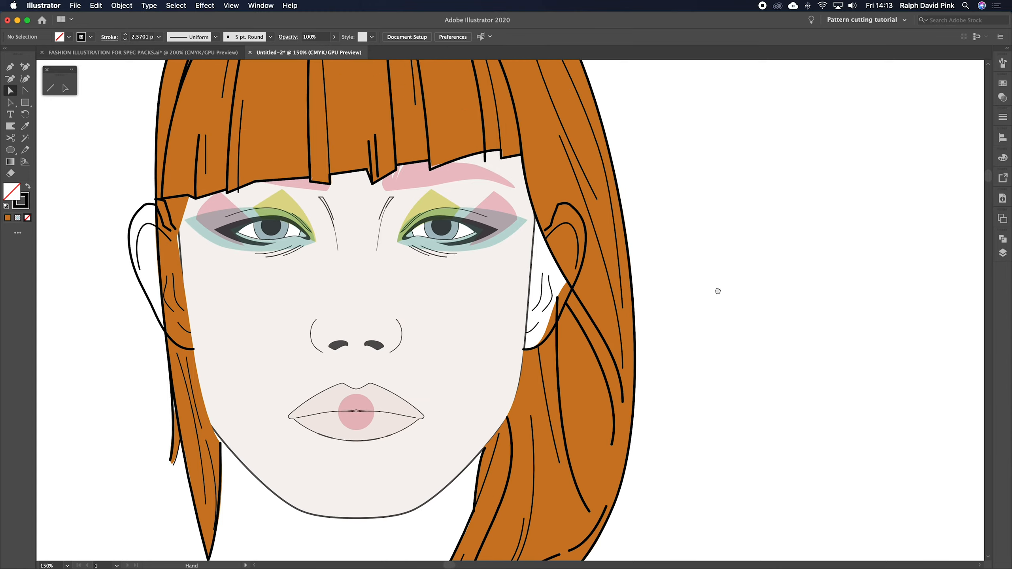
# Fit the wig edge around the ear on the long-tail side and delete the upper ear outline and inner curve overlapping the hair.
pyautogui.click(566, 296)
pyautogui.moveTo(566, 296); pyautogui.dragTo(561, 320)
pyautogui.moveTo(558, 303); pyautogui.dragTo(557, 328)
pyautogui.click(612, 262)
pyautogui.click(579, 281)
pyautogui.click(571, 294)
pyautogui.press('a')
pyautogui.click(553, 226)
pyautogui.press('Delete')
pyautogui.press('Delete')
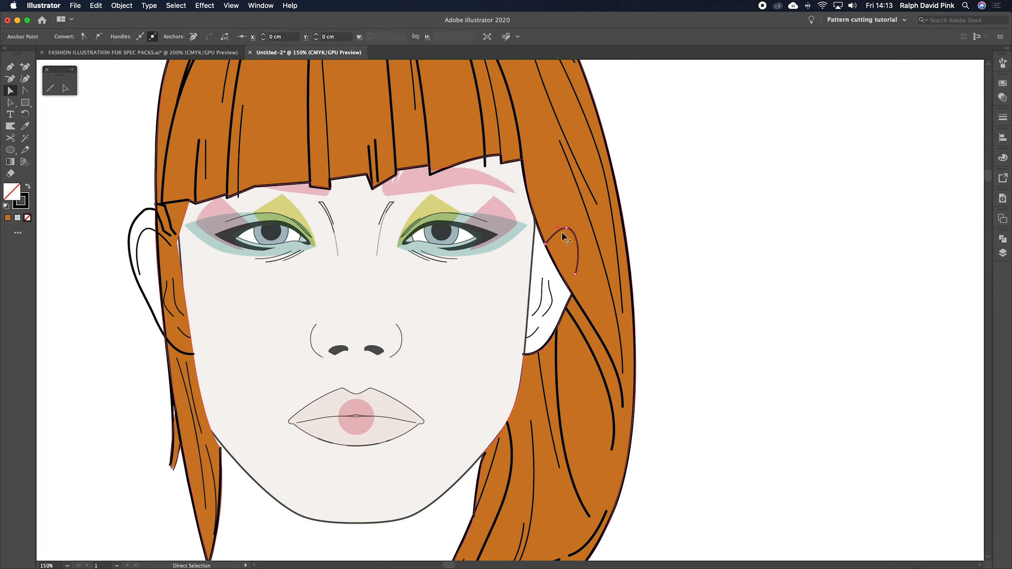
# Extend the trimmed ear outline with the Pen tool along the hair edge up to the side of the face.
pyautogui.click(569, 307)
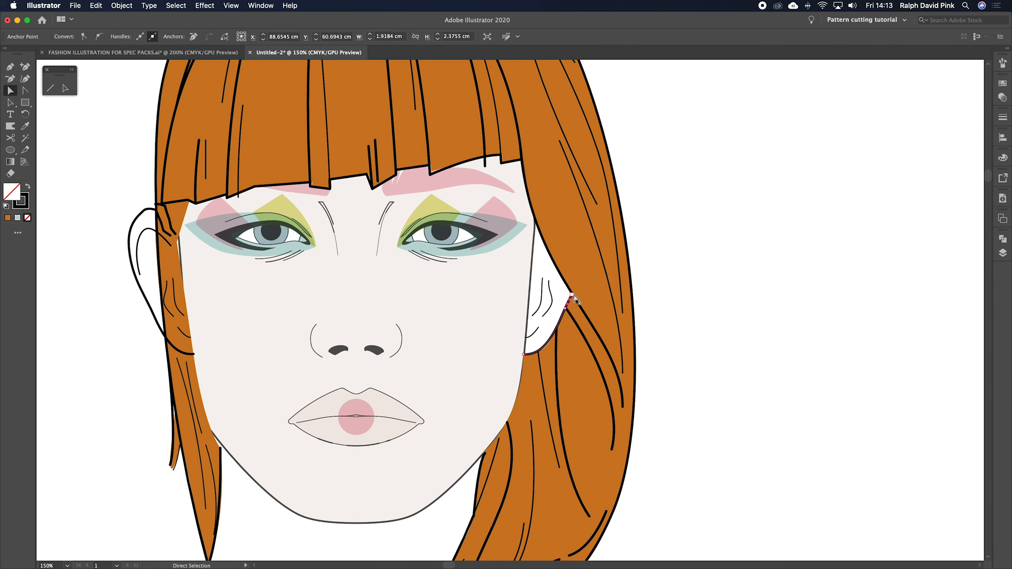
pyautogui.click(531, 208)
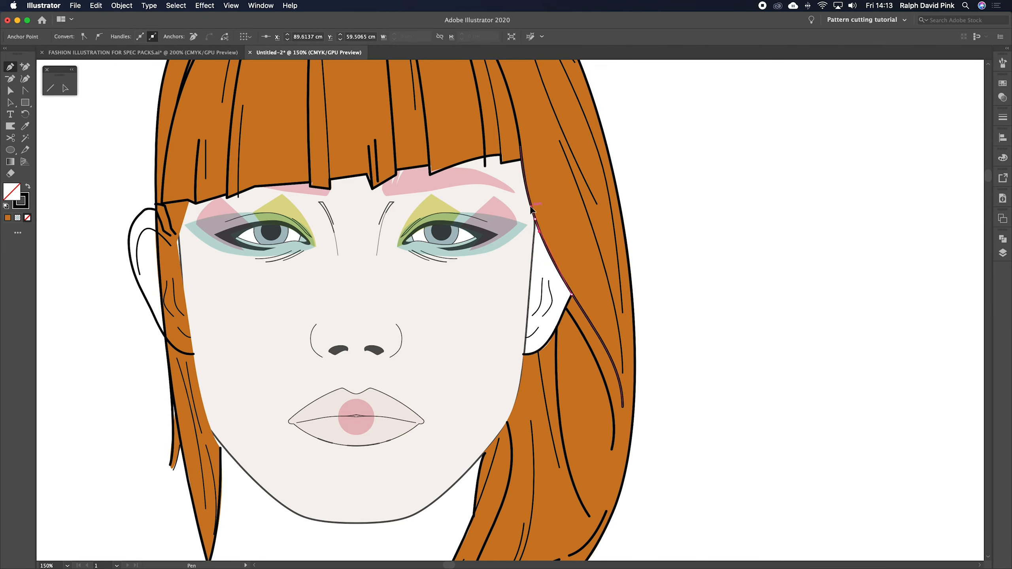
pyautogui.press('v')
pyautogui.click(682, 297)
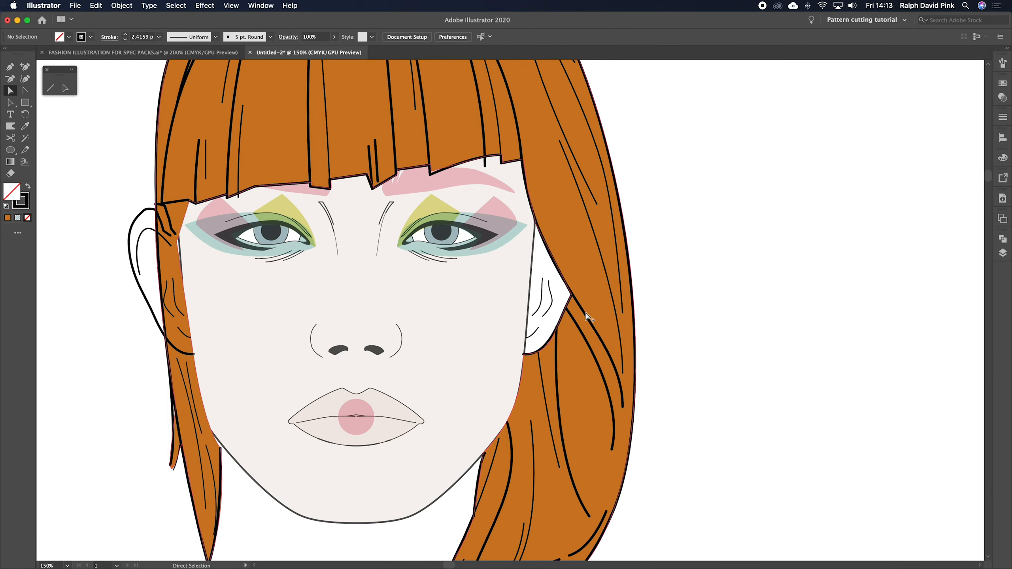
# Adjust the trimmed ear outline's corner at the hair and fill the ear with the pale skin colour sampled from the face.
pyautogui.click(569, 308)
pyautogui.moveTo(594, 301)
pyautogui.mouseDown()
pyautogui.moveTo(543, 337)
pyautogui.moveTo(579, 303)
pyautogui.mouseUp()
pyautogui.click(660, 283)
pyautogui.moveTo(537, 330); pyautogui.dragTo(574, 302)
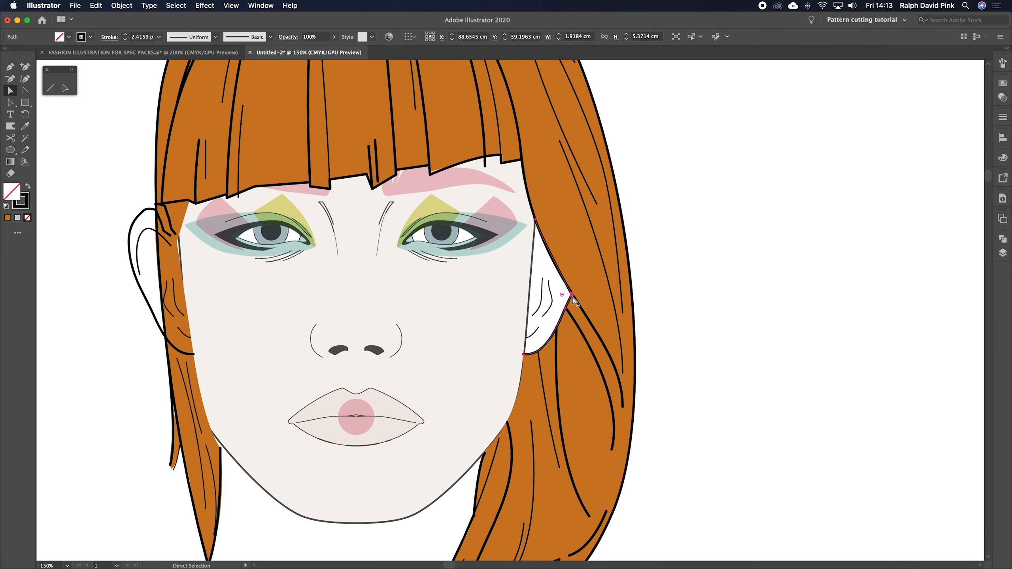
pyautogui.click(514, 304)
pyautogui.press('v')
pyautogui.click(713, 257)
pyautogui.press('super+minus')
pyautogui.press('super+minus')
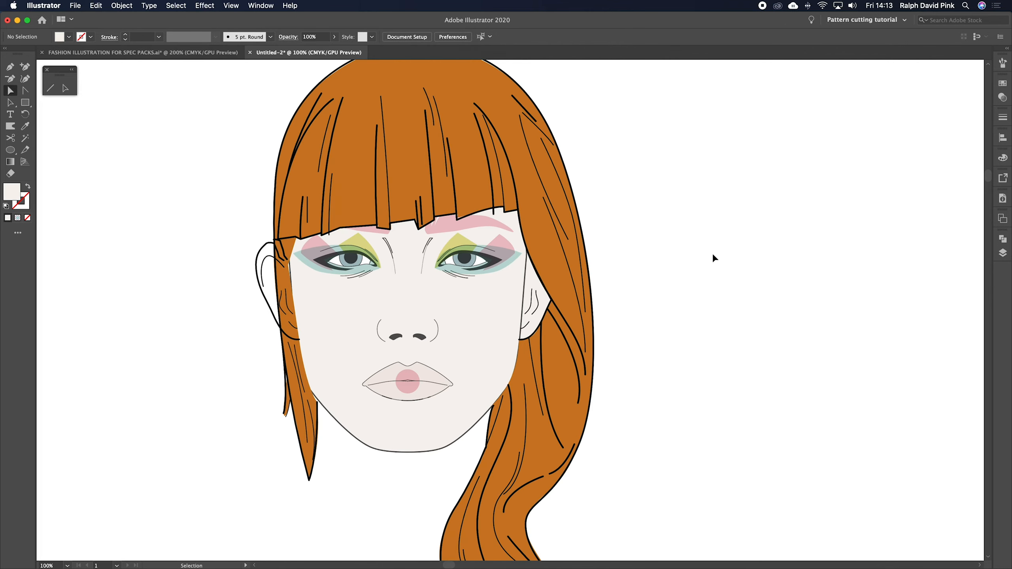
# Place the untrimmed ear behind the orange wig so the hair overlaps its inner part.
pyautogui.scroll(-1, 518, 275)
pyautogui.hscroll(-1, 518, 275)
pyautogui.press('super+plus')
pyautogui.press('super+plus')
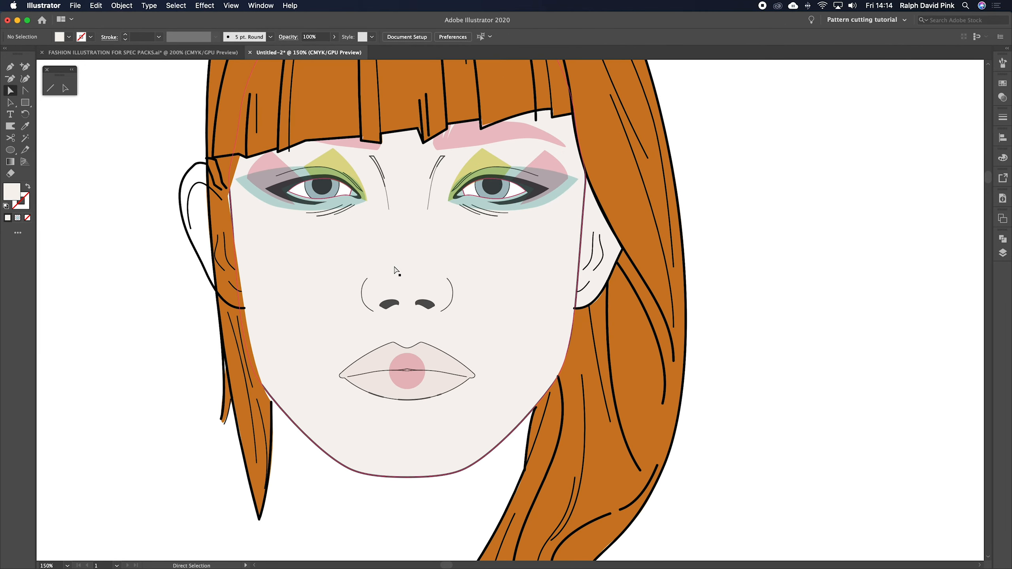
pyautogui.scroll(2, 292, 277)
pyautogui.hscroll(-3, 293, 277)
pyautogui.click(321, 263)
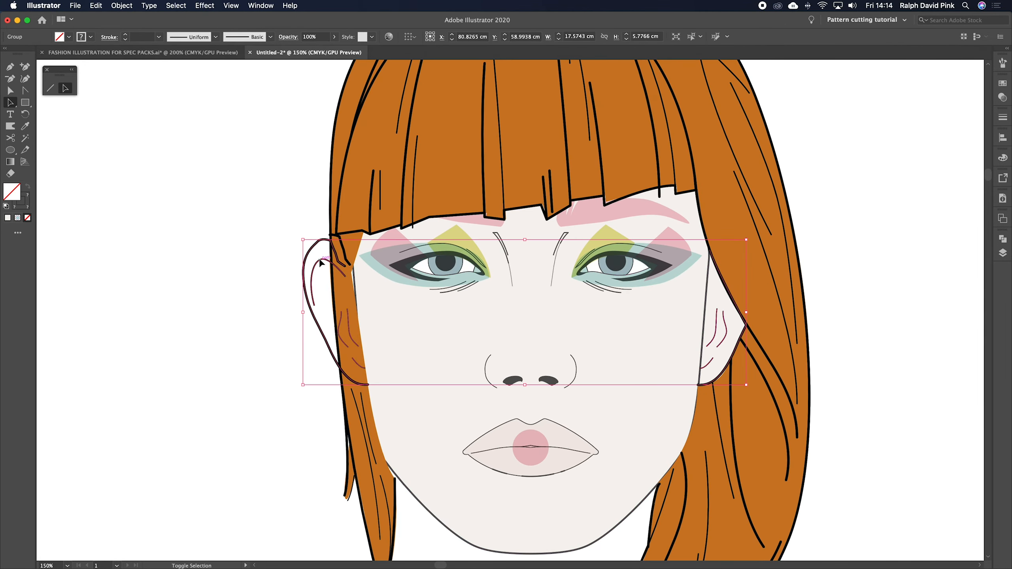
pyautogui.click(264, 250)
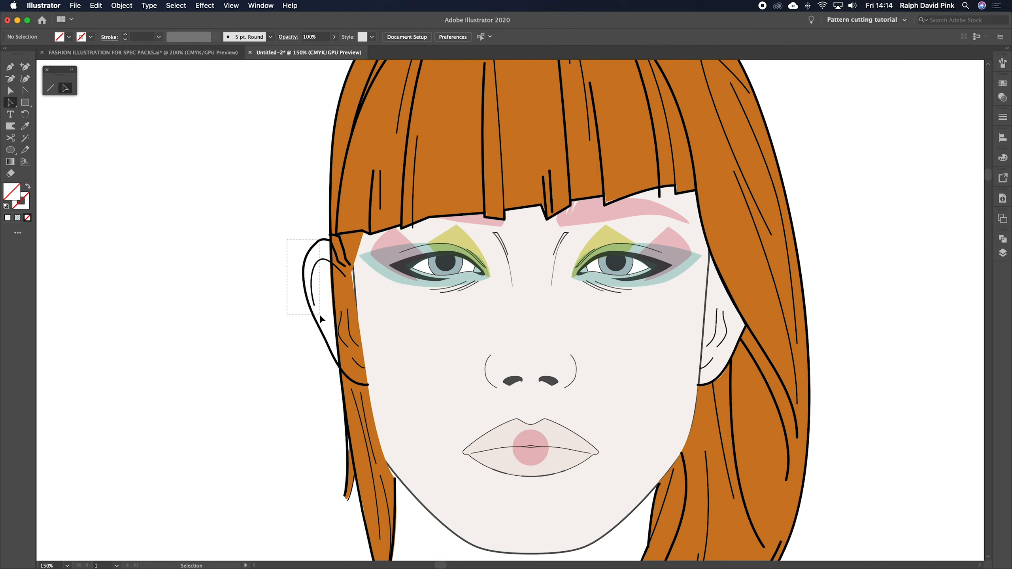
pyautogui.moveTo(322, 319); pyautogui.dragTo(324, 327)
pyautogui.click(276, 342)
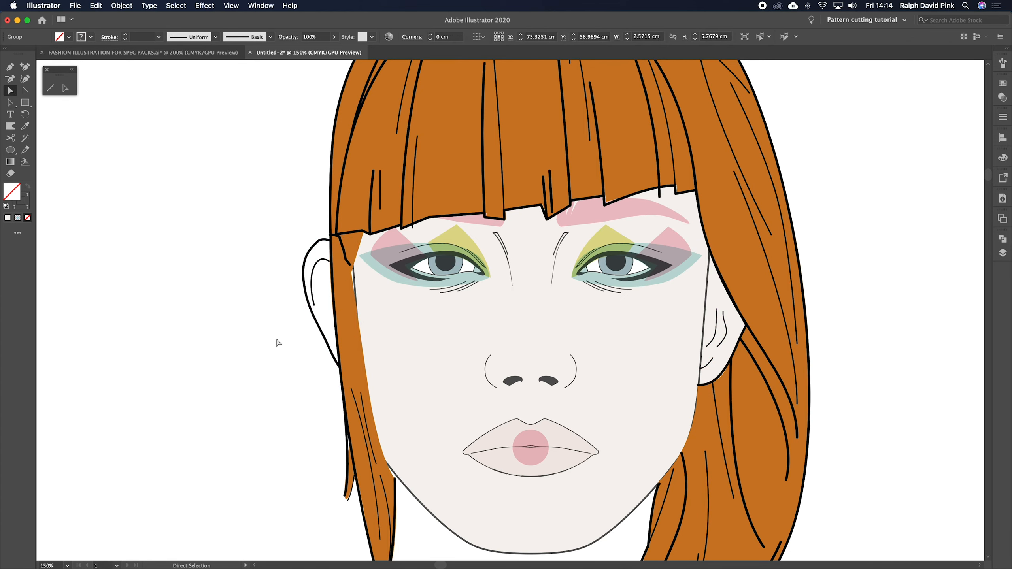
# Reshape the wig's inner edge beside the untrimmed ear so the hair follows the face contour down to the jaw.
pyautogui.press('a')
pyautogui.press('super+minus')
pyautogui.press('super+minus')
pyautogui.scroll(-5, 675, 303)
pyautogui.hscroll(3, 675, 303)
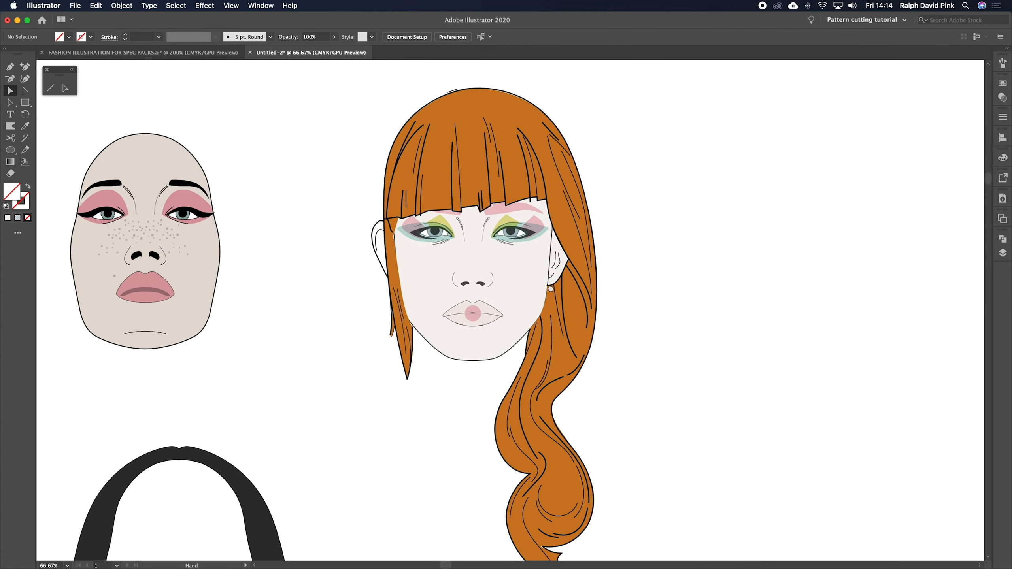
pyautogui.click(389, 222)
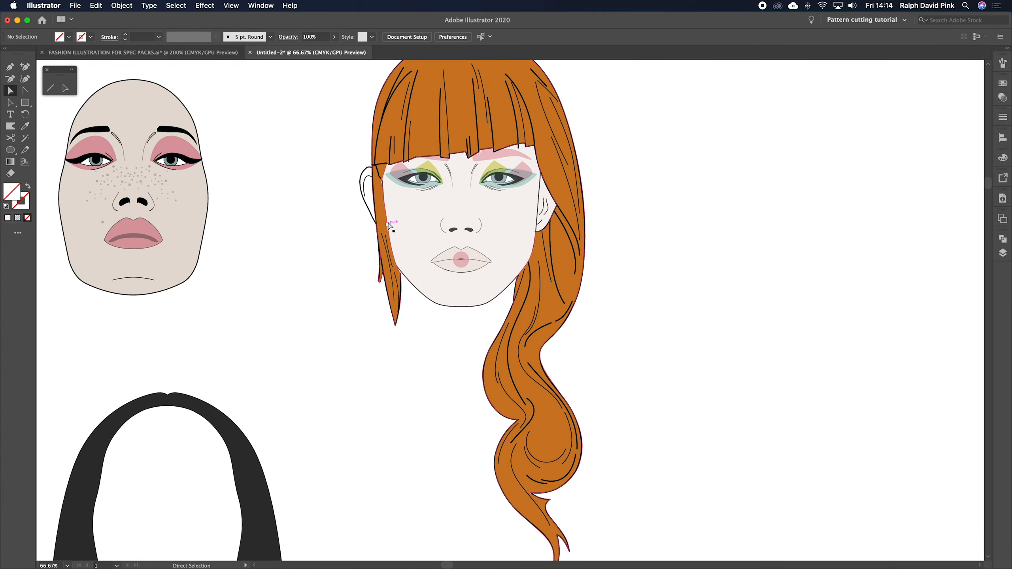
pyautogui.press('super+equal')
pyautogui.press('super+equal')
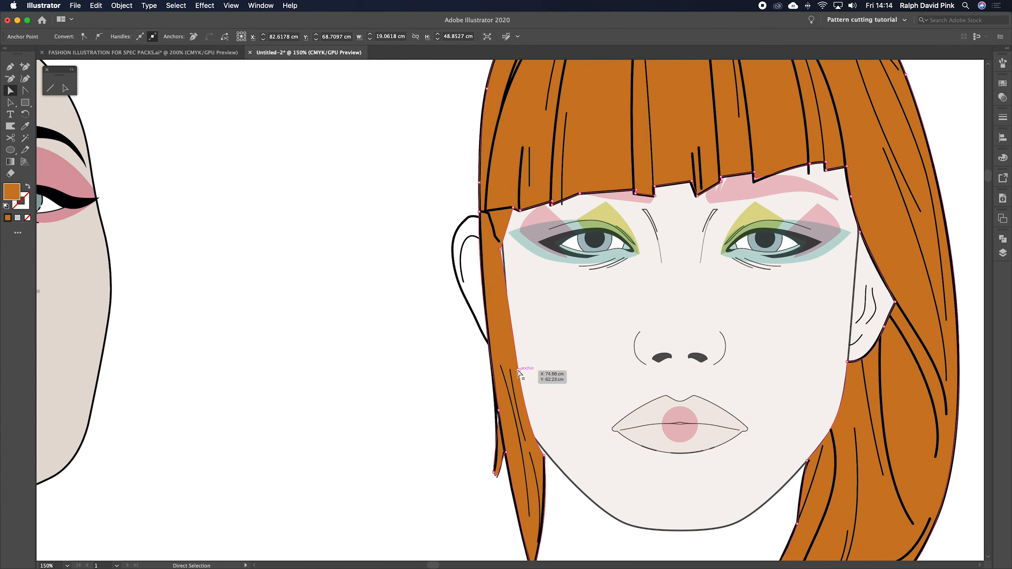
pyautogui.click(520, 374)
pyautogui.moveTo(520, 373); pyautogui.dragTo(517, 398)
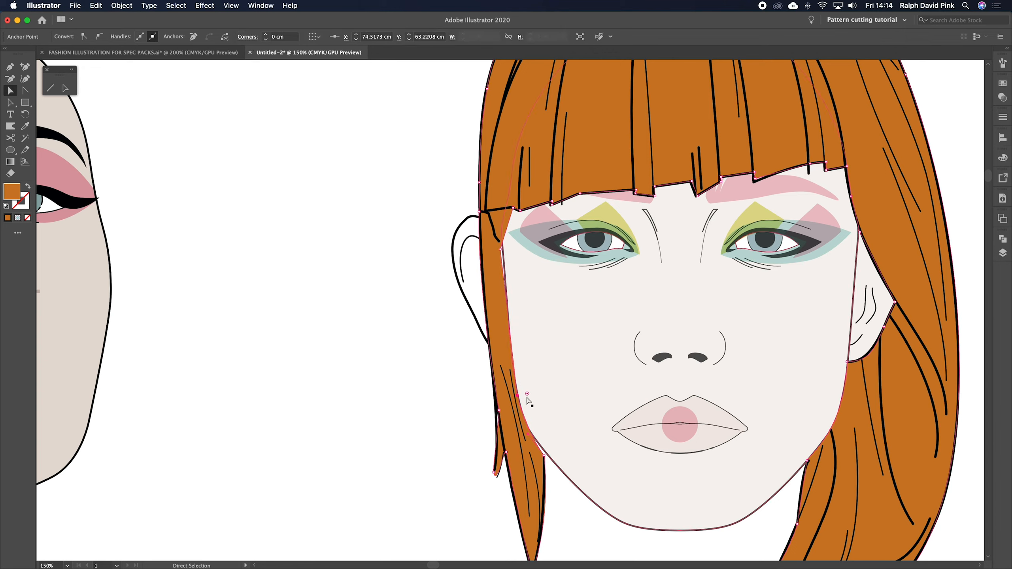
pyautogui.moveTo(549, 459); pyautogui.dragTo(548, 455)
pyautogui.click(344, 362)
# Try the black ponytail wig's colour and the blue-grey flared wig's colour on the orange wig.
pyautogui.press('super+minus')
pyautogui.press('super+minus')
pyautogui.press('super+minus')
pyautogui.press('super+minus')
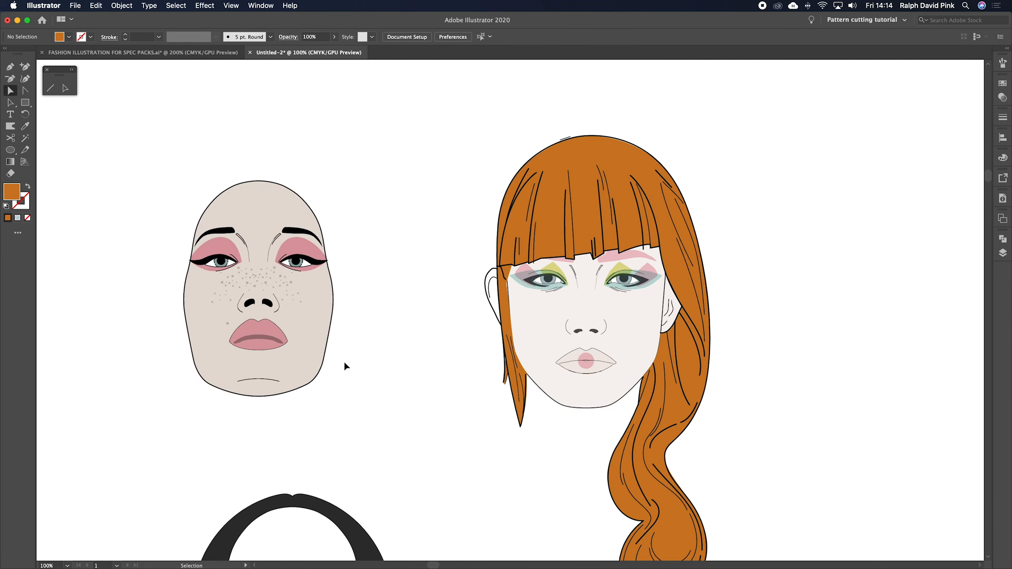
pyautogui.moveTo(361, 375); pyautogui.dragTo(368, 318)
pyautogui.click(555, 176)
pyautogui.scroll(5, 303, 129)
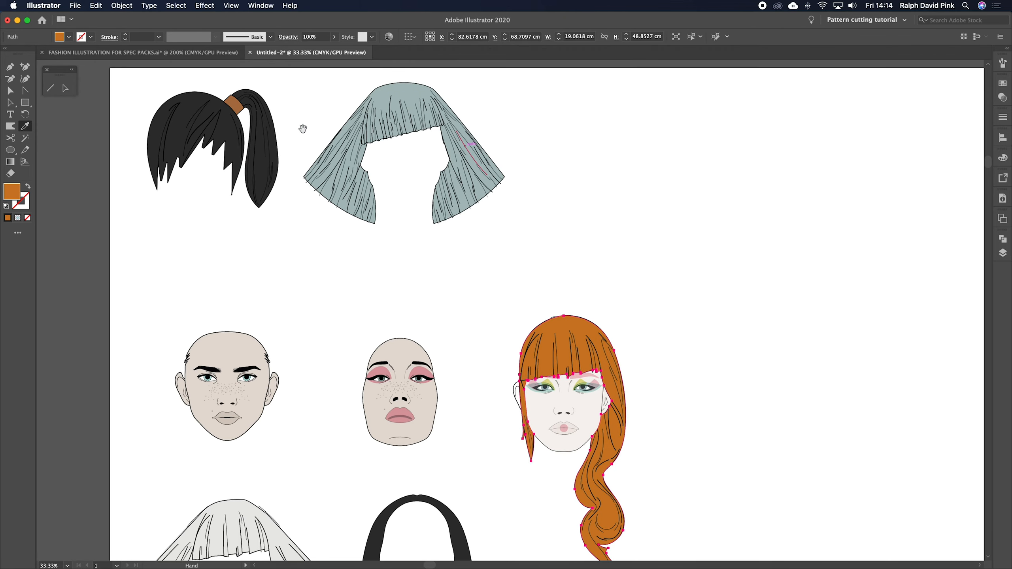
pyautogui.click(230, 126)
pyautogui.click(406, 89)
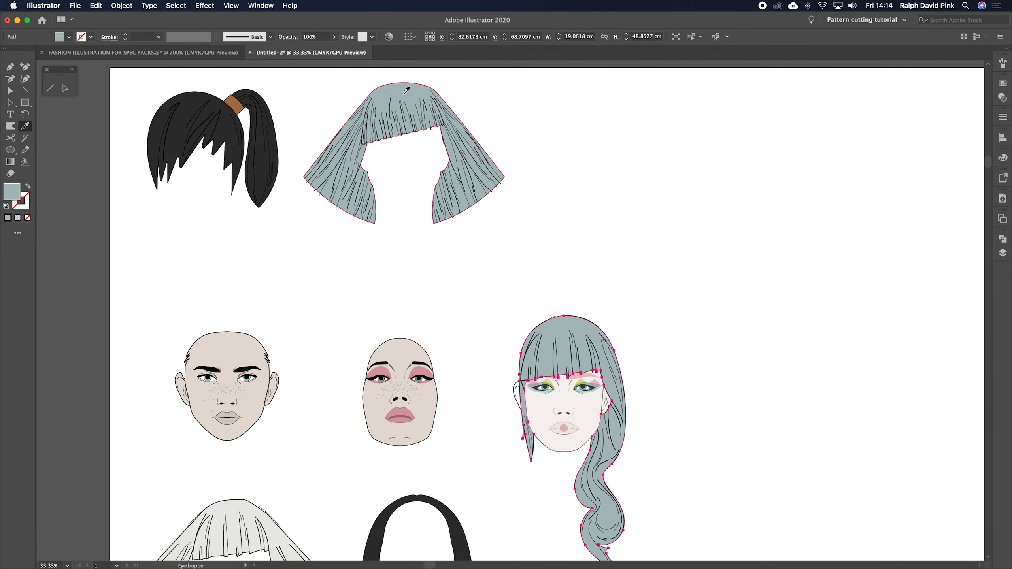
pyautogui.press('v')
pyautogui.scroll(-3, 660, 289)
pyautogui.scroll(2, 673, 217)
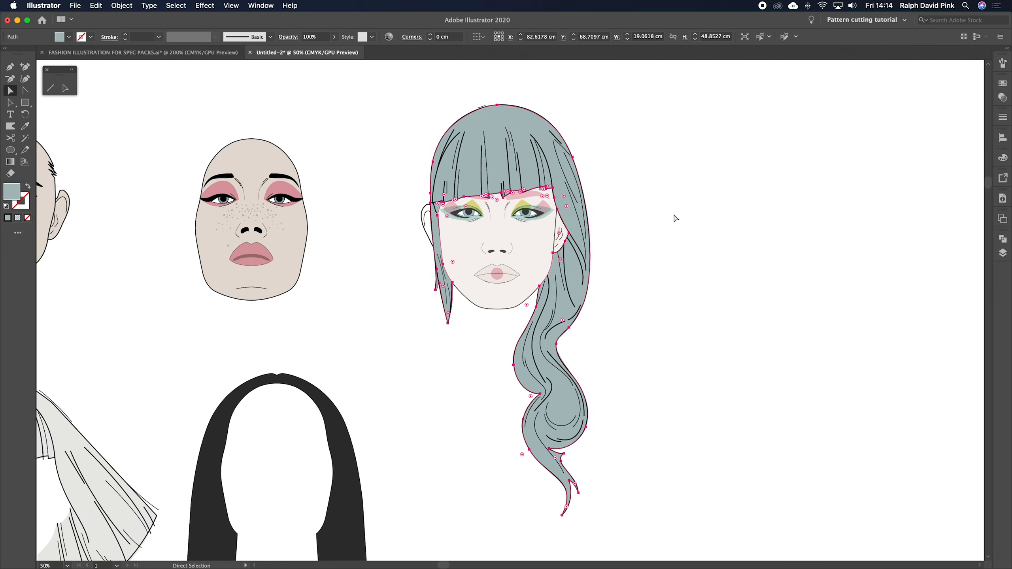
# Recolour the pale head's wig with the pink sampled from the eyeshadow of the neighbouring bald head, and deselect it.
pyautogui.scroll(2, 609, 295)
pyautogui.moveTo(444, 254); pyautogui.dragTo(452, 264)
pyautogui.click(341, 172)
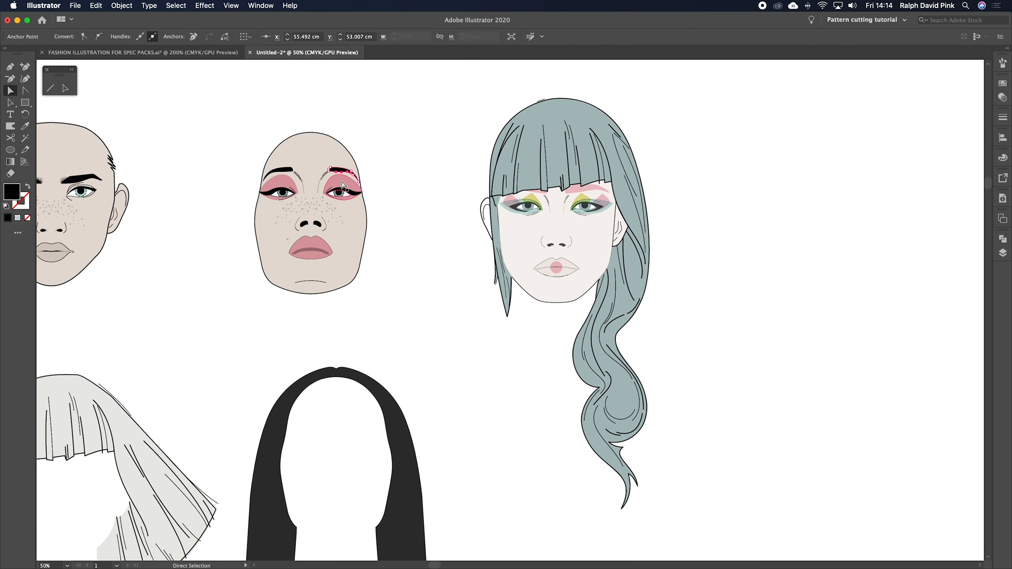
pyautogui.click(557, 131)
pyautogui.press('i')
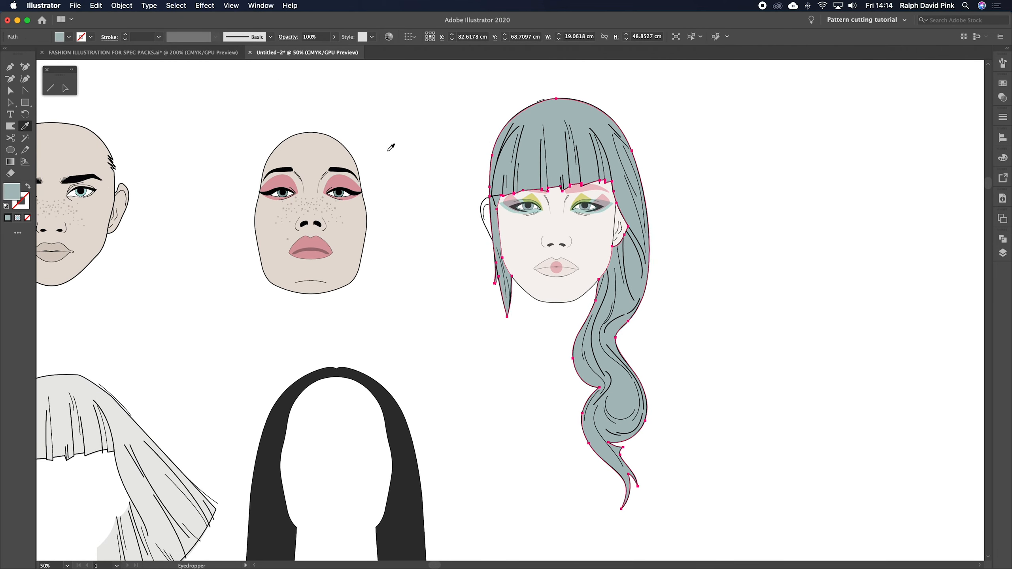
pyautogui.click(349, 183)
pyautogui.press('a')
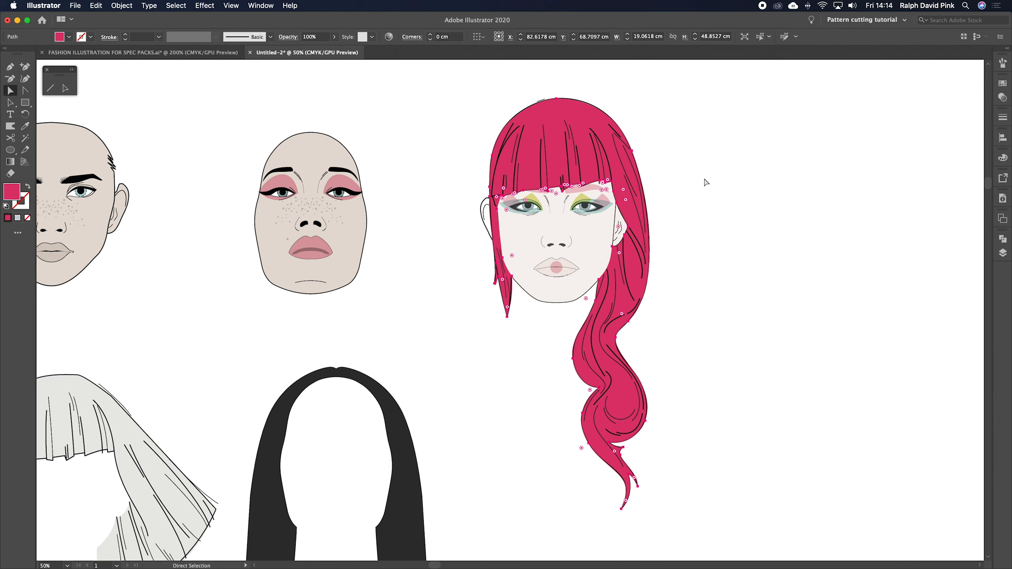
pyautogui.click(522, 321)
pyautogui.hscroll(-5, 507, 316)
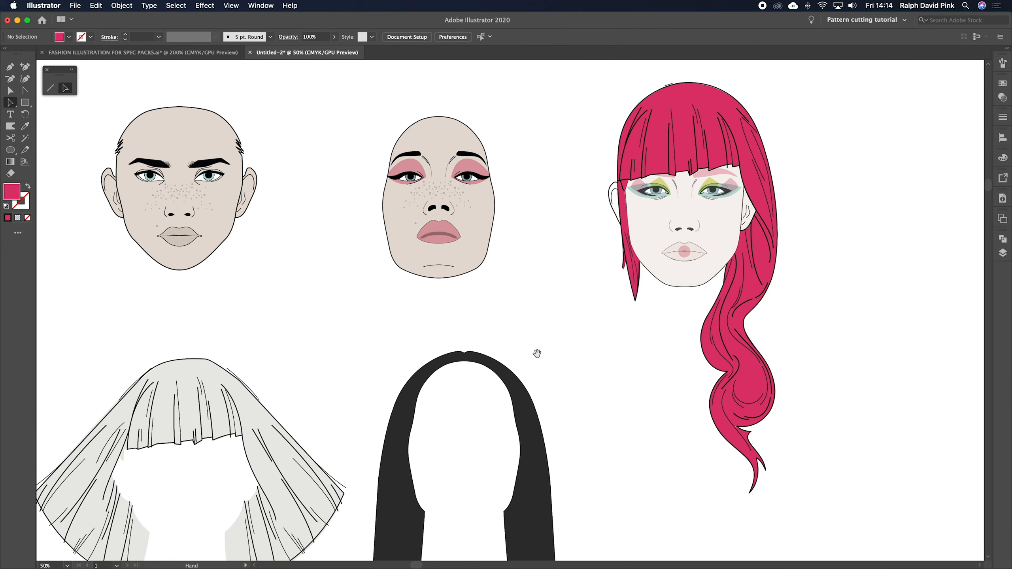
# Place the long black wig over the blue-eyed bald head with ears, nudging it until the hair frames the face and covers the ears.
pyautogui.hscroll(-3, 533, 357)
pyautogui.scroll(-2, 533, 357)
pyautogui.moveTo(519, 339); pyautogui.dragTo(501, 98)
pyautogui.scroll(4, 443, 281)
pyautogui.hscroll(-3, 443, 280)
pyautogui.moveTo(469, 288); pyautogui.dragTo(218, 281)
pyautogui.hotkey('shift', 'Up')
pyautogui.hotkey('shift', 'Up')
pyautogui.hotkey('shift', 'Up')
pyautogui.hotkey('shift', 'Up')
pyautogui.hotkey('shift', 'Up')
pyautogui.hotkey('shift', 'Up')
pyautogui.hotkey('shift', 'Up')
pyautogui.hotkey('shift', 'Down')
pyautogui.press('Left')
pyautogui.press('Left')
pyautogui.press('Left')
pyautogui.press('Left')
pyautogui.press('Left')
pyautogui.press('Left')
pyautogui.press('Left')
# Raise the top anchor of the blue-eyed head's outline to meet the black wig's inner edge at the parting.
pyautogui.press('a')
pyautogui.press('super+equal')
pyautogui.moveTo(690, 187); pyautogui.dragTo(553, 345)
pyautogui.click(467, 236)
pyautogui.moveTo(374, 230); pyautogui.dragTo(374, 219)
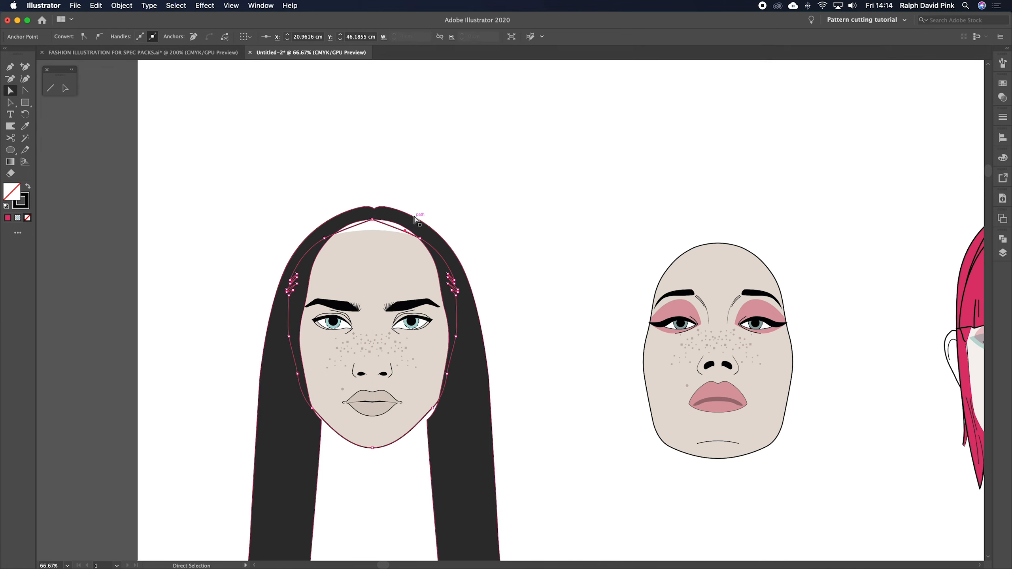
pyautogui.click(403, 228)
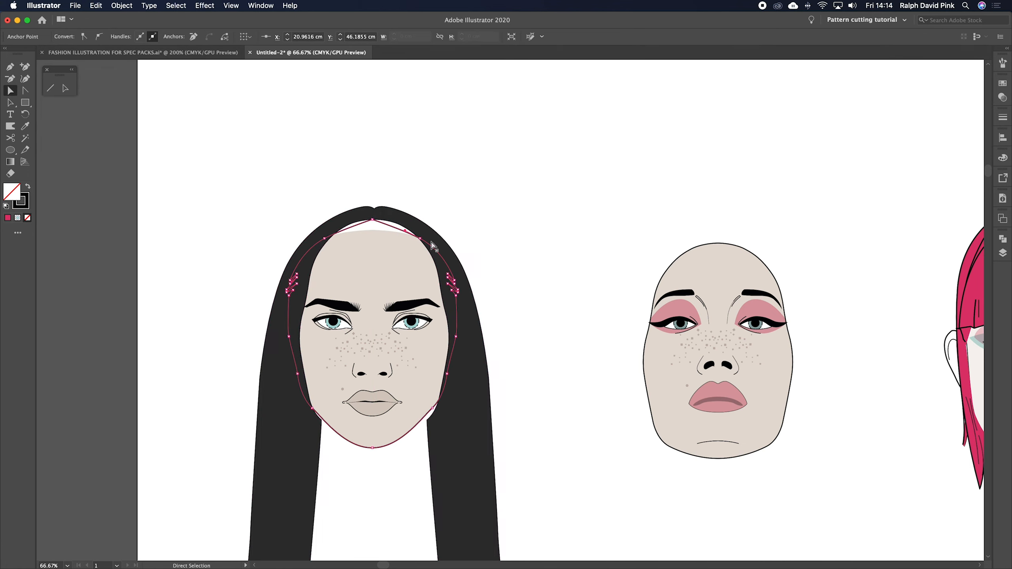
pyautogui.click(1001, 240)
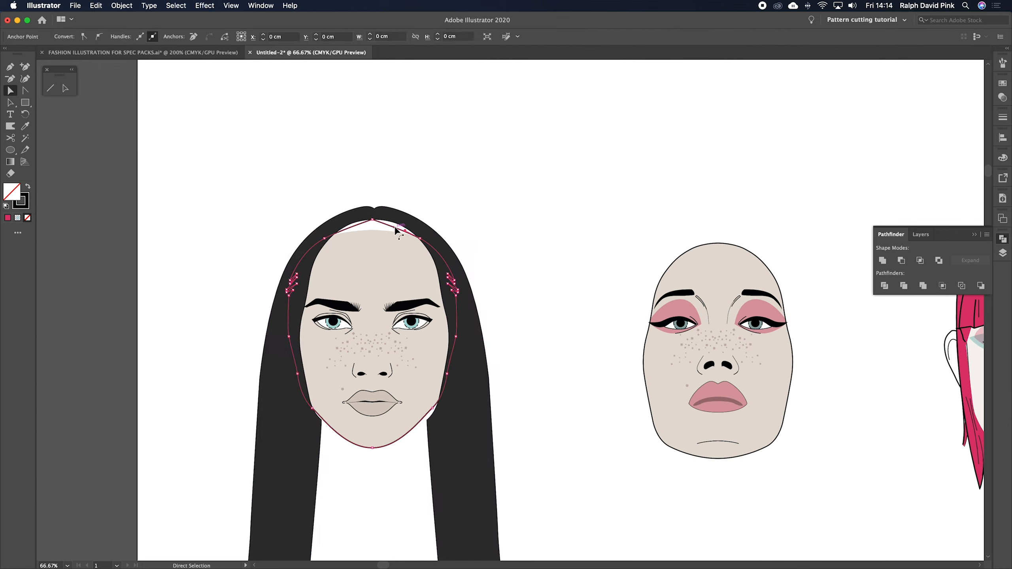
# Raise the skin fill's top anchor to the parting and round it so the forehead closes the gap below the black wig.
pyautogui.moveTo(372, 220)
pyautogui.mouseDown()
pyautogui.moveTo(328, 219)
pyautogui.moveTo(374, 220)
pyautogui.mouseUp()
pyautogui.press('a')
pyautogui.click(376, 231)
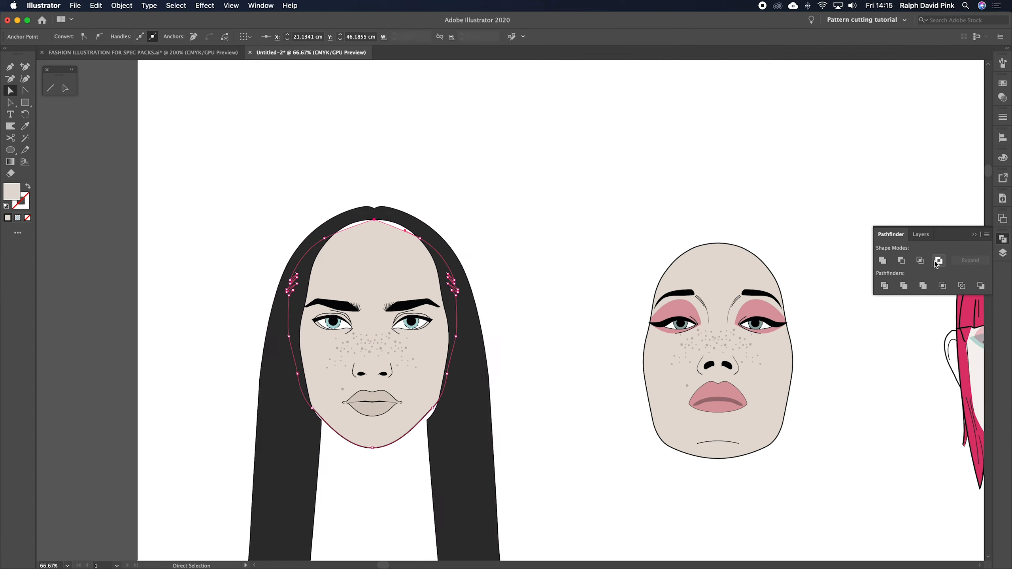
pyautogui.click(883, 261)
pyautogui.click(387, 225)
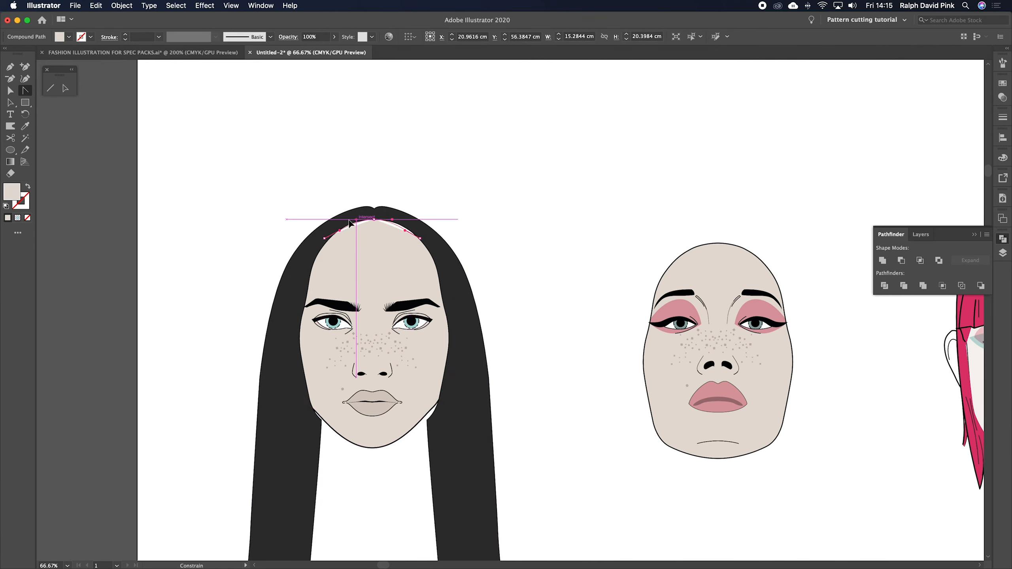
pyautogui.click(517, 199)
pyautogui.press('super+minus')
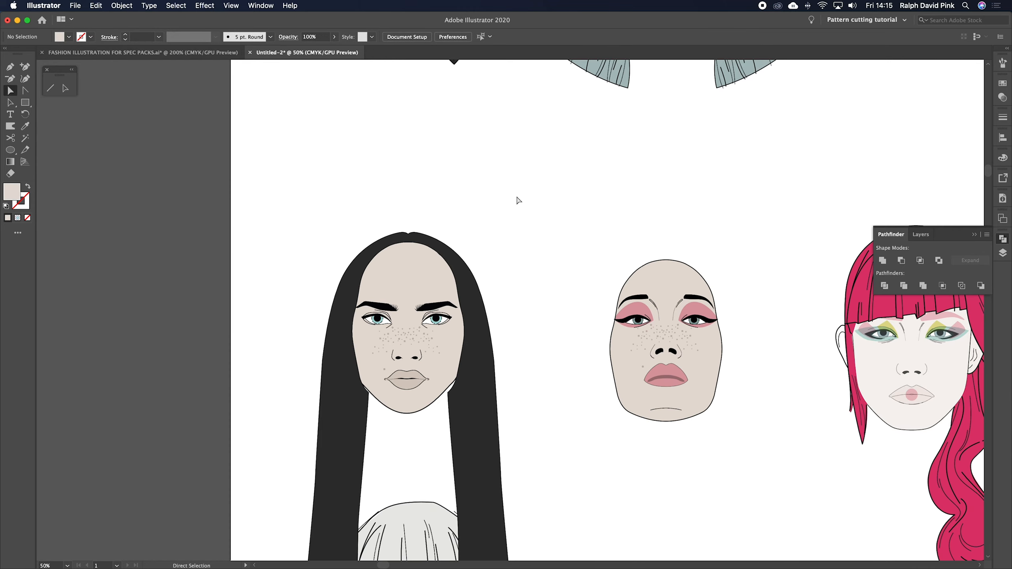
# Adjust the black wig's inner anchors at both sides of the jaw so the hair meets the face outline, and deselect it.
pyautogui.moveTo(503, 343); pyautogui.dragTo(514, 266)
pyautogui.press('super+plus')
pyautogui.press('super+plus')
pyautogui.moveTo(409, 321); pyautogui.dragTo(409, 309)
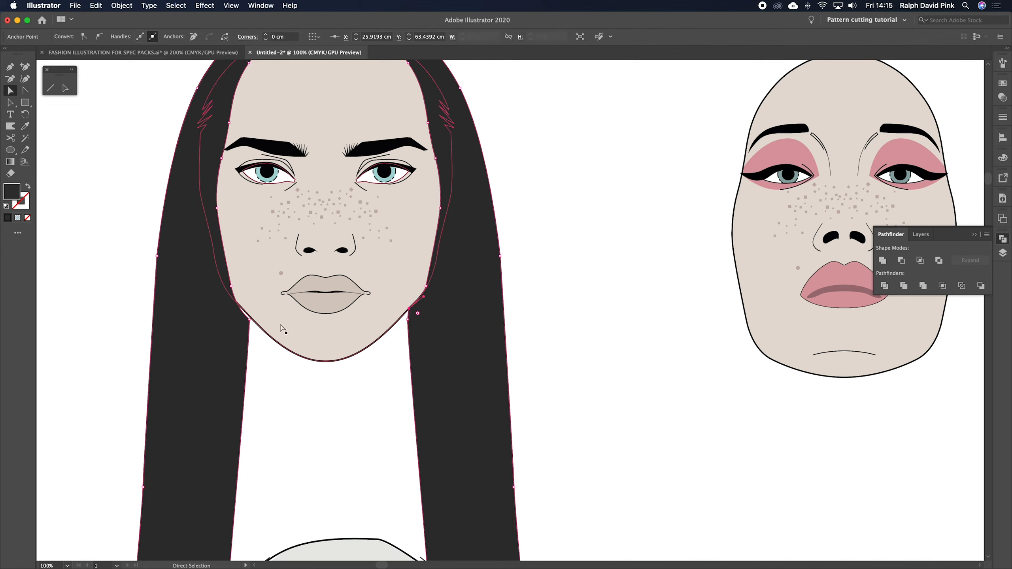
pyautogui.click(249, 320)
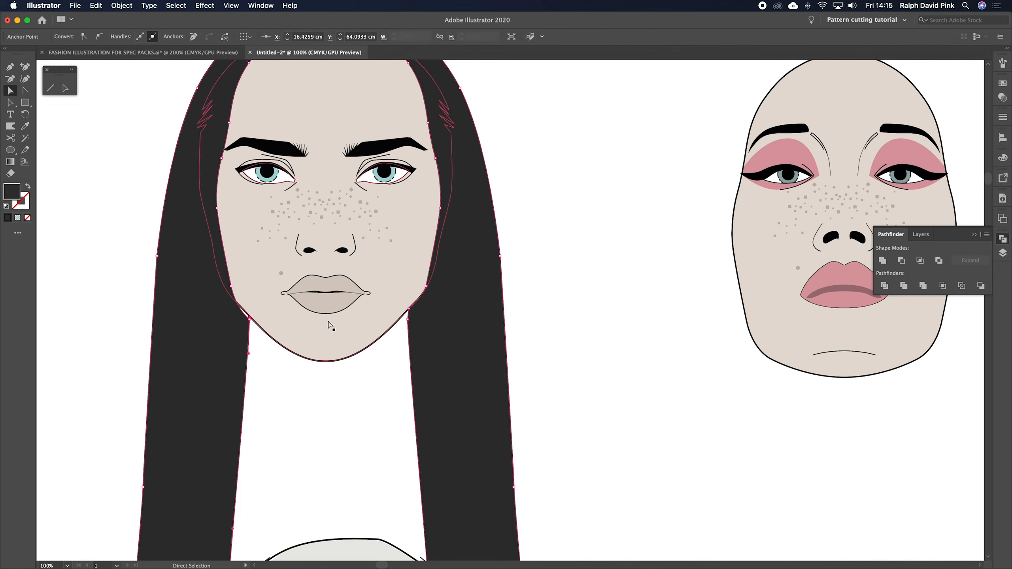
pyautogui.click(250, 324)
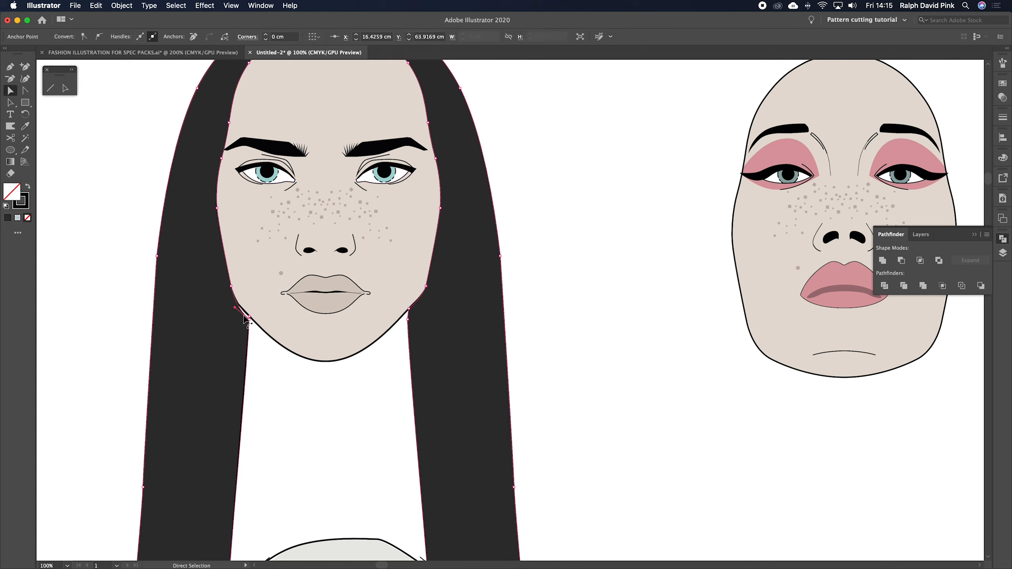
pyautogui.click(244, 318)
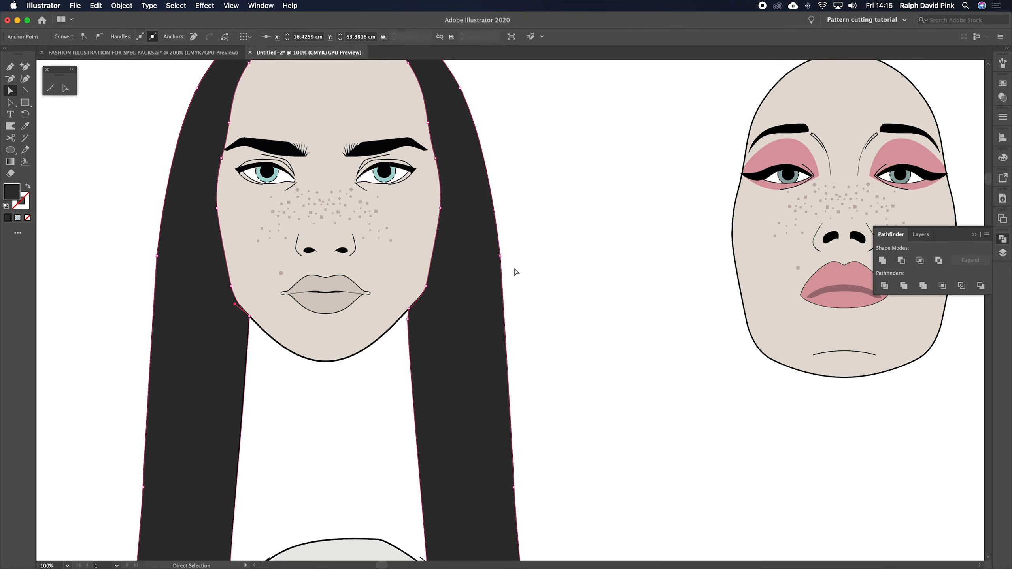
pyautogui.click(563, 251)
pyautogui.press('super+minus')
pyautogui.press('super+minus')
pyautogui.press('super+minus')
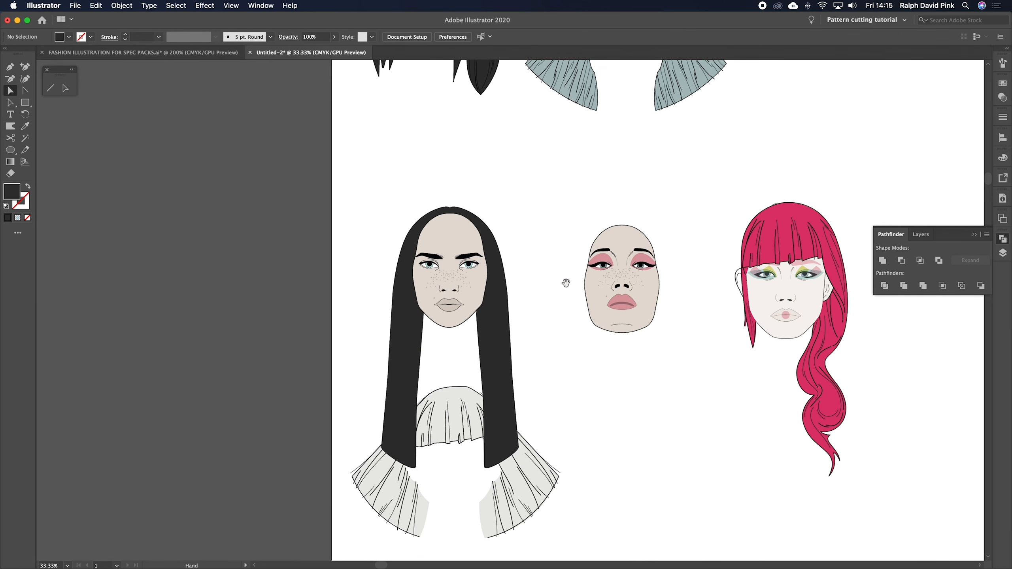
# Place the white flared wig over the middle bald head with pink eyeshadow.
pyautogui.moveTo(566, 283); pyautogui.dragTo(535, 252)
pyautogui.press('a')
pyautogui.moveTo(415, 377); pyautogui.dragTo(585, 189)
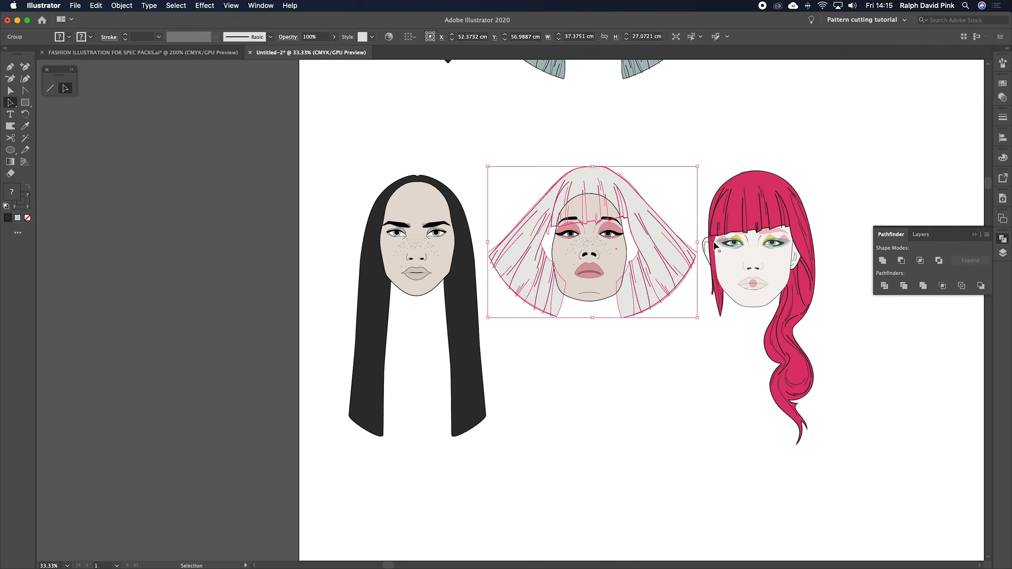
pyautogui.press('super+plus')
pyautogui.press('super+plus')
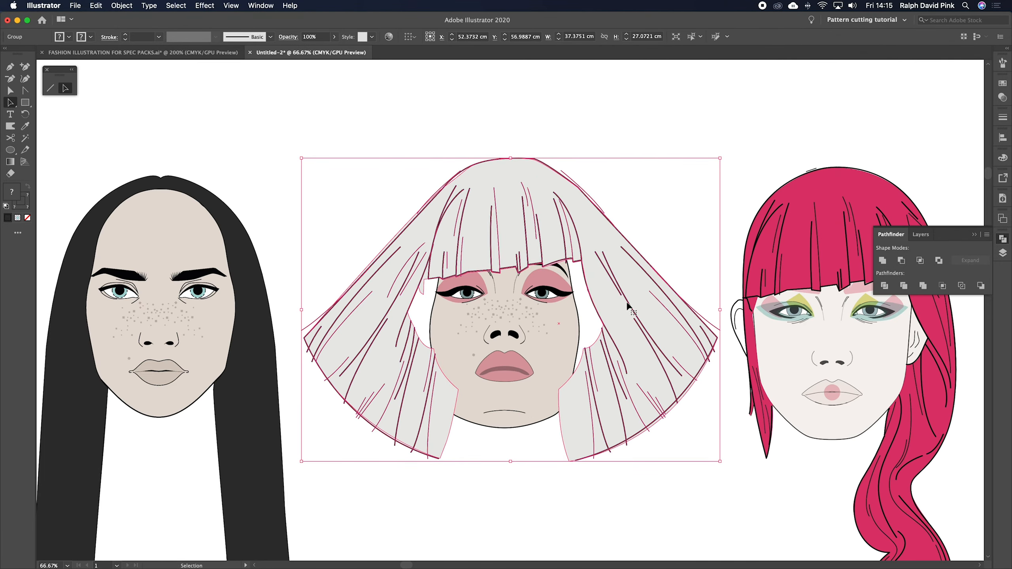
# Scale the white wig down to about 35.25 cm wide and nudge it until its fringe sits across the middle head's forehead.
pyautogui.scroll(-2, 631, 302)
pyautogui.moveTo(732, 442); pyautogui.dragTo(716, 425)
pyautogui.hotkey('shift', 'Down')
pyautogui.hotkey('shift', 'Down')
pyautogui.hotkey('shift', 'Down')
pyautogui.hotkey('shift', 'Down')
pyautogui.hotkey('shift', 'Down')
pyautogui.hotkey('shift', 'Down')
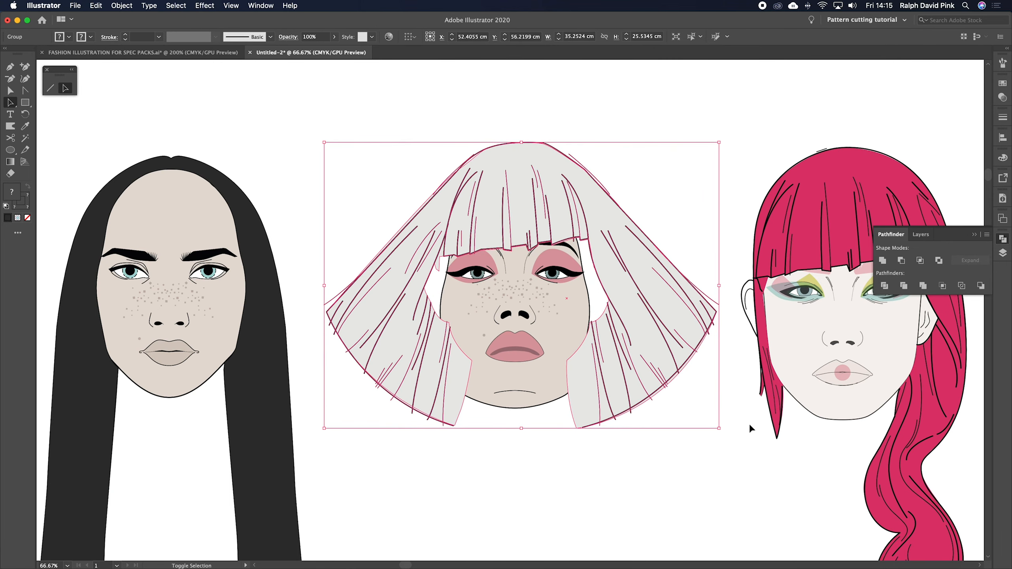
pyautogui.hotkey('shift', 'Up')
pyautogui.hotkey('shift', 'Up')
pyautogui.hotkey('shift', 'Up')
pyautogui.hotkey('shift', 'Up')
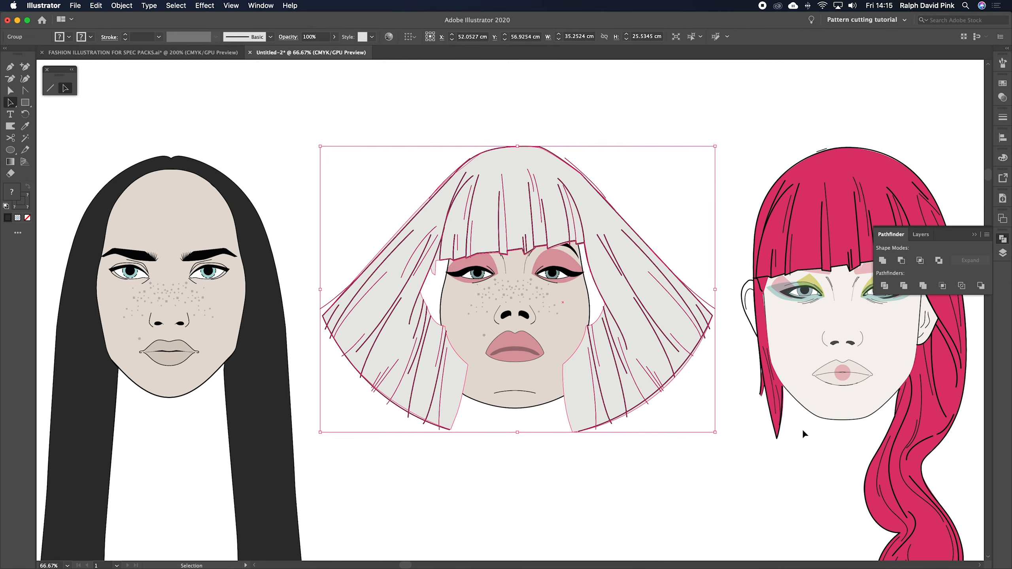
# Try stretching the white wig taller and enlarging it to about 36.8 by 31.6 cm around the middle head.
pyautogui.moveTo(517, 432); pyautogui.dragTo(517, 484)
pyautogui.press('Up')
pyautogui.press('Up')
pyautogui.press('Up')
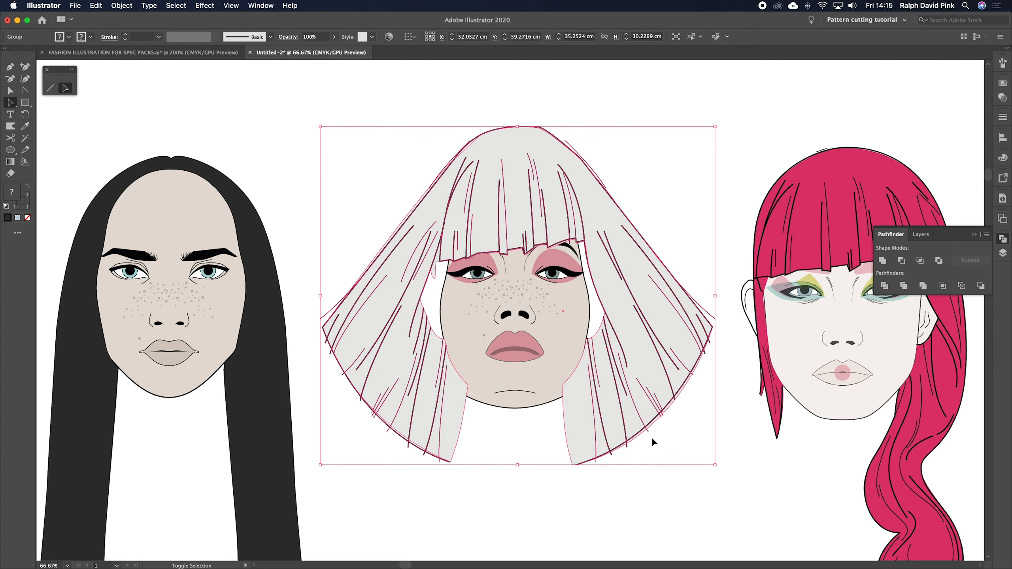
pyautogui.moveTo(516, 461); pyautogui.dragTo(517, 477)
pyautogui.press('Up')
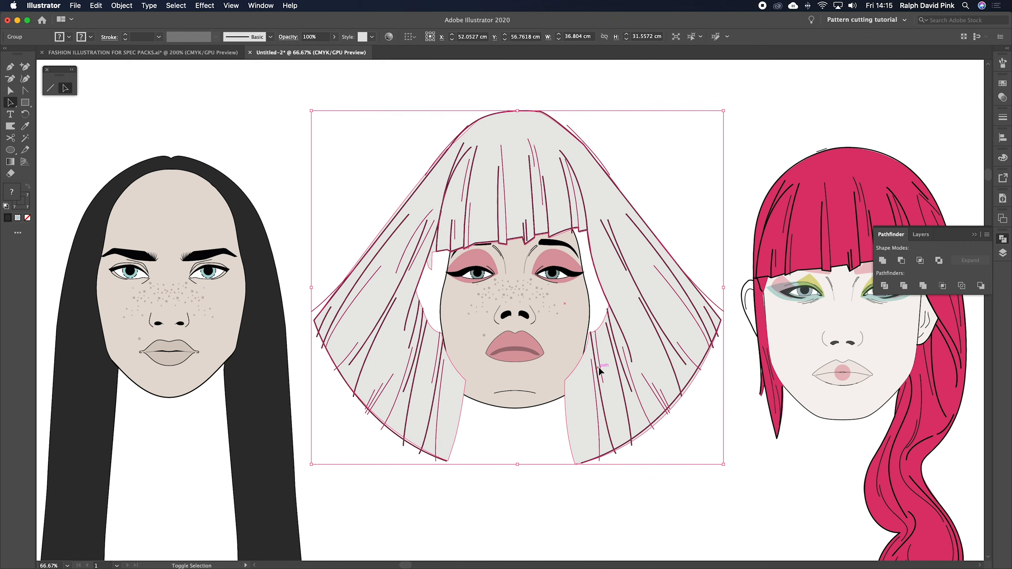
pyautogui.click(682, 184)
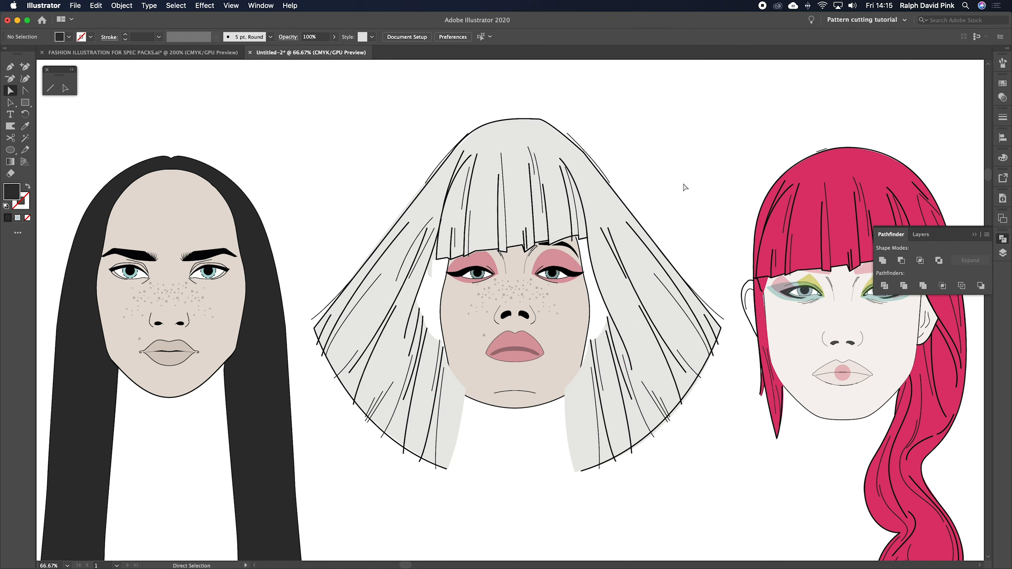
# Undo the white wig's stretching and move the wig off the middle head into the empty space below it.
pyautogui.press('super+minus')
pyautogui.press('super+minus')
pyautogui.press('super+minus')
pyautogui.press('super+z')
pyautogui.press('super+z')
pyautogui.press('super+z')
pyautogui.press('super+z')
pyautogui.press('super+z')
pyautogui.press('super+z')
pyautogui.press('super+z')
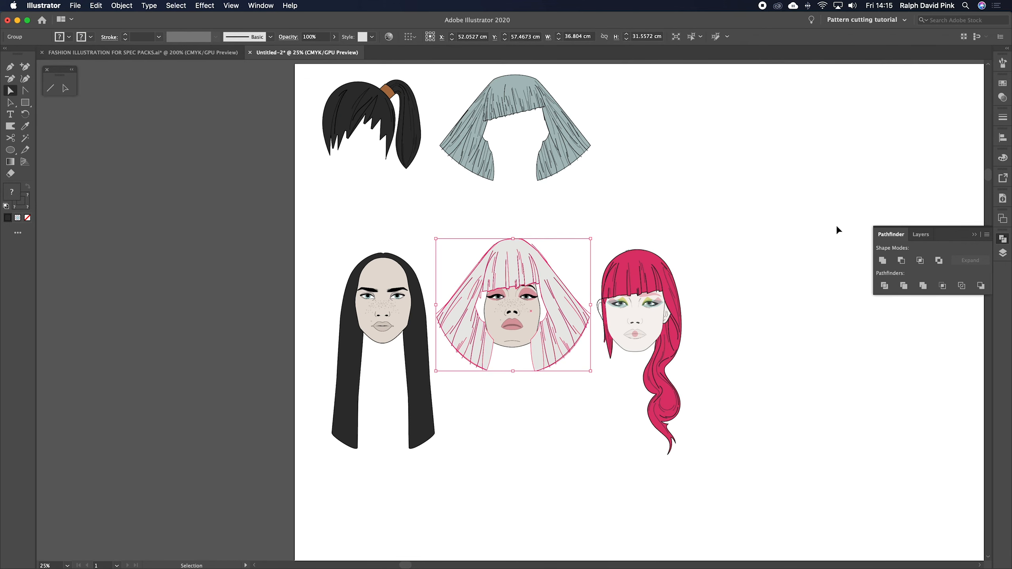
pyautogui.moveTo(515, 255); pyautogui.dragTo(524, 414)
# Move the whole black ponytail wig onto the middle bald head.
pyautogui.moveTo(413, 148); pyautogui.dragTo(535, 265)
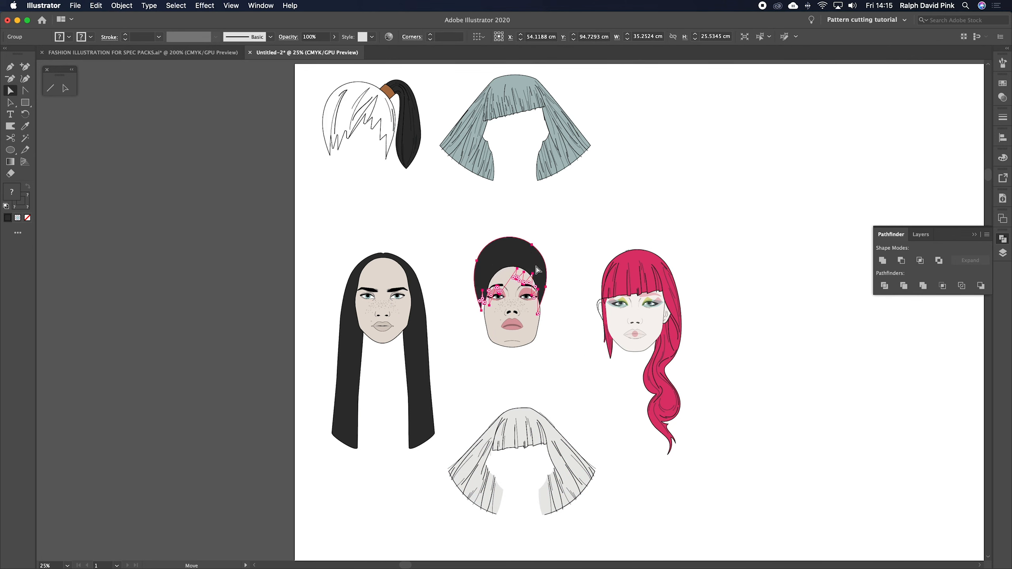
pyautogui.press('super+z')
pyautogui.moveTo(435, 166); pyautogui.dragTo(436, 166)
pyautogui.moveTo(430, 78); pyautogui.dragTo(319, 193)
pyautogui.press('v')
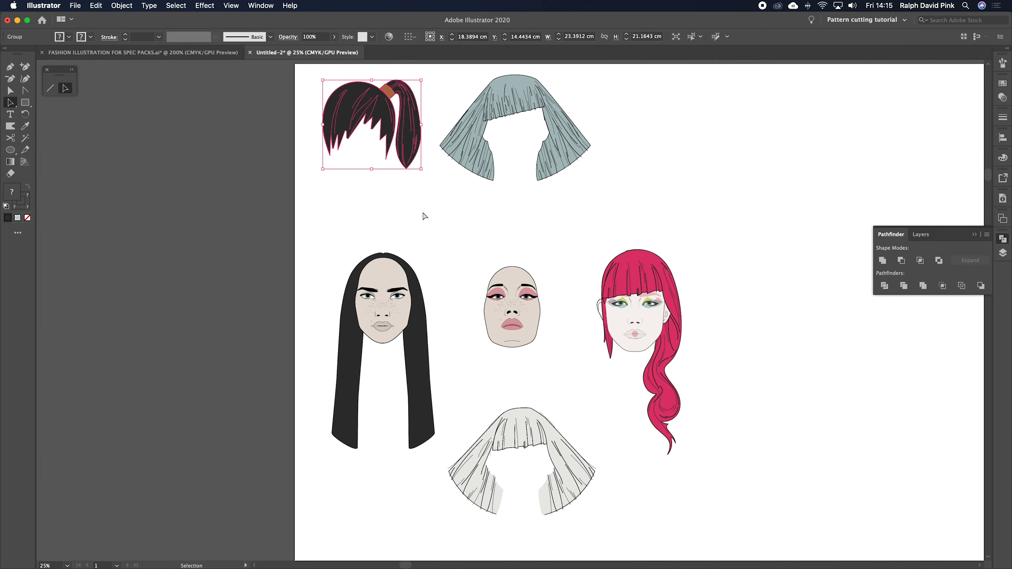
pyautogui.moveTo(404, 134); pyautogui.dragTo(566, 297)
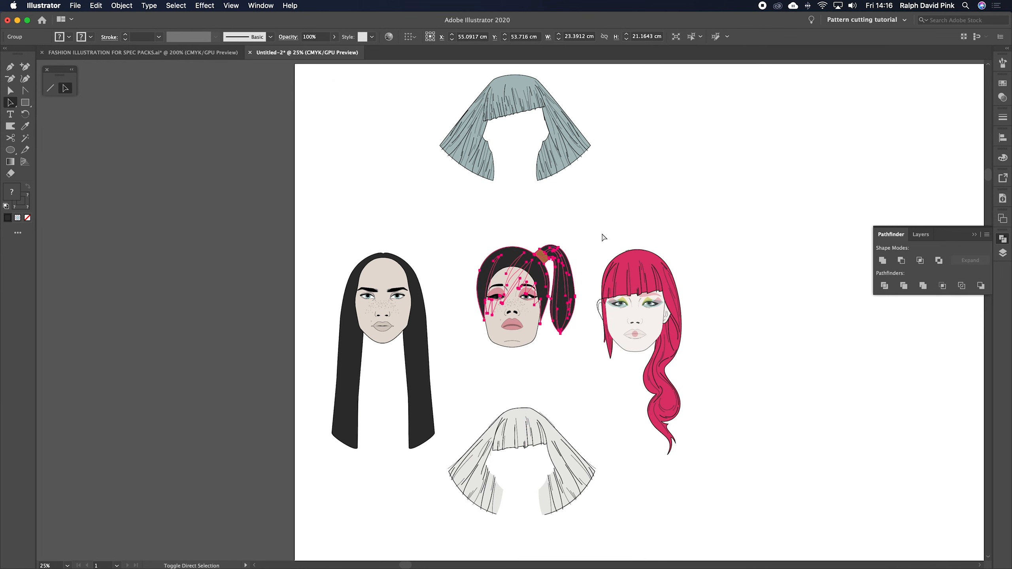
# Scale the ponytail wig to about 23.02 cm wide to fit the middle head, and deselect it.
pyautogui.press('super+=')
pyautogui.moveTo(574, 368); pyautogui.dragTo(576, 369)
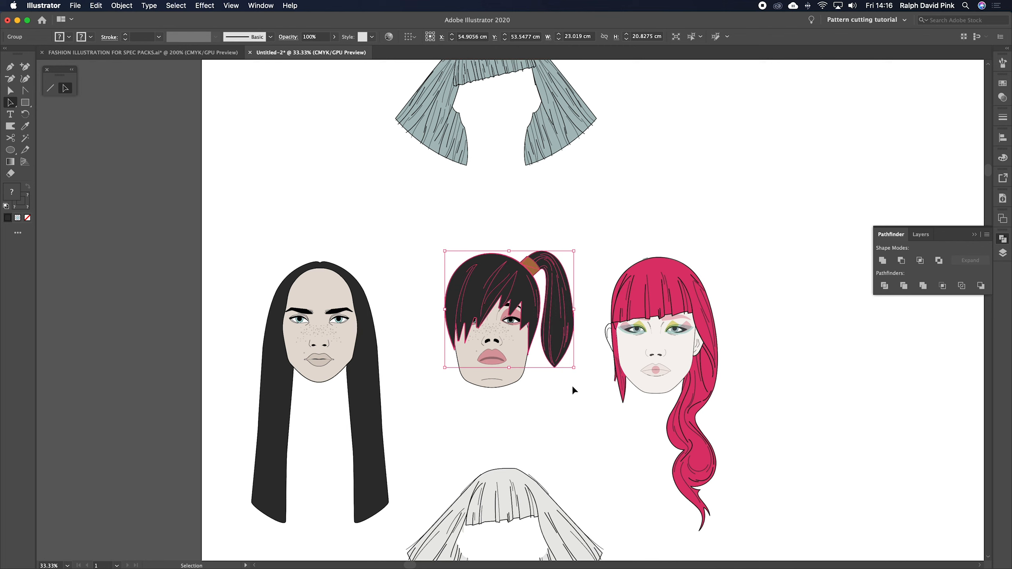
pyautogui.press('super+minus')
pyautogui.moveTo(770, 341); pyautogui.dragTo(673, 321)
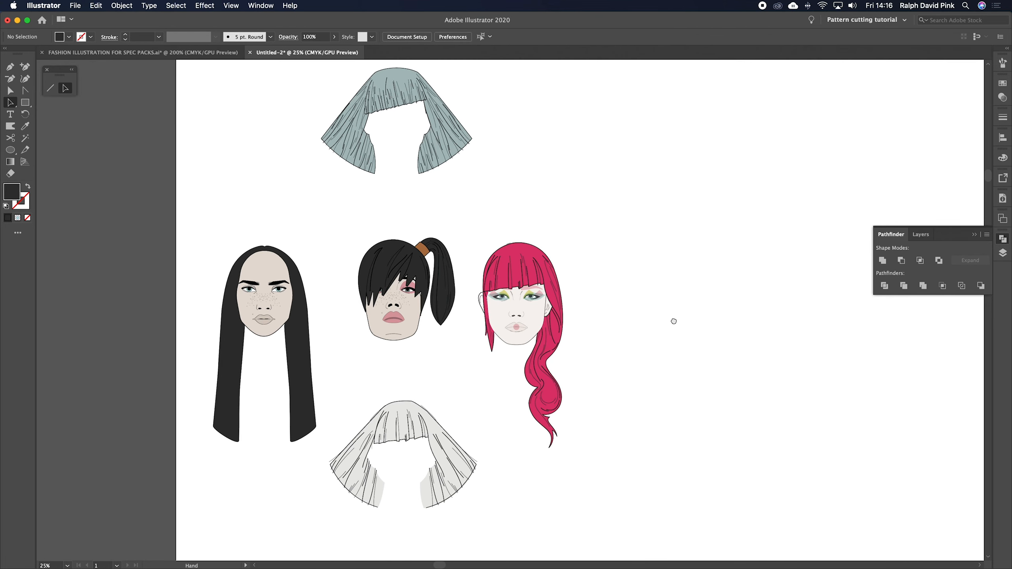
# Undo the ponytail wig's resizing and placement so it returns beside the blue-grey flared wig, and clear the selection.
pyautogui.press('super+z')
pyautogui.press('super+z')
pyautogui.keyDown('super'); pyautogui.click(300, 257); pyautogui.keyUp('super')
pyautogui.keyDown('super'); pyautogui.click(296, 272); pyautogui.keyUp('super')
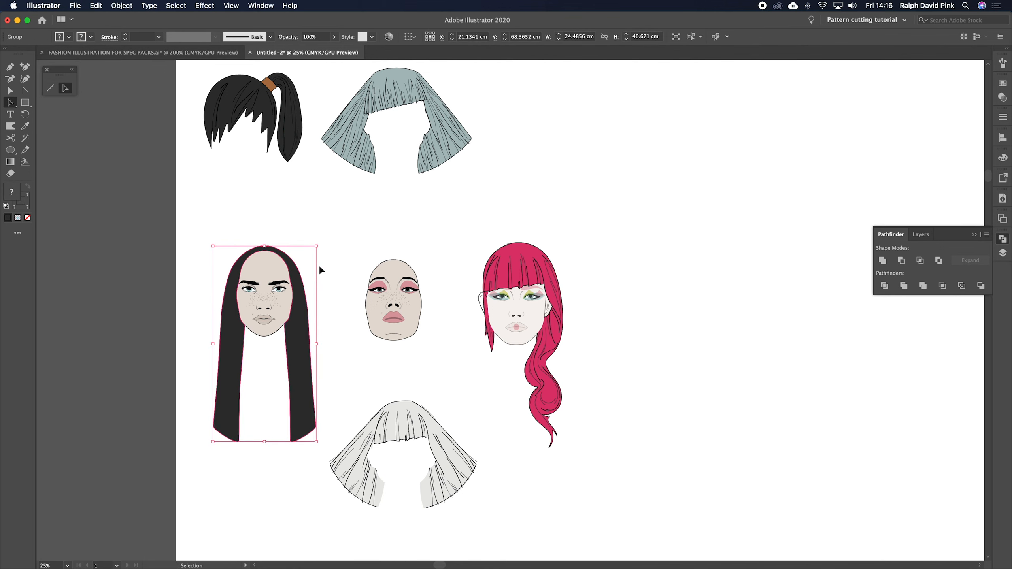
pyautogui.keyDown('super'); pyautogui.click(359, 258); pyautogui.keyUp('super')
# Hide the Pathfinder options and bring the heads and wigs into view together with the finished looks.
pyautogui.press('v')
pyautogui.press('super+minus')
pyautogui.press('super+minus')
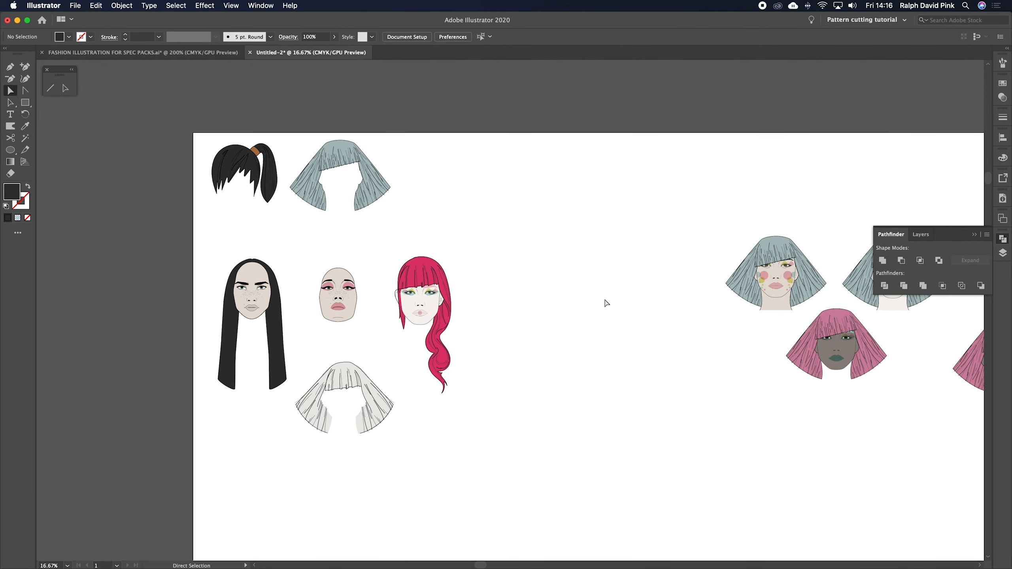
pyautogui.click(973, 234)
pyautogui.moveTo(509, 357); pyautogui.dragTo(524, 358)
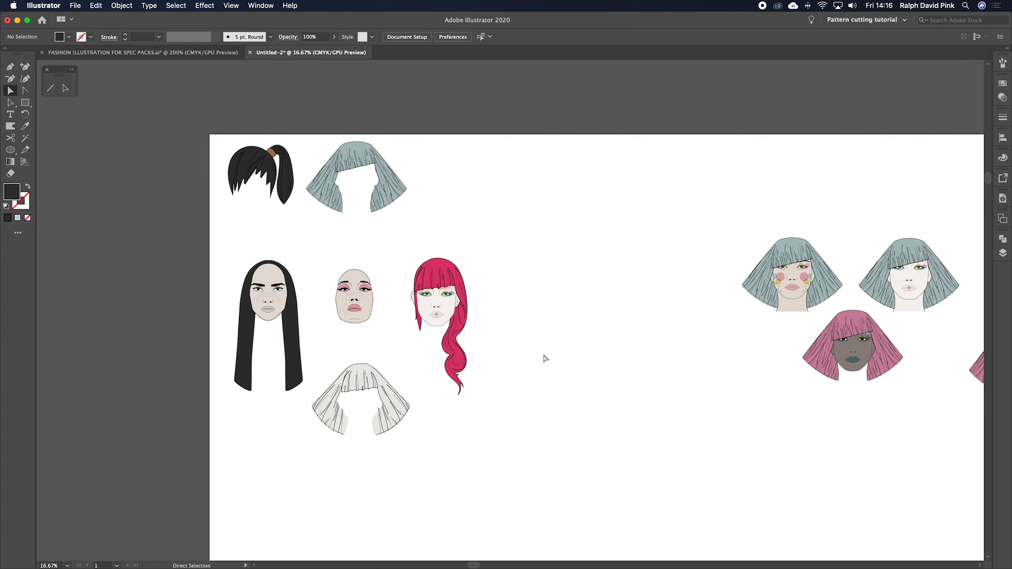